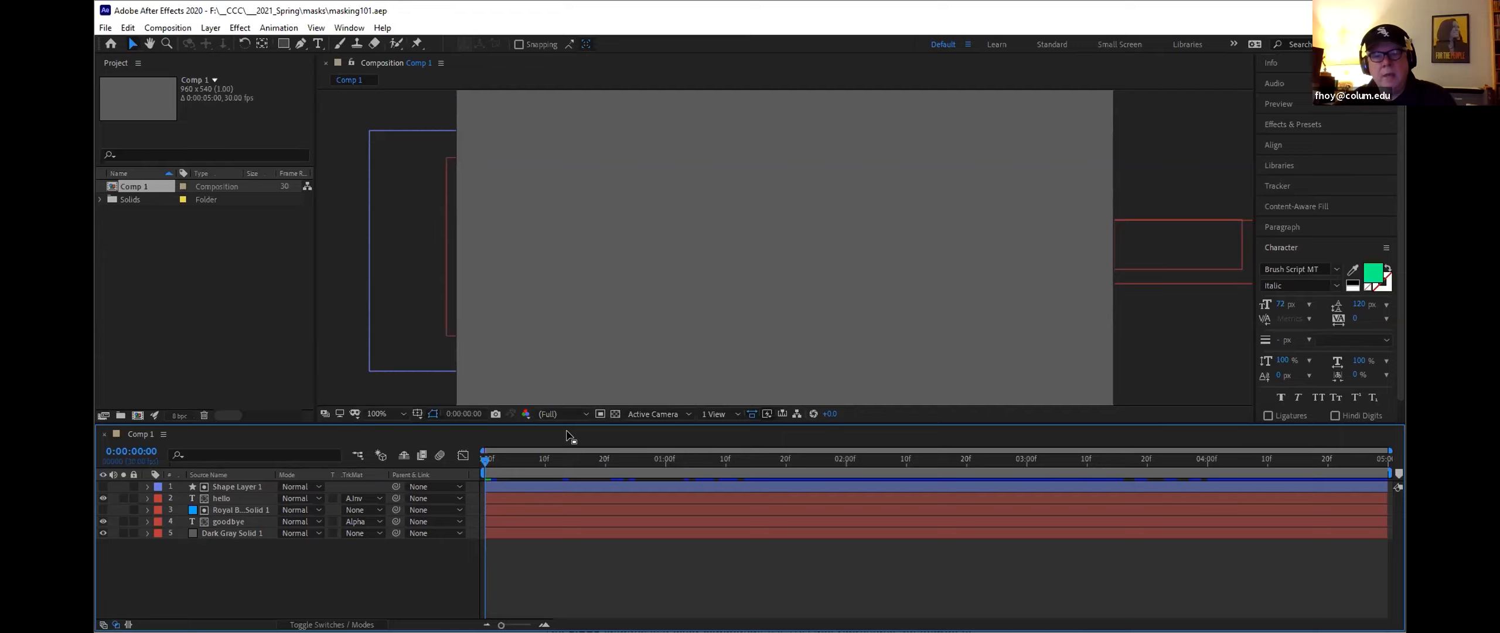
Step: Play back the composition preview to review the animation
{"action": "key", "text": "space"}
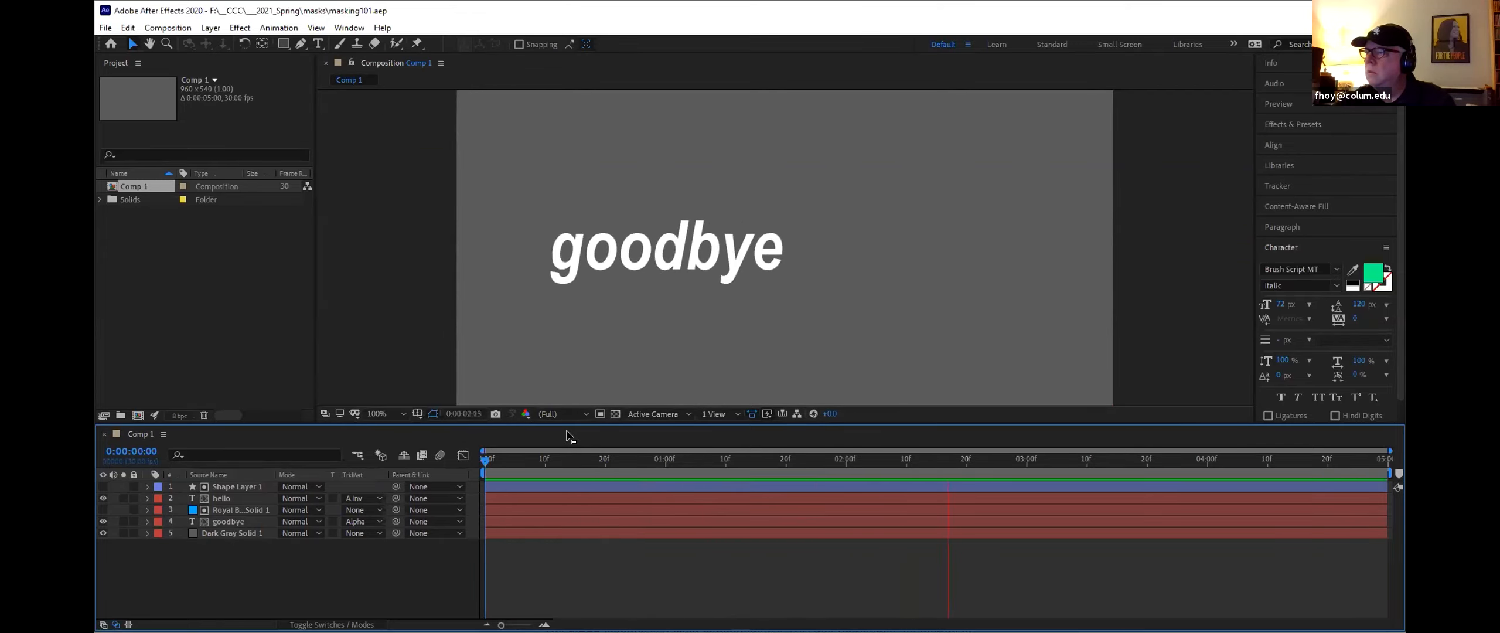
{"action": "key", "text": "space"}
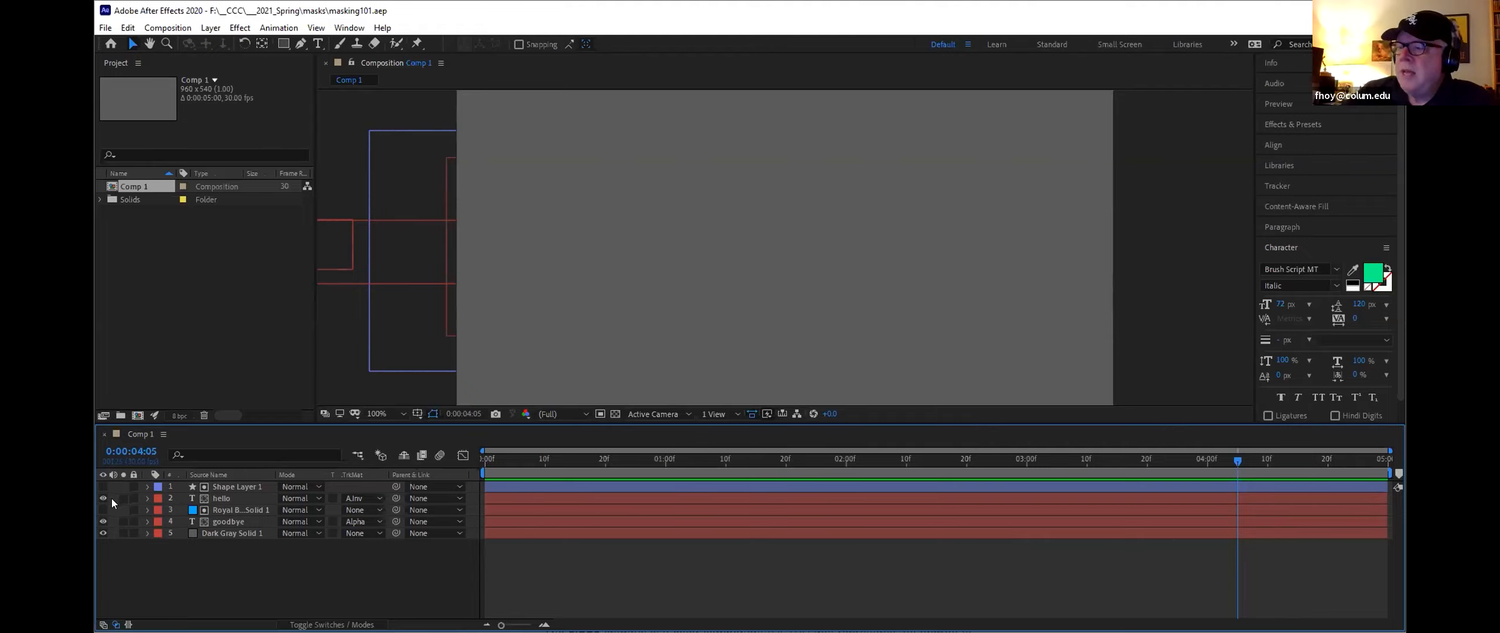
Step: Hide the goodbye layer, show Shape Layer 1, and return the time indicator to the first frame
{"action": "left_click", "coordinate": [103, 521]}
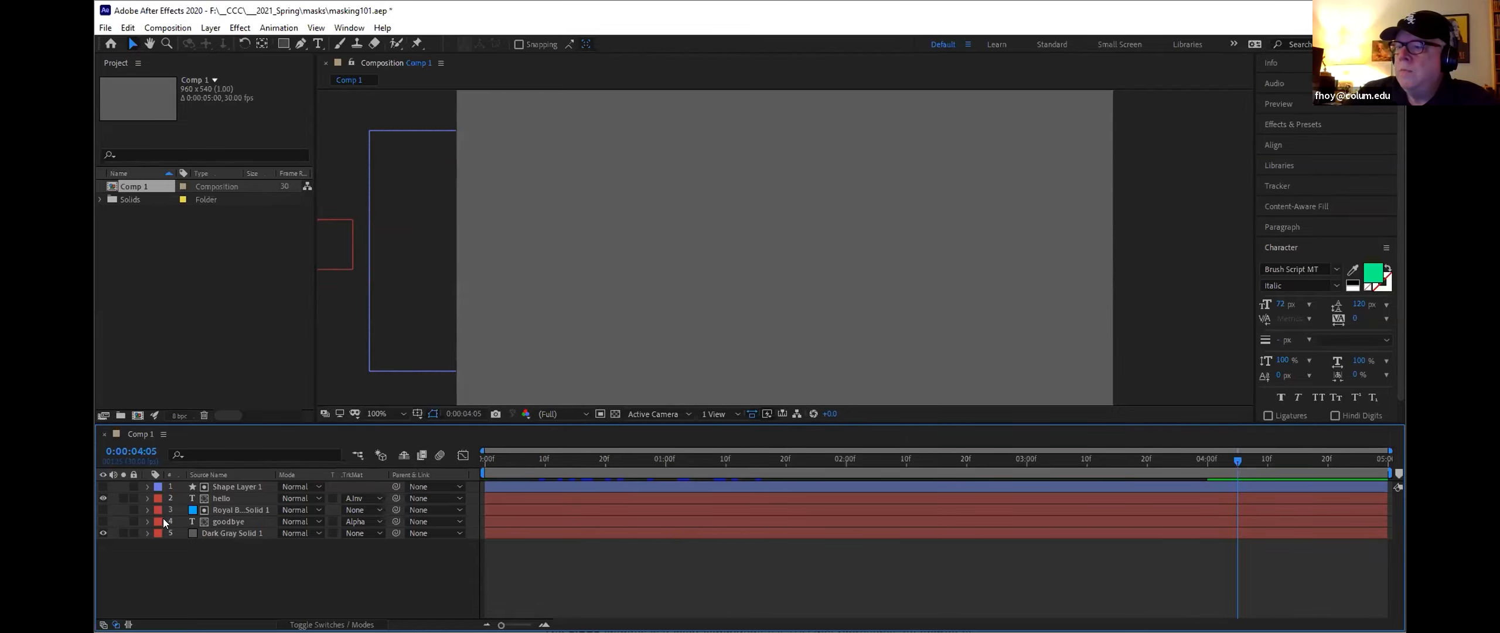
{"action": "left_click", "coordinate": [102, 486]}
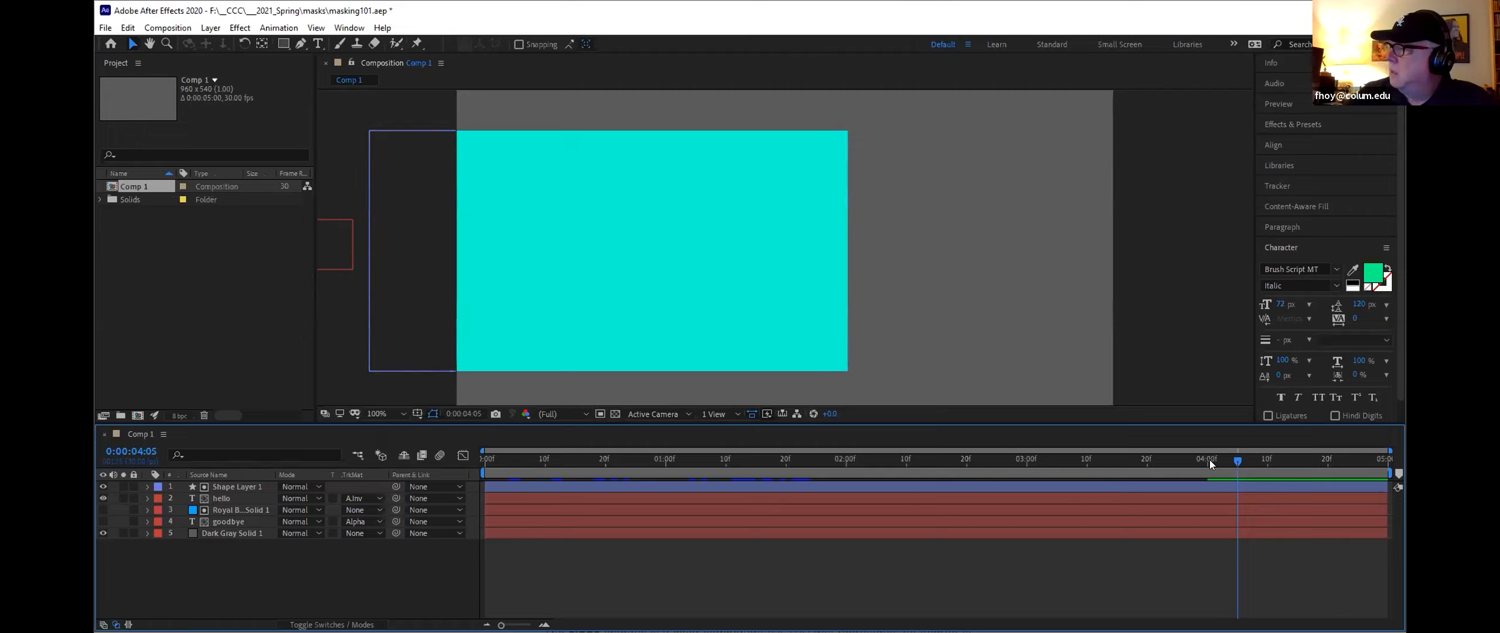
{"action": "left_click_drag", "start_coordinate": [1233, 456], "coordinate": [434, 441]}
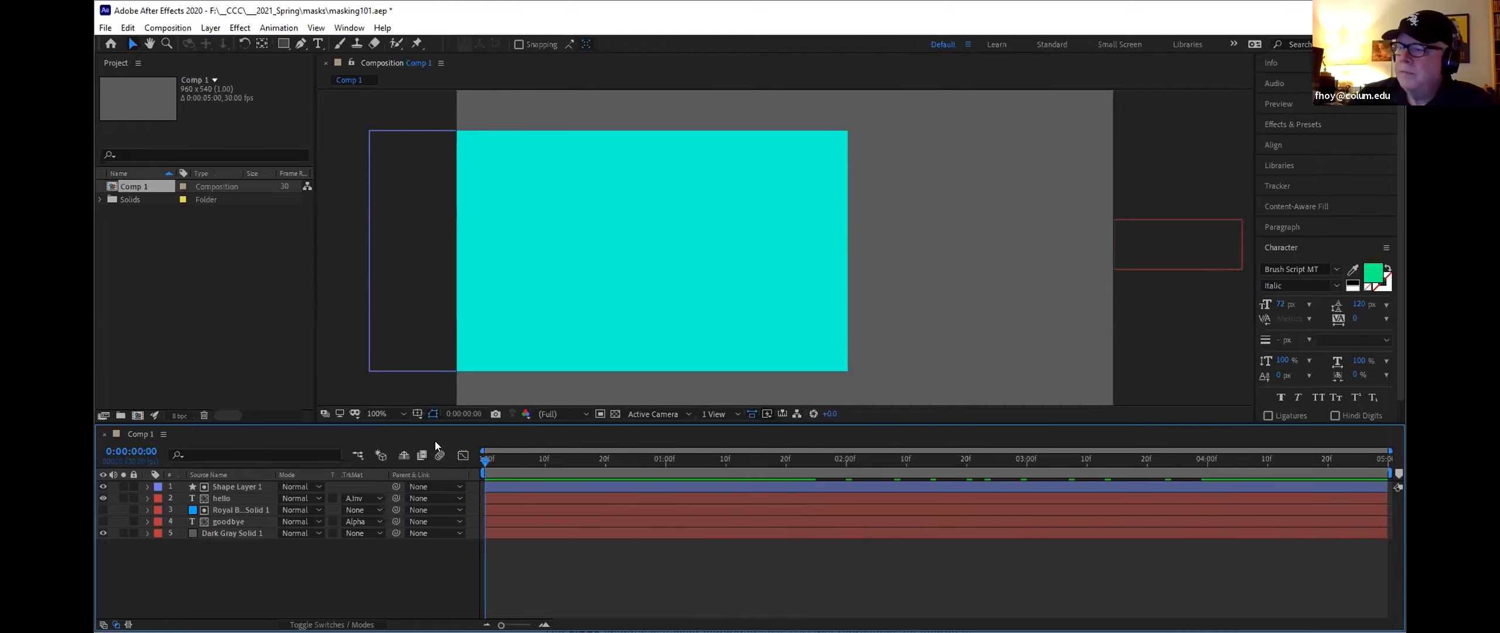
{"action": "left_click", "coordinate": [241, 497]}
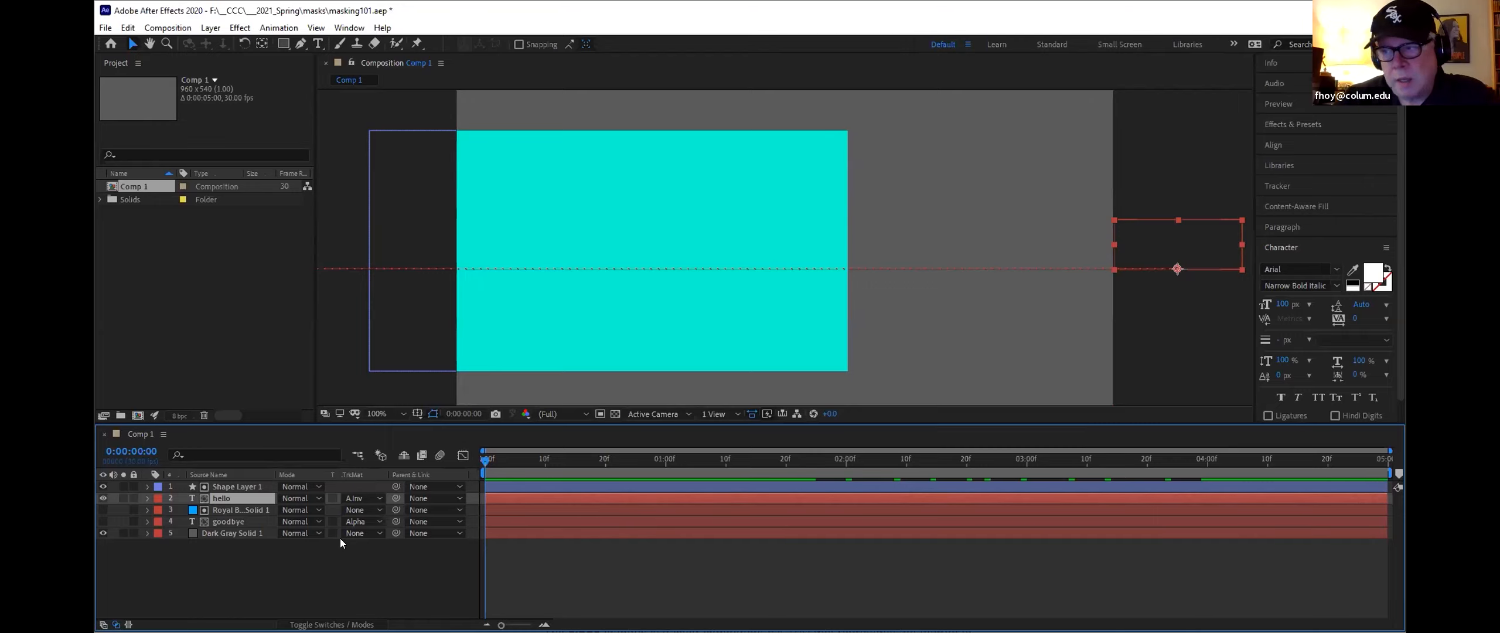
{"action": "left_click", "coordinate": [333, 625]}
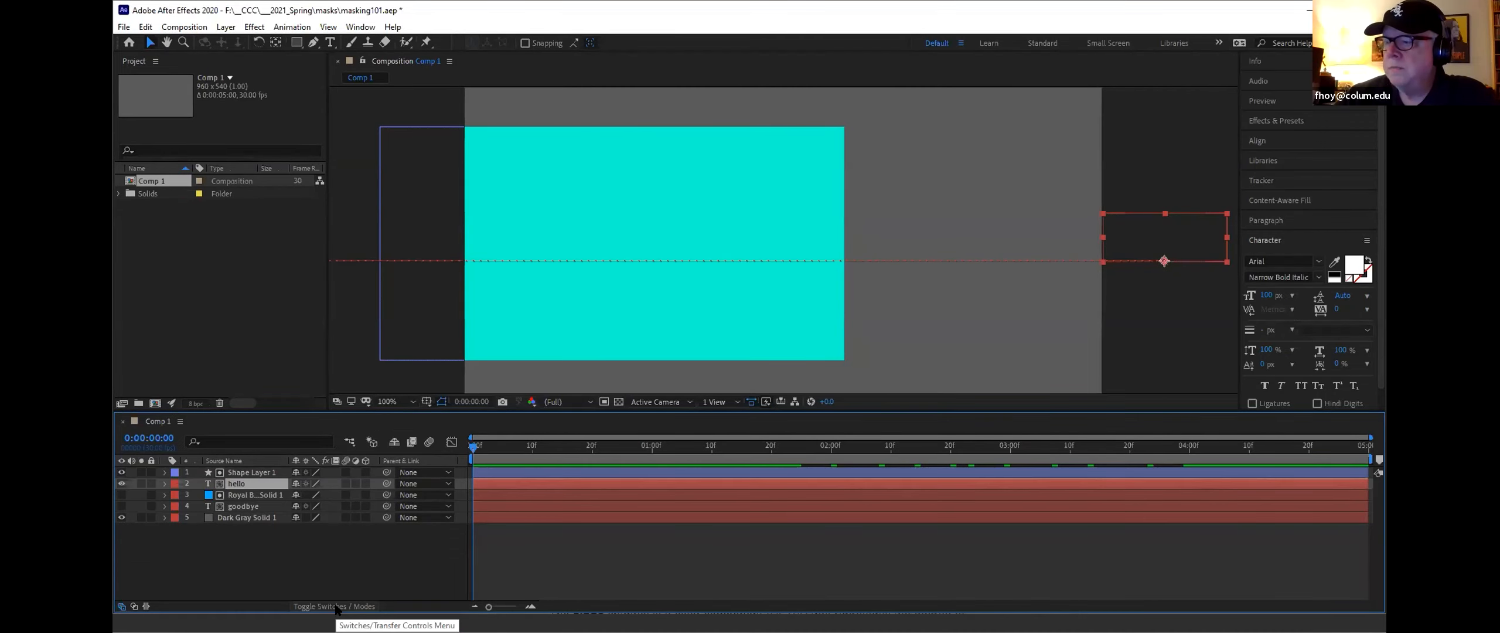
{"action": "left_click", "coordinate": [335, 607]}
{"action": "left_click", "coordinate": [336, 607]}
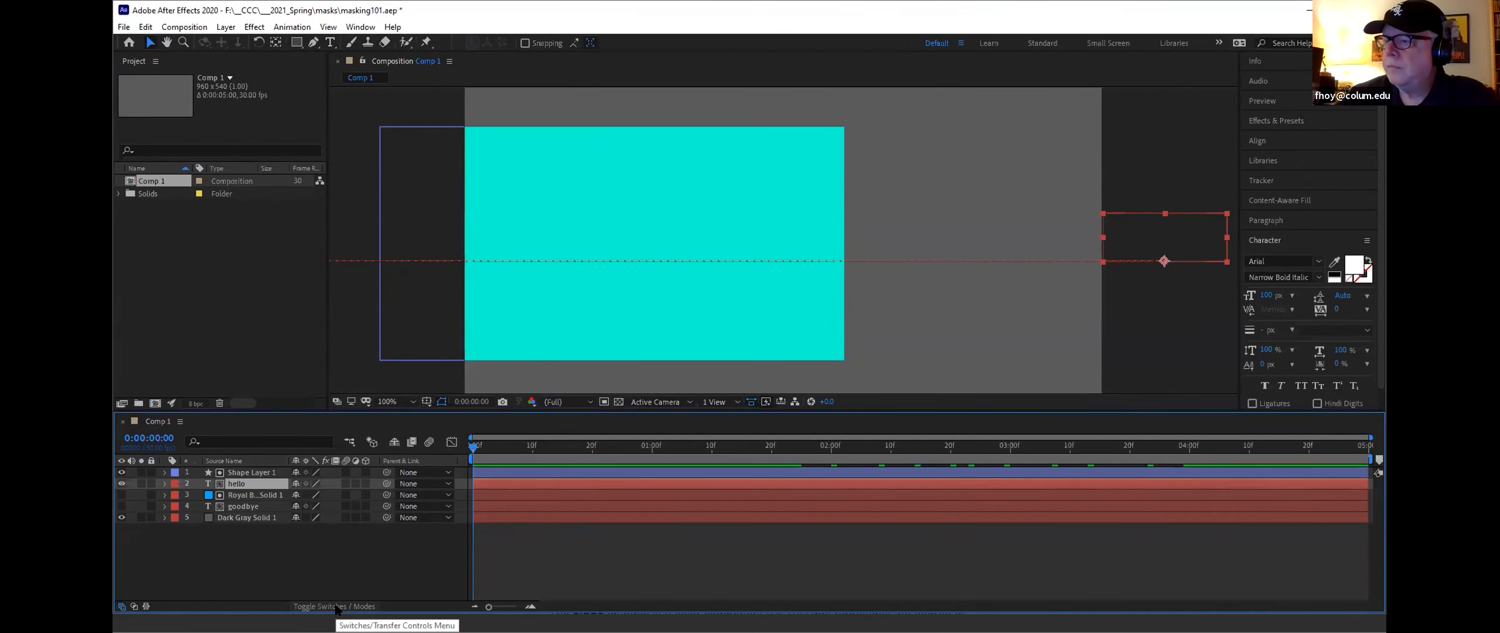
{"action": "left_click", "coordinate": [336, 608]}
{"action": "left_click", "coordinate": [336, 608]}
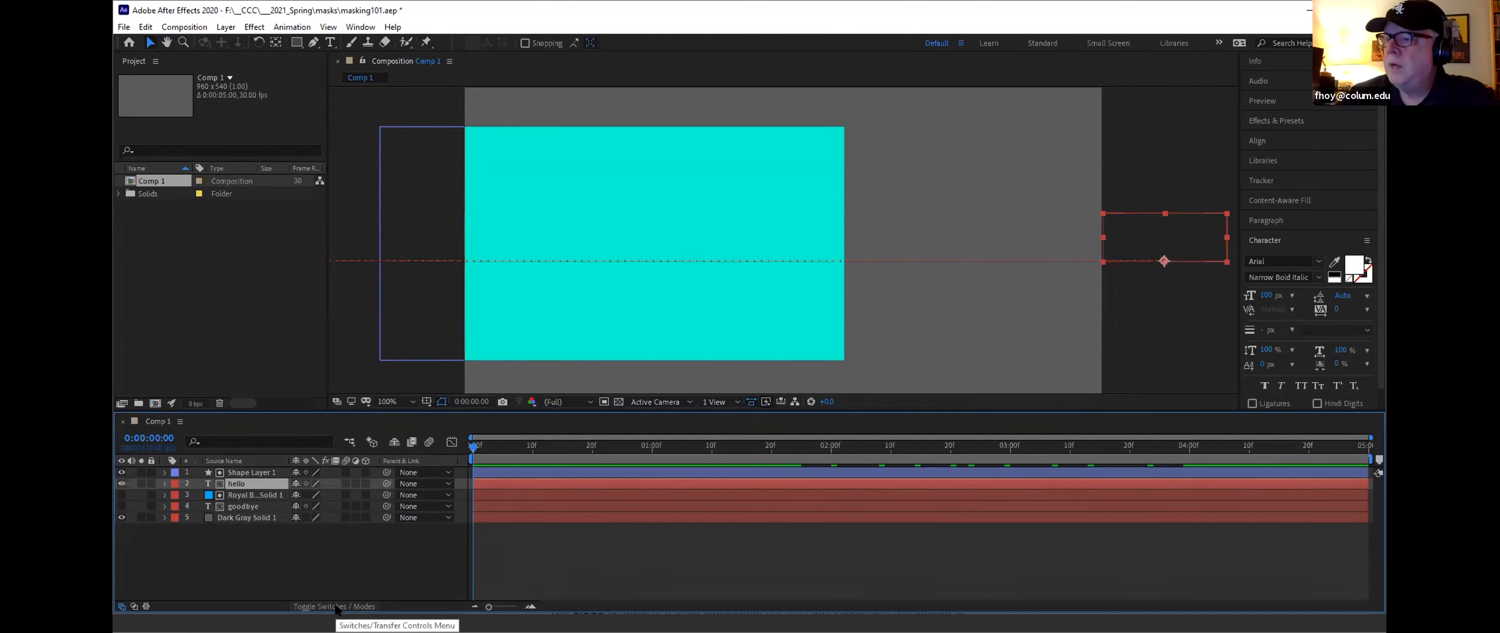
{"action": "left_click", "coordinate": [322, 625]}
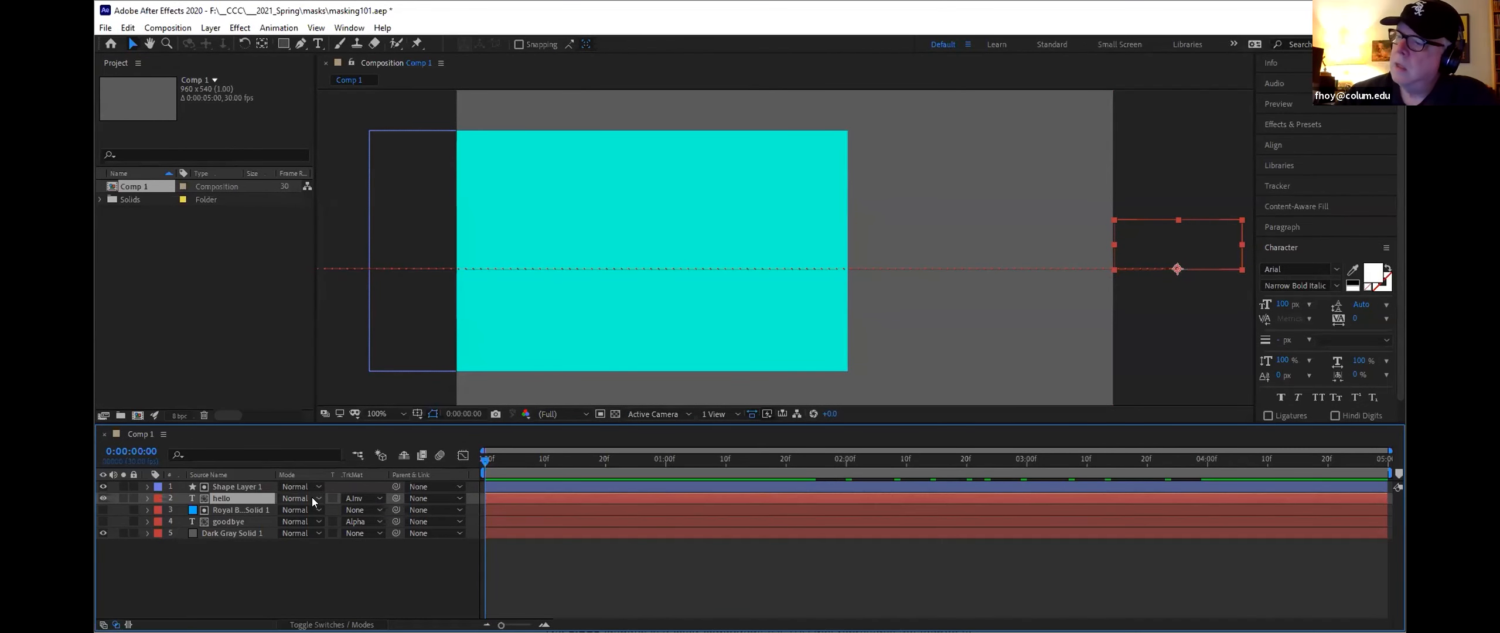
{"action": "left_click", "coordinate": [317, 498]}
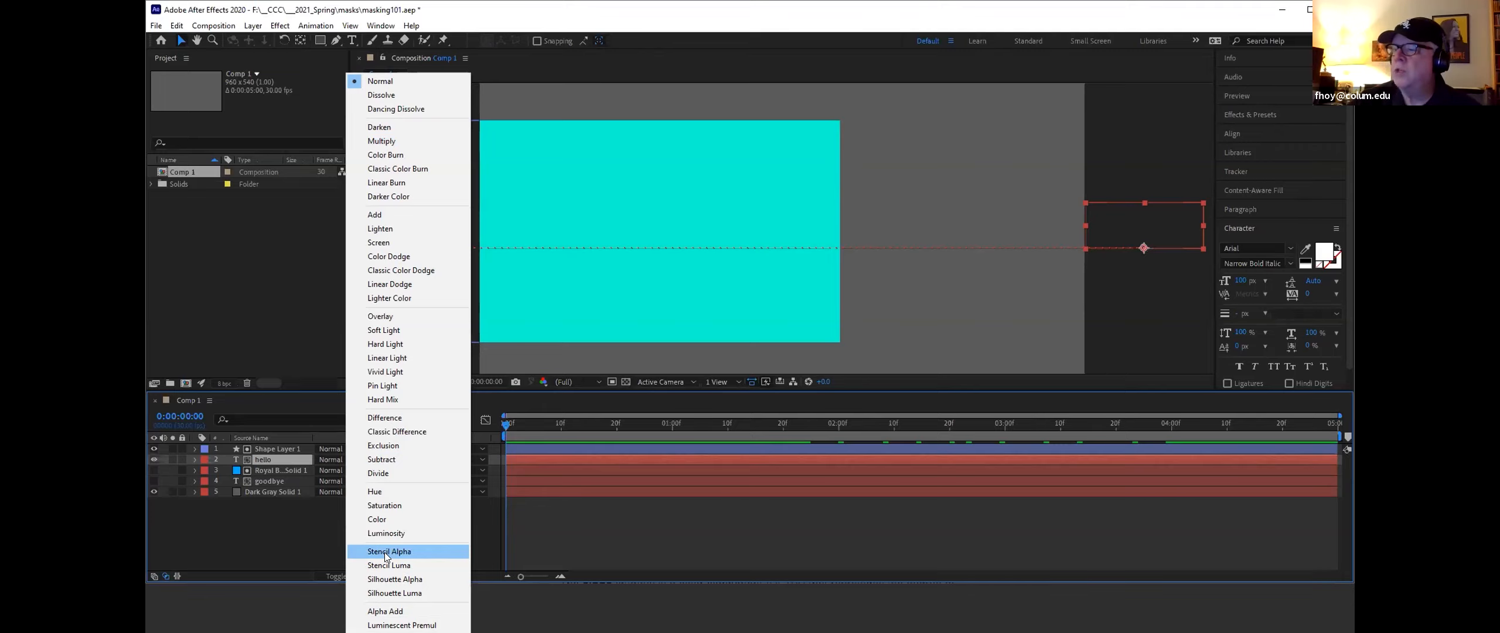
{"action": "left_click", "coordinate": [426, 82]}
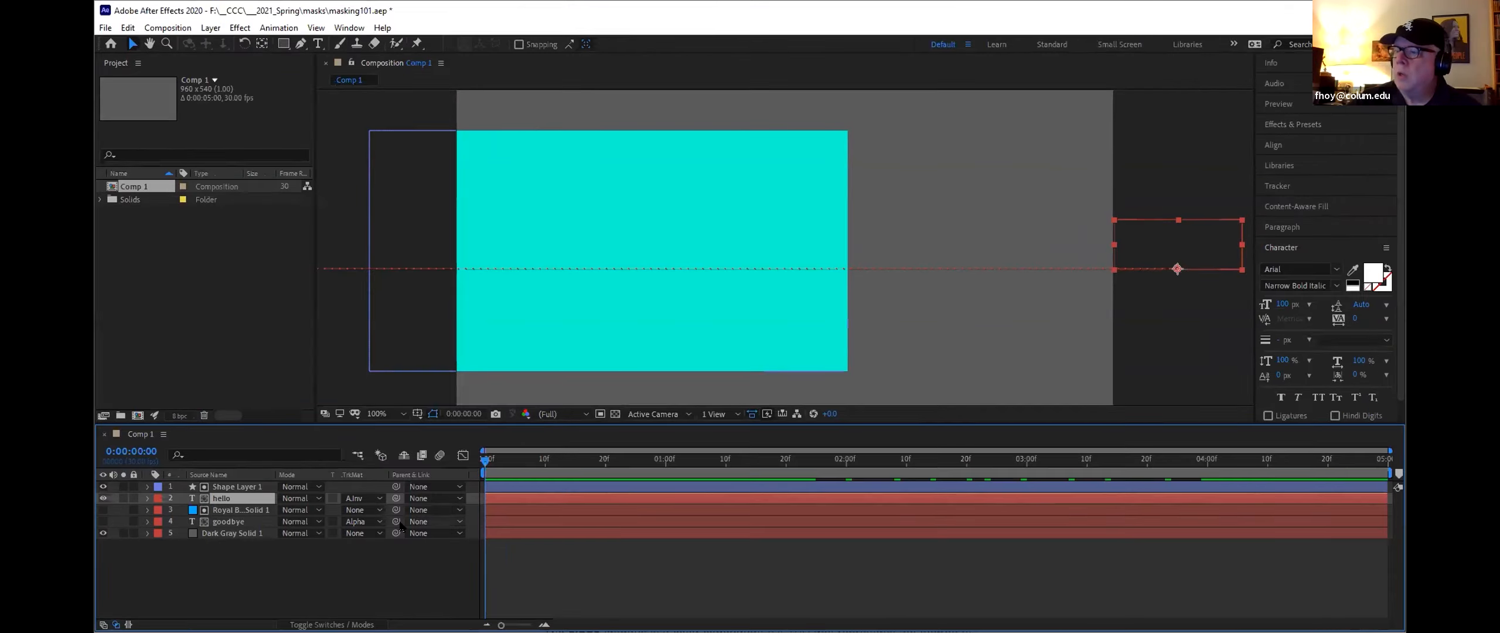
Step: Check the hello layer's track matte options, then show the Royal Blue Solid 1 and goodbye layers
{"action": "left_click", "coordinate": [369, 495]}
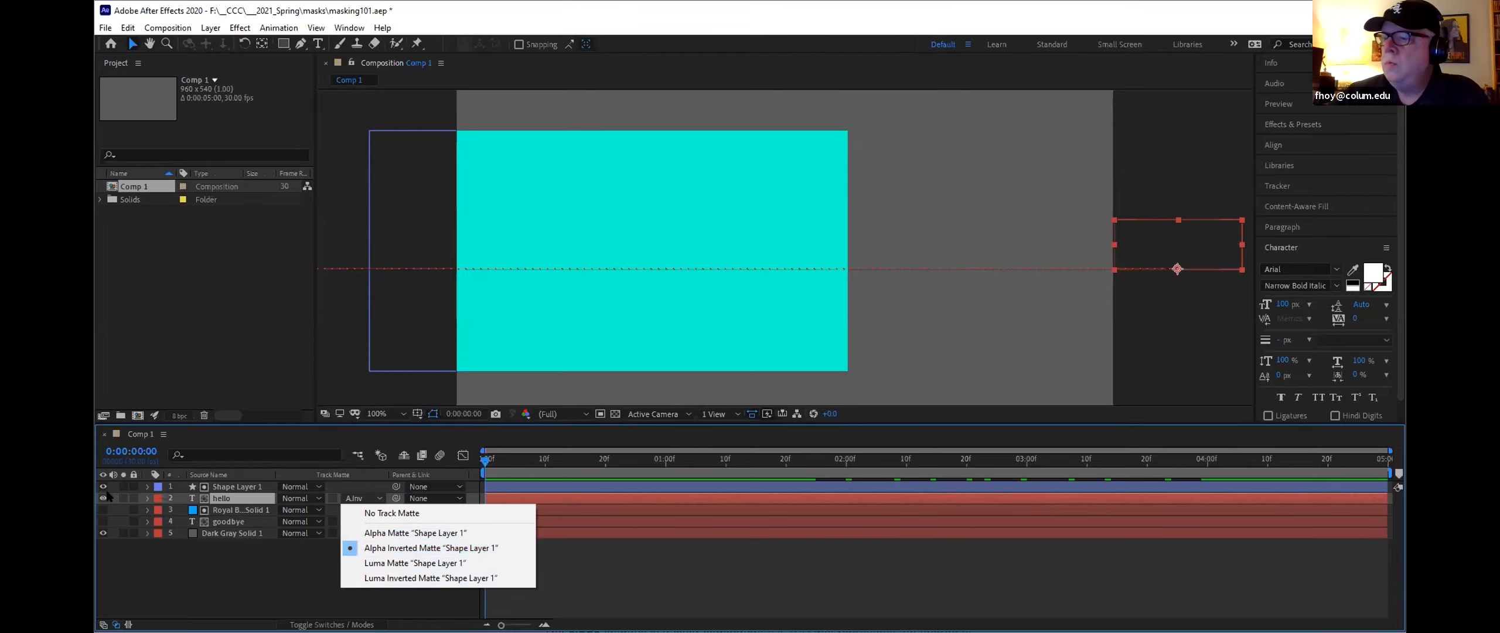
{"action": "left_click", "coordinate": [102, 510]}
{"action": "left_click", "coordinate": [103, 522]}
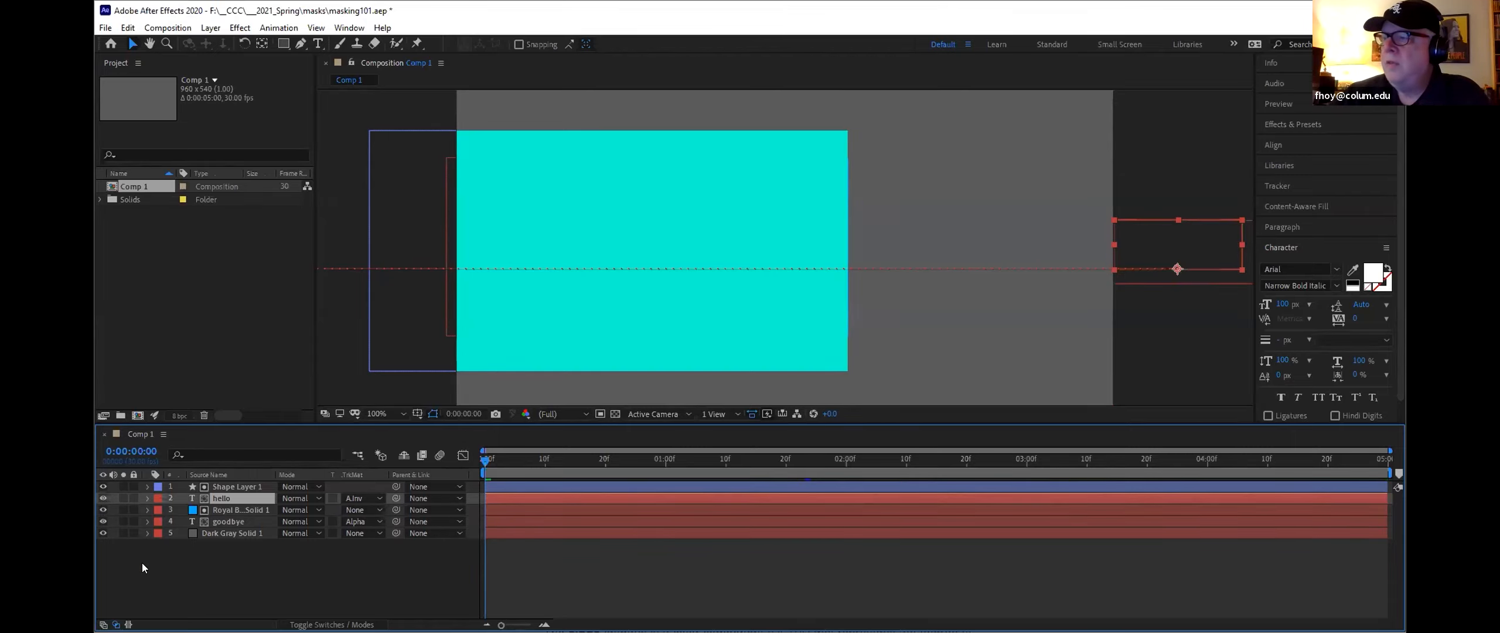
{"action": "left_click", "coordinate": [143, 562]}
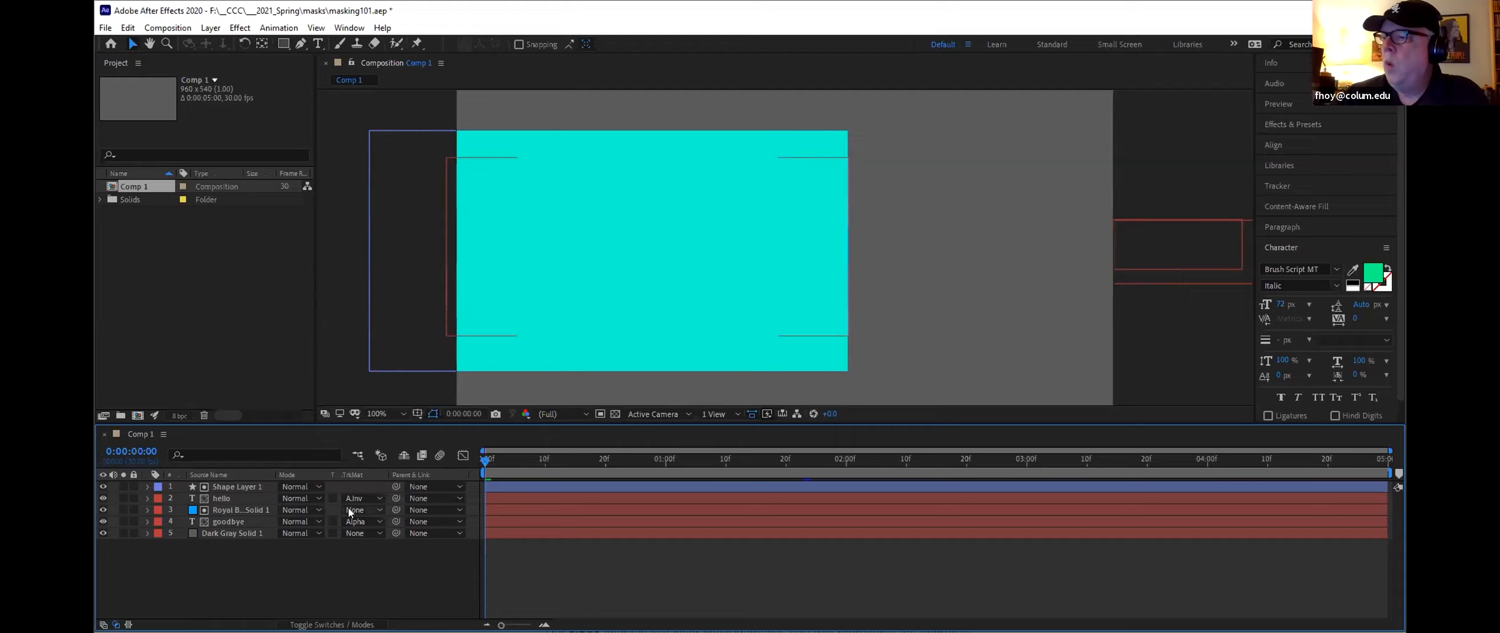
Step: Set the track matte of both the hello and goodbye layers to No Track Matte
{"action": "left_click", "coordinate": [377, 497]}
{"action": "left_click", "coordinate": [375, 513]}
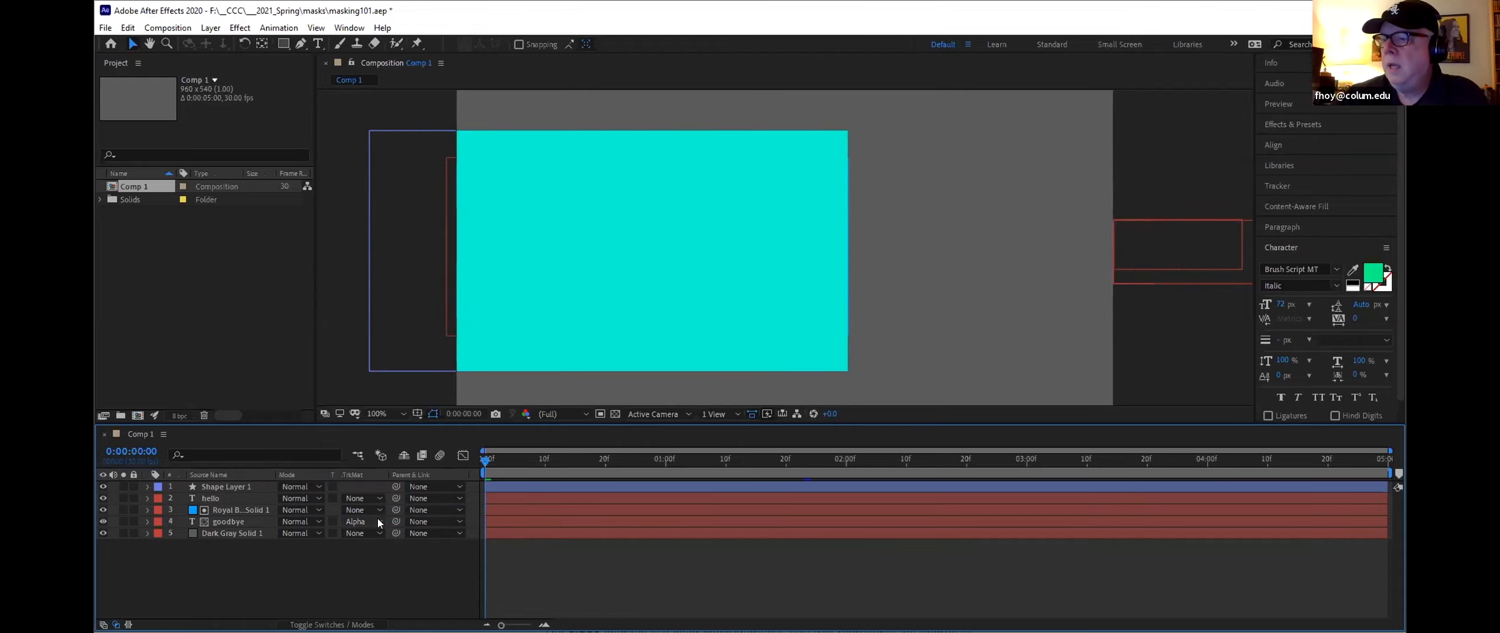
{"action": "left_click", "coordinate": [377, 518]}
{"action": "left_click", "coordinate": [382, 534]}
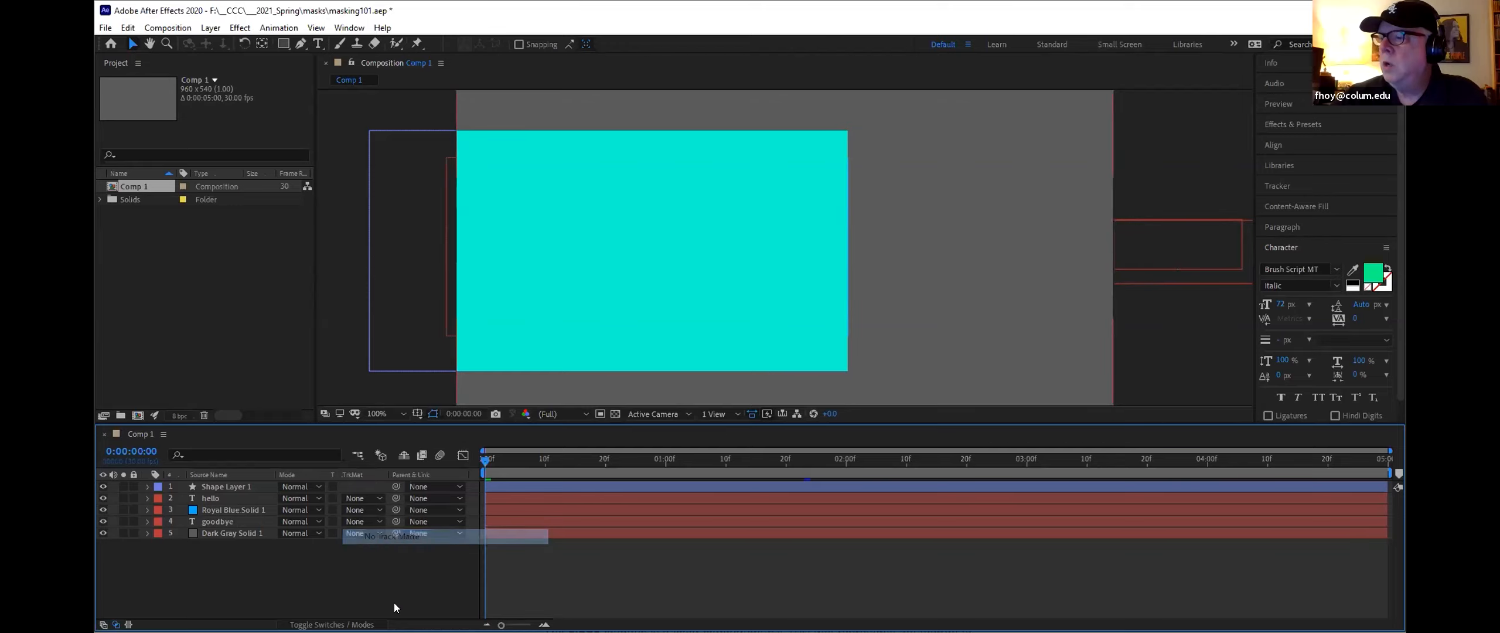
Step: Scrub through the timeline and inspect the goodbye layer's track matte options
{"action": "left_click_drag", "start_coordinate": [481, 459], "coordinate": [609, 473]}
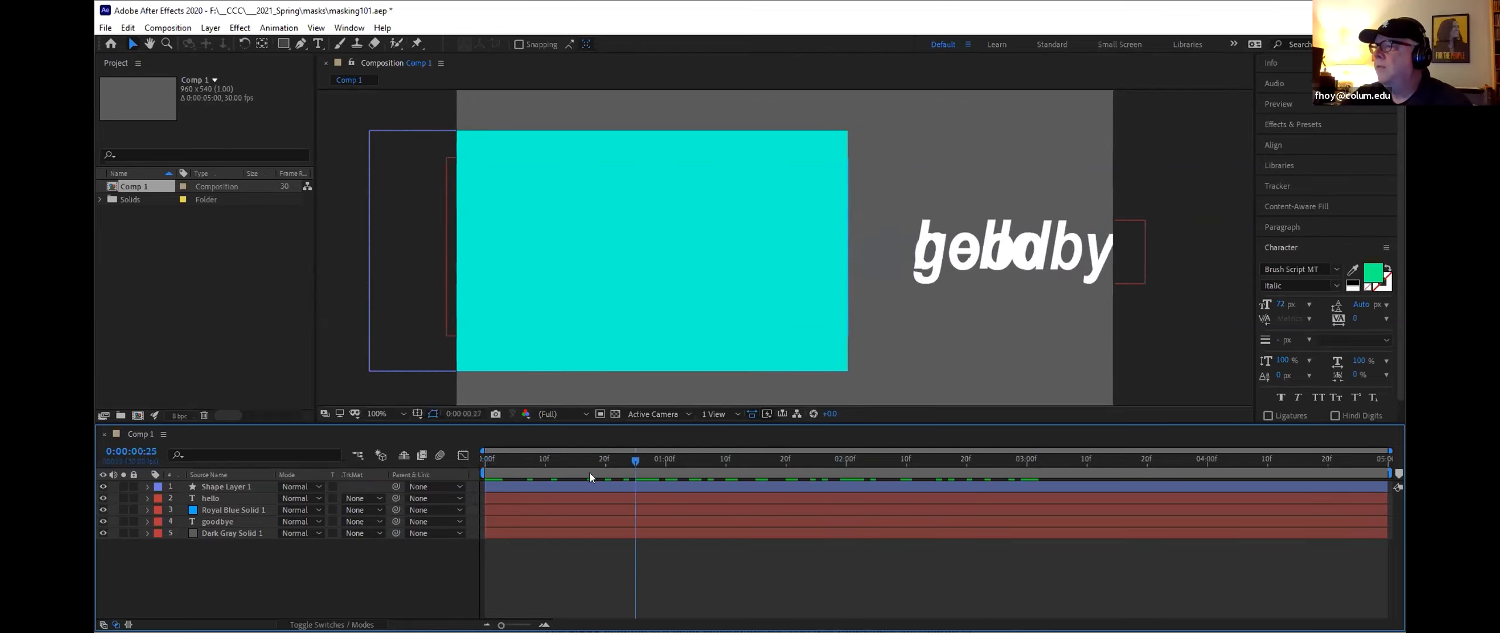
{"action": "left_click_drag", "start_coordinate": [931, 496], "coordinate": [441, 472]}
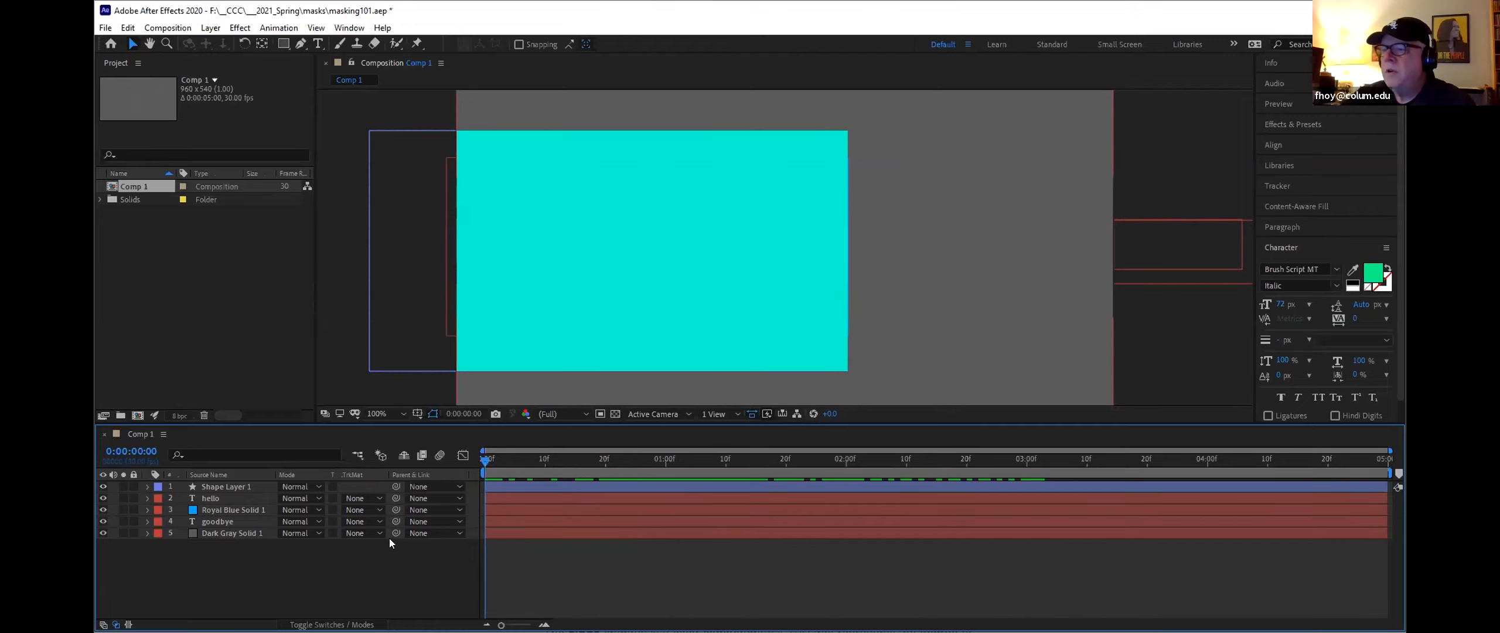
{"action": "left_click", "coordinate": [378, 519]}
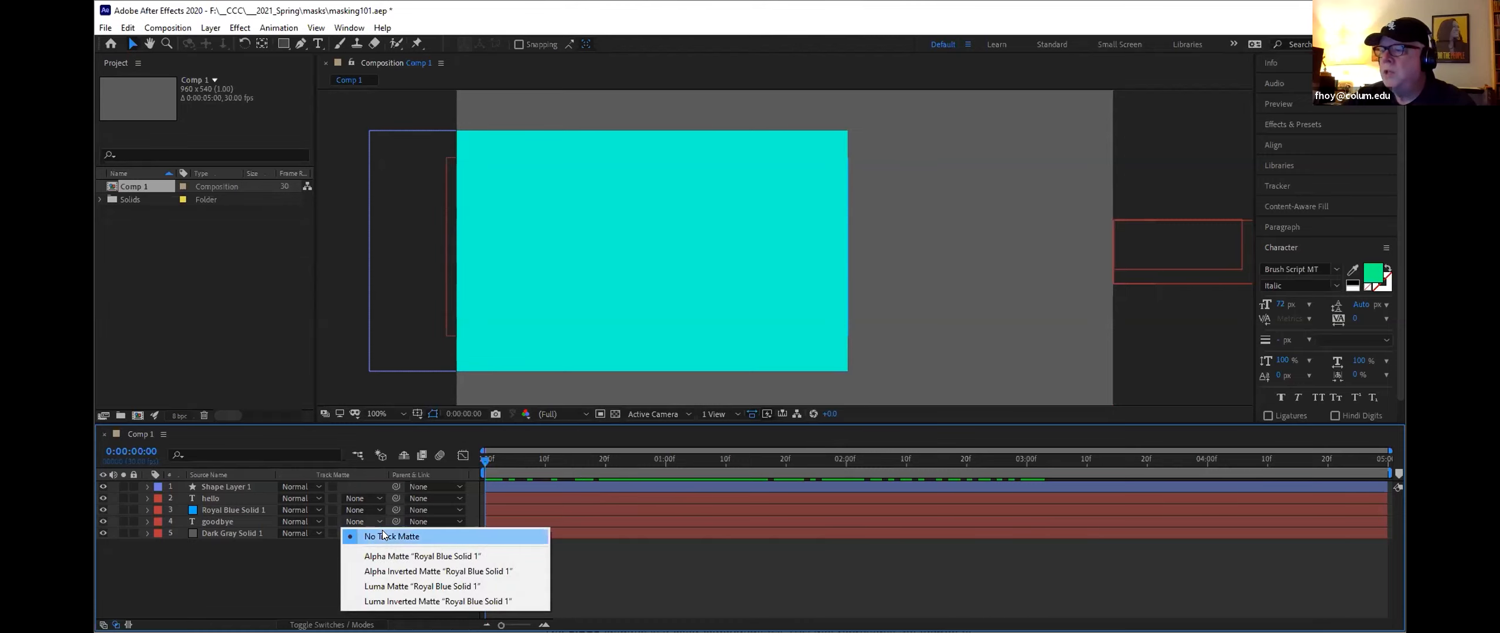
Step: Hide Shape Layer 1, Royal Blue Solid 1 and goodbye, then play back the composition
{"action": "left_click", "coordinate": [102, 487]}
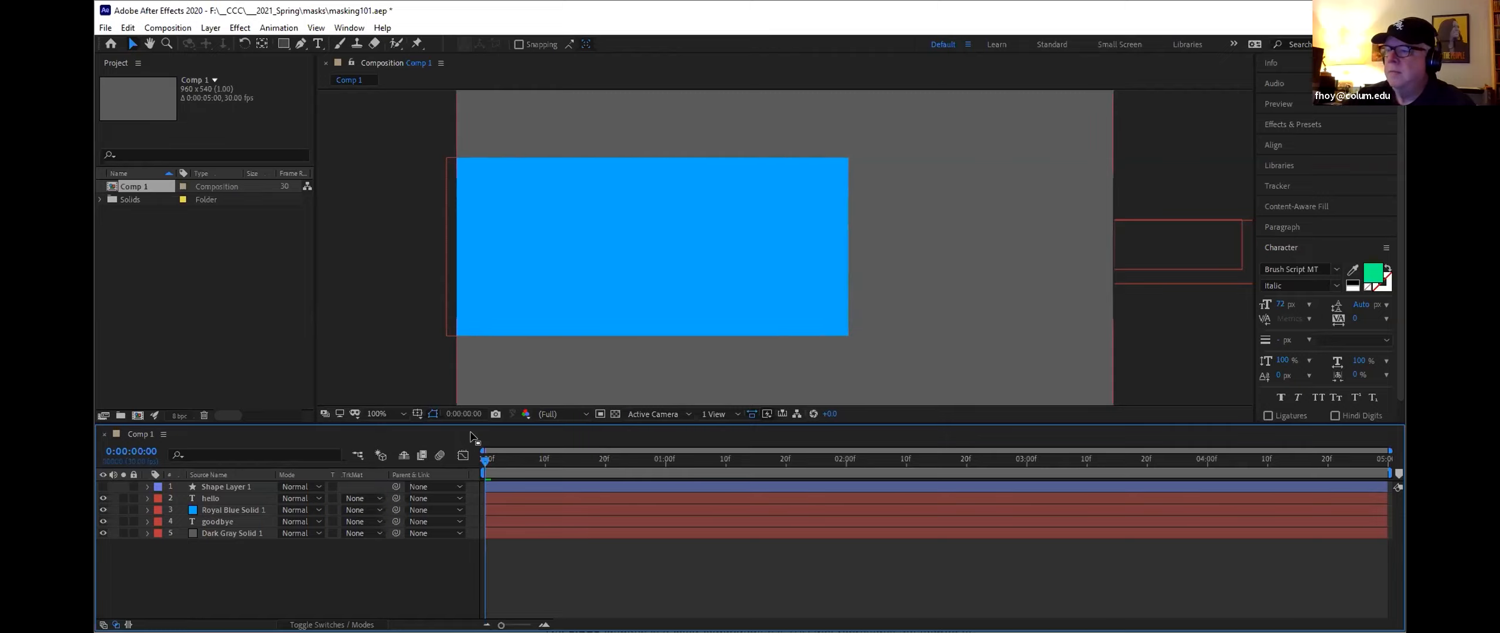
{"action": "left_click", "coordinate": [103, 510]}
{"action": "left_click", "coordinate": [103, 521]}
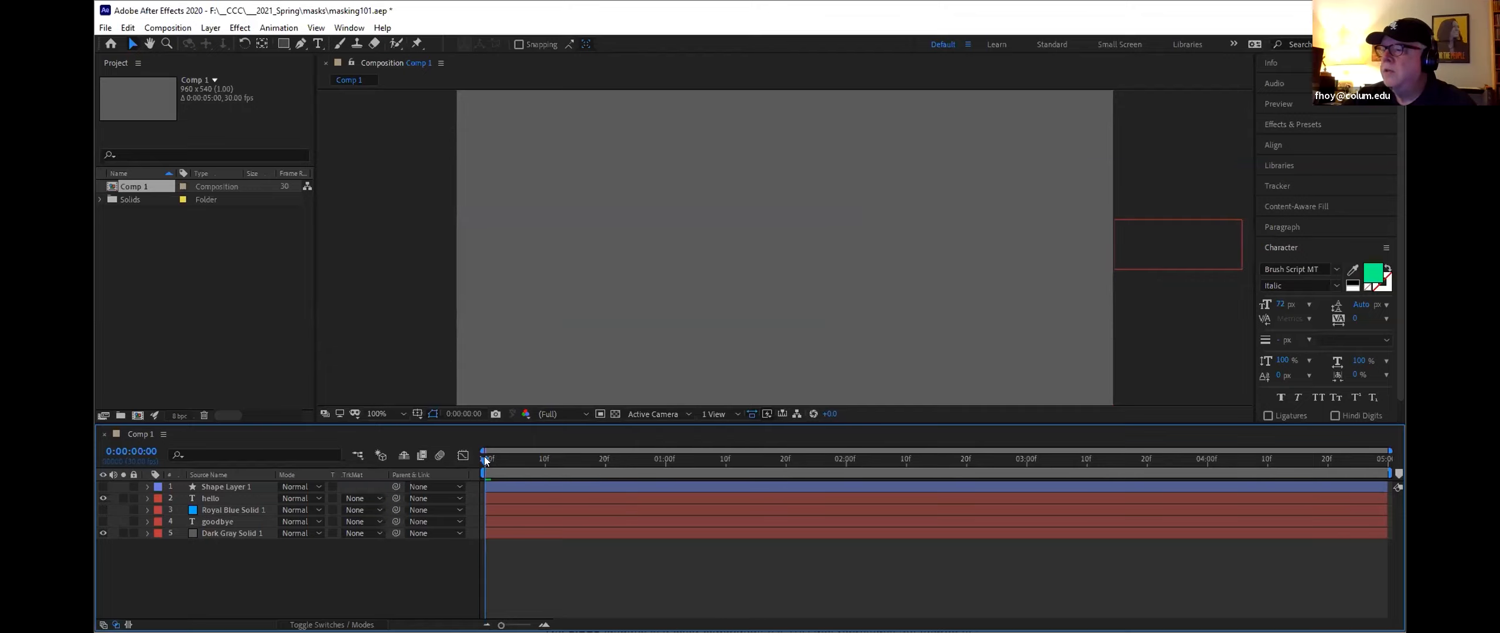
{"action": "key", "text": "space"}
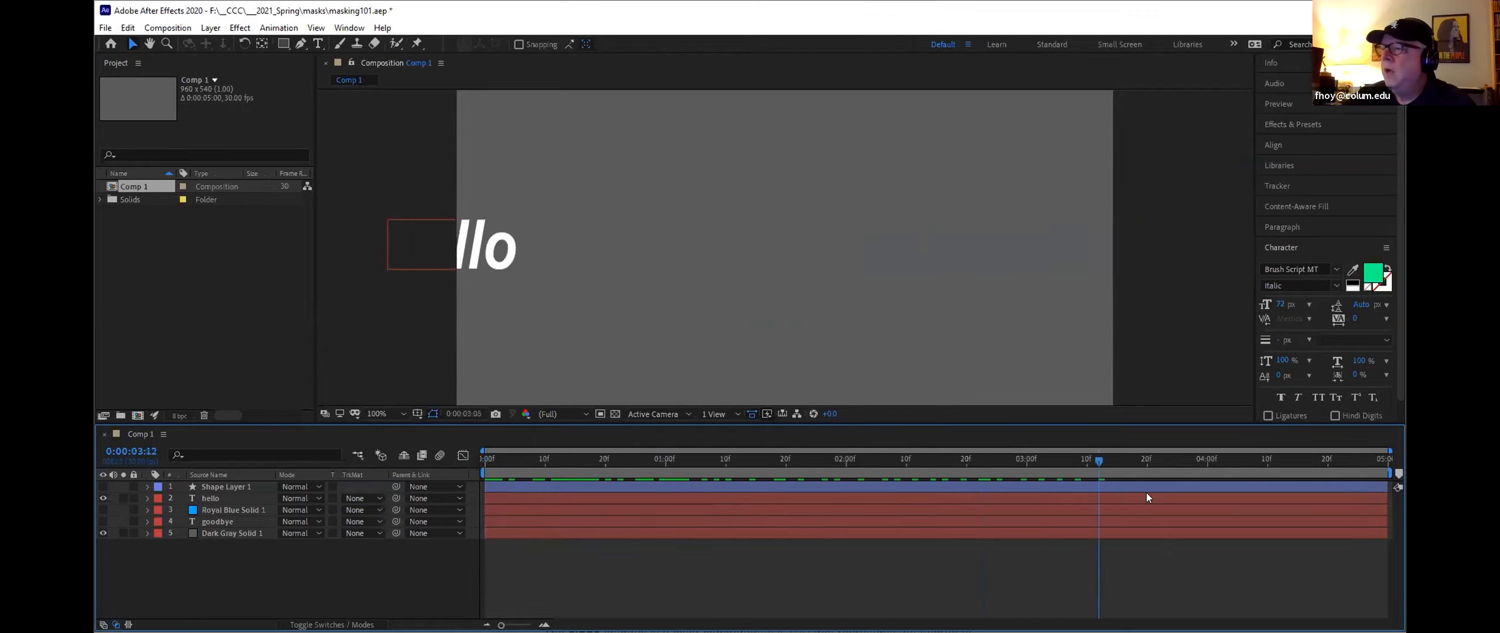
{"action": "key", "text": "space"}
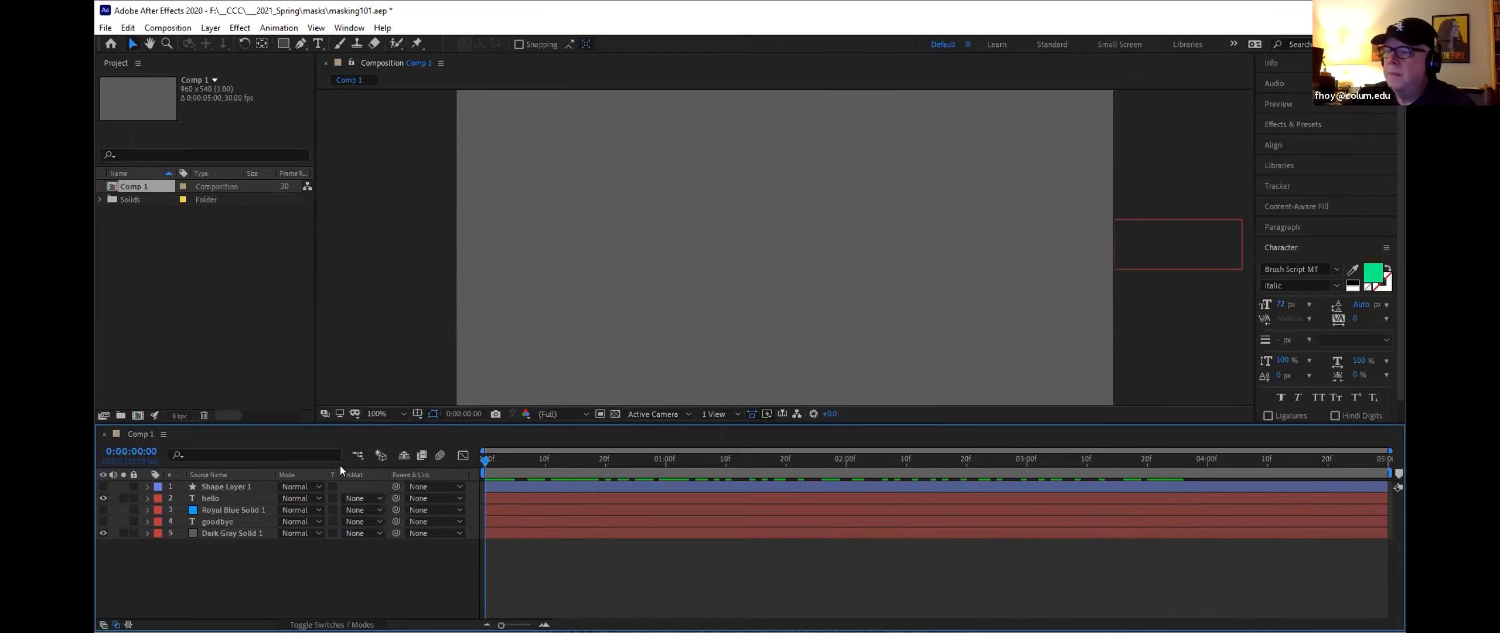
Step: Show Shape Layer 1 and set the hello layer's track matte to Alpha Inverted Matte "Shape Layer 1"
{"action": "left_click", "coordinate": [103, 487]}
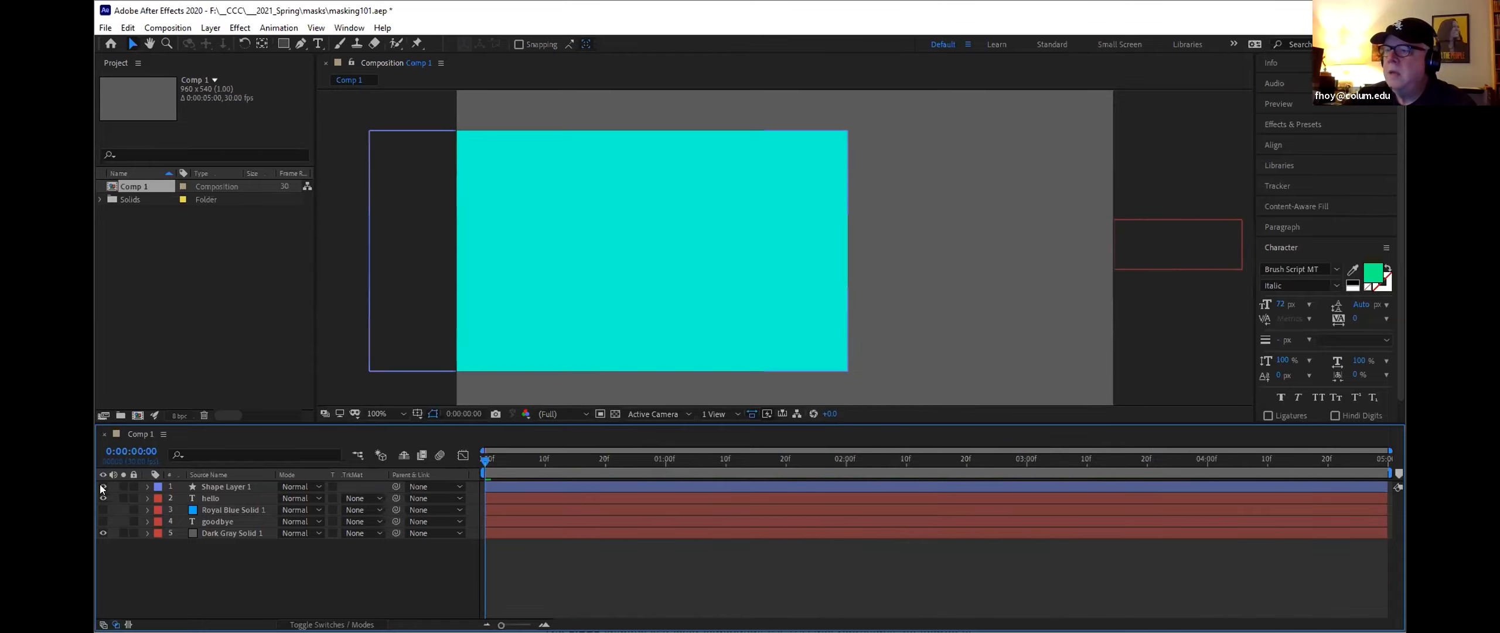
{"action": "left_click", "coordinate": [247, 487]}
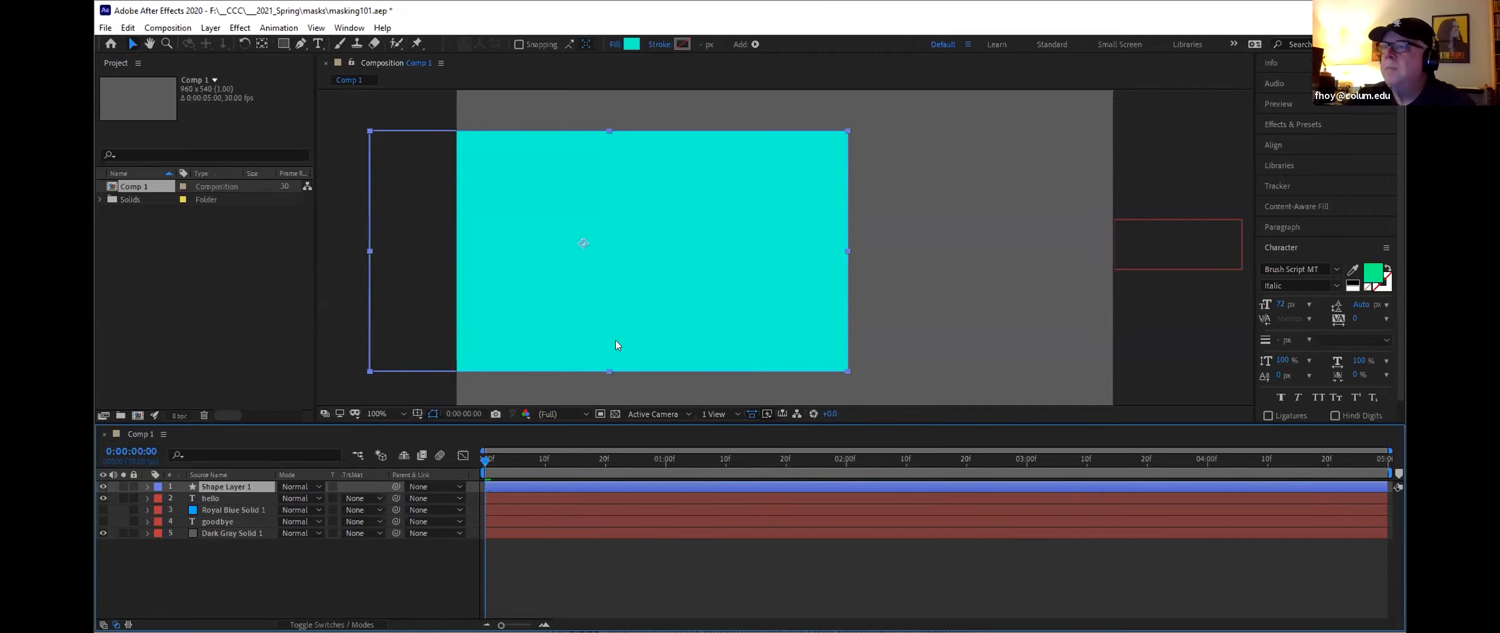
{"action": "left_click_drag", "start_coordinate": [488, 462], "coordinate": [458, 453]}
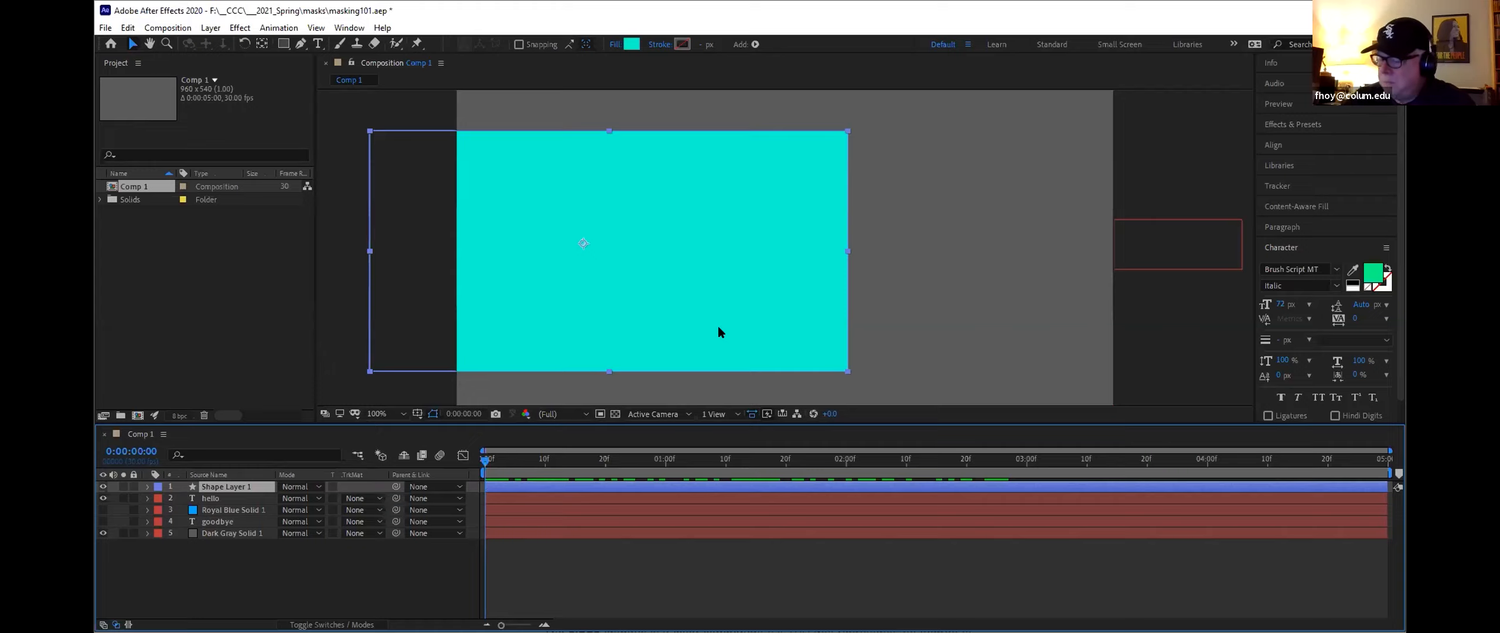
{"action": "left_click", "coordinate": [379, 497]}
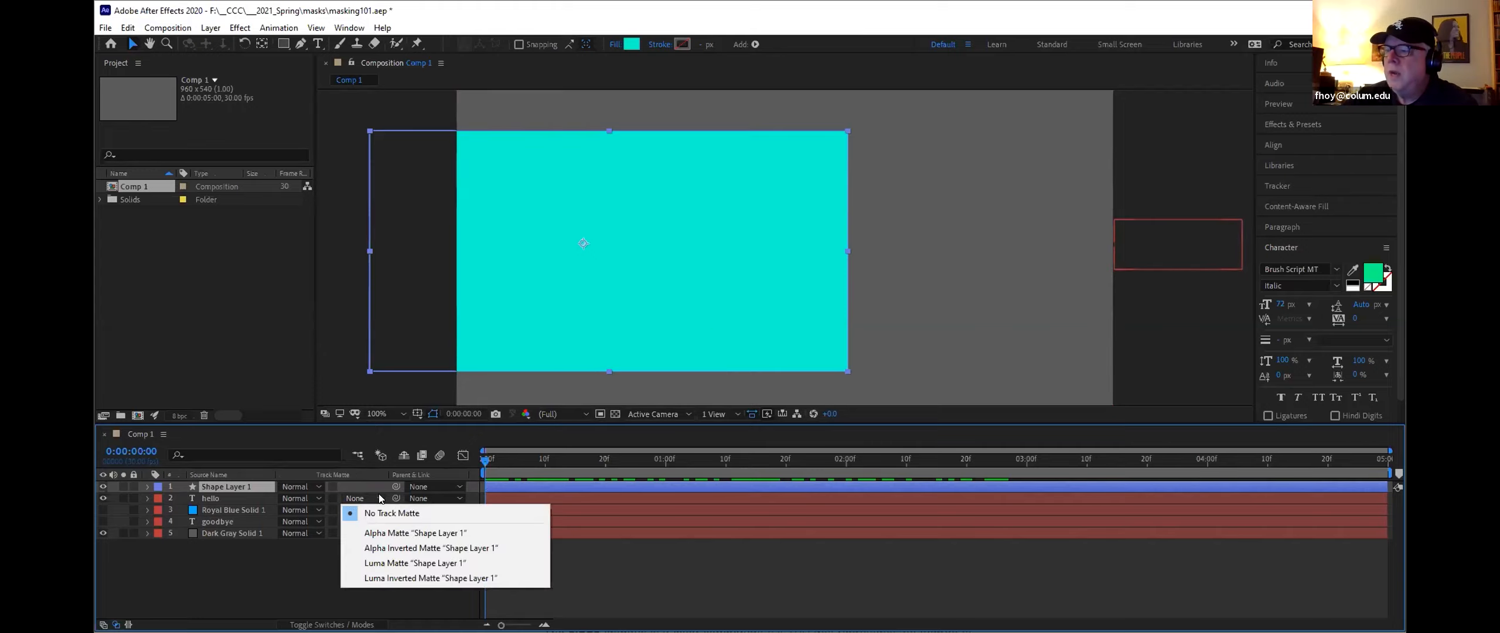
{"action": "left_click", "coordinate": [381, 548]}
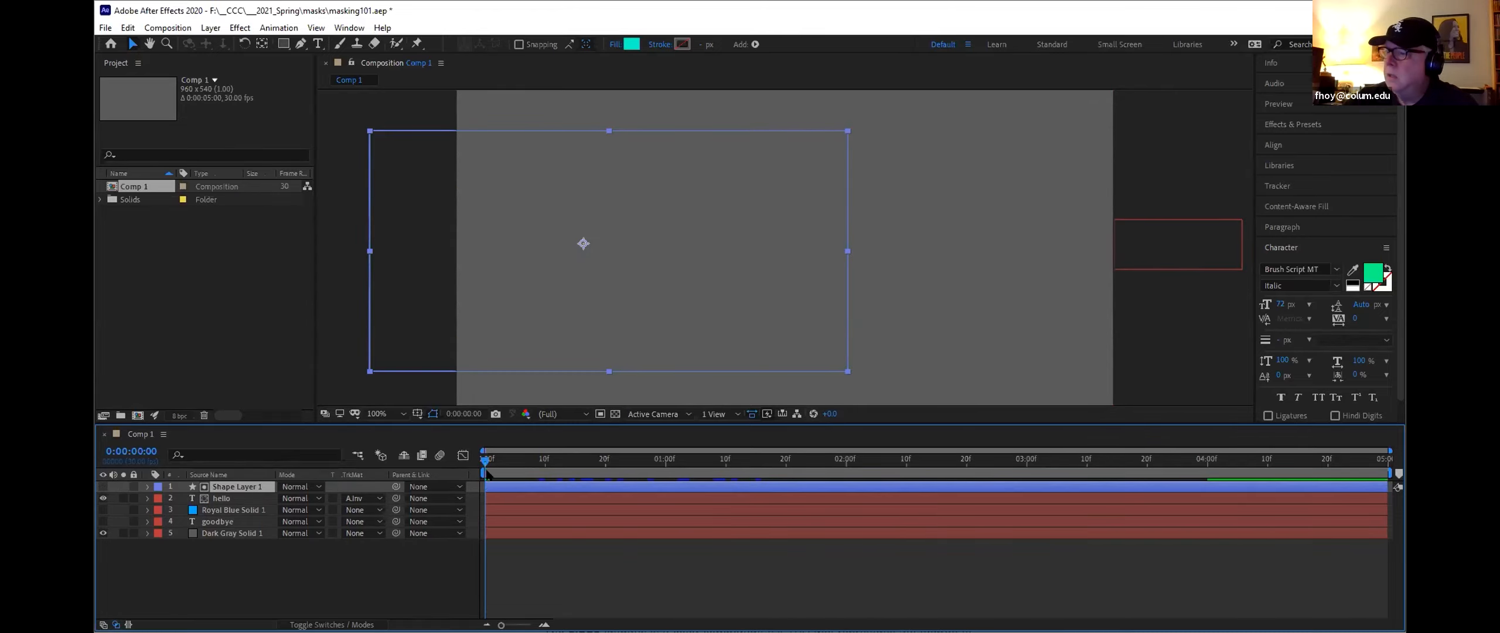
Step: Hide the hello layer and show the goodbye layer at the start of the timeline
{"action": "left_click_drag", "start_coordinate": [483, 463], "coordinate": [429, 465]}
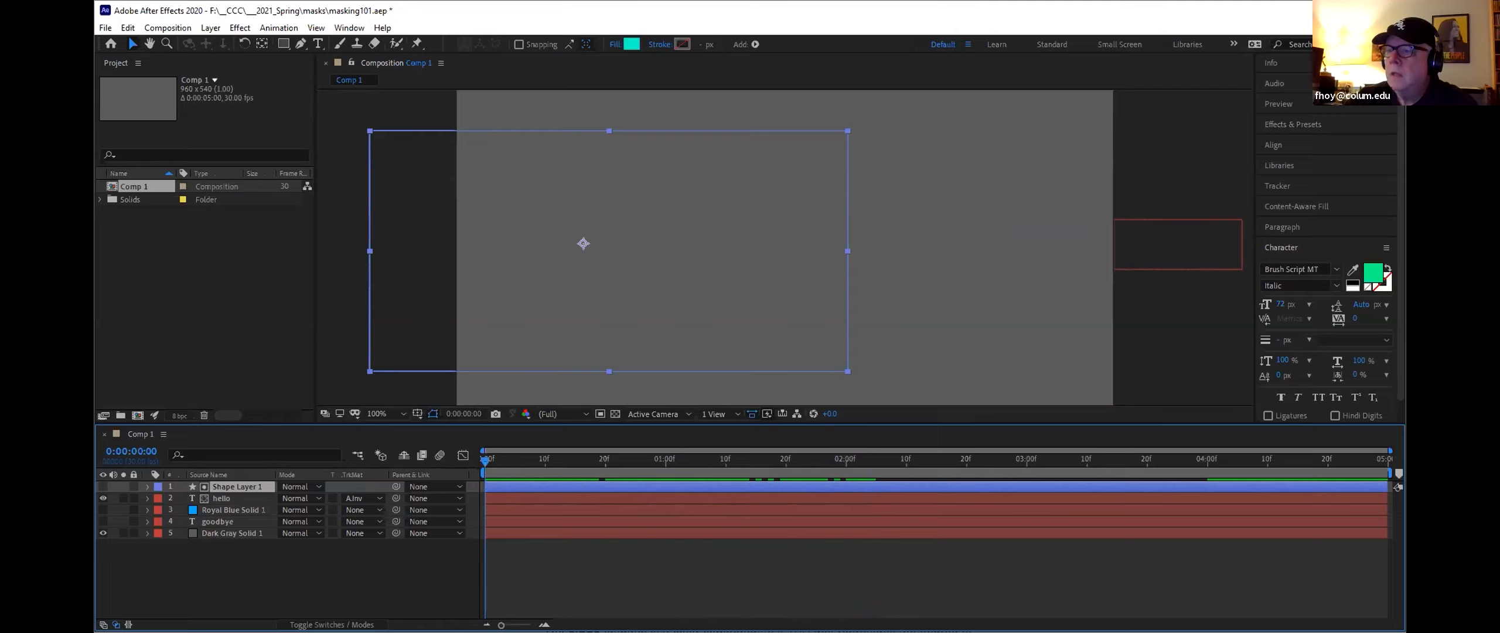
{"action": "left_click", "coordinate": [102, 495]}
{"action": "left_click", "coordinate": [101, 521]}
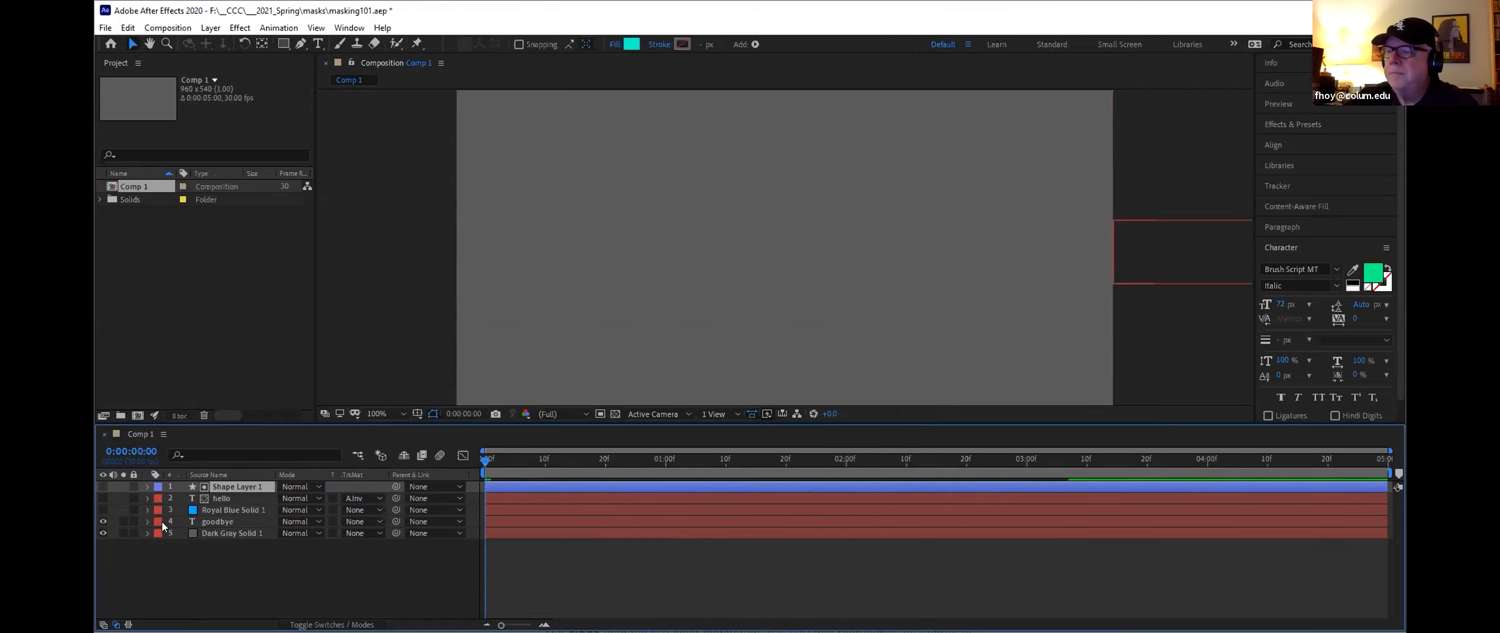
{"action": "mouse_move", "coordinate": [484, 462]}
{"action": "left_mouse_down"}
{"action": "mouse_move", "coordinate": [1015, 490]}
{"action": "mouse_move", "coordinate": [460, 472]}
{"action": "left_mouse_up"}
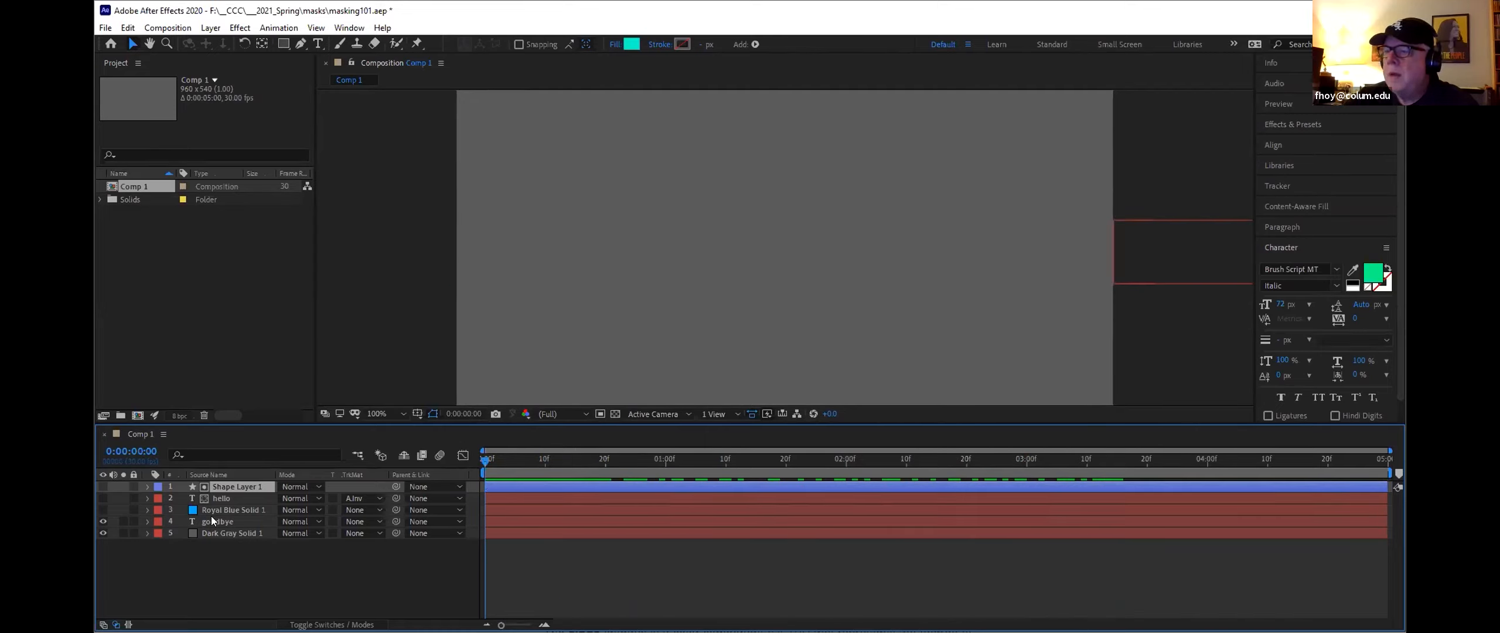
Step: Show Royal Blue Solid 1 and set the goodbye layer's track matte to Alpha Inverted Matte "Royal Blue Solid 1"
{"action": "left_click", "coordinate": [102, 509]}
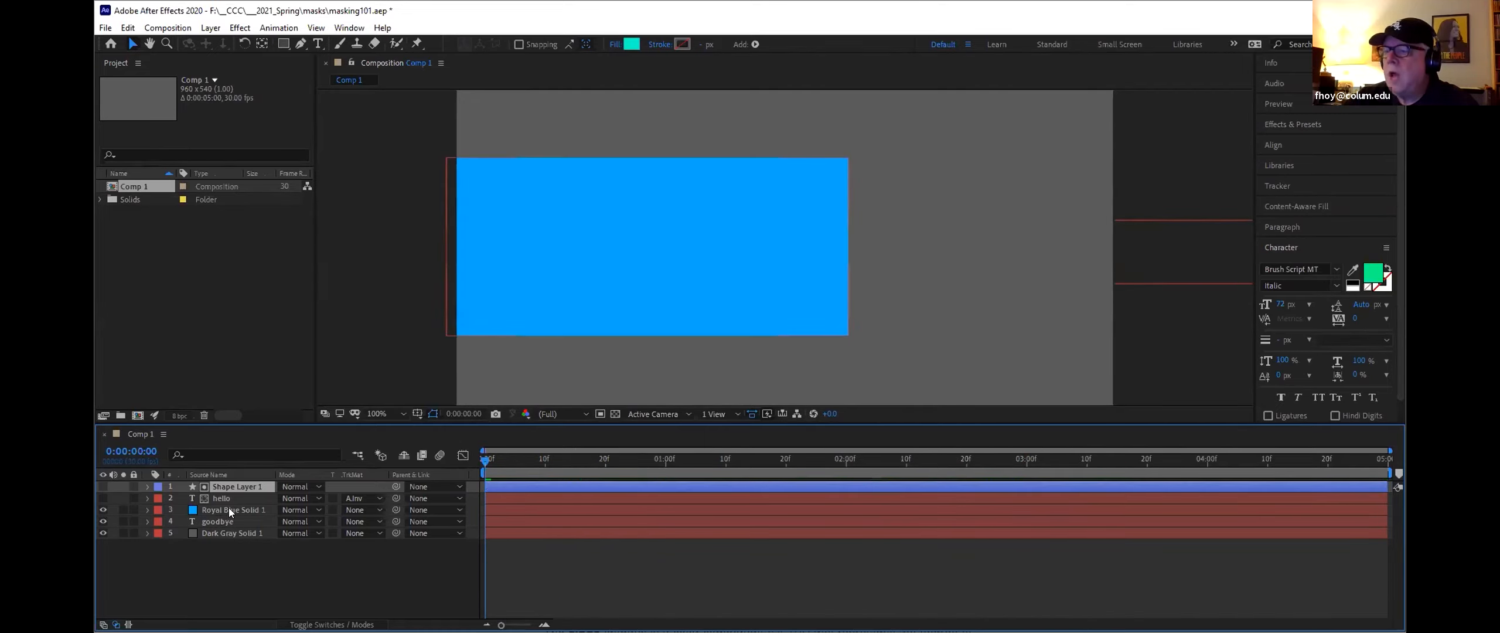
{"action": "left_click", "coordinate": [229, 509]}
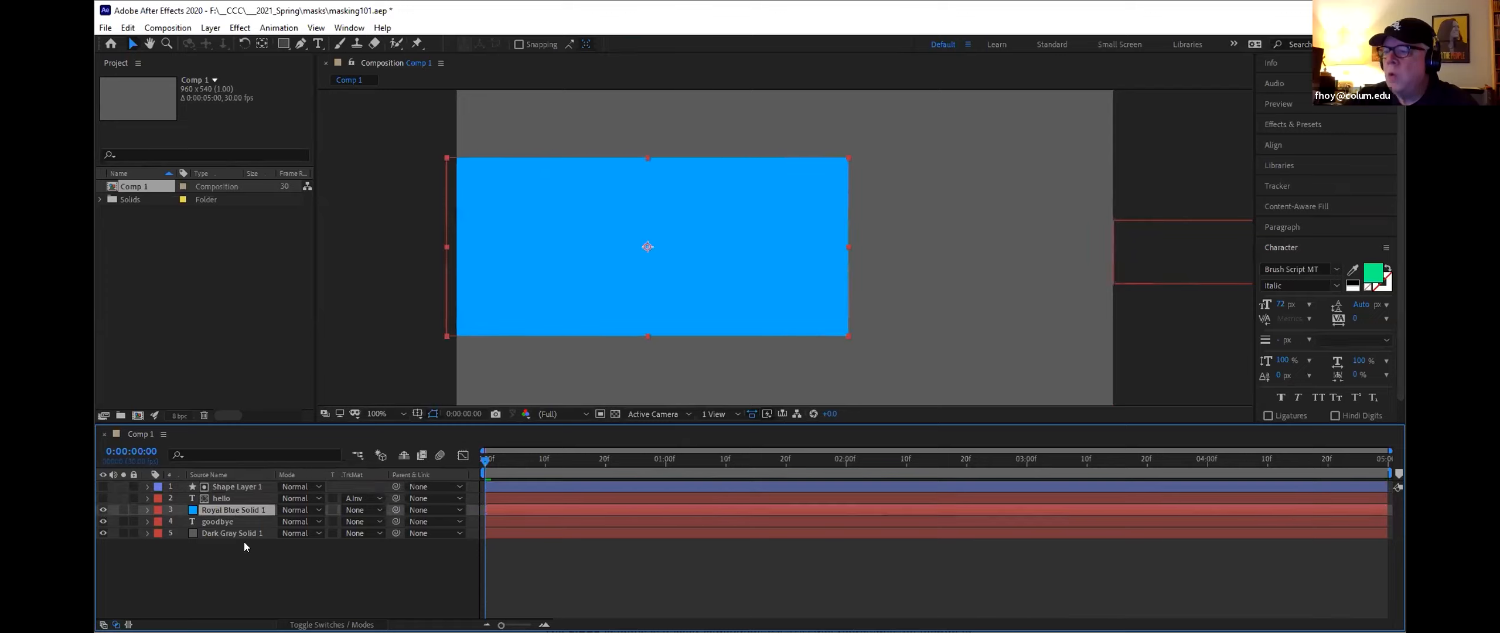
{"action": "left_click", "coordinate": [379, 531]}
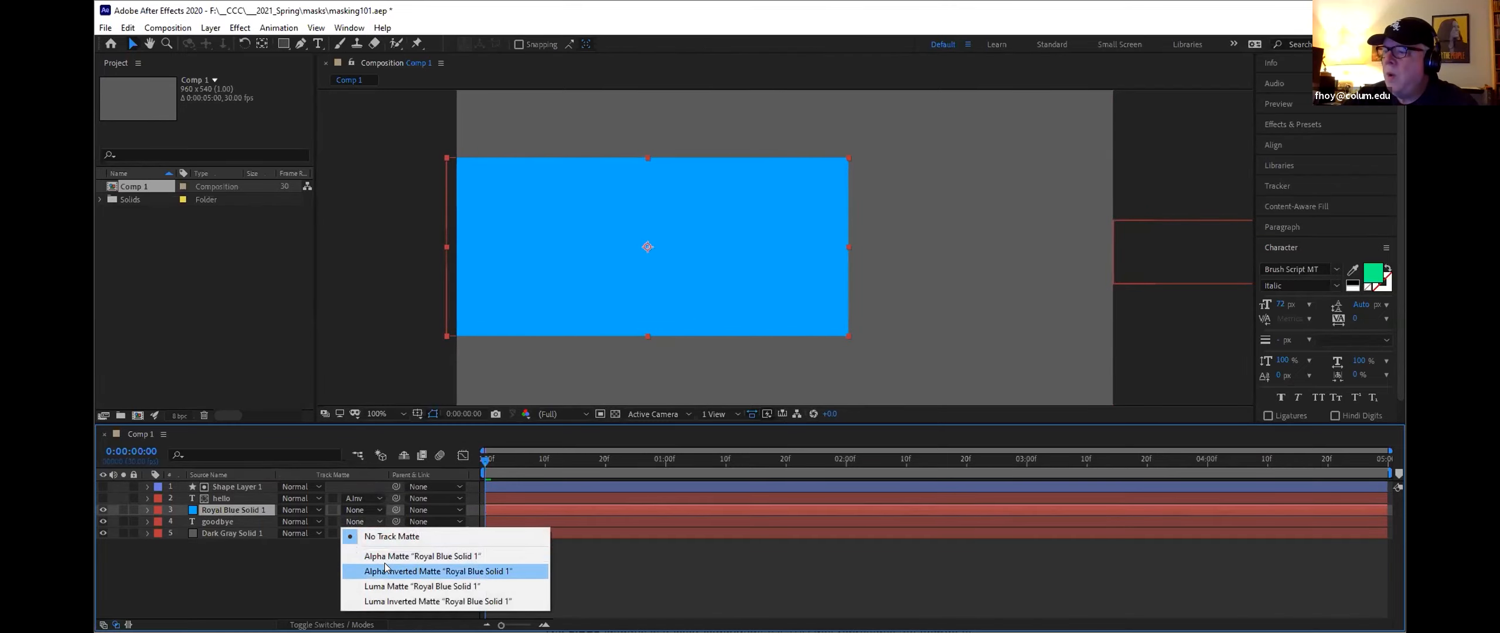
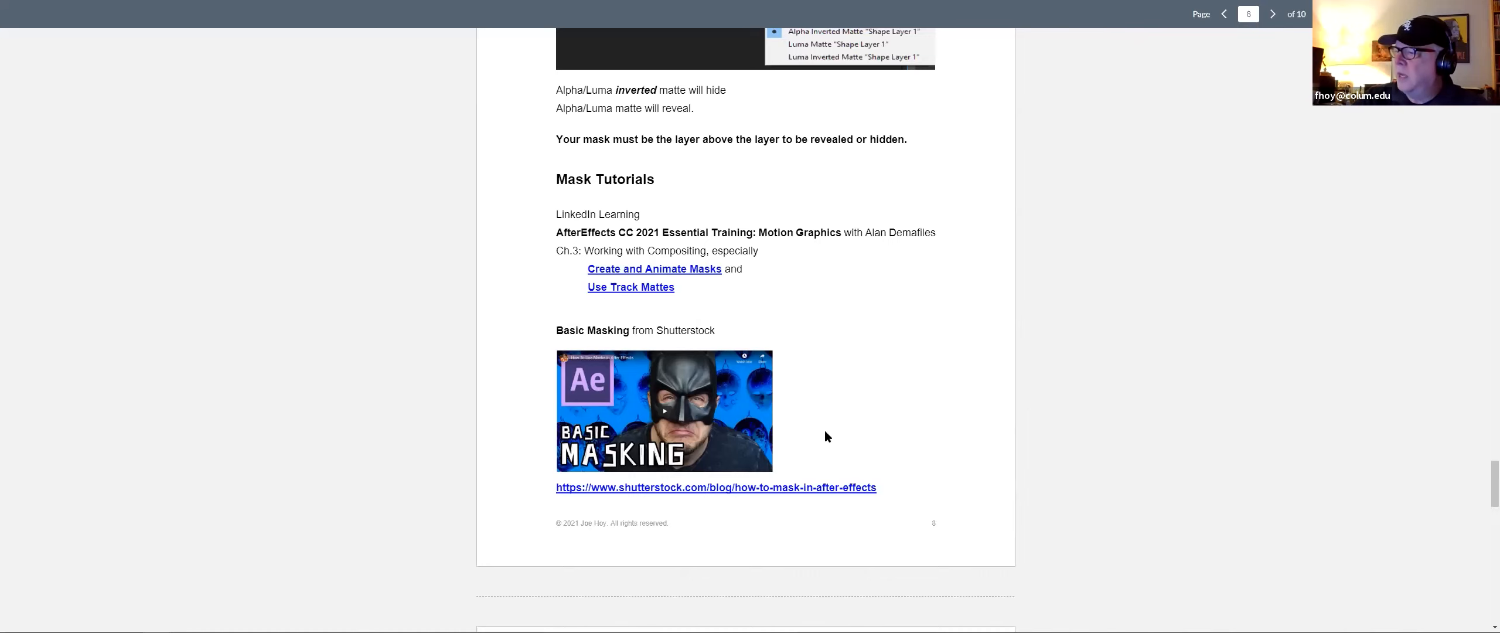
{"action": "scroll", "coordinate": [827, 436], "scroll_direction": "down", "scroll_amount": 3}
{"action": "scroll", "coordinate": [826, 436], "scroll_direction": "up", "scroll_amount": 4}
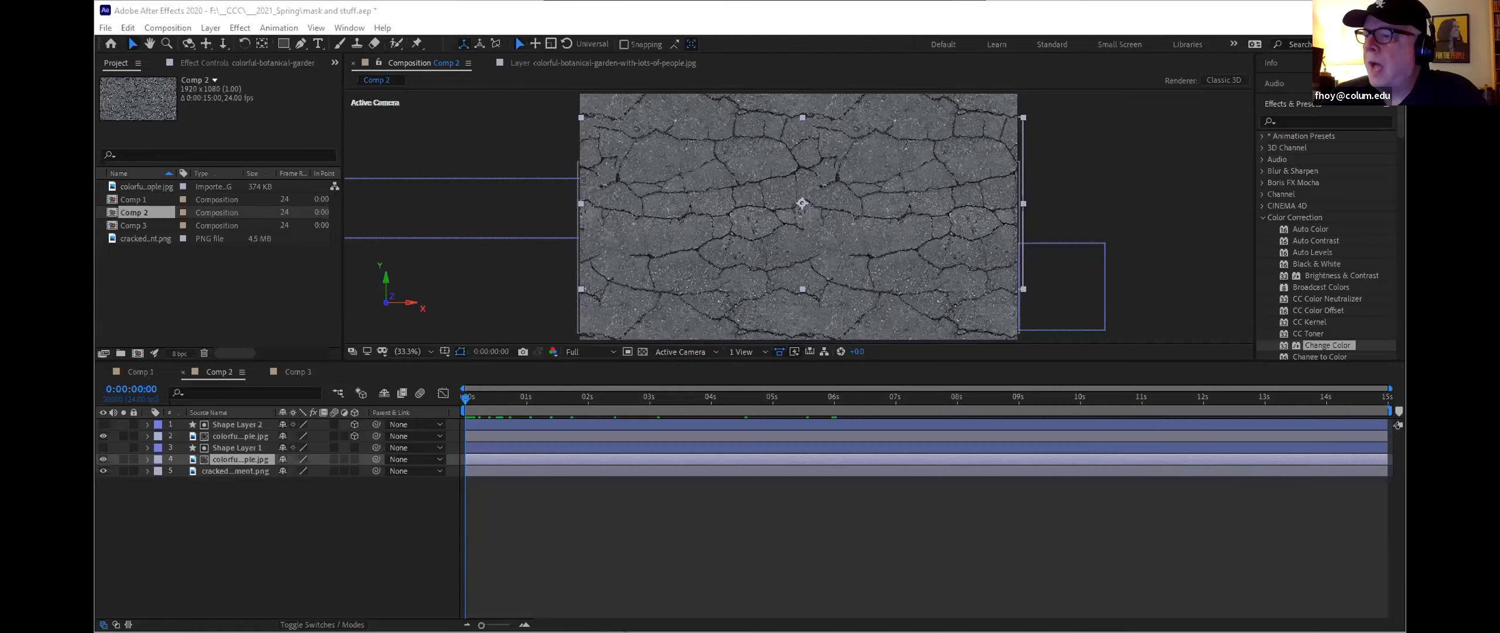
Step: Hide the upper garden image layer and show Shape Layer 1 in Comp 2
{"action": "left_click", "coordinate": [101, 433]}
{"action": "left_click", "coordinate": [102, 459]}
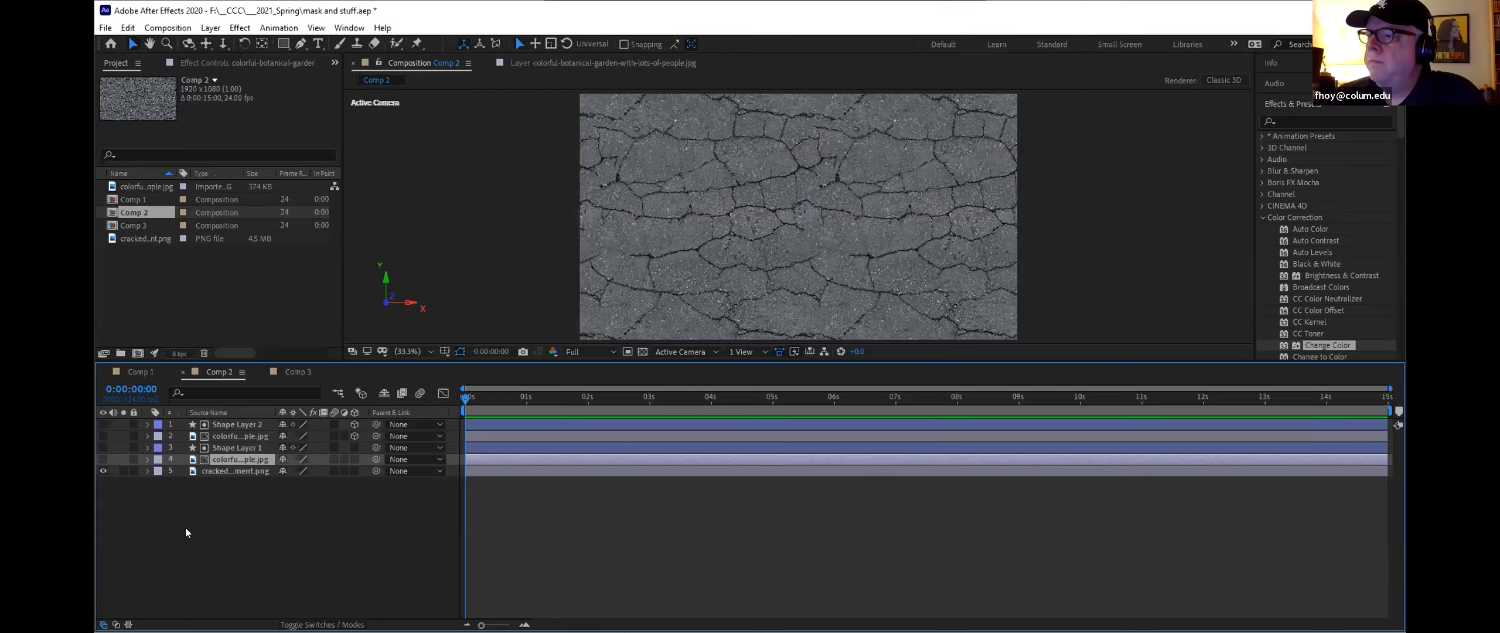
{"action": "left_click", "coordinate": [103, 459]}
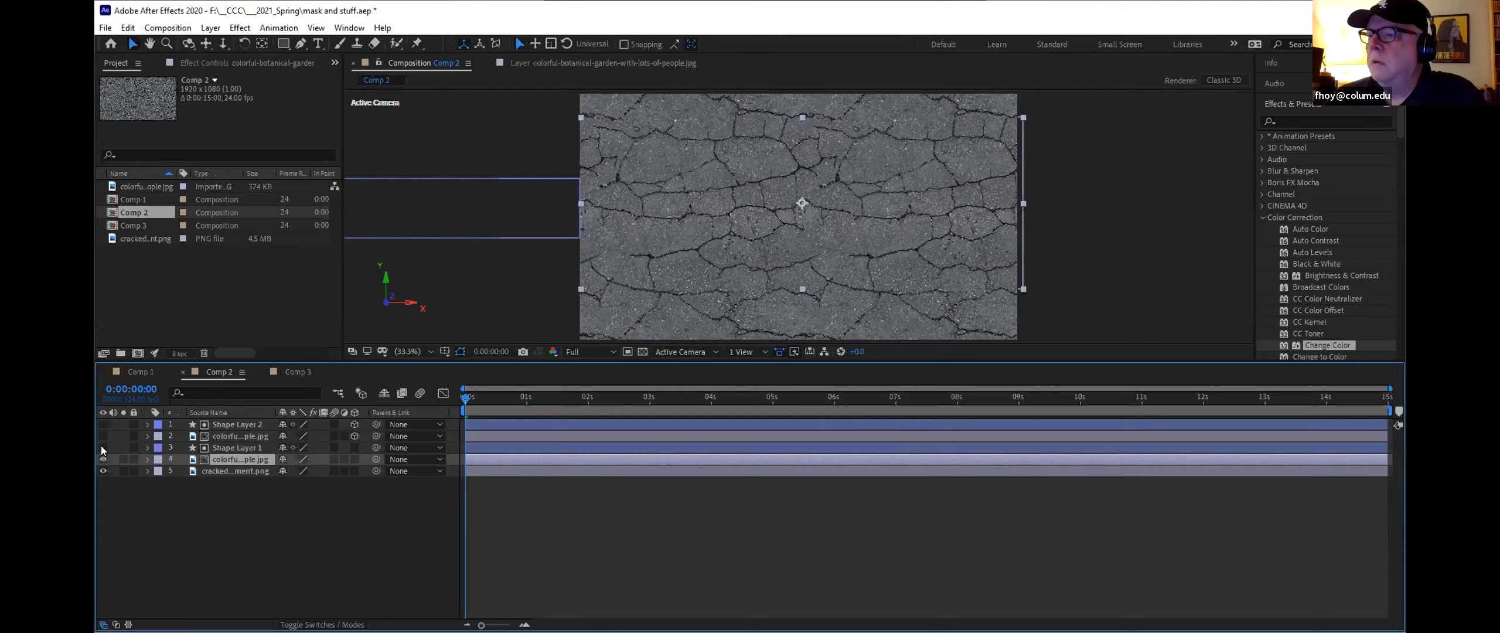
{"action": "left_click", "coordinate": [102, 448]}
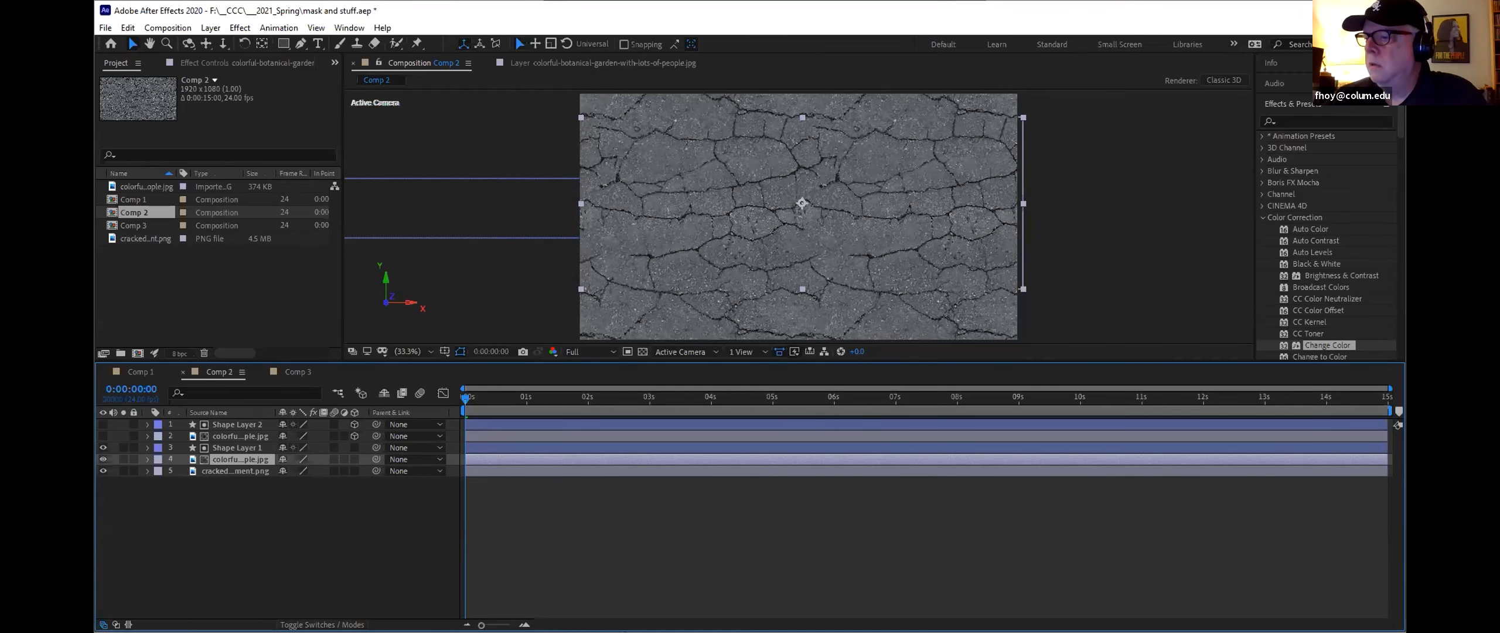
Step: Remove the track matte from the upper garden image layer by setting it to No Track Matte
{"action": "left_click", "coordinate": [322, 624]}
{"action": "left_click", "coordinate": [363, 459]}
{"action": "left_click", "coordinate": [364, 473]}
{"action": "left_click", "coordinate": [363, 437]}
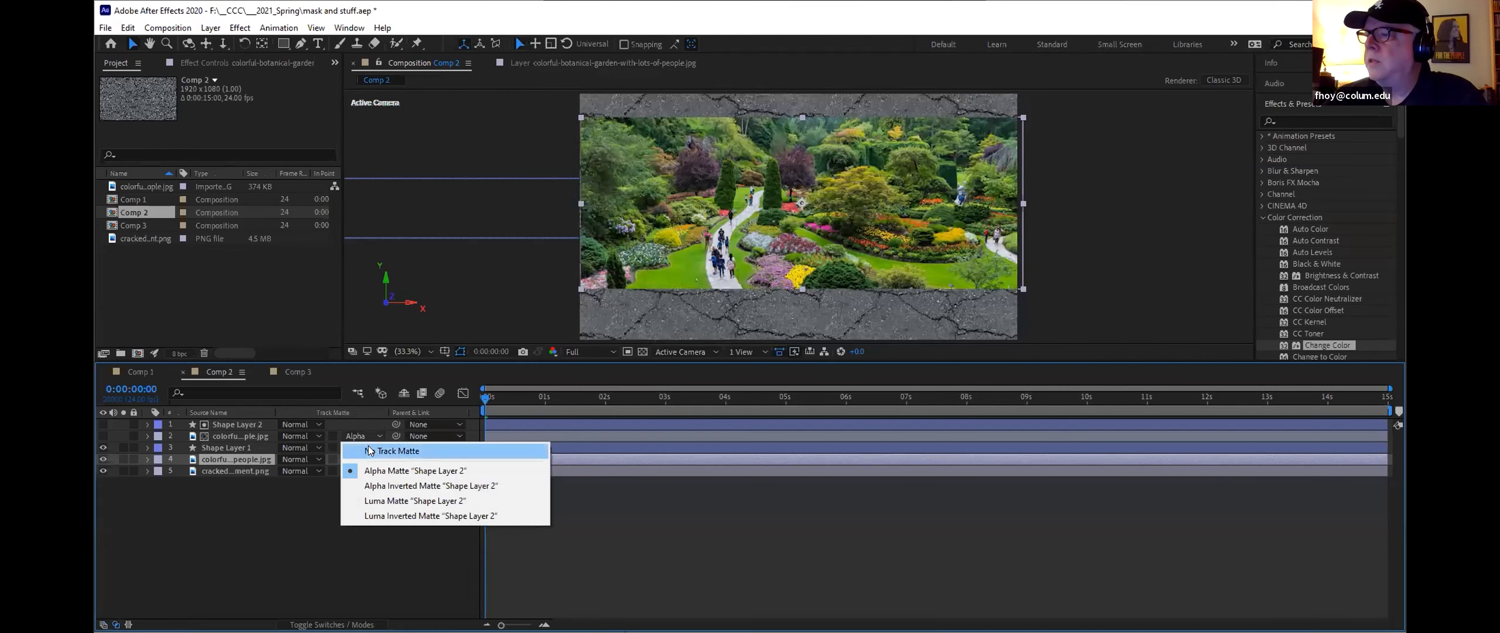
{"action": "left_click", "coordinate": [369, 451]}
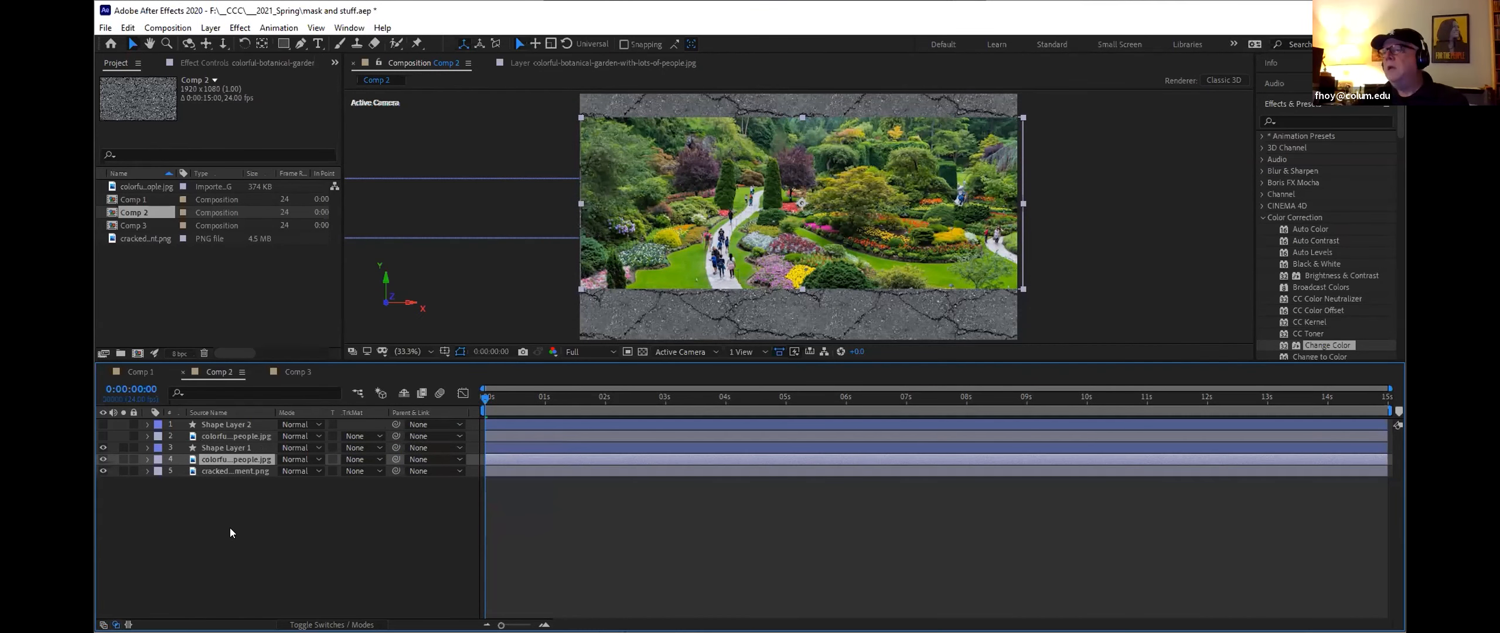
Step: Toggle the visibility of Shape Layer 1 and the lower garden image and scrub through the composition
{"action": "left_click", "coordinate": [103, 447]}
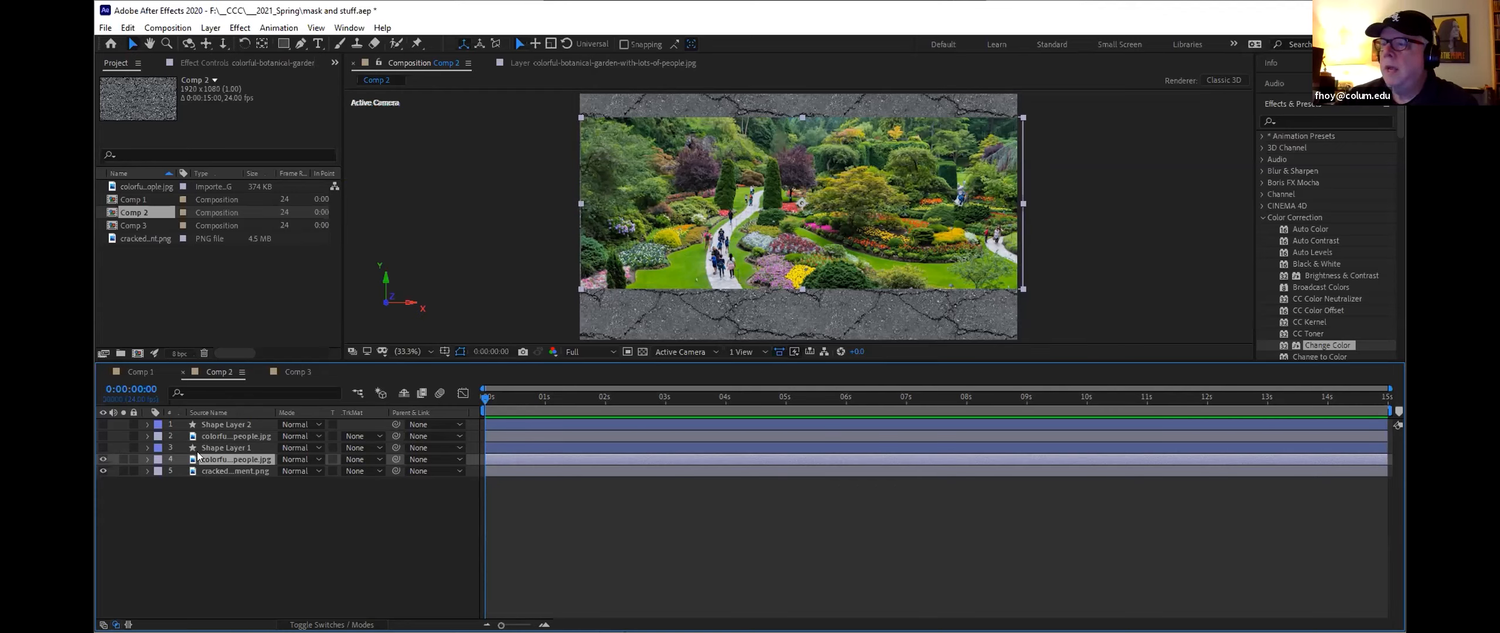
{"action": "left_click", "coordinate": [103, 459]}
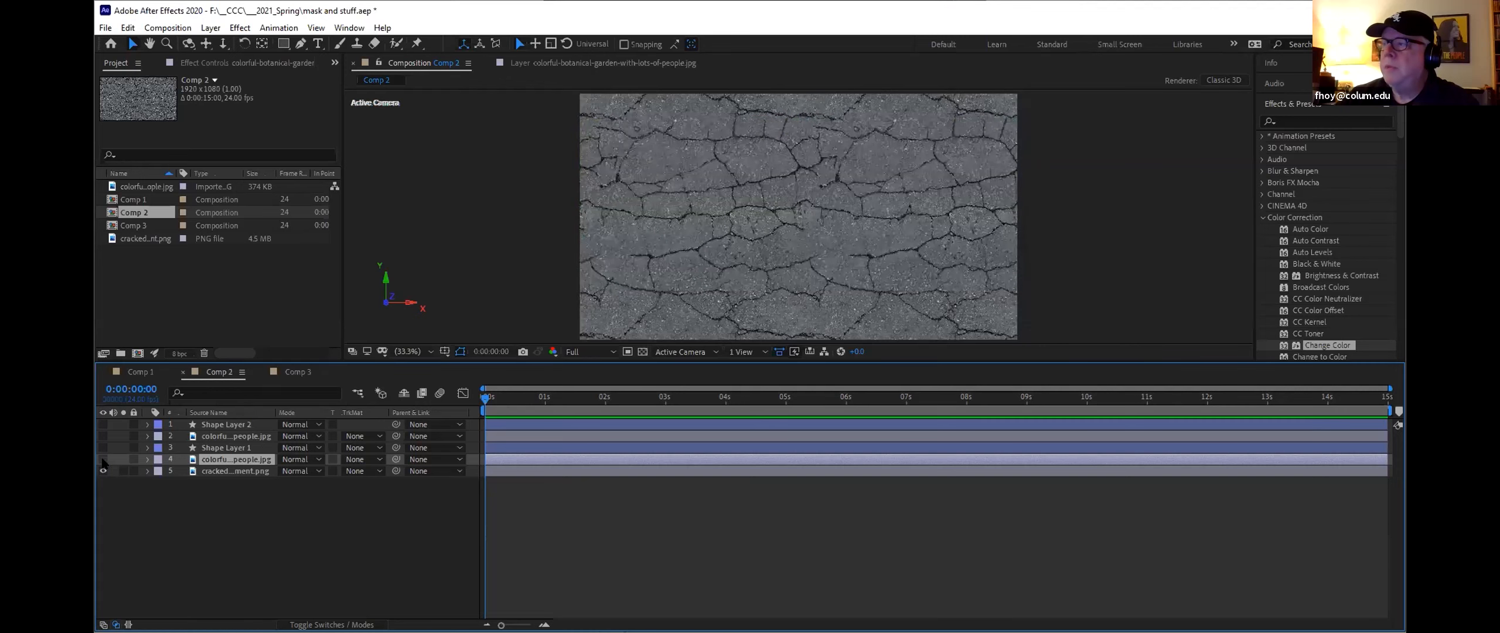
{"action": "left_click", "coordinate": [103, 459]}
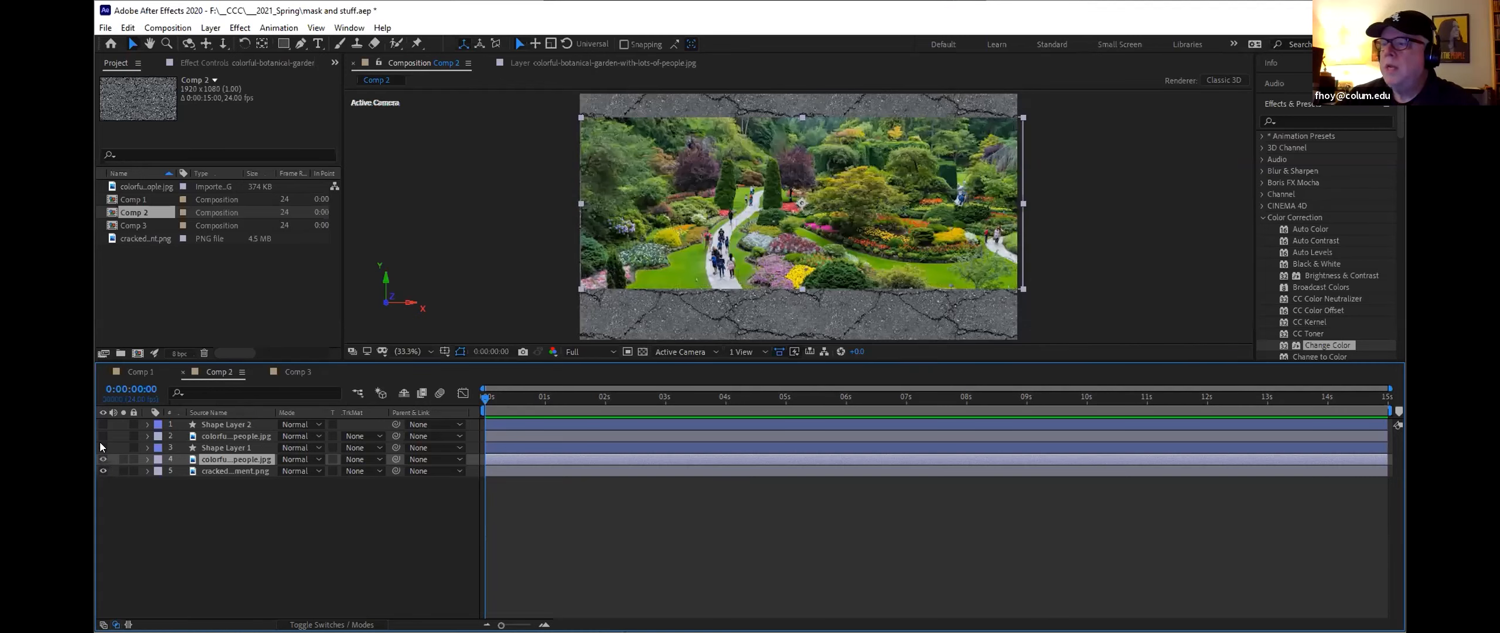
{"action": "left_click", "coordinate": [103, 447]}
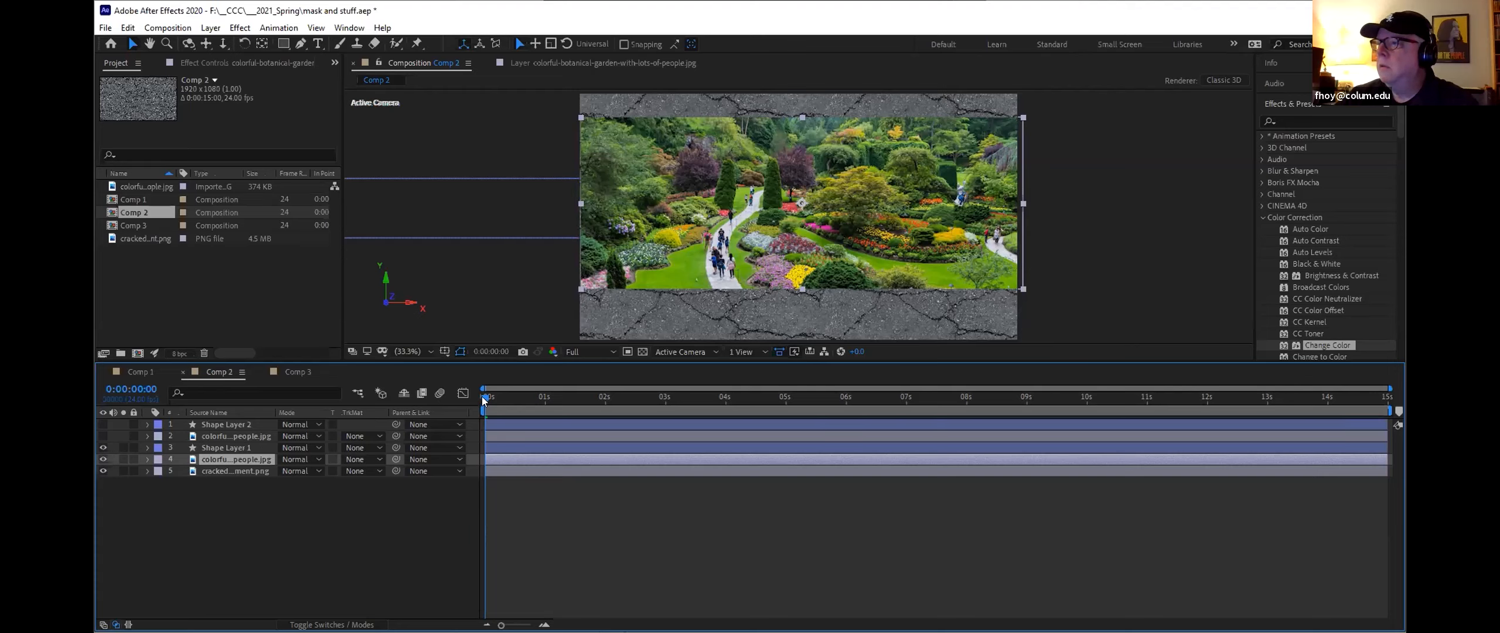
{"action": "key", "text": "space"}
{"action": "mouse_move", "coordinate": [541, 399]}
{"action": "left_mouse_down"}
{"action": "mouse_move", "coordinate": [627, 396]}
{"action": "mouse_move", "coordinate": [541, 388]}
{"action": "left_mouse_up"}
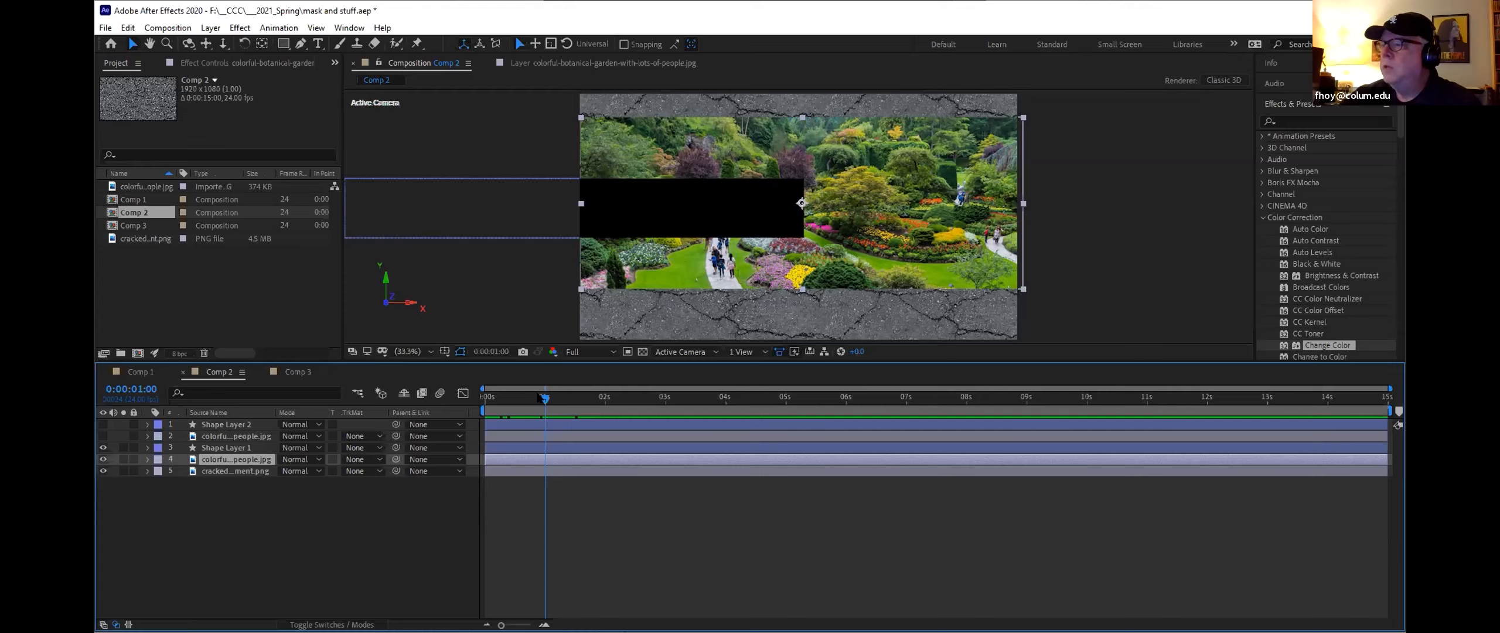
{"action": "left_click_drag", "start_coordinate": [540, 395], "coordinate": [472, 408]}
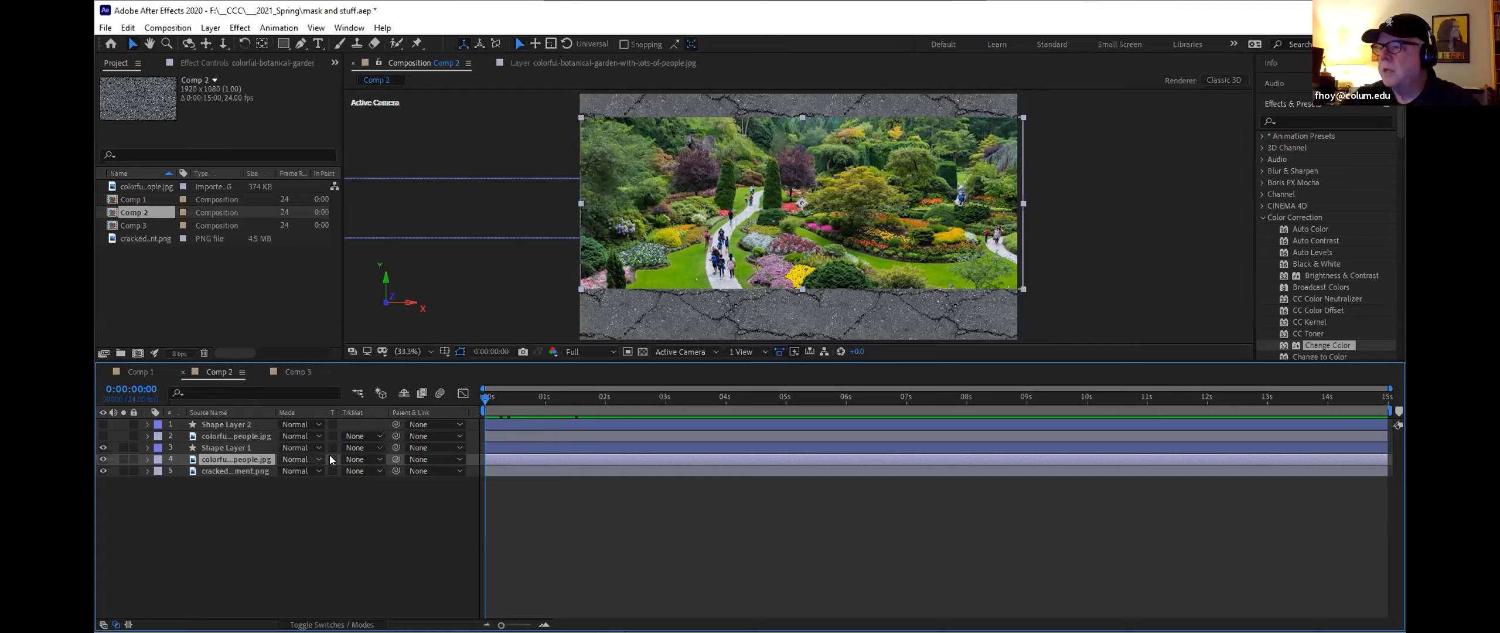
Step: Set the lower garden image's track matte to Alpha Matte "Shape Layer 1" and play back the reveal
{"action": "left_click", "coordinate": [365, 459]}
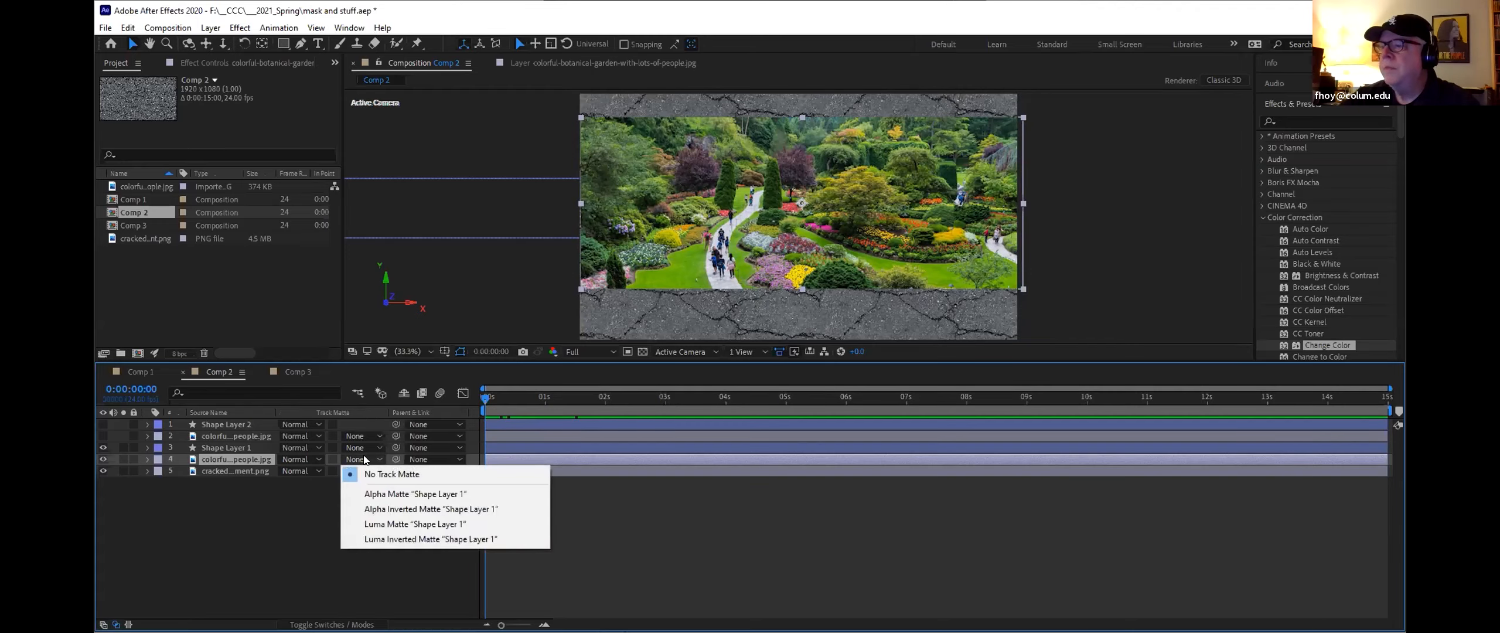
{"action": "left_click", "coordinate": [385, 495]}
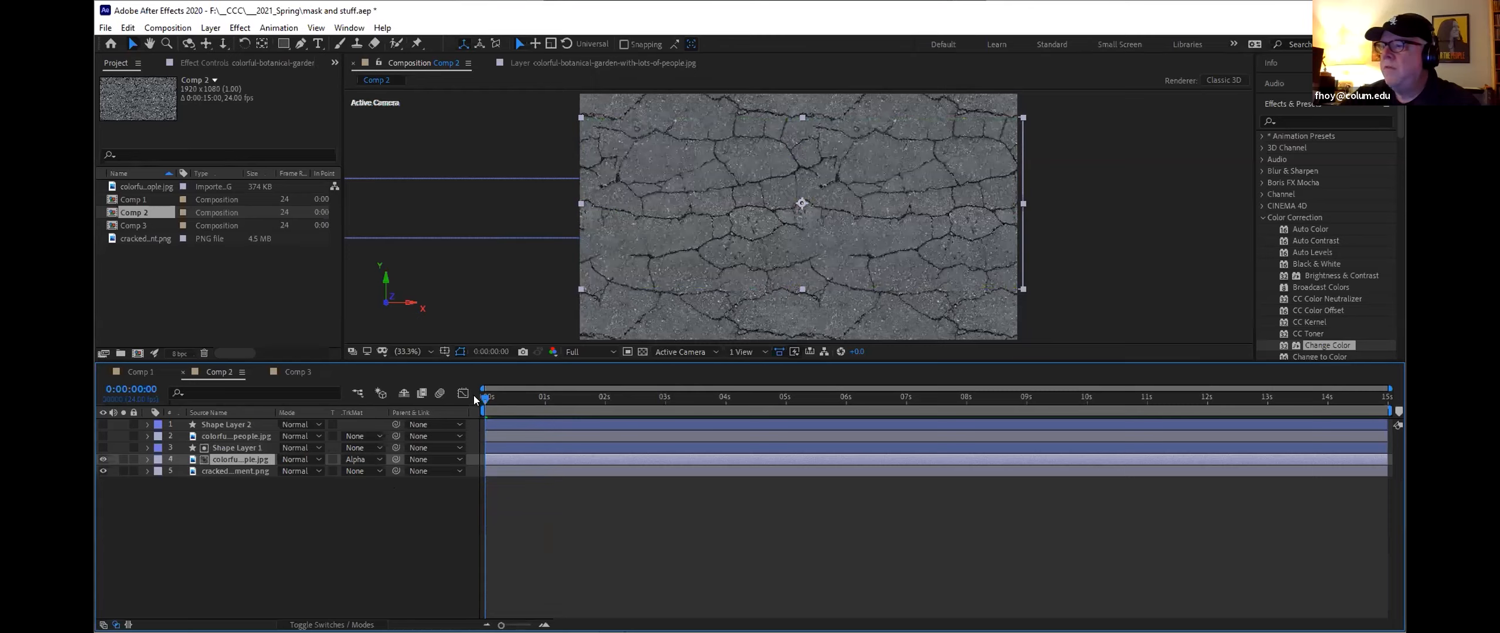
{"action": "left_click_drag", "start_coordinate": [485, 401], "coordinate": [424, 395]}
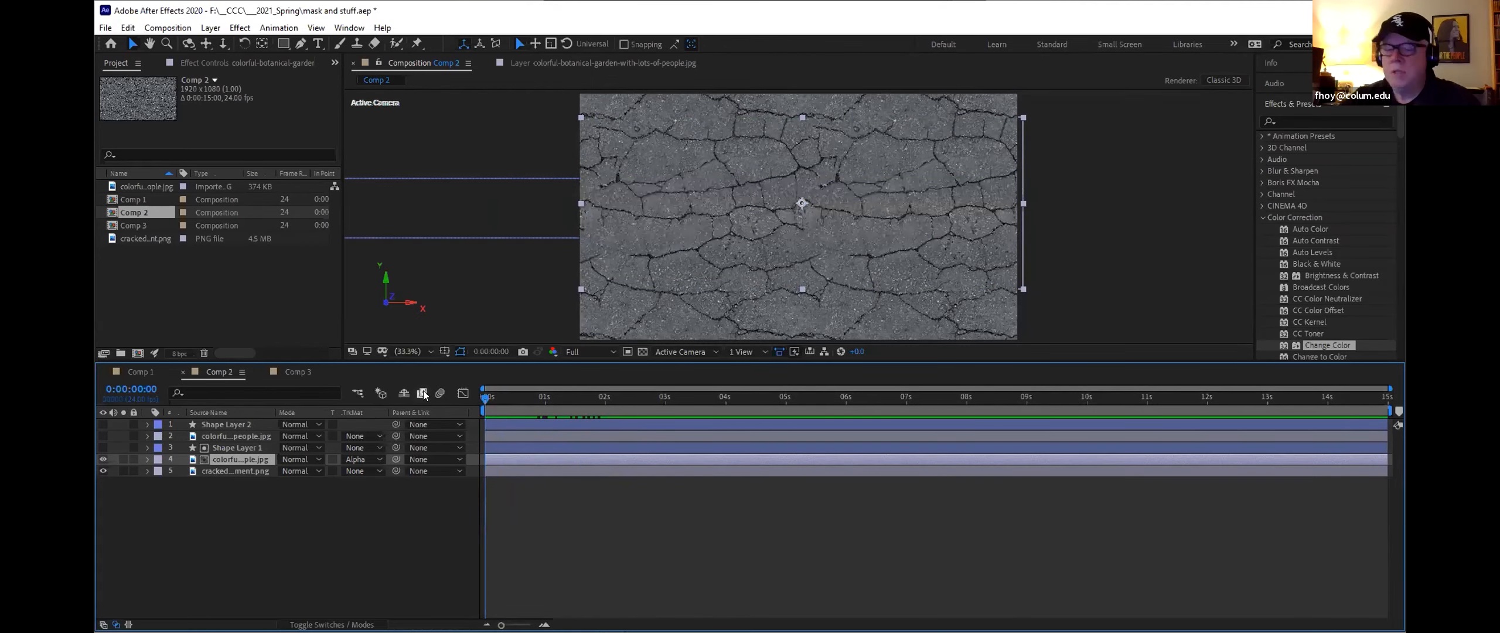
{"action": "key", "text": "space"}
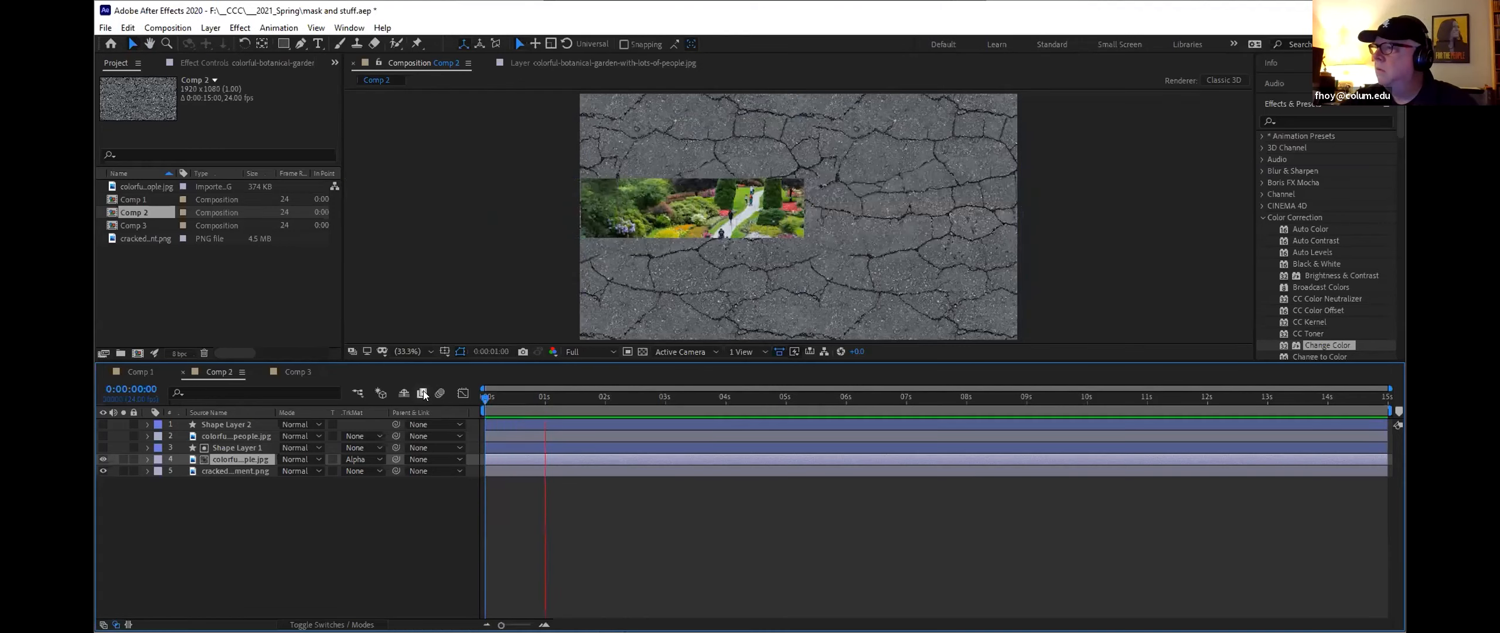
{"action": "key", "text": "space"}
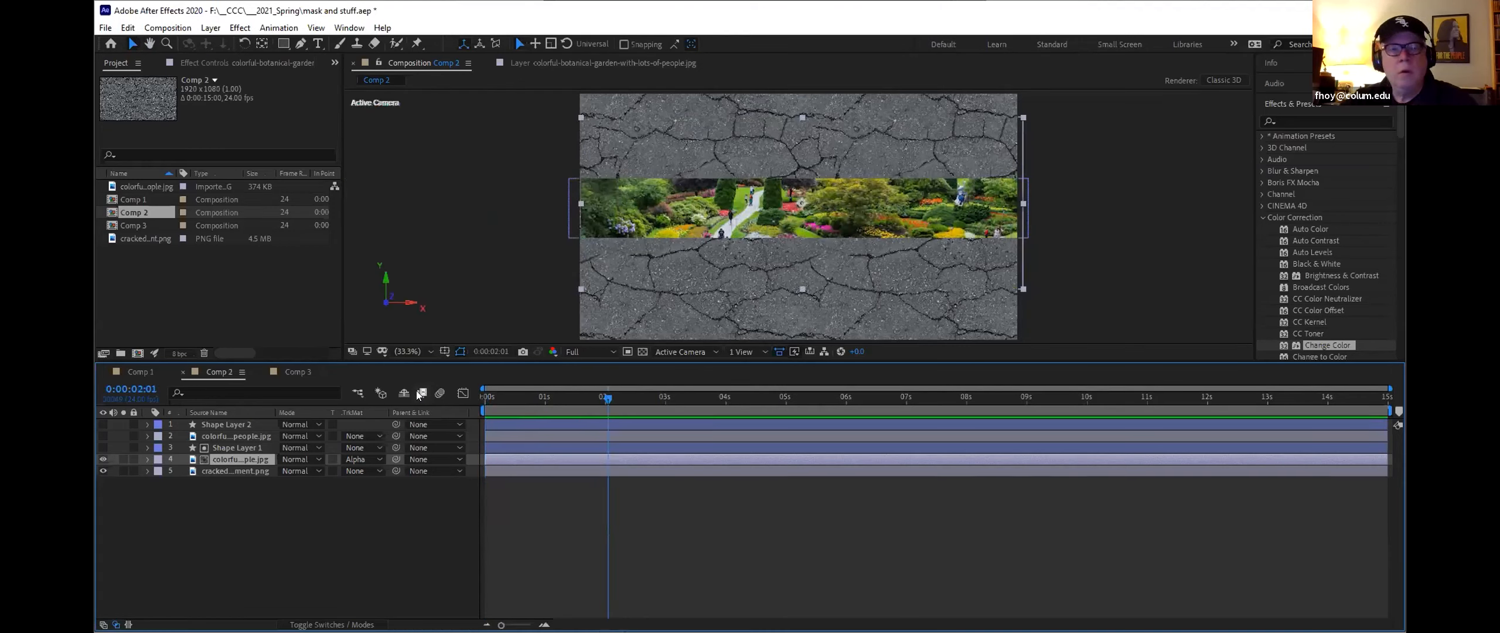
{"action": "left_click_drag", "start_coordinate": [606, 397], "coordinate": [484, 396]}
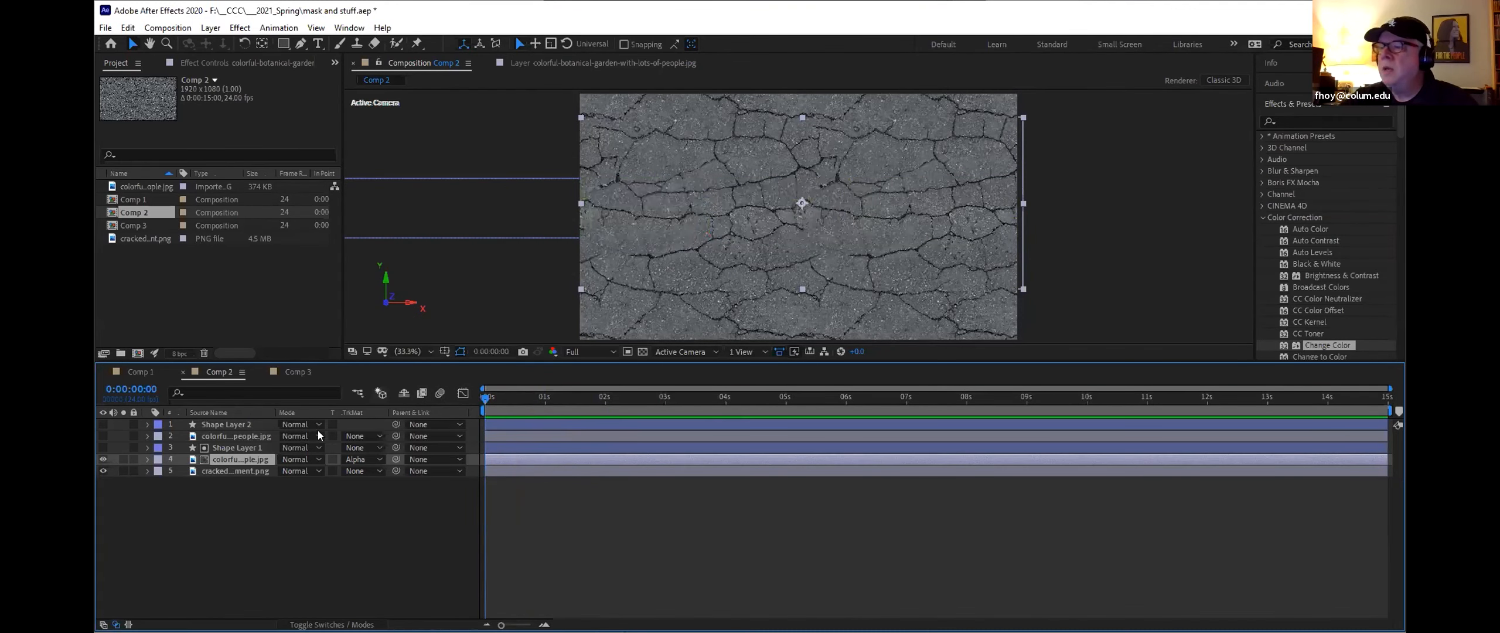
Step: Keyframe Shape Layer 1's scale squashed flat at 2 seconds and back to 100% at 3 seconds
{"action": "left_click", "coordinate": [147, 448]}
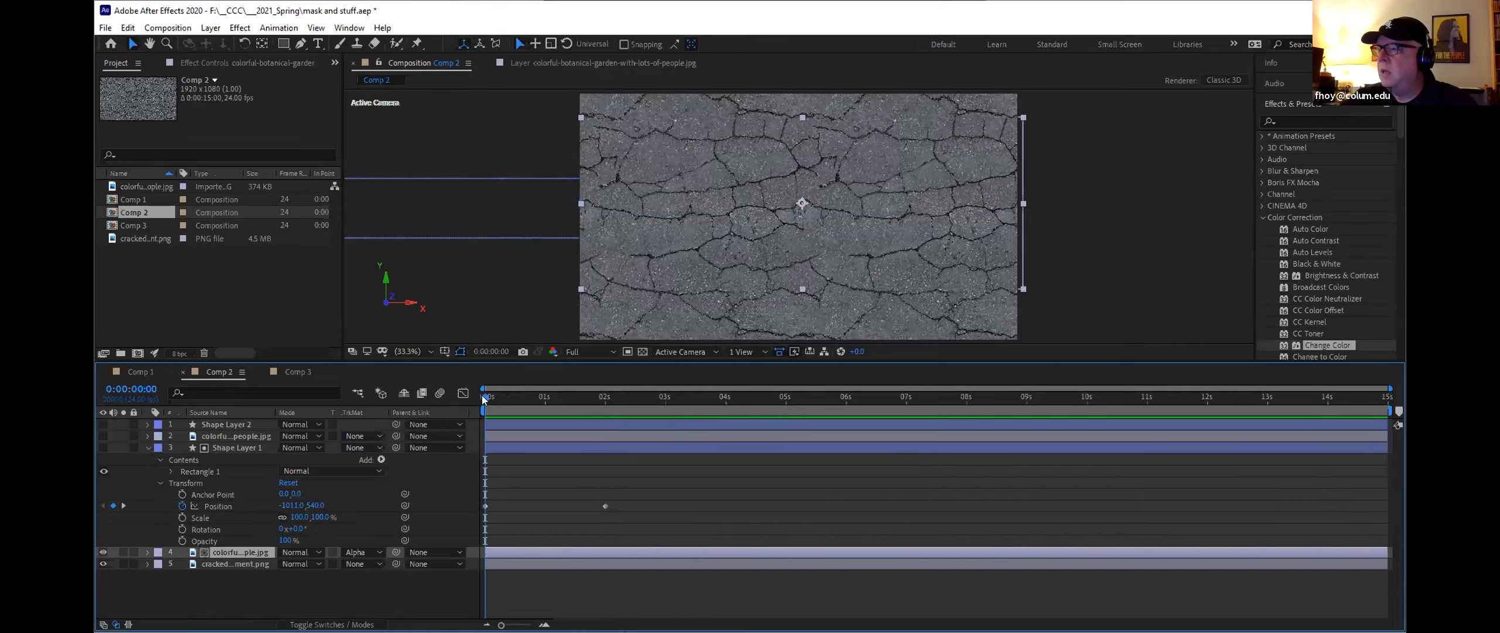
{"action": "left_click_drag", "start_coordinate": [484, 400], "coordinate": [606, 398]}
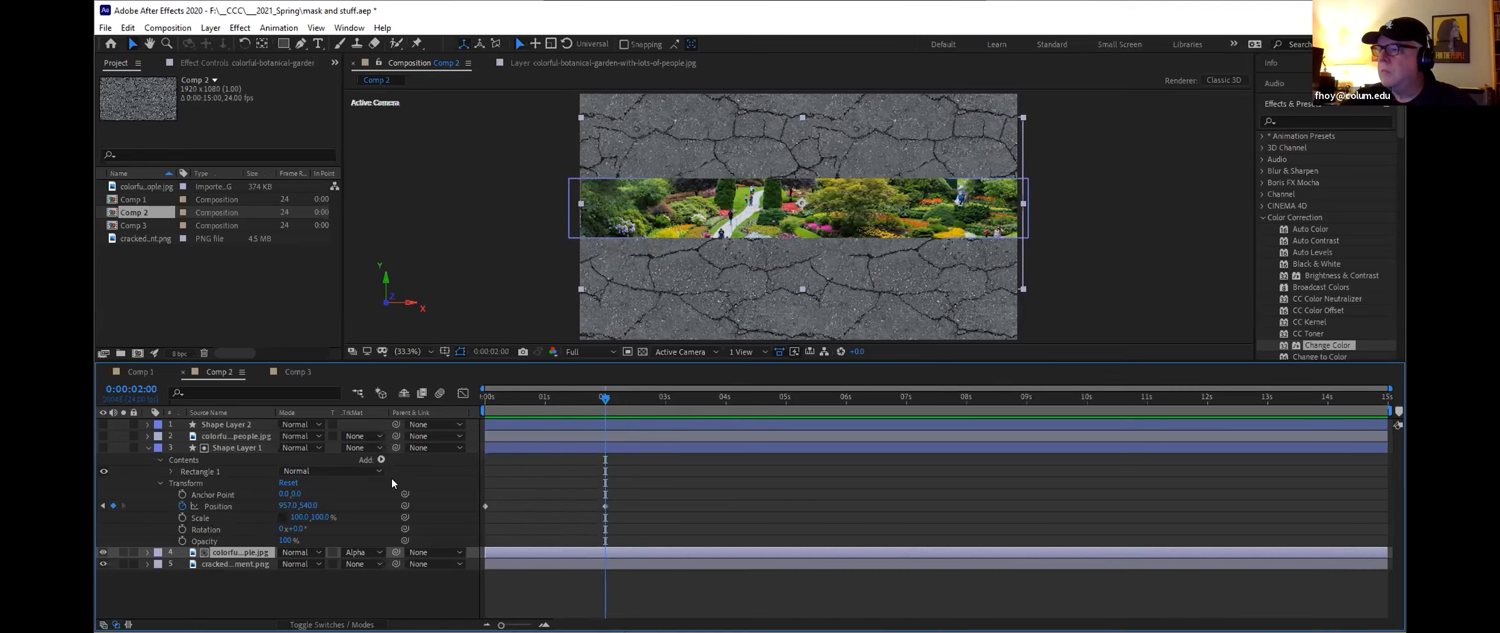
{"action": "left_click_drag", "start_coordinate": [322, 517], "coordinate": [246, 508]}
{"action": "left_click", "coordinate": [247, 508]}
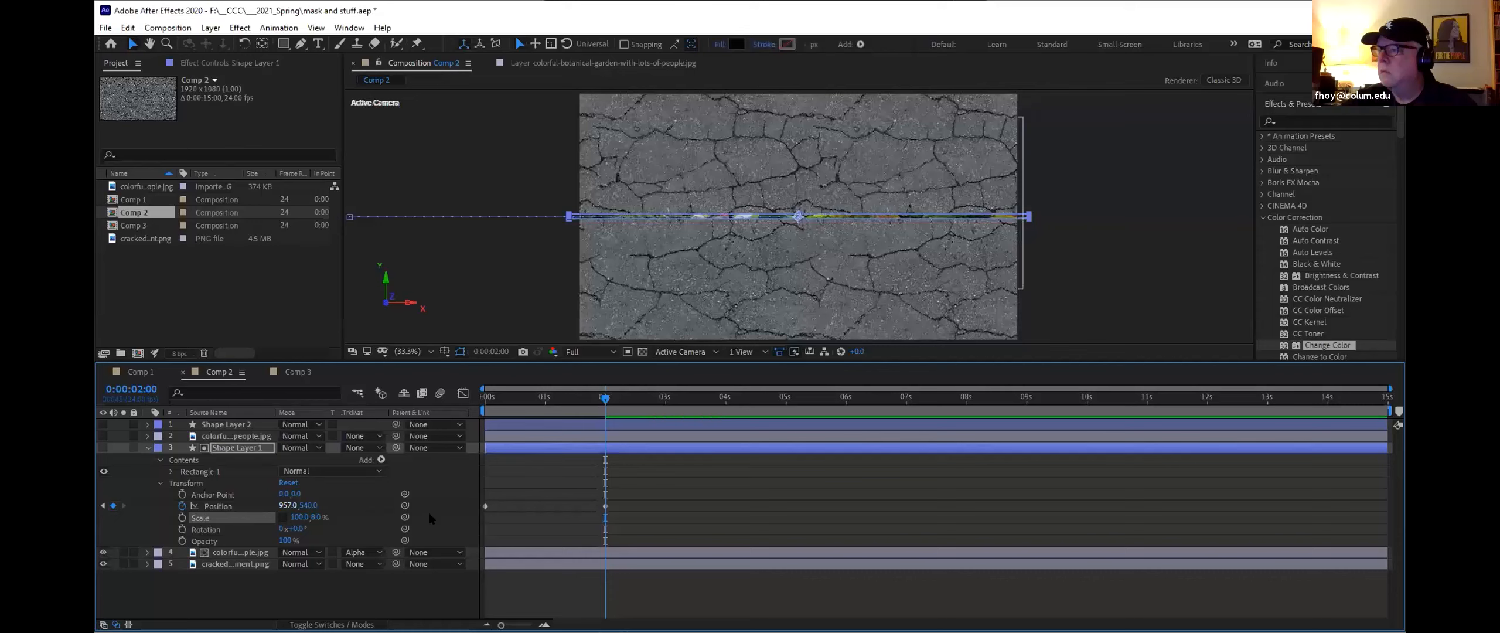
{"action": "left_click", "coordinate": [181, 518]}
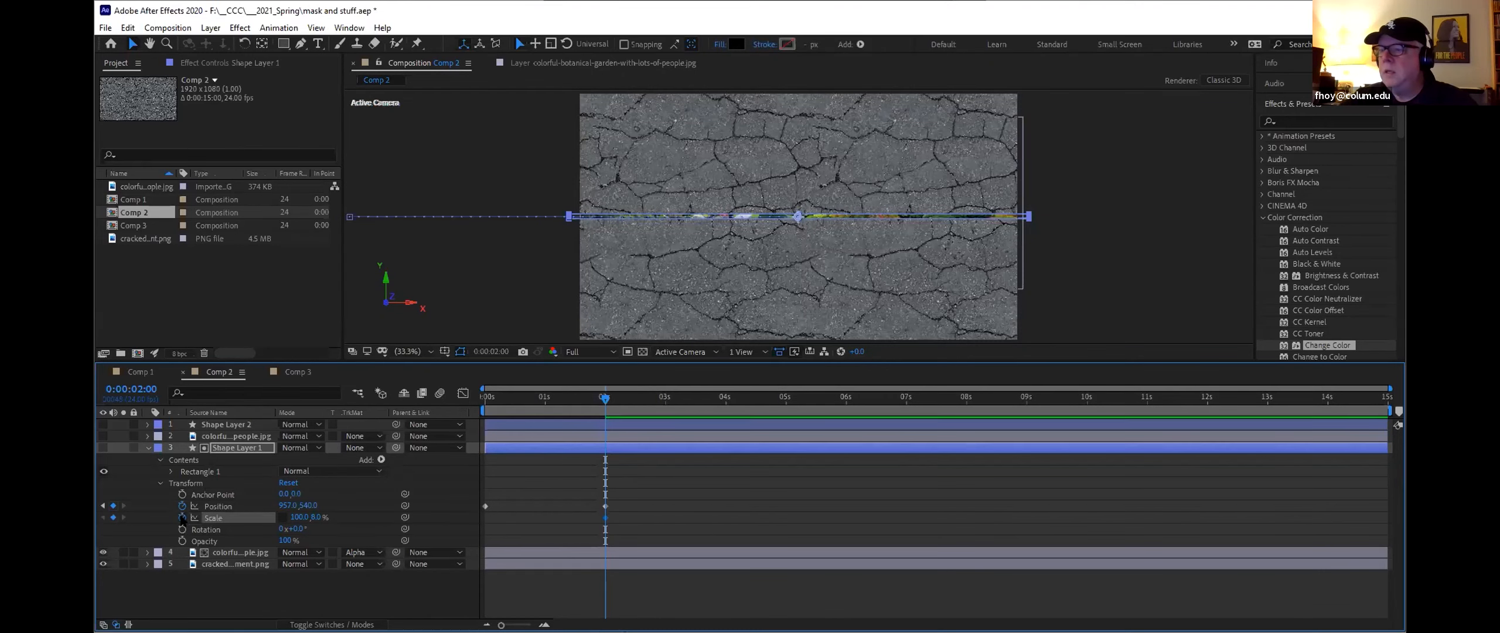
{"action": "left_click_drag", "start_coordinate": [622, 395], "coordinate": [659, 404]}
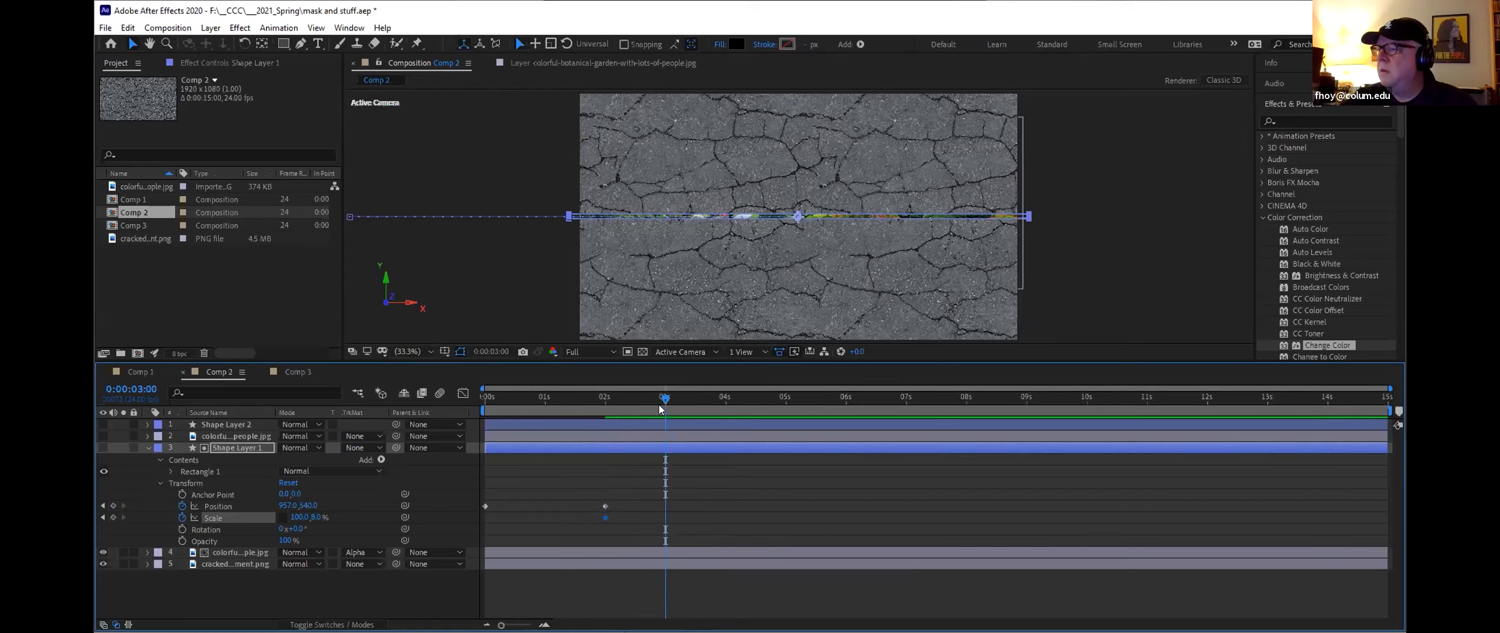
{"action": "left_click_drag", "start_coordinate": [317, 517], "coordinate": [373, 513]}
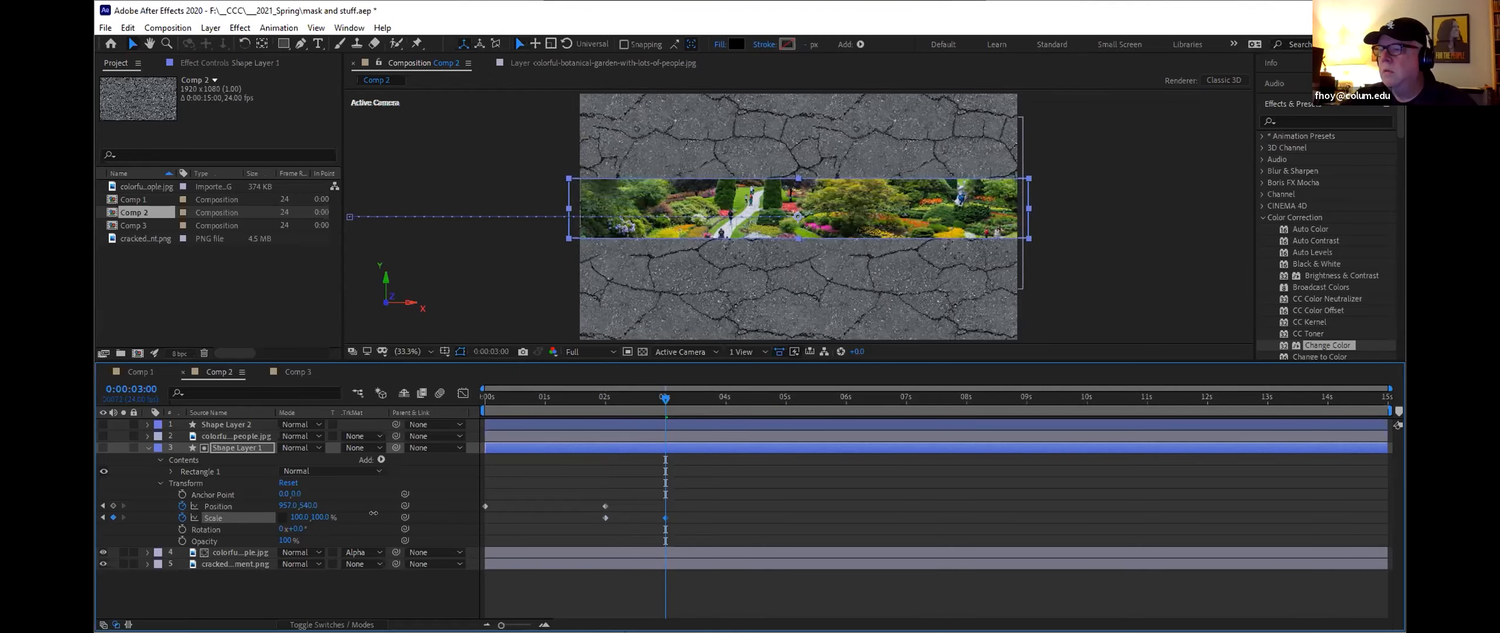
{"action": "left_click_drag", "start_coordinate": [665, 399], "coordinate": [444, 397]}
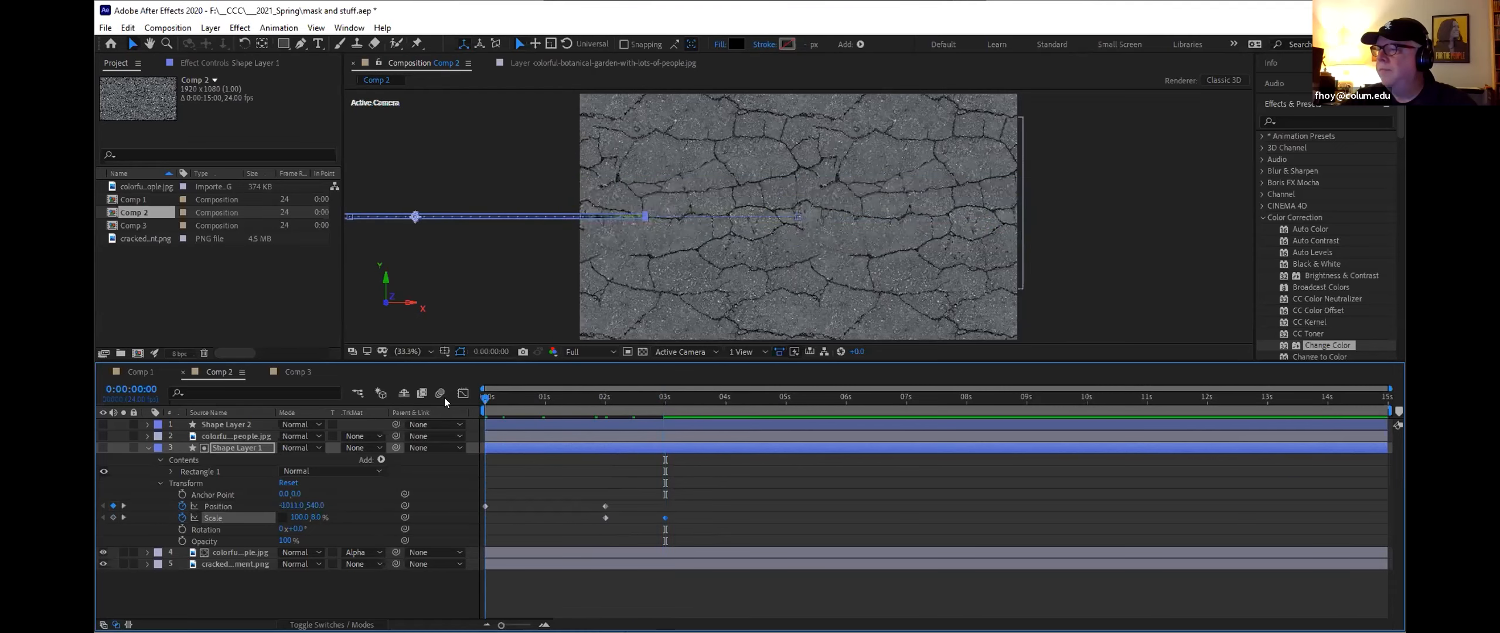
Step: Set the work area end at about 4 seconds and preview the animation from the start
{"action": "left_click", "coordinate": [725, 407]}
{"action": "key", "text": "n"}
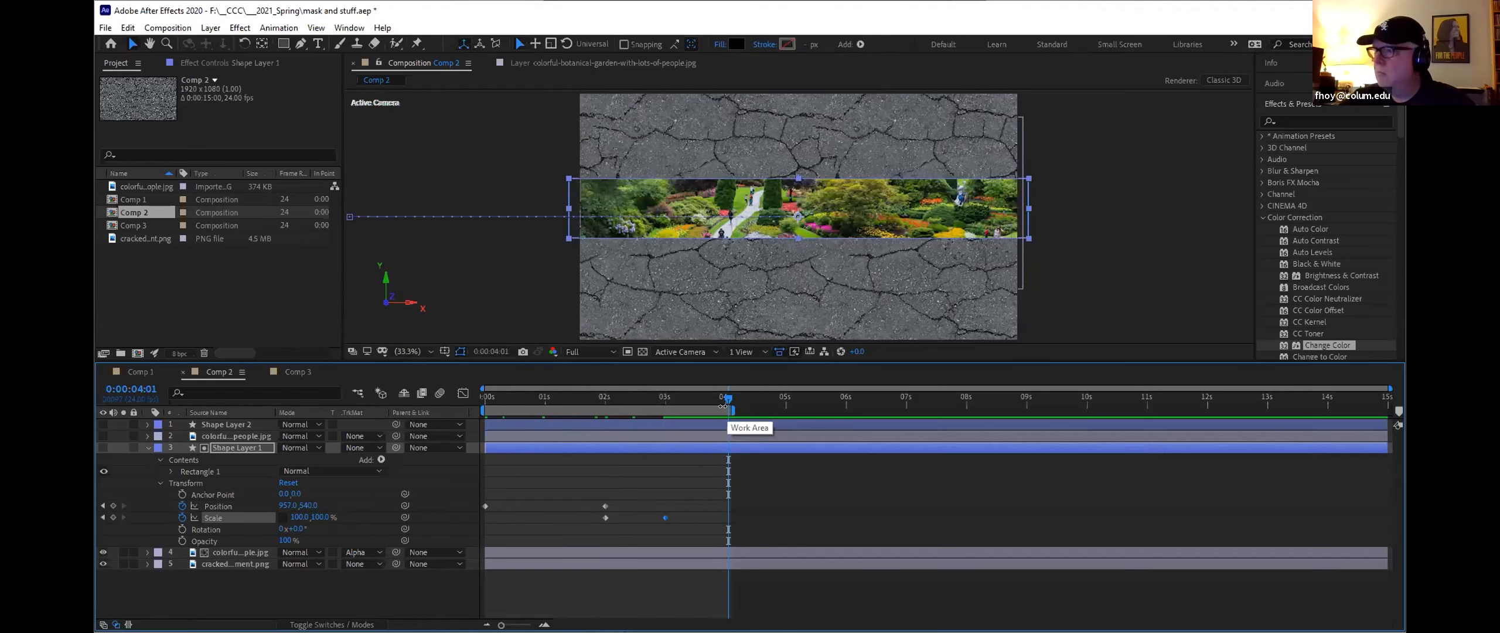
{"action": "left_click_drag", "start_coordinate": [725, 407], "coordinate": [460, 385]}
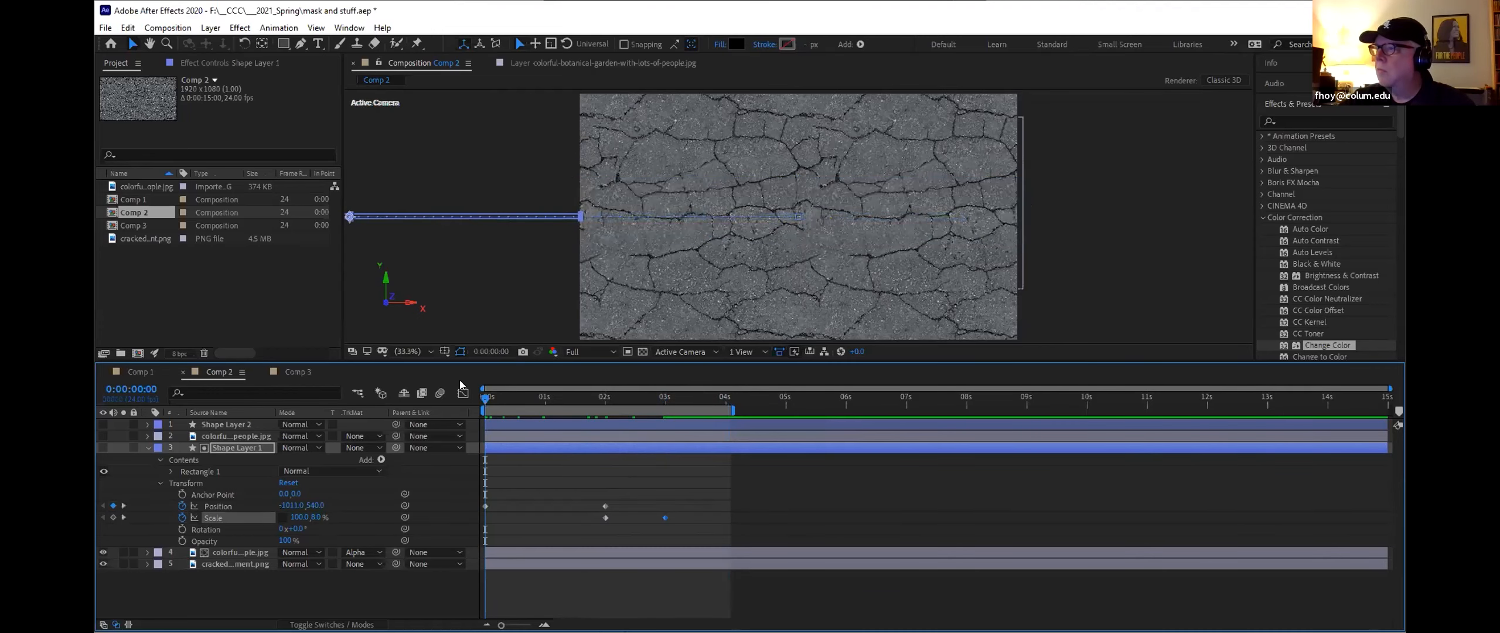
{"action": "key", "text": "space"}
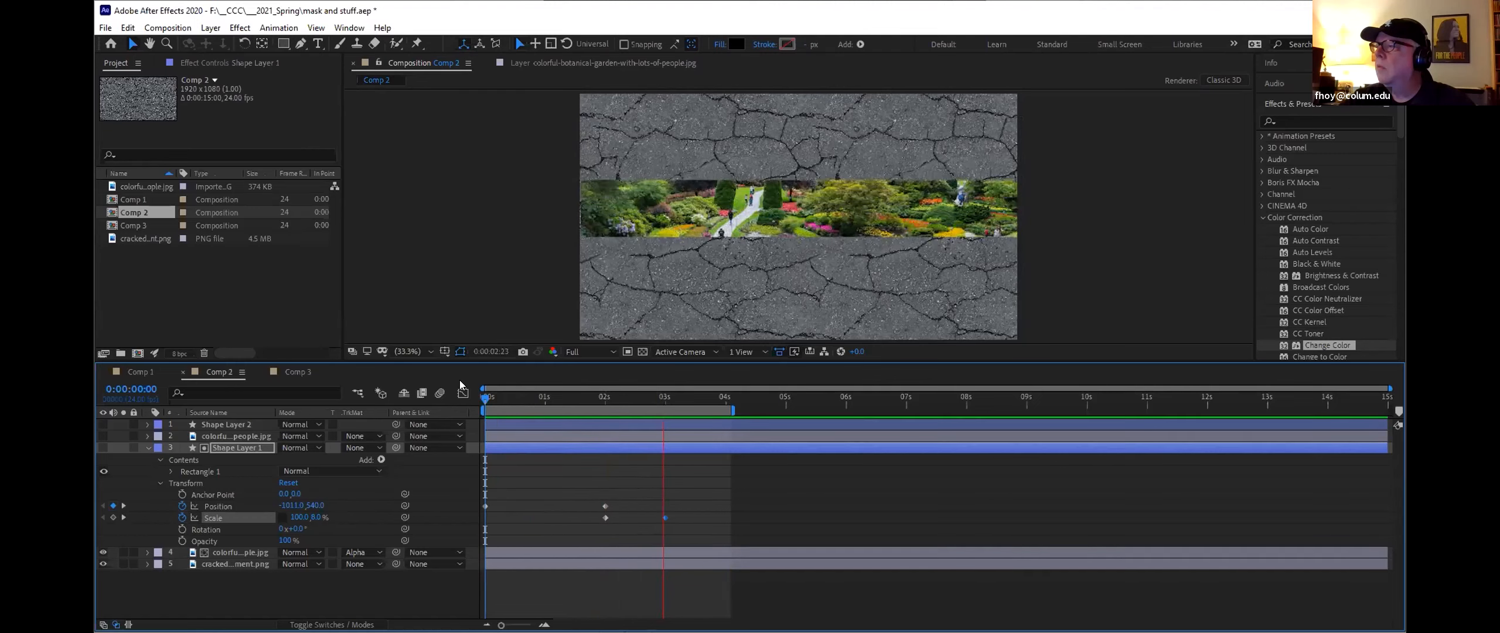
{"action": "key", "text": "space"}
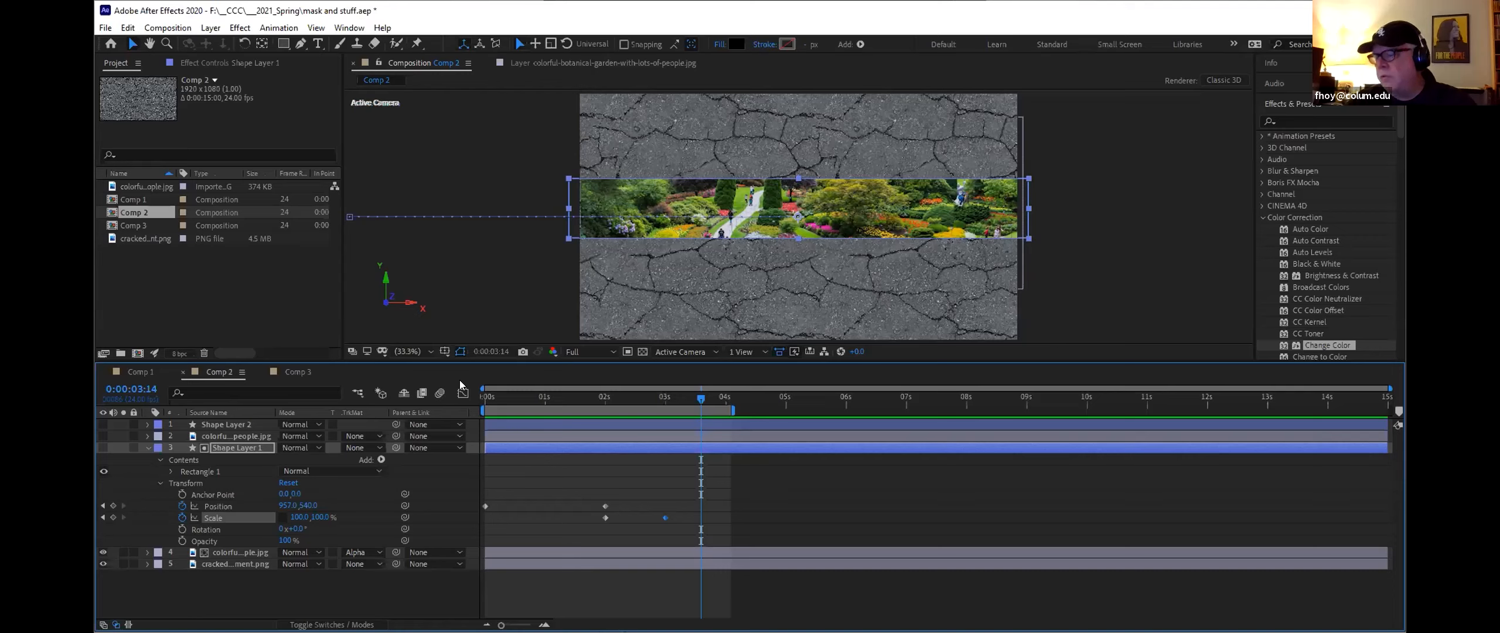
Step: Move Shape Layer 1's scale keyframes earlier in the timeline, preview the result, and collapse the layer
{"action": "left_click_drag", "start_coordinate": [692, 402], "coordinate": [667, 453]}
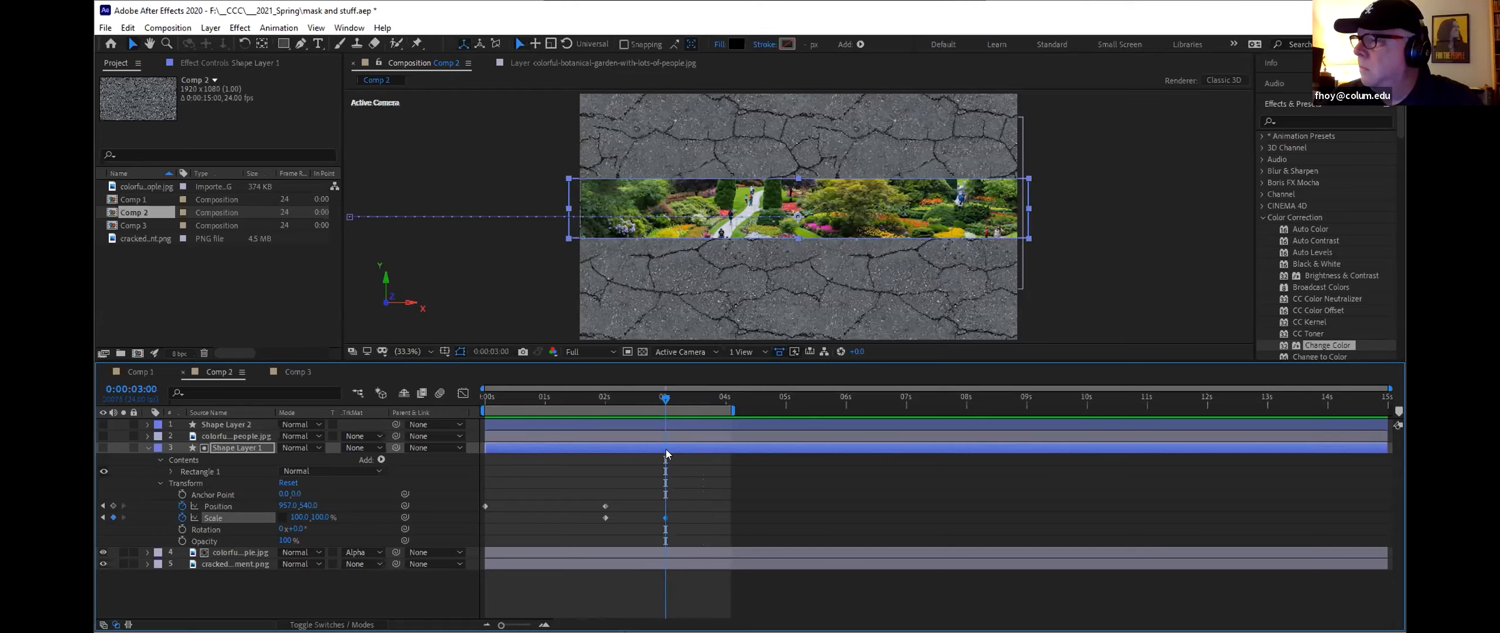
{"action": "left_click_drag", "start_coordinate": [606, 517], "coordinate": [557, 518]}
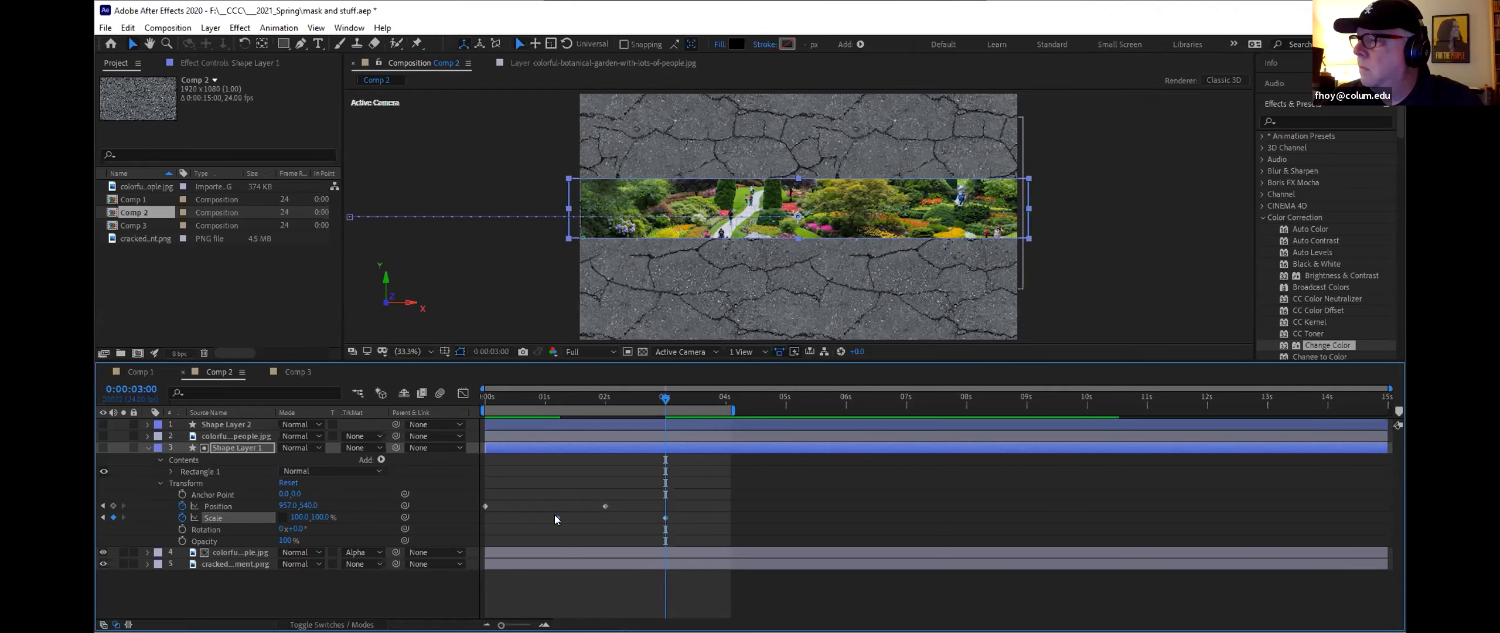
{"action": "left_click_drag", "start_coordinate": [665, 518], "coordinate": [536, 518]}
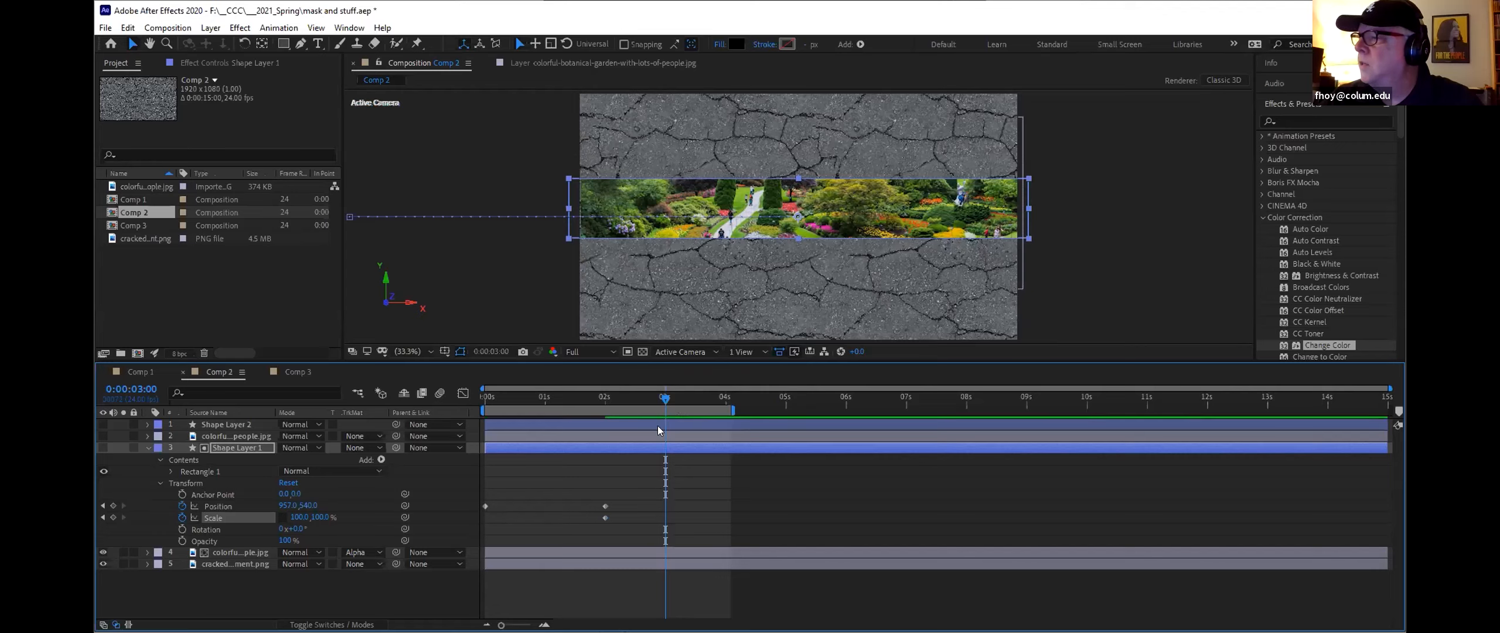
{"action": "left_click_drag", "start_coordinate": [660, 399], "coordinate": [462, 406]}
{"action": "key", "text": "space"}
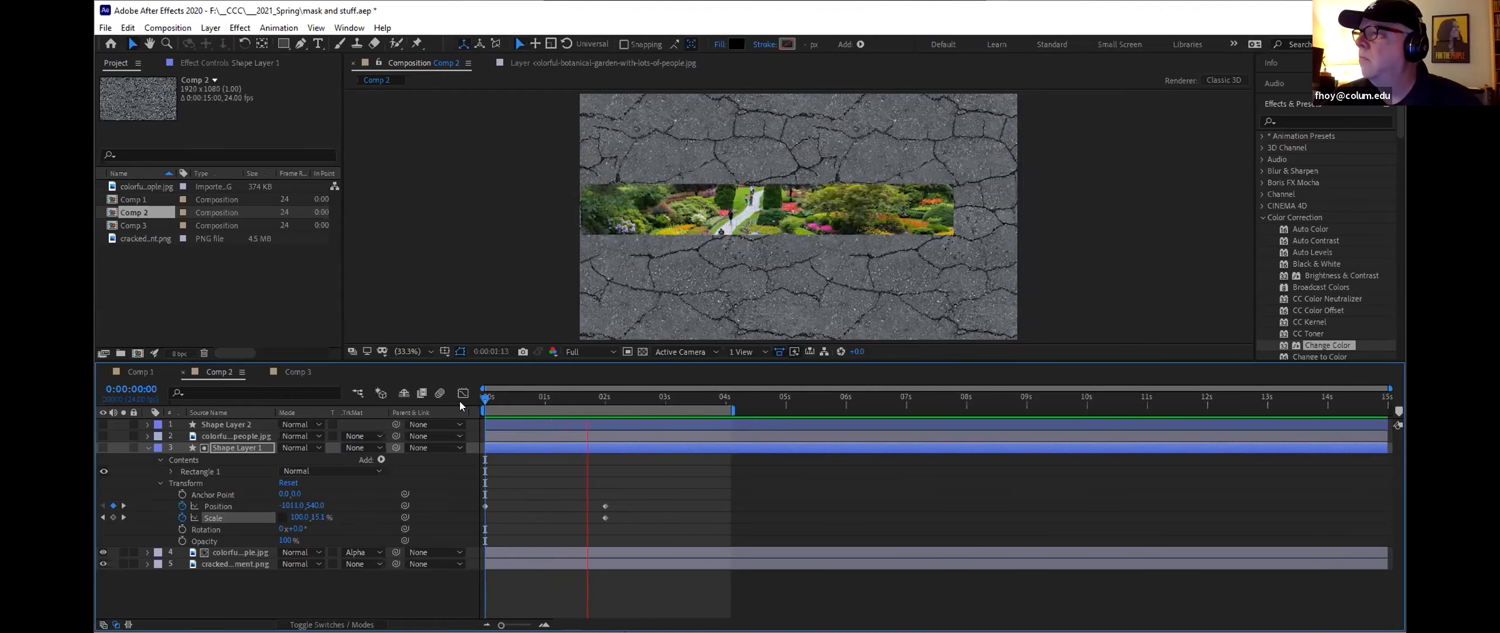
{"action": "key", "text": "space"}
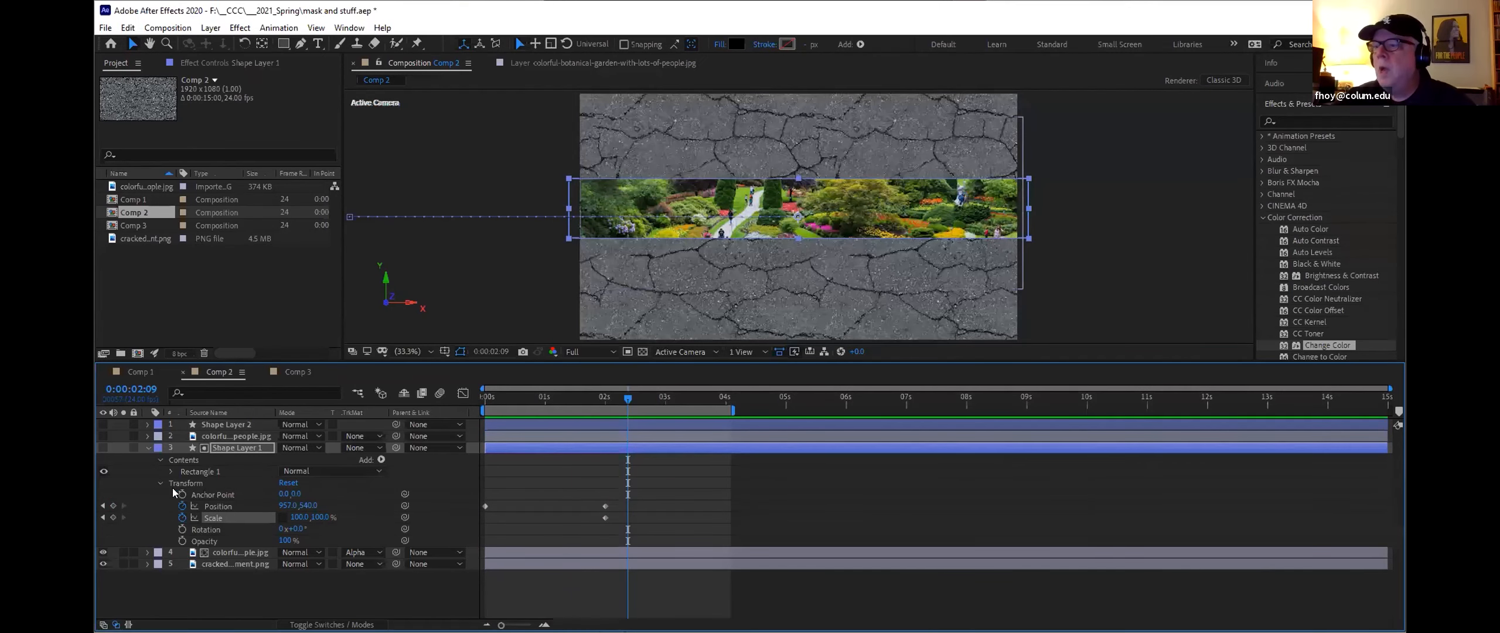
{"action": "left_click", "coordinate": [147, 448]}
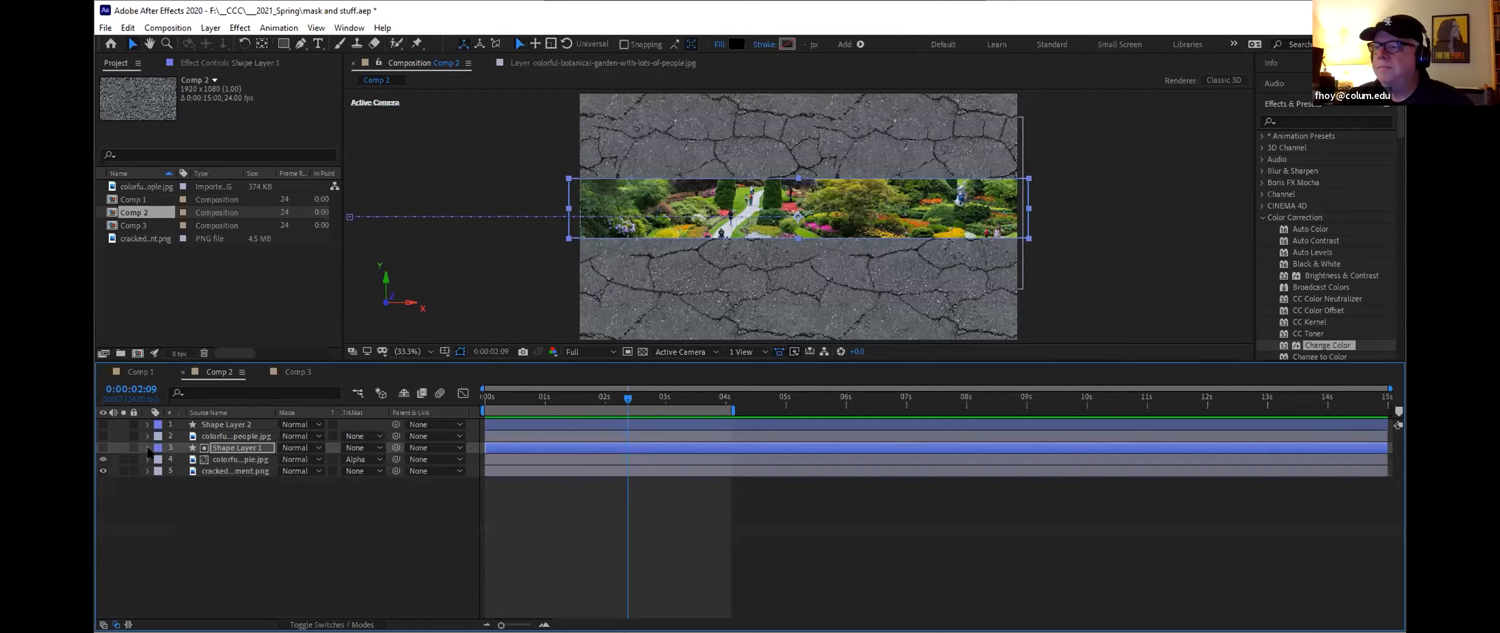
Step: Show Shape Layer 2, set the work area end at 7 seconds, and preview its animation from the start
{"action": "left_click", "coordinate": [104, 424]}
{"action": "left_click_drag", "start_coordinate": [619, 402], "coordinate": [904, 420]}
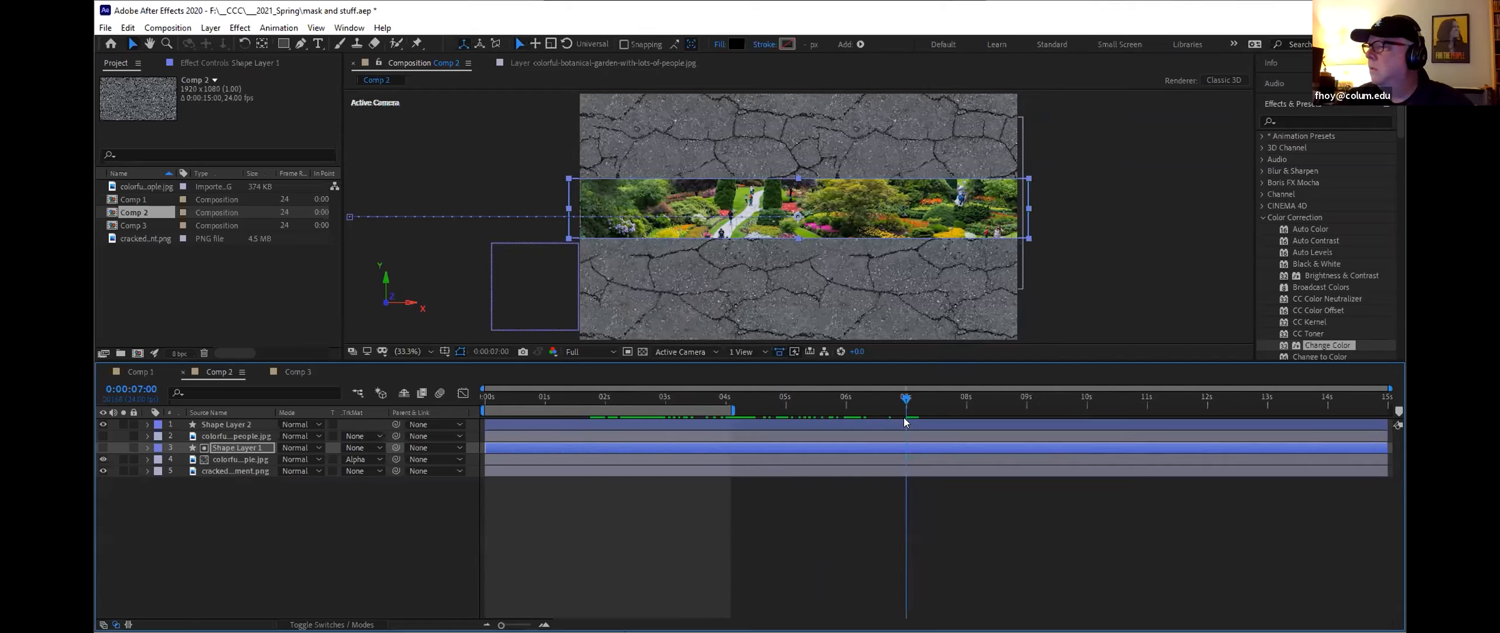
{"action": "key", "text": "n"}
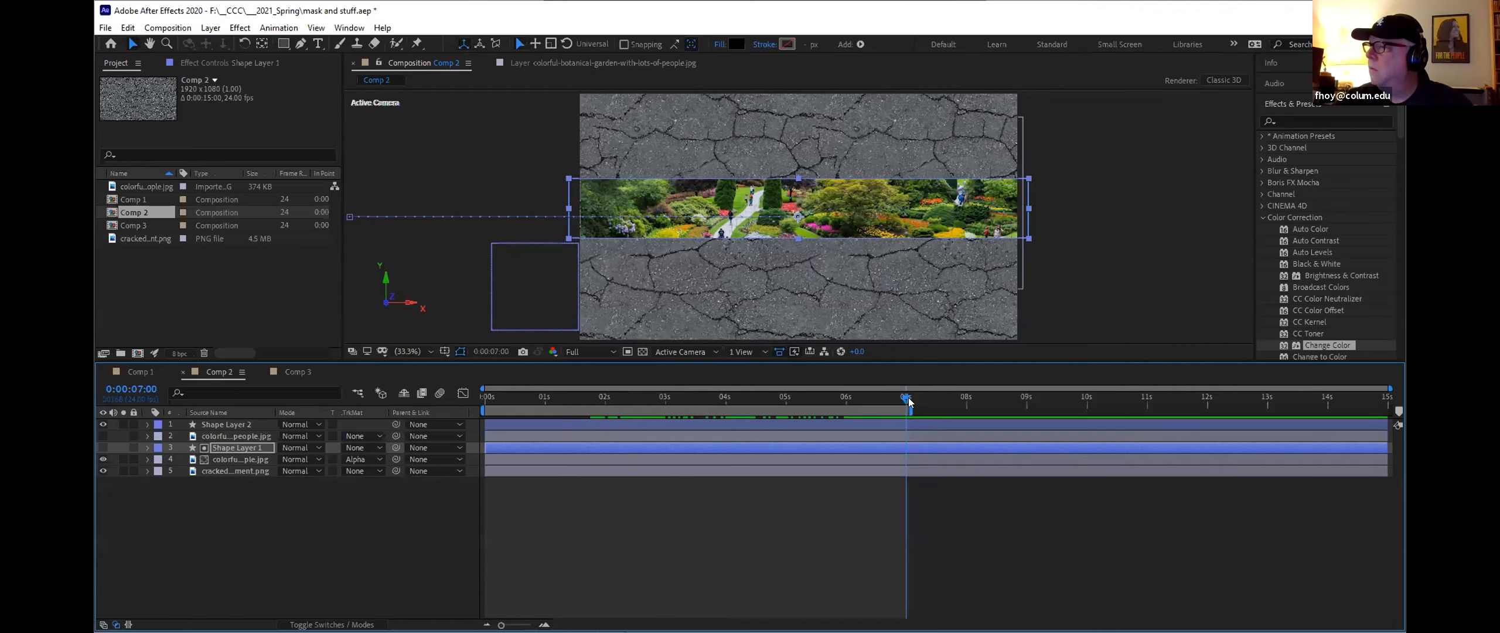
{"action": "left_click_drag", "start_coordinate": [903, 394], "coordinate": [479, 411]}
{"action": "key", "text": "space"}
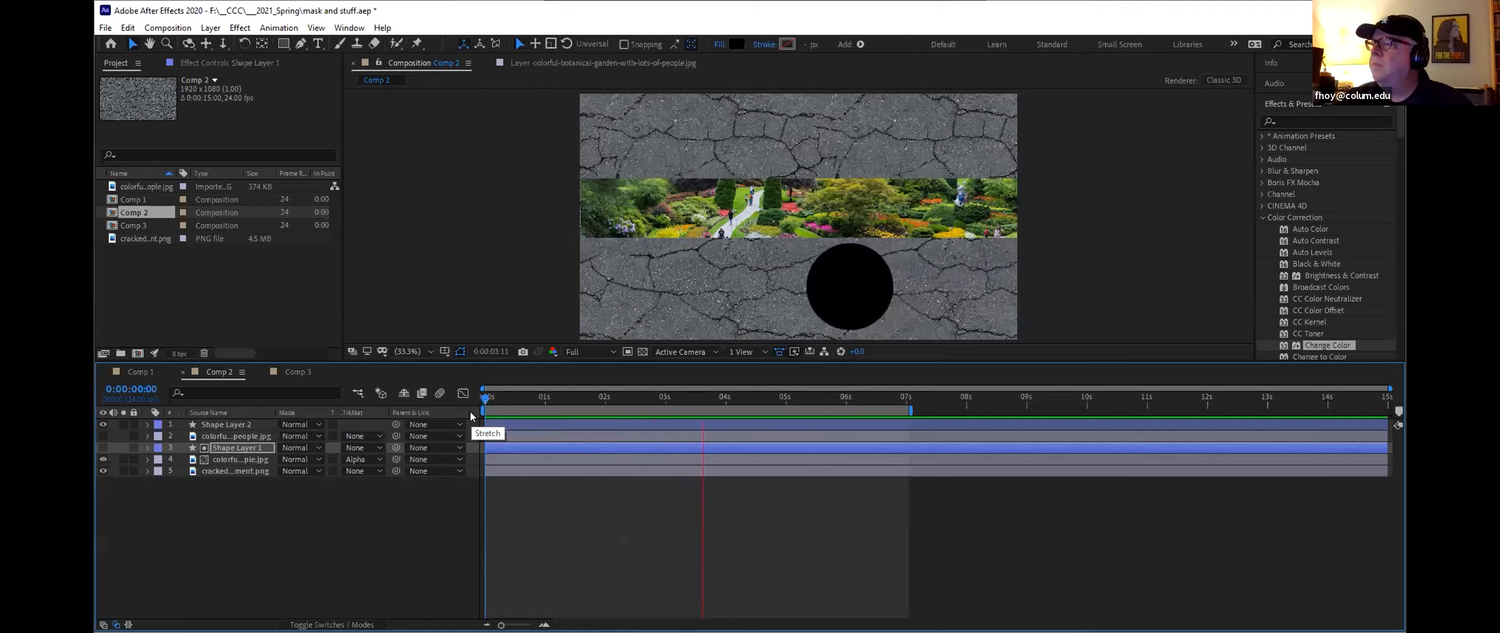
{"action": "key", "text": "space"}
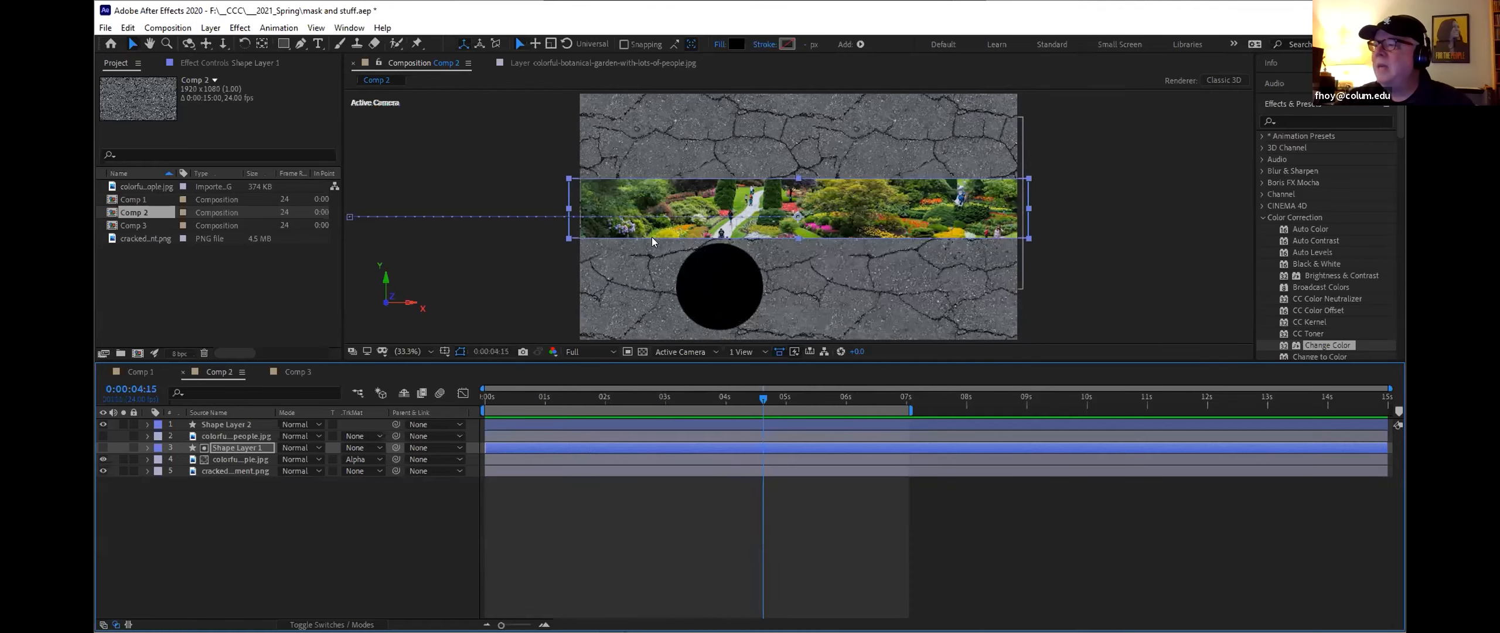
Step: Show the upper garden image layer and set its track matte to Alpha Matte "Shape Layer 2"
{"action": "left_click", "coordinate": [244, 437]}
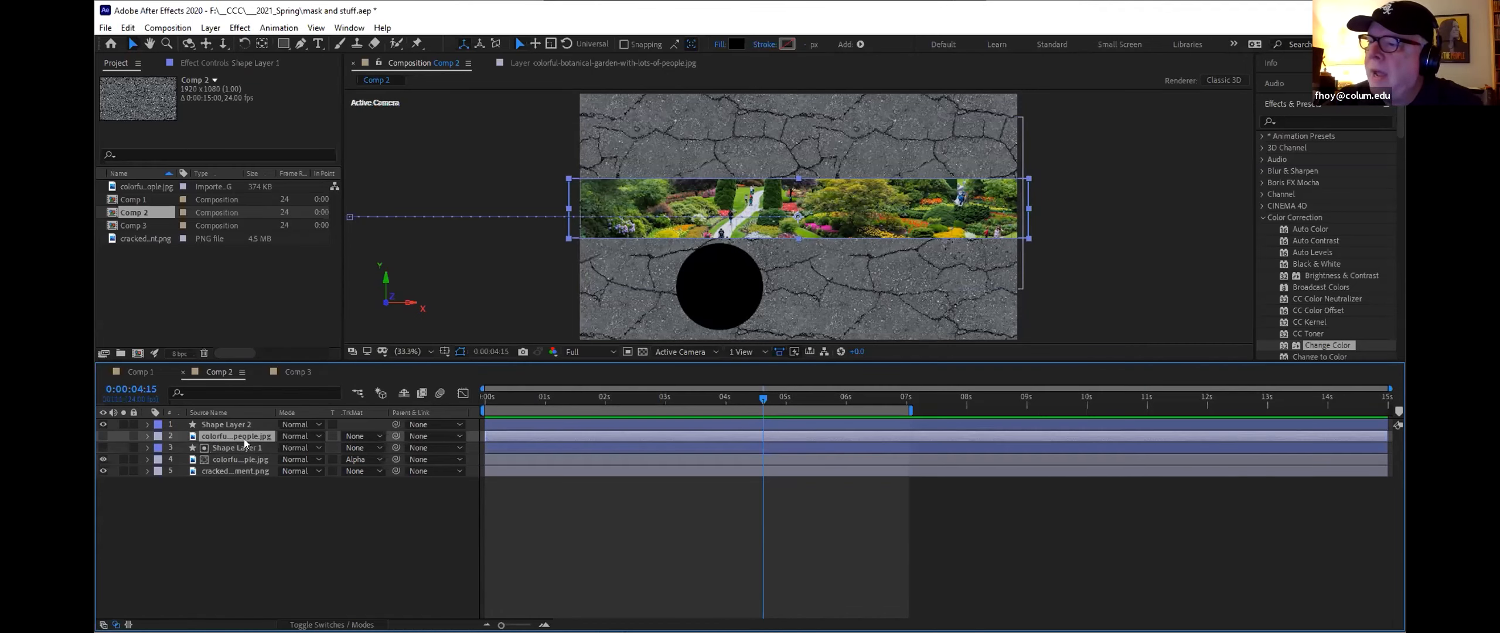
{"action": "left_click", "coordinate": [103, 423]}
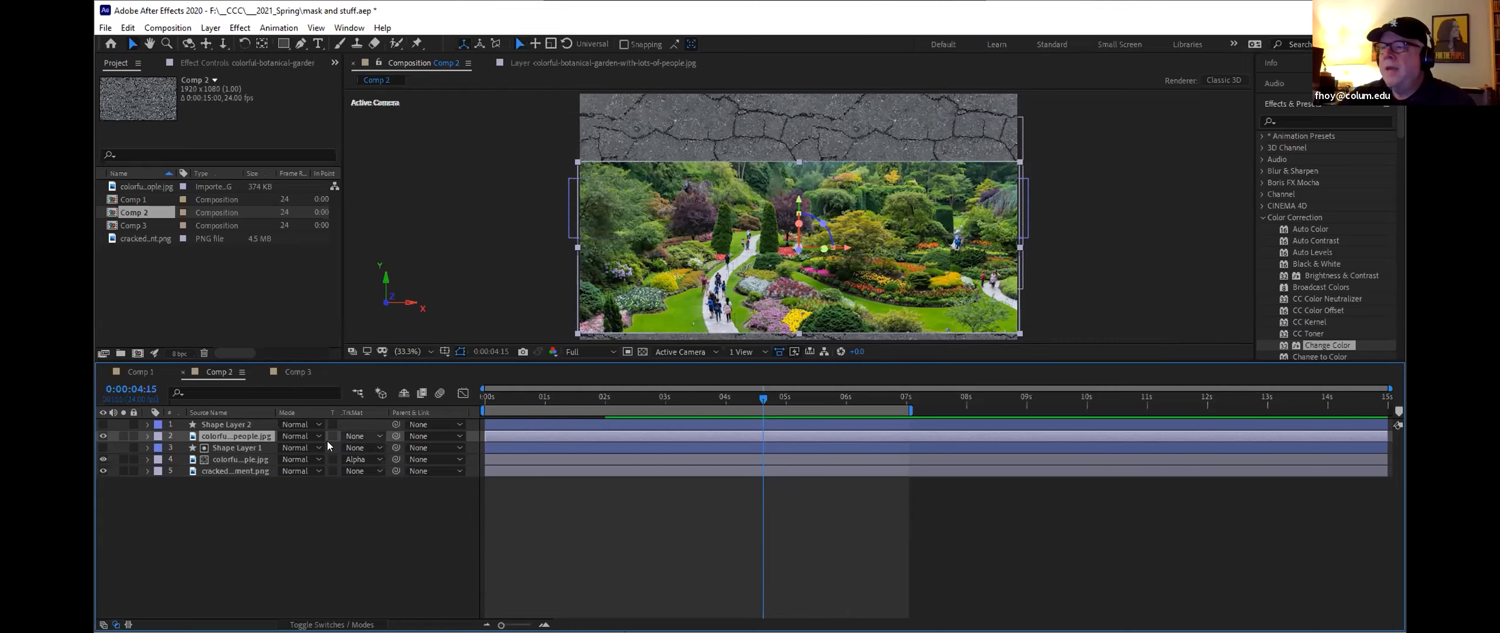
{"action": "left_click", "coordinate": [100, 424]}
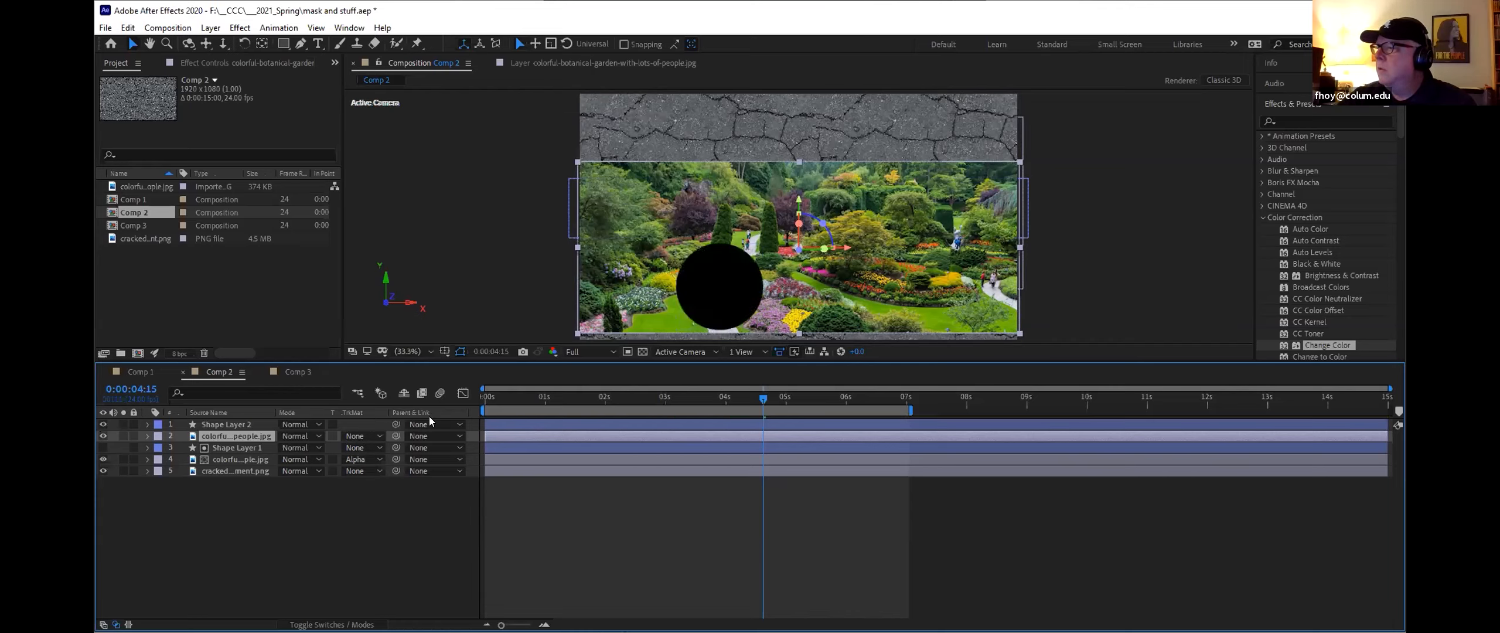
{"action": "left_click", "coordinate": [379, 436]}
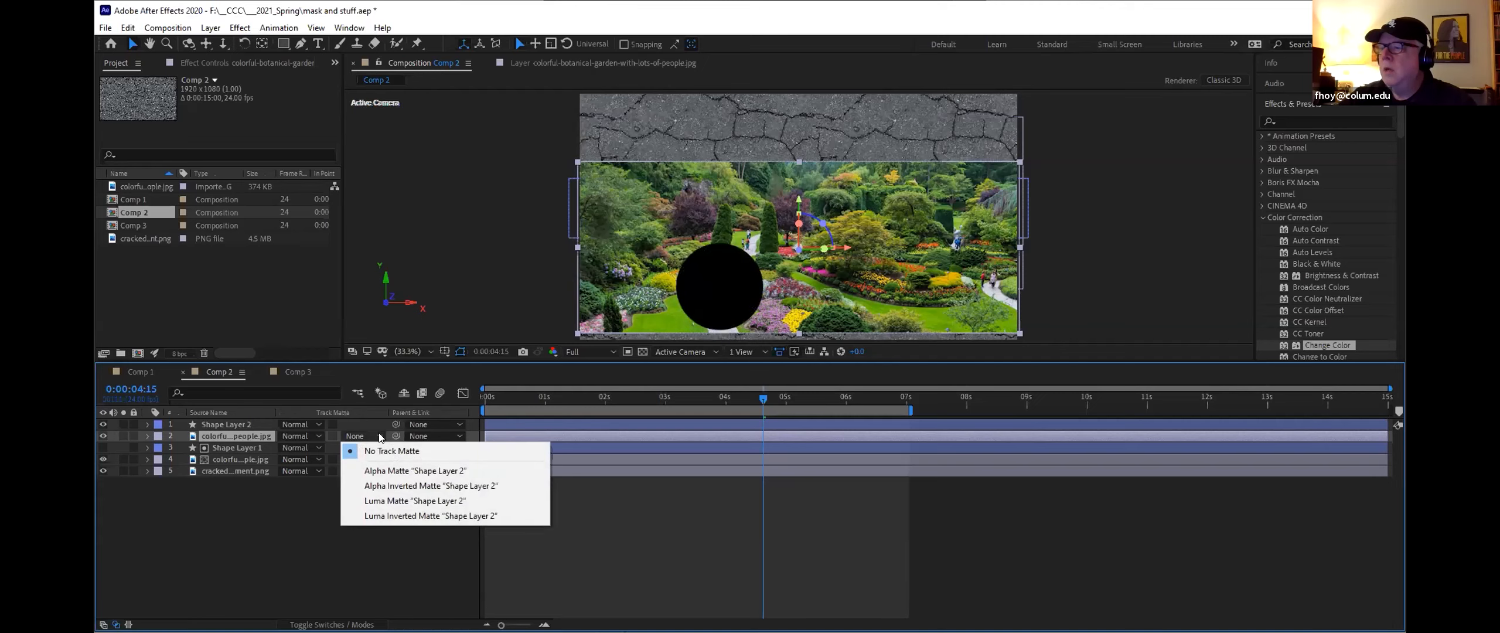
{"action": "left_click", "coordinate": [375, 472]}
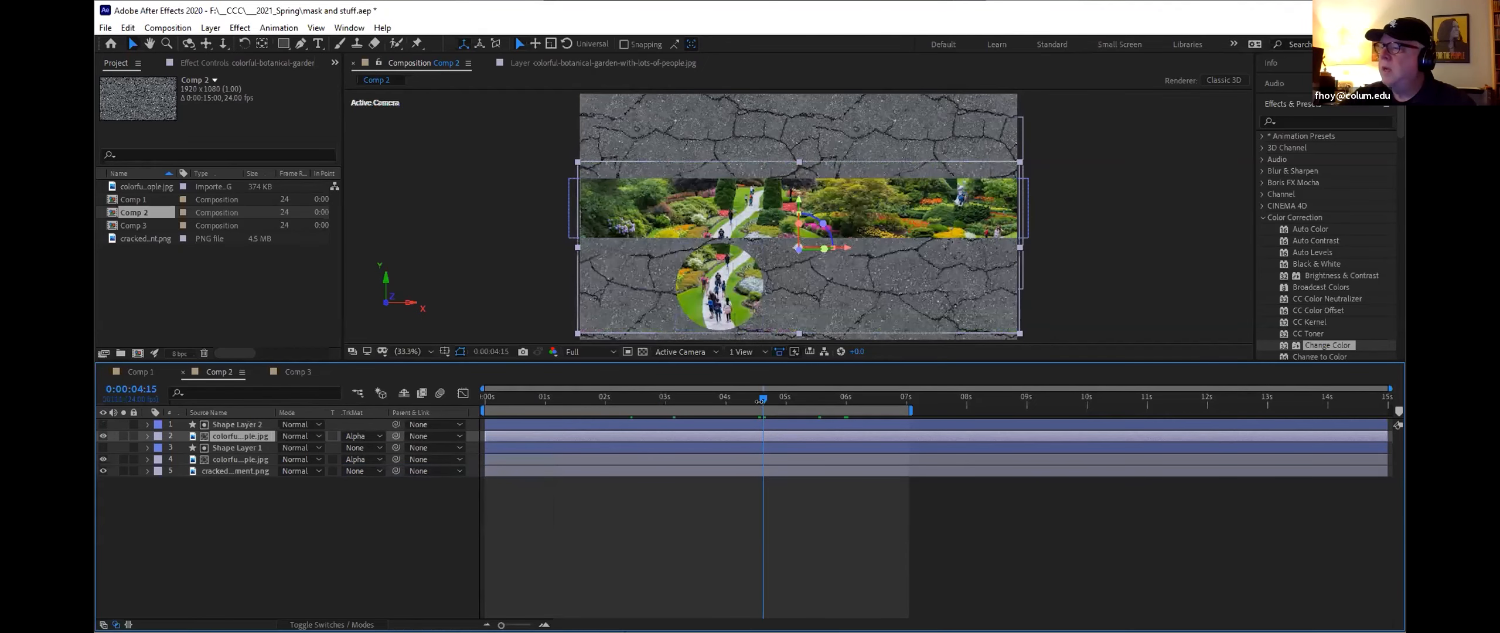
Step: Preview the moving circle reveal from the start of the timeline
{"action": "left_click_drag", "start_coordinate": [764, 402], "coordinate": [418, 409]}
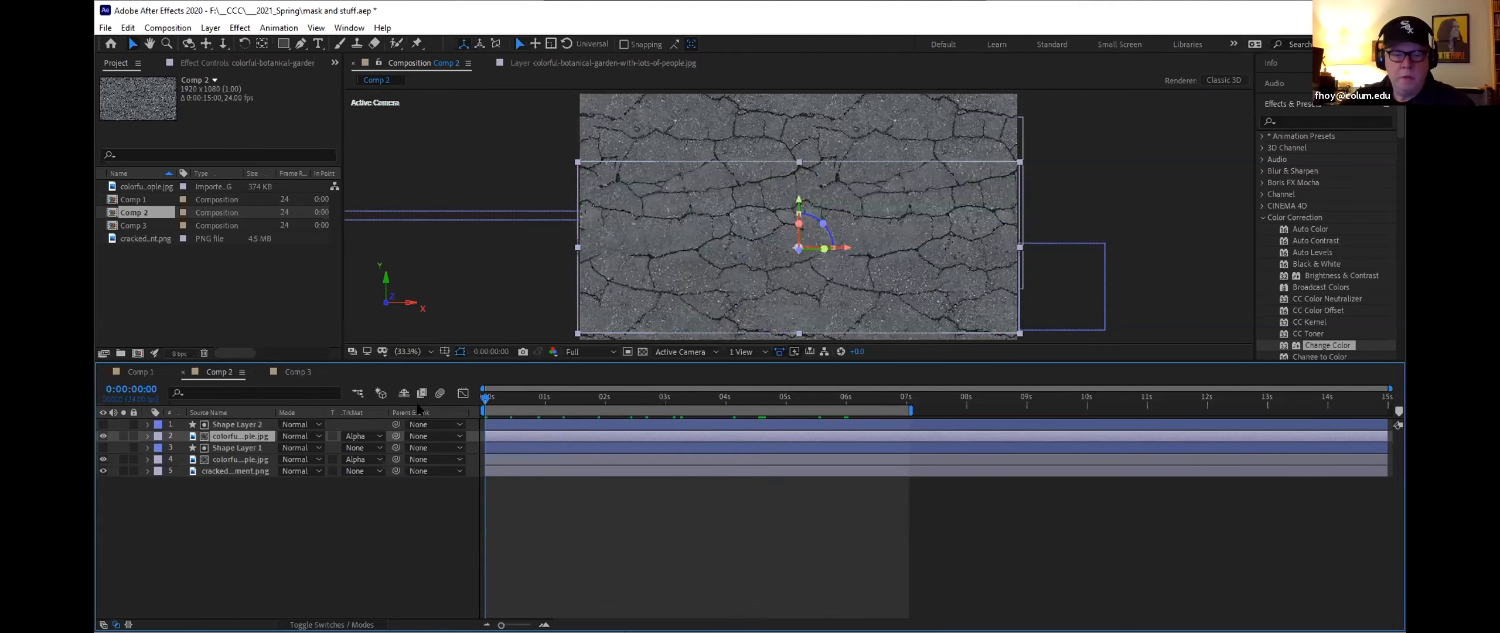
{"action": "key", "text": "space"}
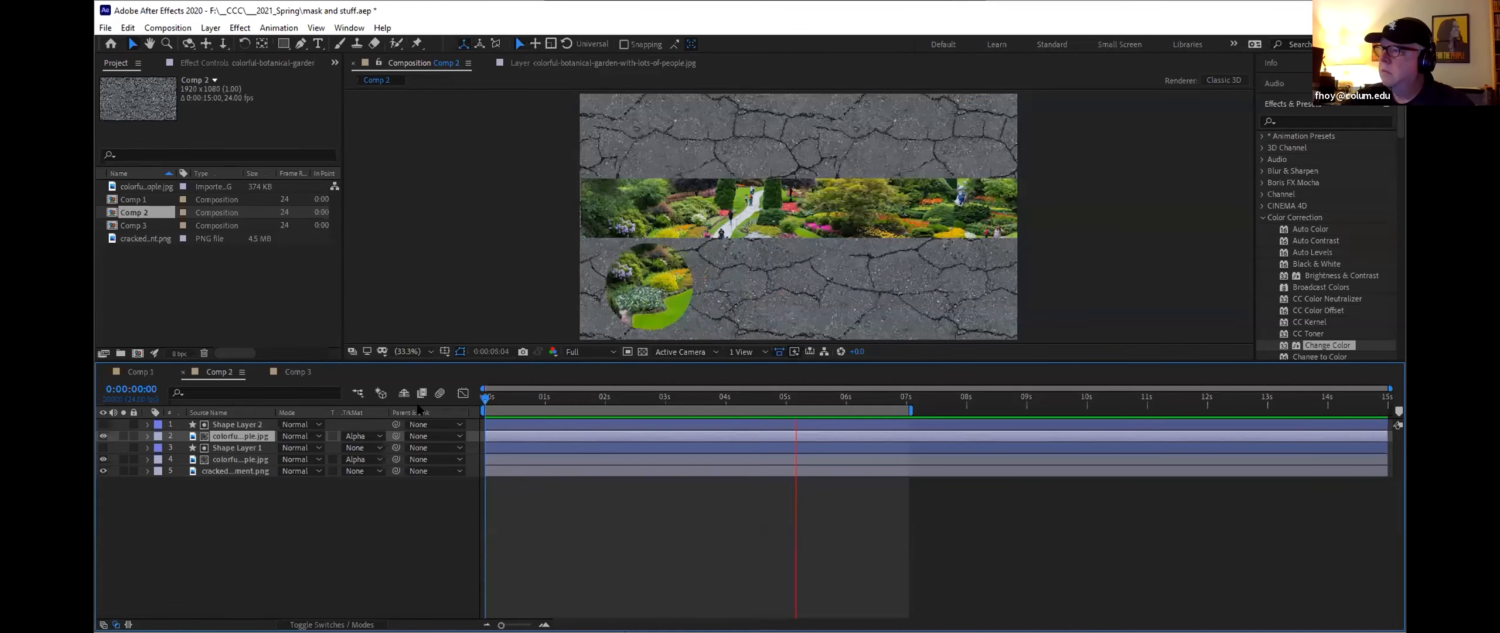
{"action": "key", "text": "space"}
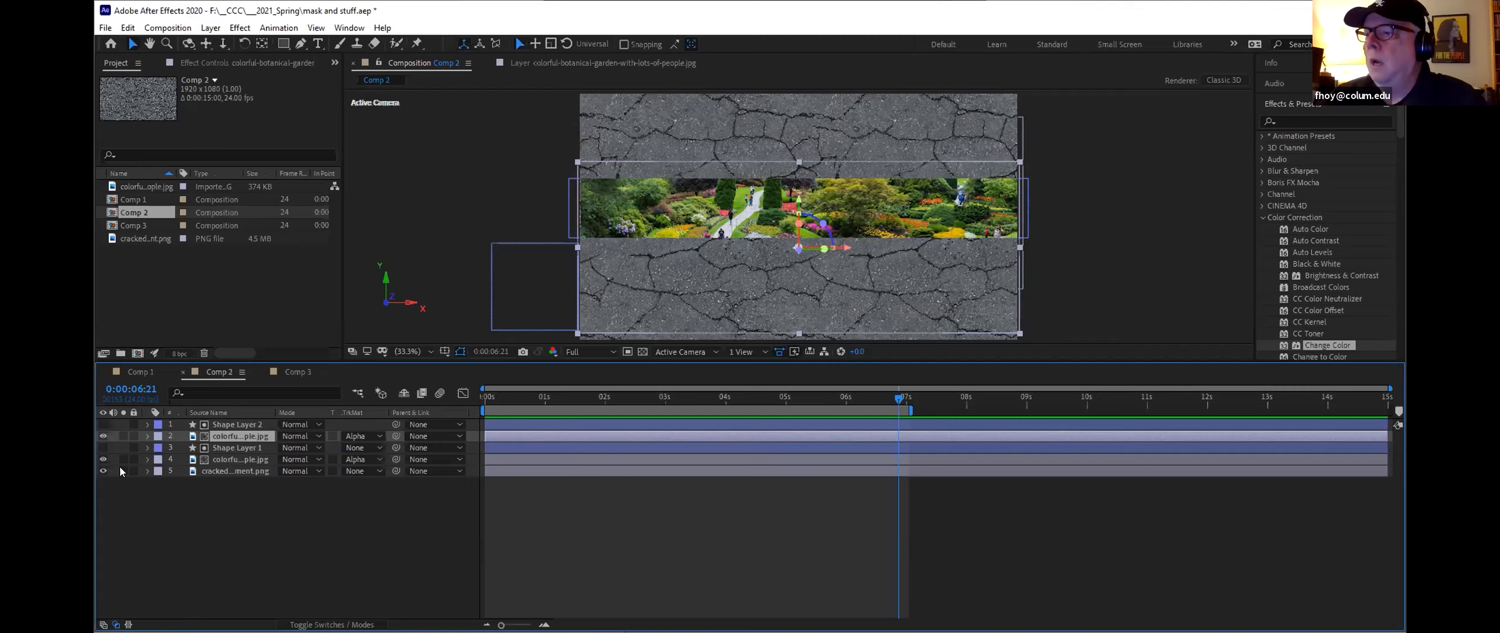
Step: Hide both garden image layers and deselect all layers
{"action": "left_click", "coordinate": [102, 436]}
{"action": "left_click", "coordinate": [103, 459]}
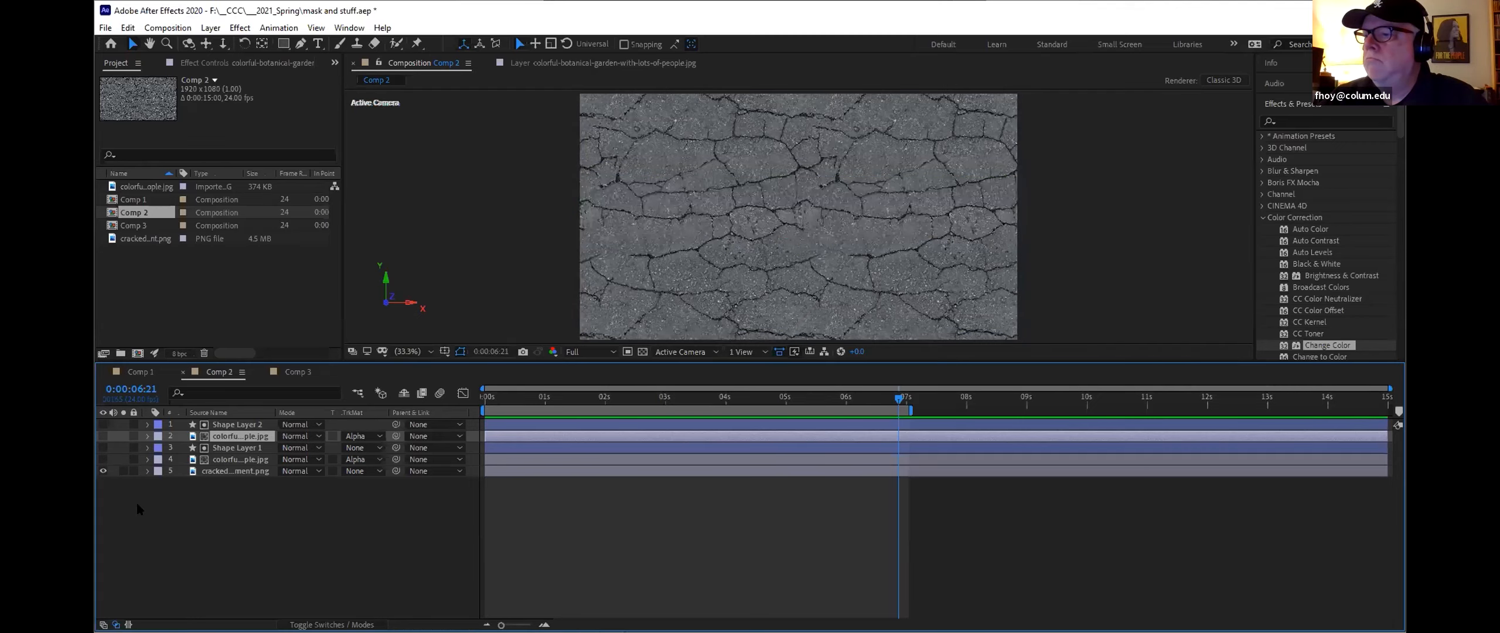
{"action": "left_click", "coordinate": [185, 520]}
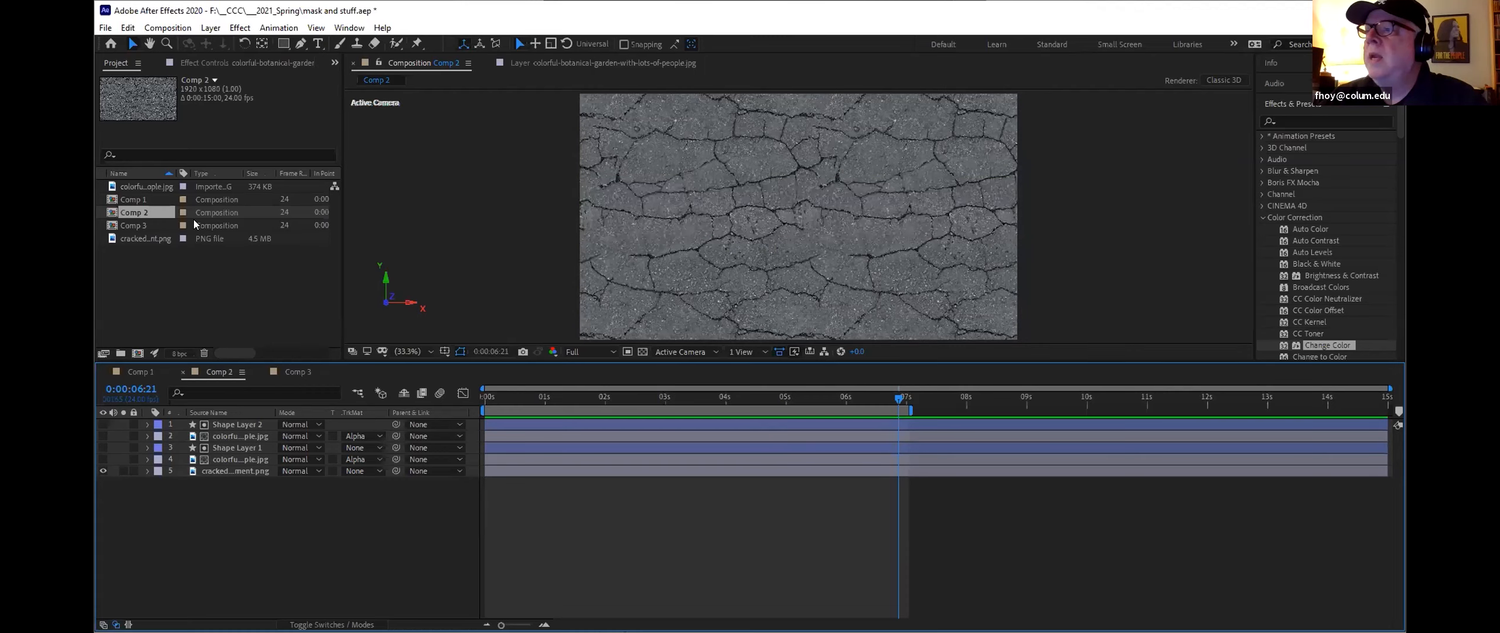
Step: Add the garden image as a new top layer and scale it up to fill the composition
{"action": "left_click_drag", "start_coordinate": [156, 189], "coordinate": [177, 424]}
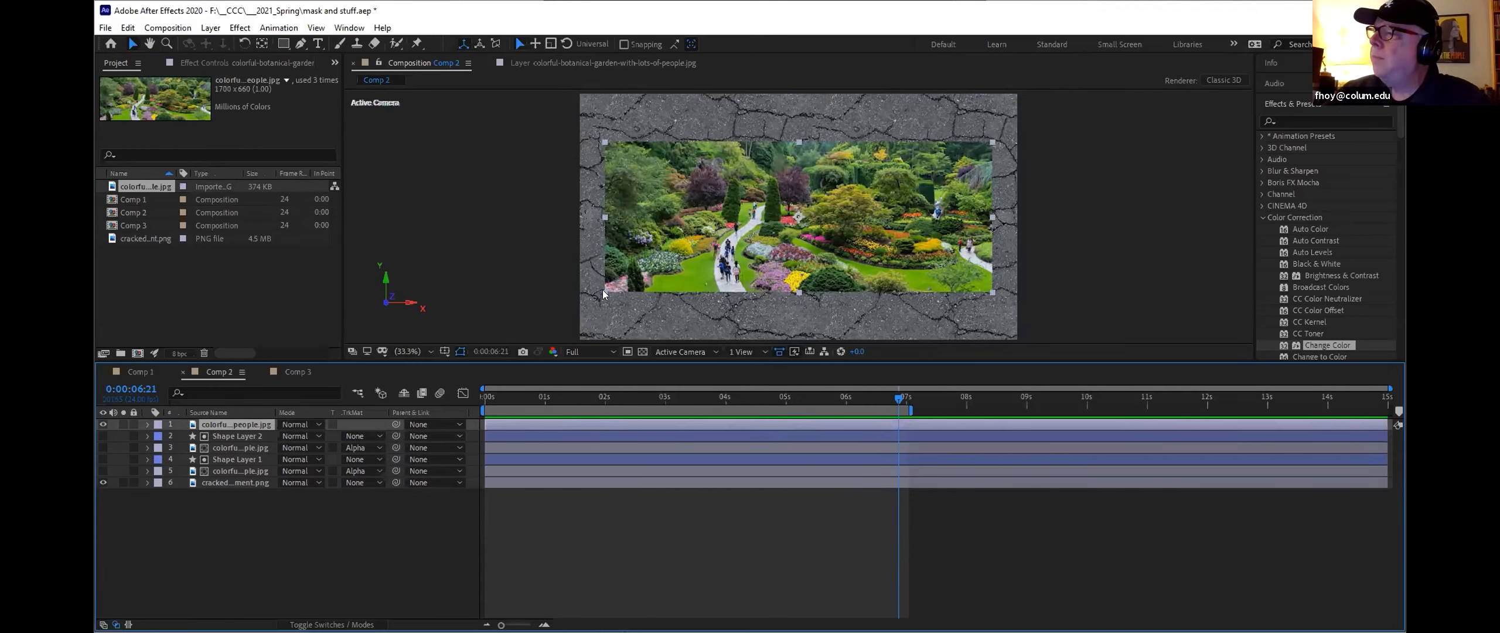
{"action": "left_click_drag", "start_coordinate": [603, 290], "coordinate": [473, 345]}
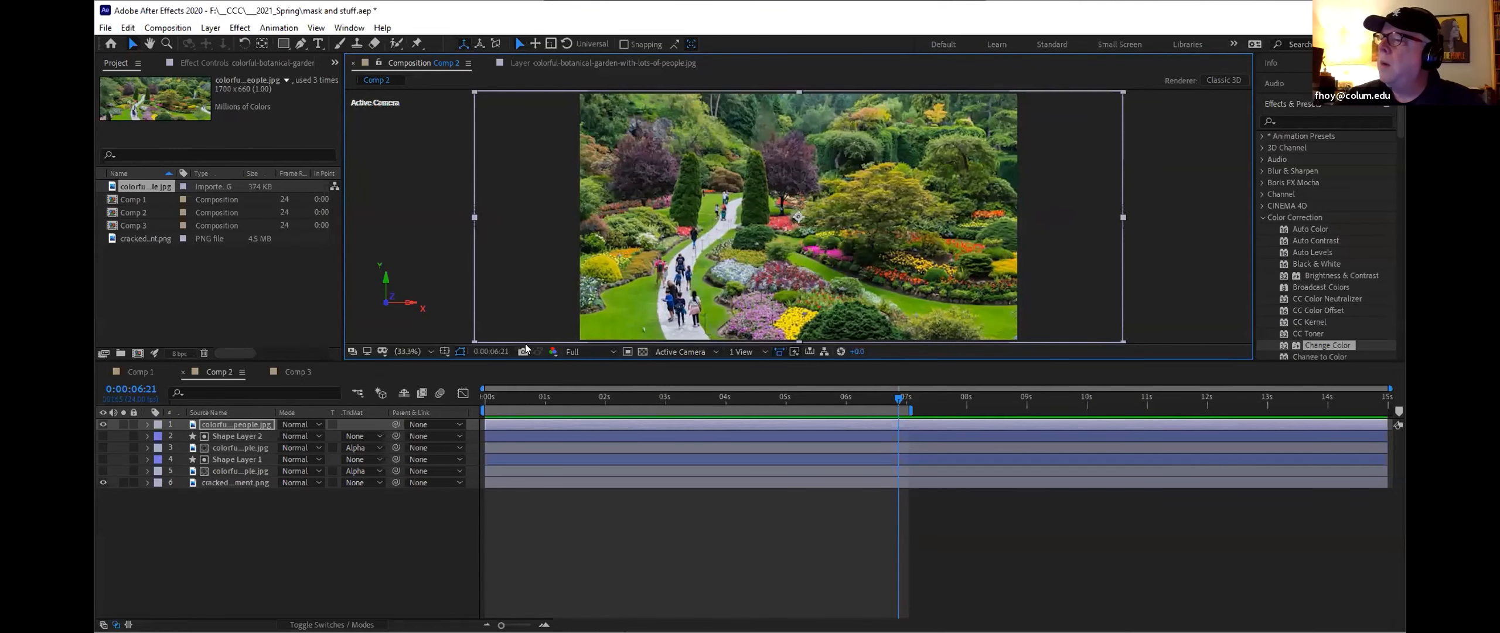
{"action": "mouse_move", "coordinate": [475, 342]}
{"action": "left_mouse_down"}
{"action": "mouse_move", "coordinate": [502, 261]}
{"action": "mouse_move", "coordinate": [481, 334]}
{"action": "mouse_move", "coordinate": [461, 344]}
{"action": "left_mouse_up"}
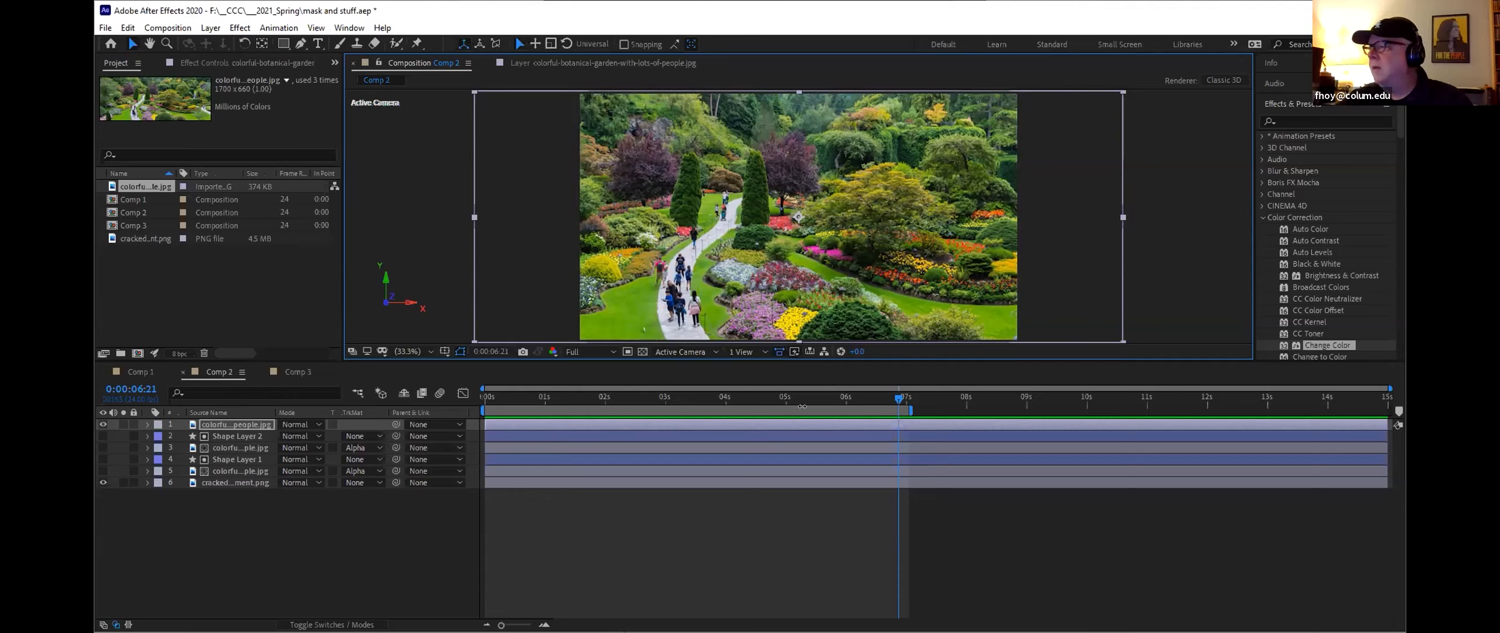
Step: Create a new shape layer at the start and draw a red rectangle covering the whole composition frame
{"action": "left_click_drag", "start_coordinate": [897, 401], "coordinate": [471, 412]}
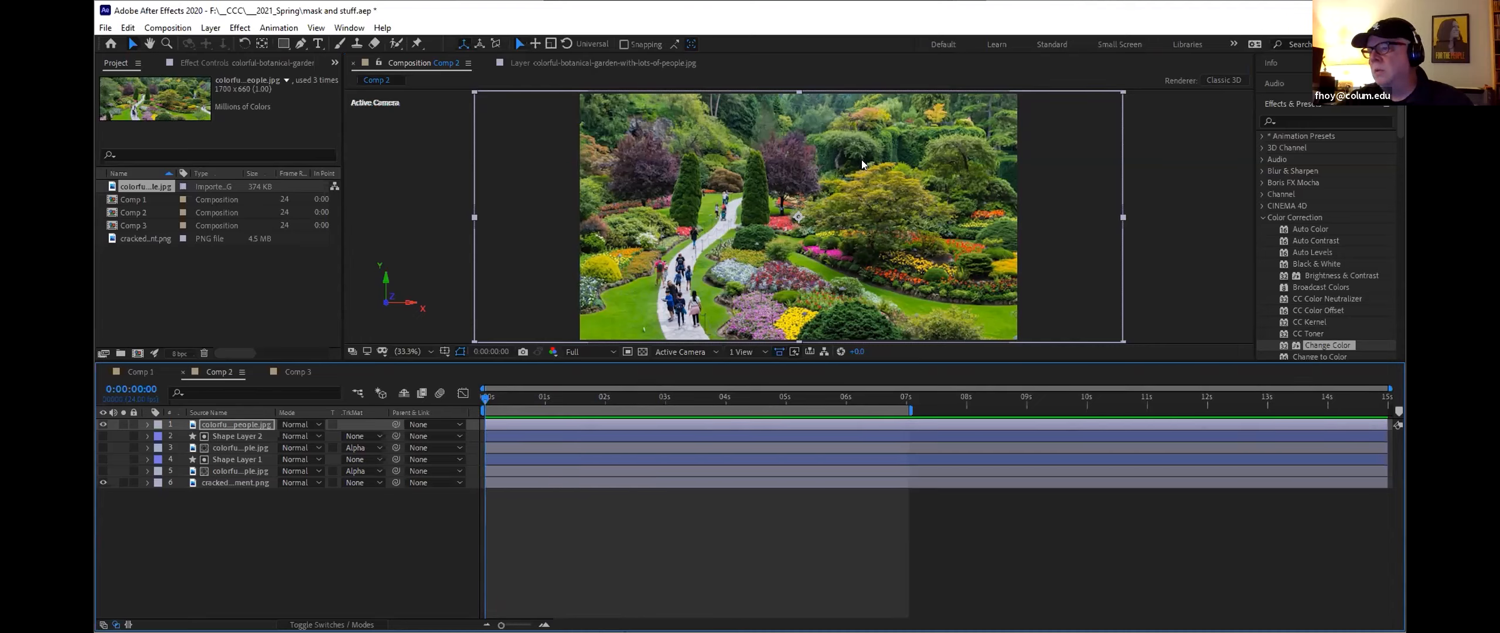
{"action": "right_click", "coordinate": [260, 540]}
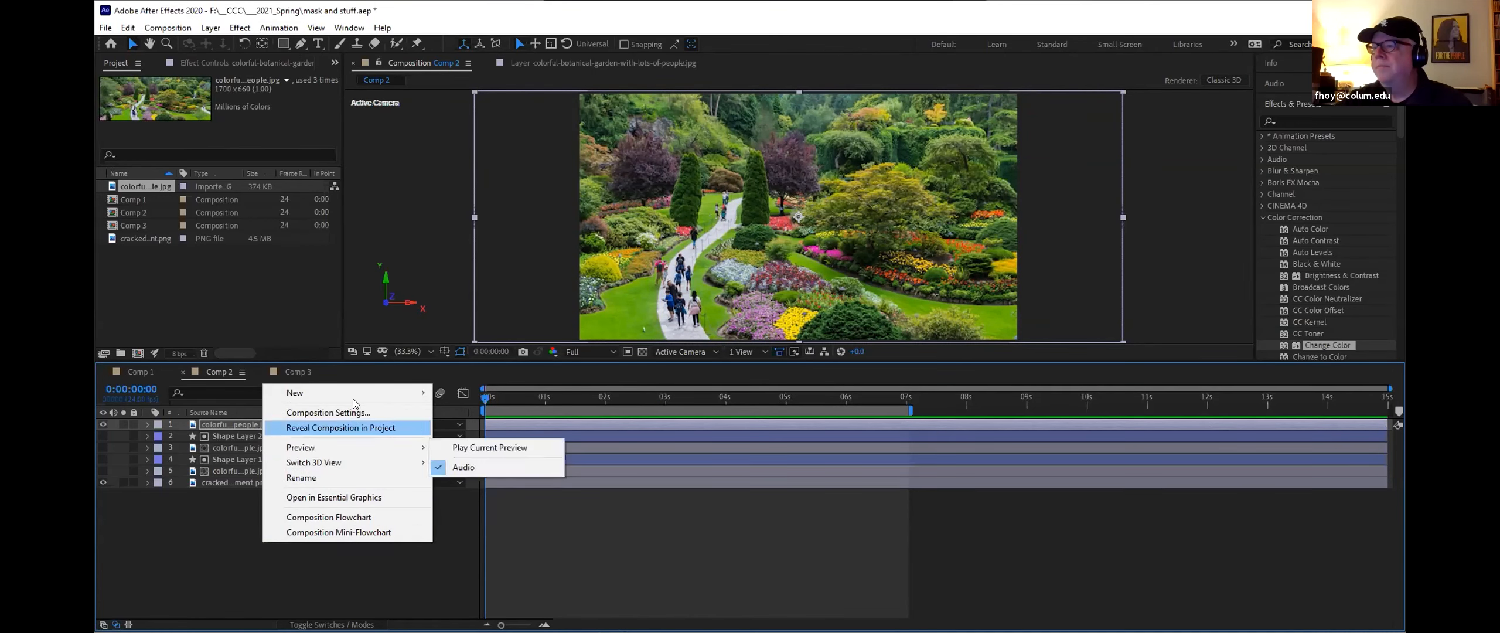
{"action": "mouse_move", "coordinate": [358, 393]}
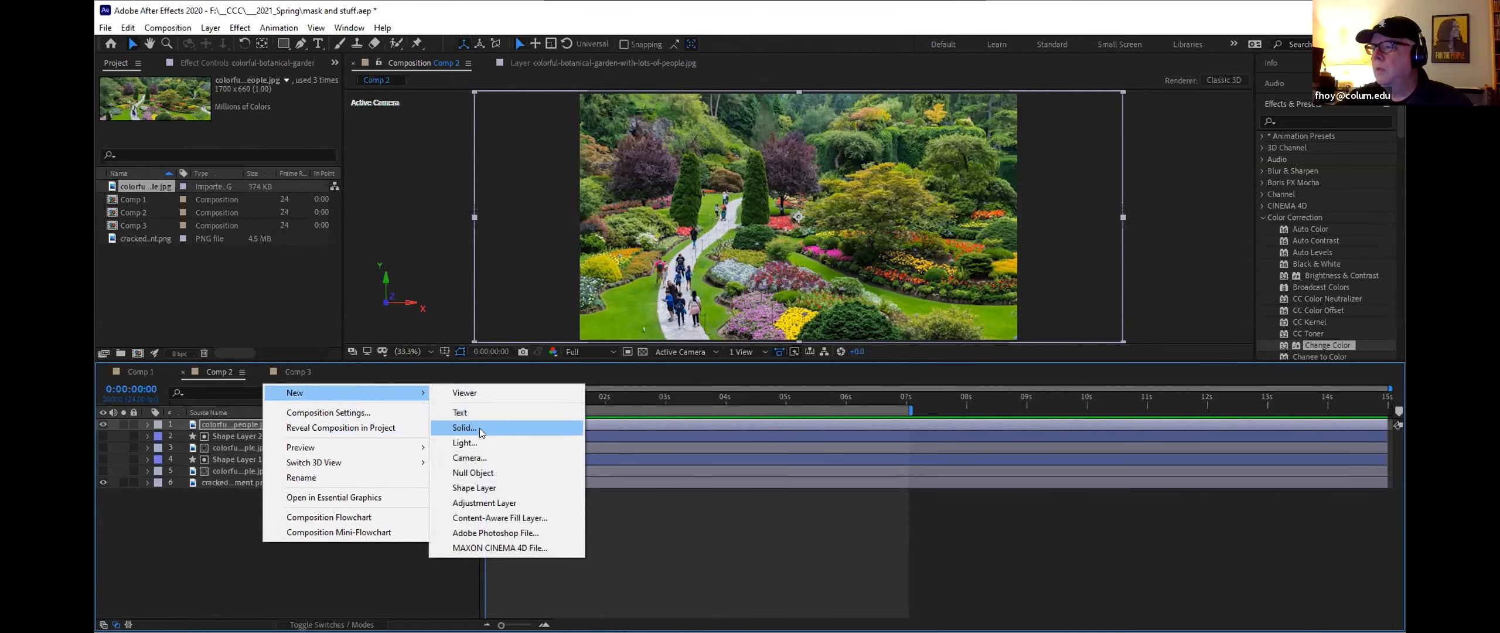
{"action": "left_click", "coordinate": [482, 488]}
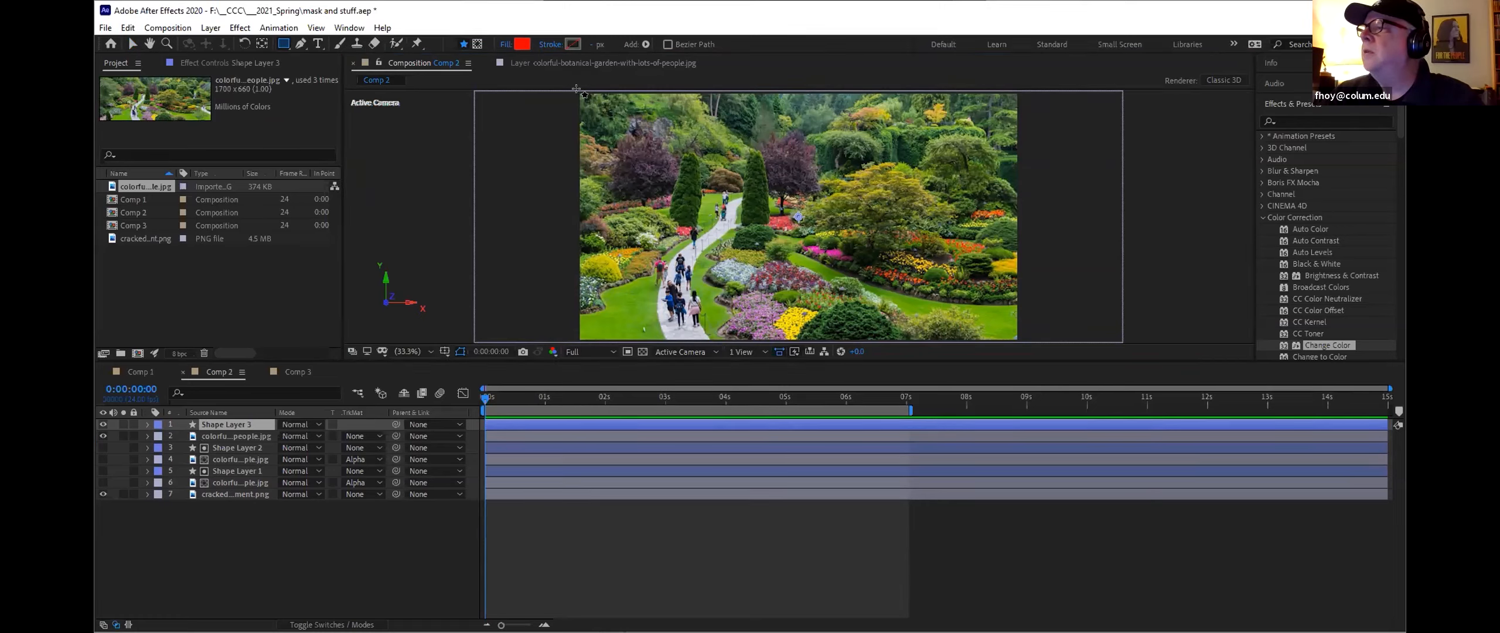
{"action": "left_click_drag", "start_coordinate": [576, 92], "coordinate": [821, 231]}
{"action": "left_click_drag", "start_coordinate": [912, 279], "coordinate": [1019, 341]}
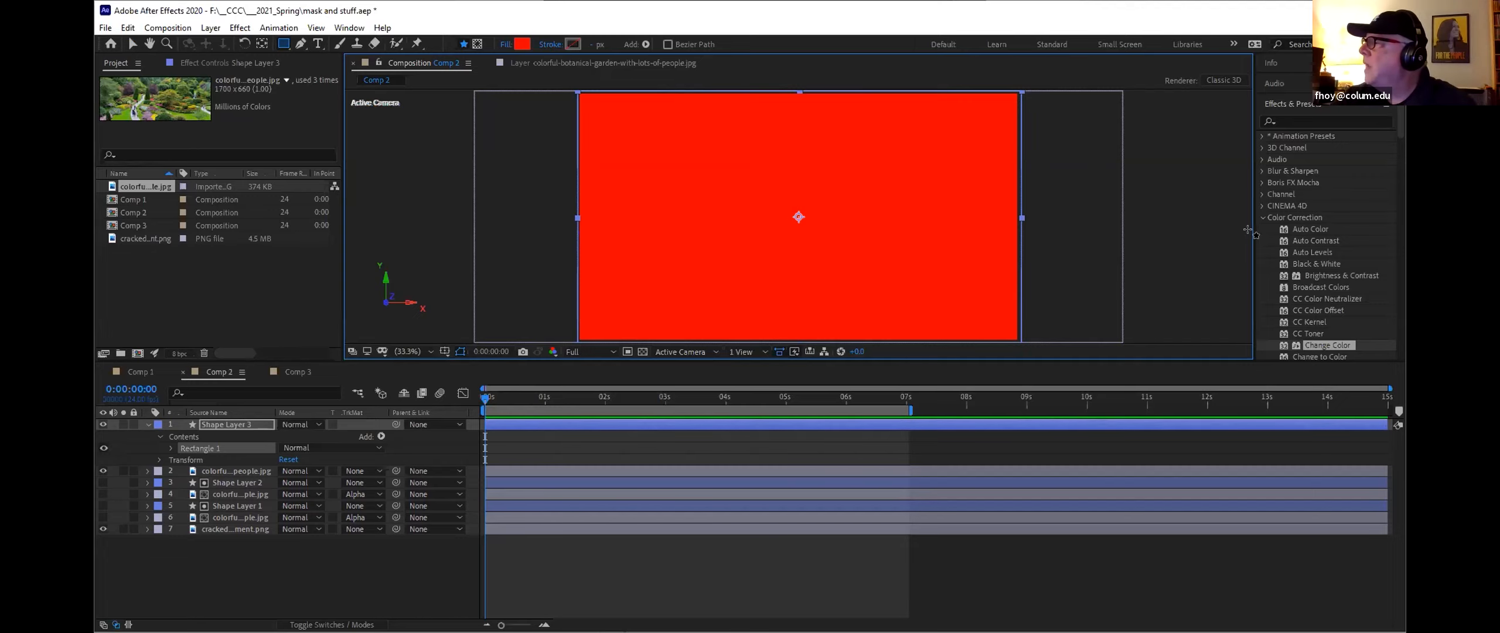
Step: Apply the Radial Wipe transition effect to Shape Layer 3
{"action": "left_click", "coordinate": [1263, 217]}
{"action": "scroll", "coordinate": [1315, 230], "scroll_direction": "down", "scroll_amount": 5}
{"action": "scroll", "coordinate": [1315, 230], "scroll_direction": "up", "scroll_amount": 3}
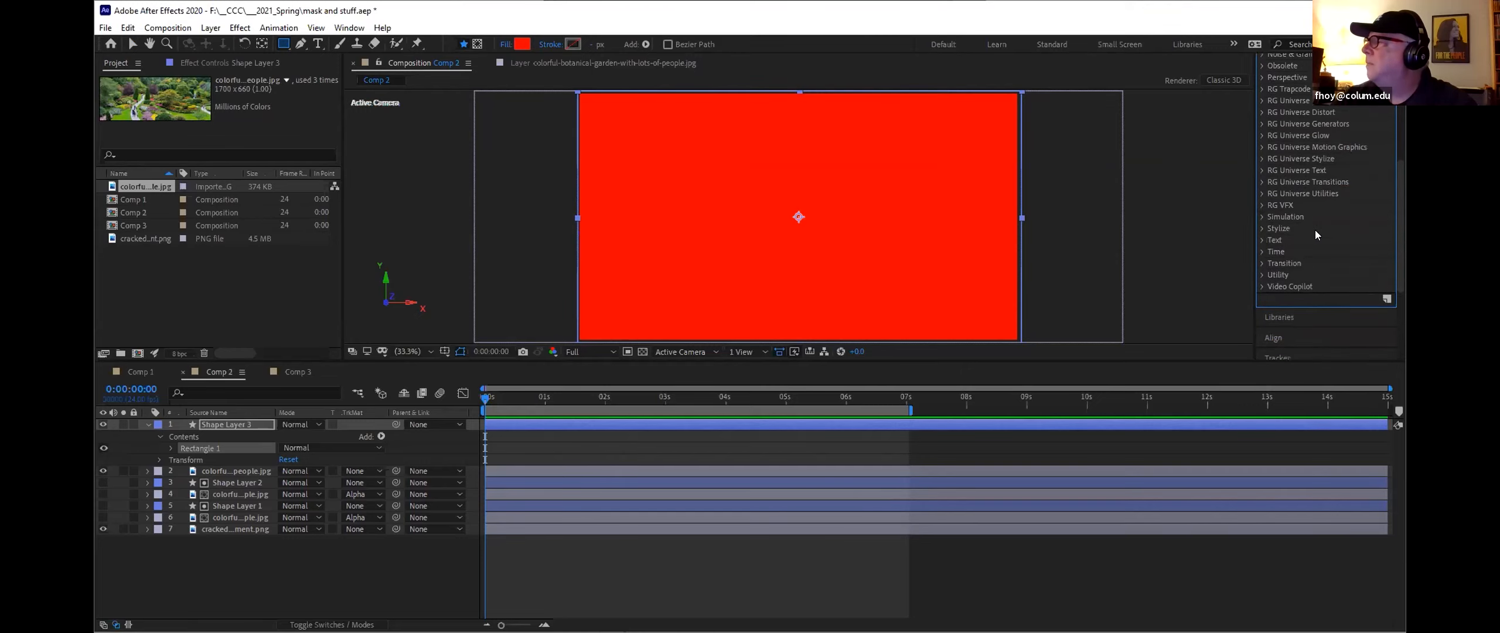
{"action": "left_click", "coordinate": [1266, 263]}
{"action": "scroll", "coordinate": [1341, 264], "scroll_direction": "down", "scroll_amount": 2}
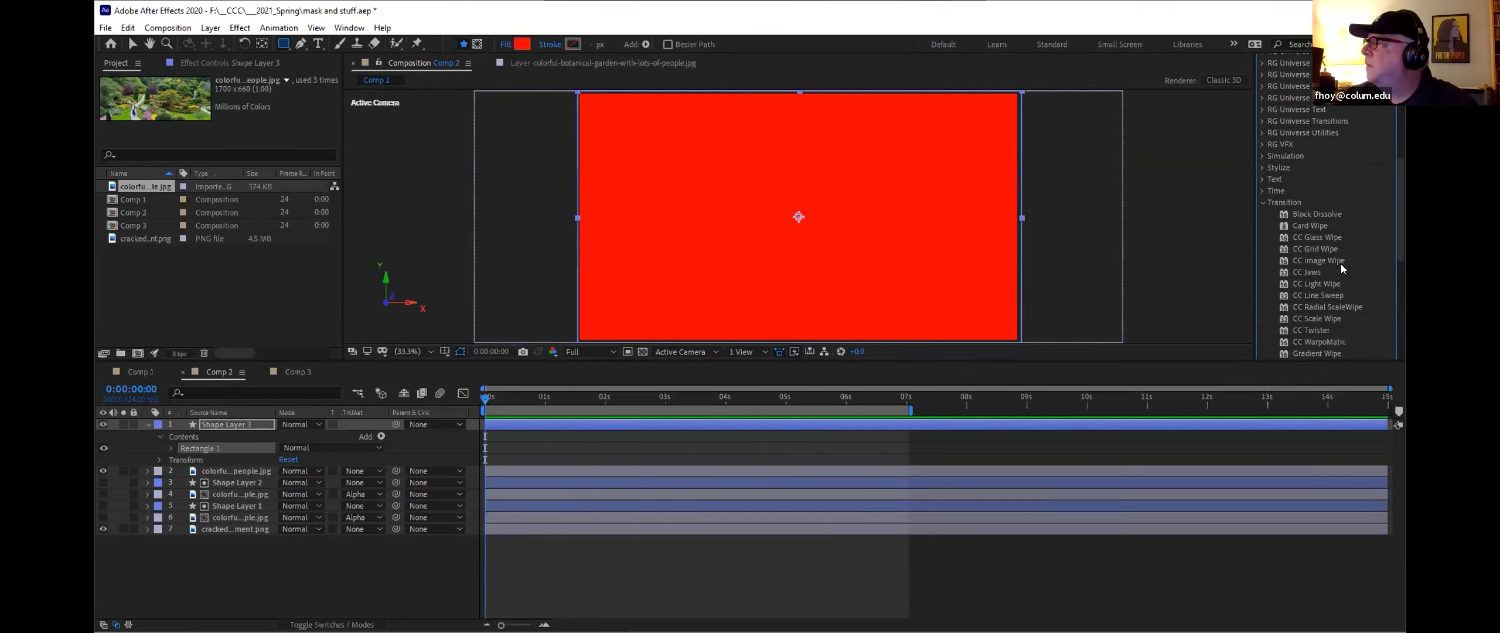
{"action": "scroll", "coordinate": [1341, 264], "scroll_direction": "down", "scroll_amount": 1}
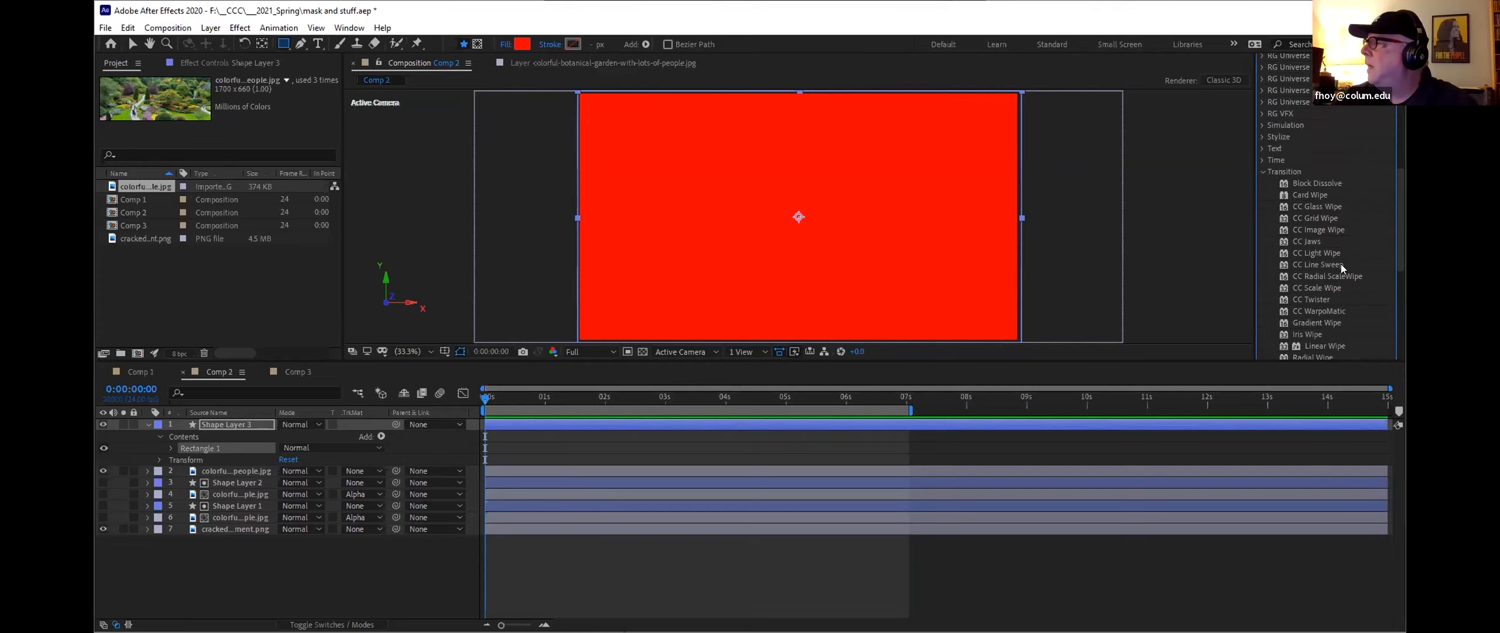
{"action": "scroll", "coordinate": [1341, 263], "scroll_direction": "down", "scroll_amount": 1}
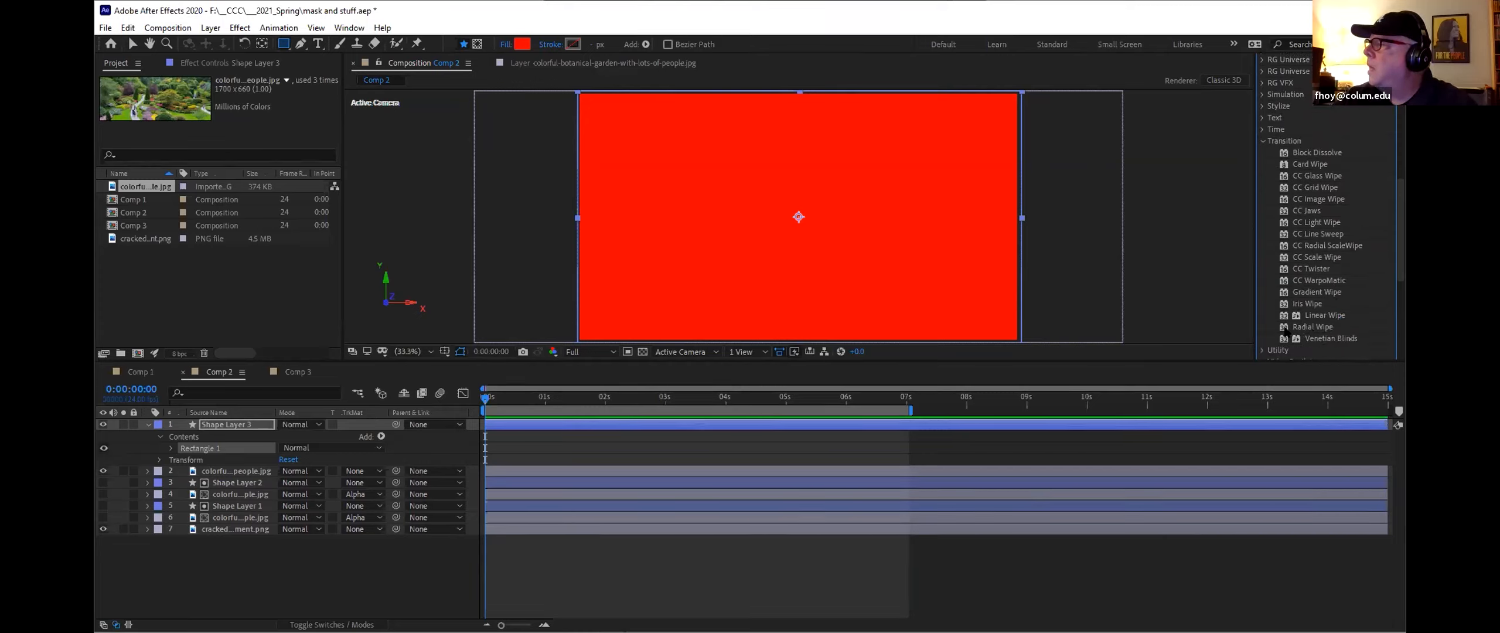
{"action": "left_click_drag", "start_coordinate": [1285, 327], "coordinate": [218, 423]}
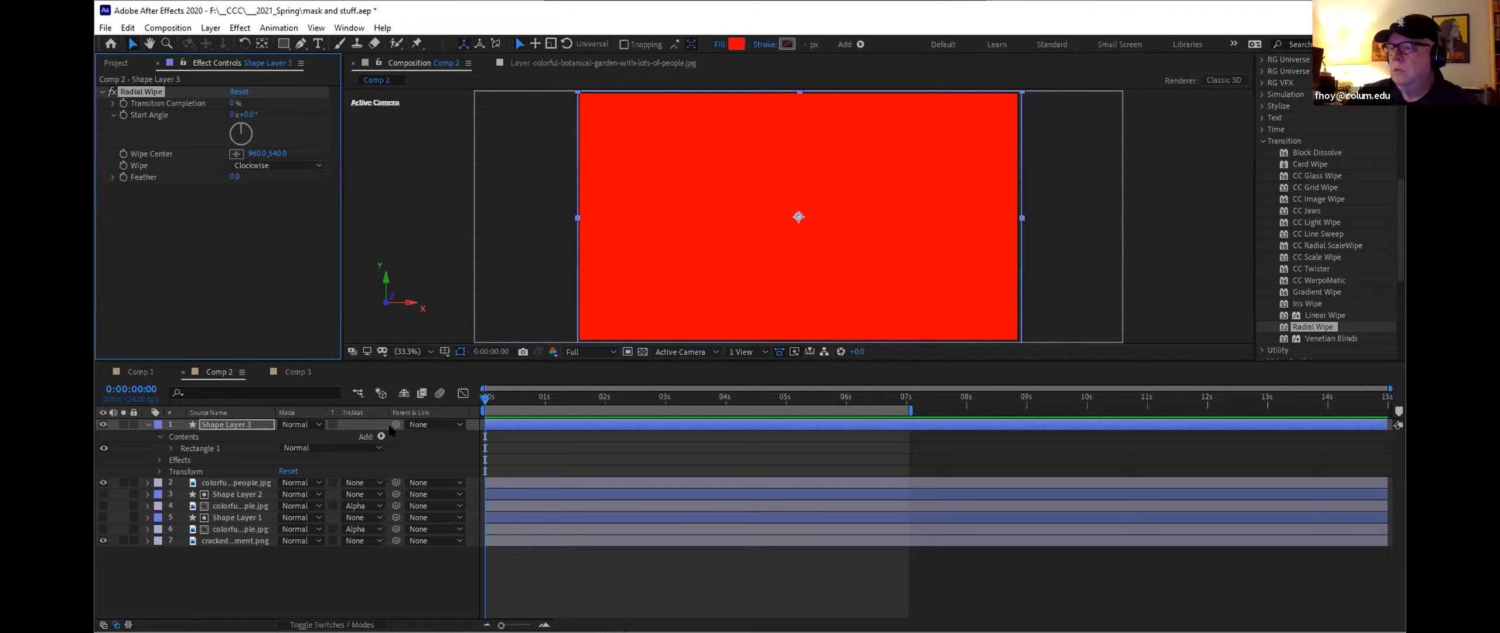
Step: Keyframe Radial Wipe's Transition Completion at 0% at the start and 100% at 3 seconds
{"action": "left_click", "coordinate": [158, 459]}
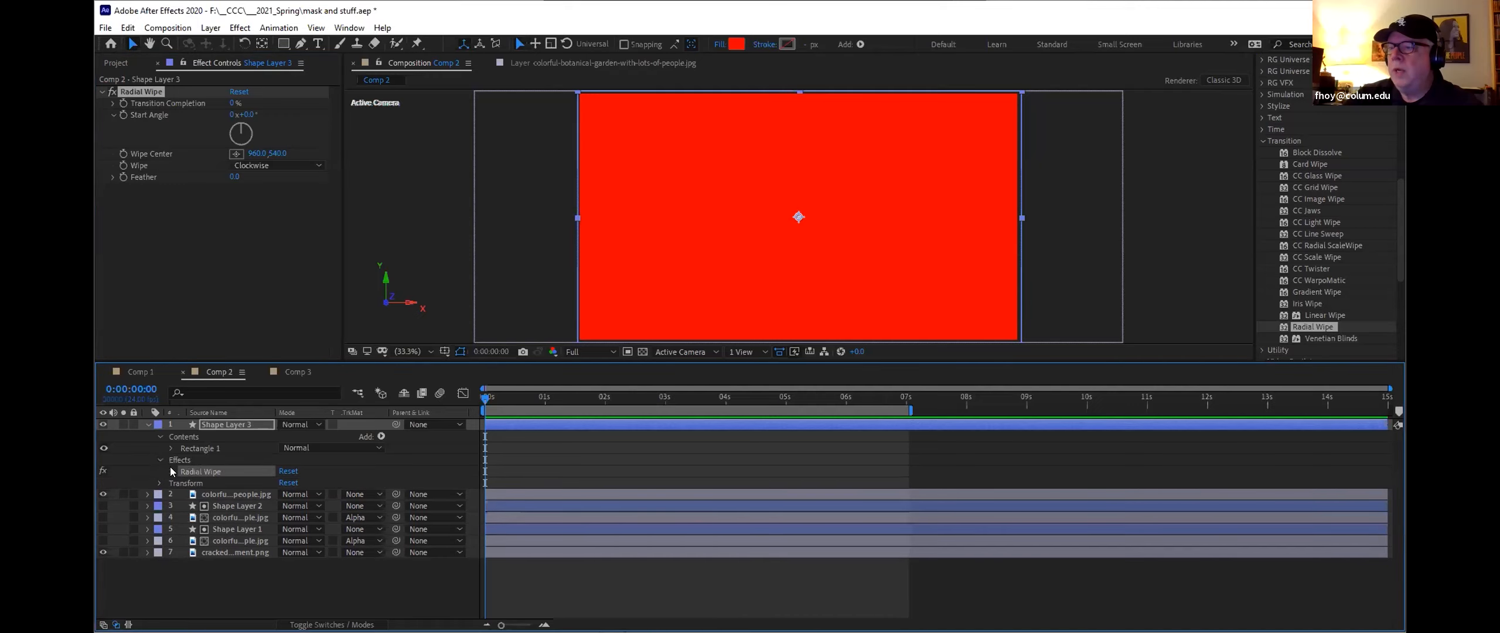
{"action": "left_click", "coordinate": [171, 470]}
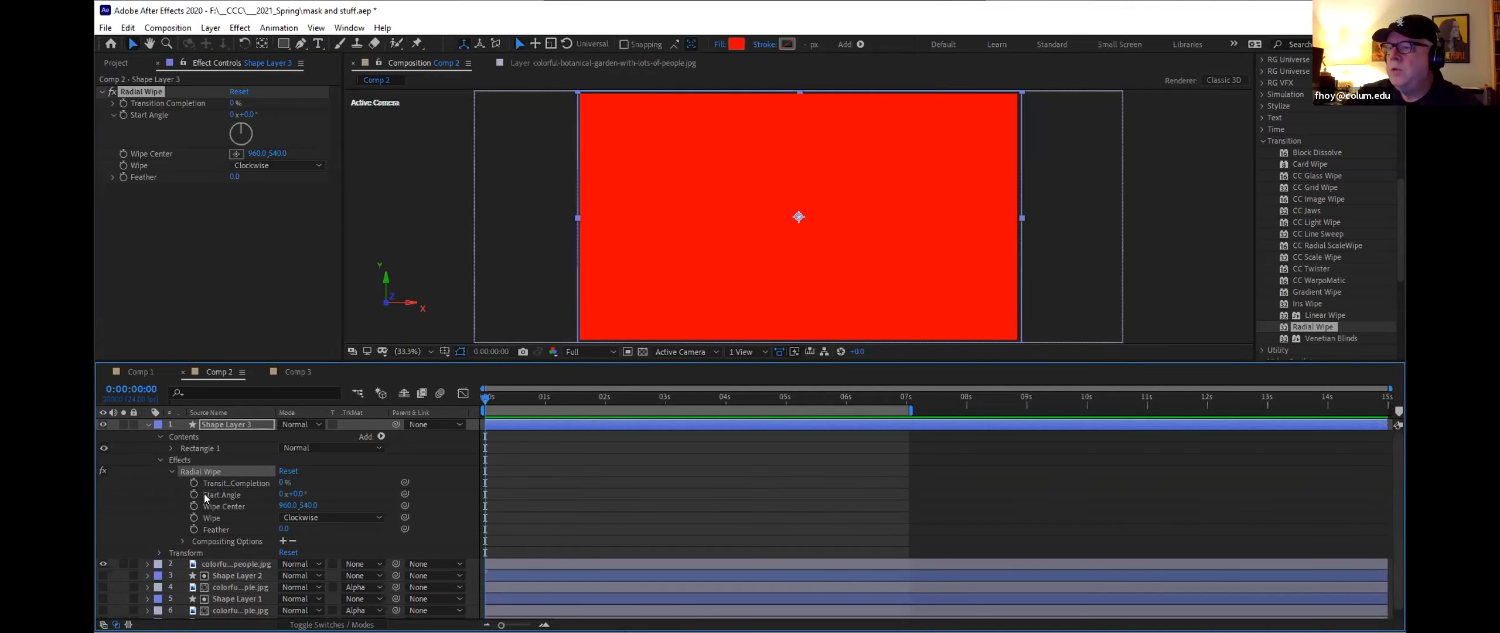
{"action": "left_click", "coordinate": [193, 483]}
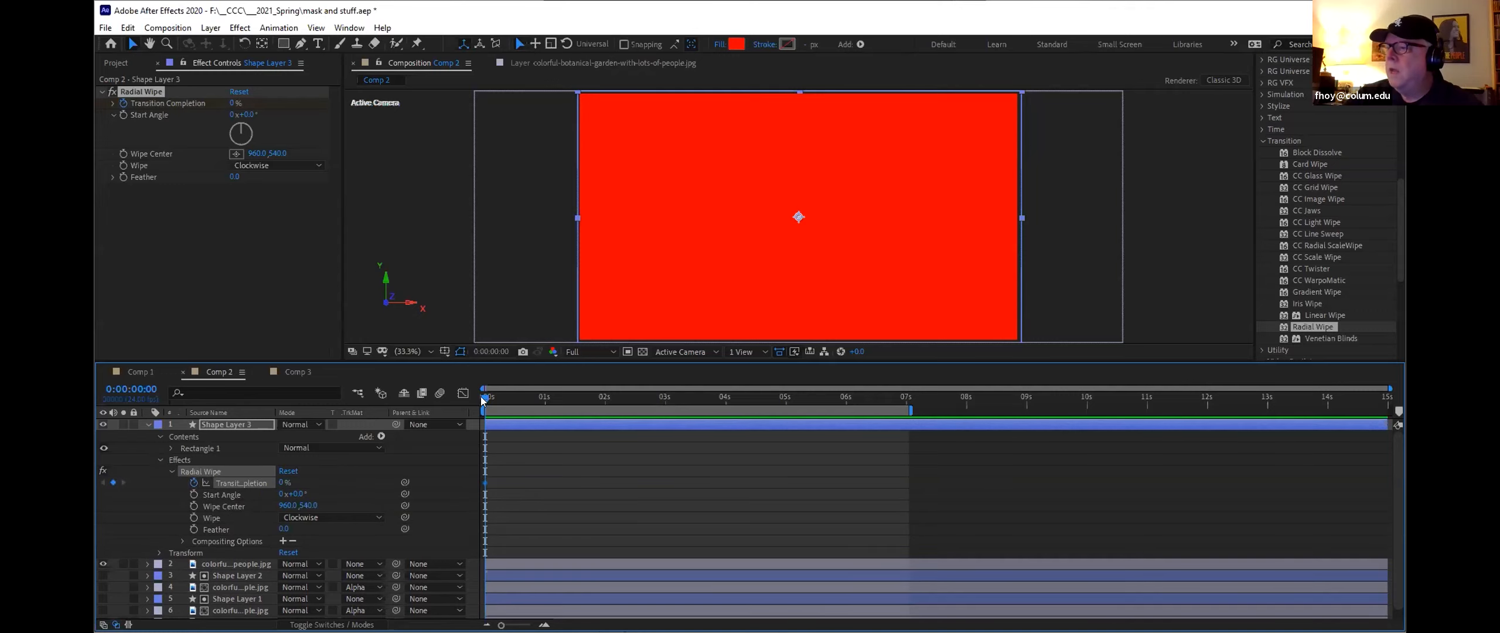
{"action": "left_click_drag", "start_coordinate": [482, 396], "coordinate": [663, 411]}
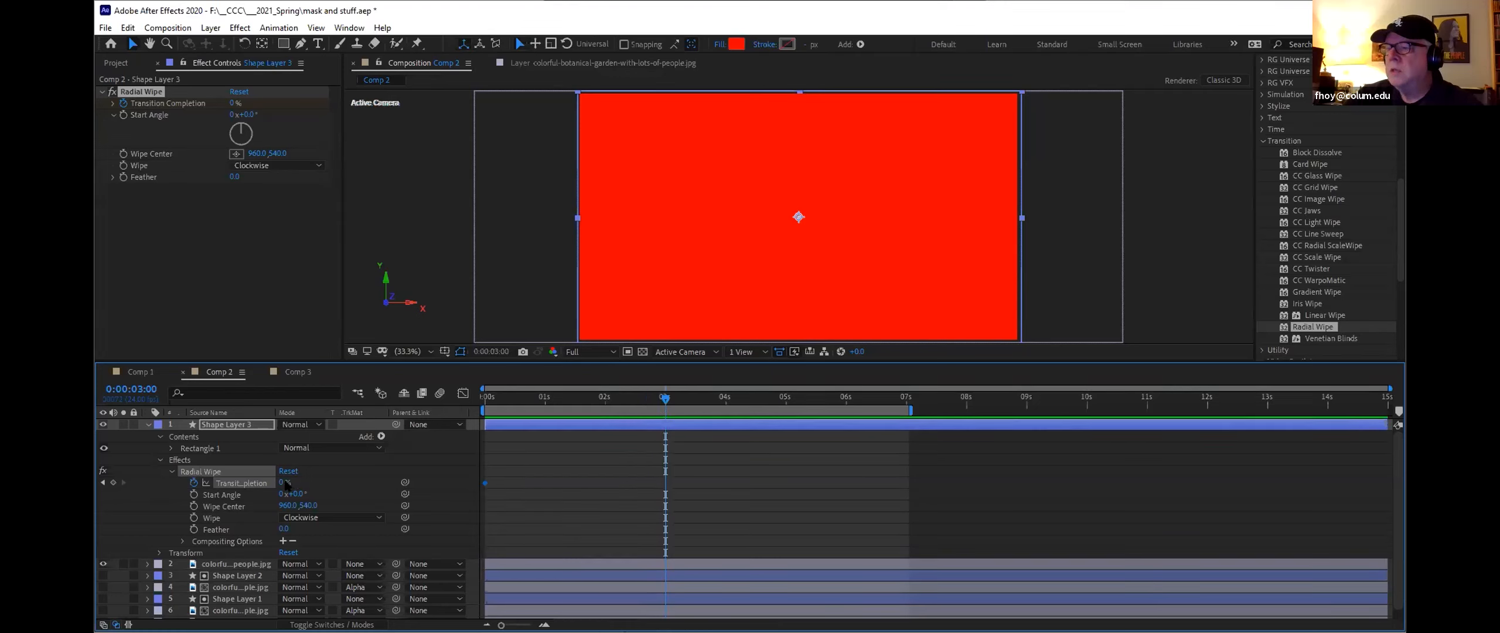
{"action": "left_click_drag", "start_coordinate": [285, 482], "coordinate": [513, 482]}
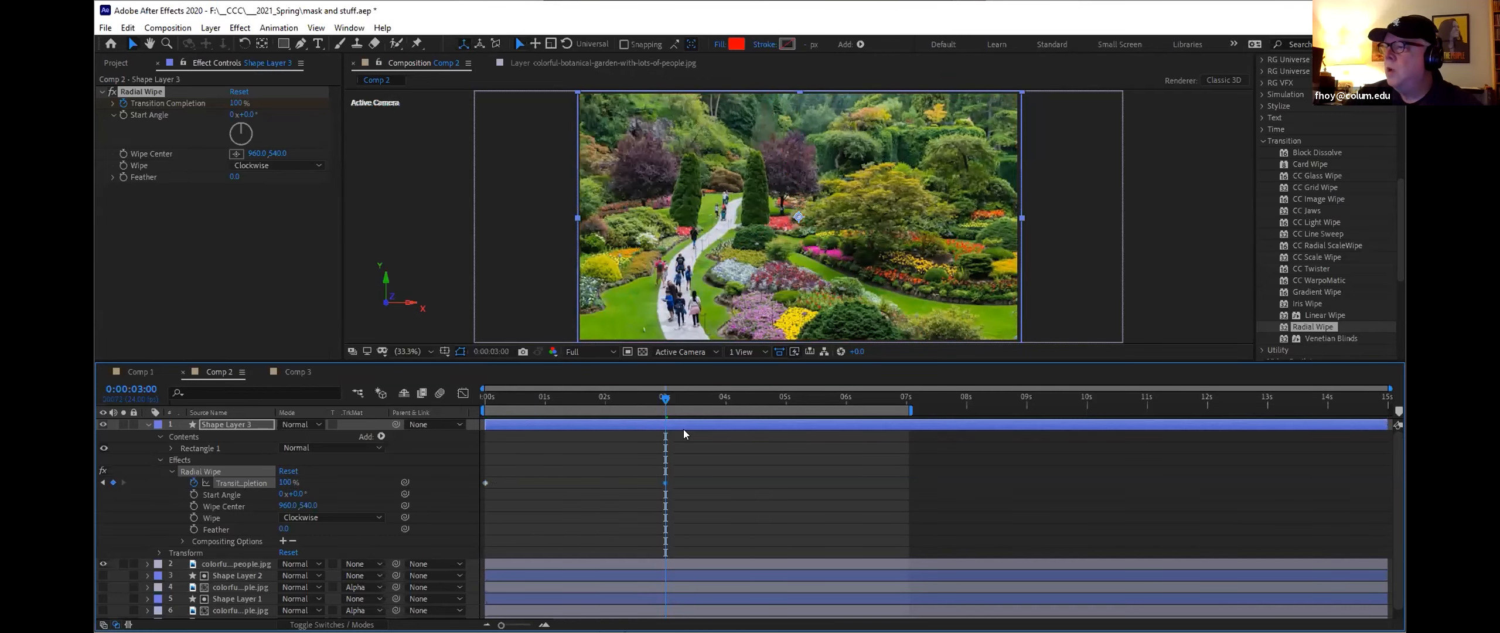
{"action": "left_click_drag", "start_coordinate": [663, 396], "coordinate": [384, 408]}
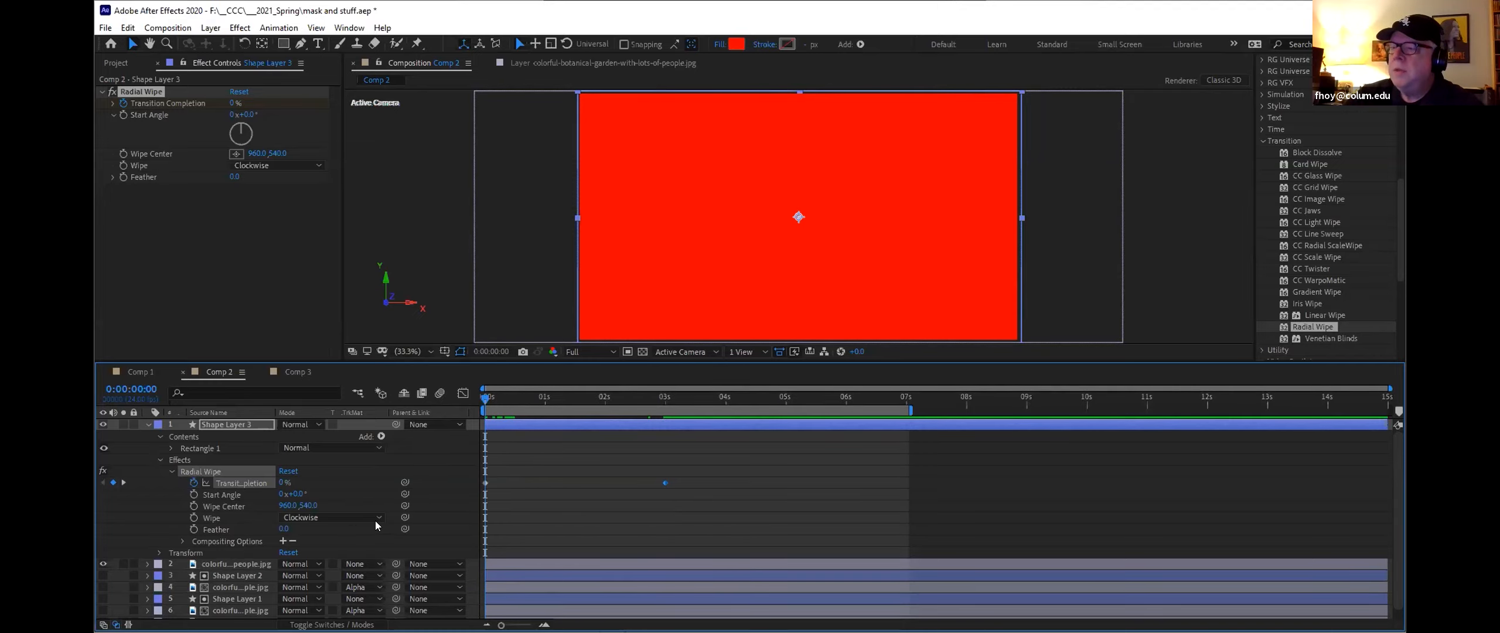
Step: Set the top garden image's track matte to Alpha Inverted Matte "Shape Layer 3"
{"action": "scroll", "coordinate": [354, 522], "scroll_direction": "down", "scroll_amount": 1}
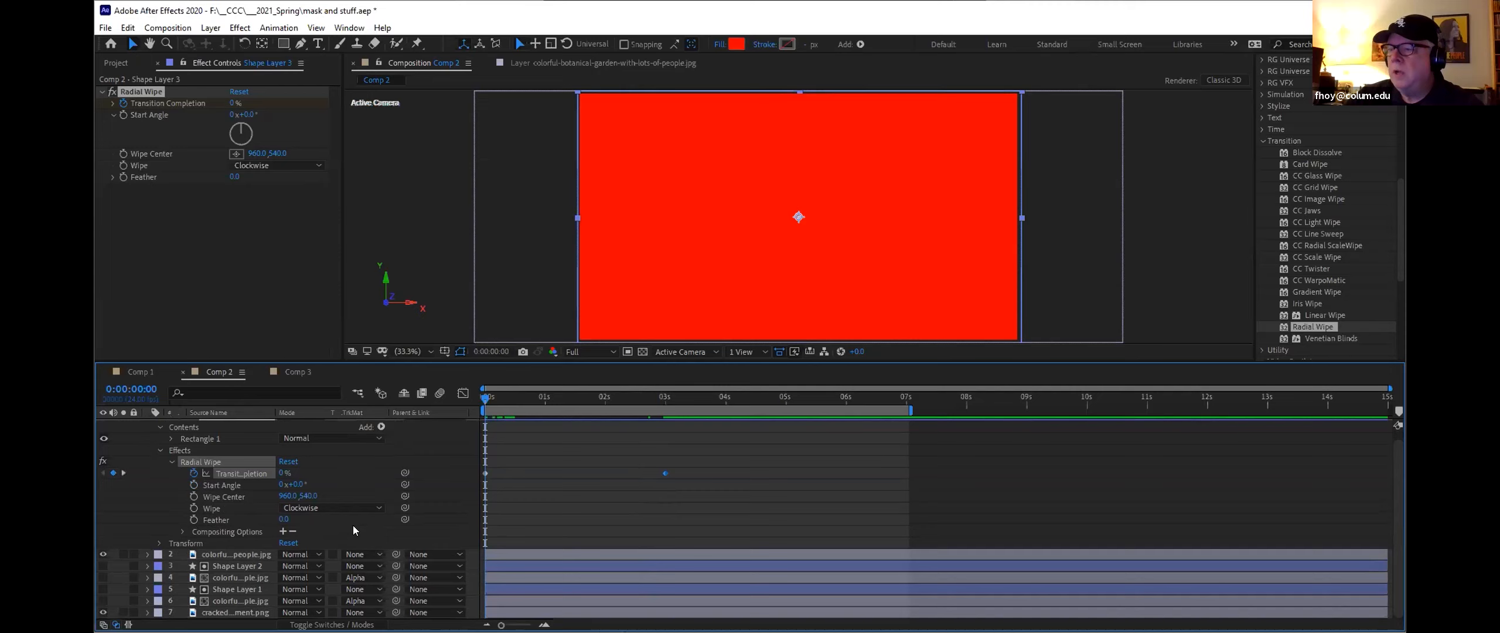
{"action": "left_click", "coordinate": [359, 555]}
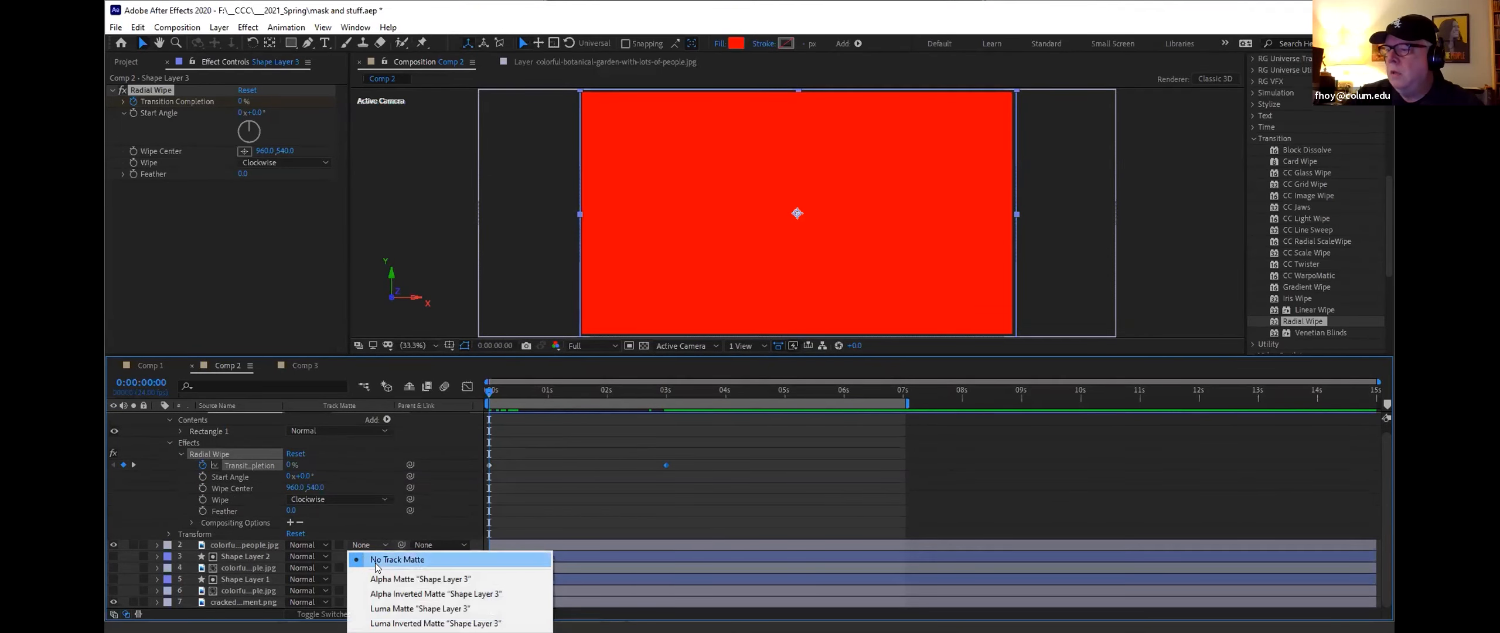
{"action": "left_click", "coordinate": [381, 593]}
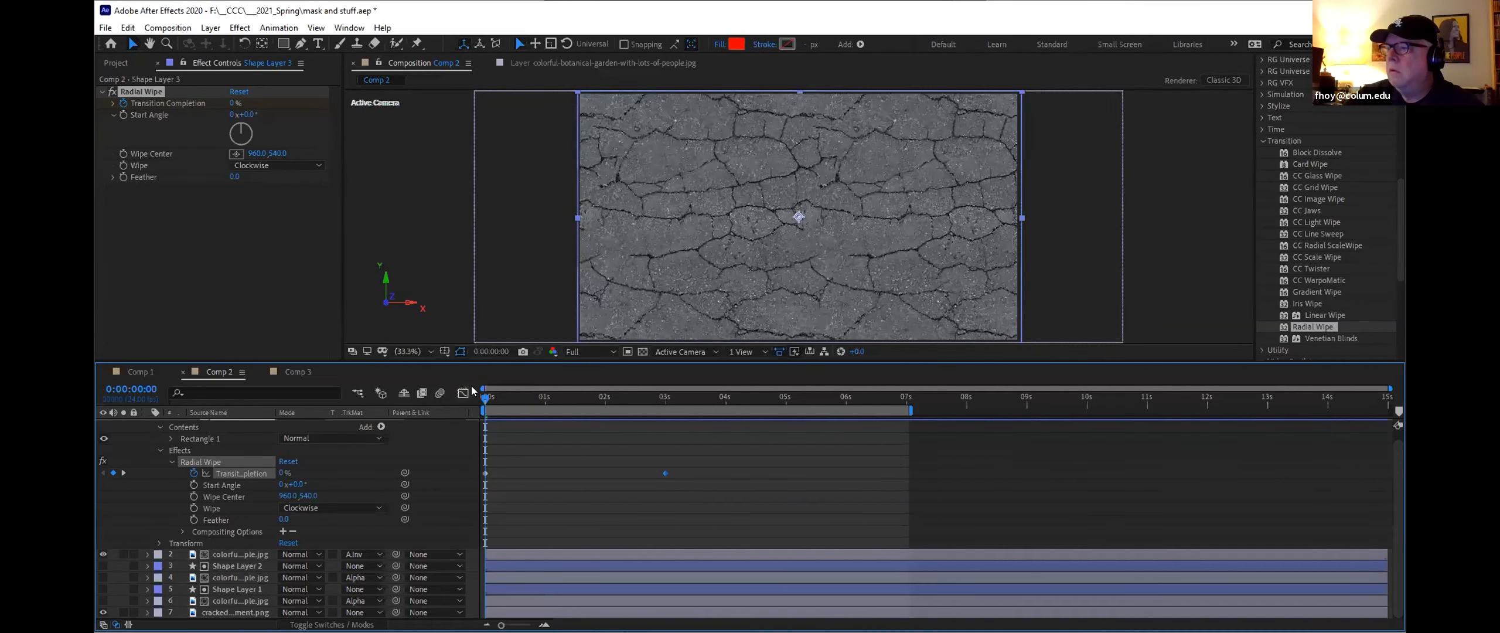
Step: Set the work area end at 4 seconds and preview the radial wipe animation from the start
{"action": "left_click_drag", "start_coordinate": [483, 400], "coordinate": [446, 396]}
{"action": "key", "text": "n"}
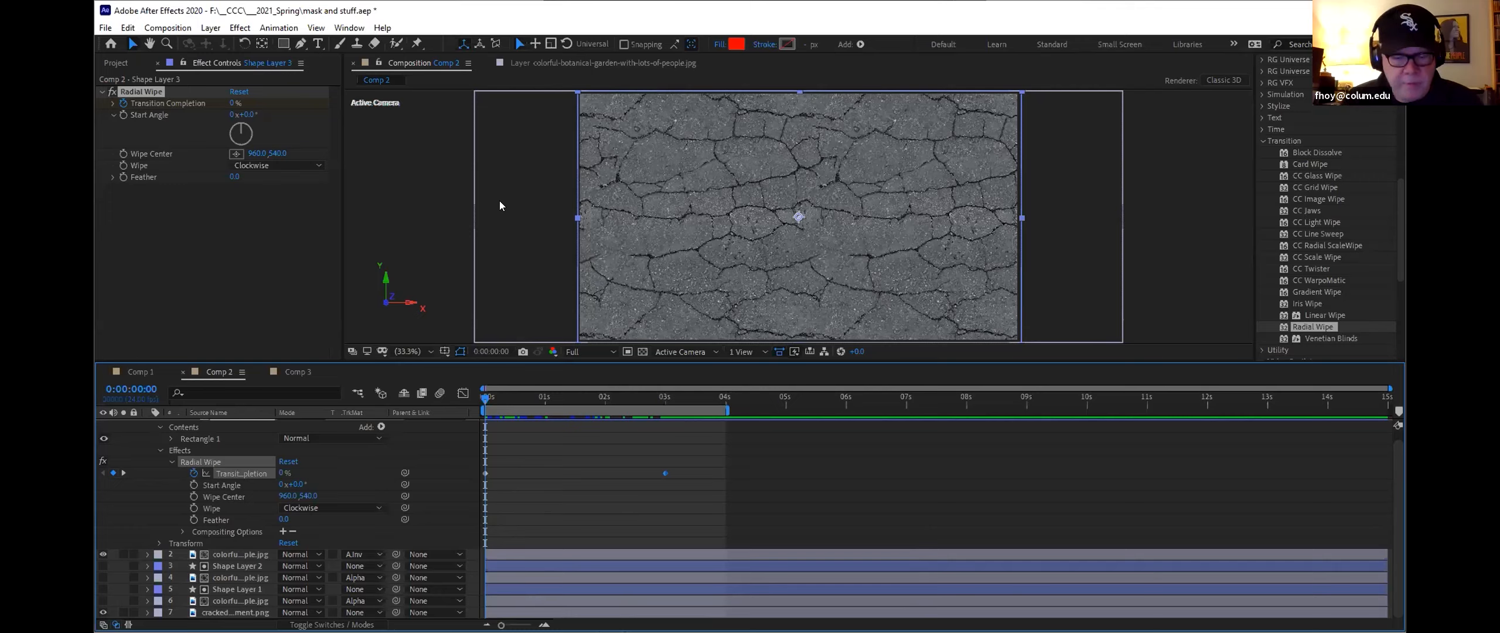
{"action": "key", "text": "space"}
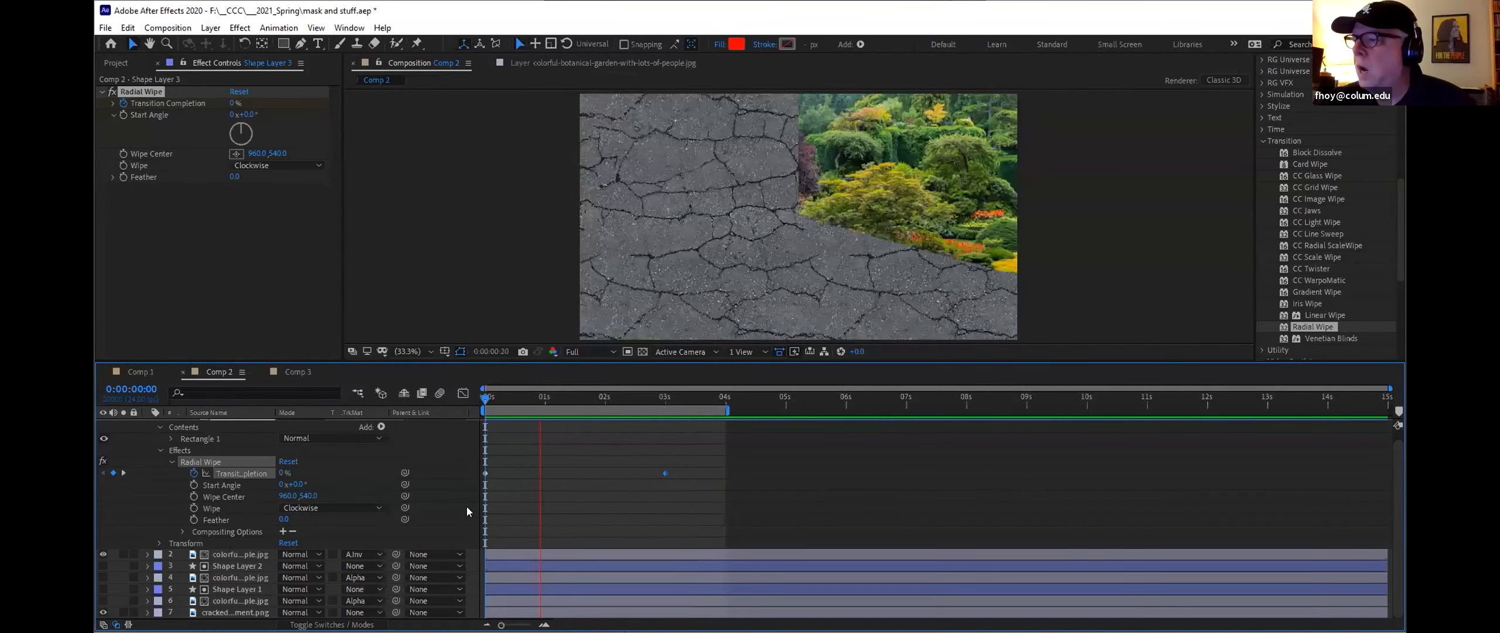
{"action": "key", "text": "space"}
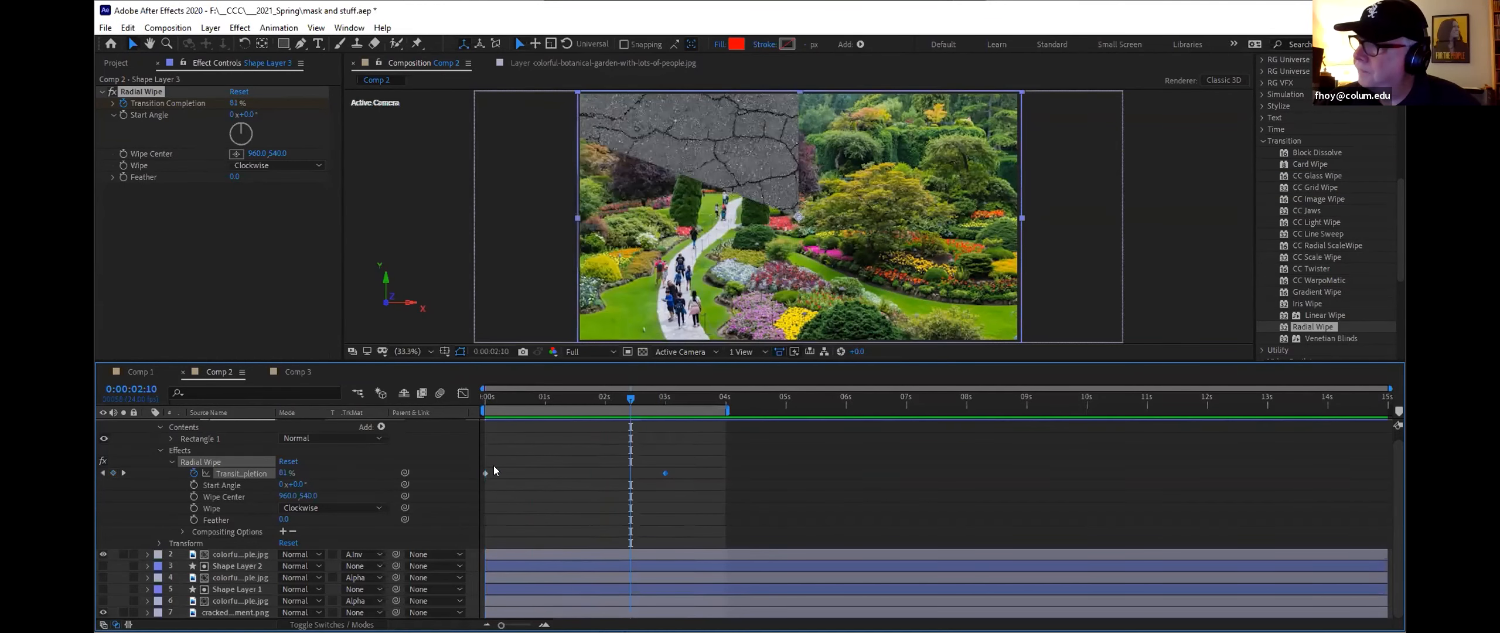
{"action": "left_click_drag", "start_coordinate": [626, 397], "coordinate": [463, 394]}
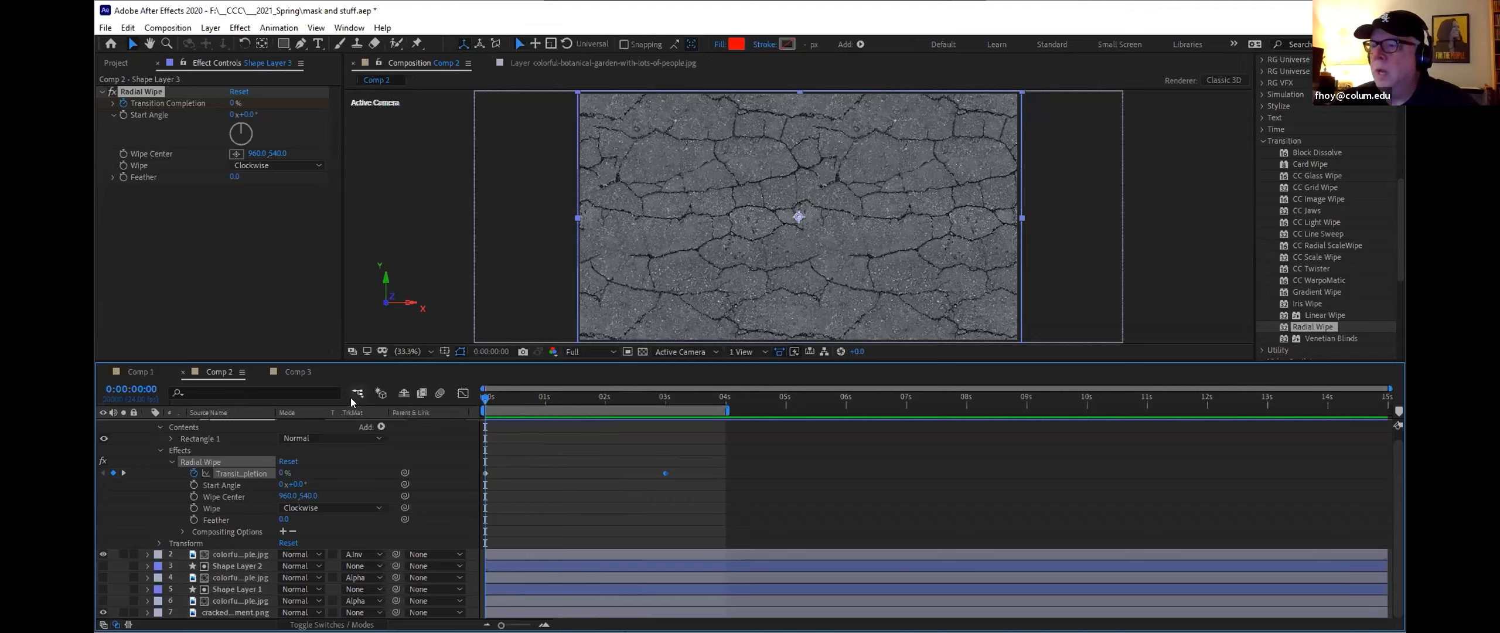
Step: Remove the track matte from the top garden image, setting it to No Track Matte
{"action": "scroll", "coordinate": [157, 430], "scroll_direction": "up", "scroll_amount": 1}
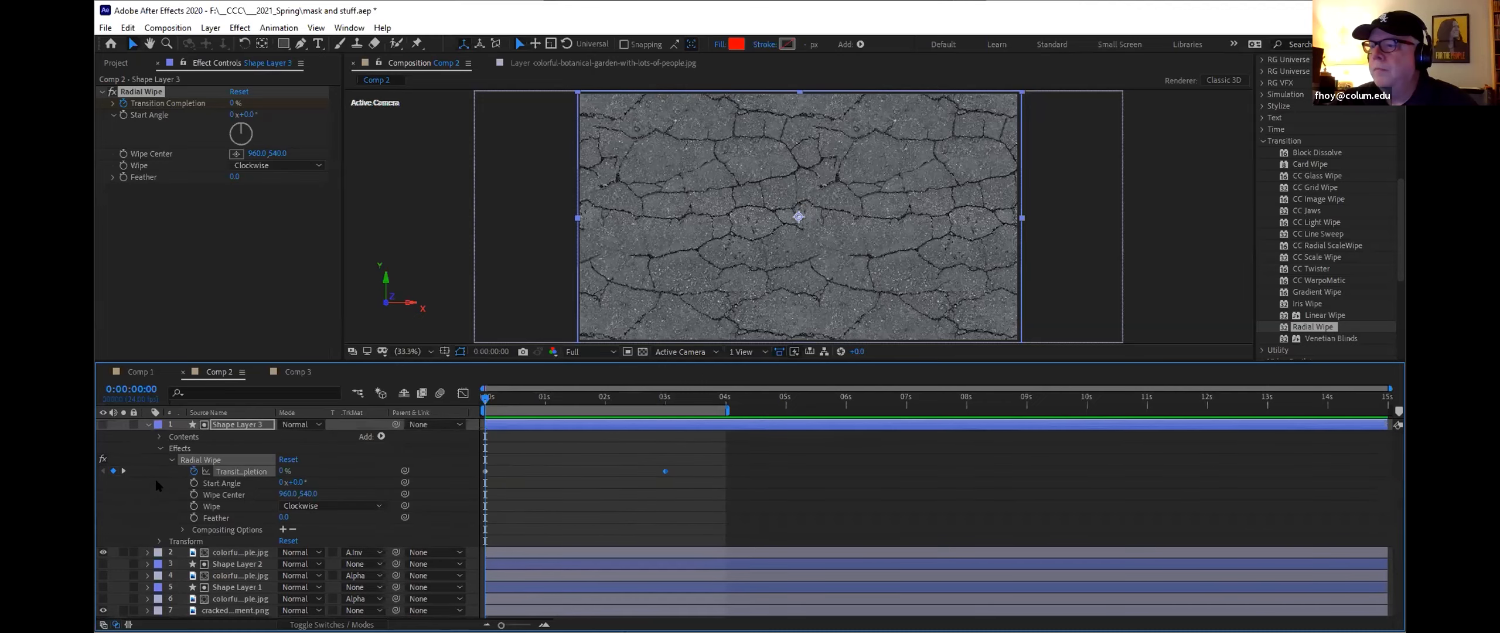
{"action": "left_click", "coordinate": [148, 424]}
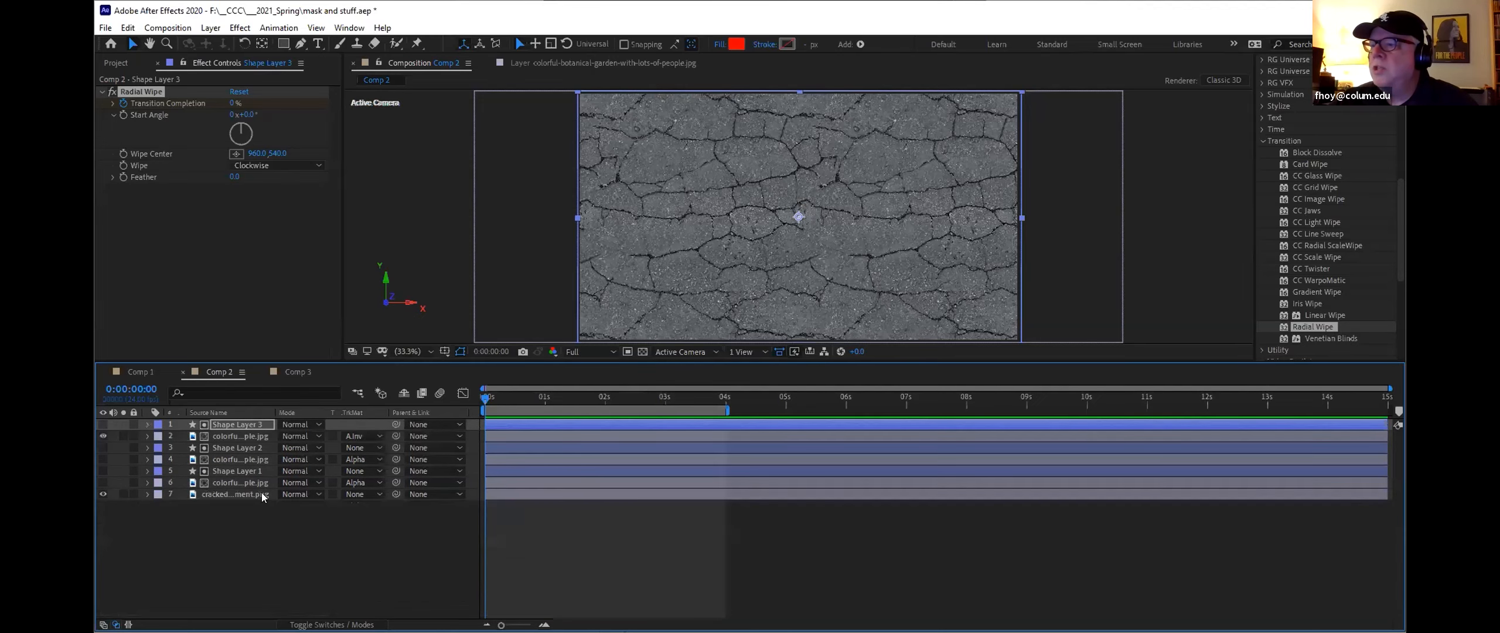
{"action": "left_click", "coordinate": [361, 439]}
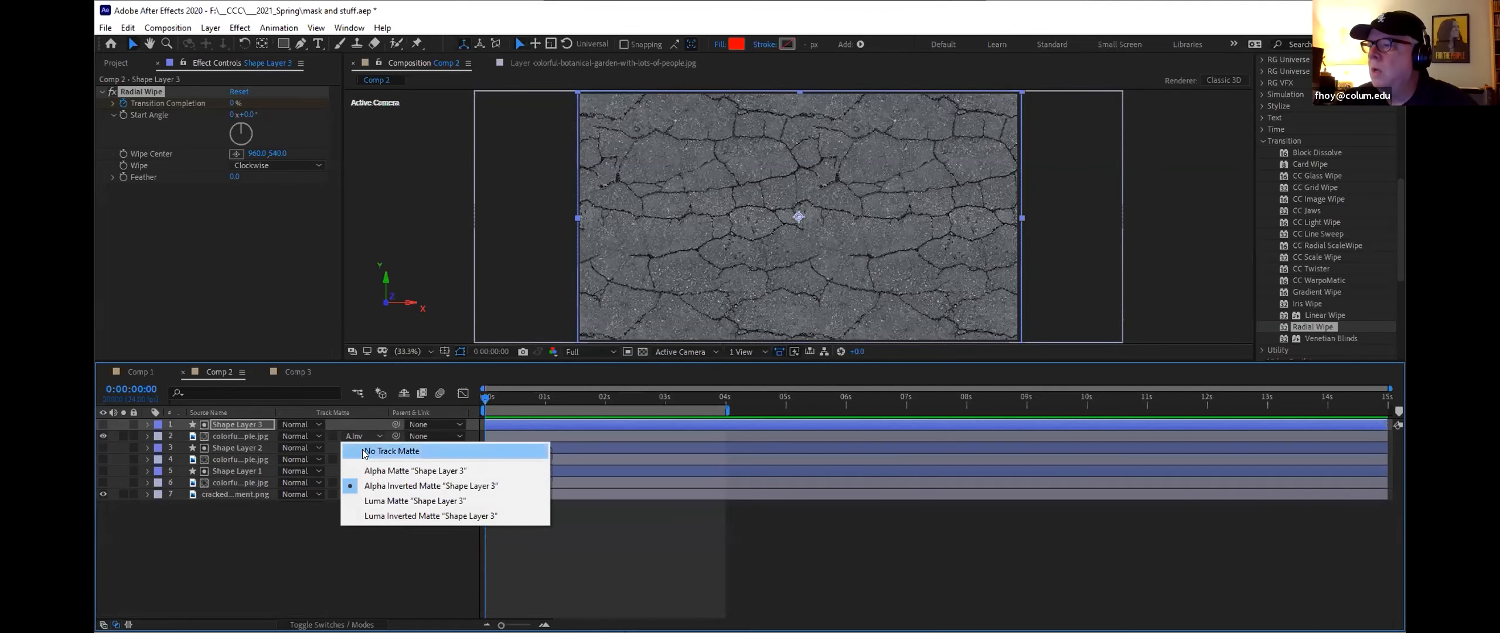
{"action": "left_click", "coordinate": [364, 451]}
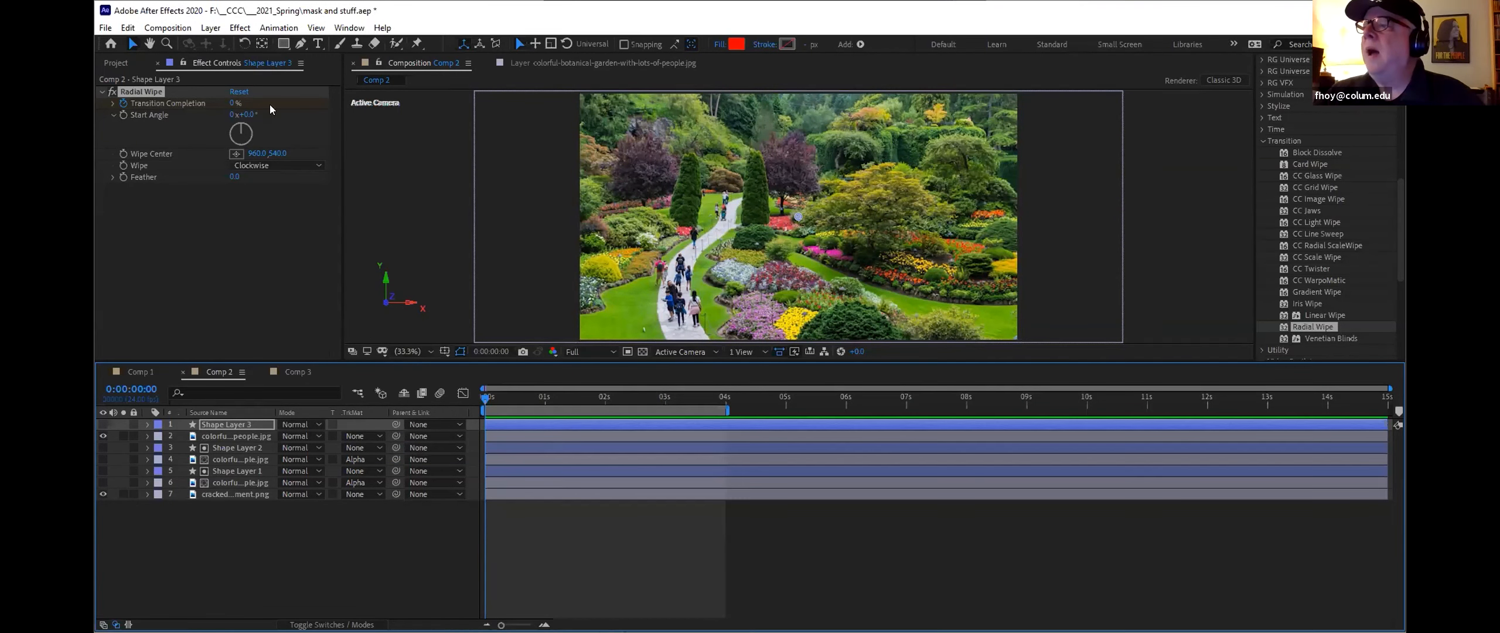
Step: Create a new shape layer with a red rectangle and move it just off the right edge of the frame
{"action": "right_click", "coordinate": [257, 559]}
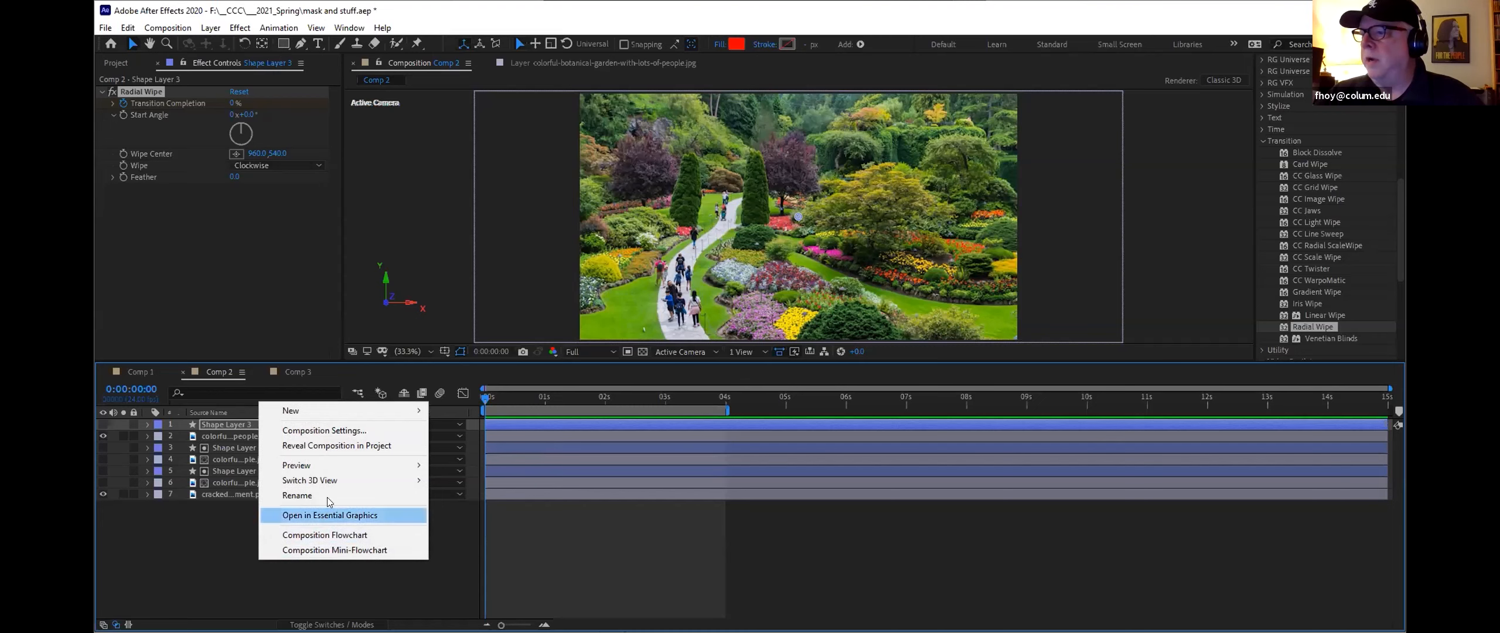
{"action": "mouse_move", "coordinate": [340, 406]}
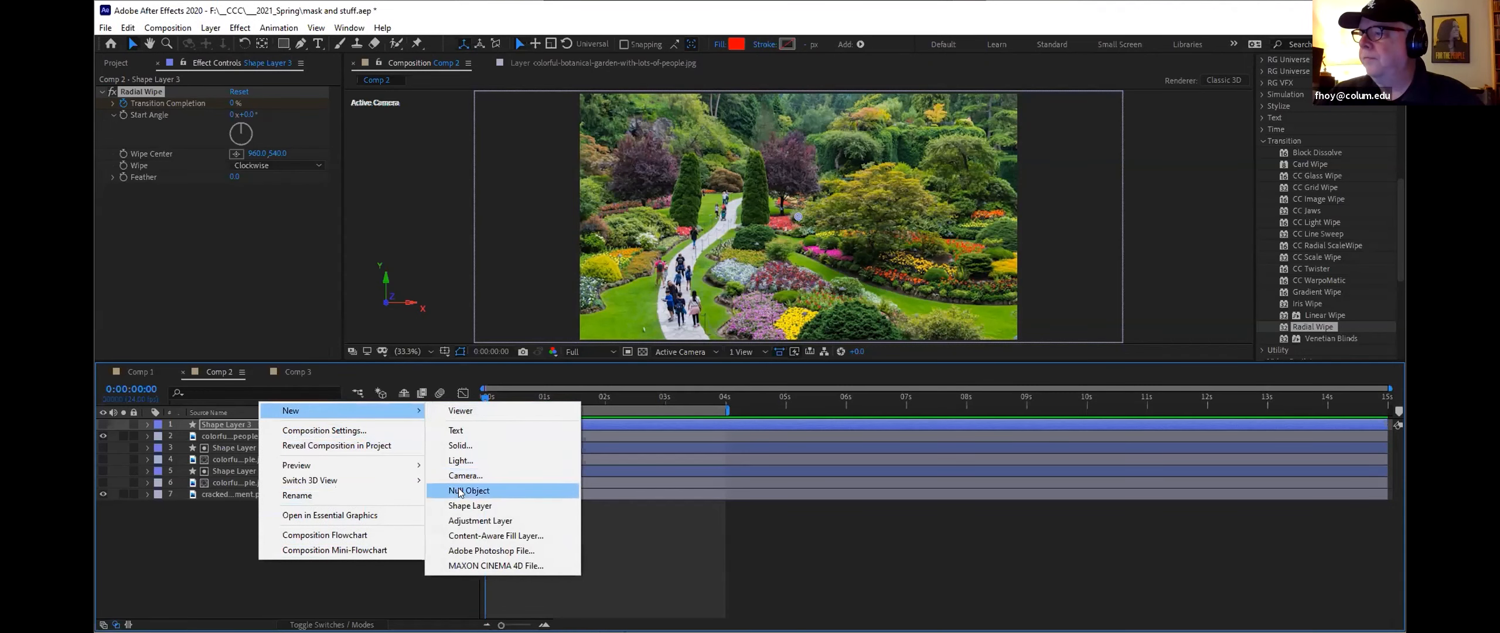
{"action": "left_click", "coordinate": [478, 505]}
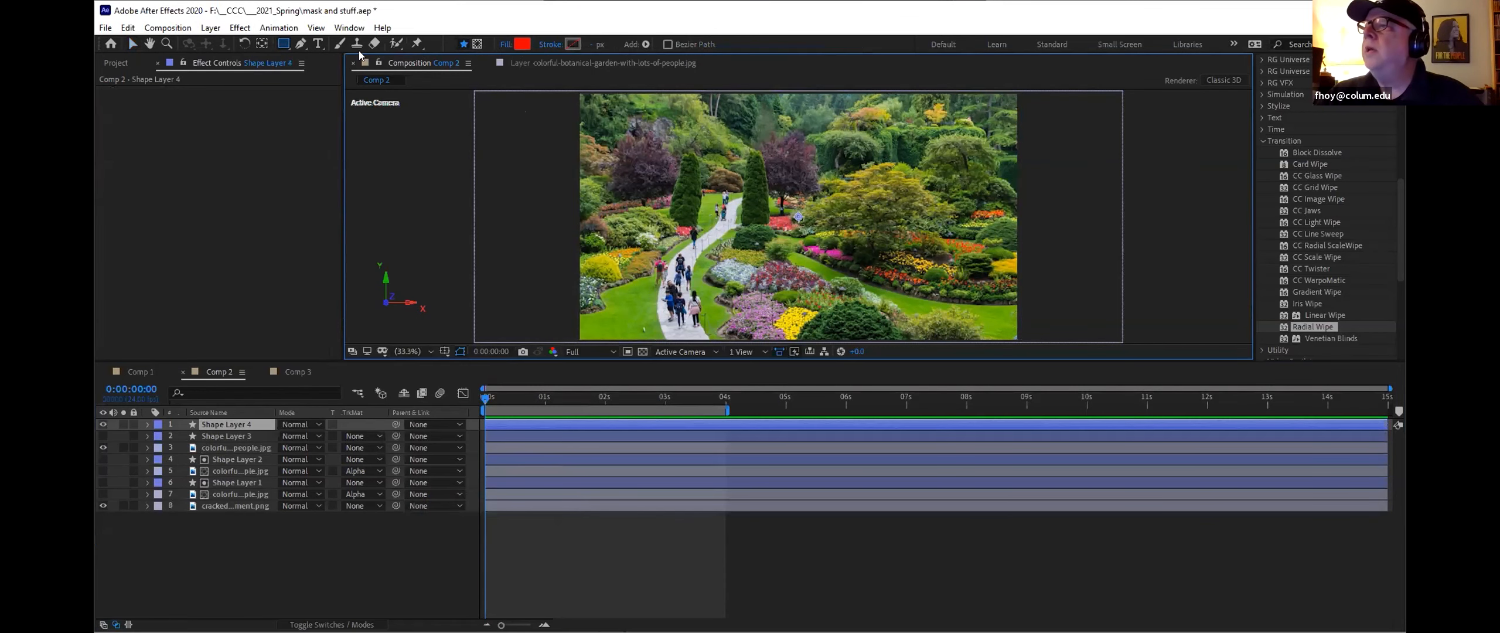
{"action": "left_click_drag", "start_coordinate": [875, 128], "coordinate": [1009, 239]}
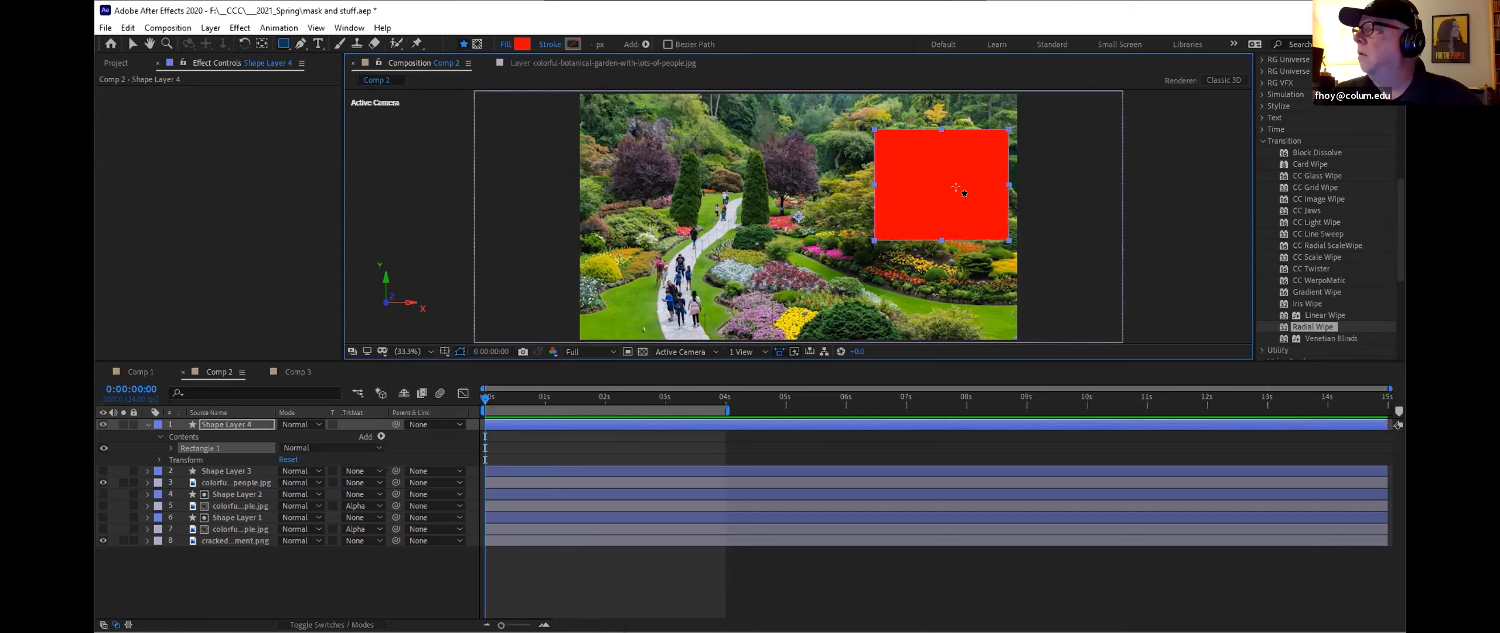
{"action": "left_click", "coordinate": [132, 44]}
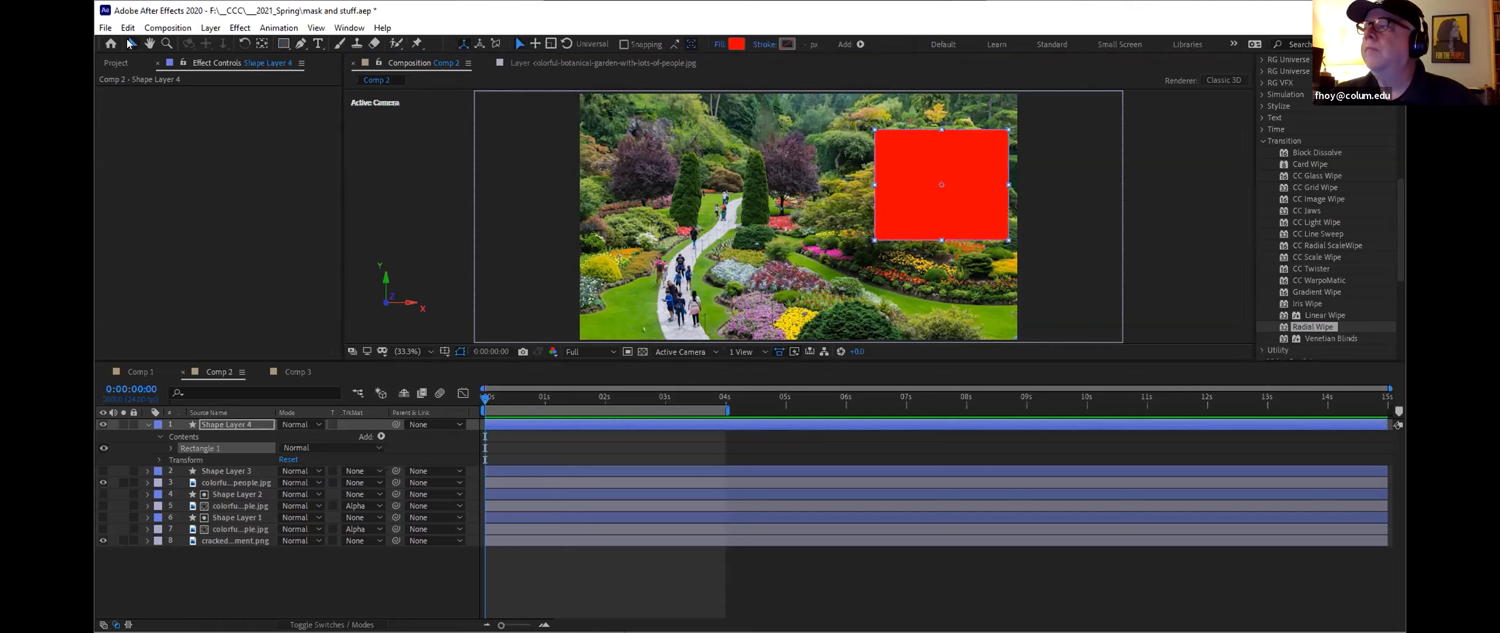
{"action": "left_click_drag", "start_coordinate": [899, 197], "coordinate": [1040, 186]}
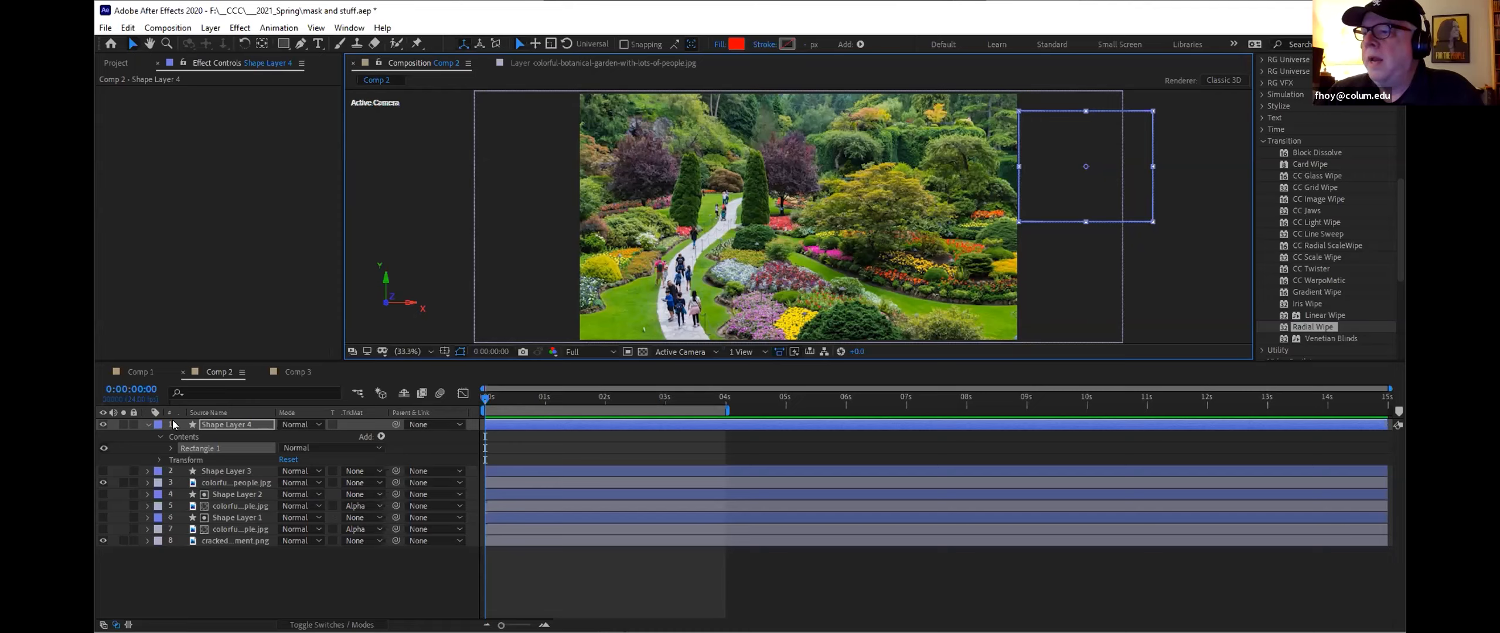
Step: Move Shape Layer 4 directly above the top garden image and set that image's track matte to Alpha Matte "Shape Layer 4"
{"action": "left_click_drag", "start_coordinate": [176, 424], "coordinate": [217, 487]}
{"action": "left_click", "coordinate": [212, 423]}
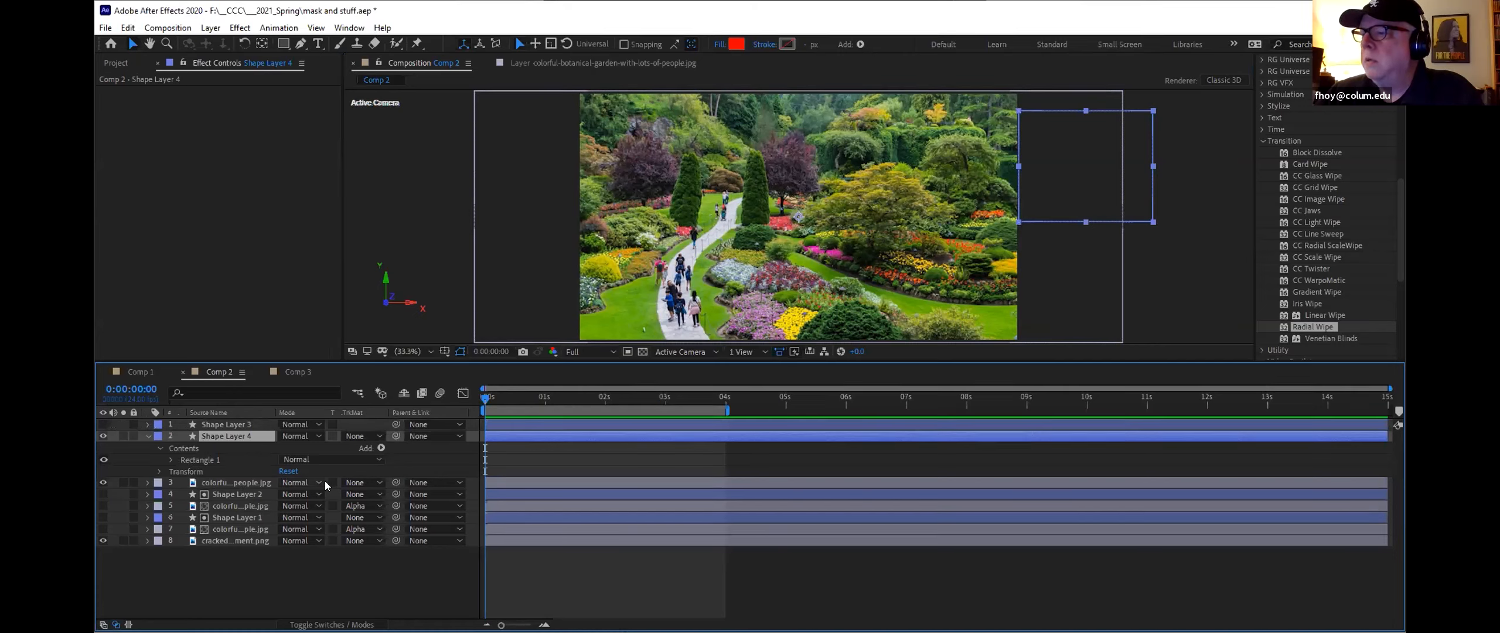
{"action": "left_click", "coordinate": [376, 487]}
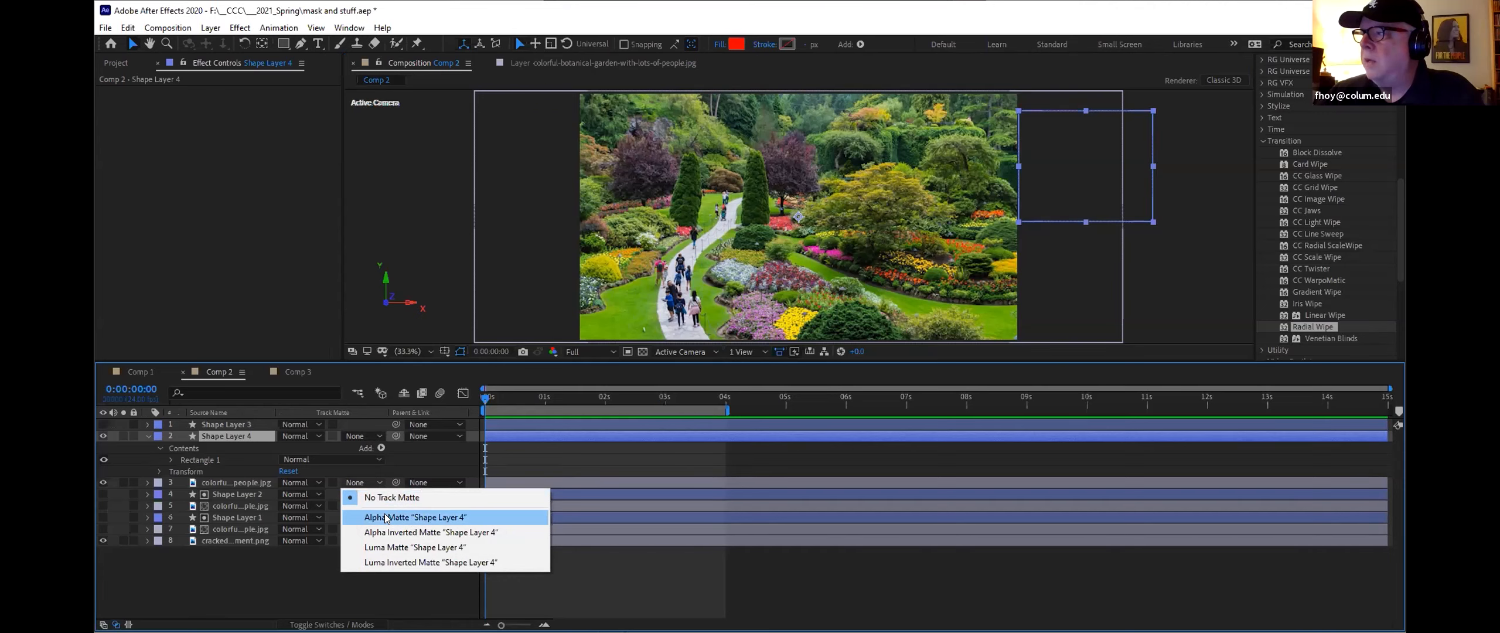
{"action": "left_click", "coordinate": [386, 517]}
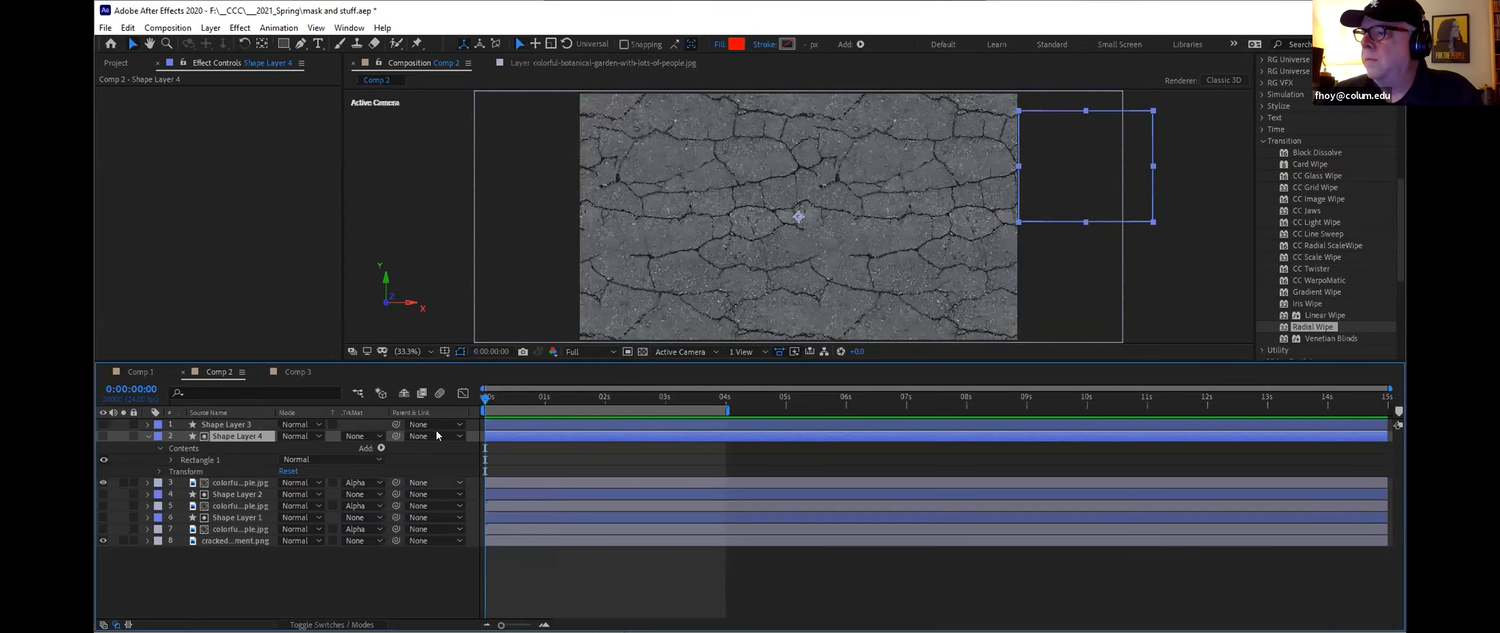
Step: Keyframe Shape Layer 4's Position at the start and at 2 seconds, sliding it left to -2520, 540
{"action": "left_click", "coordinate": [159, 472]}
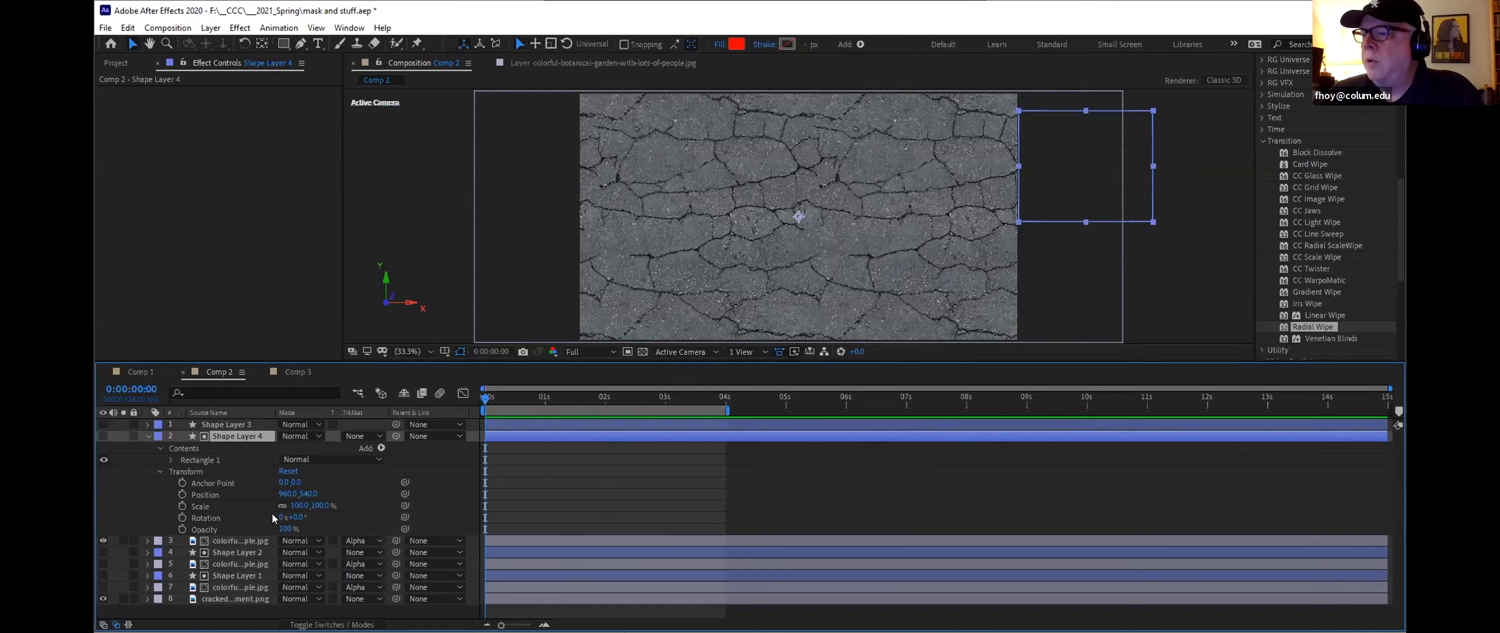
{"action": "left_click", "coordinate": [182, 494]}
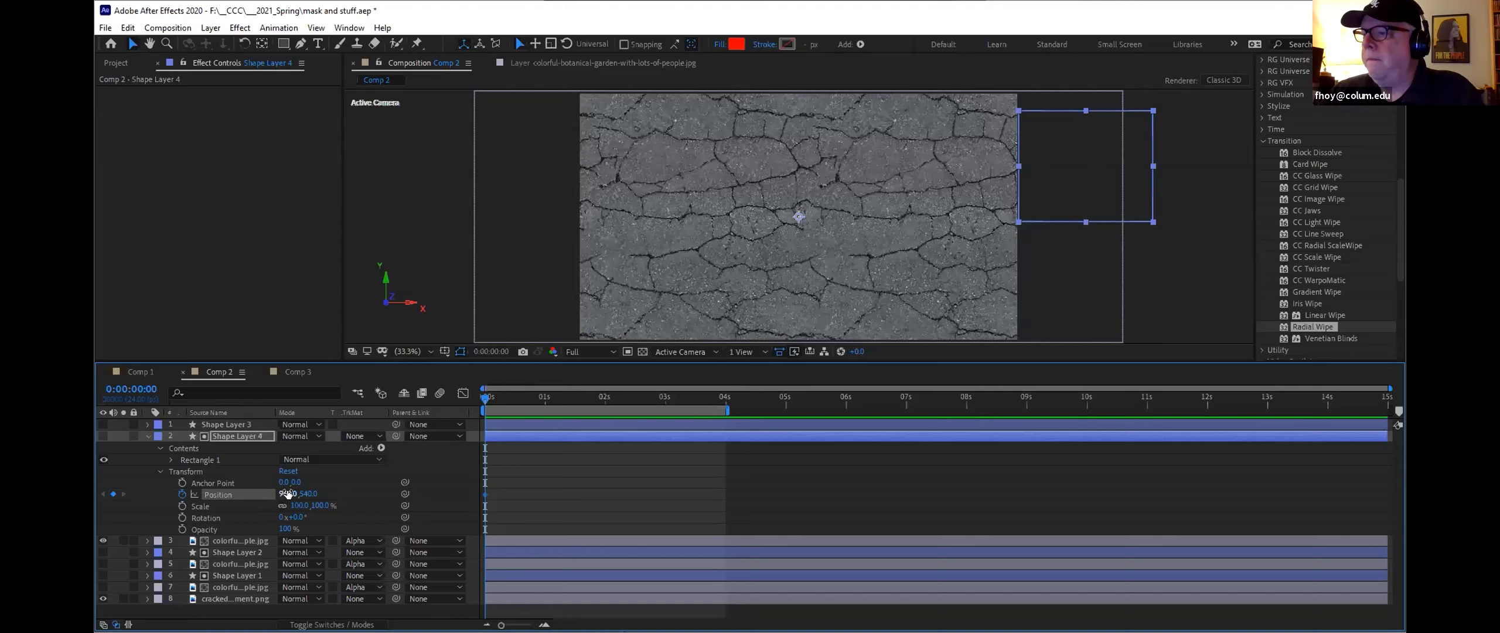
{"action": "left_click_drag", "start_coordinate": [485, 400], "coordinate": [605, 400]}
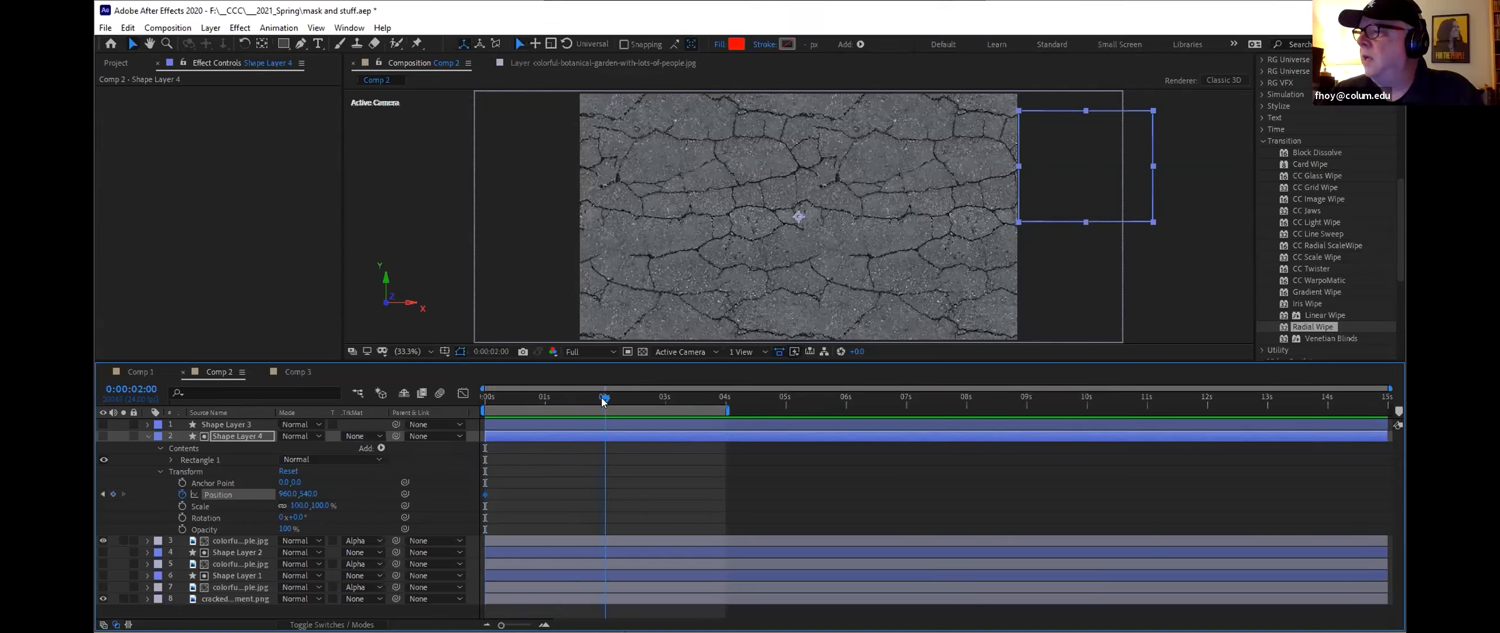
{"action": "left_click_drag", "start_coordinate": [290, 494], "coordinate": [51, 488]}
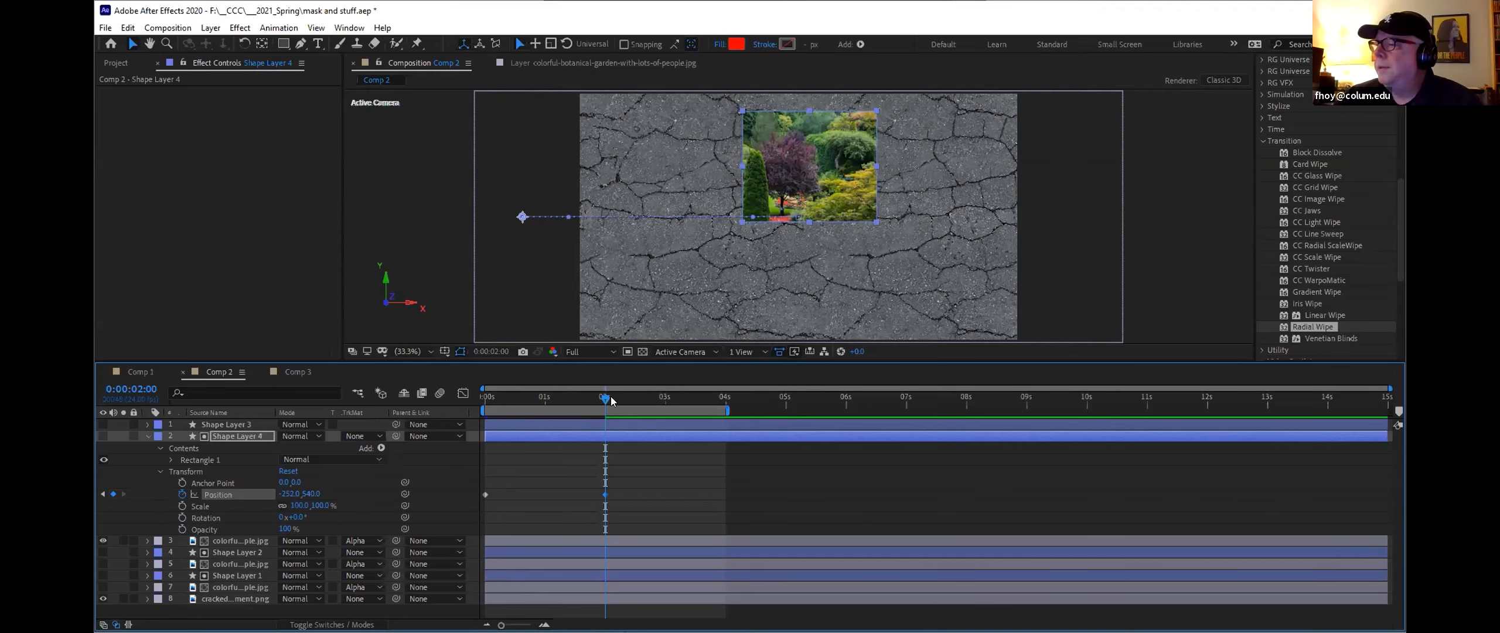
{"action": "left_click_drag", "start_coordinate": [608, 398], "coordinate": [605, 427]}
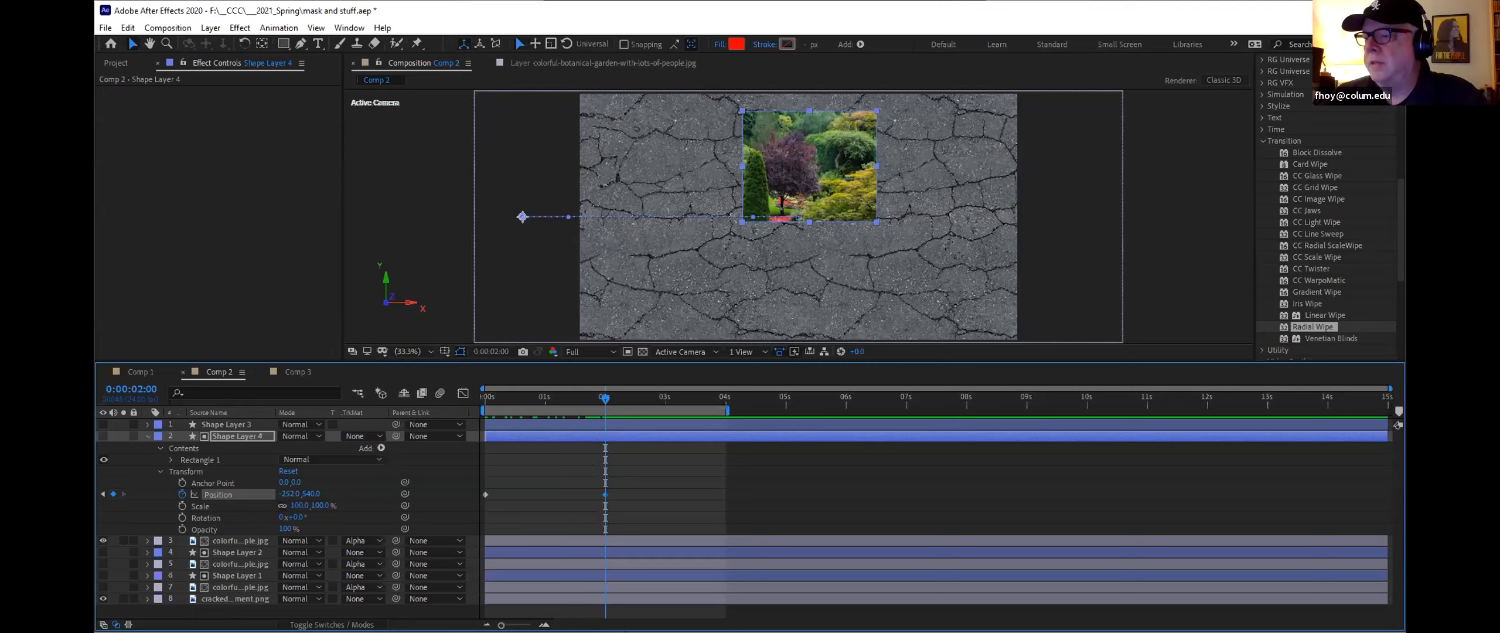
Step: Add a new null object to the composition at 2 seconds
{"action": "right_click", "coordinate": [233, 610]}
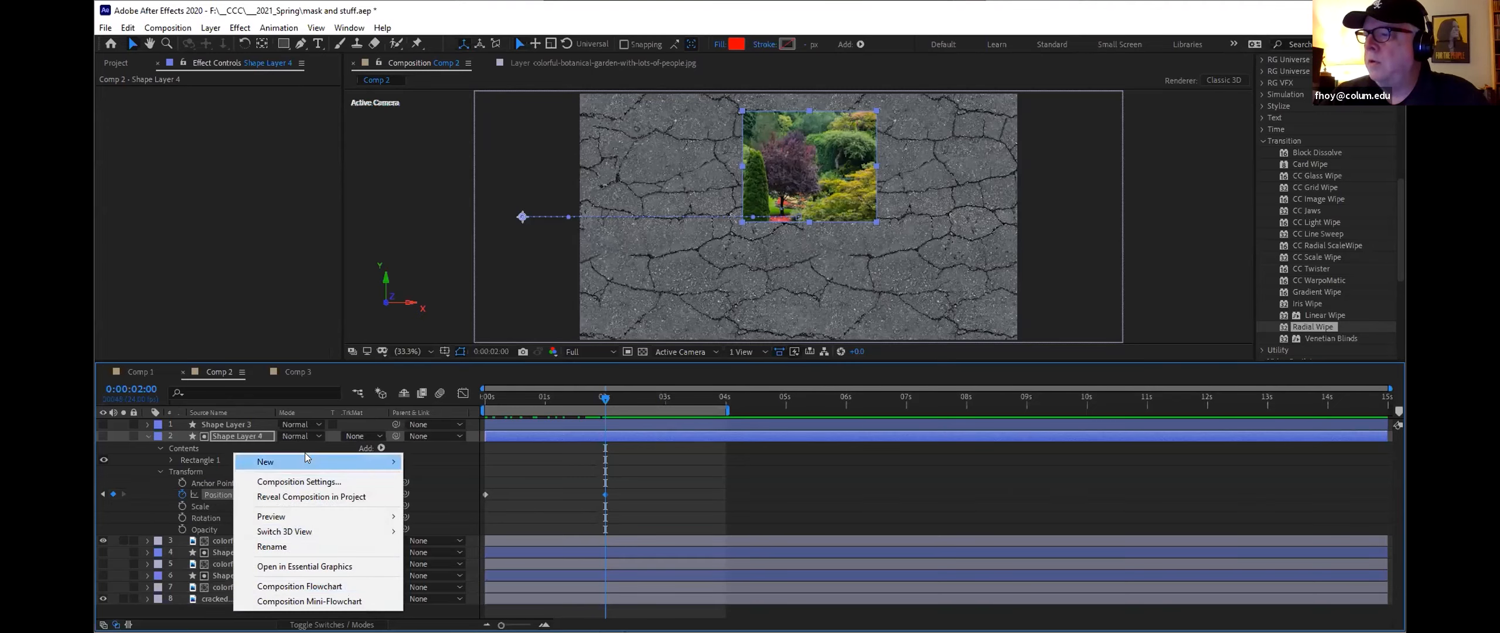
{"action": "mouse_move", "coordinate": [311, 460]}
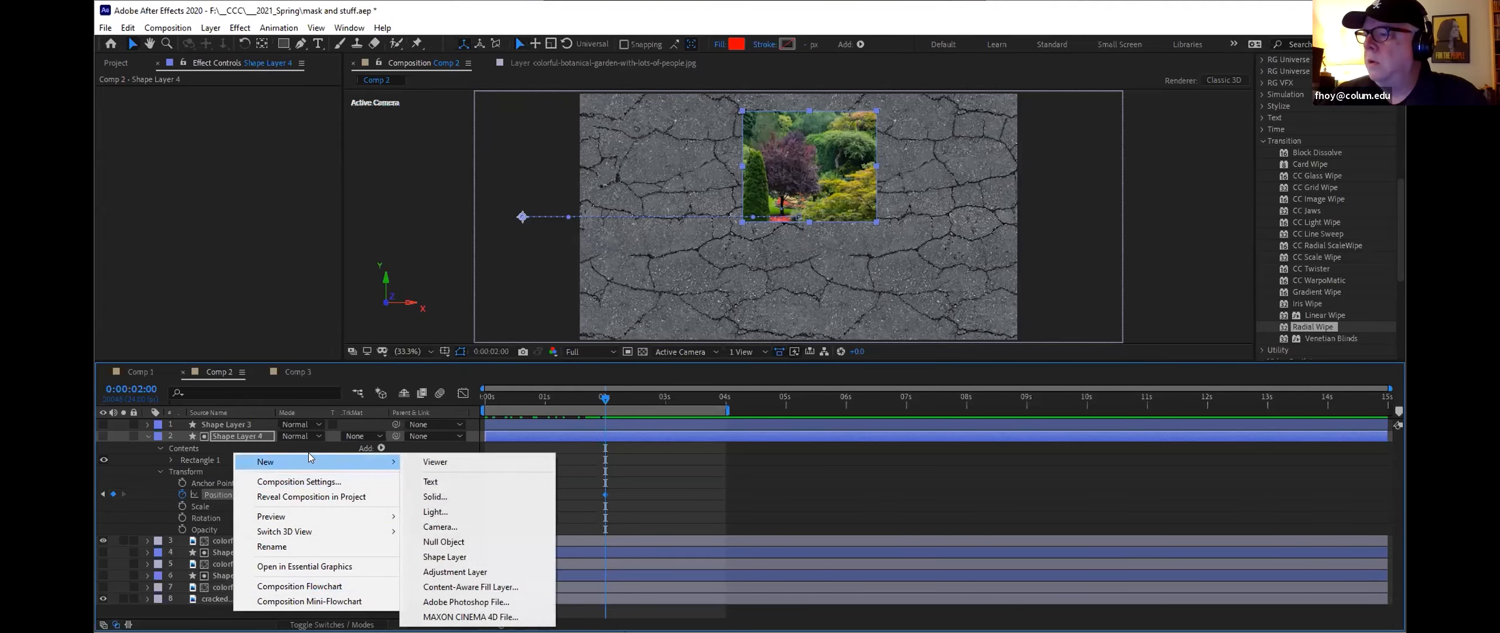
{"action": "left_click", "coordinate": [446, 544]}
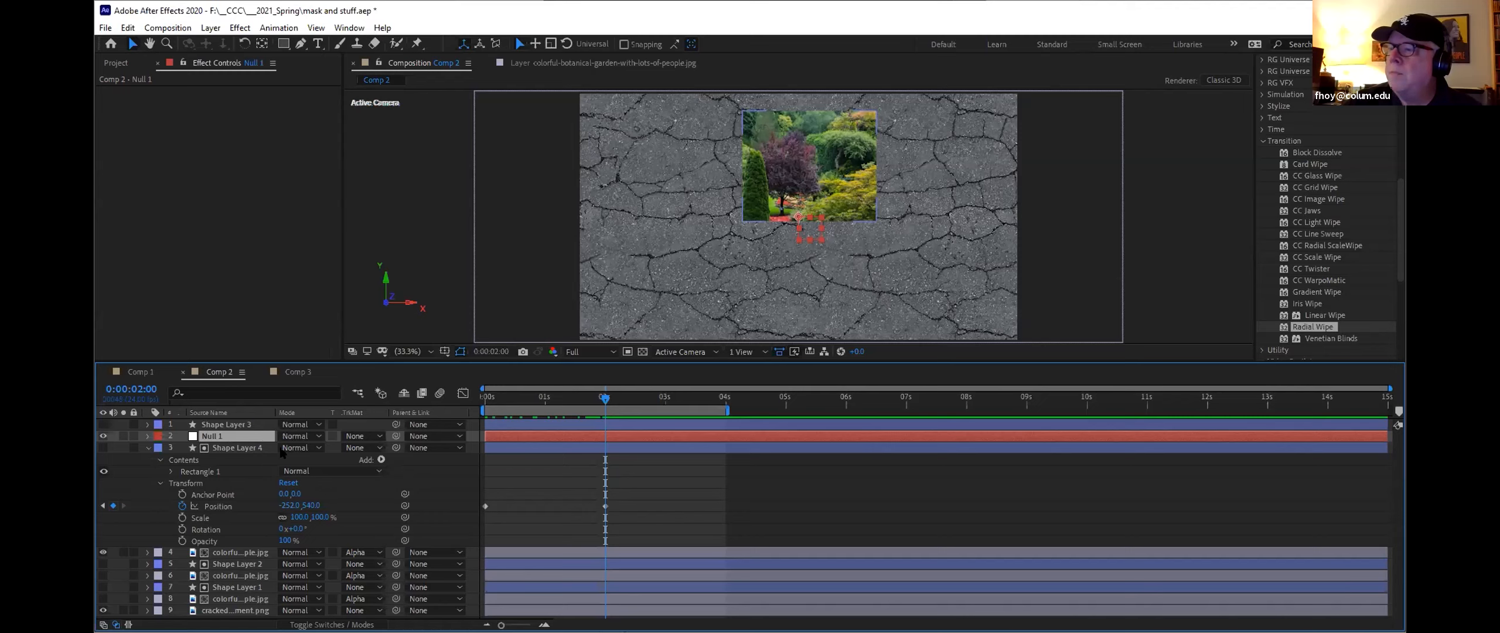
Step: Parent Shape Layer 4 and the top garden image to Null 1
{"action": "left_click", "coordinate": [452, 448]}
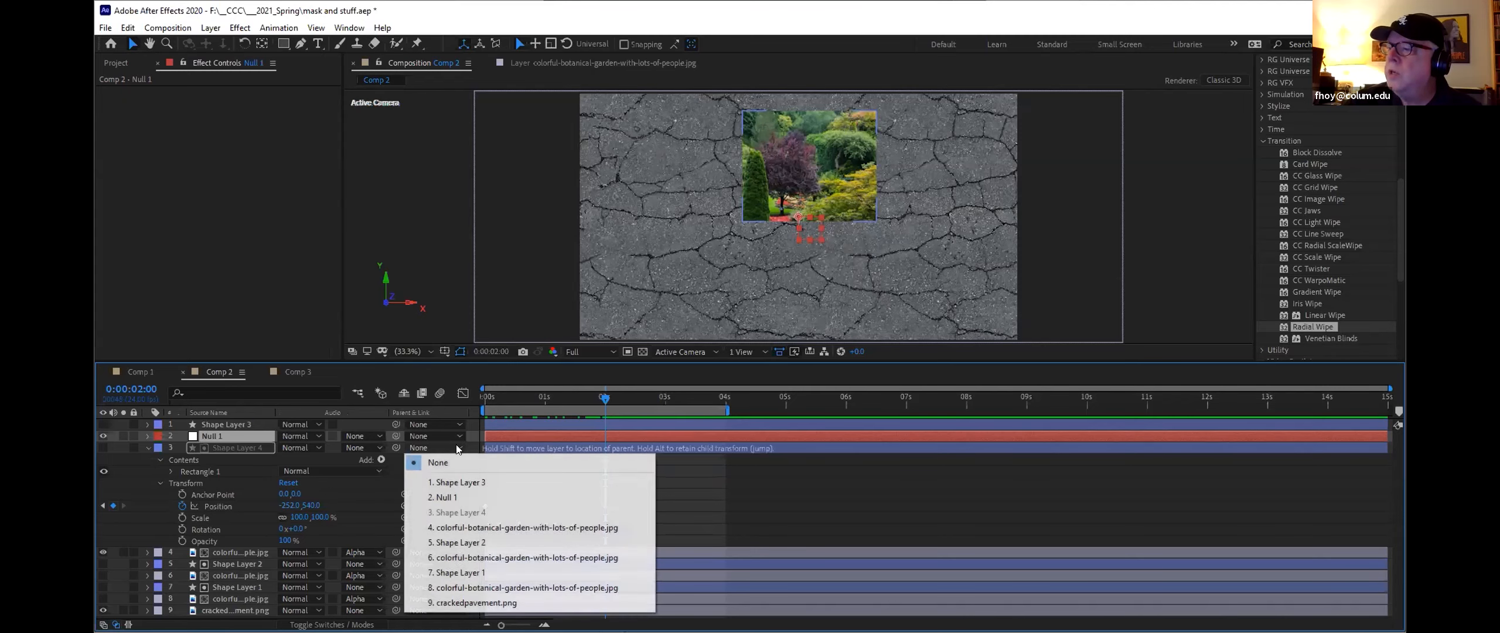
{"action": "left_click", "coordinate": [461, 497]}
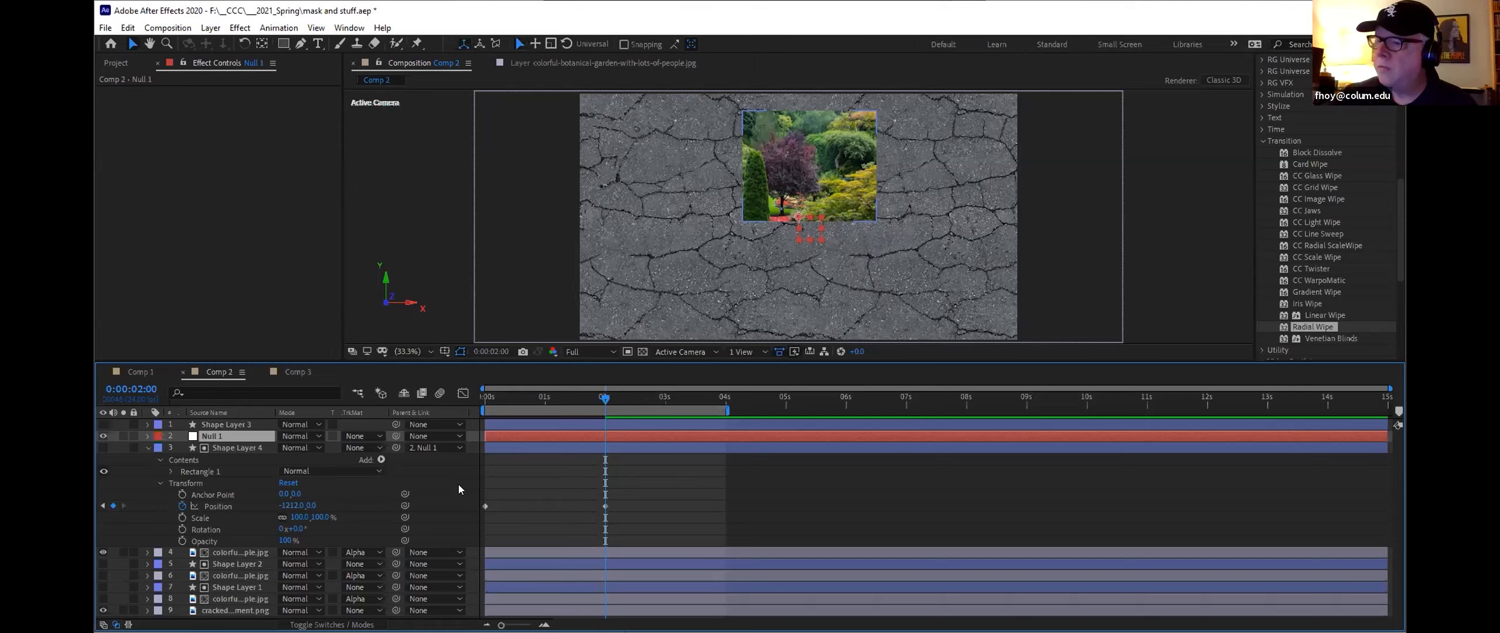
{"action": "left_click", "coordinate": [459, 554]}
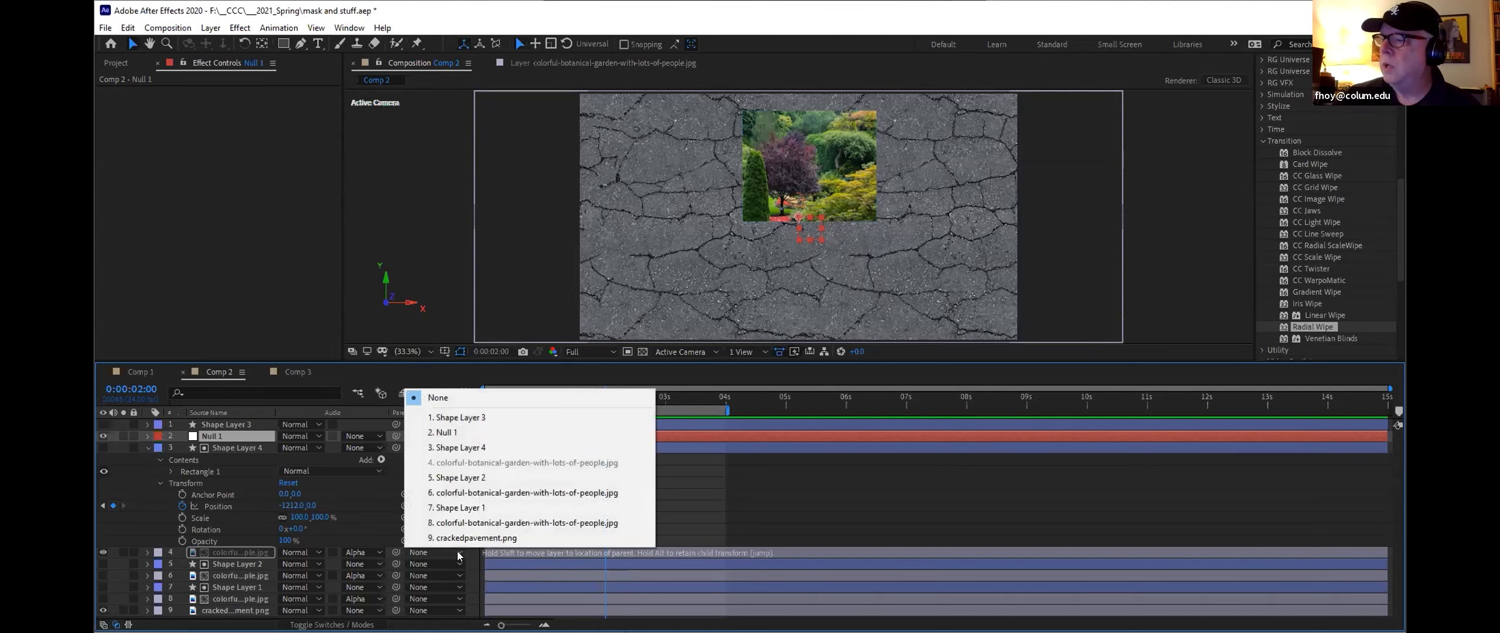
{"action": "left_click", "coordinate": [457, 434]}
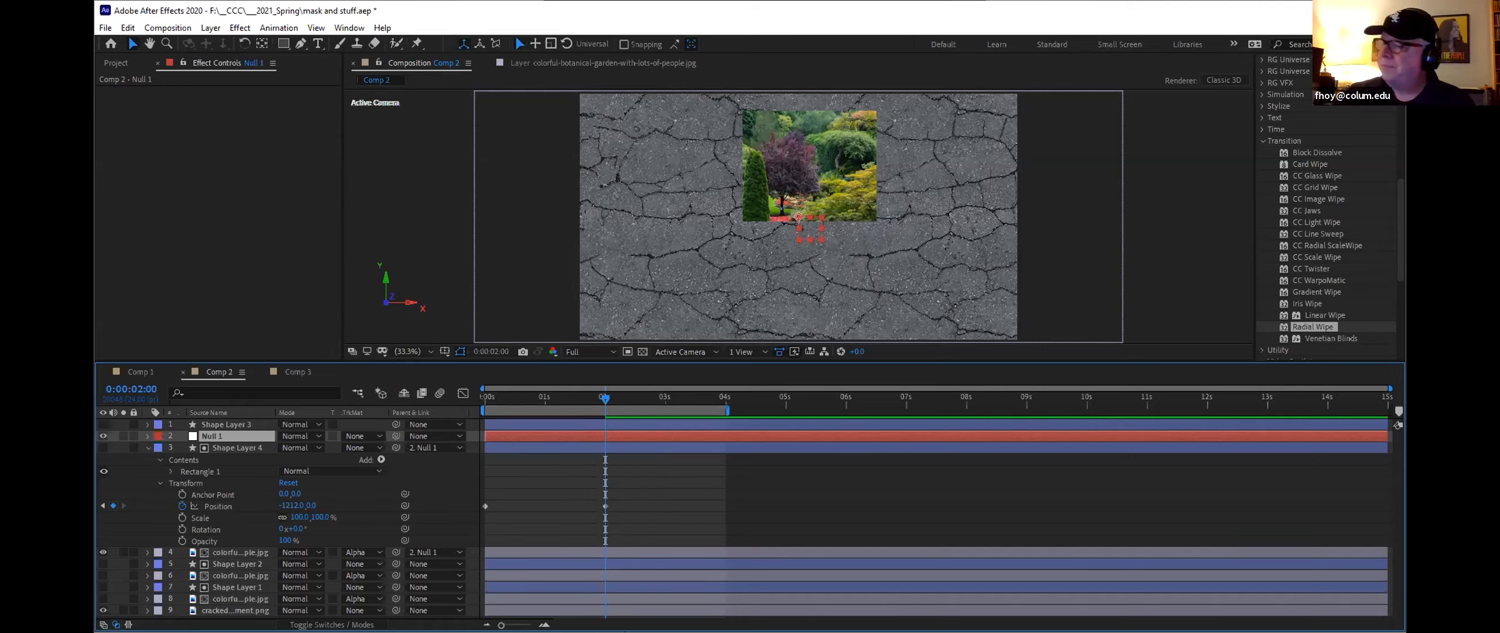
Step: Keyframe Null 1's Position at 2 seconds and at 4 seconds, moving it left to -1440, 540
{"action": "left_click", "coordinate": [148, 447]}
{"action": "left_click", "coordinate": [147, 436]}
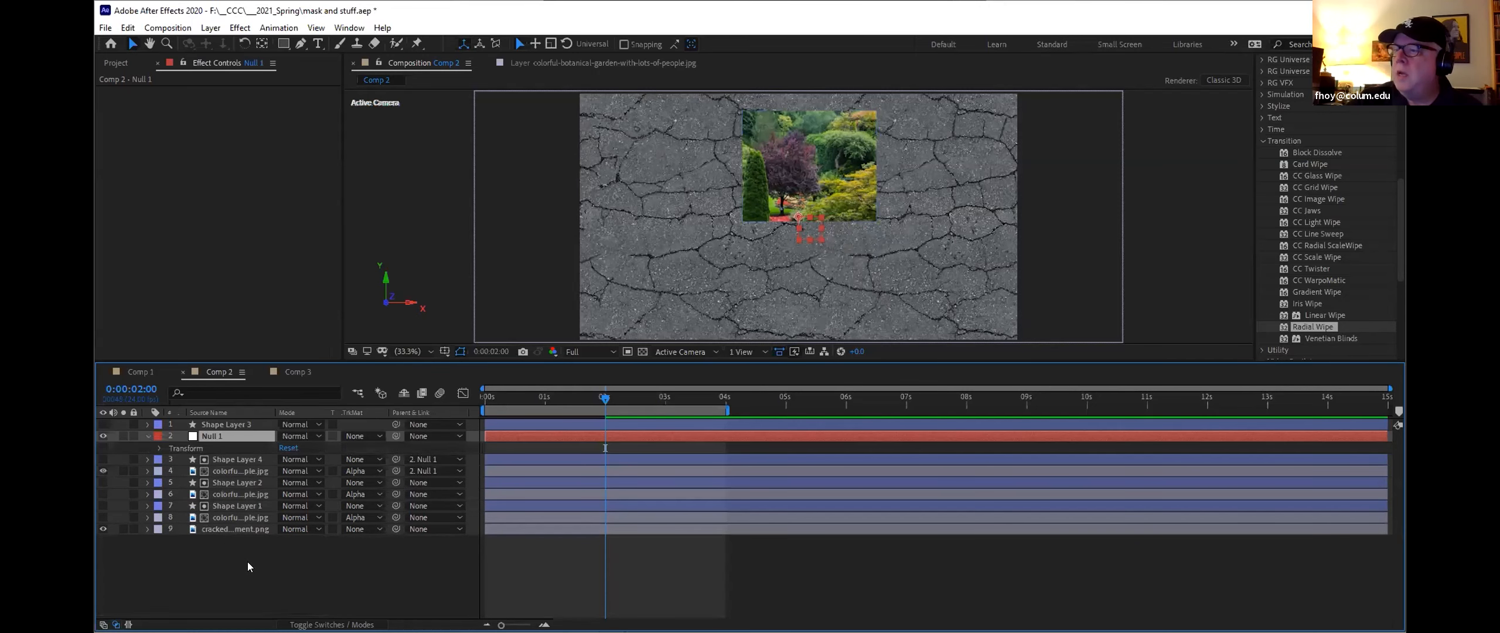
{"action": "left_click", "coordinate": [160, 448]}
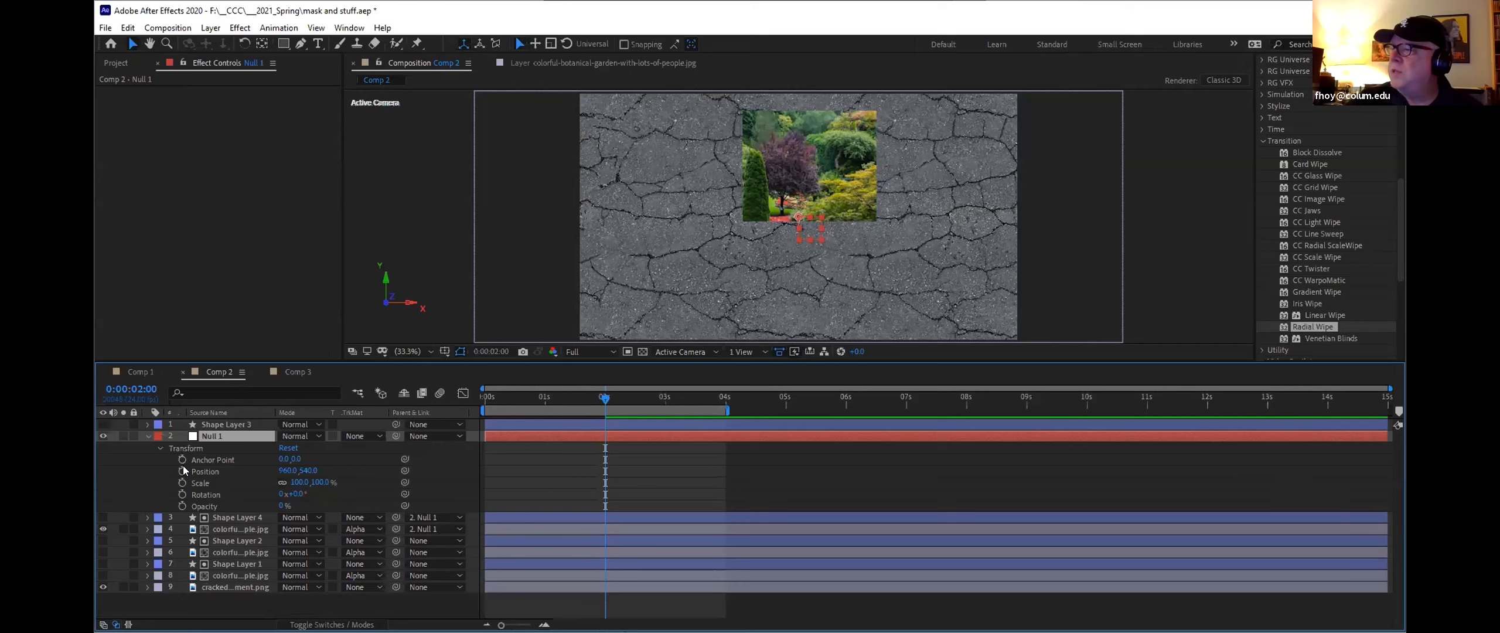
{"action": "left_click", "coordinate": [182, 471]}
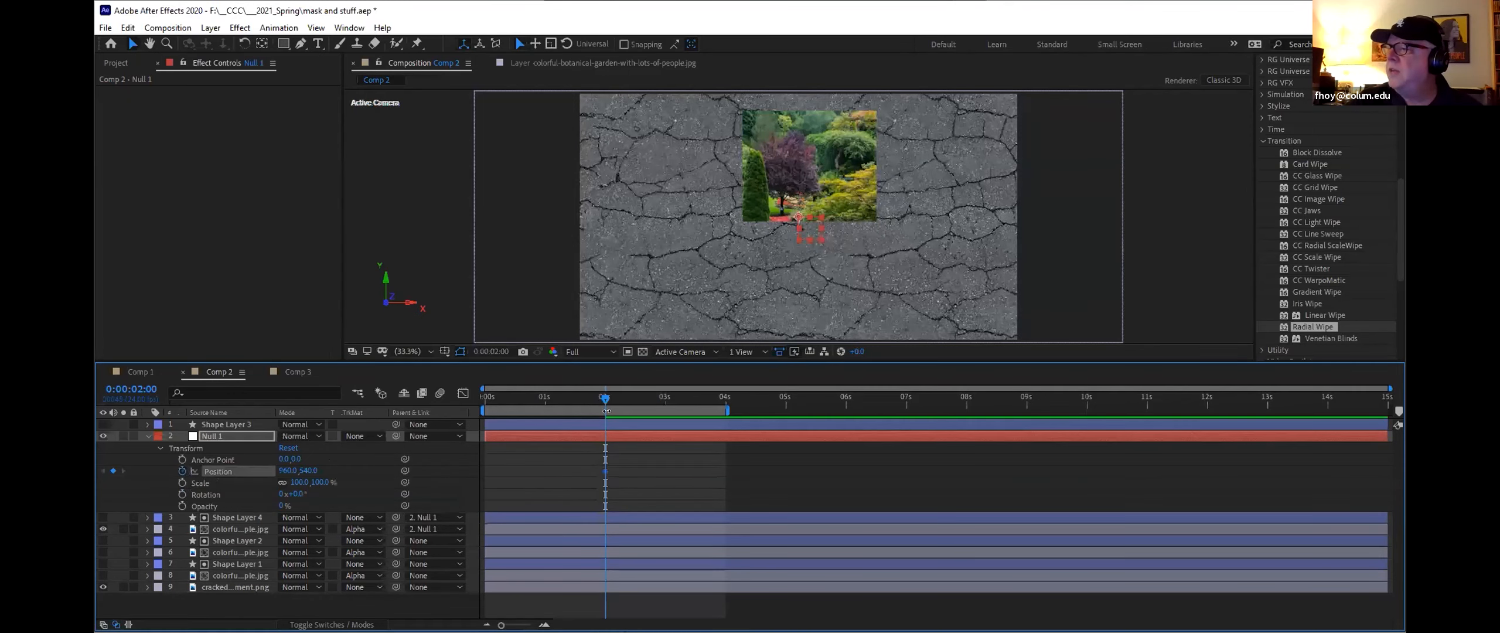
{"action": "left_click_drag", "start_coordinate": [609, 398], "coordinate": [726, 410]}
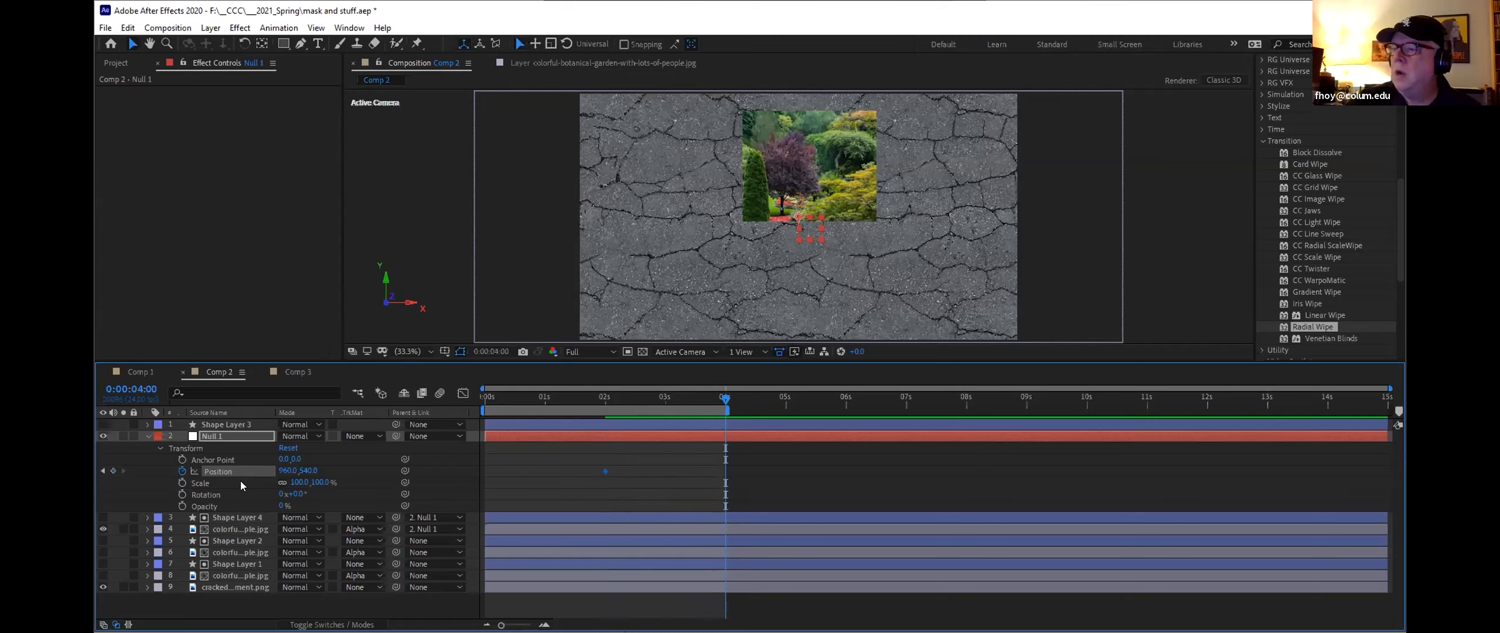
{"action": "left_click_drag", "start_coordinate": [287, 471], "coordinate": [9, 470]}
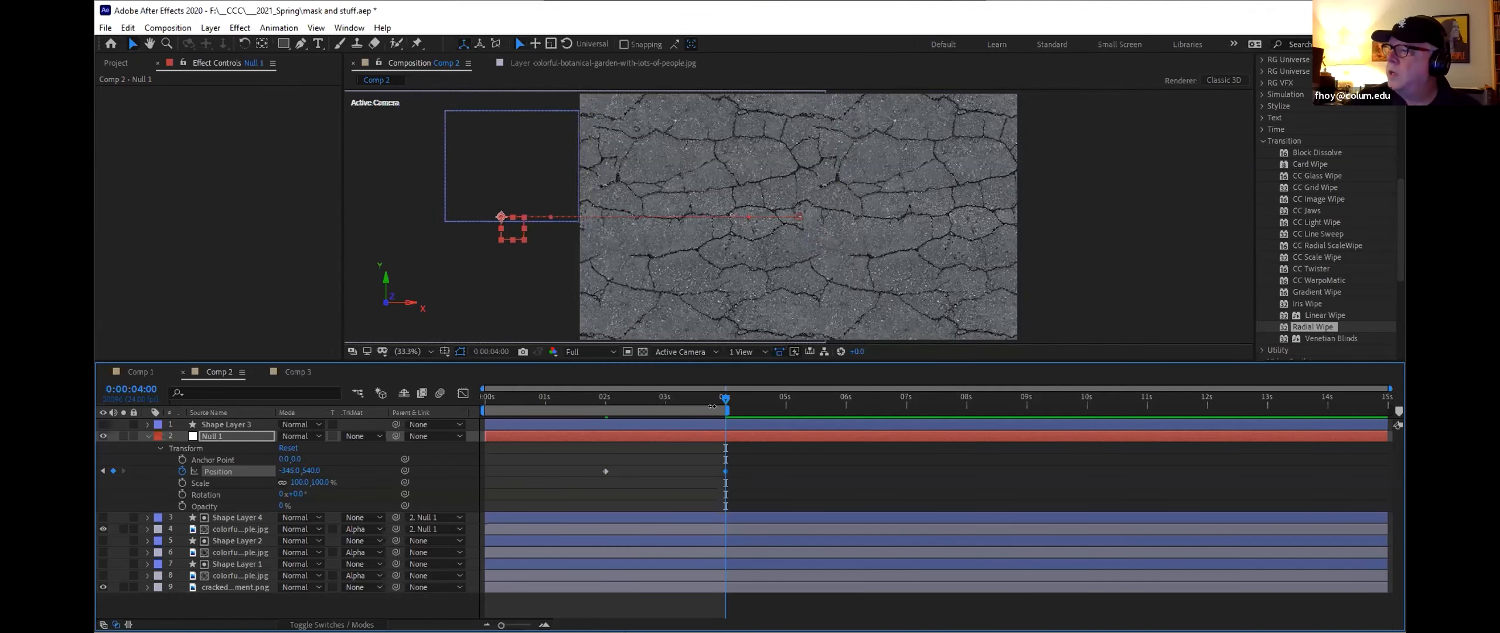
{"action": "left_click_drag", "start_coordinate": [641, 395], "coordinate": [359, 390]}
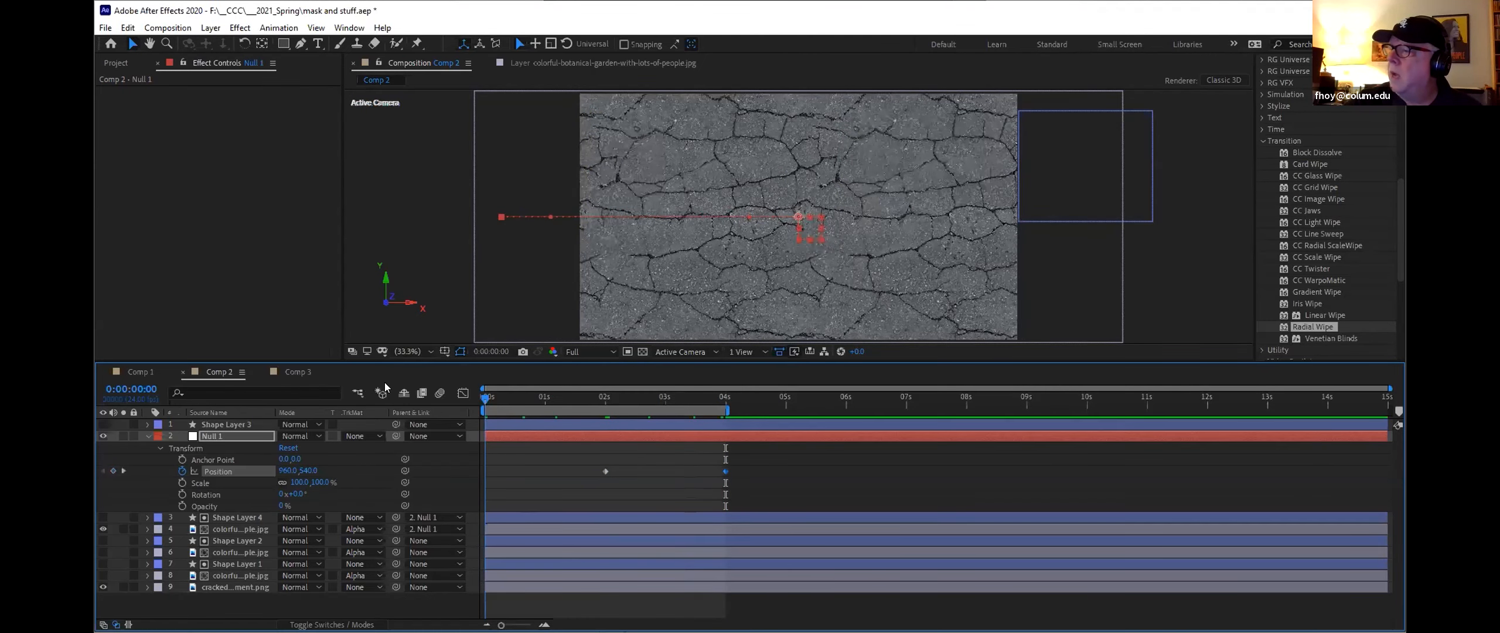
Step: Preview the Null-driven matte animation and set the work area to end at 5 seconds
{"action": "left_click_drag", "start_coordinate": [486, 396], "coordinate": [606, 401]}
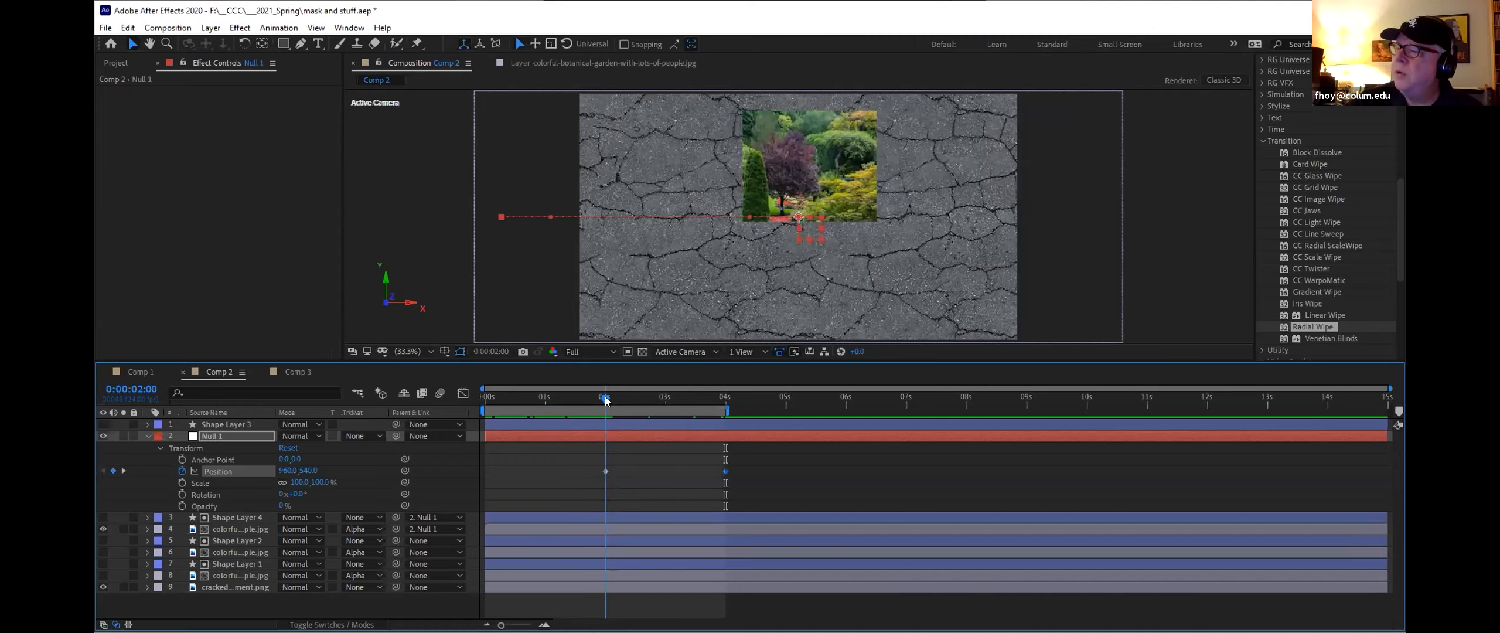
{"action": "key", "text": "space"}
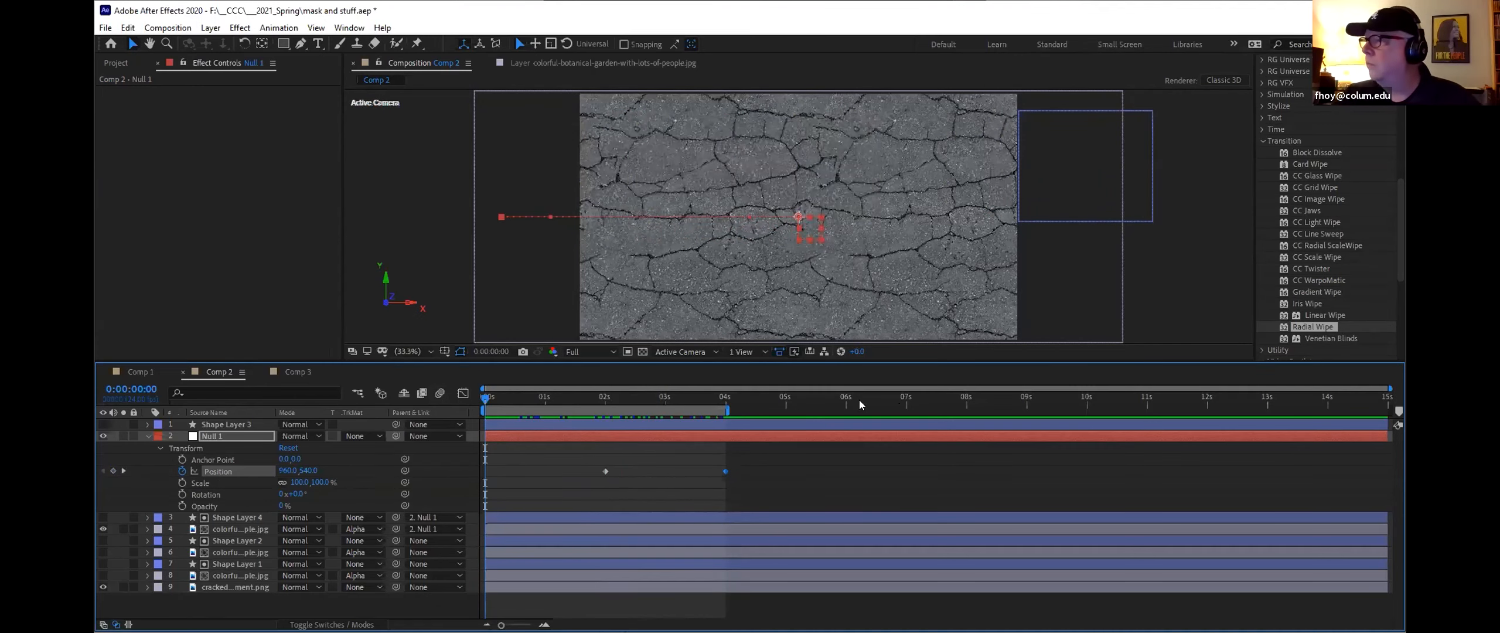
{"action": "left_click", "coordinate": [812, 423]}
{"action": "left_click_drag", "start_coordinate": [750, 398], "coordinate": [786, 404]}
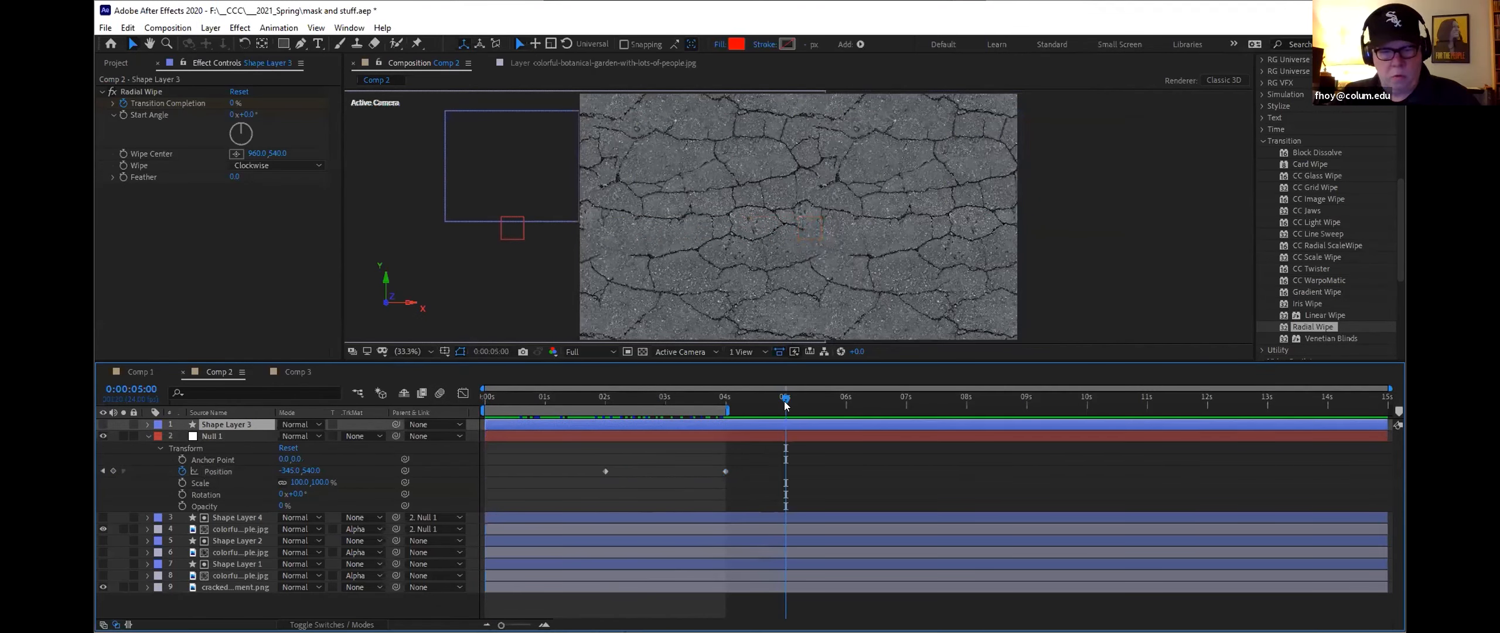
{"action": "key", "text": "n"}
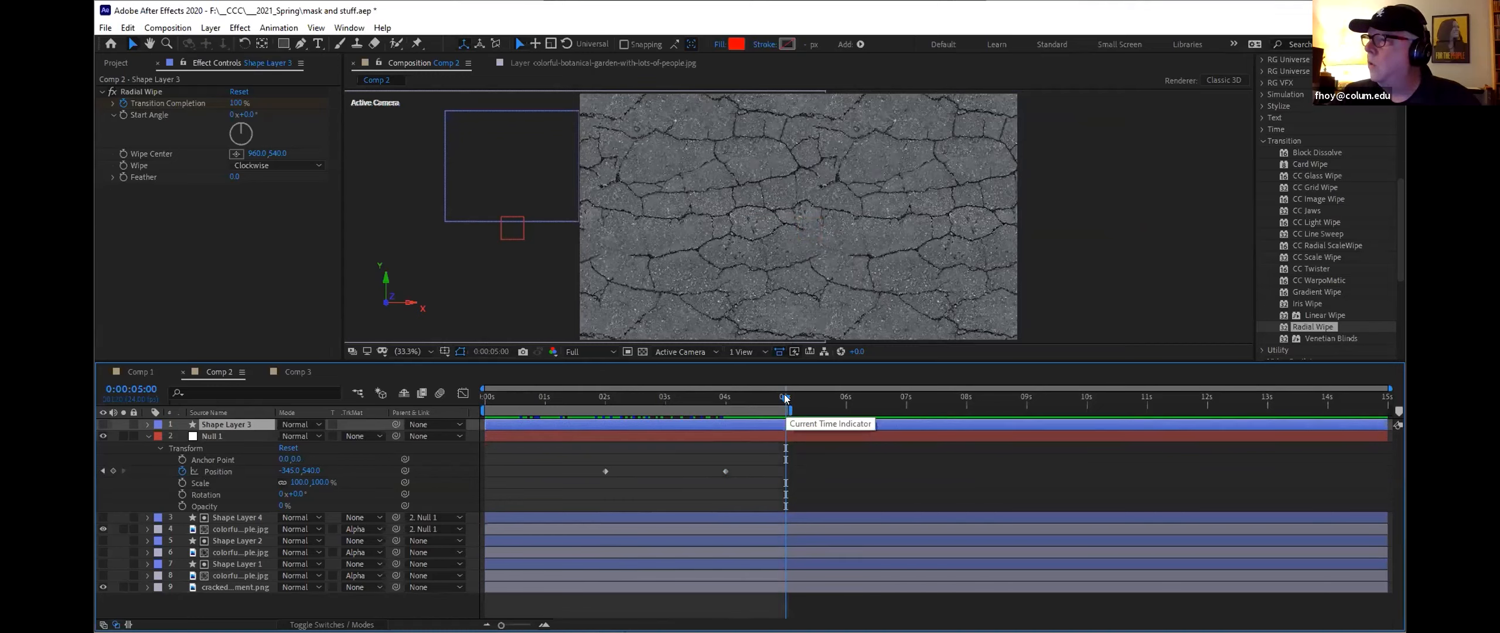
{"action": "key", "text": "space"}
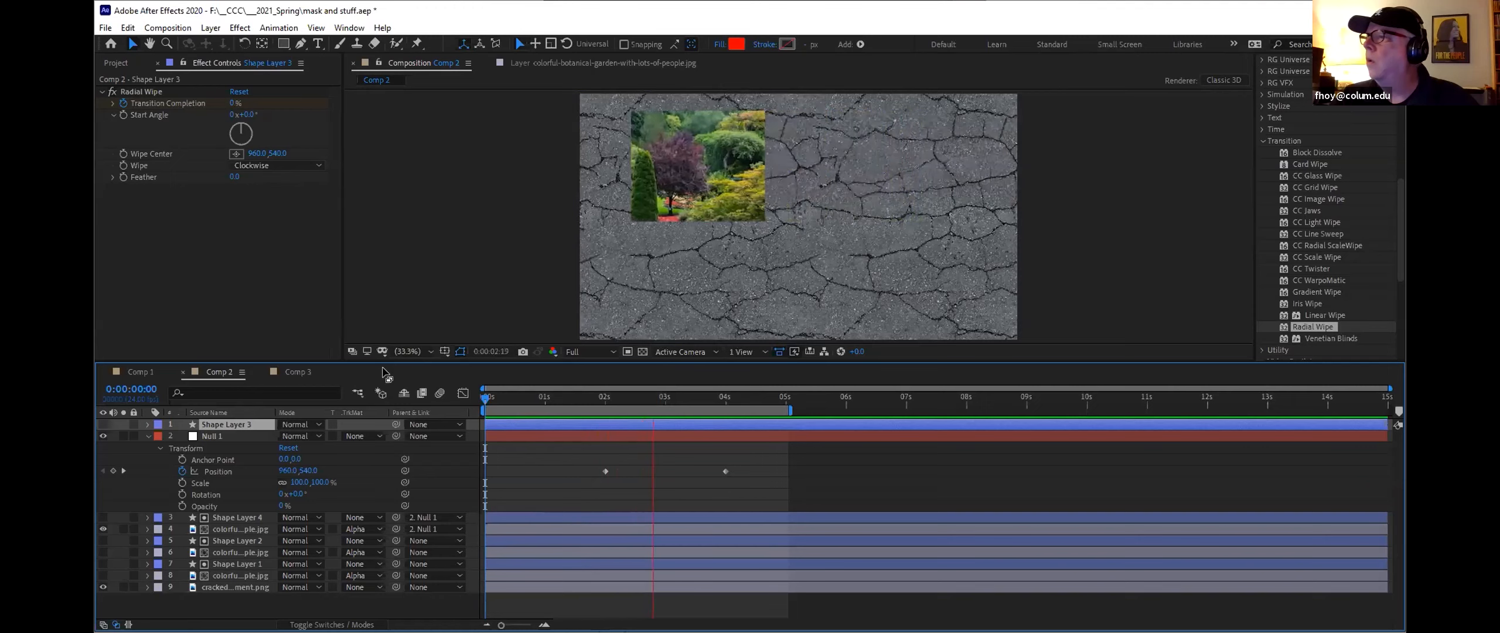
{"action": "key", "text": "space"}
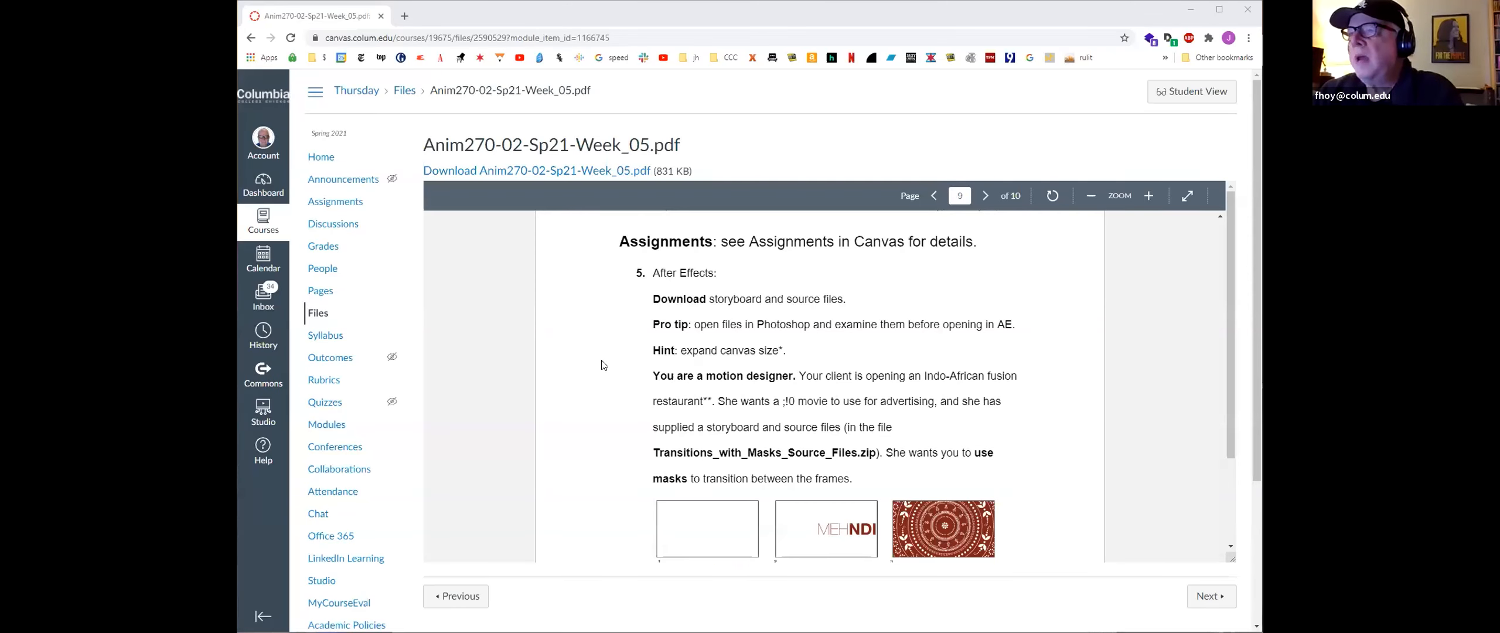
Step: Read through the Week 5 assignment PDF describing the masks transition project in the course site
{"action": "scroll", "coordinate": [603, 365], "scroll_direction": "down", "scroll_amount": 1}
{"action": "scroll", "coordinate": [604, 365], "scroll_direction": "up", "scroll_amount": 1}
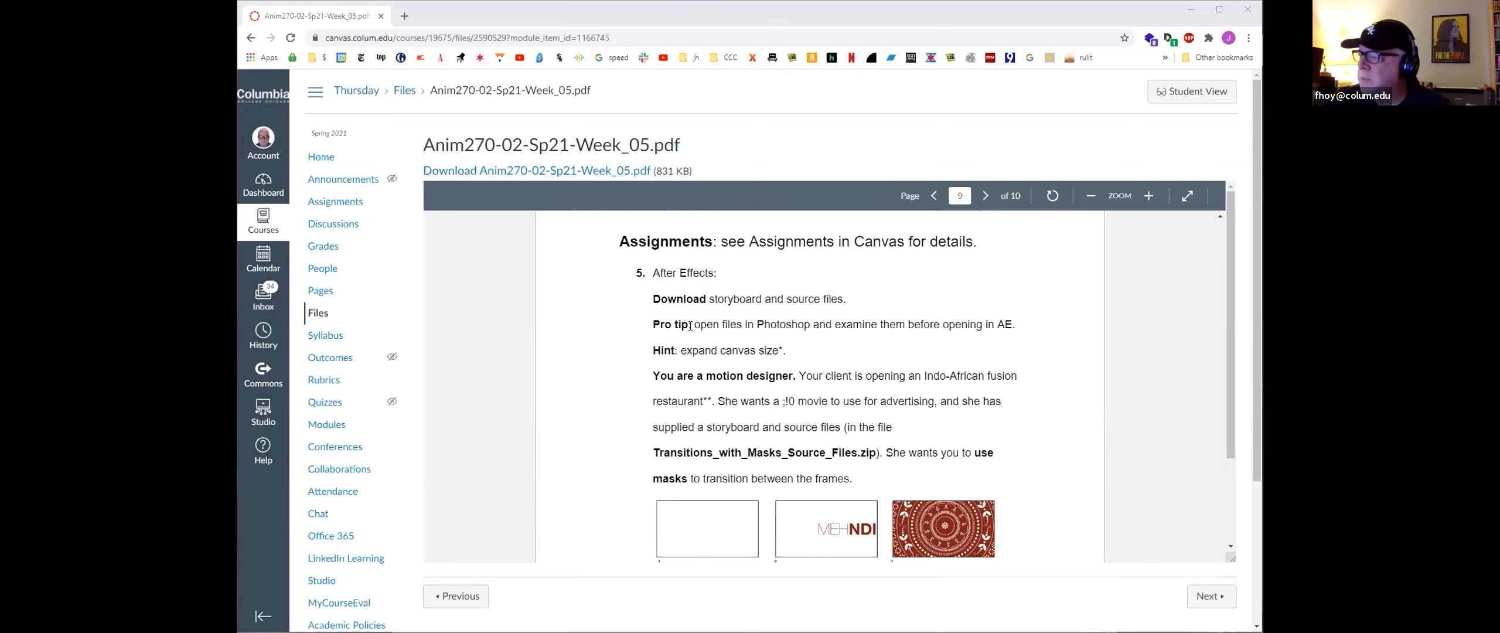
{"action": "scroll", "coordinate": [797, 420], "scroll_direction": "down", "scroll_amount": 3}
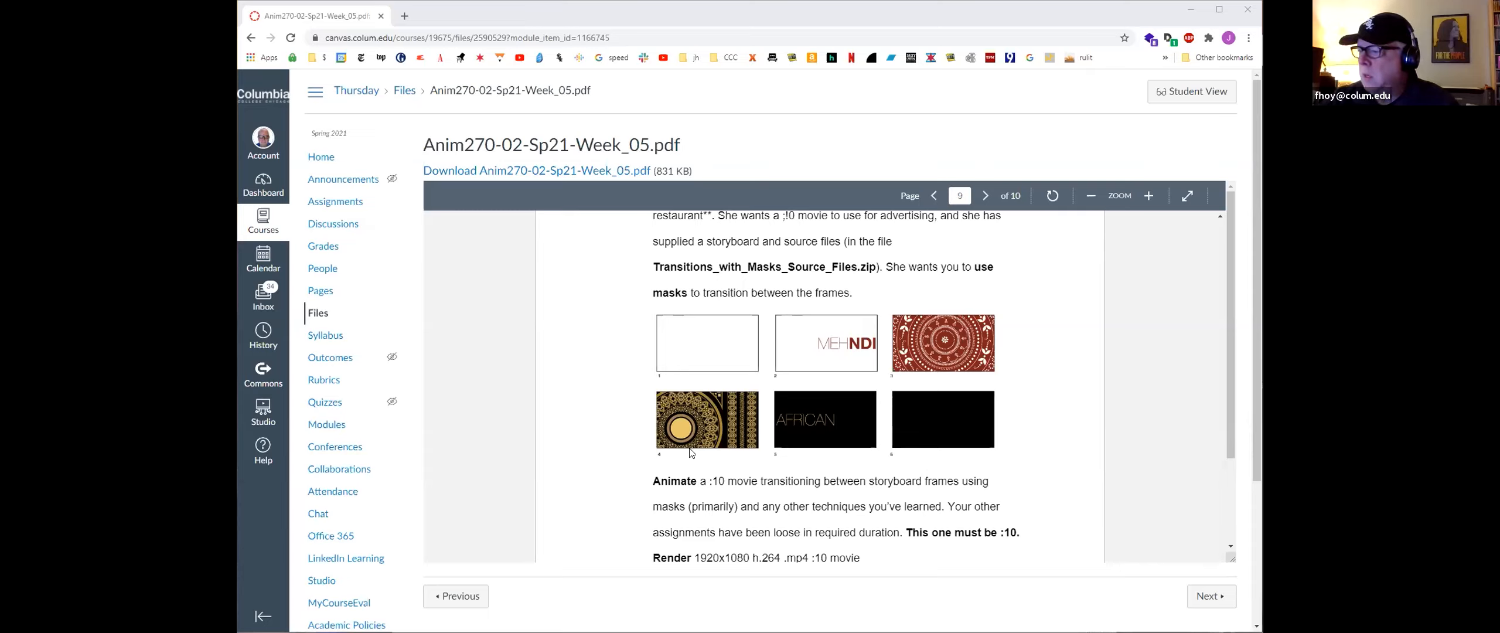
{"action": "scroll", "coordinate": [690, 453], "scroll_direction": "down", "scroll_amount": 3}
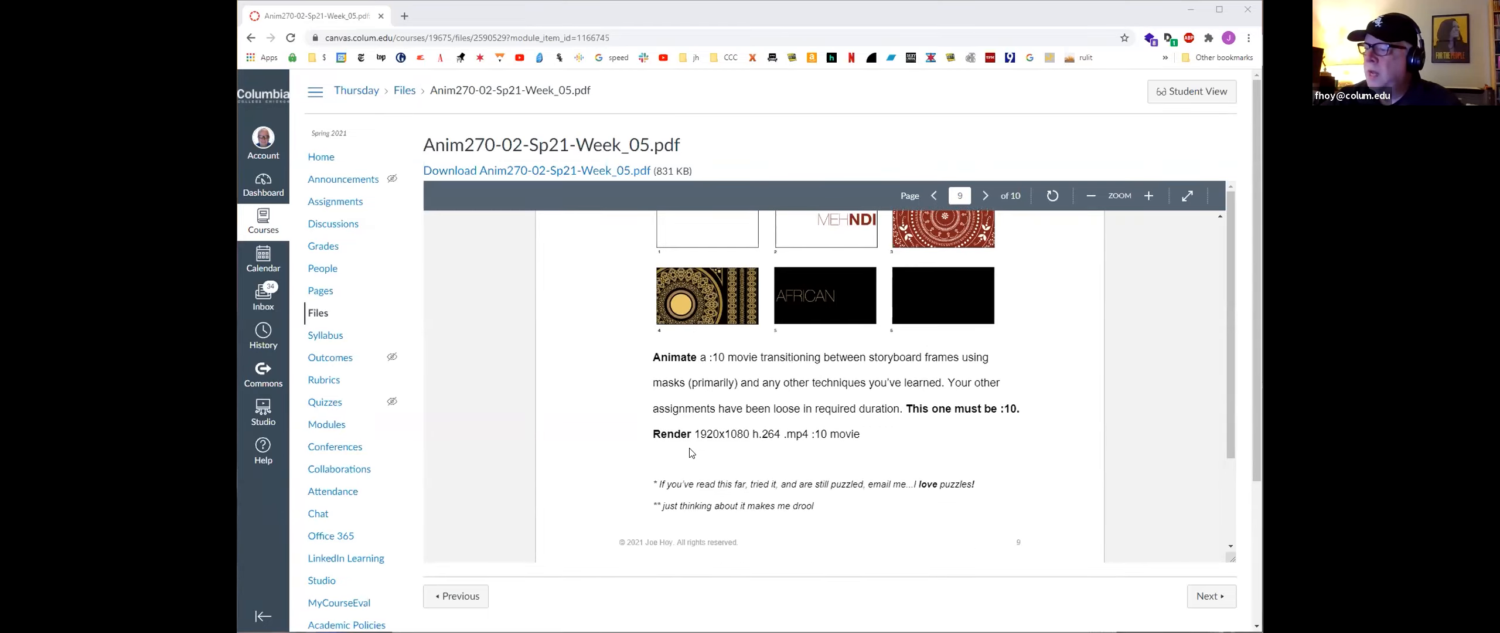
{"action": "scroll", "coordinate": [690, 452], "scroll_direction": "up", "scroll_amount": 5}
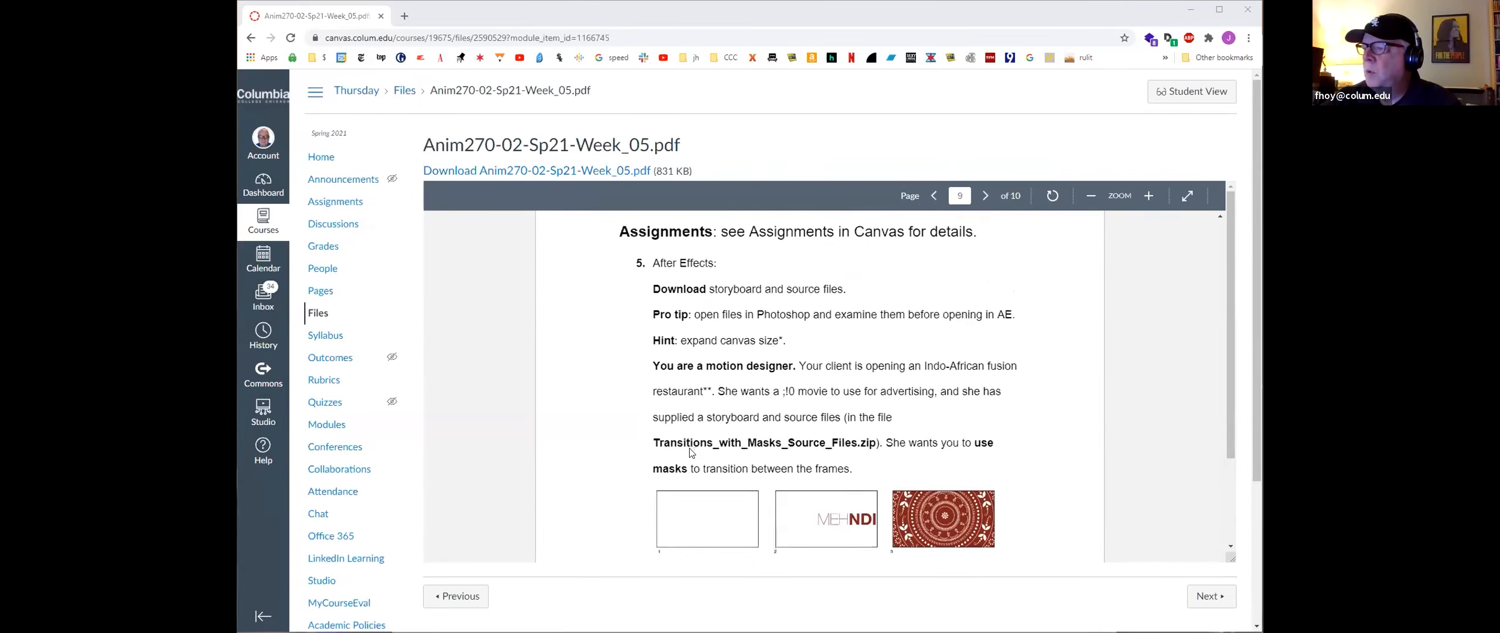
{"action": "scroll", "coordinate": [691, 452], "scroll_direction": "down", "scroll_amount": 4}
{"action": "scroll", "coordinate": [691, 453], "scroll_direction": "down", "scroll_amount": 3}
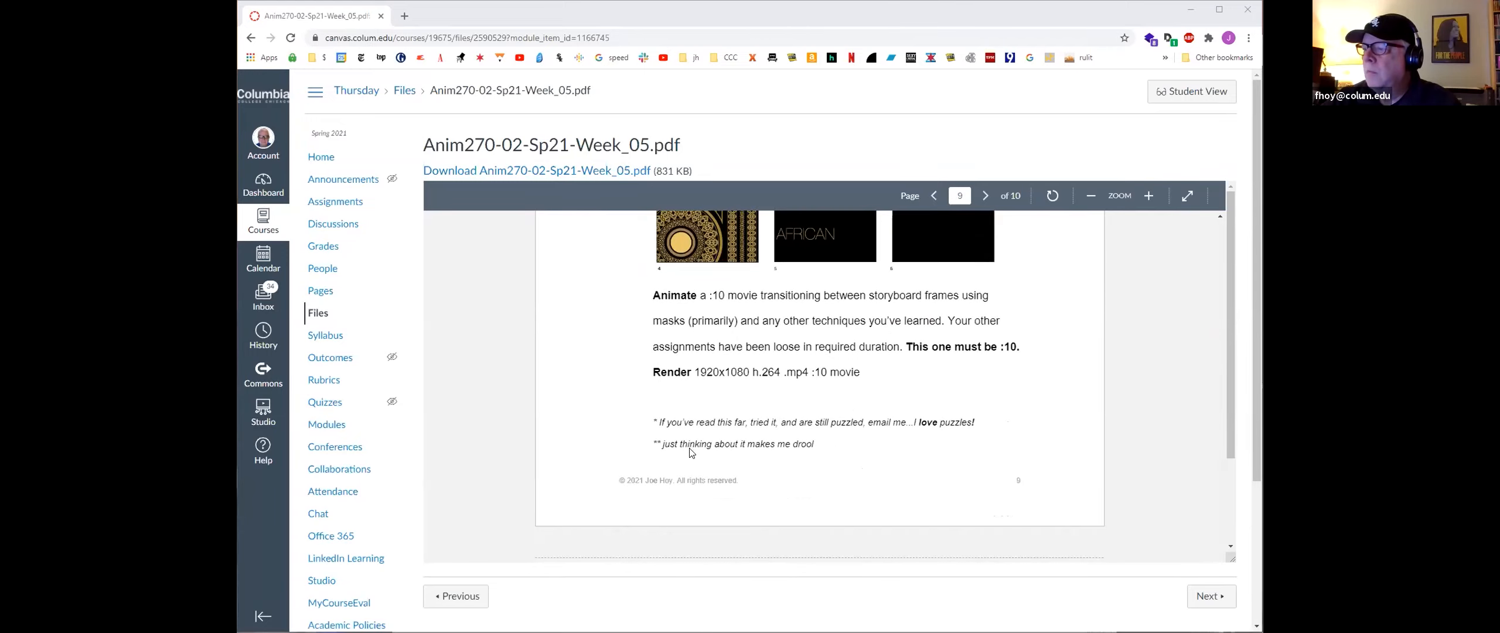
{"action": "scroll", "coordinate": [690, 452], "scroll_direction": "down", "scroll_amount": 4}
{"action": "scroll", "coordinate": [690, 453], "scroll_direction": "up", "scroll_amount": 10}
{"action": "scroll", "coordinate": [690, 452], "scroll_direction": "down", "scroll_amount": 12}
{"action": "scroll", "coordinate": [691, 452], "scroll_direction": "down", "scroll_amount": 1}
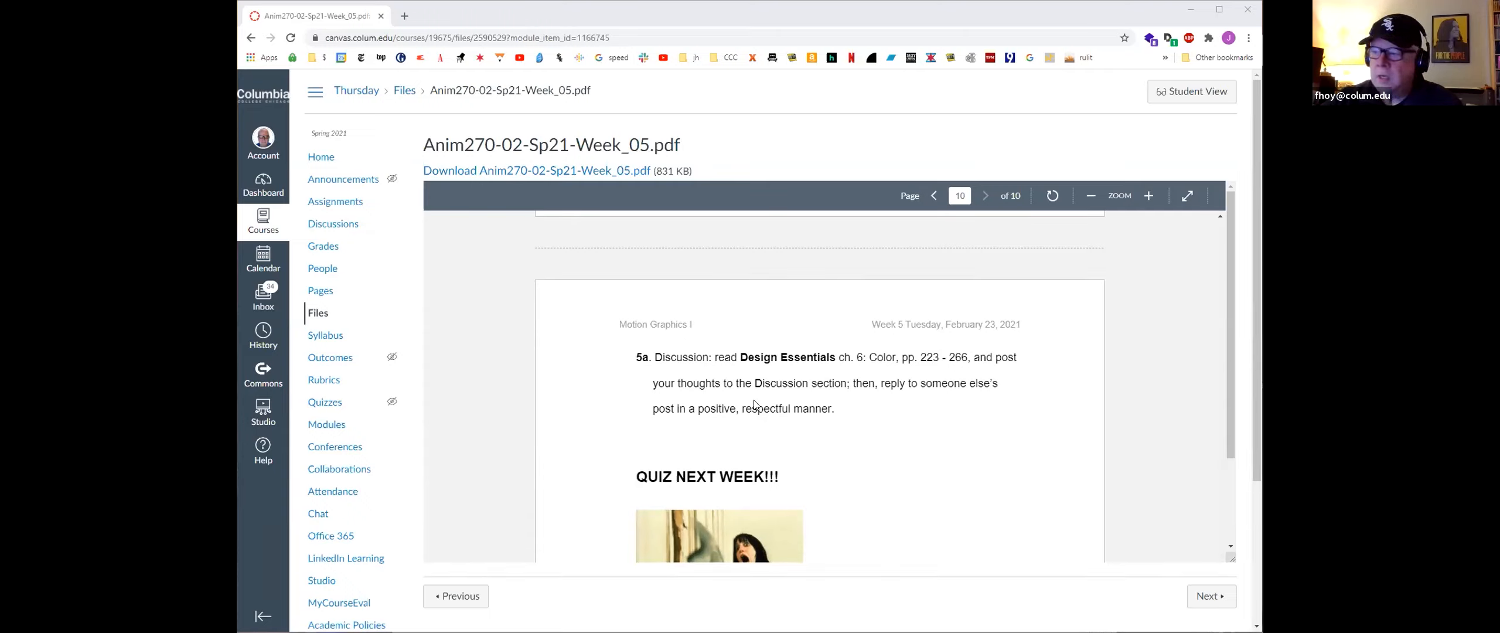
{"action": "scroll", "coordinate": [754, 404], "scroll_direction": "down", "scroll_amount": 3}
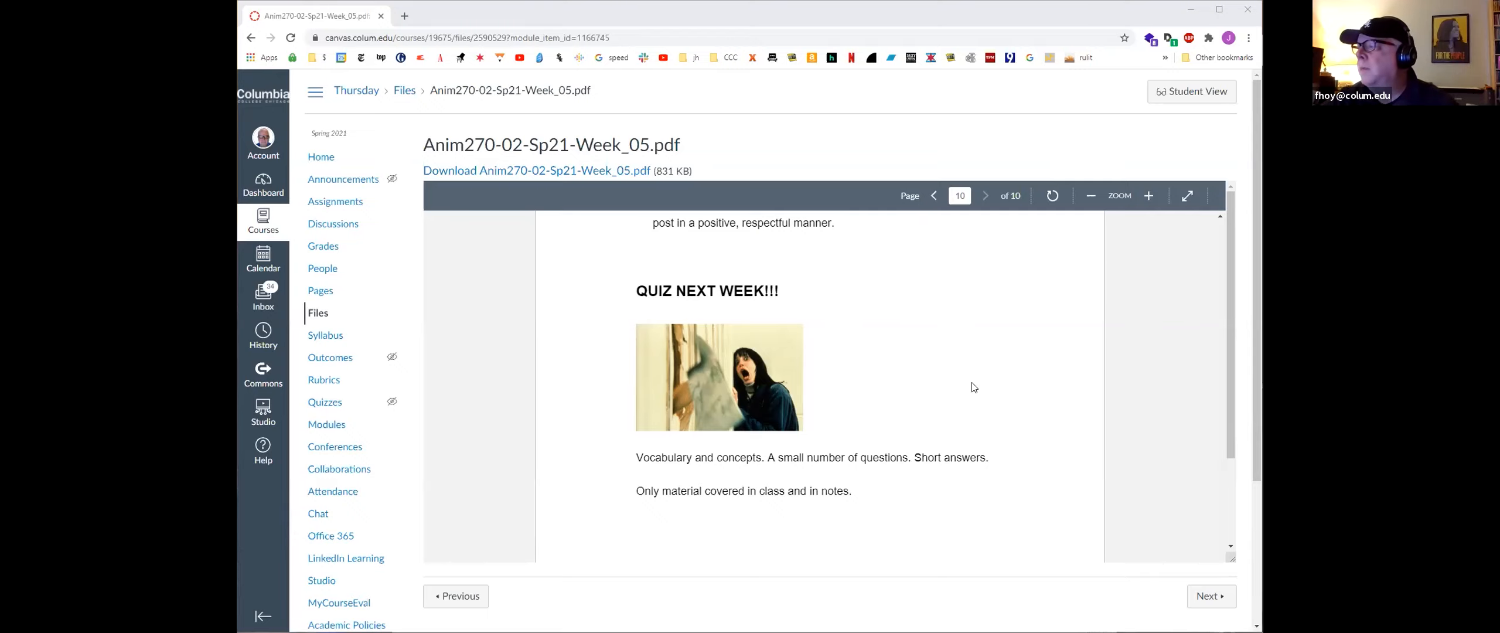
Step: Return to After Effects, open the Import File dialog and select Transitions Layers.psd in the Transitions with Masks Source Files folder
{"action": "left_click", "coordinate": [1190, 11]}
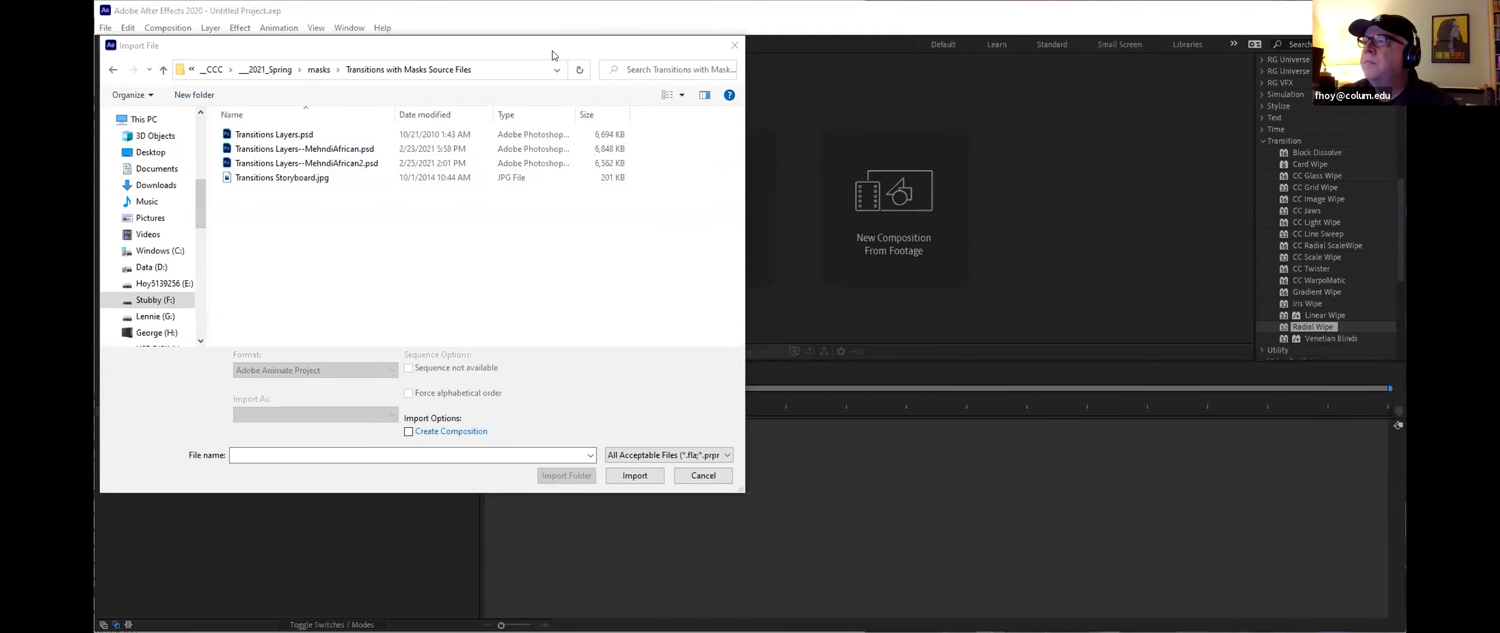
{"action": "left_click", "coordinate": [733, 47]}
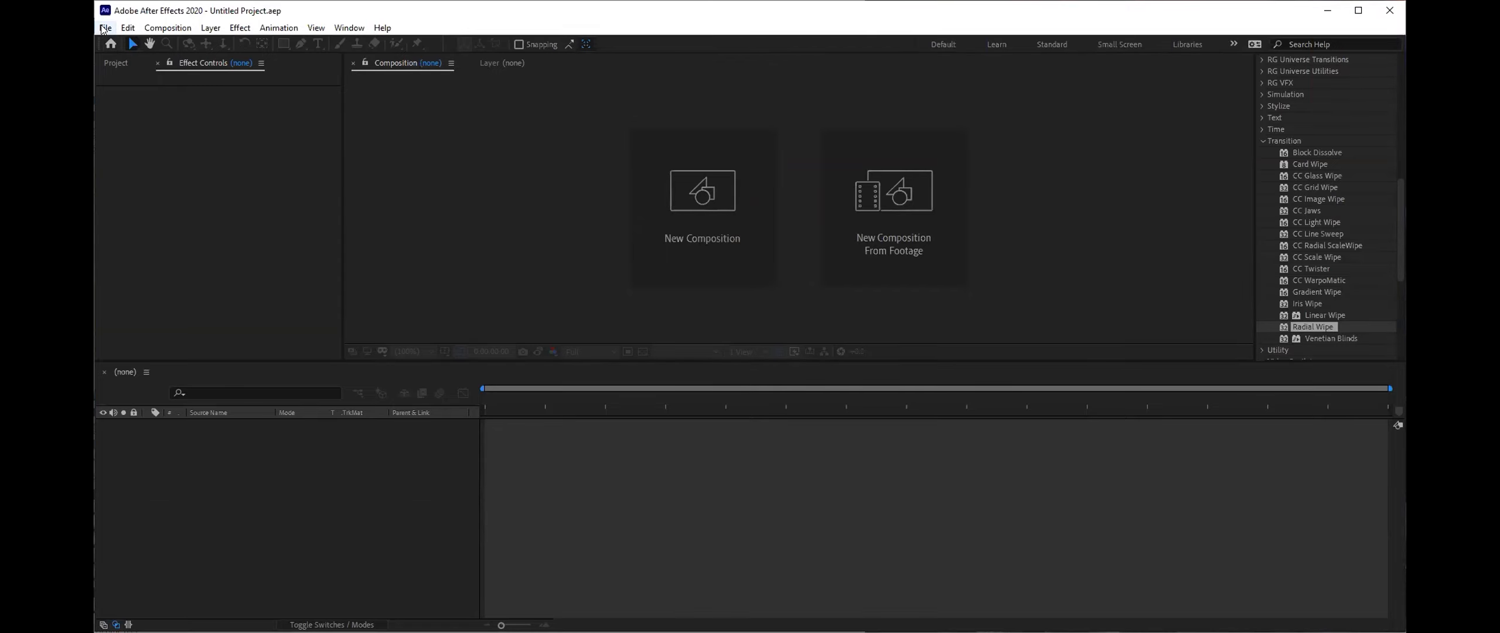
{"action": "left_click", "coordinate": [104, 28]}
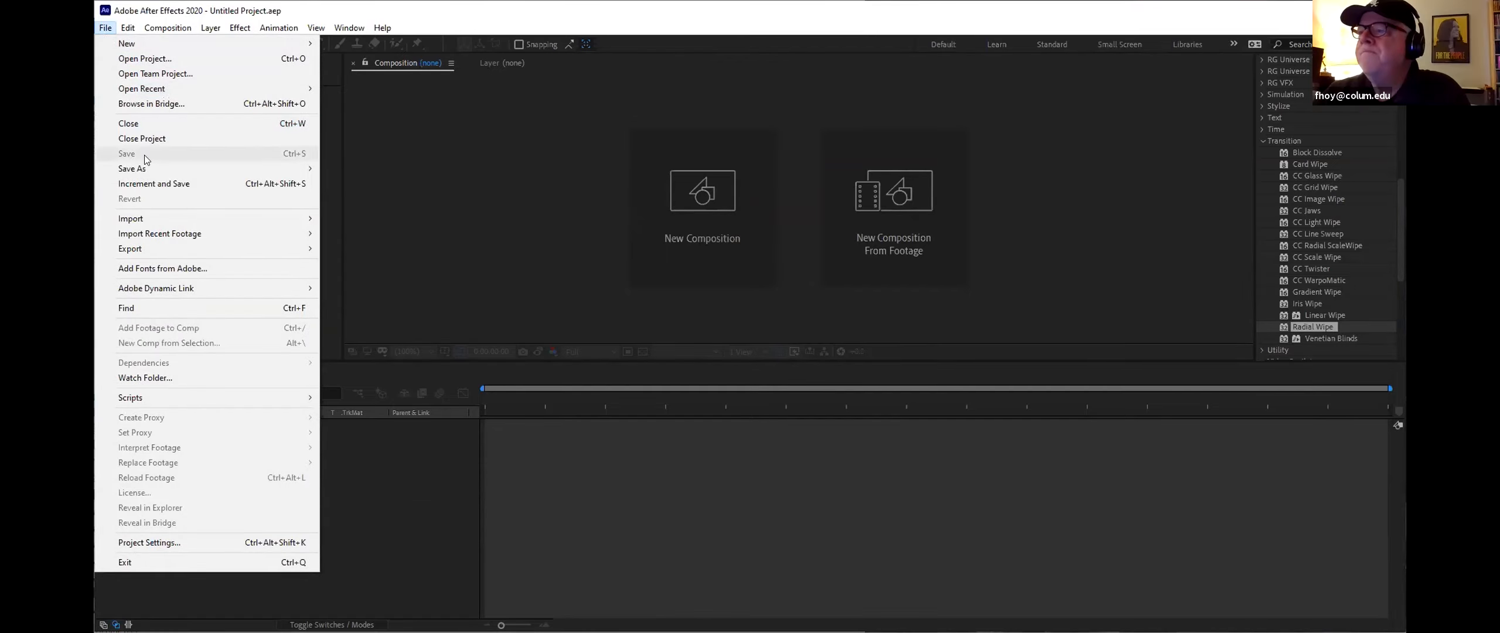
{"action": "mouse_move", "coordinate": [281, 219]}
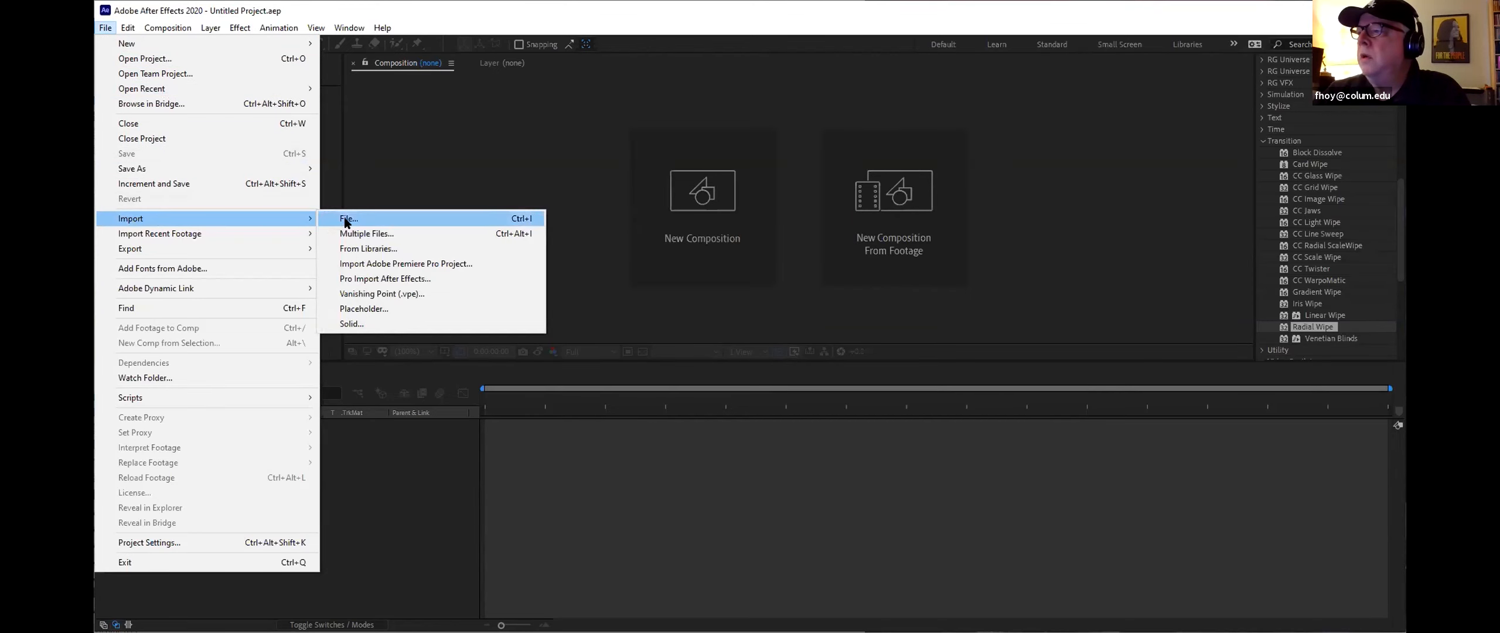
{"action": "left_click", "coordinate": [347, 219]}
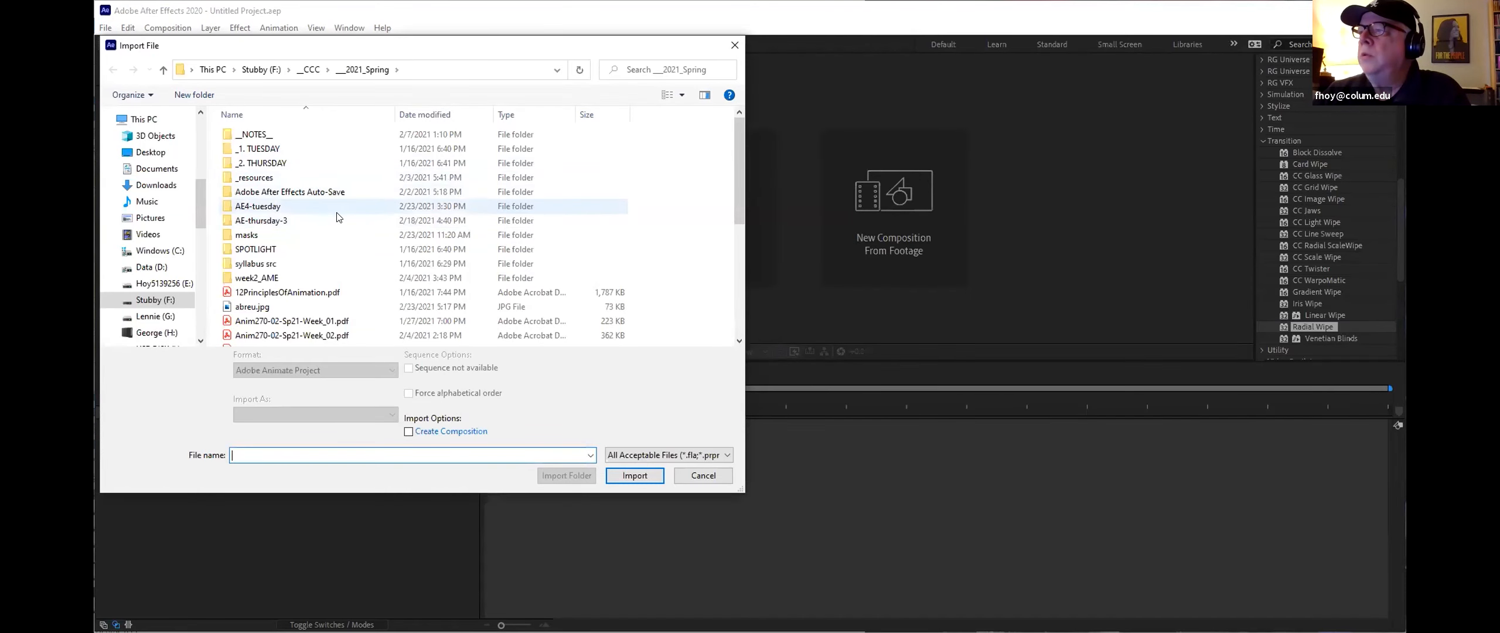
{"action": "double_click", "coordinate": [338, 235]}
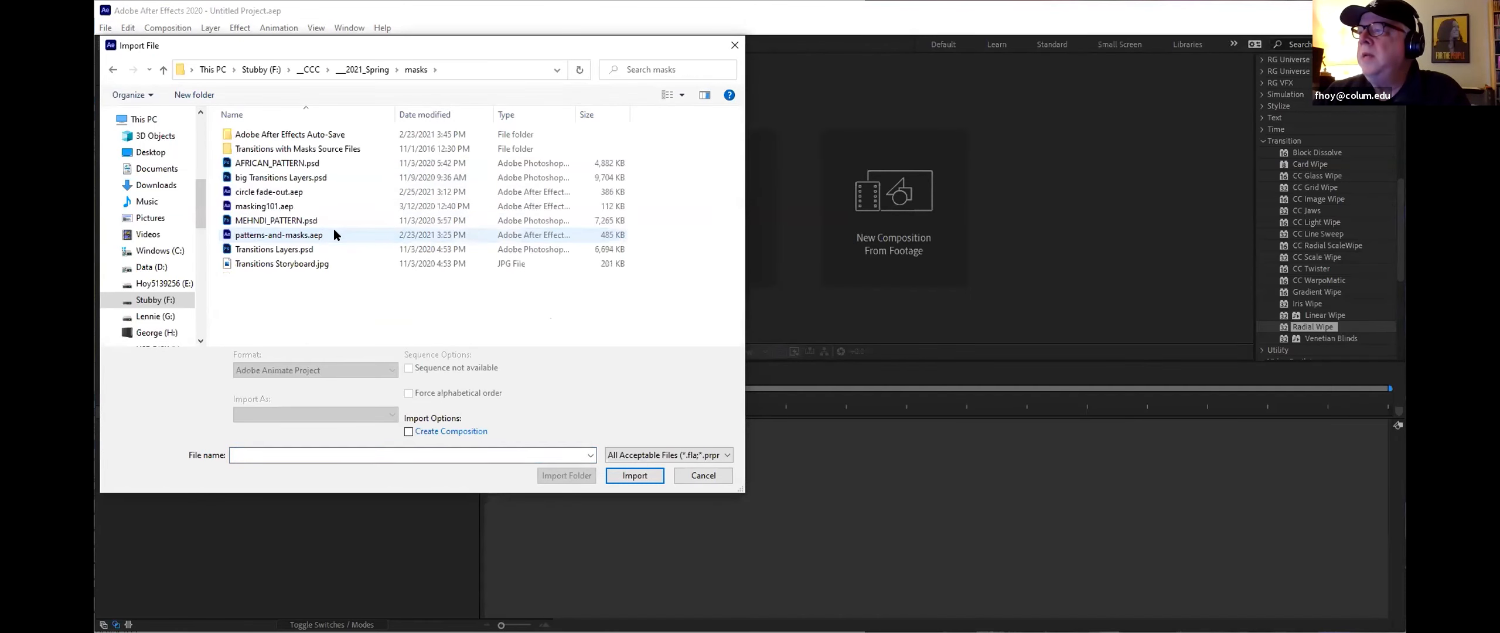
{"action": "double_click", "coordinate": [327, 150]}
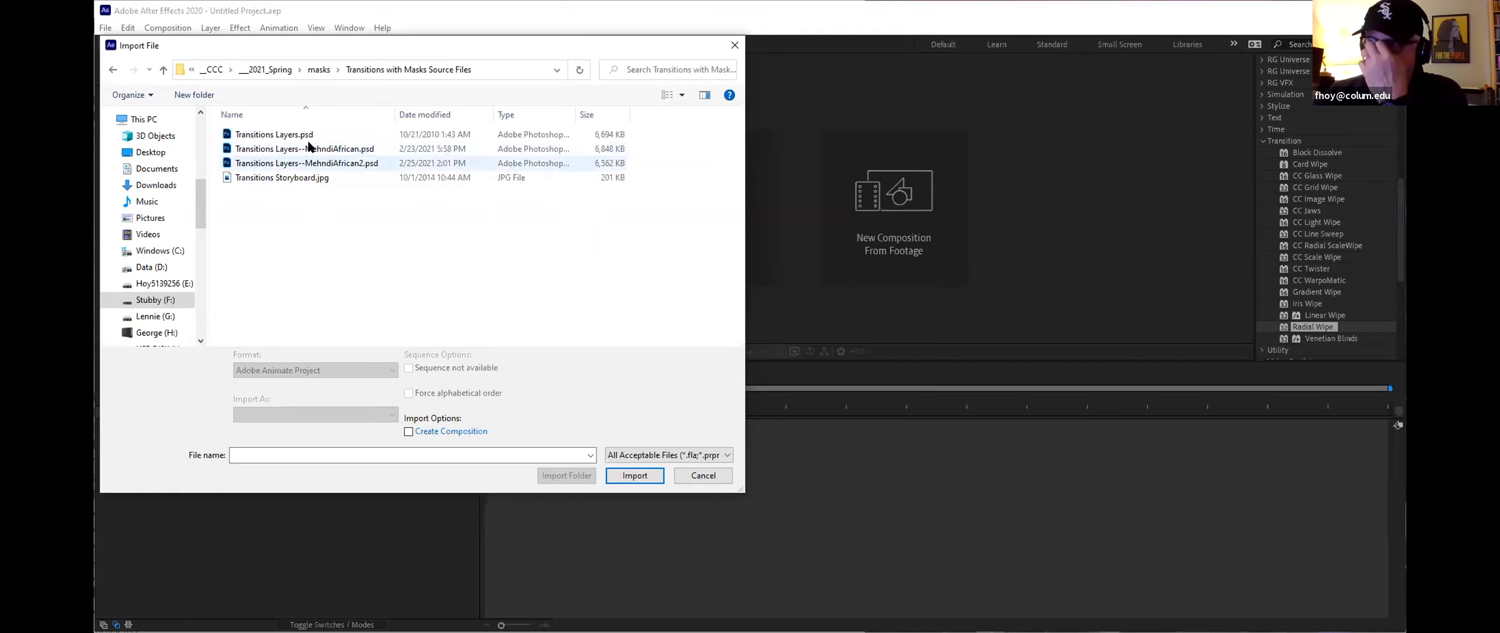
{"action": "left_click", "coordinate": [308, 141]}
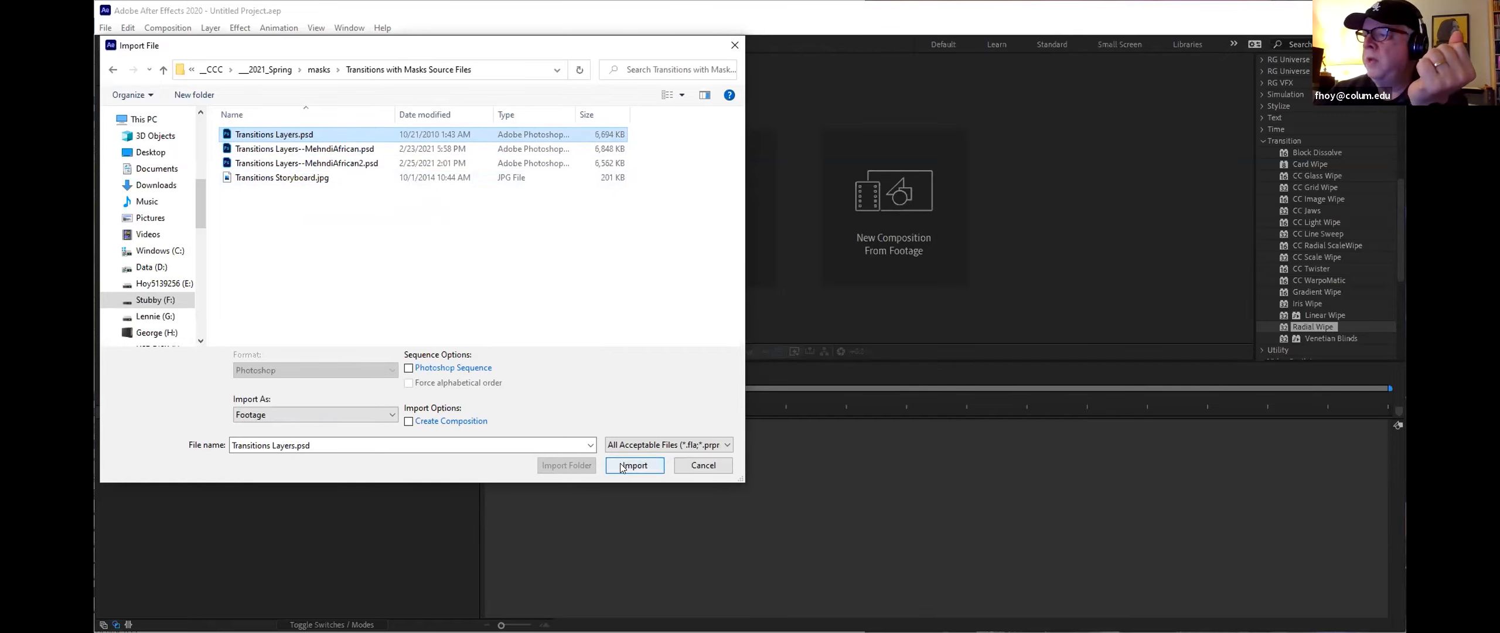
Step: Import the Photoshop file as a Composition with Editable Layer Styles
{"action": "left_click", "coordinate": [273, 416]}
{"action": "left_click", "coordinate": [272, 450]}
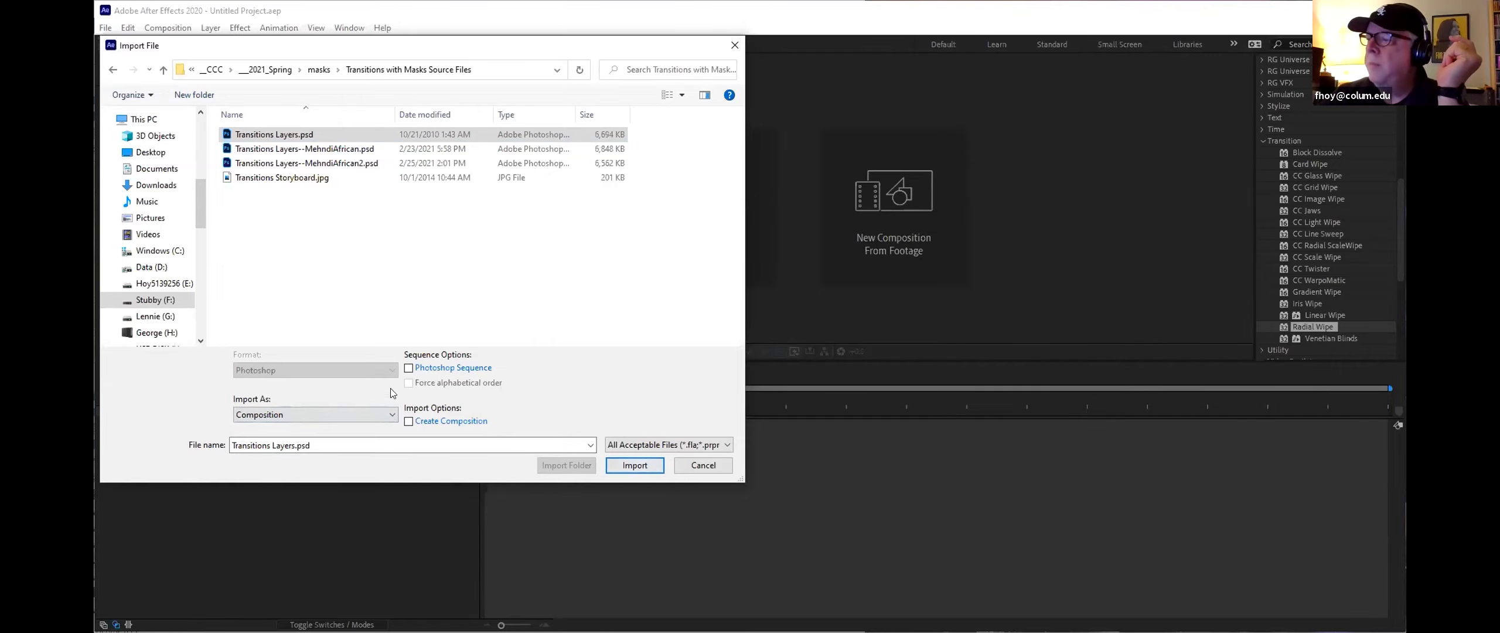
{"action": "left_click", "coordinate": [297, 416]}
{"action": "left_click", "coordinate": [270, 428]}
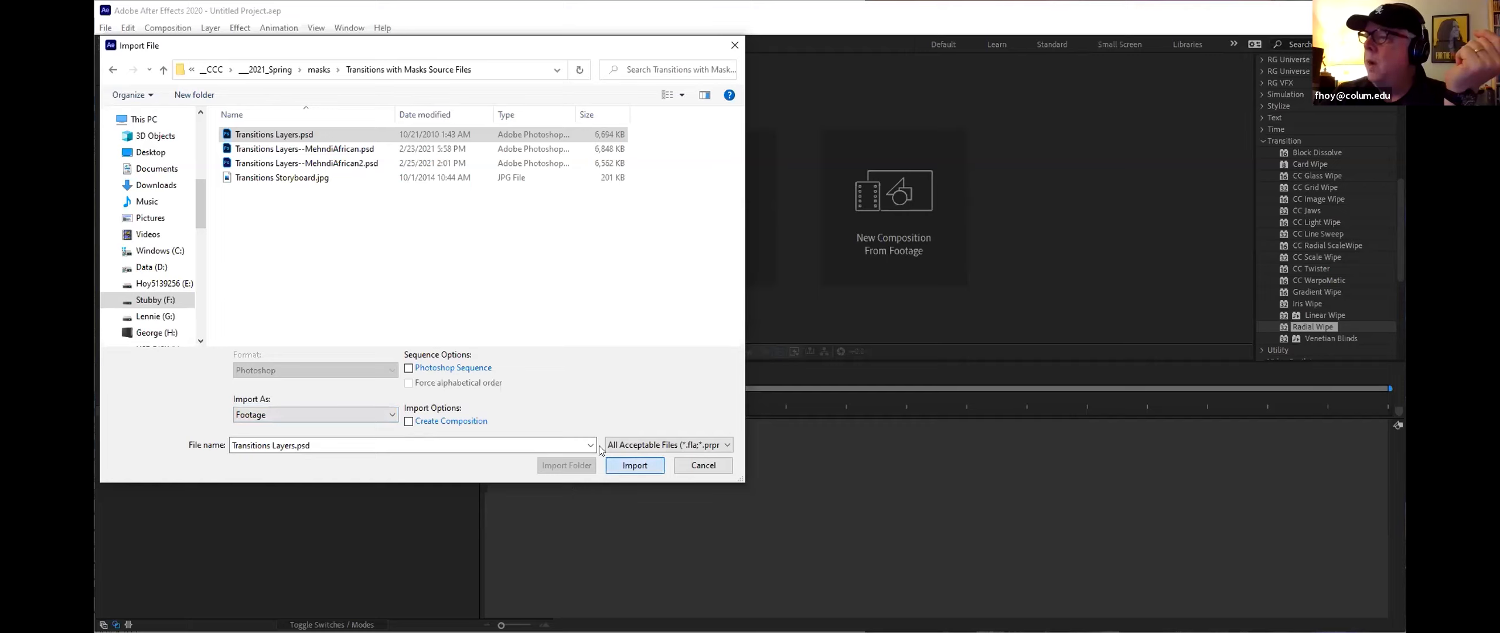
{"action": "left_click", "coordinate": [626, 466]}
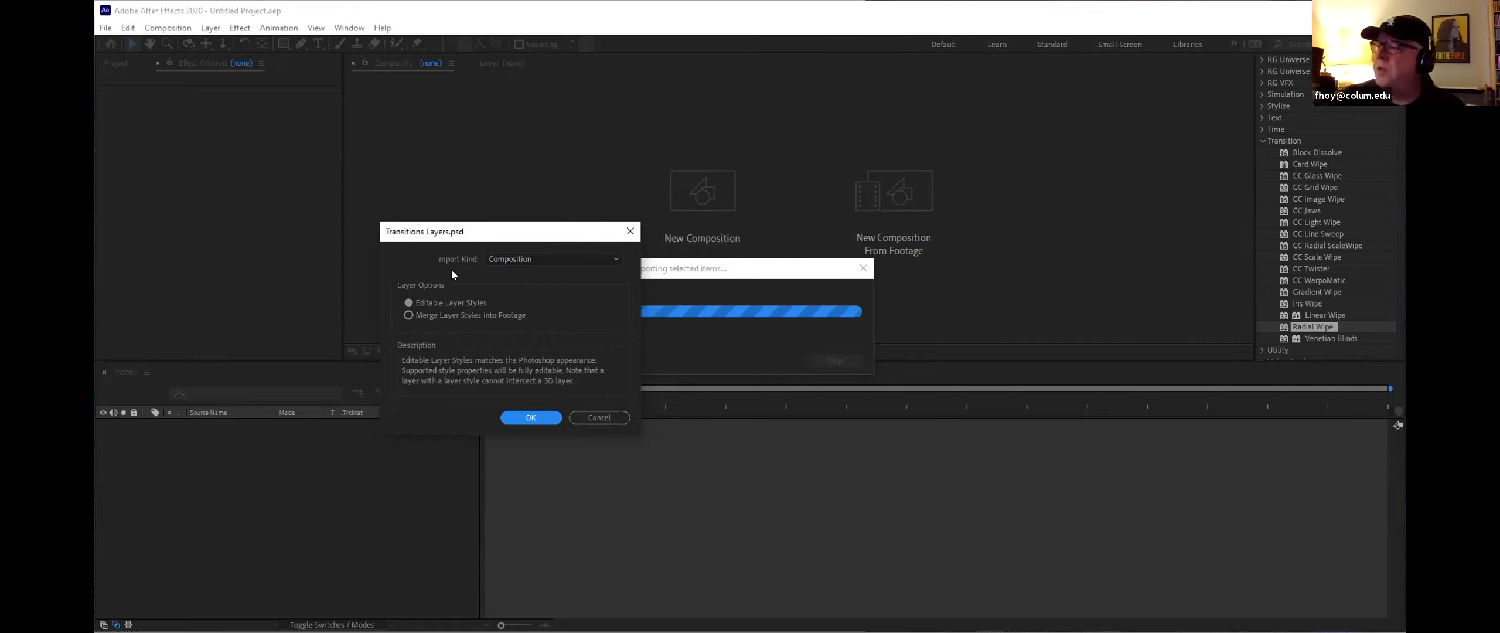
{"action": "left_click", "coordinate": [445, 312]}
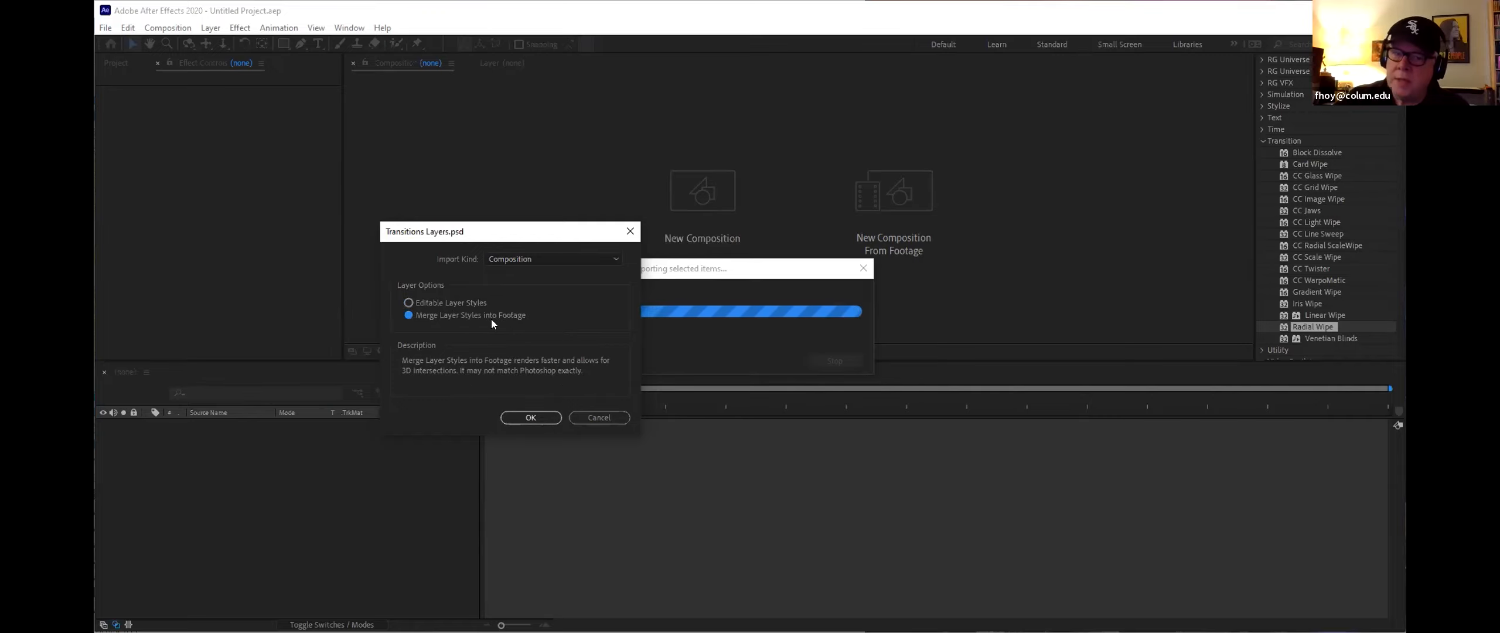
{"action": "left_click", "coordinate": [428, 304]}
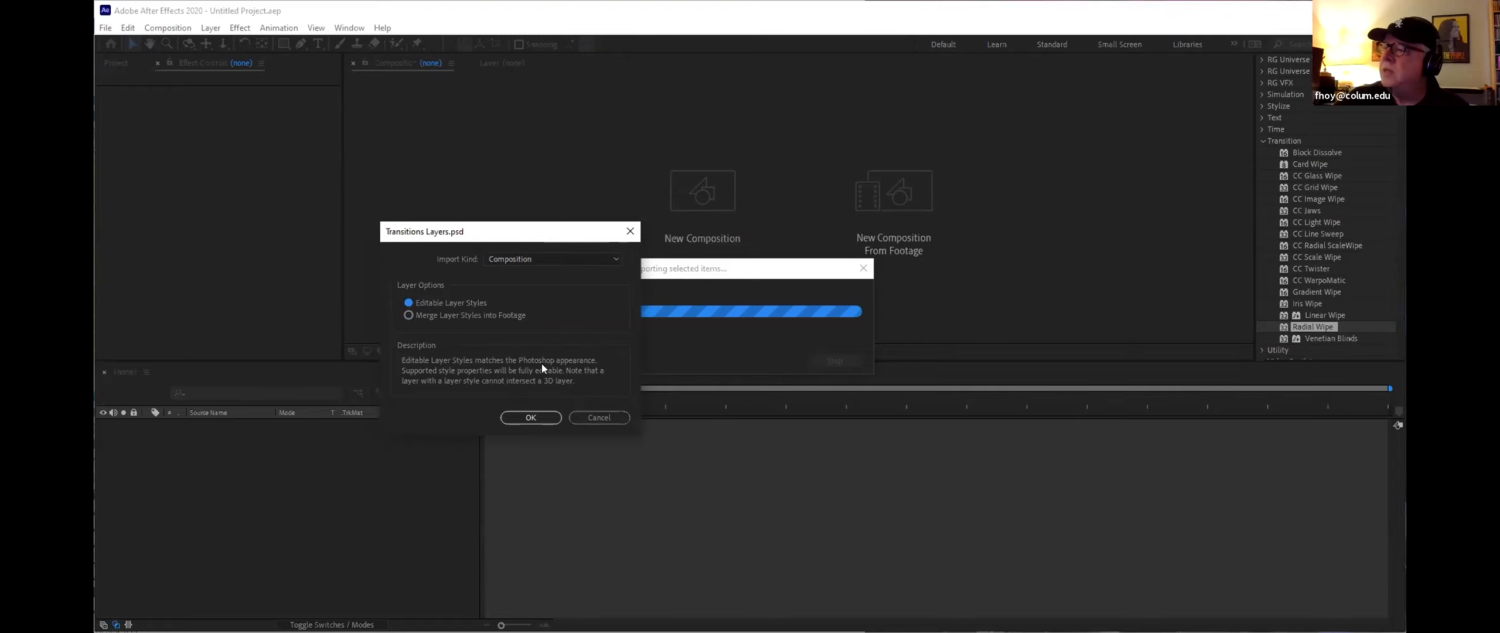
{"action": "left_click", "coordinate": [537, 416]}
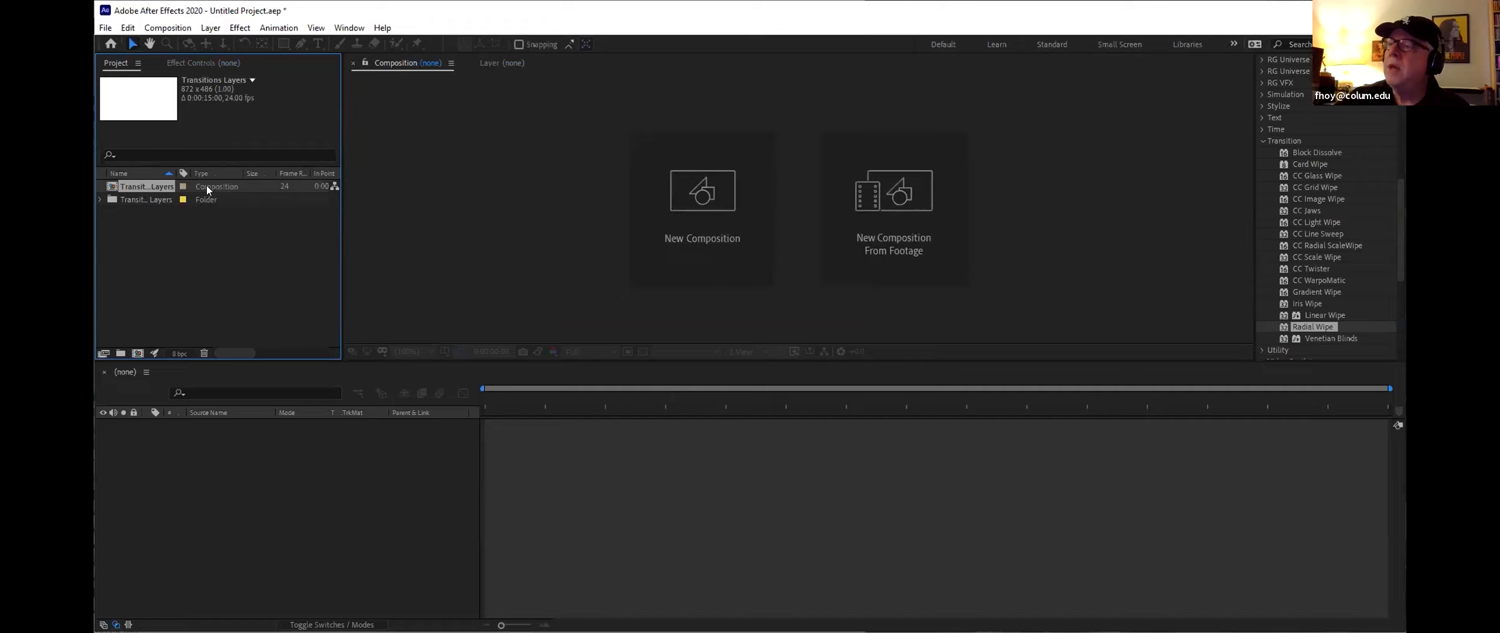
Step: Open the white background layer from the imported folder in its own composition and turn on rulers
{"action": "left_click", "coordinate": [99, 199]}
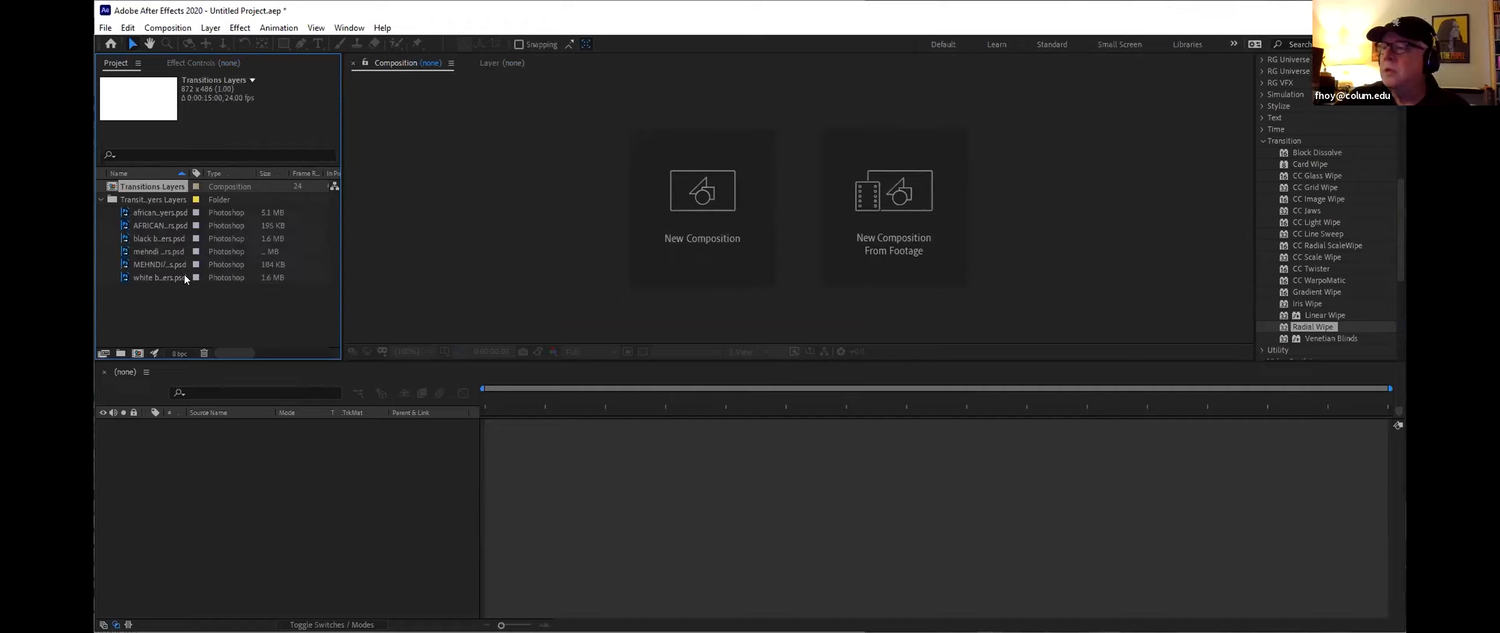
{"action": "left_click_drag", "start_coordinate": [177, 274], "coordinate": [171, 418]}
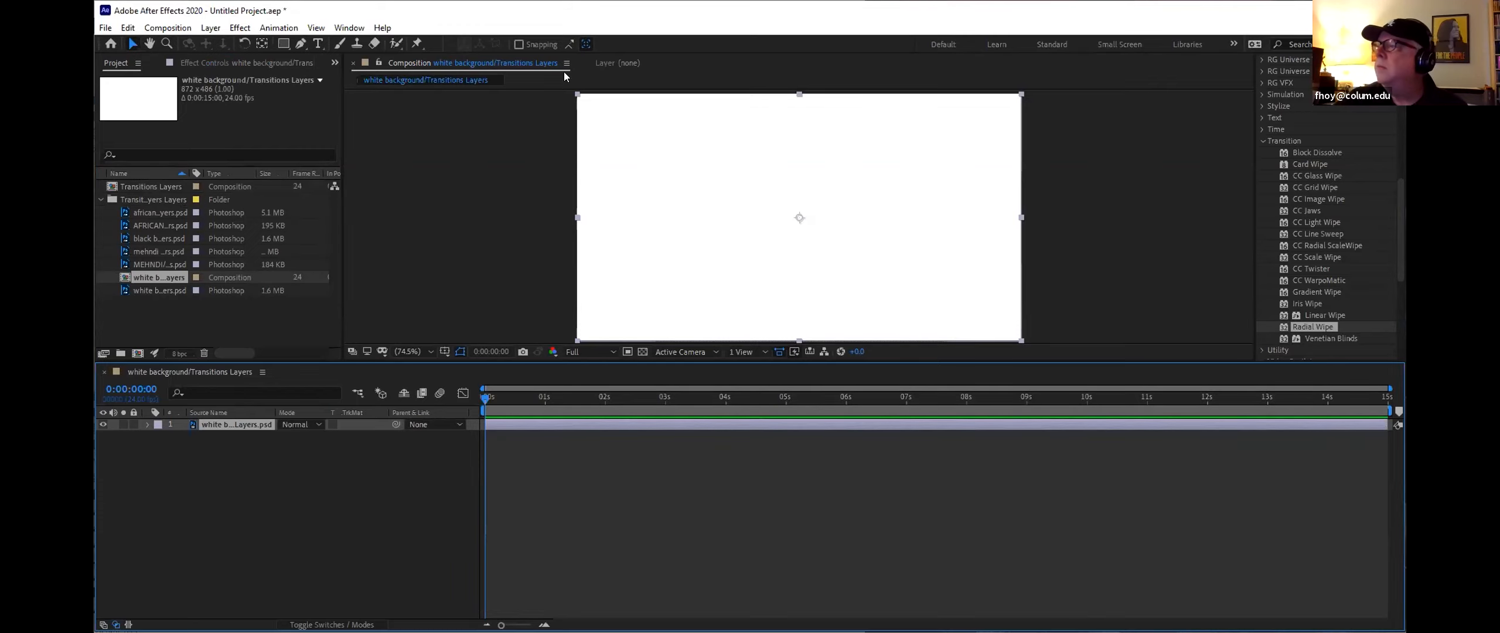
{"action": "left_click", "coordinate": [315, 27]}
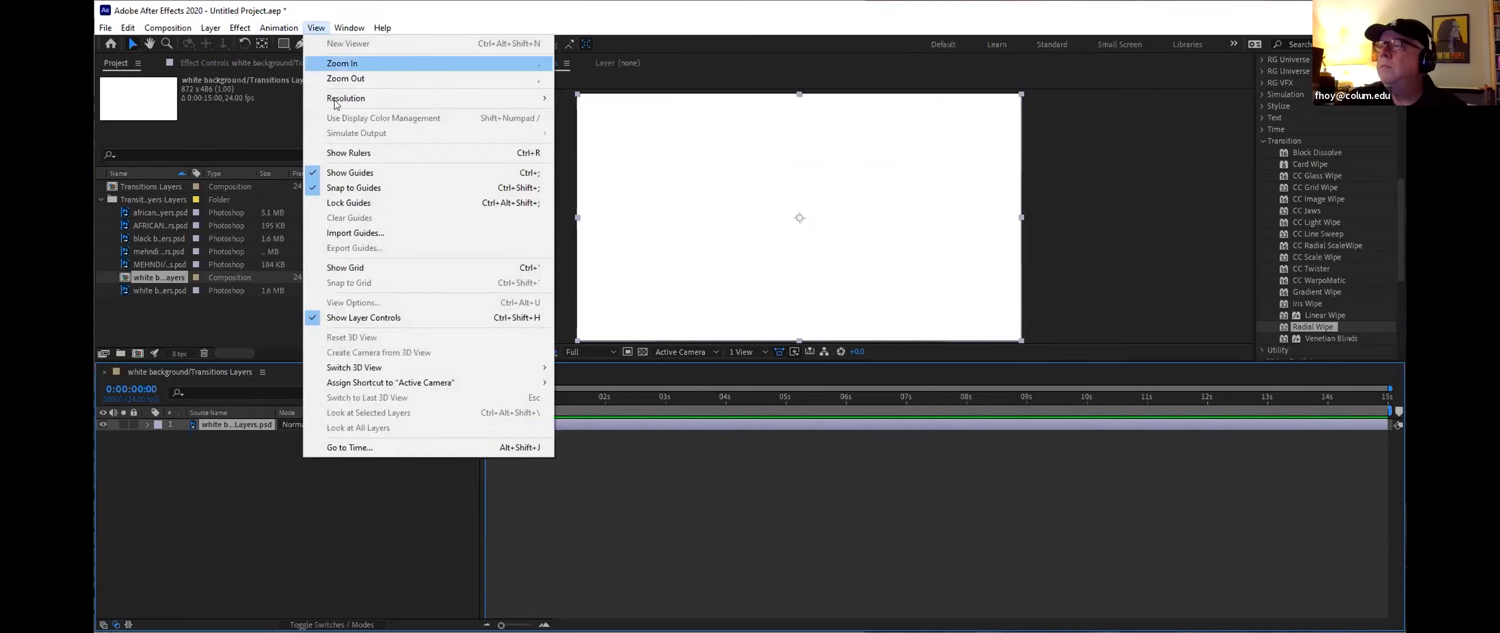
{"action": "left_click", "coordinate": [351, 153]}
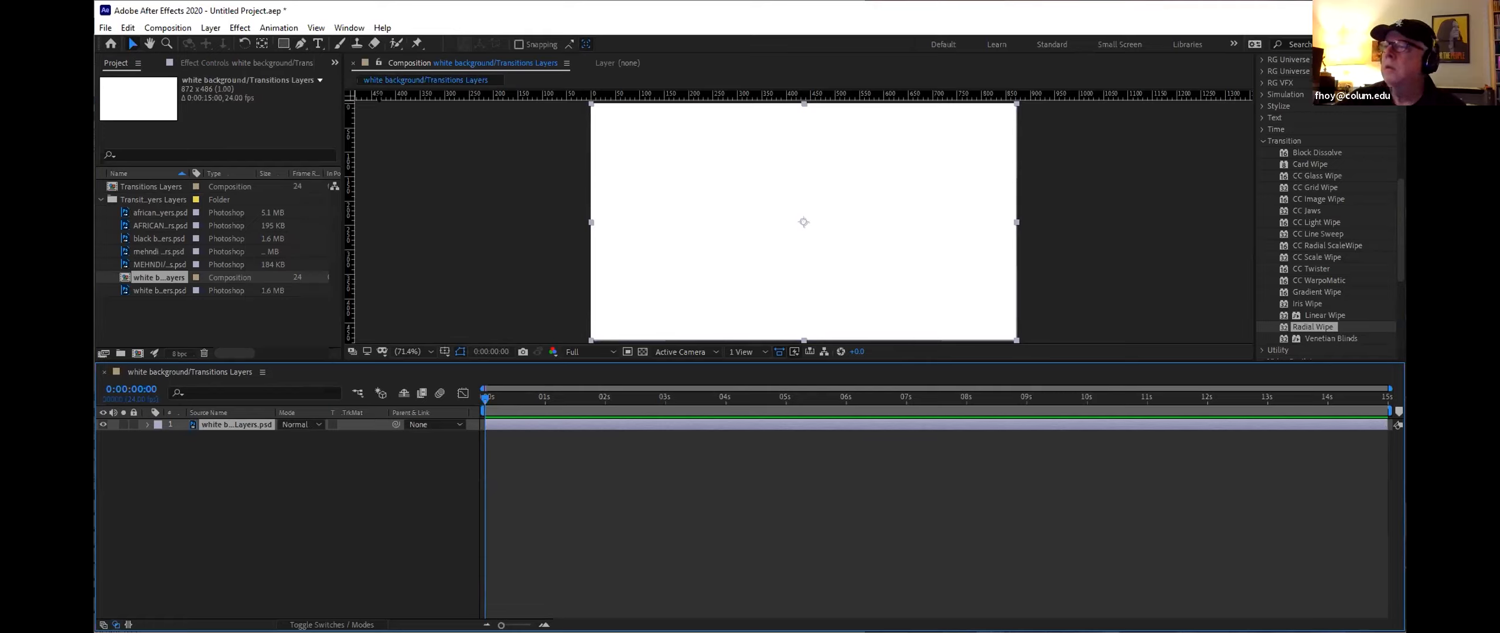
{"action": "left_click", "coordinate": [151, 29]}
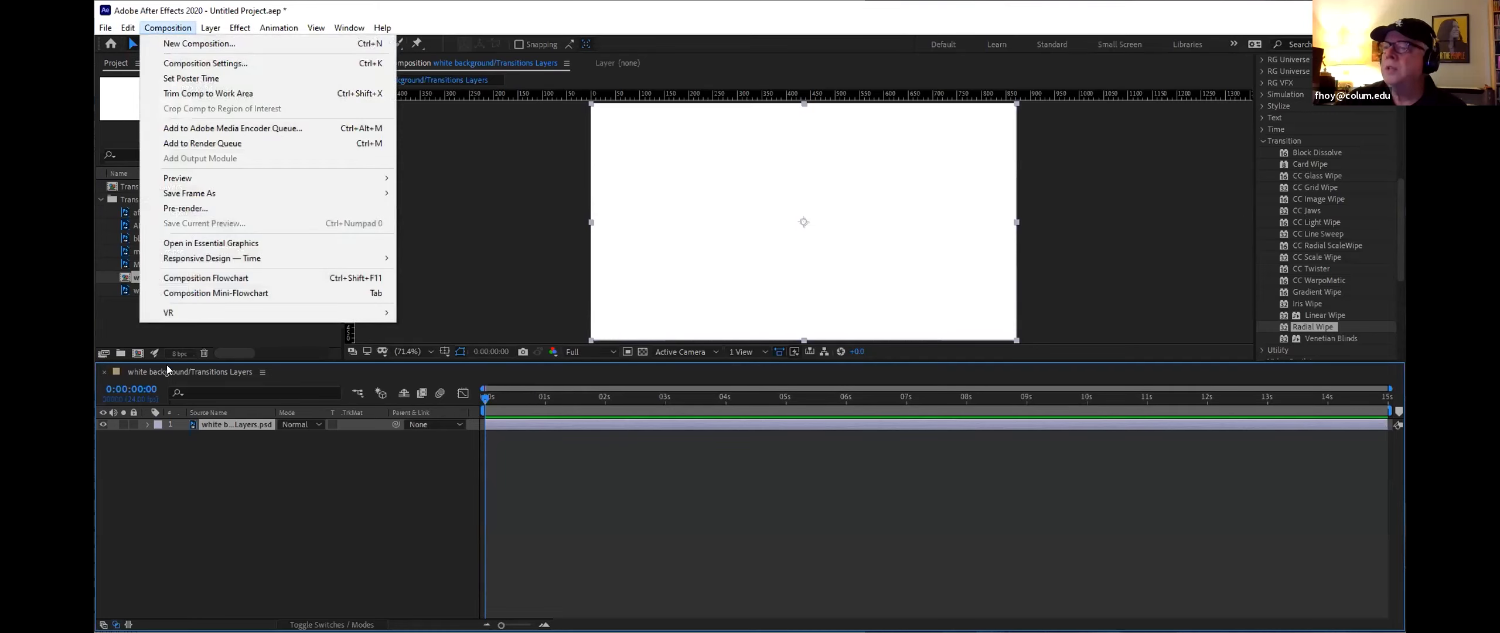
{"action": "left_click", "coordinate": [122, 331]}
{"action": "left_click", "coordinate": [100, 199]}
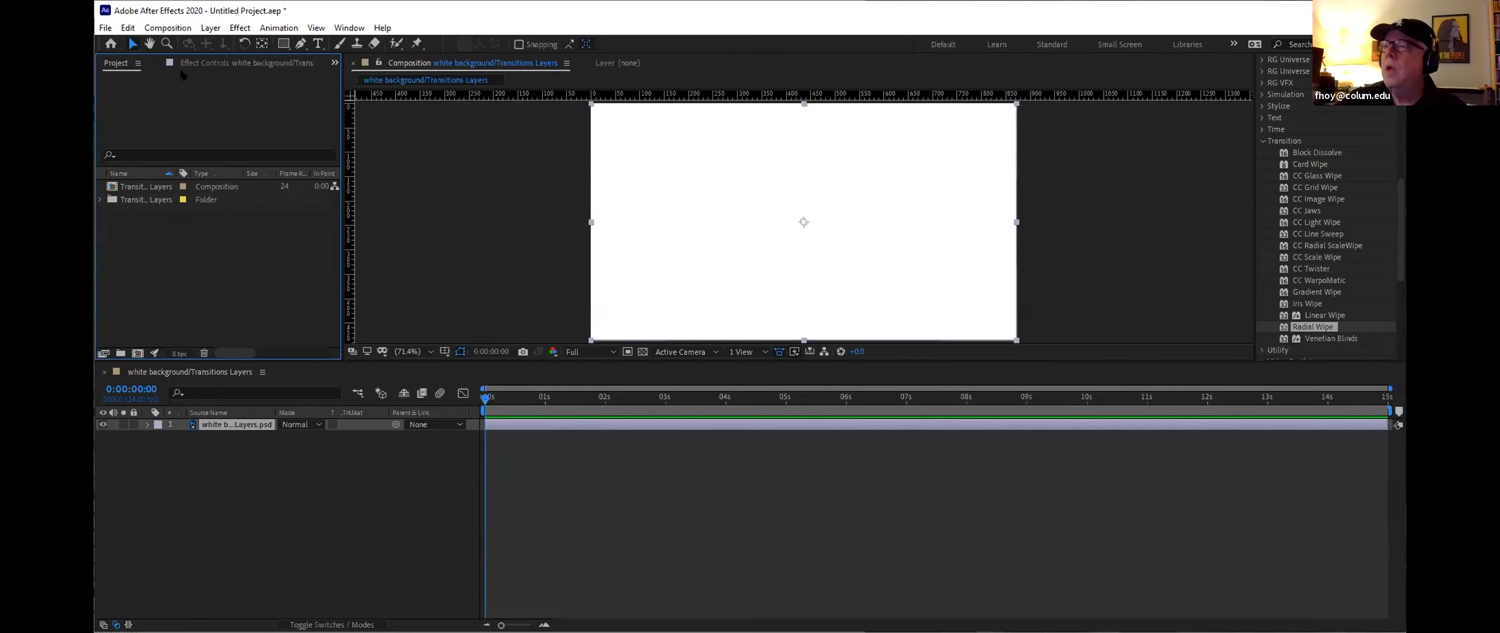
Step: Start a new empty project, discarding the current one
{"action": "left_click", "coordinate": [106, 27]}
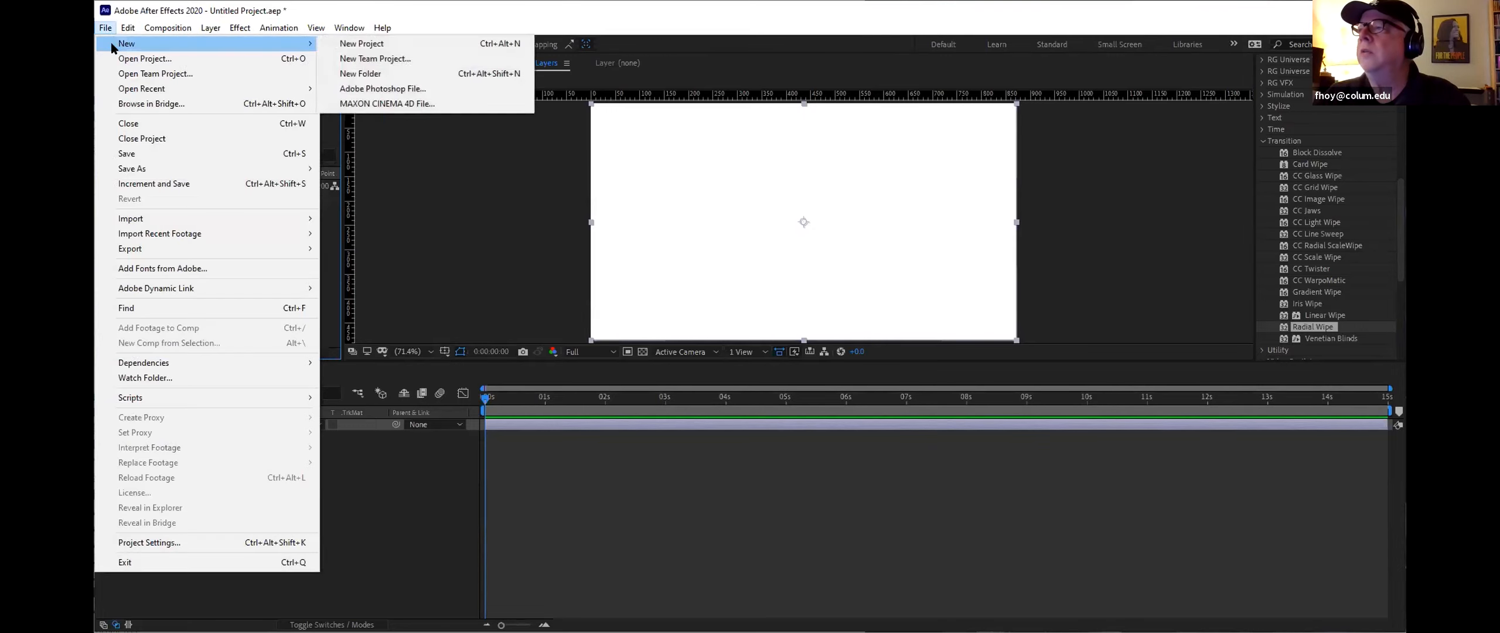
{"action": "left_click", "coordinate": [403, 44]}
{"action": "left_click", "coordinate": [768, 343]}
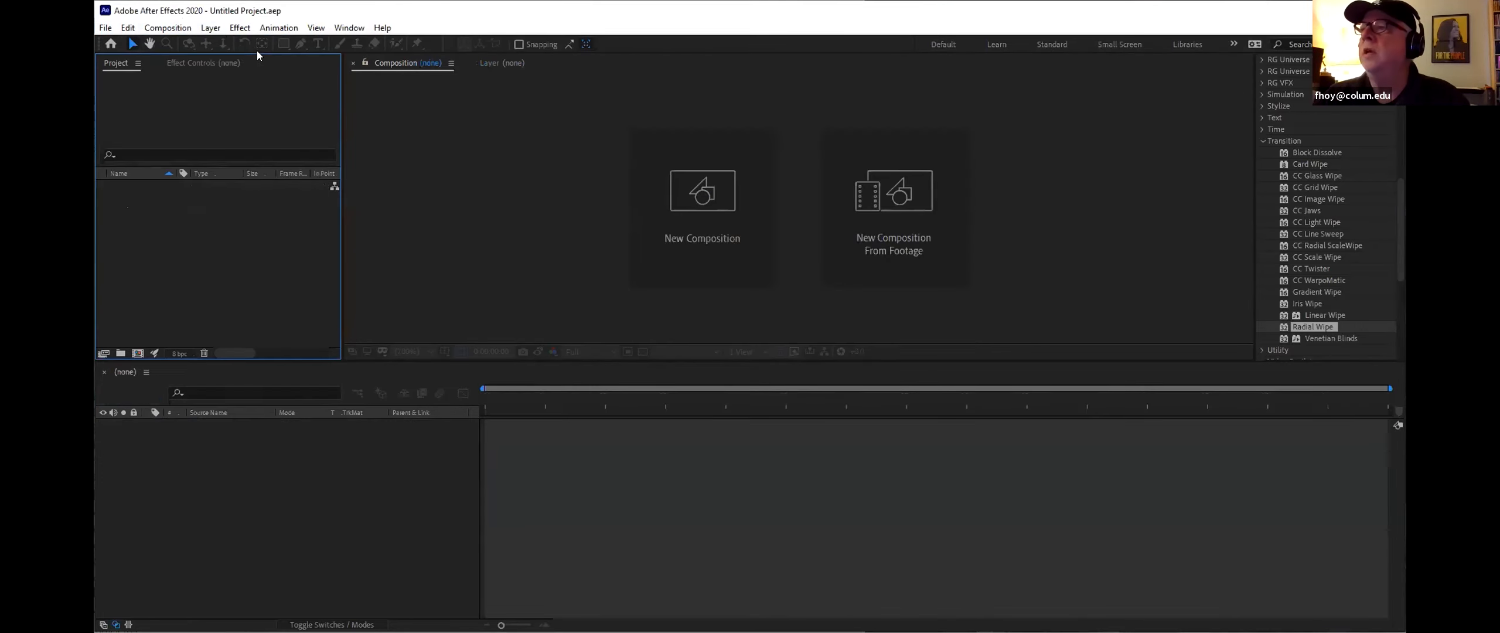
Step: Create a new 1920×1080 composition using the HDTV 1080 24 preset
{"action": "left_click", "coordinate": [183, 28]}
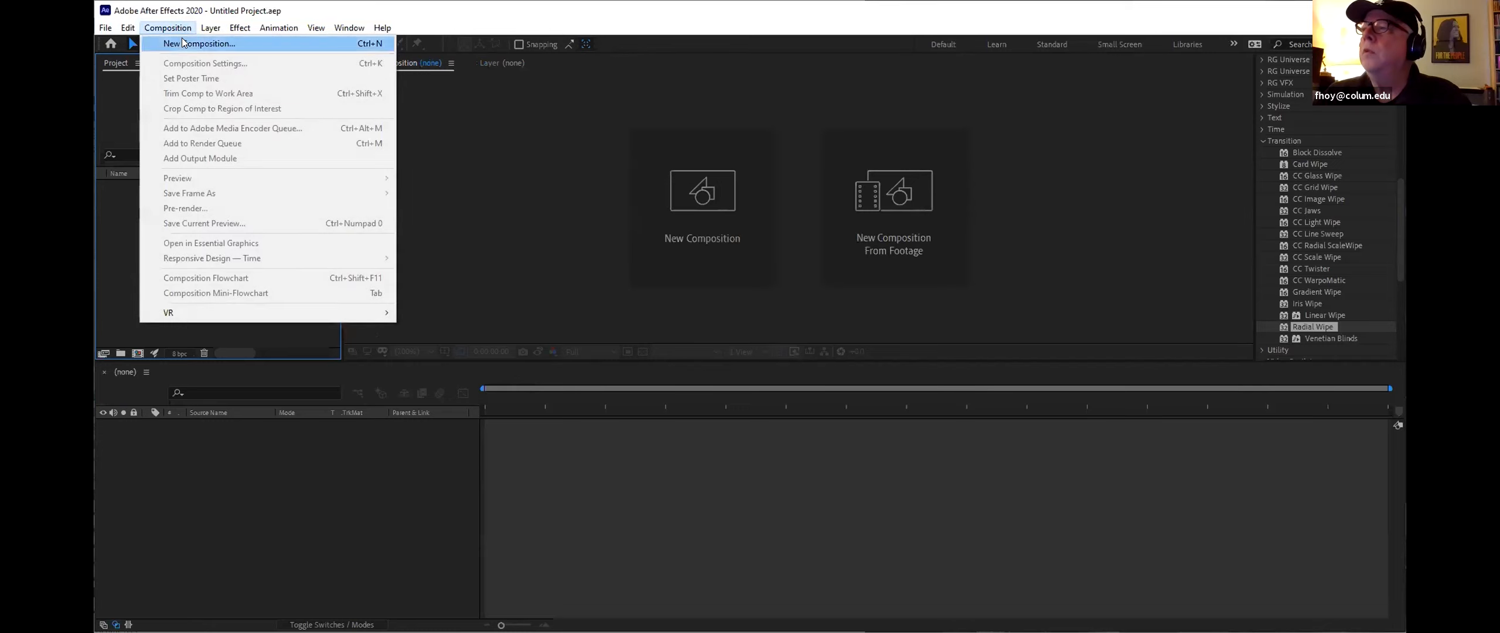
{"action": "left_click", "coordinate": [184, 41]}
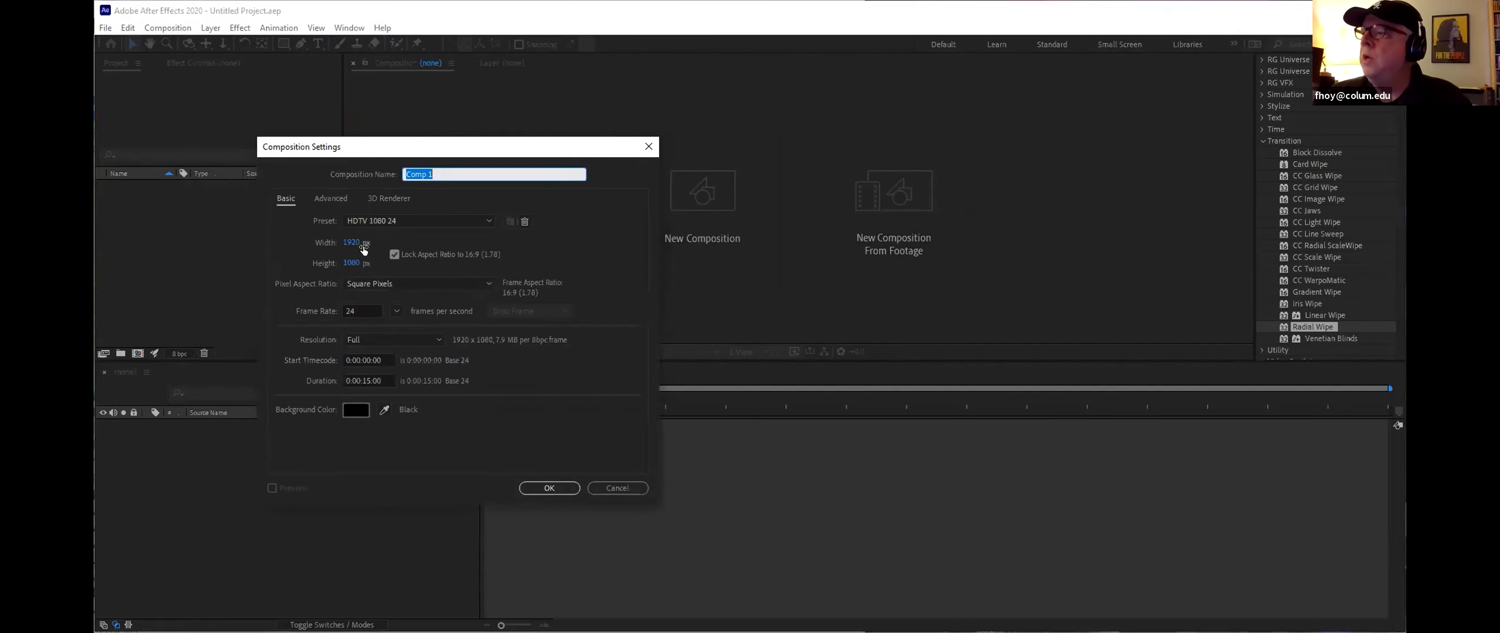
{"action": "left_click", "coordinate": [554, 487]}
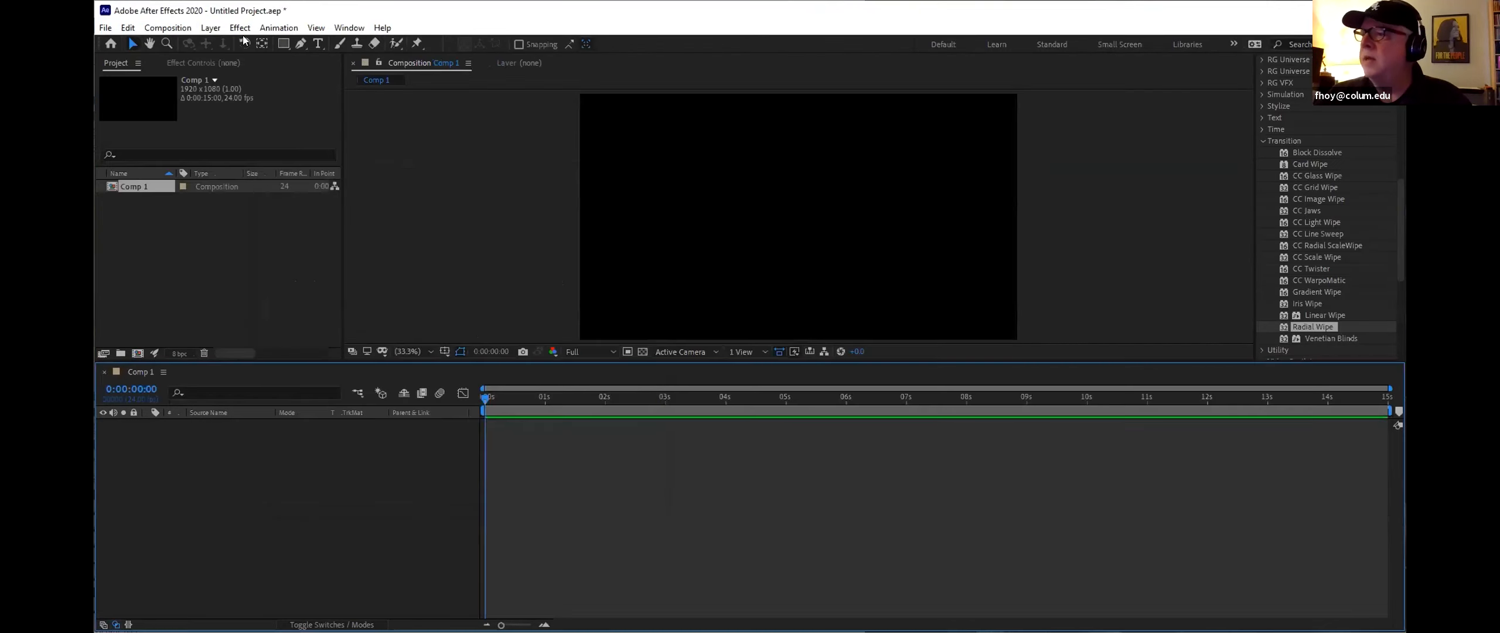
Step: Import Transitions Layers.psd into the project as a Composition with Editable Layer Styles
{"action": "left_click", "coordinate": [107, 28]}
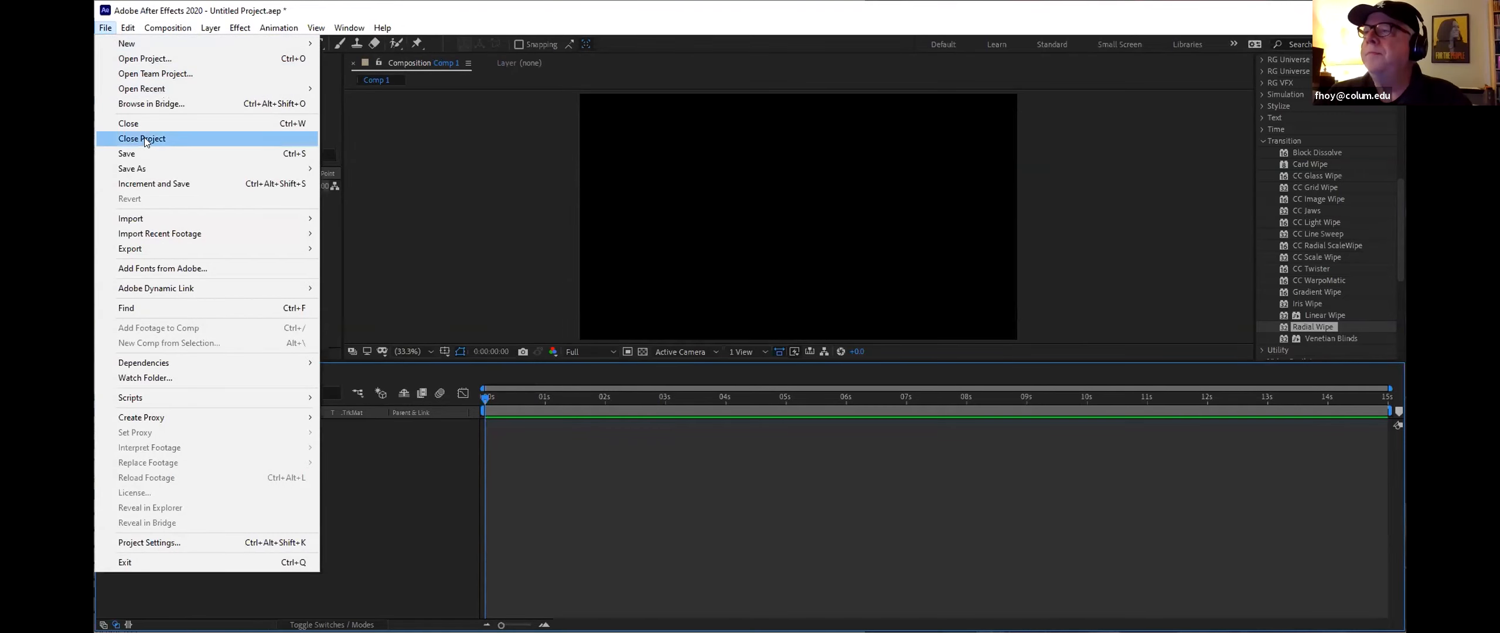
{"action": "mouse_move", "coordinate": [153, 218]}
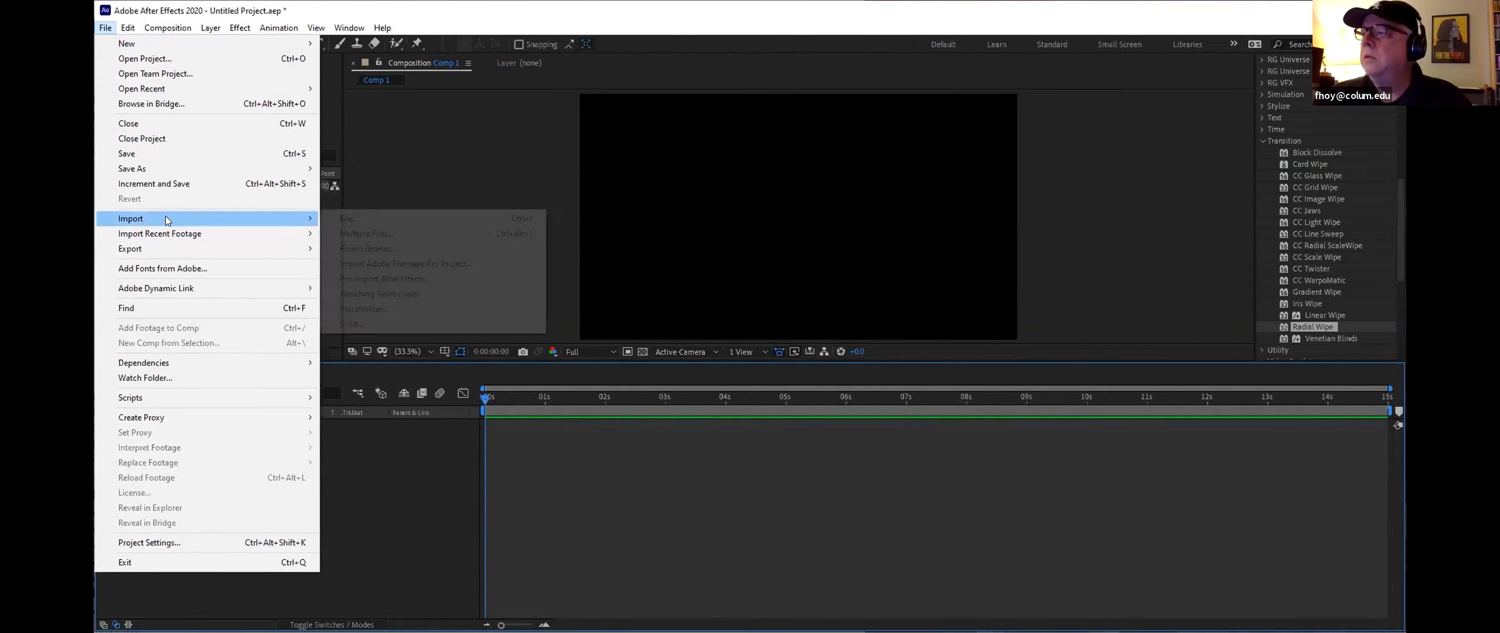
{"action": "left_click", "coordinate": [384, 220]}
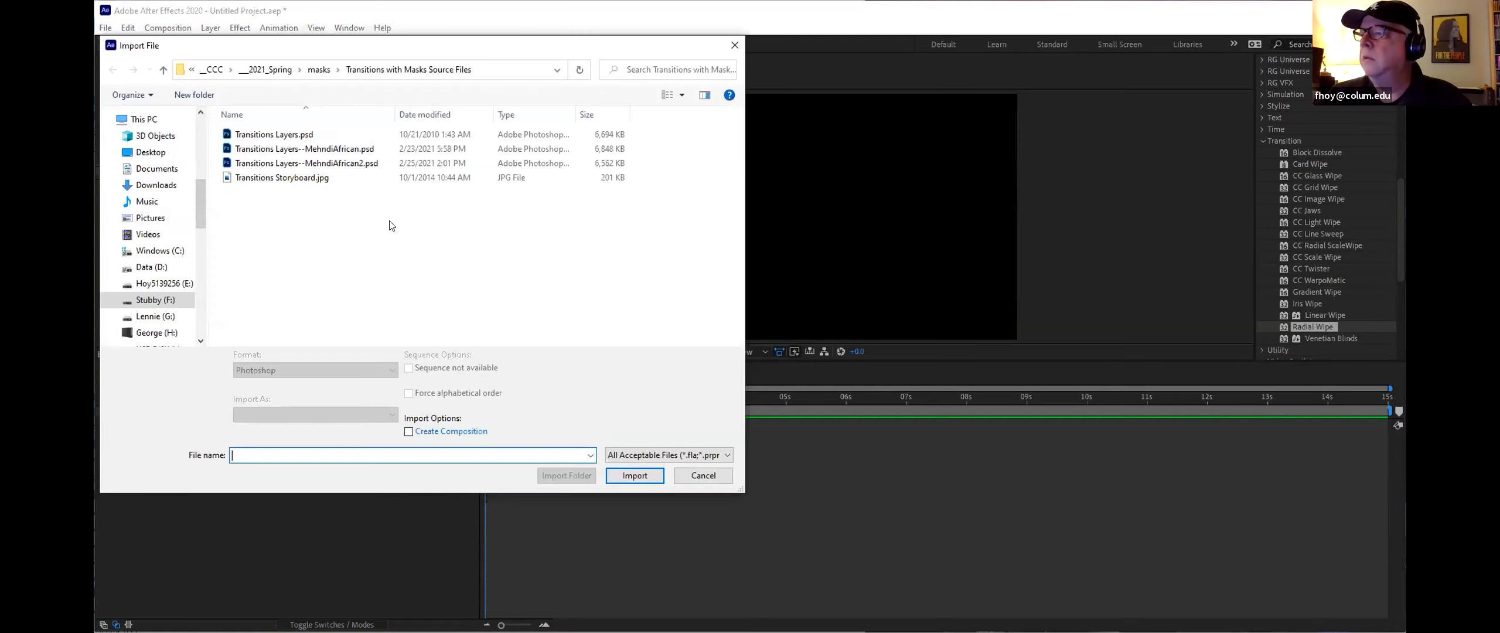
{"action": "left_click", "coordinate": [303, 135]}
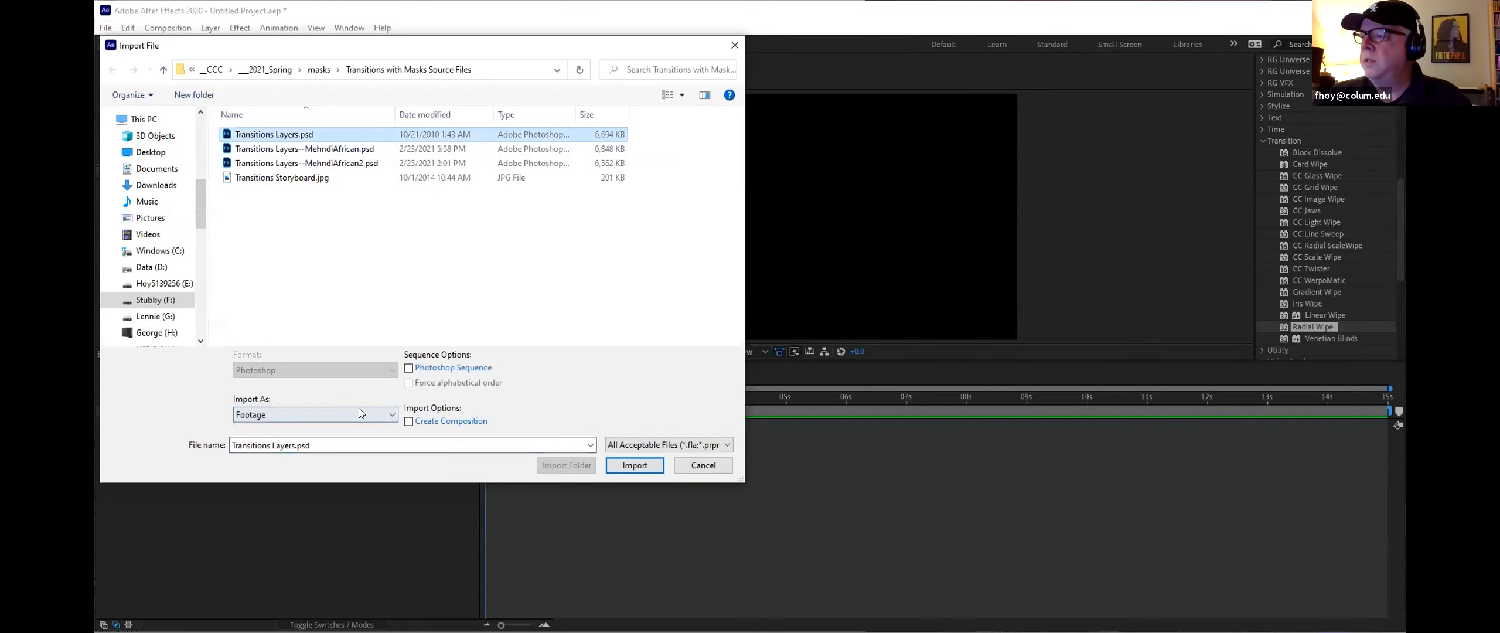
{"action": "left_click", "coordinate": [350, 415]}
{"action": "left_click", "coordinate": [325, 446]}
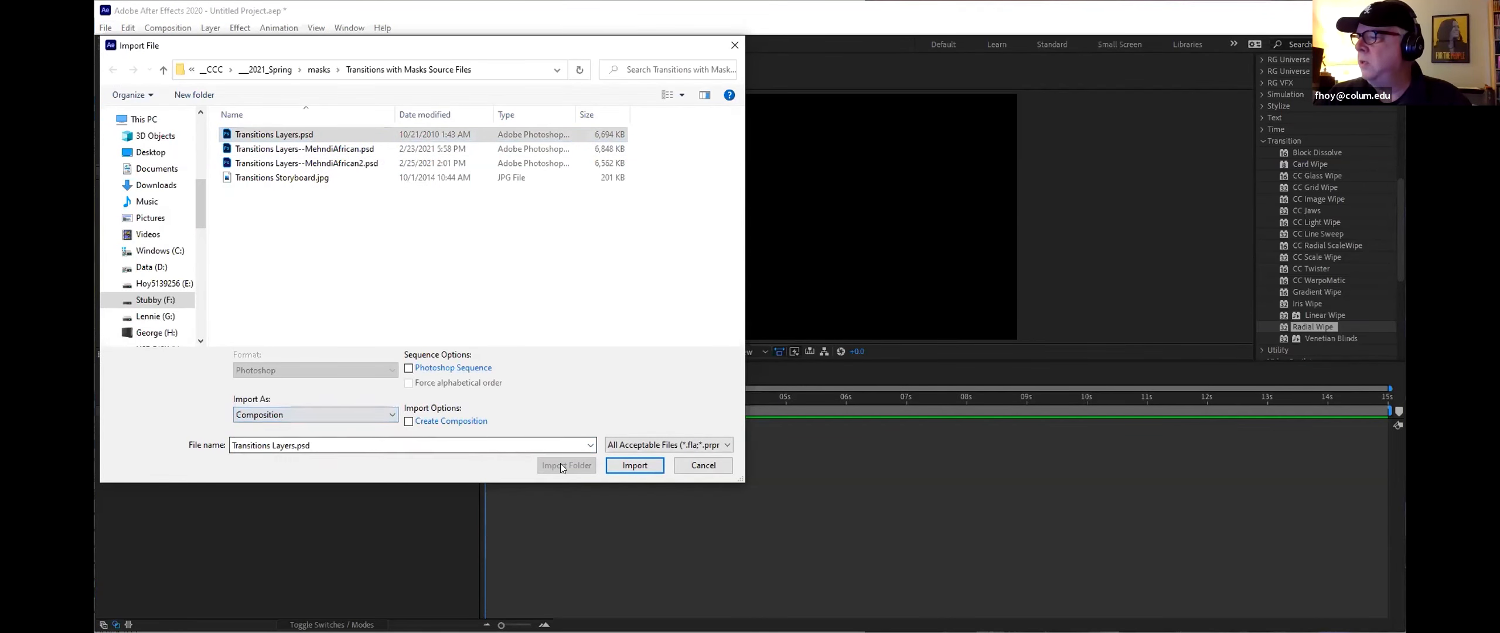
{"action": "left_click", "coordinate": [625, 466]}
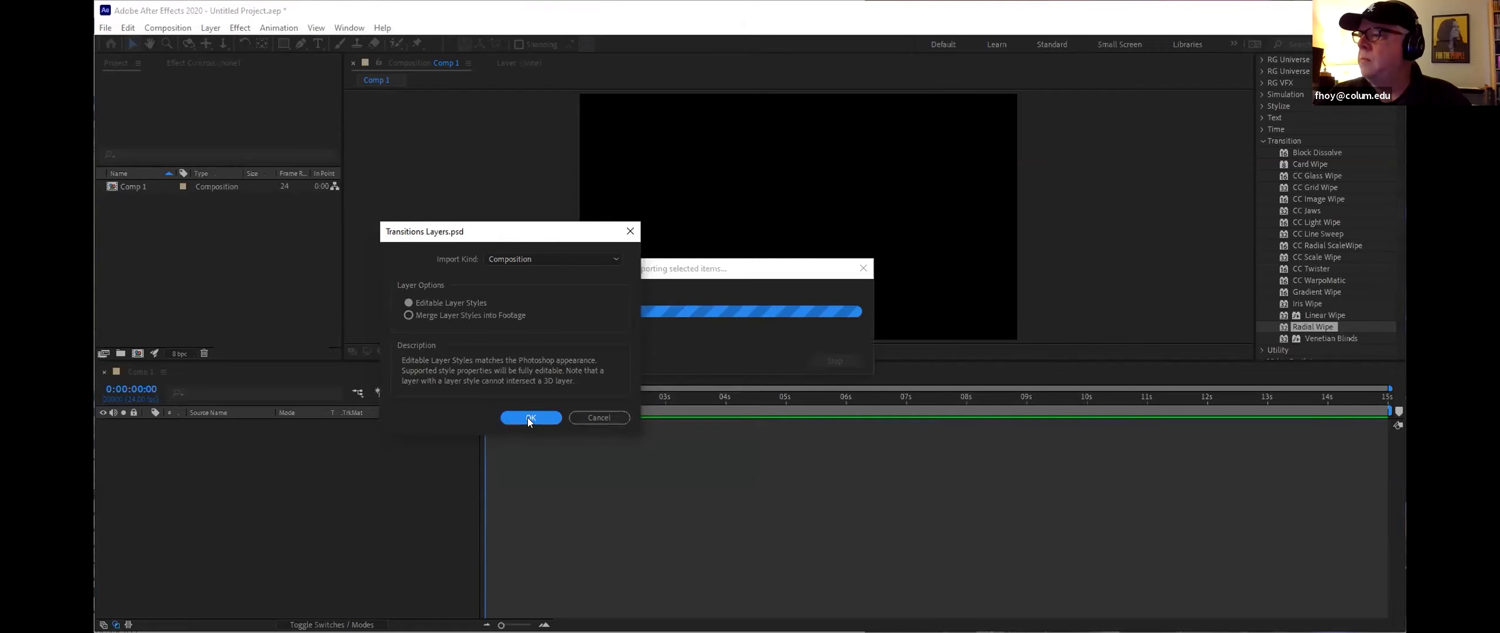
{"action": "left_click", "coordinate": [530, 417]}
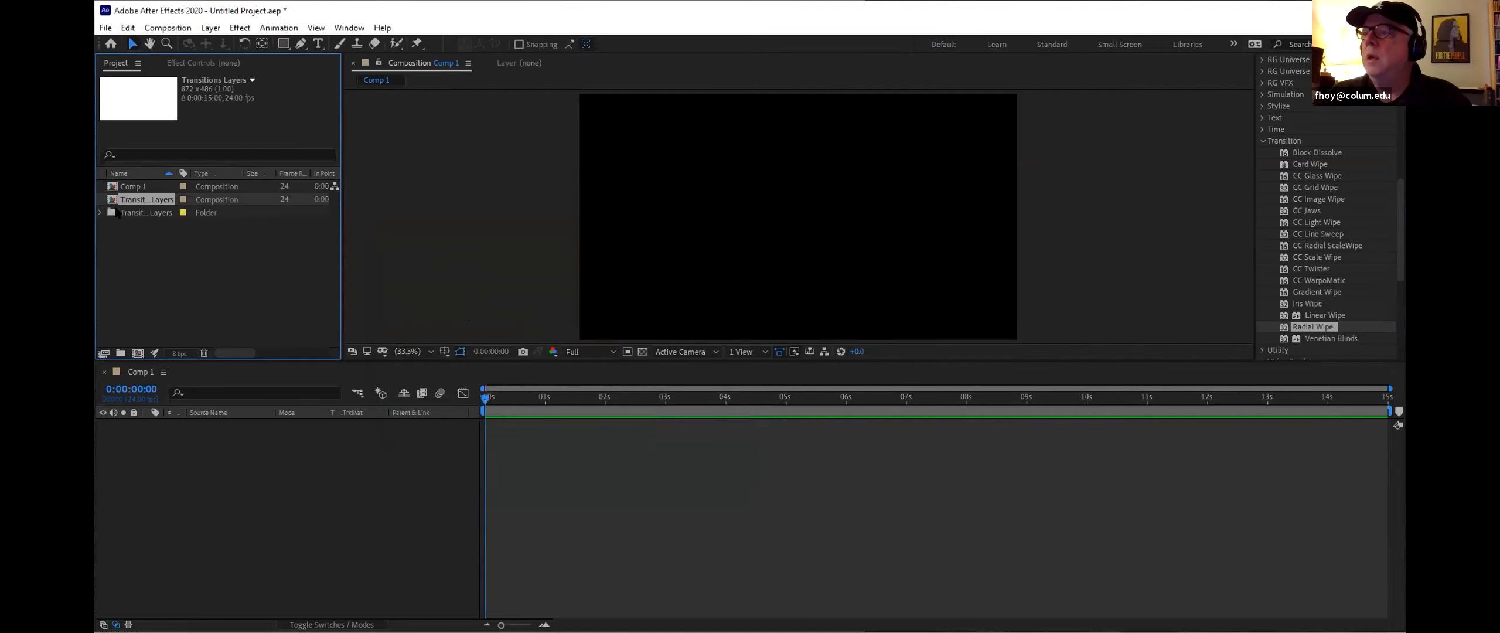
Step: Add the white background and mehndi design layers from the imported folder to Comp 1
{"action": "left_click", "coordinate": [100, 211]}
{"action": "left_click_drag", "start_coordinate": [161, 288], "coordinate": [174, 428]}
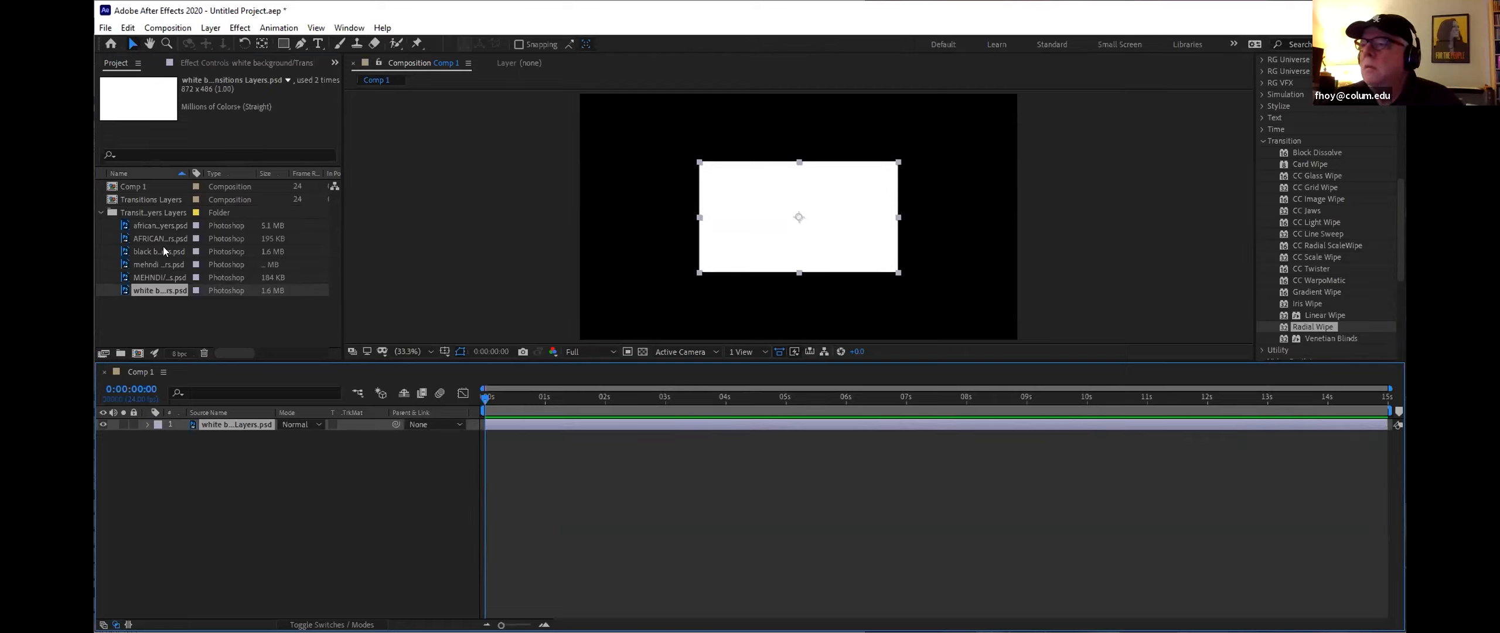
{"action": "left_click", "coordinate": [151, 265]}
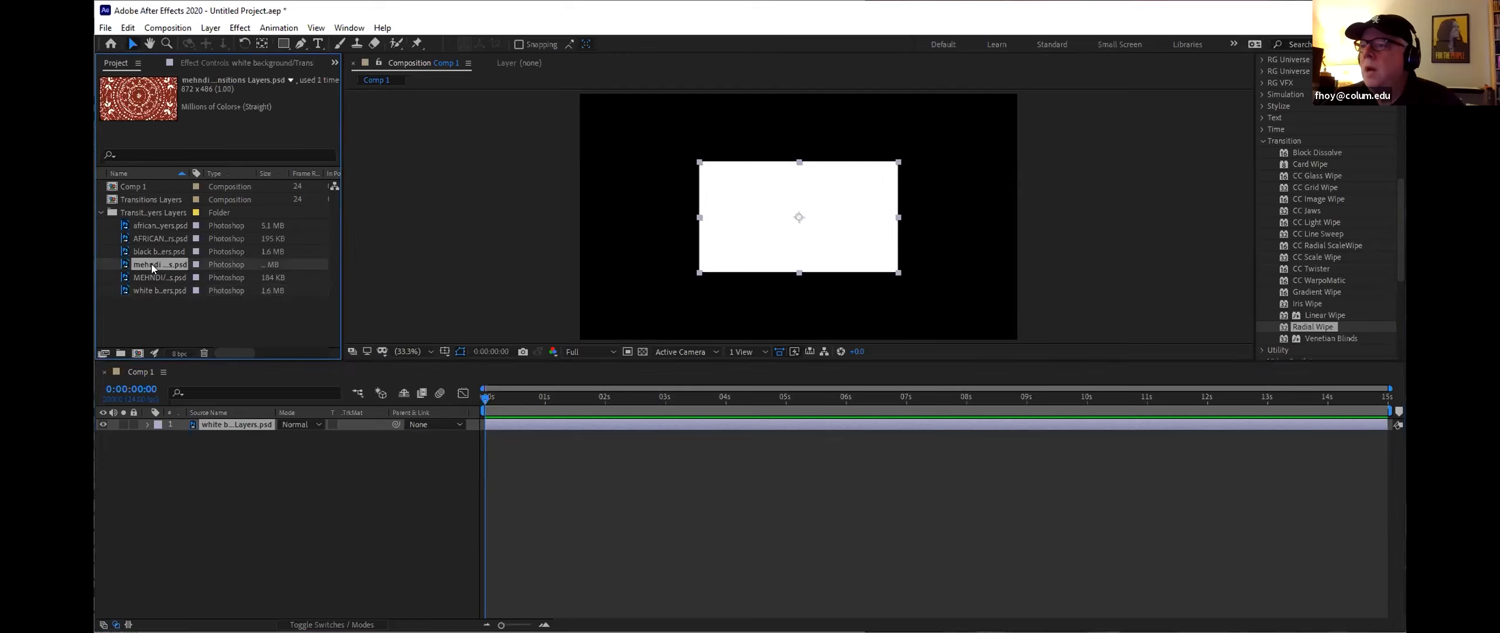
{"action": "left_click_drag", "start_coordinate": [151, 264], "coordinate": [158, 423]}
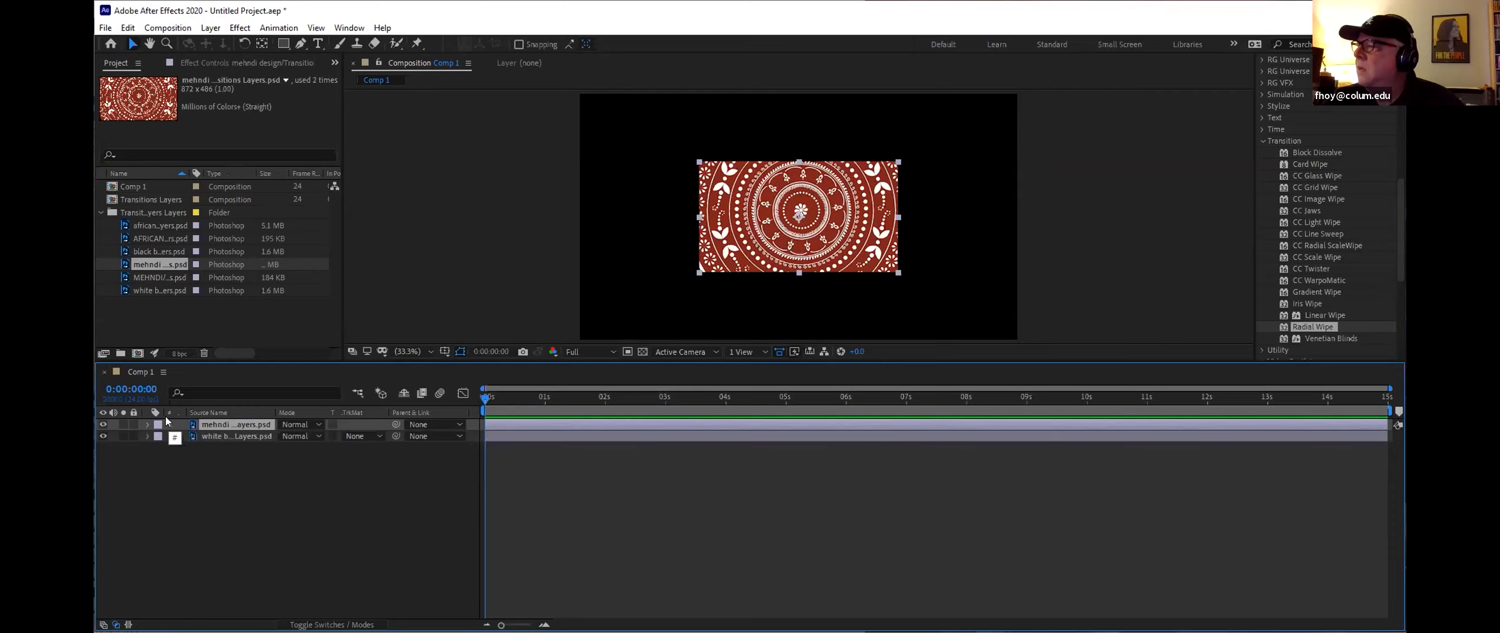
Step: Scale the mehndi design layer up by its corner so it fills more of the composition frame
{"action": "left_click_drag", "start_coordinate": [700, 273], "coordinate": [659, 302]}
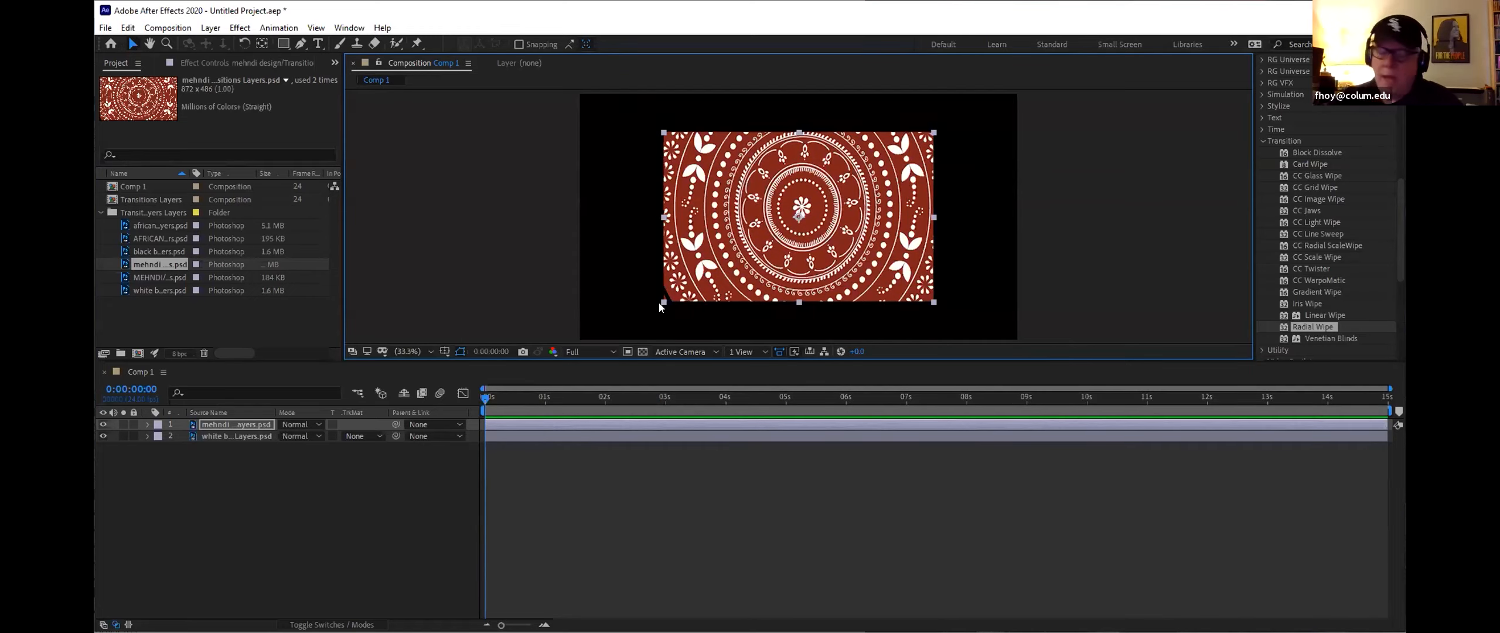
{"action": "left_click", "coordinate": [633, 311]}
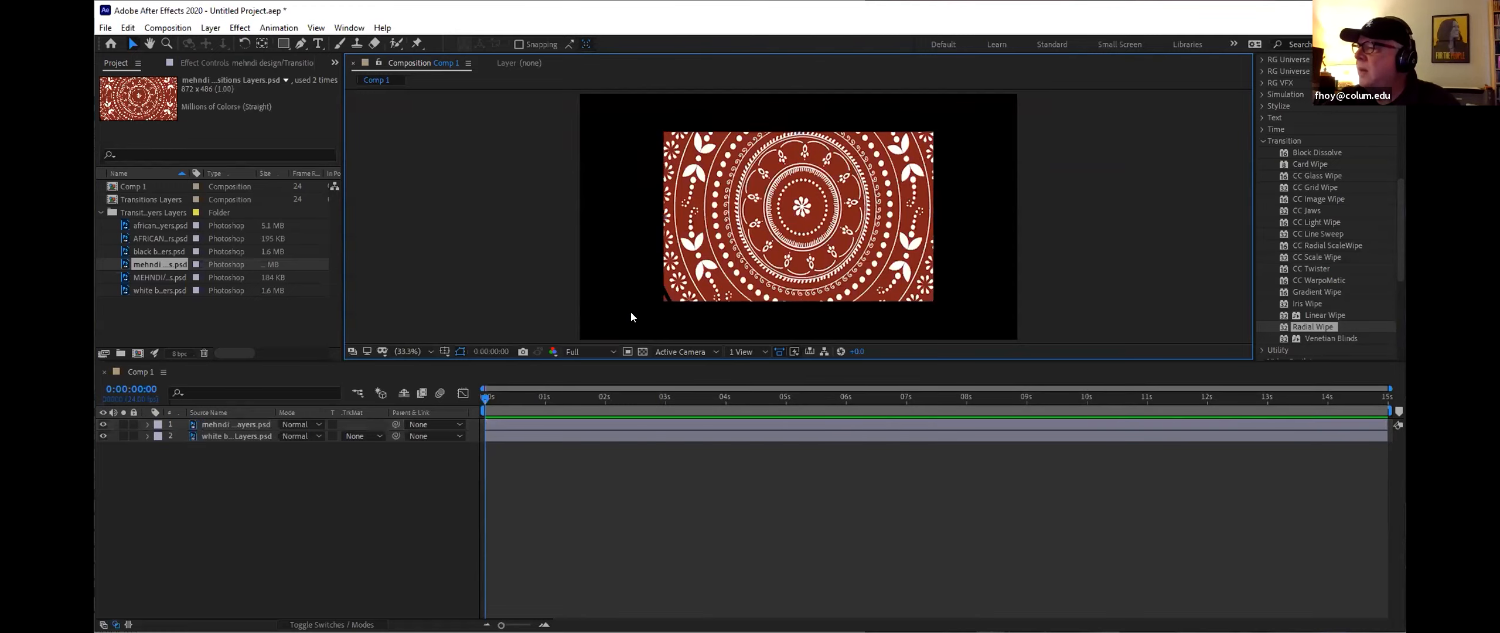
{"action": "left_click", "coordinate": [674, 295]}
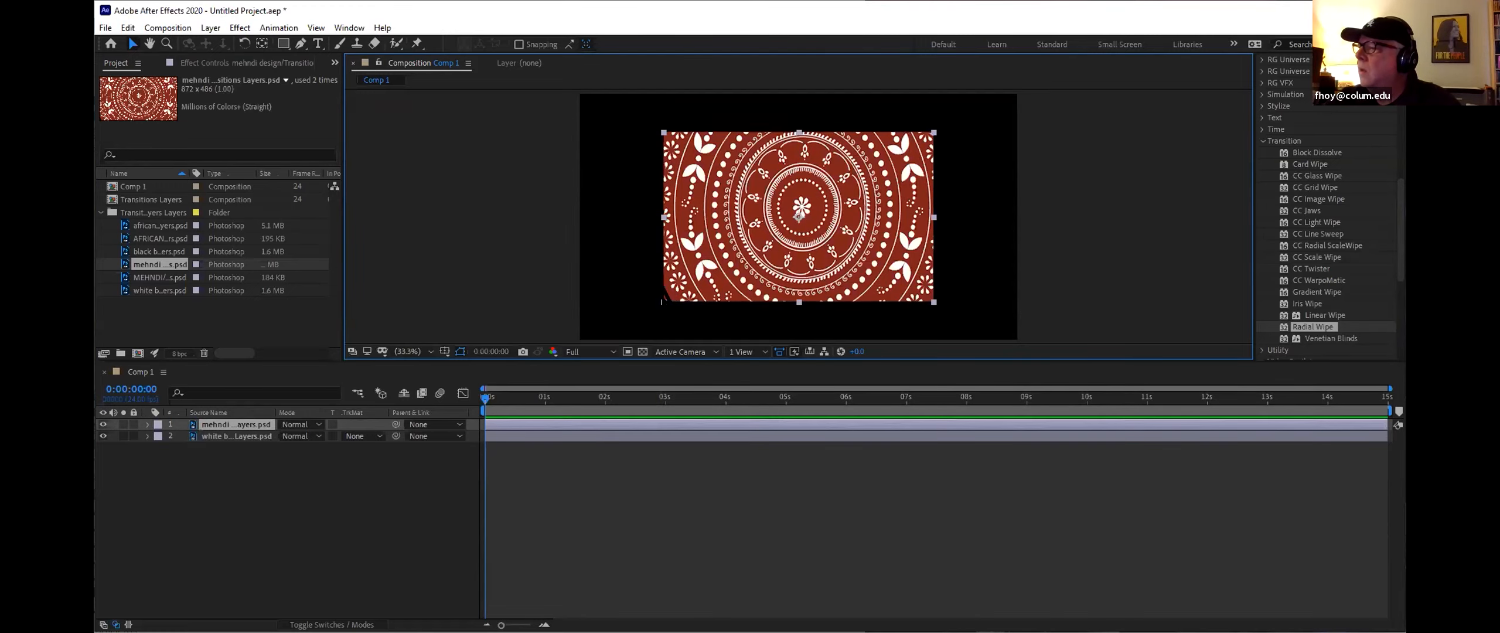
{"action": "left_click", "coordinate": [625, 310]}
{"action": "left_click", "coordinate": [732, 268]}
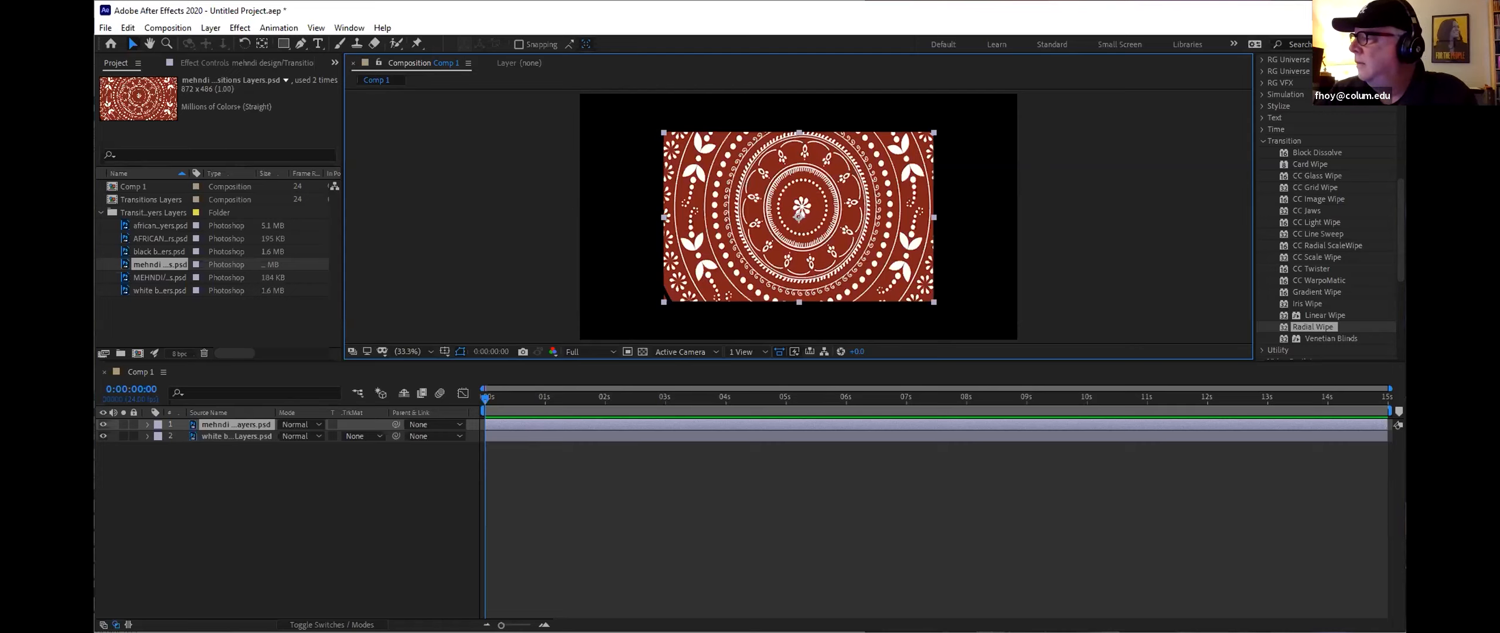
Step: Switch to Photoshop and set the canvas size of Transitions Layers.psd to 1920 by 1080 pixels
{"action": "key", "text": "alt+Tab"}
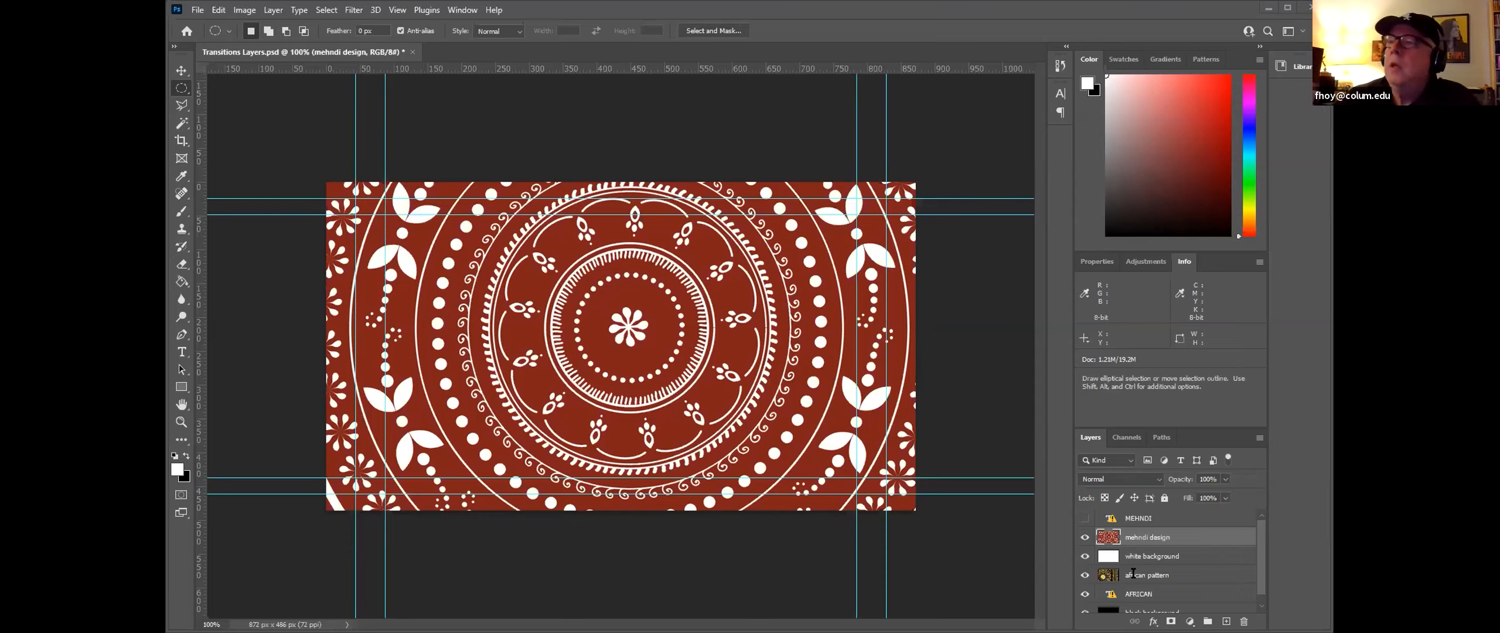
{"action": "left_click", "coordinate": [245, 10]}
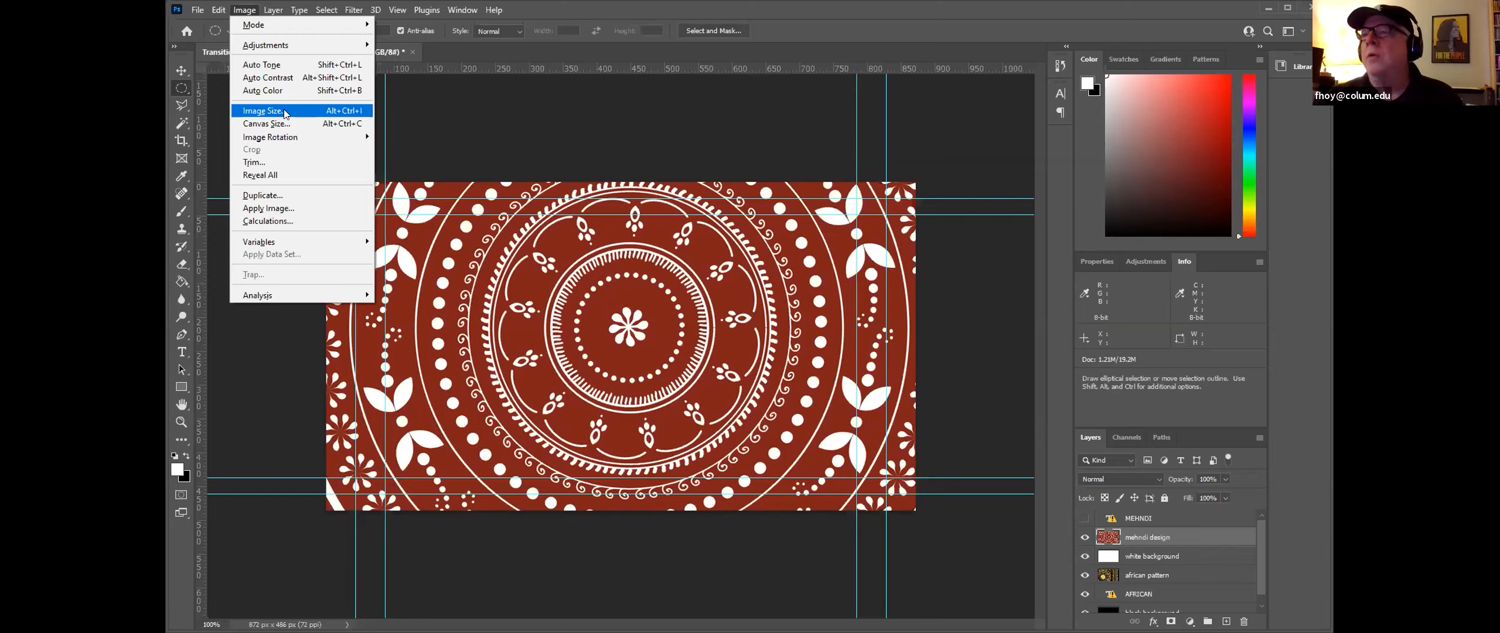
{"action": "left_click", "coordinate": [285, 123]}
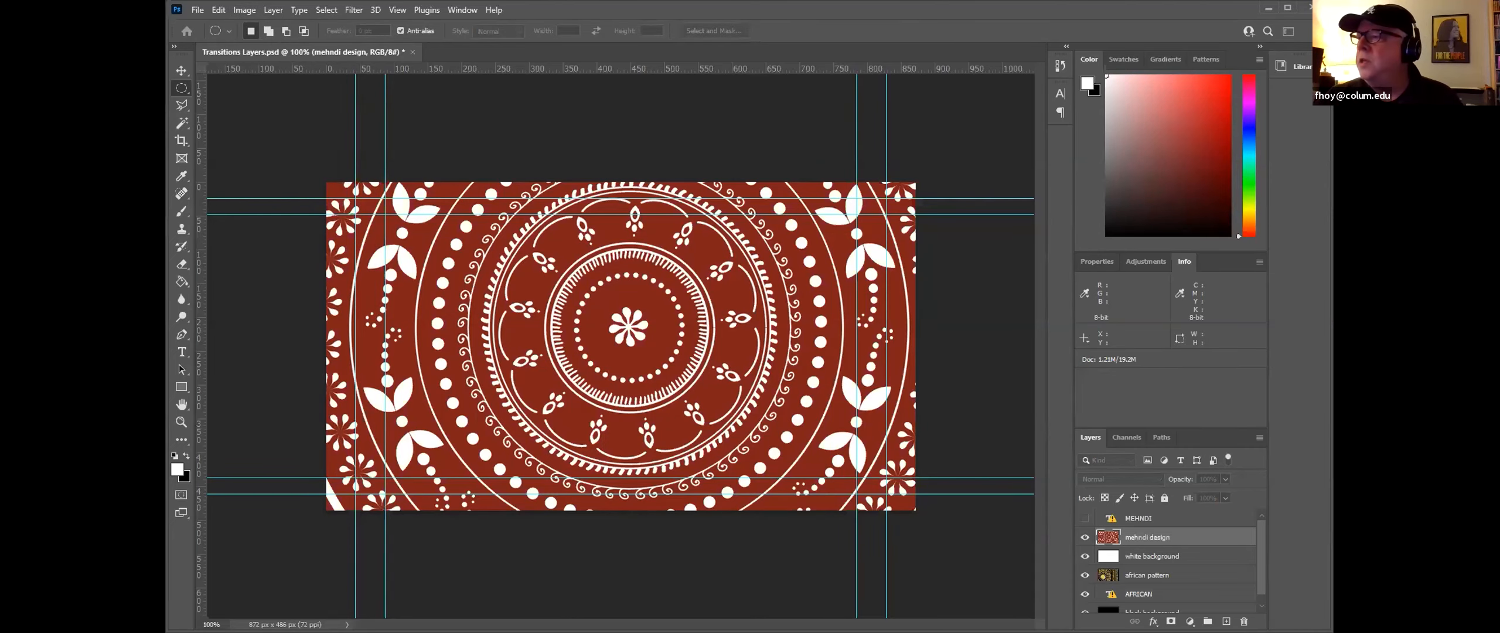
{"action": "double_click", "coordinate": [706, 197]}
{"action": "type", "text": "1"}
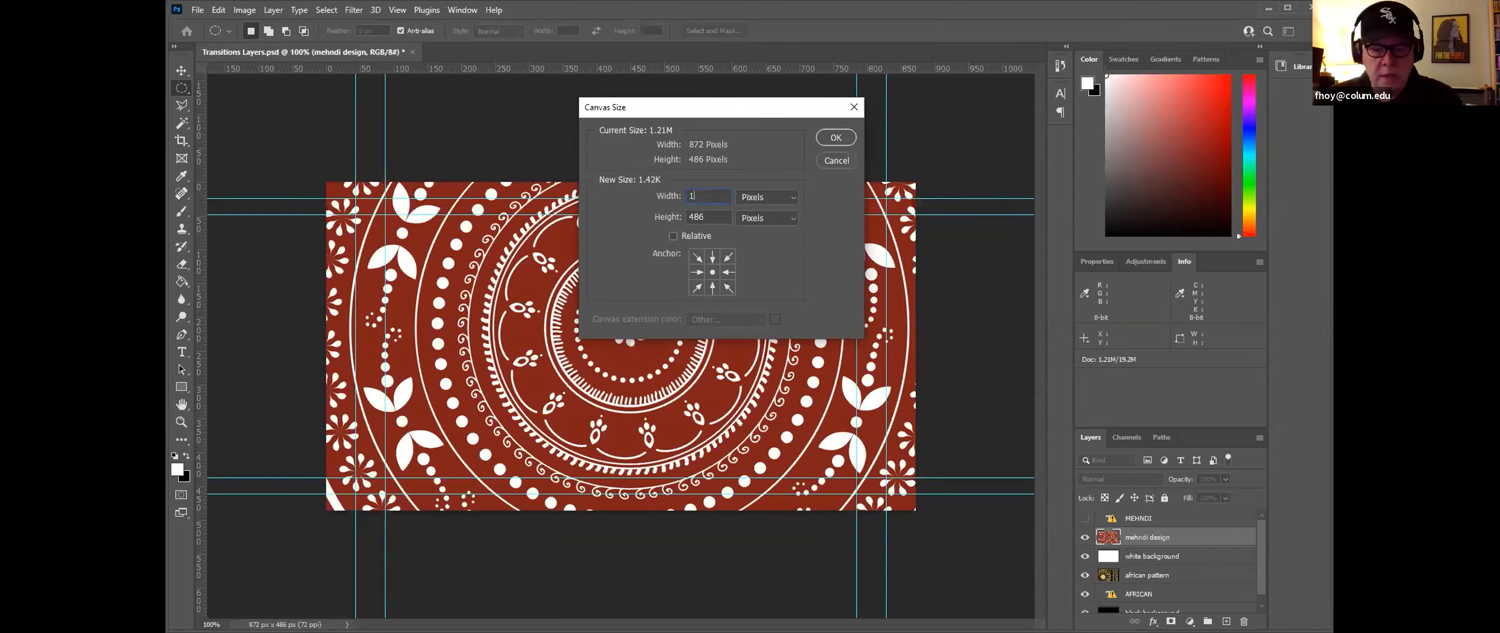
{"action": "type", "text": "920"}
{"action": "key", "text": "Tab"}
{"action": "type", "text": "1080"}
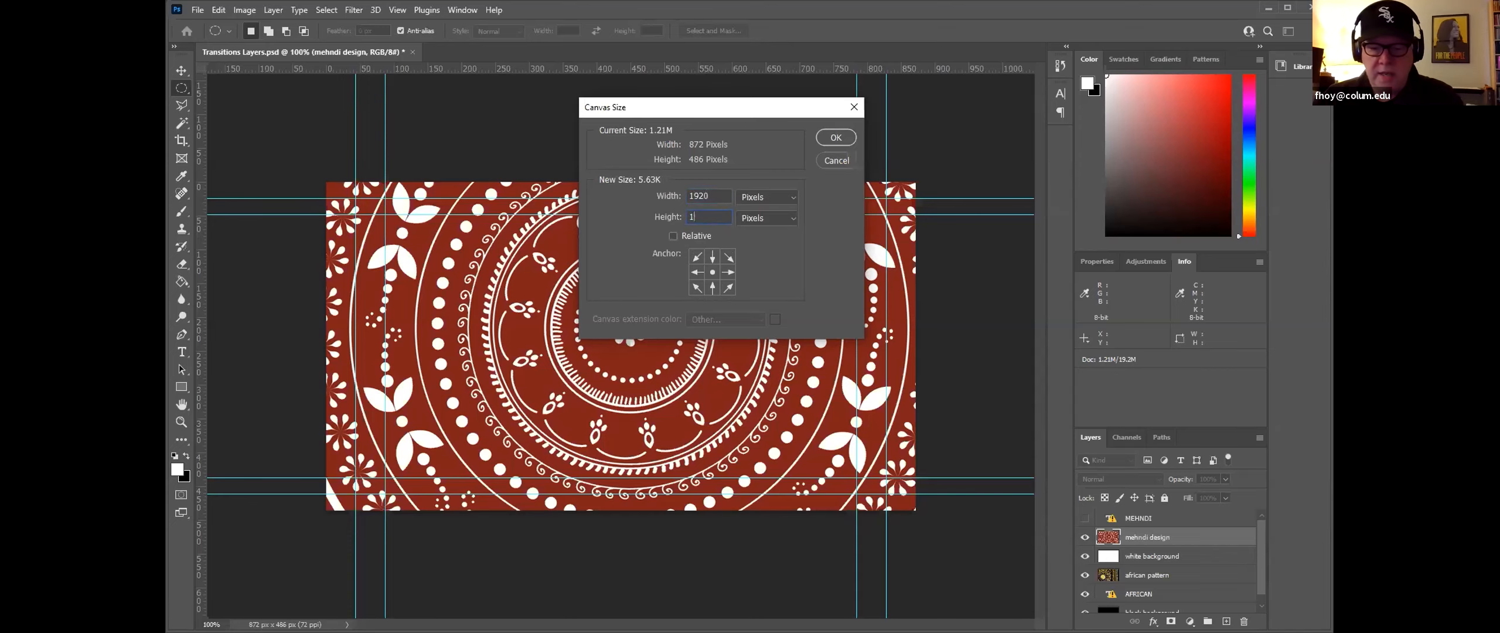
{"action": "left_click", "coordinate": [835, 138]}
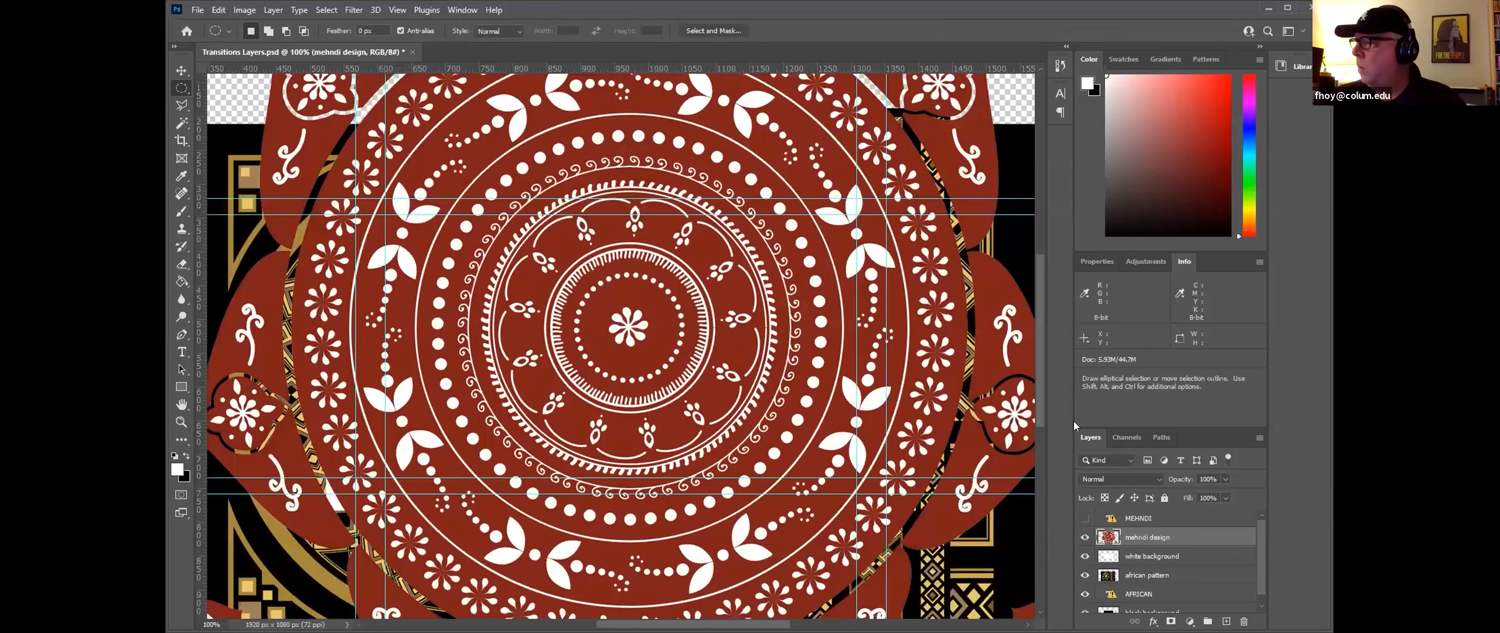
Step: Move the mehndi design artwork upward on the enlarged canvas with the Move tool
{"action": "left_click_drag", "start_coordinate": [1085, 517], "coordinate": [1084, 603]}
{"action": "scroll", "coordinate": [749, 329], "scroll_direction": "down", "scroll_amount": 2}
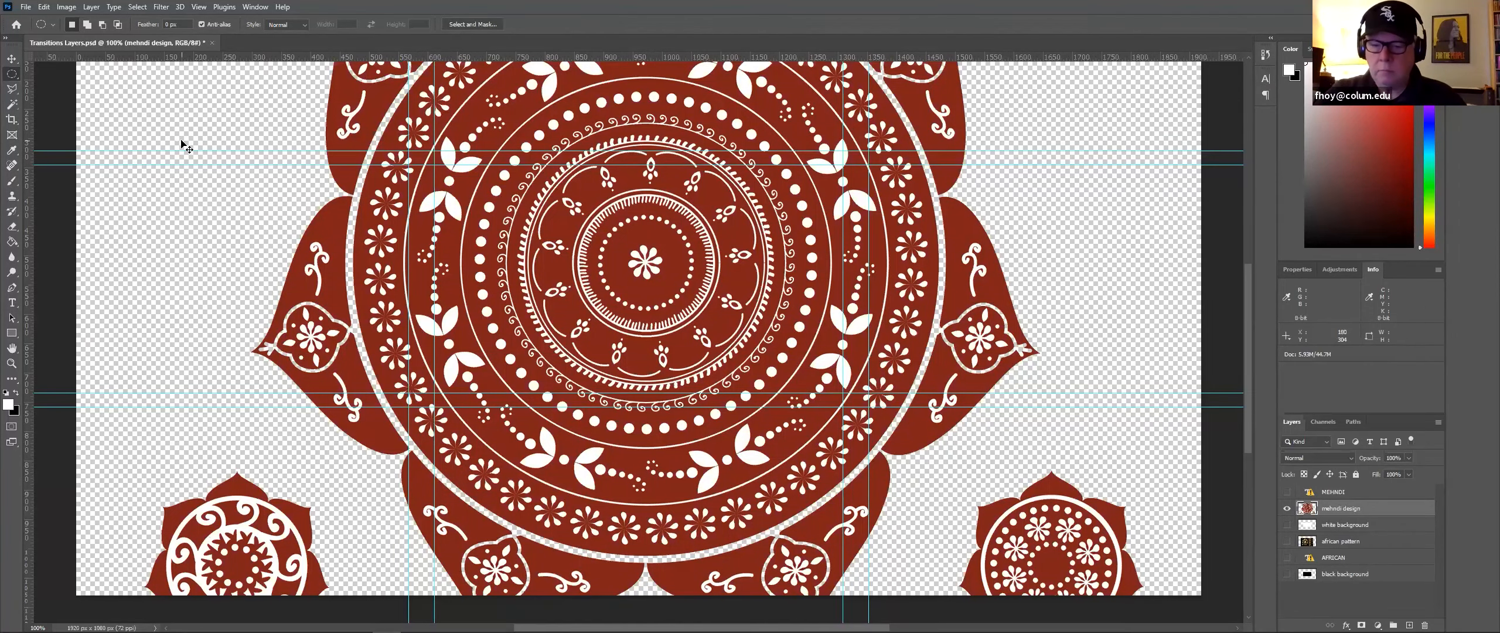
{"action": "key", "text": "ctrl+minus"}
{"action": "key", "text": "ctrl+minus"}
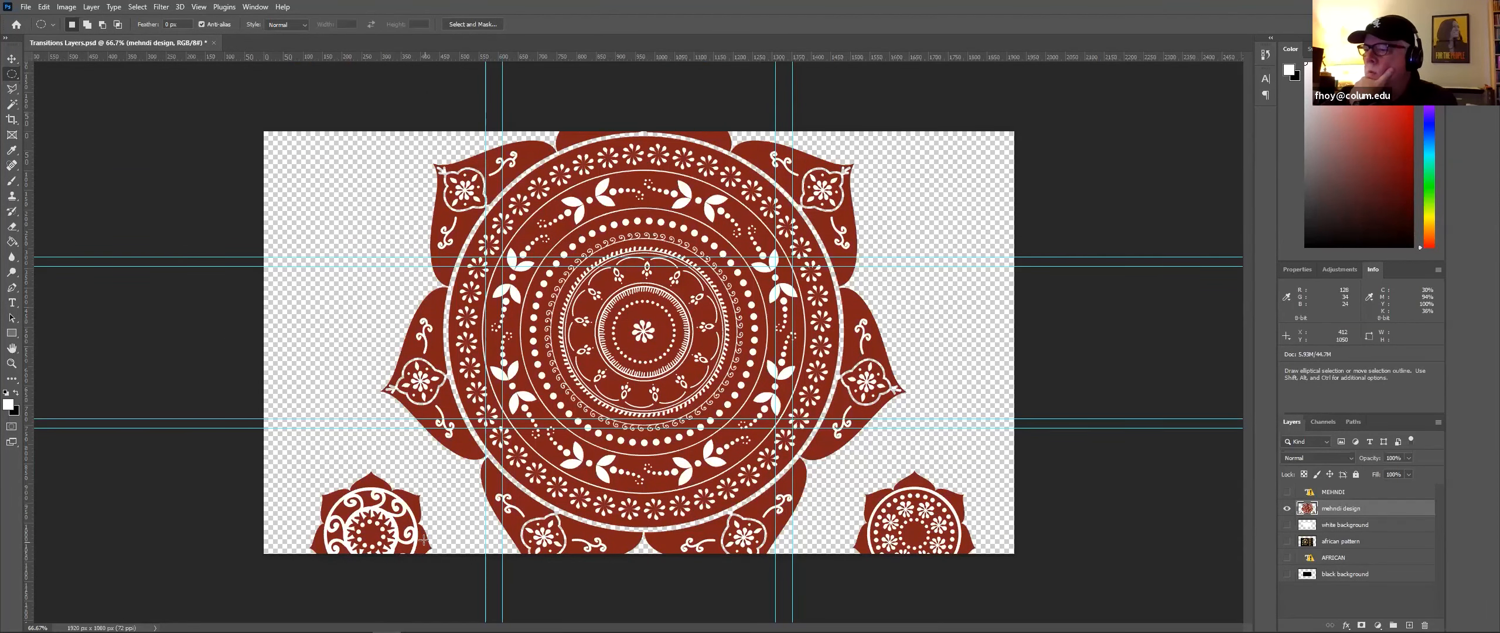
{"action": "left_click", "coordinate": [11, 60]}
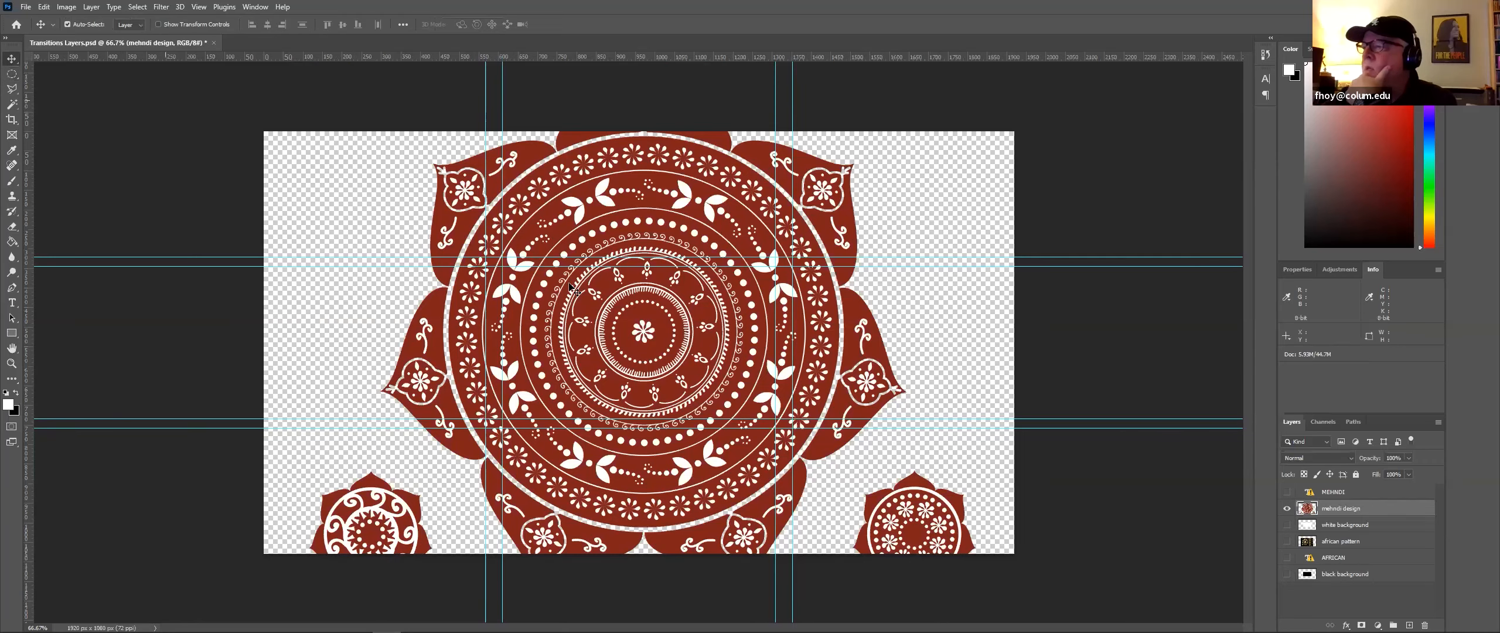
{"action": "left_click_drag", "start_coordinate": [684, 374], "coordinate": [676, 209]}
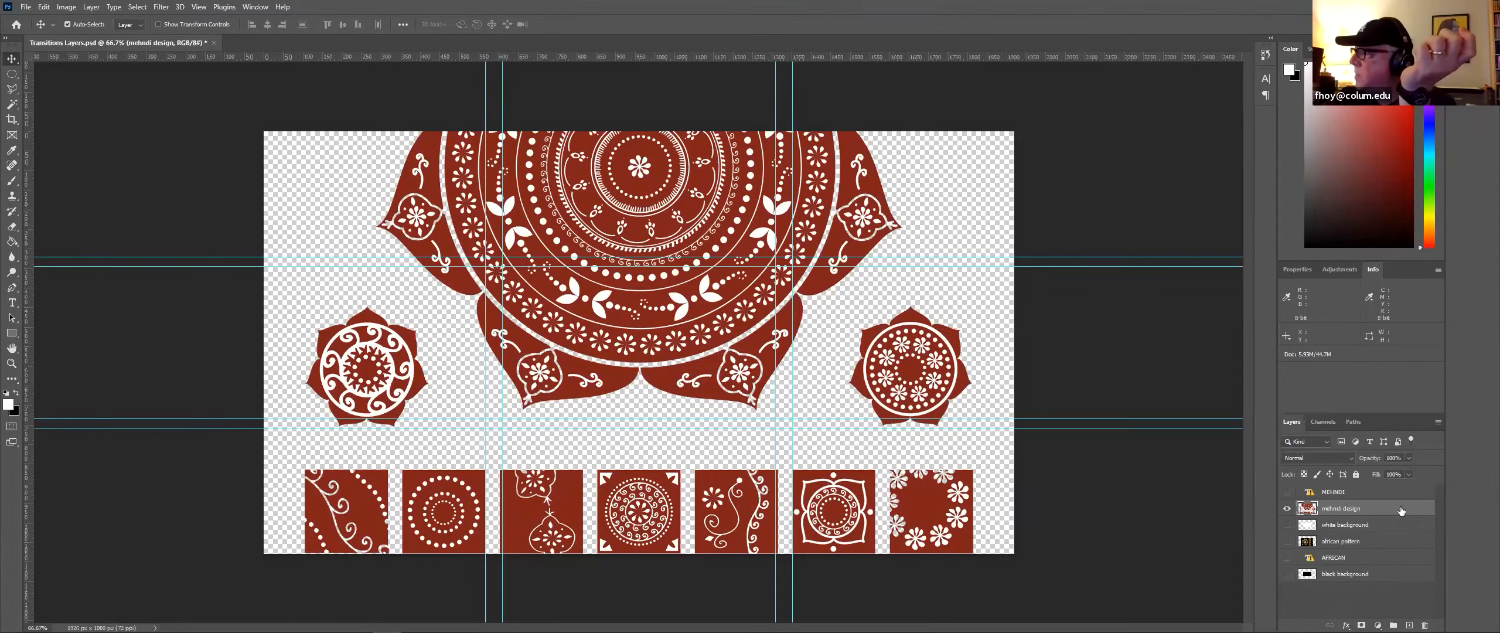
{"action": "left_click", "coordinate": [1288, 525]}
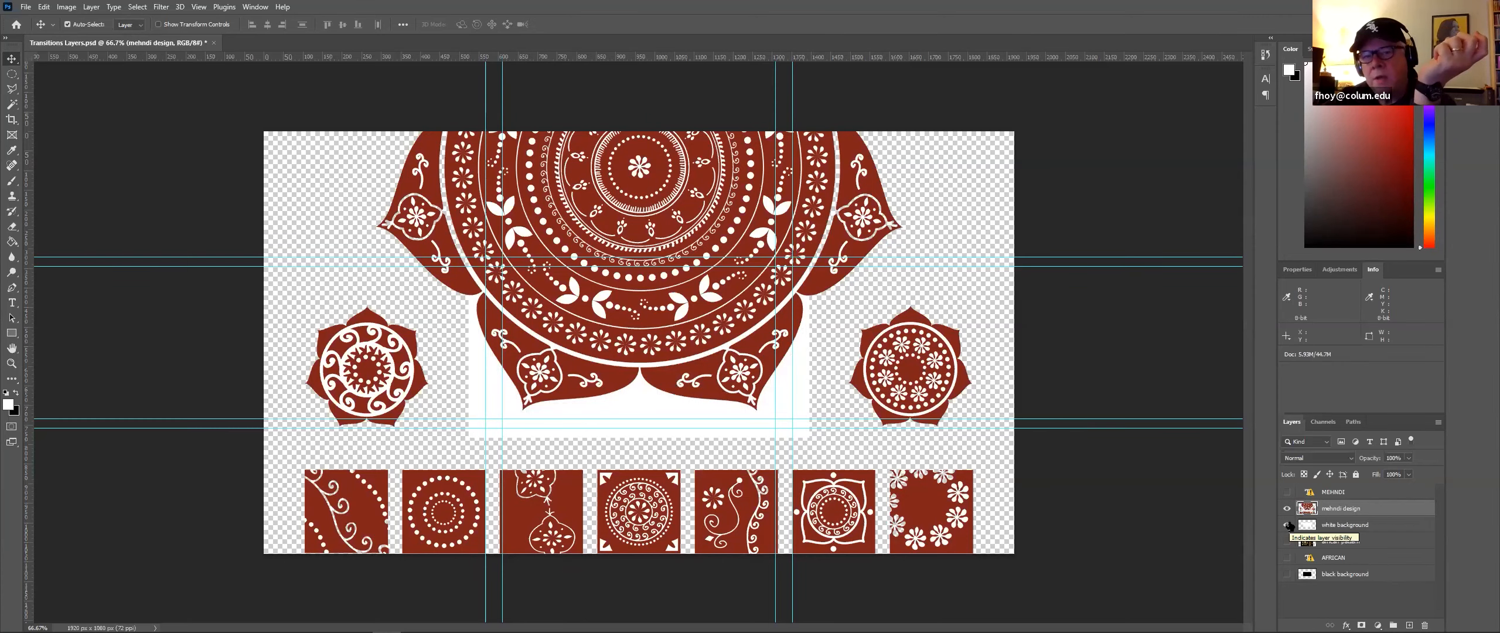
{"action": "left_click", "coordinate": [1287, 525]}
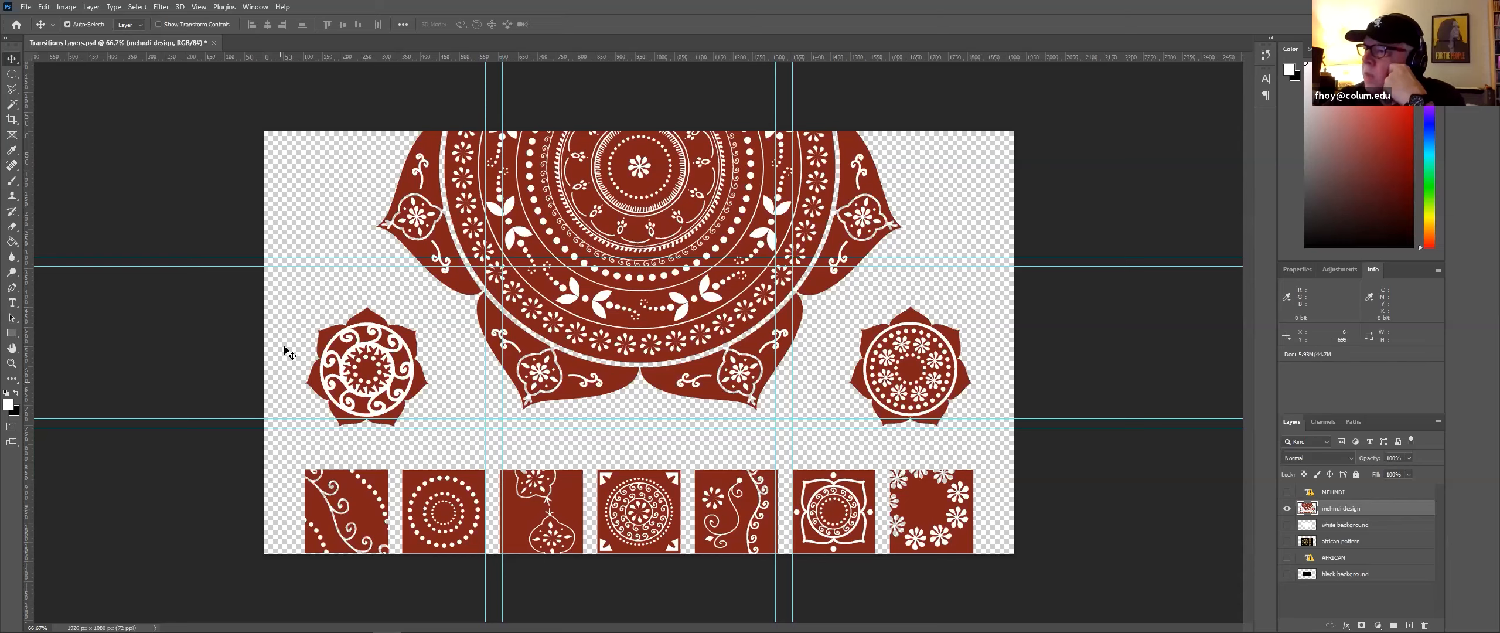
Step: Add a vertical and a horizontal guide through the middle of the mehndi artwork
{"action": "left_click_drag", "start_coordinate": [29, 110], "coordinate": [641, 126]}
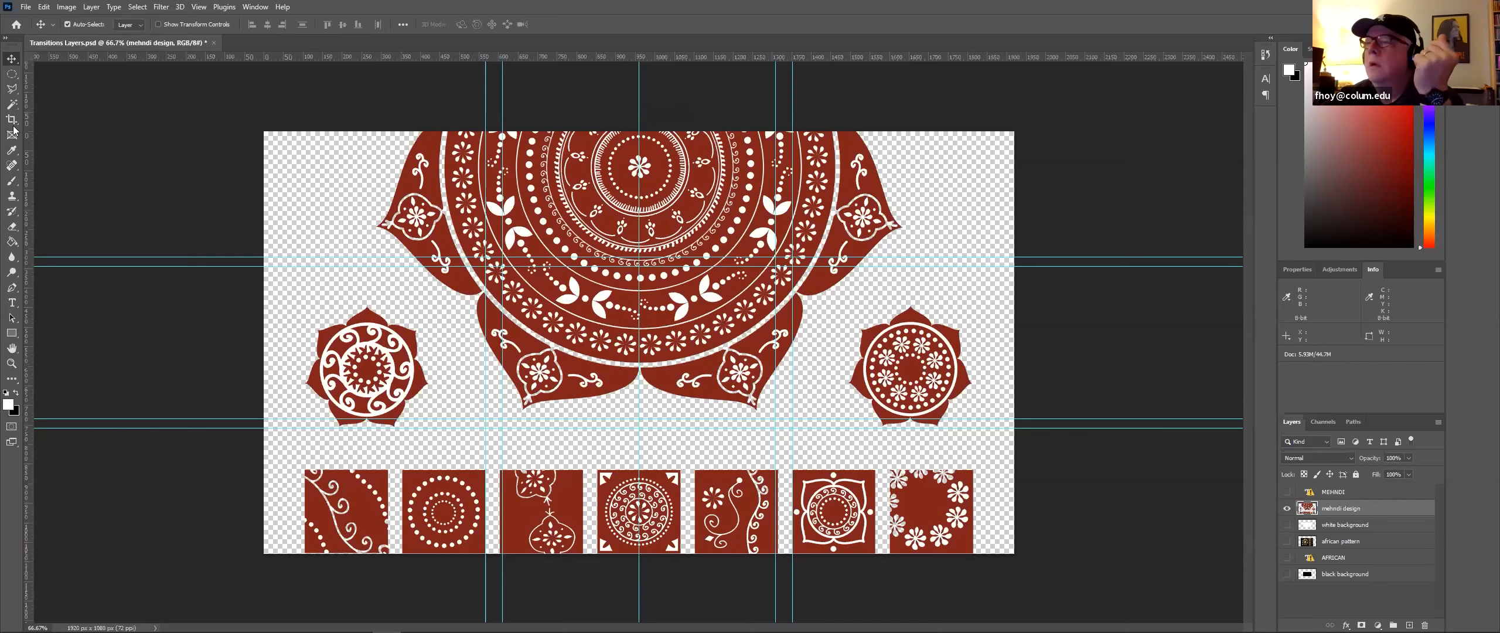
{"action": "left_click_drag", "start_coordinate": [146, 52], "coordinate": [170, 334]}
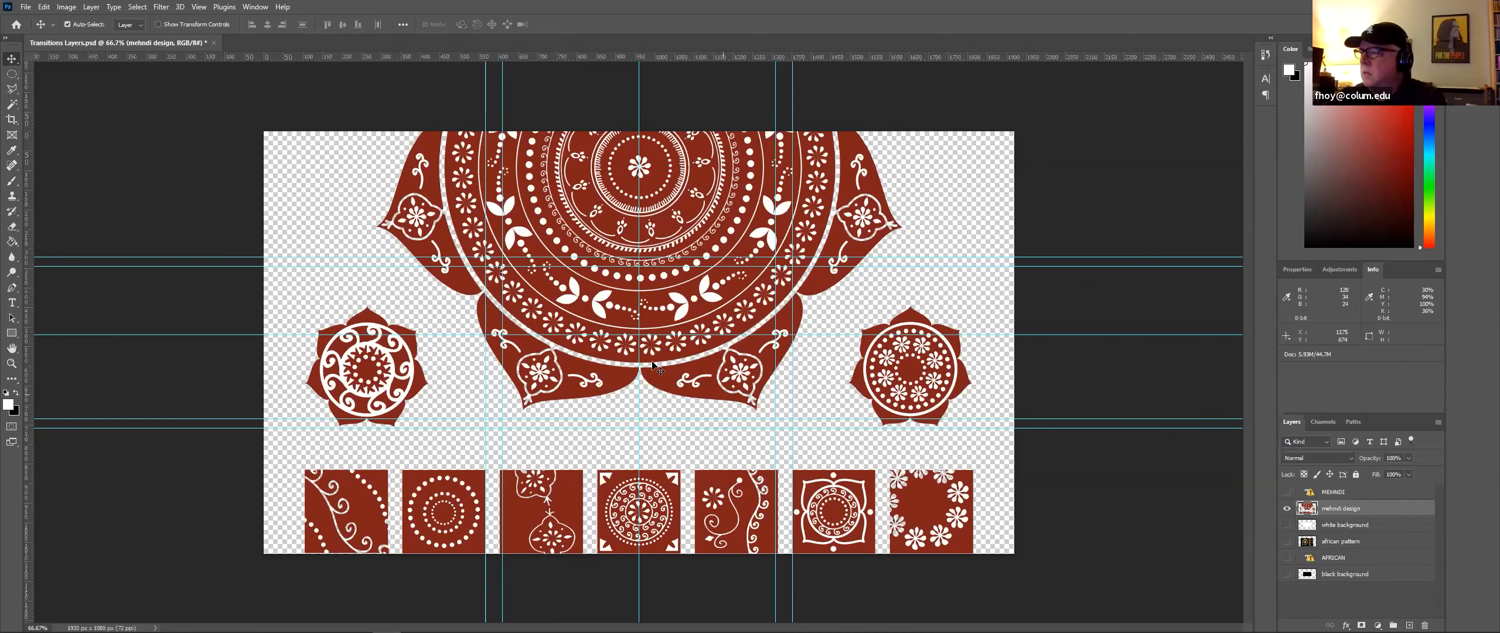
{"action": "left_click_drag", "start_coordinate": [702, 374], "coordinate": [703, 373]}
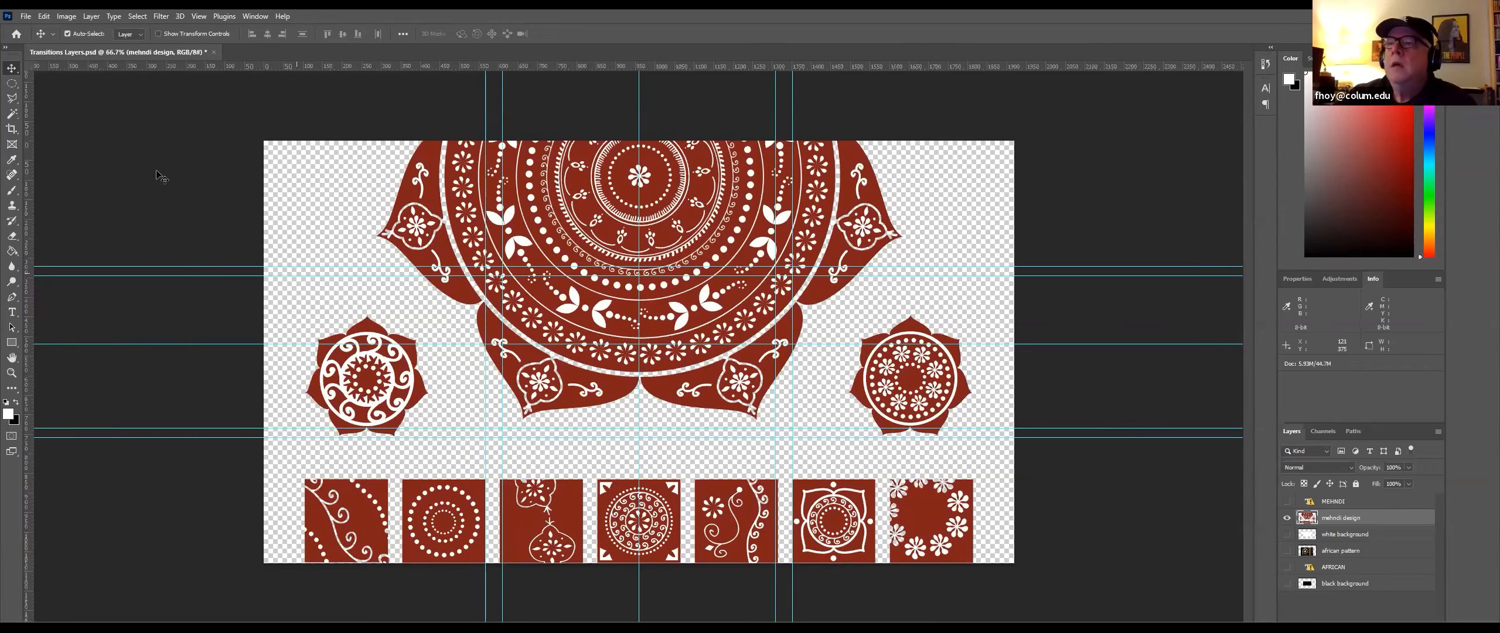
Step: Select the row of small square tiles with the Rectangular Marquee Tool and cut them to a new layer
{"action": "key", "text": "m"}
{"action": "right_click", "coordinate": [11, 74]}
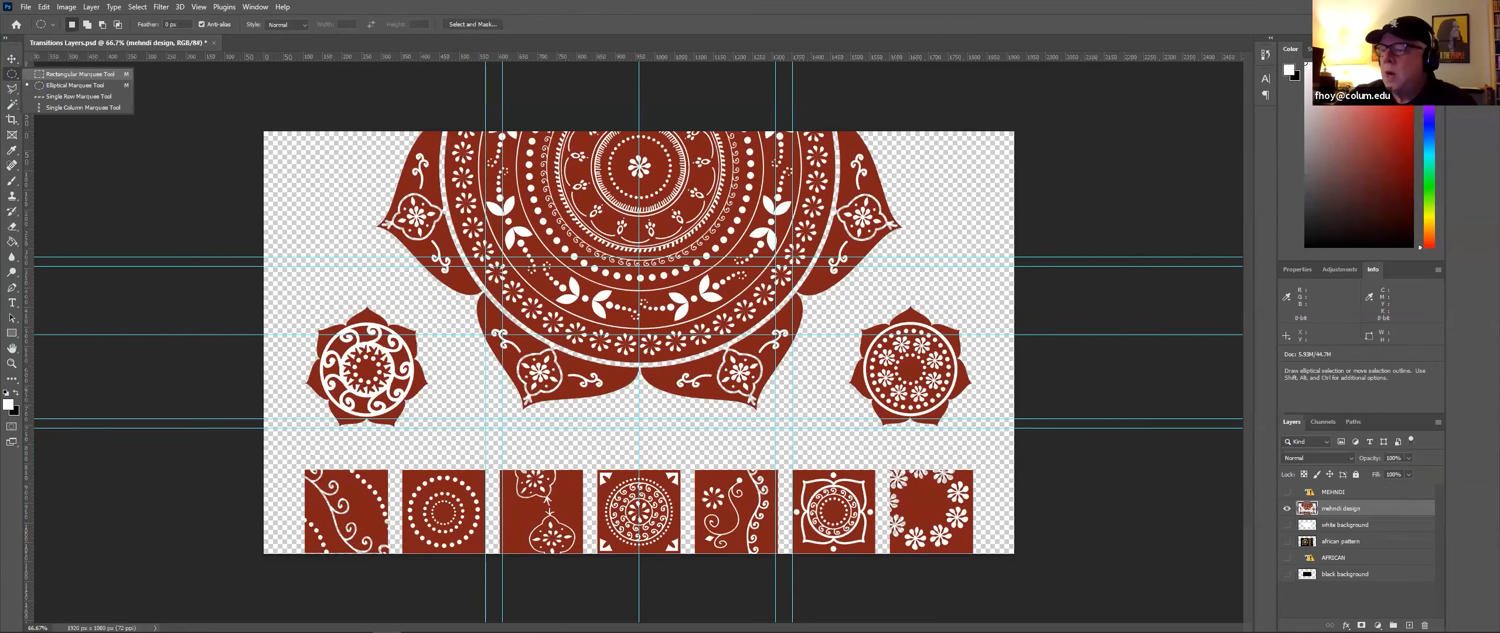
{"action": "left_click", "coordinate": [76, 74]}
{"action": "left_click_drag", "start_coordinate": [302, 553], "coordinate": [976, 467]}
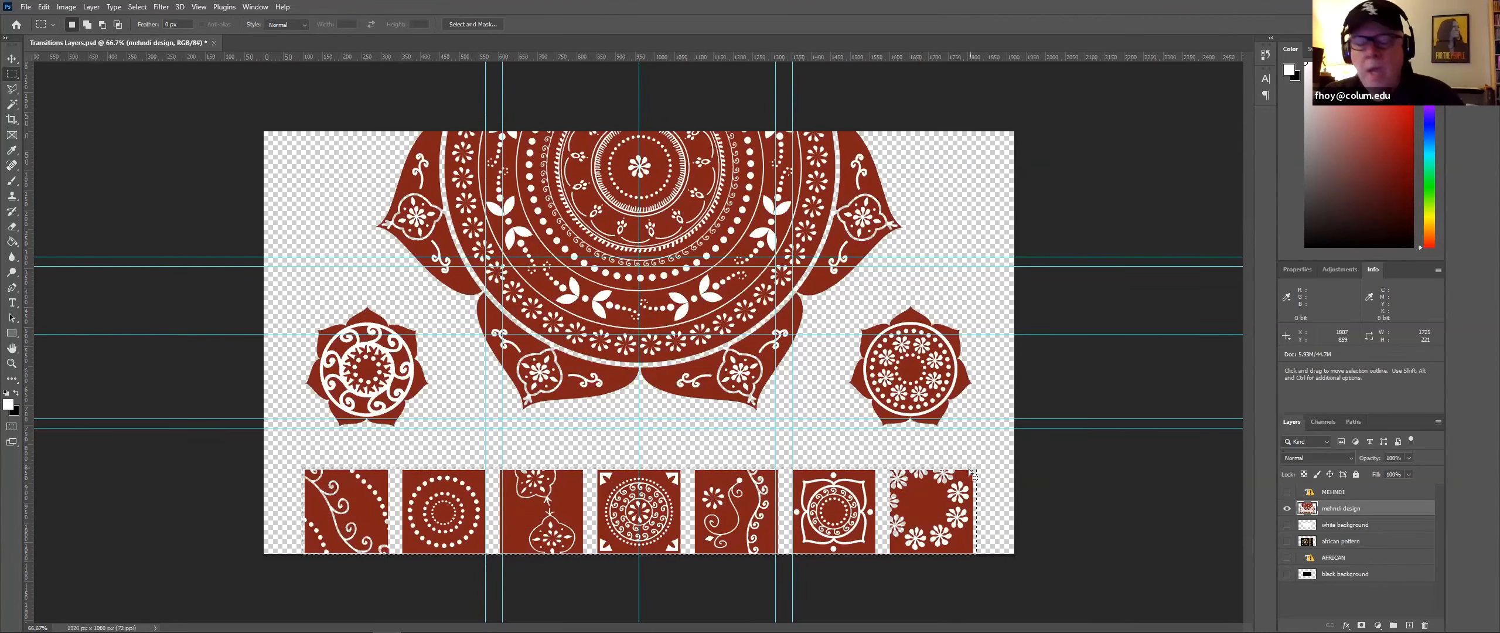
{"action": "key", "text": "ctrl+shift+j"}
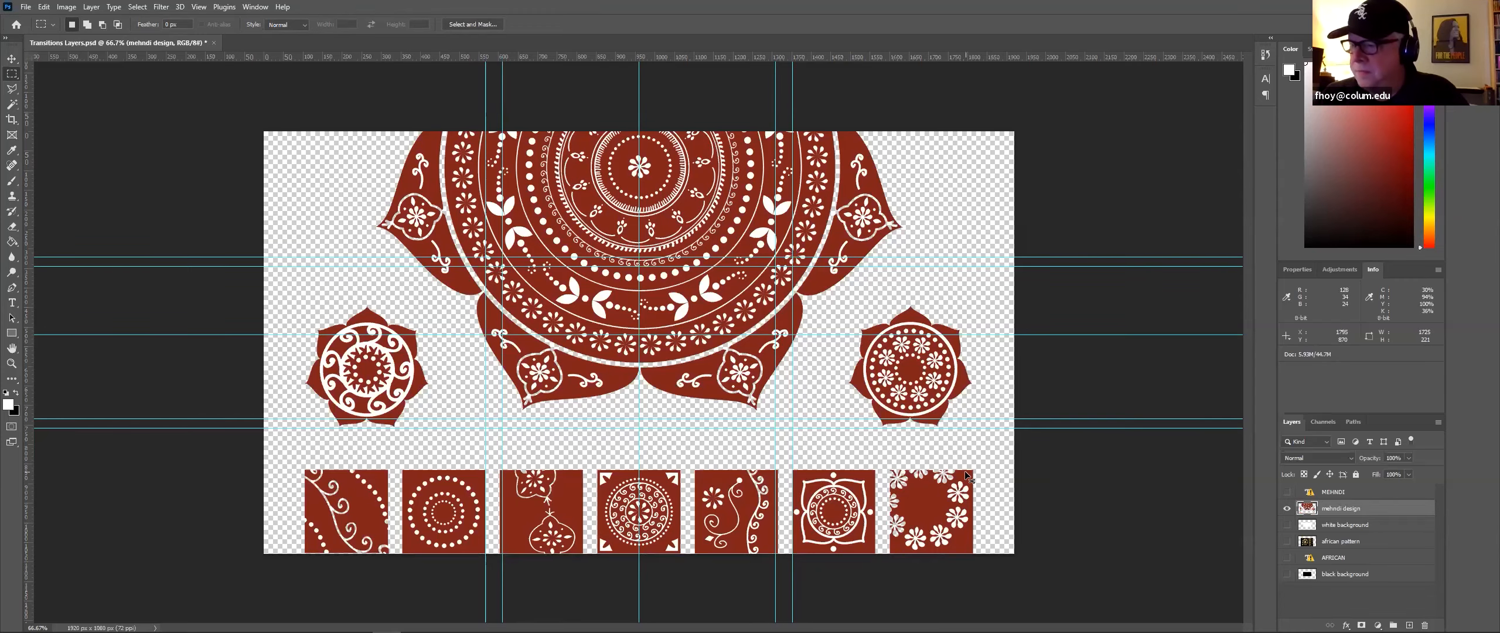
Step: Cut the row of square tiles onto a new layer and rename that layer IN-tiles
{"action": "key", "text": "ctrl+x"}
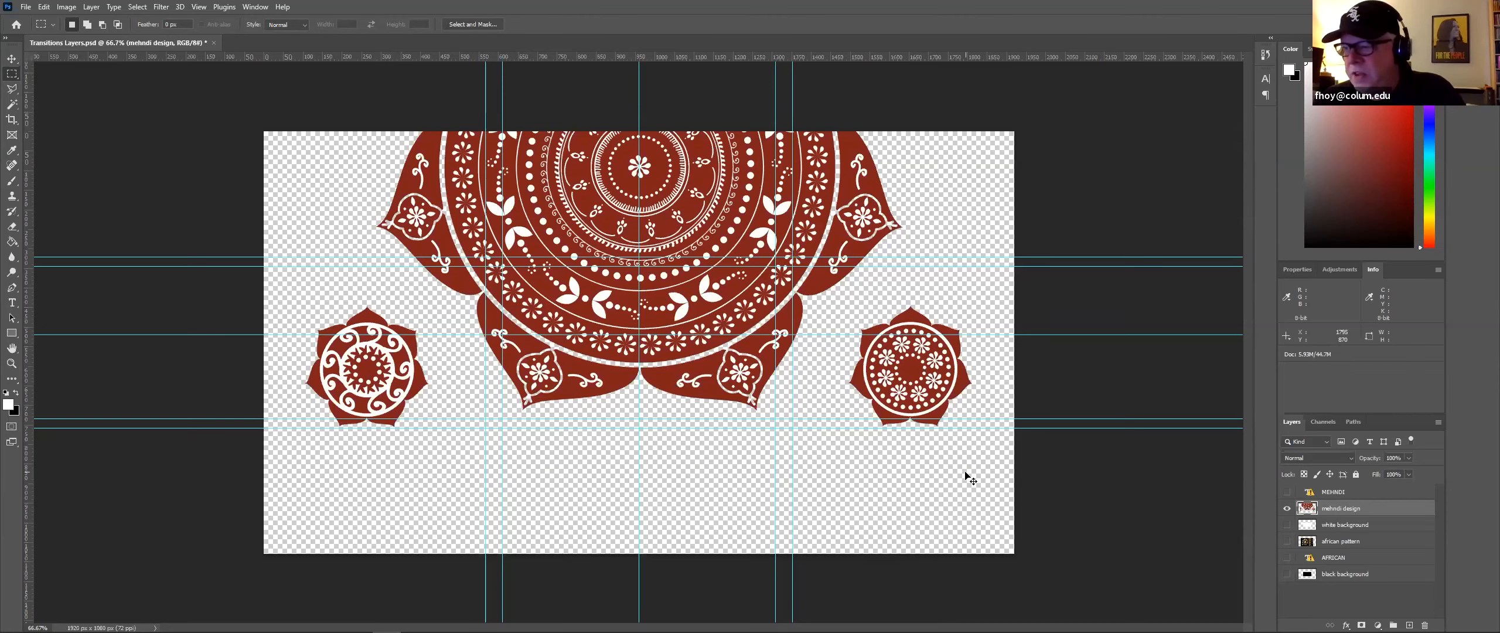
{"action": "key", "text": "ctrl+v"}
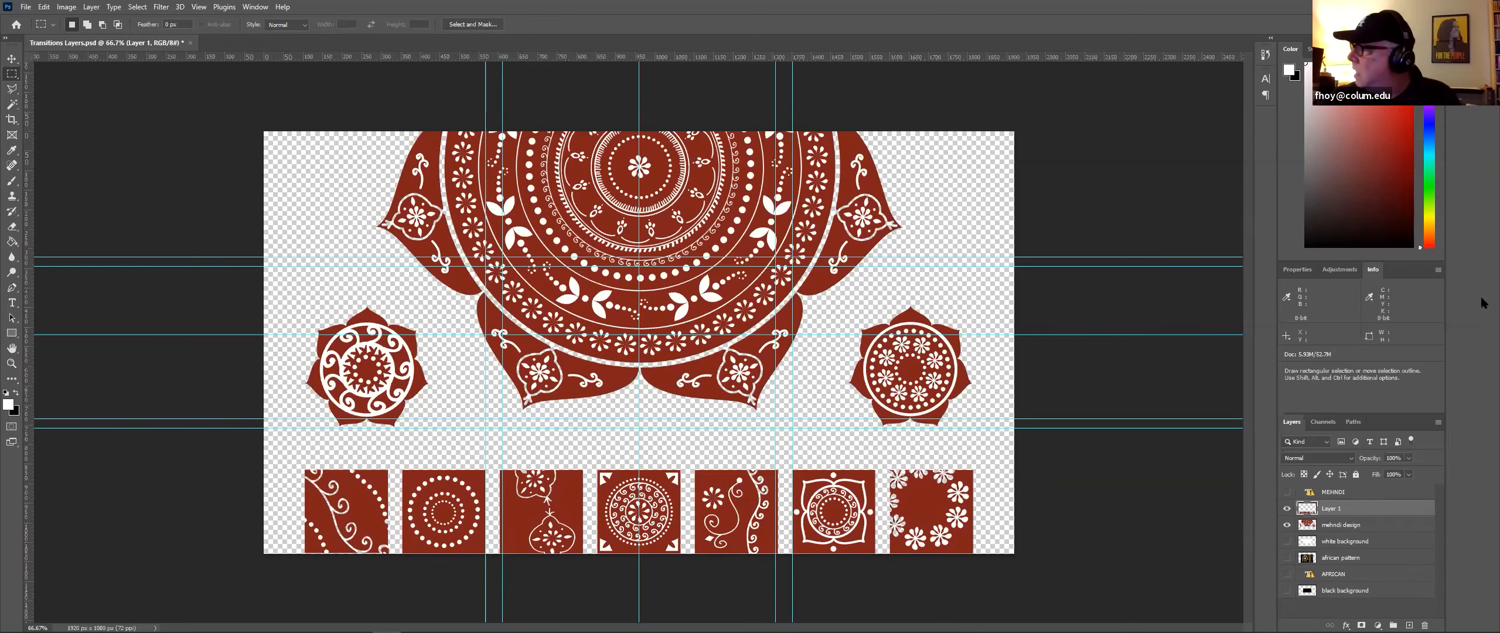
{"action": "double_click", "coordinate": [1330, 509]}
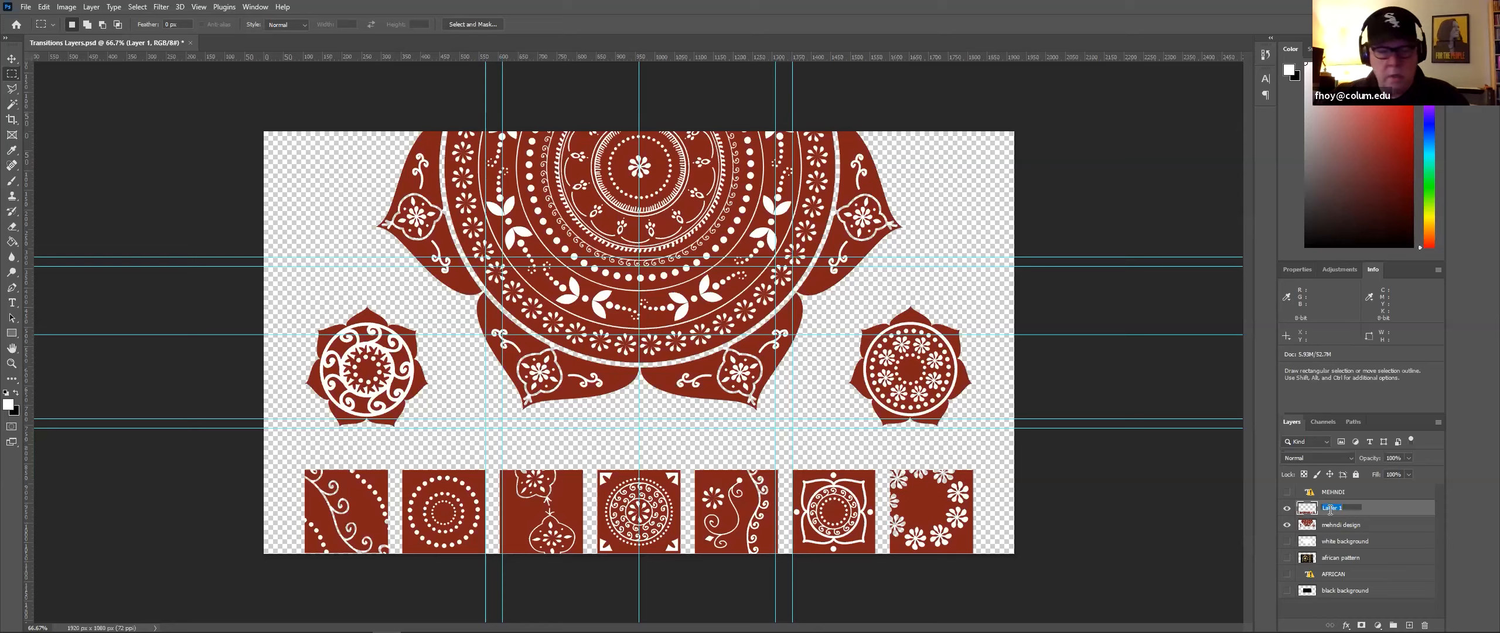
{"action": "type", "text": "IN-low"}
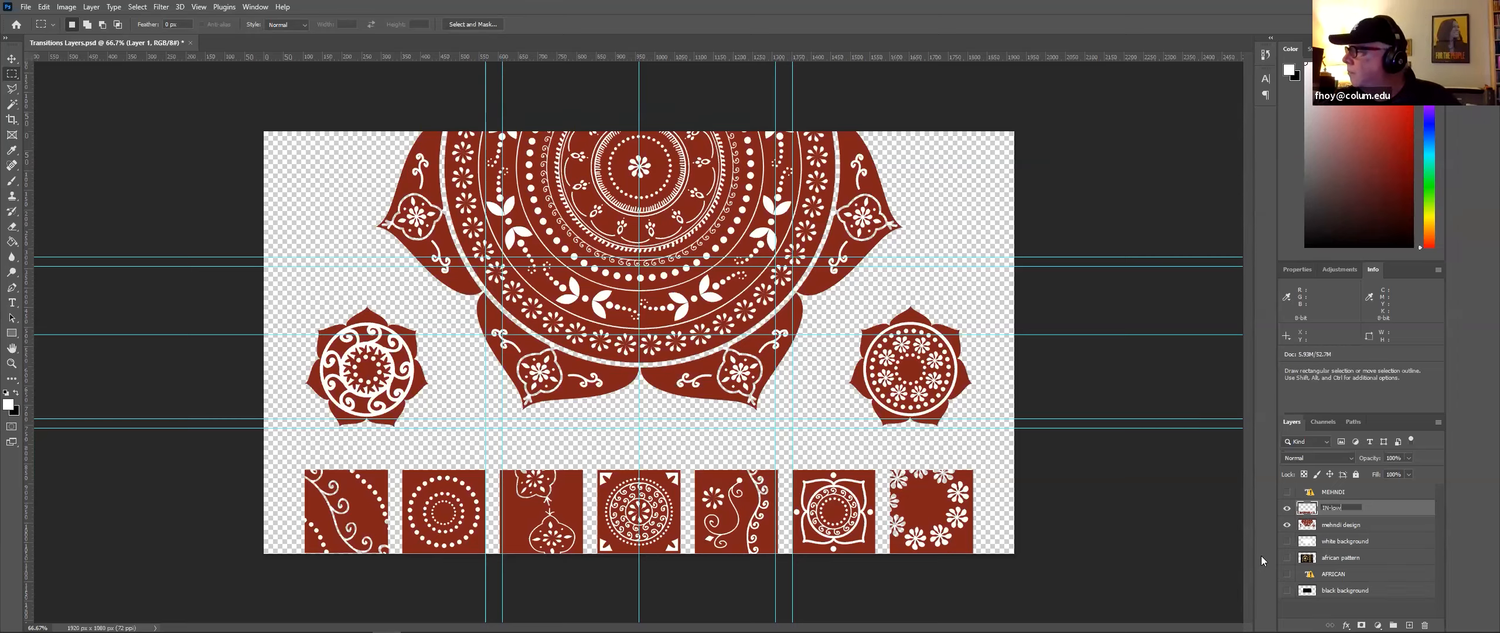
{"action": "left_click", "coordinate": [1207, 495]}
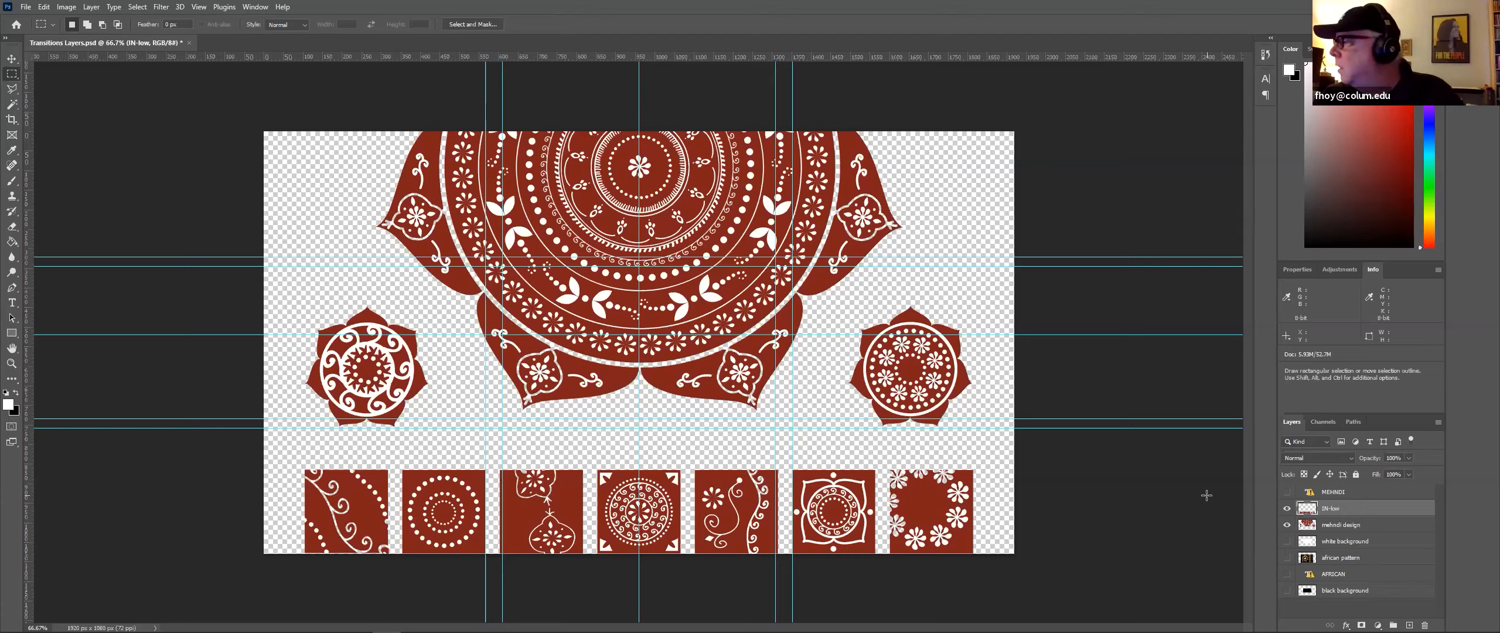
Step: Cut the small left rosette from the mehndi design layer onto its own new layer
{"action": "left_click", "coordinate": [1374, 528]}
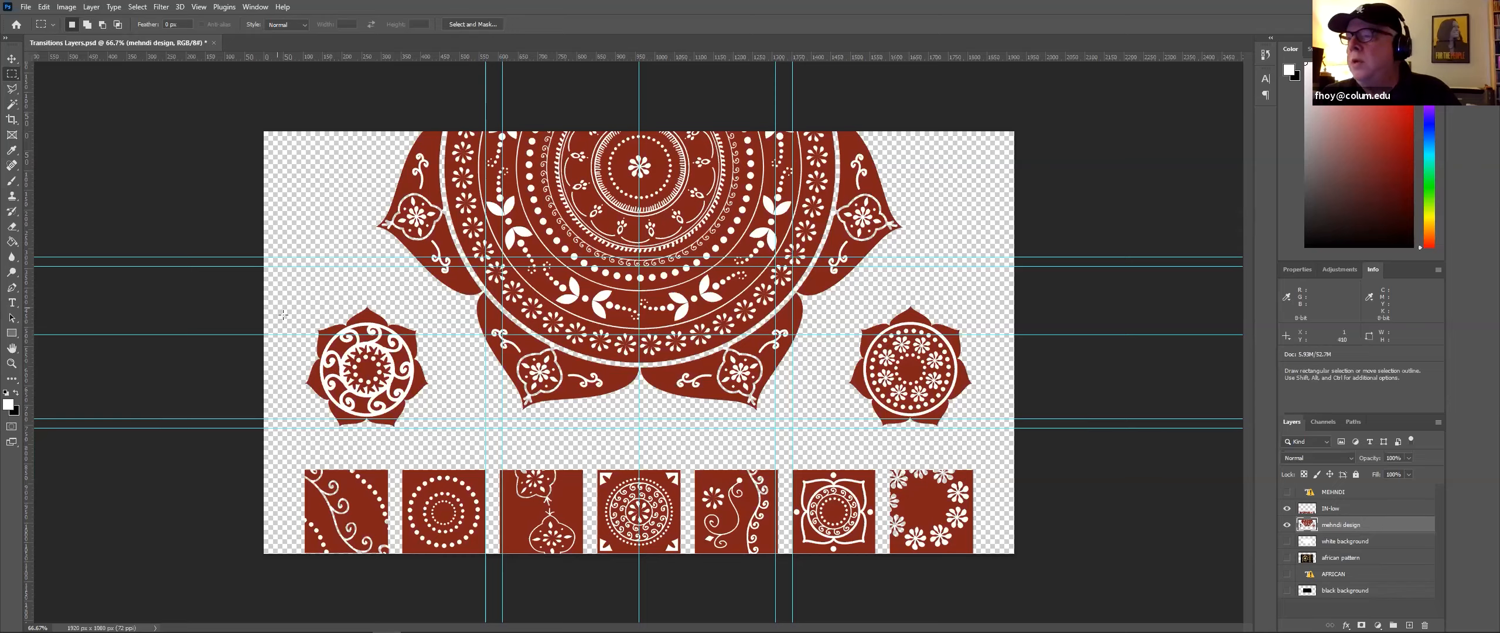
{"action": "left_click_drag", "start_coordinate": [300, 304], "coordinate": [432, 429]}
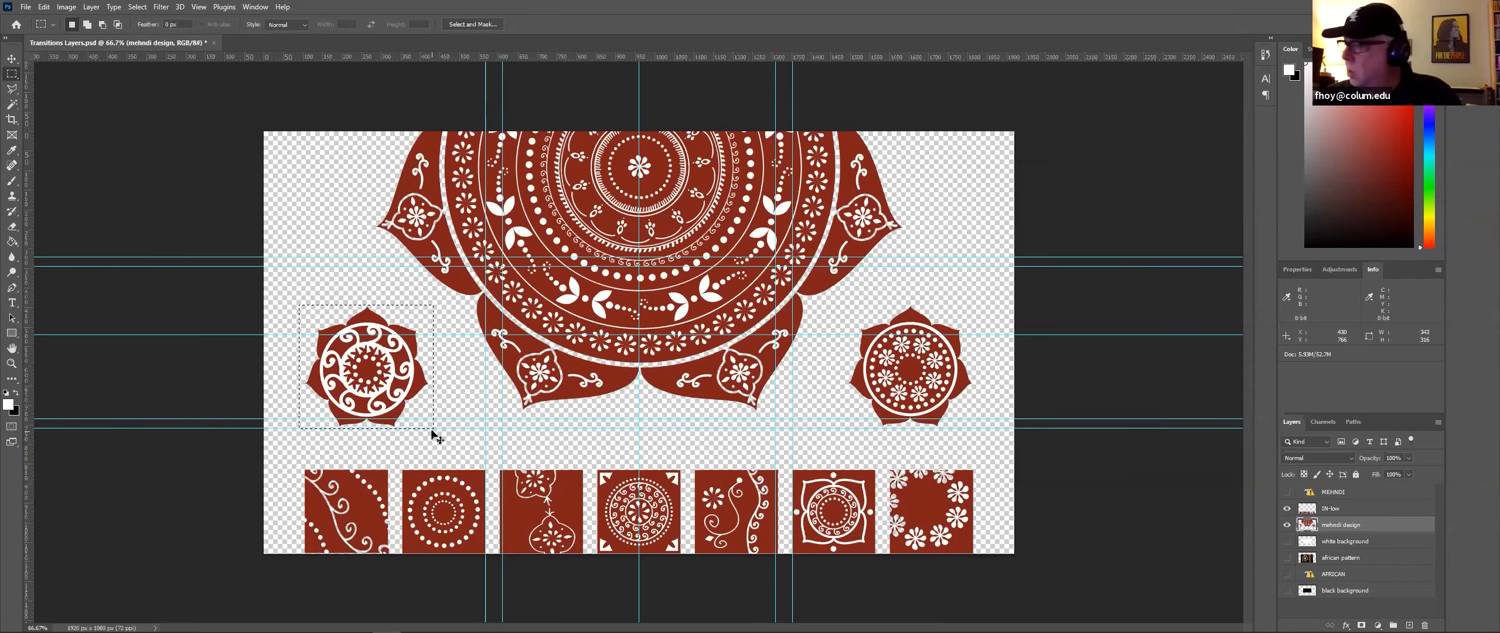
{"action": "key", "text": "ctrl+x"}
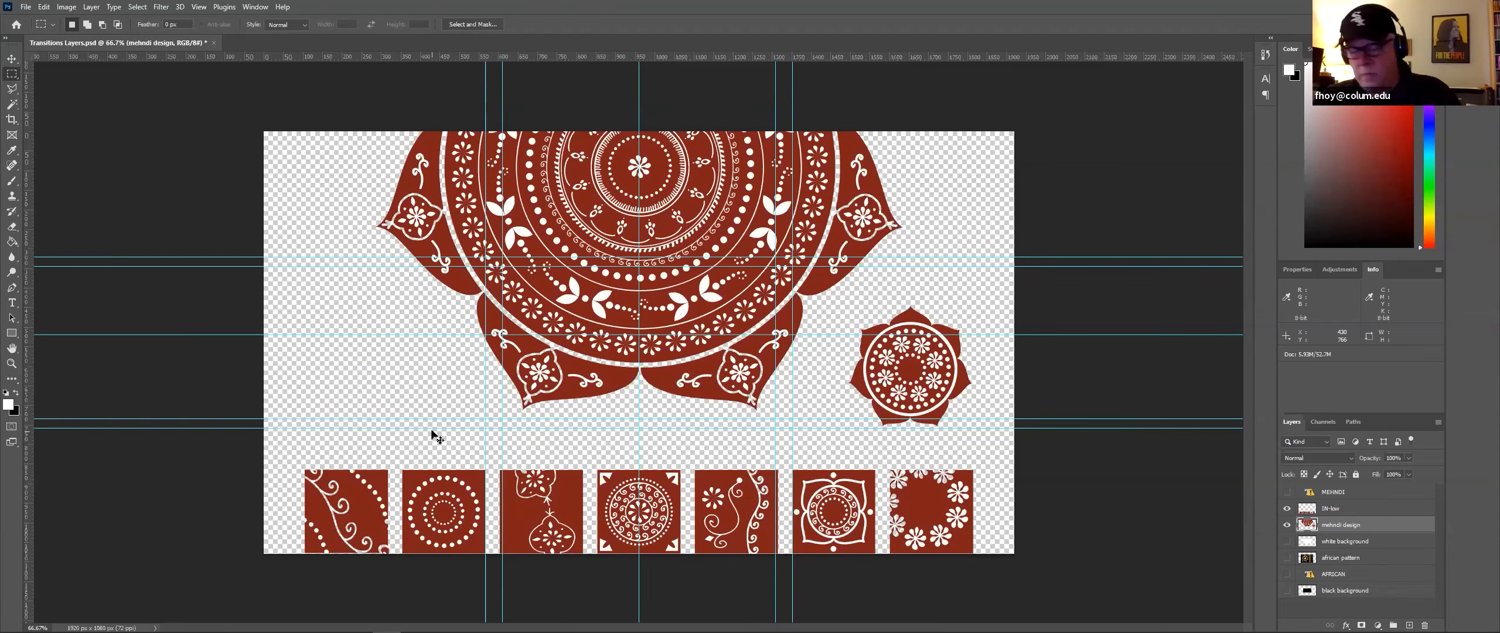
{"action": "key", "text": "ctrl+v"}
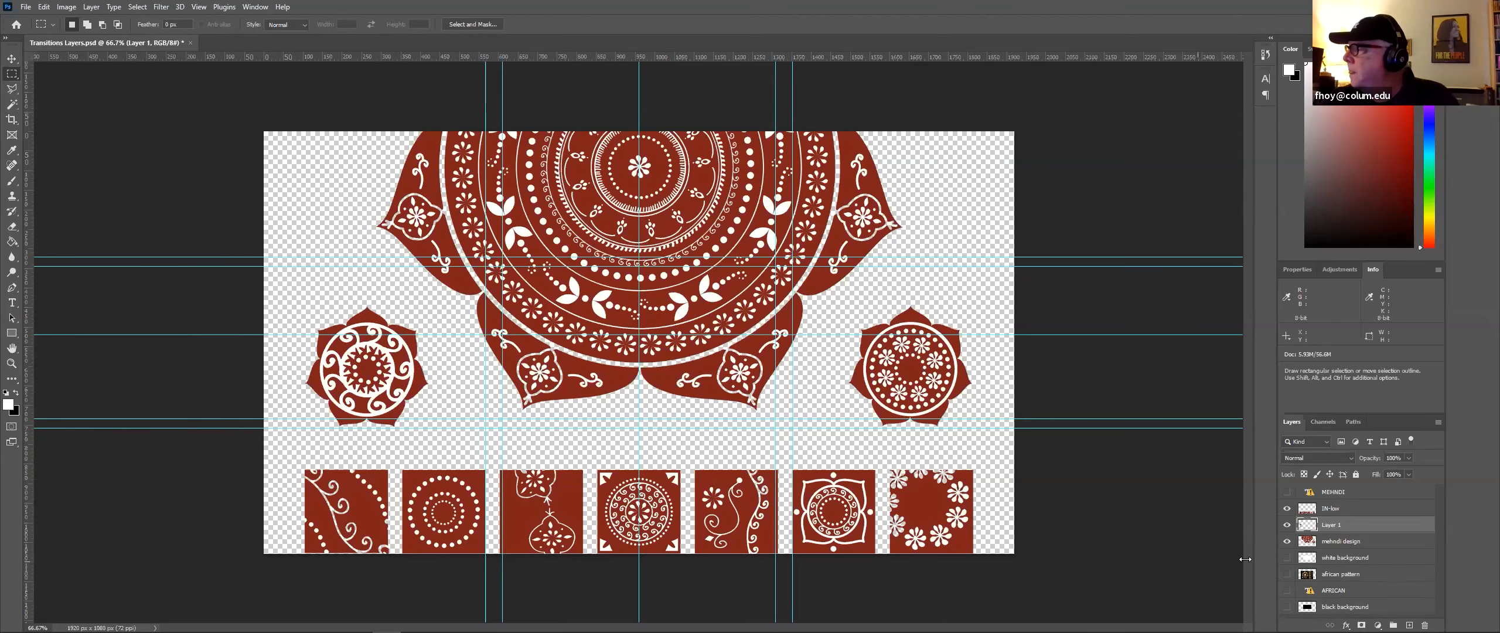
Step: Cut the small right rosette from the mehndi design layer onto its own new layer
{"action": "left_click", "coordinate": [1328, 548]}
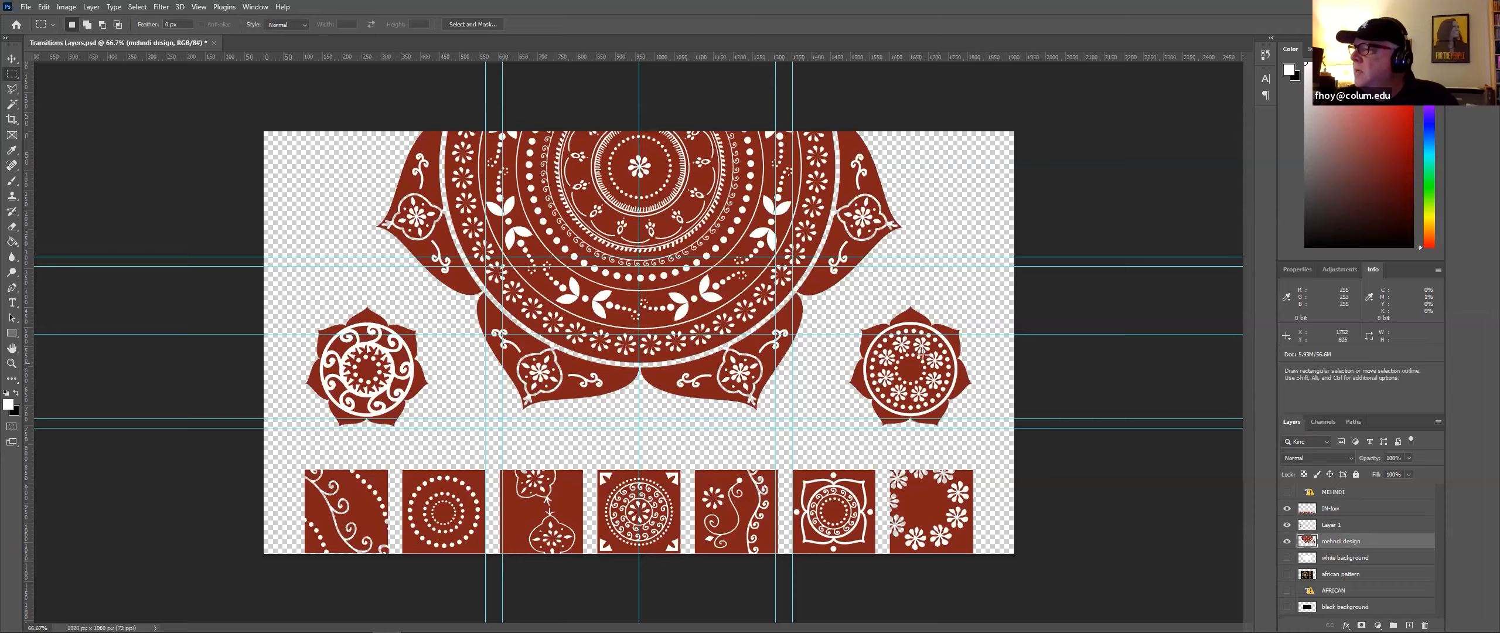
{"action": "left_click_drag", "start_coordinate": [842, 303], "coordinate": [976, 436]}
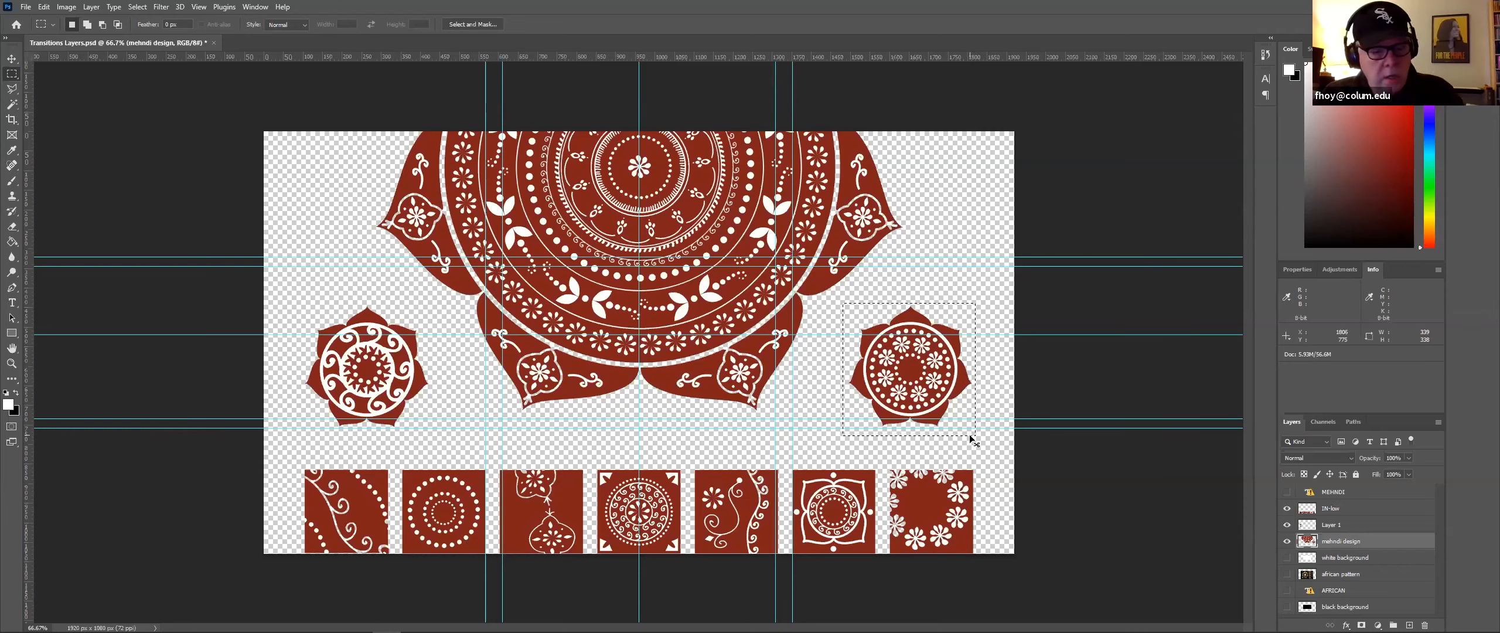
{"action": "key", "text": "ctrl+x"}
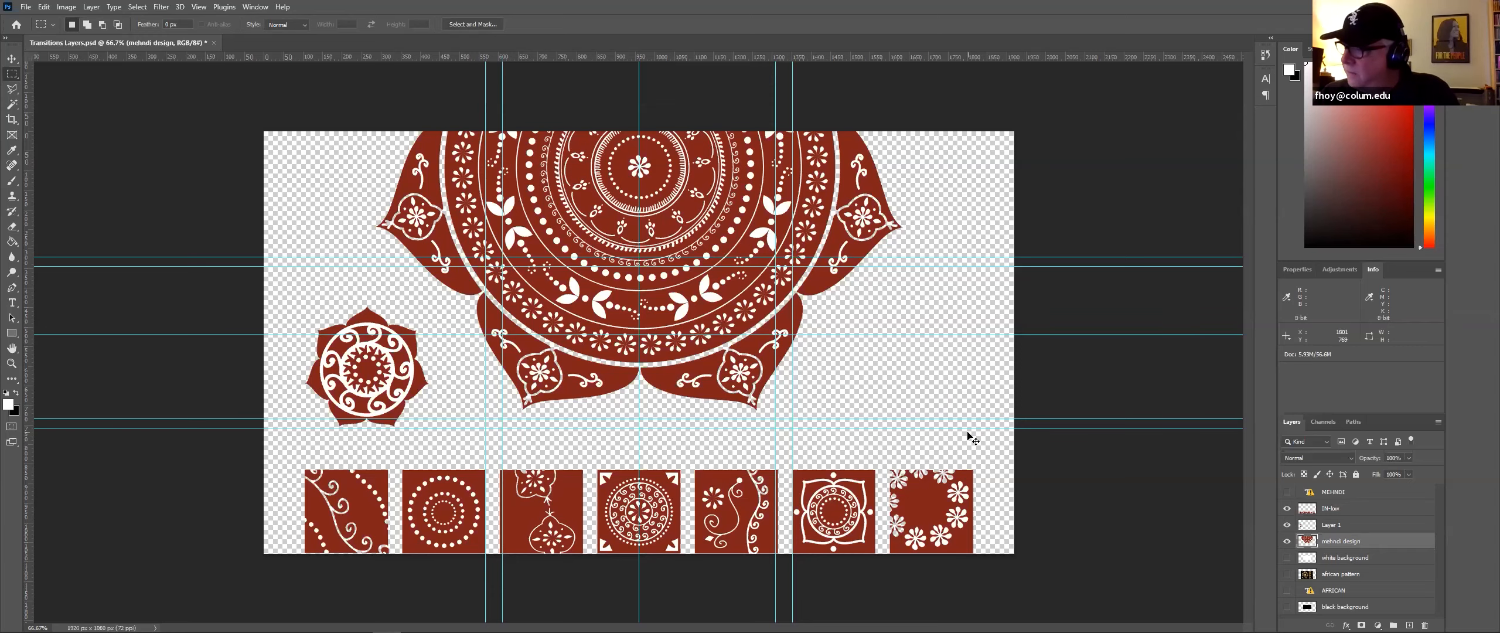
{"action": "key", "text": "ctrl+v"}
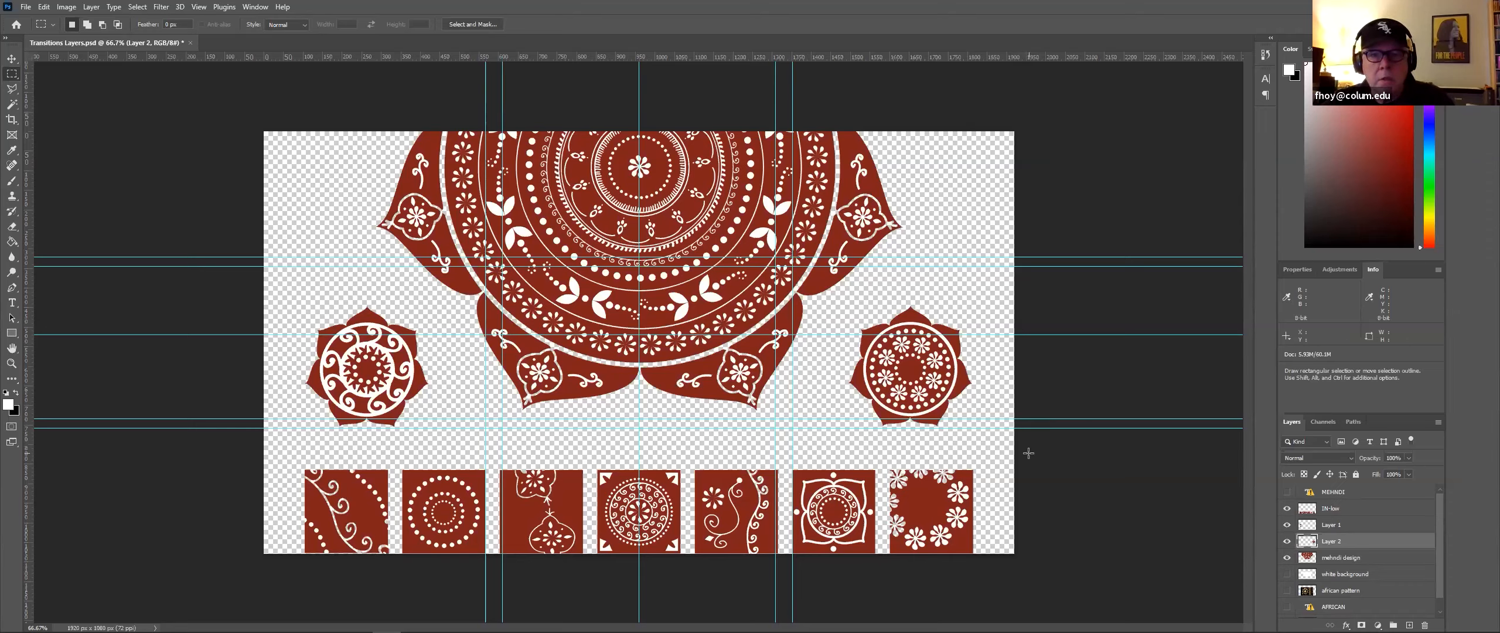
Step: Move the large central mandala on the mehndi design layer downward with the Move tool
{"action": "left_click", "coordinate": [1348, 558]}
{"action": "key", "text": "v"}
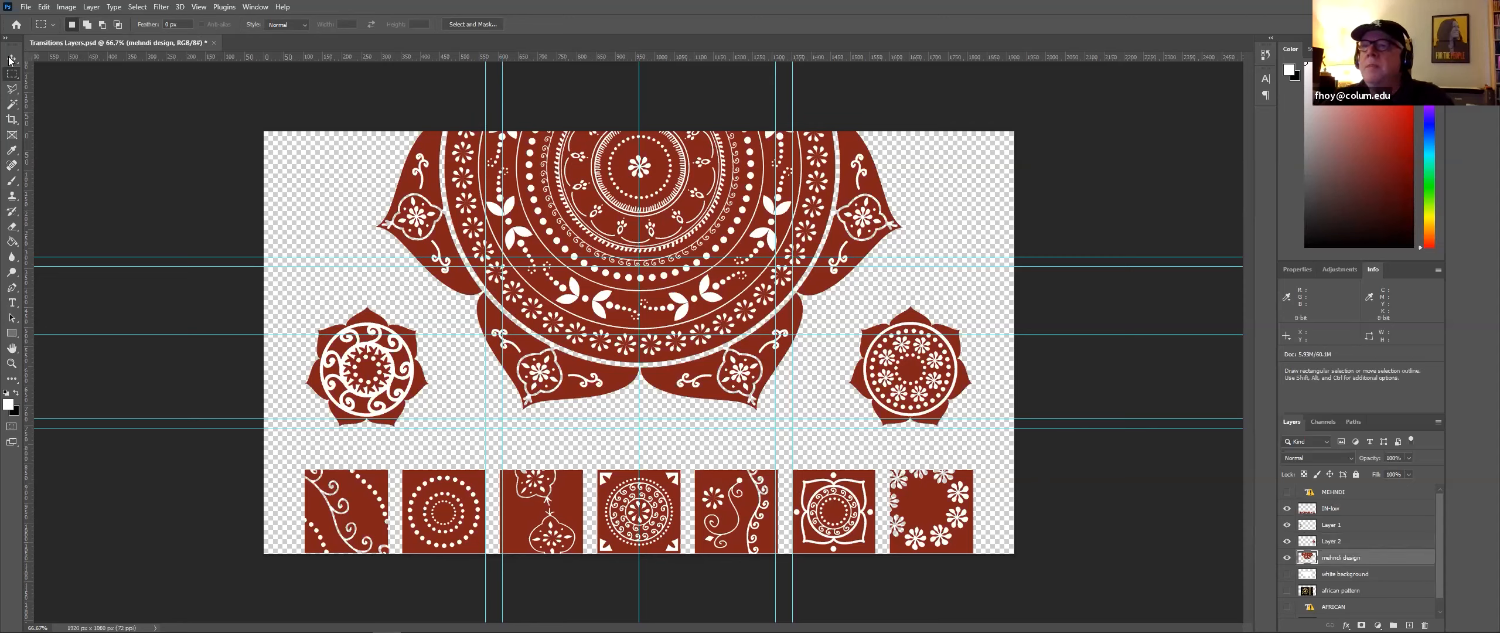
{"action": "left_click_drag", "start_coordinate": [704, 211], "coordinate": [709, 342]}
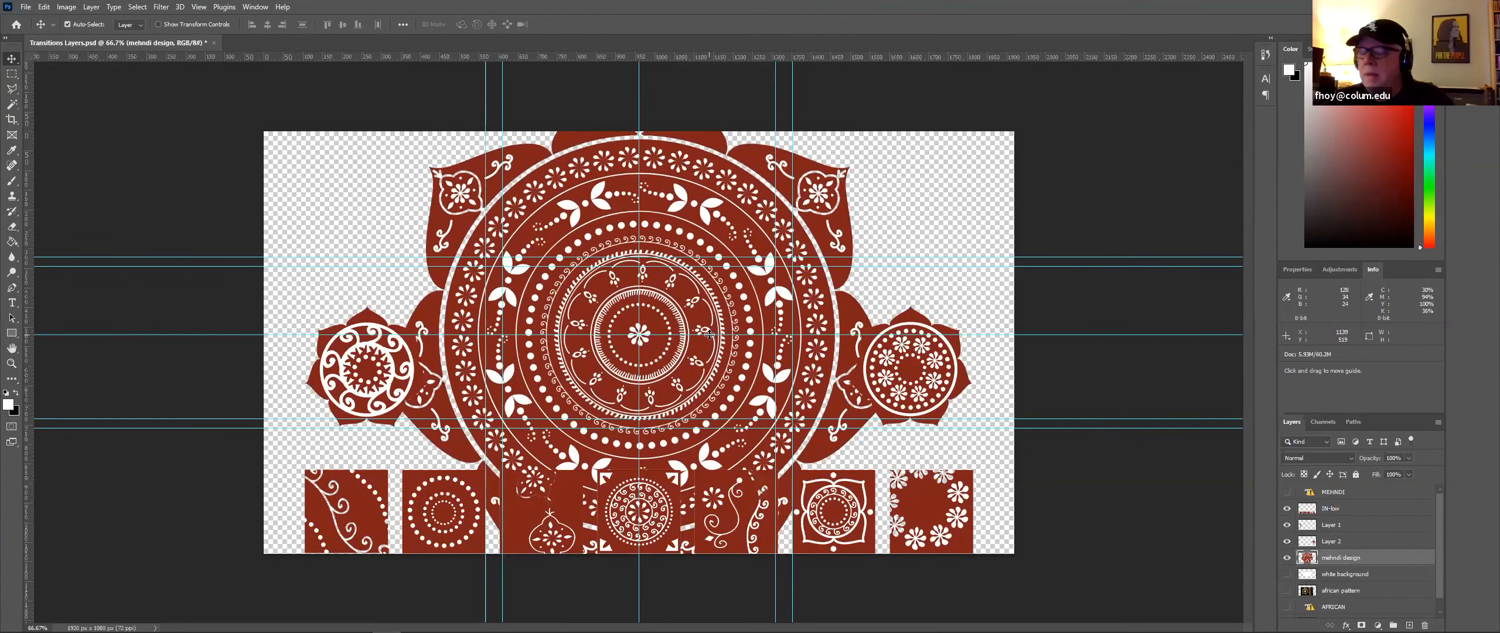
{"action": "key", "text": "ctrl"}
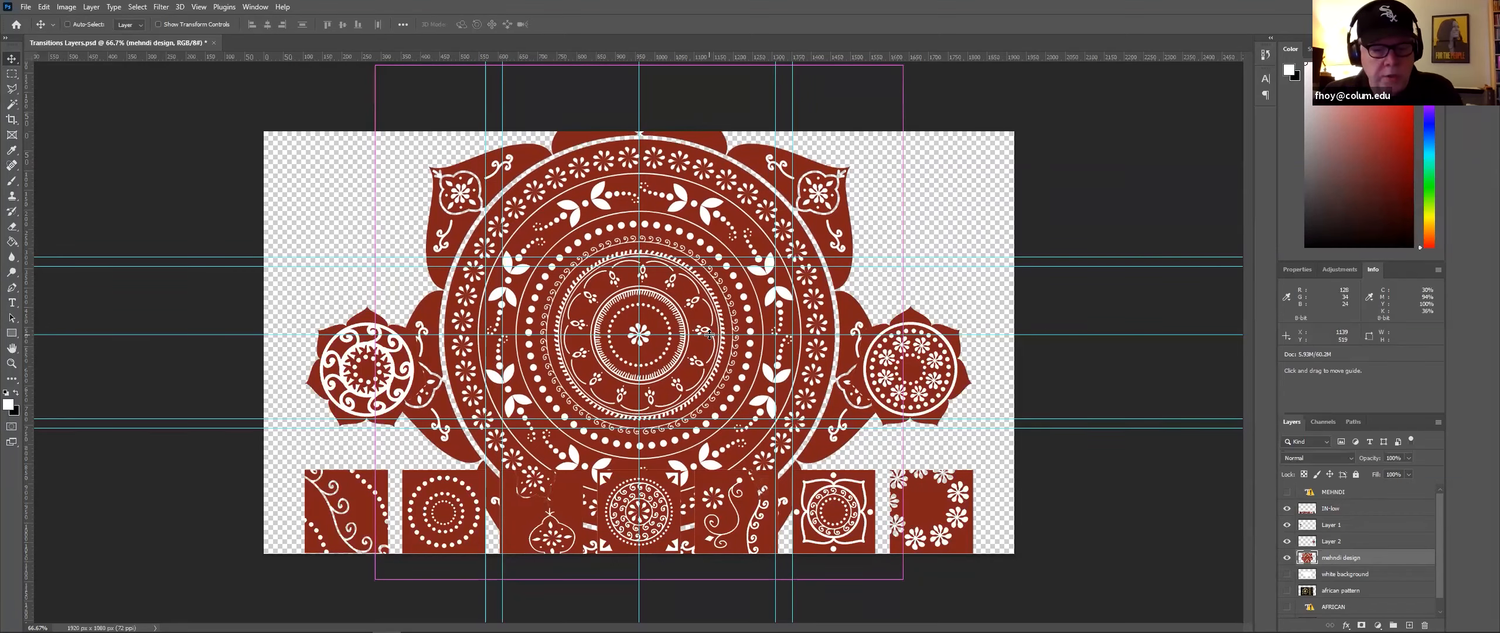
Step: Scale the central mandala to about 71% with Free Transform and center it on the guides
{"action": "key", "text": "ctrl+t"}
{"action": "left_click_drag", "start_coordinate": [375, 65], "coordinate": [617, 147]}
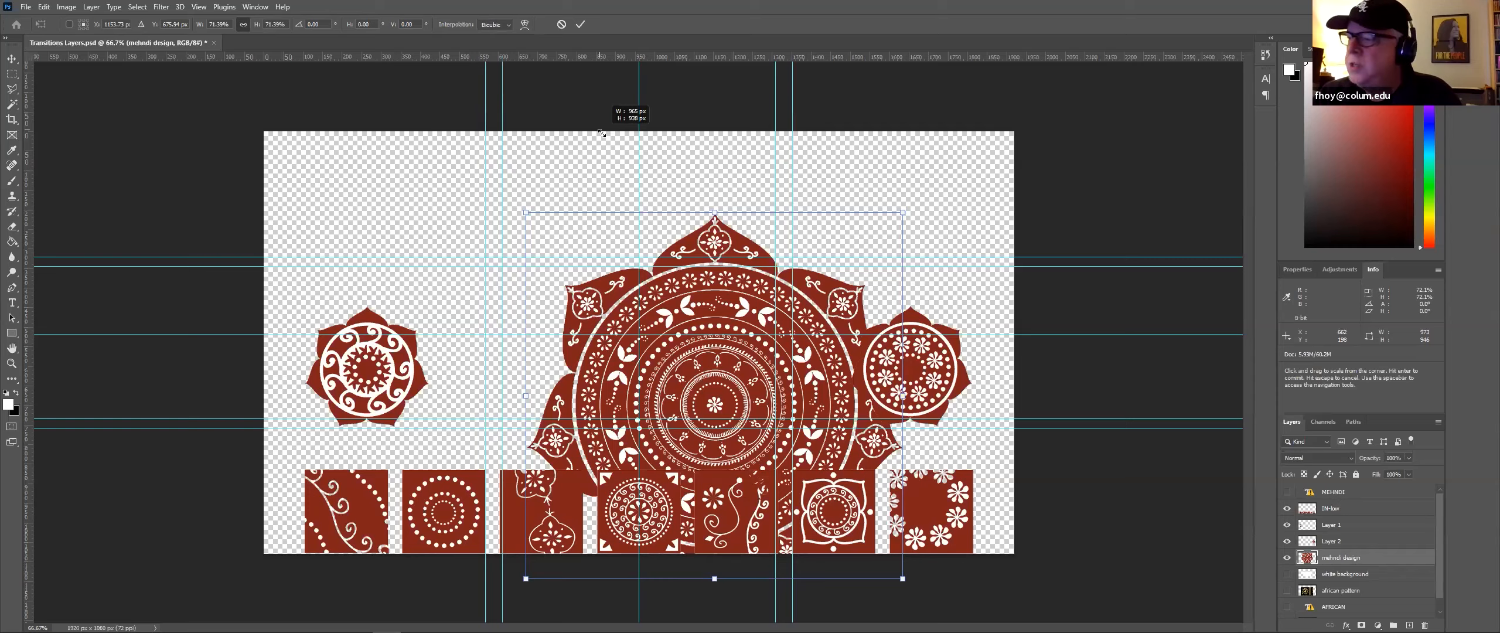
{"action": "left_click_drag", "start_coordinate": [602, 134], "coordinate": [602, 134]}
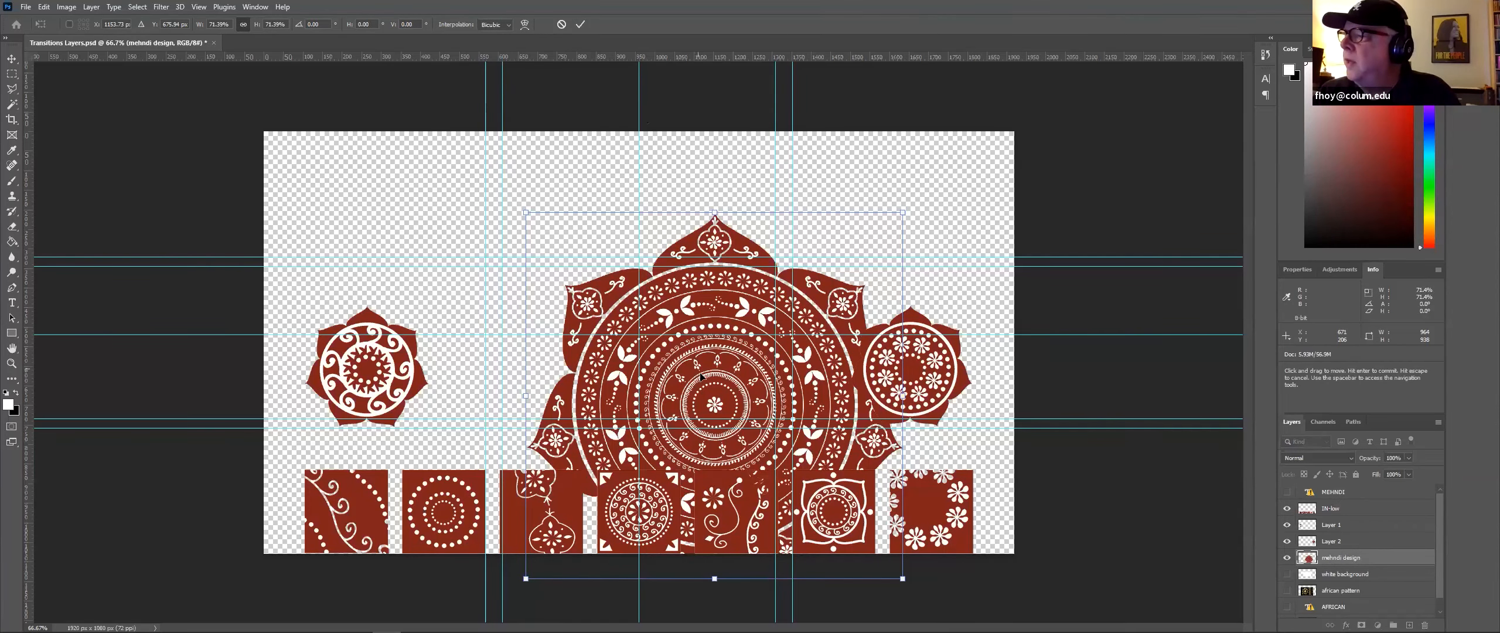
{"action": "left_click_drag", "start_coordinate": [701, 375], "coordinate": [637, 315]}
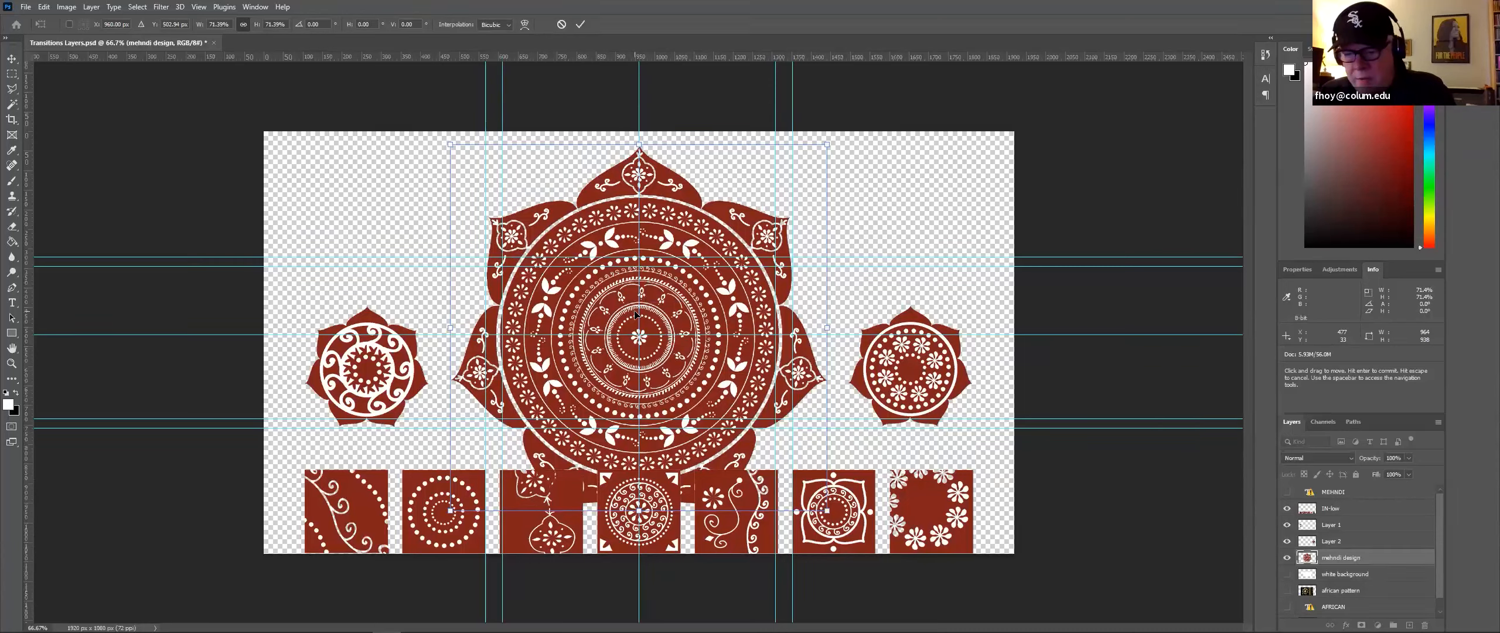
{"action": "key", "text": "Up"}
{"action": "key", "text": "Up"}
{"action": "key", "text": "Up"}
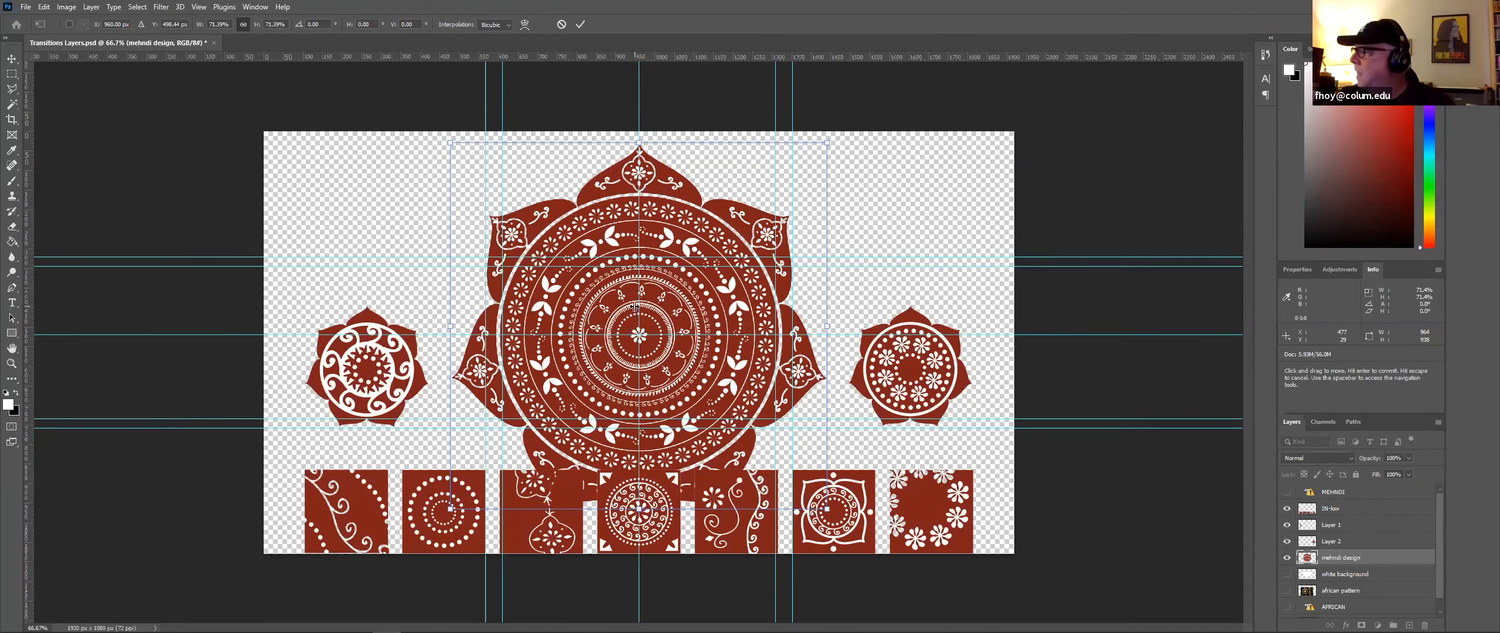
{"action": "key", "text": "Return"}
Step: Rename the left rosette layer IN-L
{"action": "left_click", "coordinate": [1329, 527]}
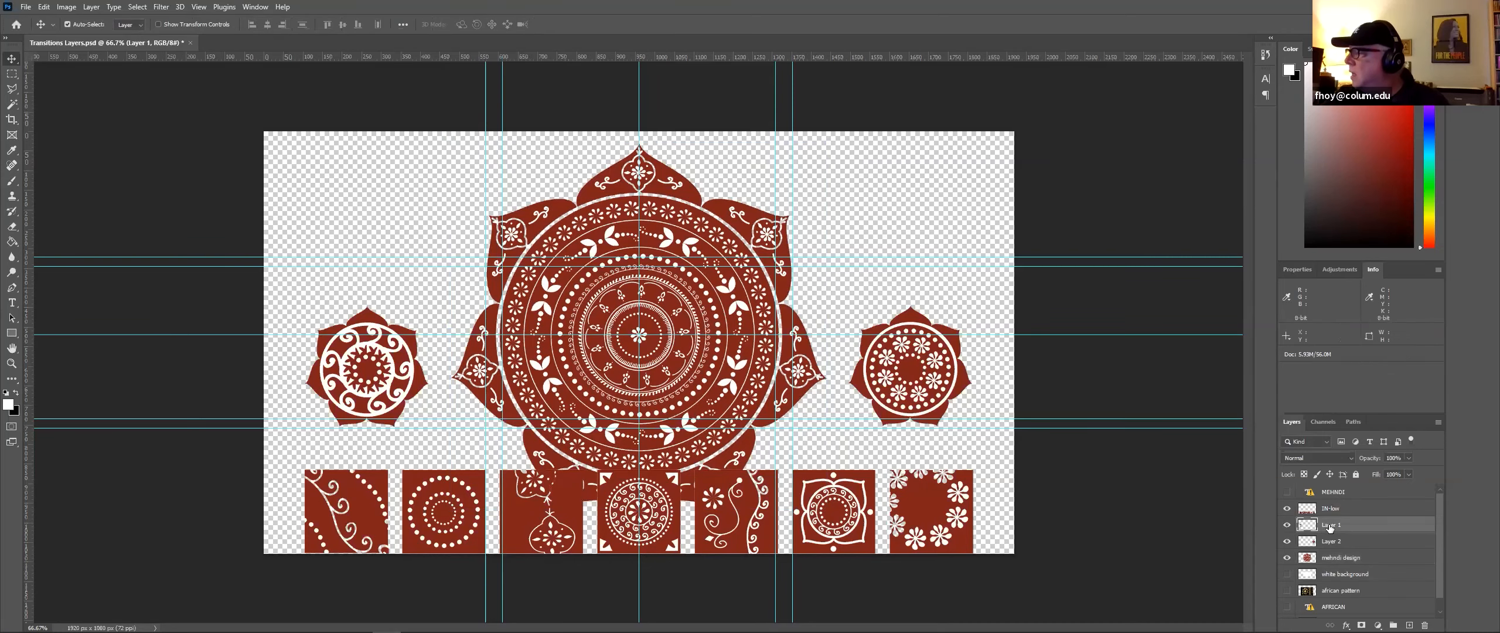
{"action": "double_click", "coordinate": [1331, 525]}
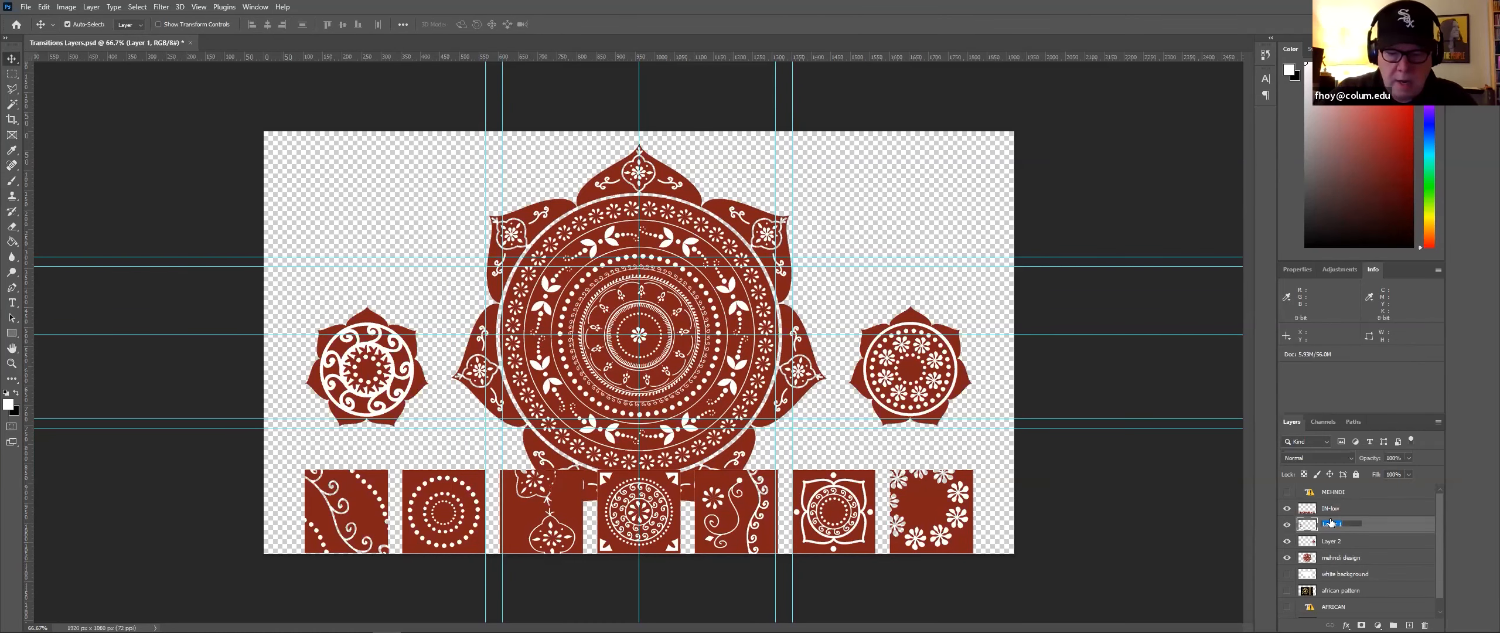
{"action": "type", "text": "IN-R"}
{"action": "left_click", "coordinate": [1332, 540]}
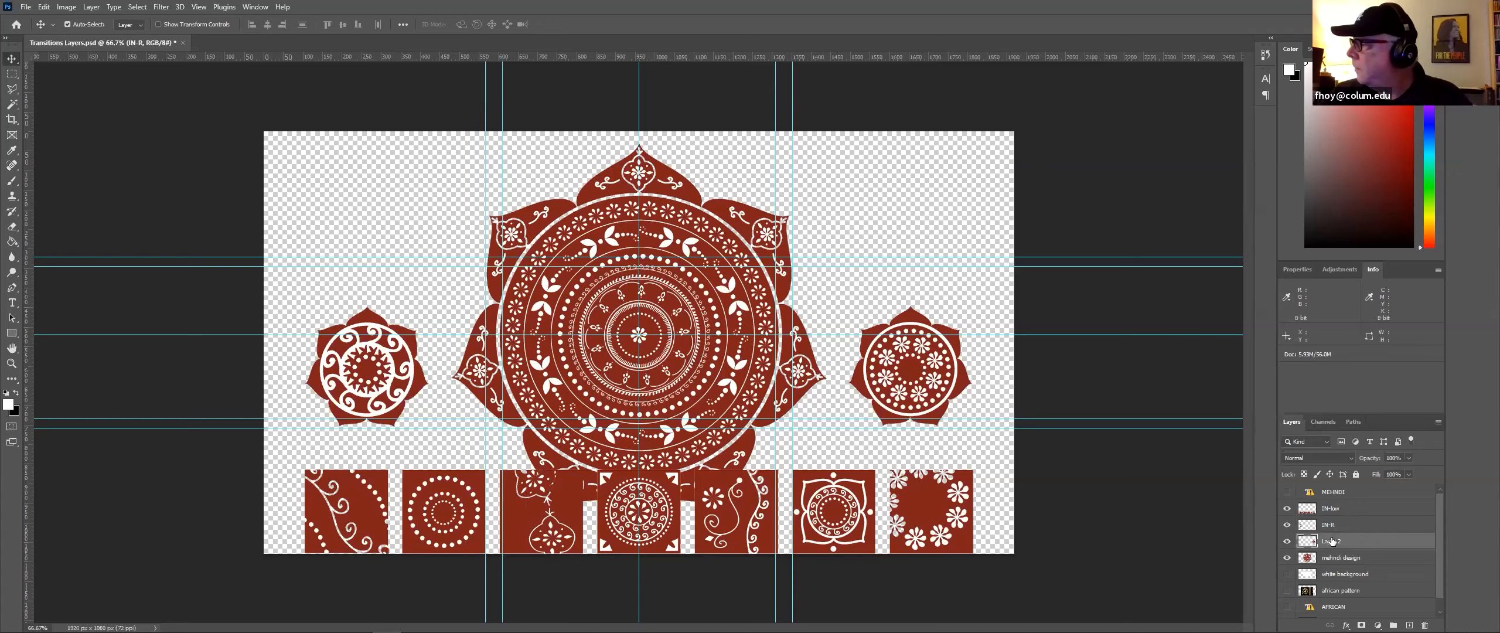
{"action": "left_click", "coordinate": [1331, 527]}
{"action": "double_click", "coordinate": [1332, 526]}
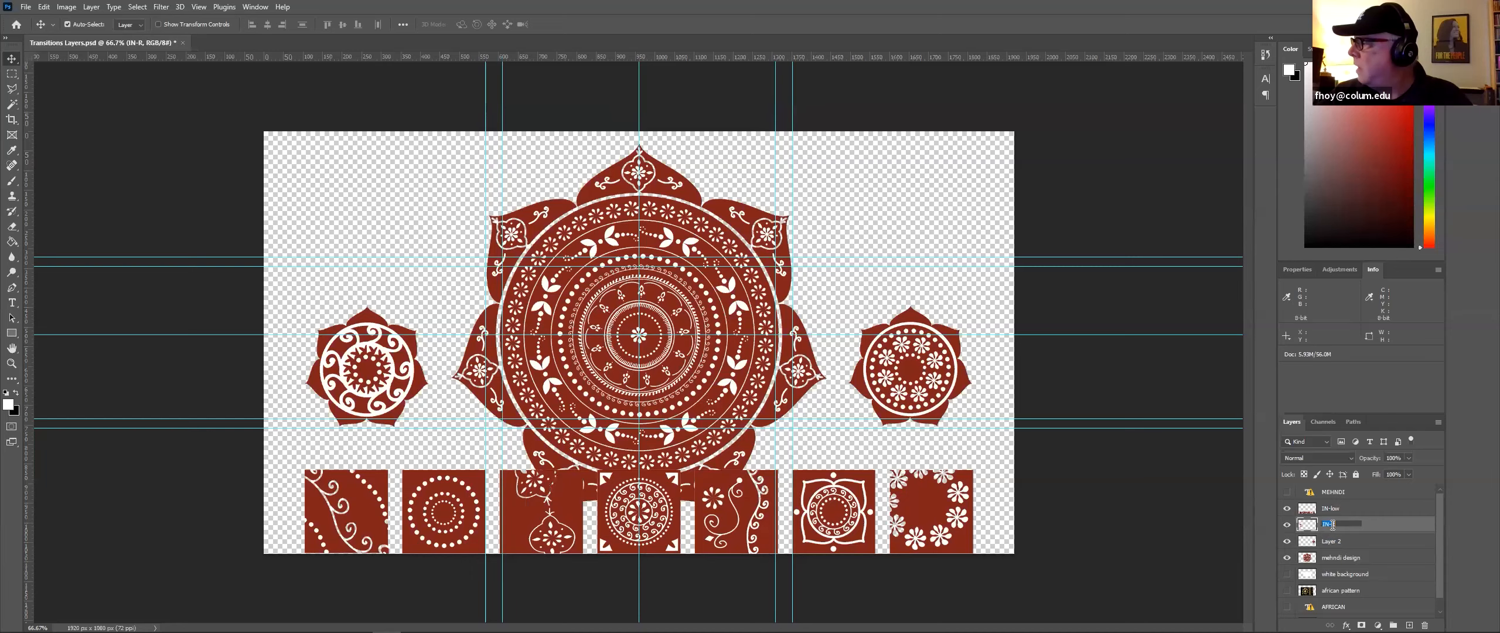
{"action": "double_click", "coordinate": [1334, 525]}
{"action": "left_click", "coordinate": [1338, 524]}
{"action": "type", "text": "L"}
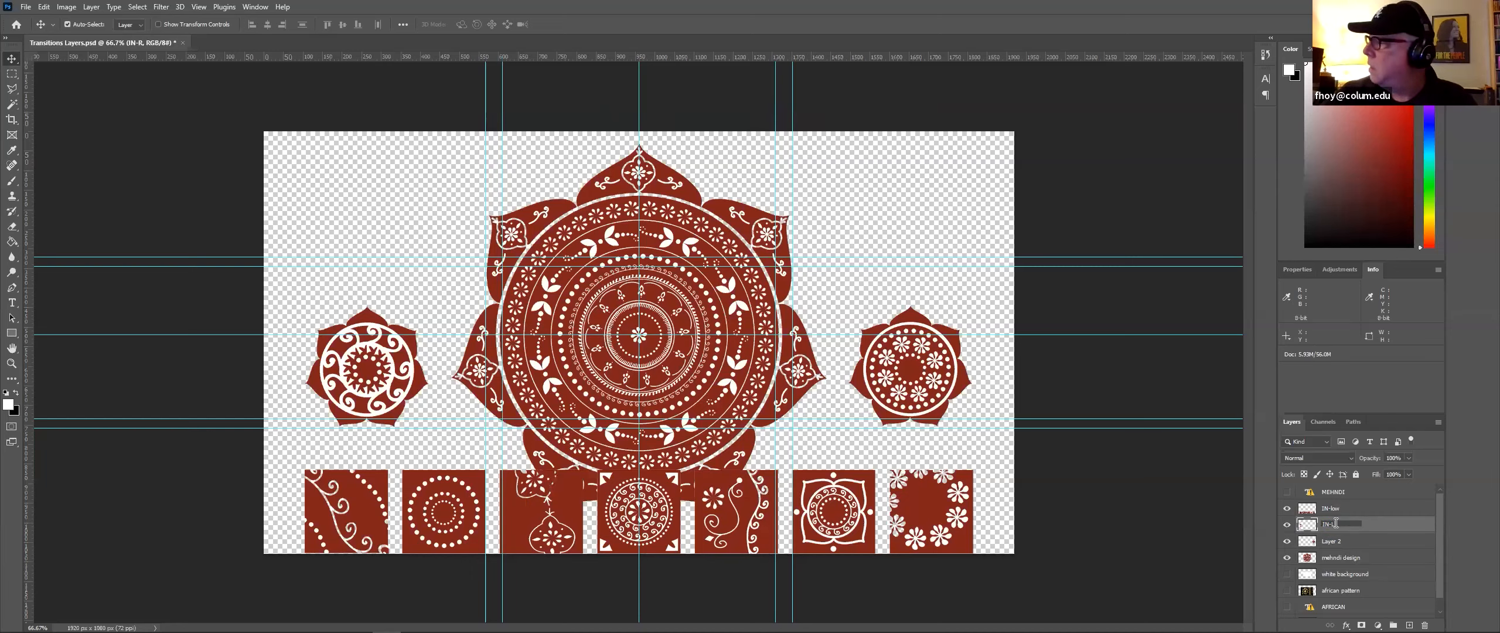
Step: Rename the right rosette layer IN-R
{"action": "double_click", "coordinate": [1333, 539]}
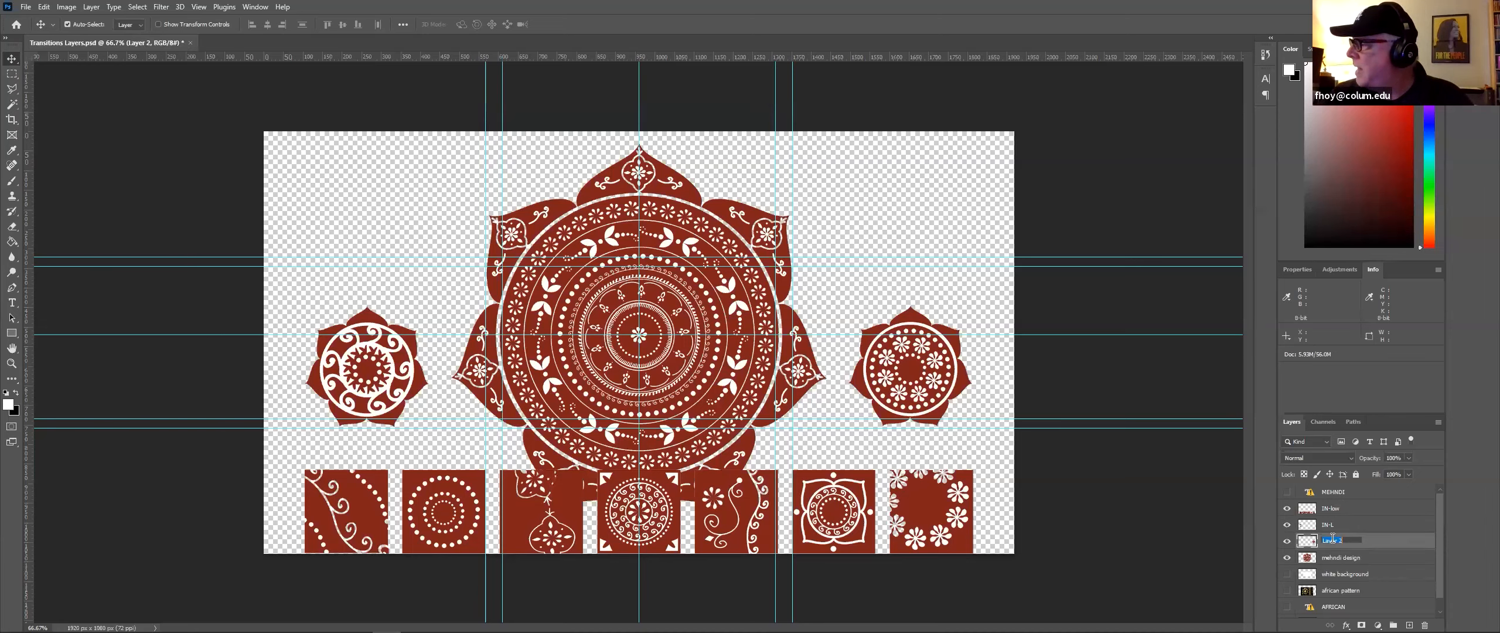
{"action": "type", "text": "IN-R"}
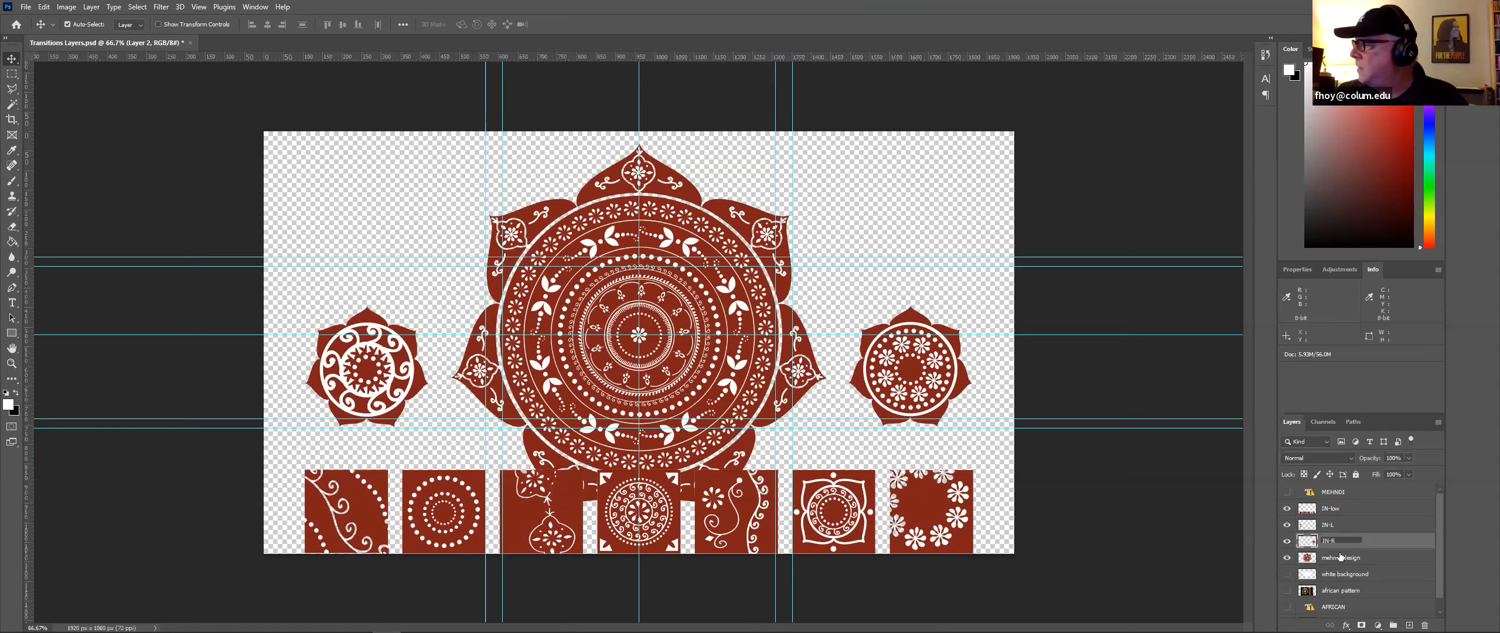
{"action": "key", "text": "Return"}
Step: Rename the mehndi design layer containing the central mandala IN-C
{"action": "double_click", "coordinate": [1341, 557]}
{"action": "left_click", "coordinate": [1326, 555]}
{"action": "left_click_drag", "start_coordinate": [1327, 555], "coordinate": [1388, 562]}
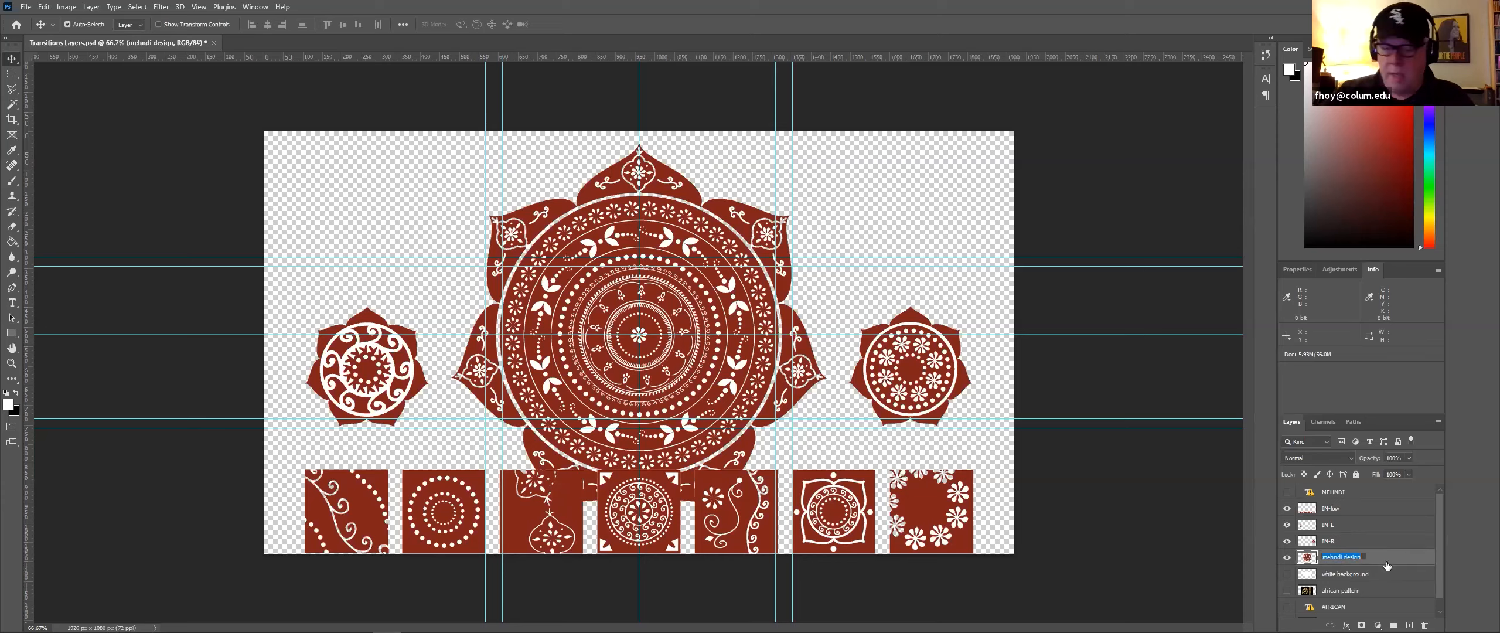
{"action": "type", "text": "IN-C"}
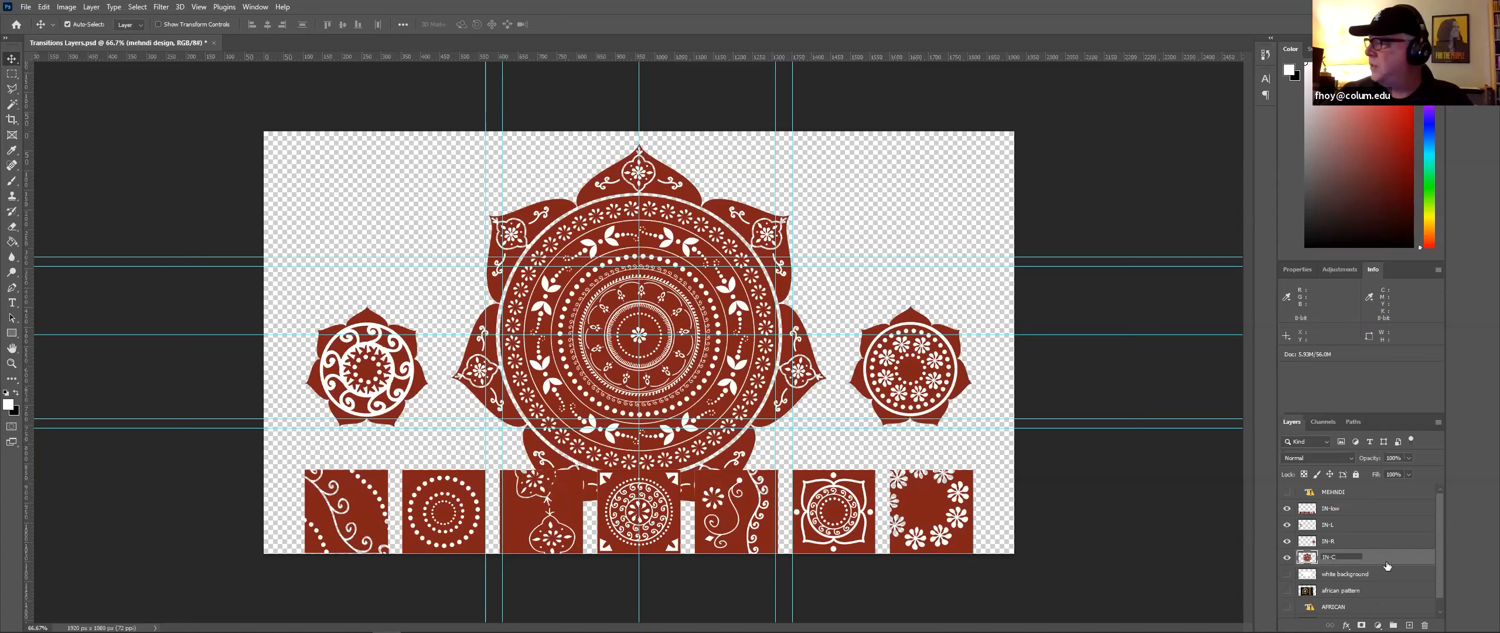
{"action": "left_click", "coordinate": [1408, 545]}
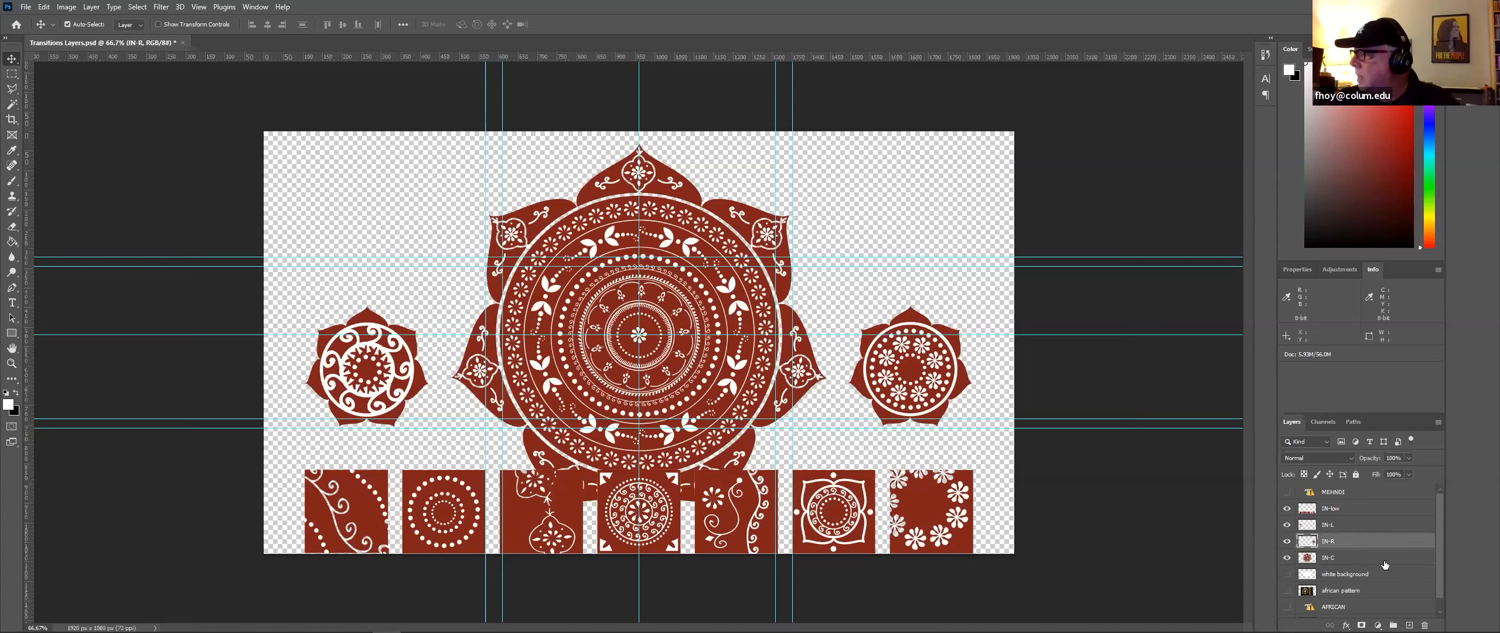
Step: Delete the white background layer
{"action": "left_click", "coordinate": [1288, 575]}
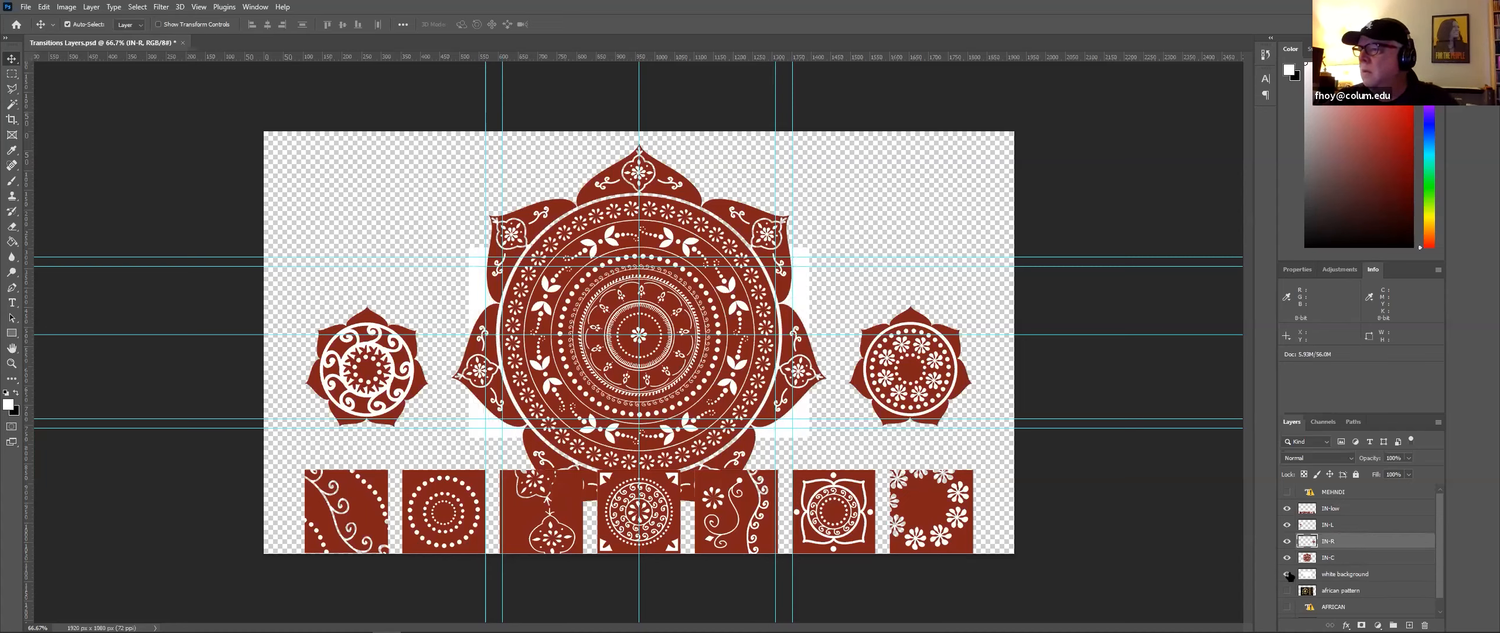
{"action": "left_click", "coordinate": [1289, 575]}
{"action": "left_click", "coordinate": [1339, 576]}
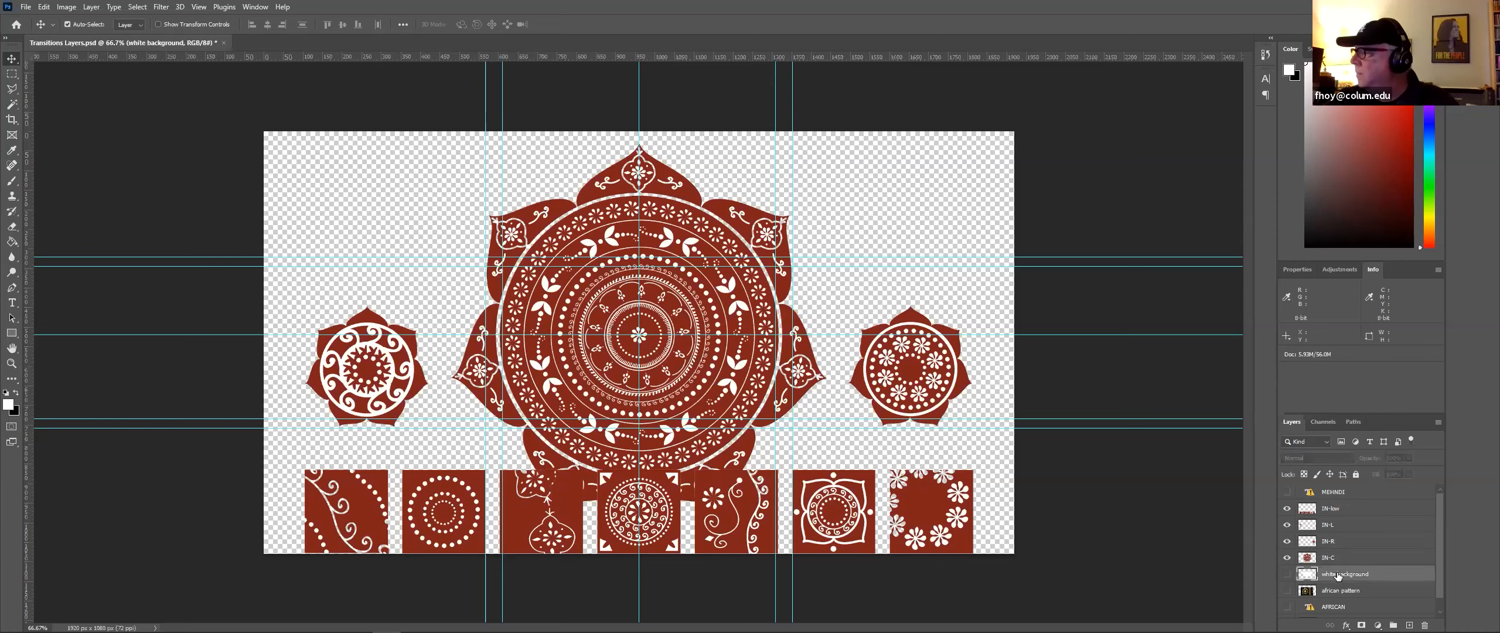
{"action": "left_click_drag", "start_coordinate": [1339, 576], "coordinate": [1424, 625]}
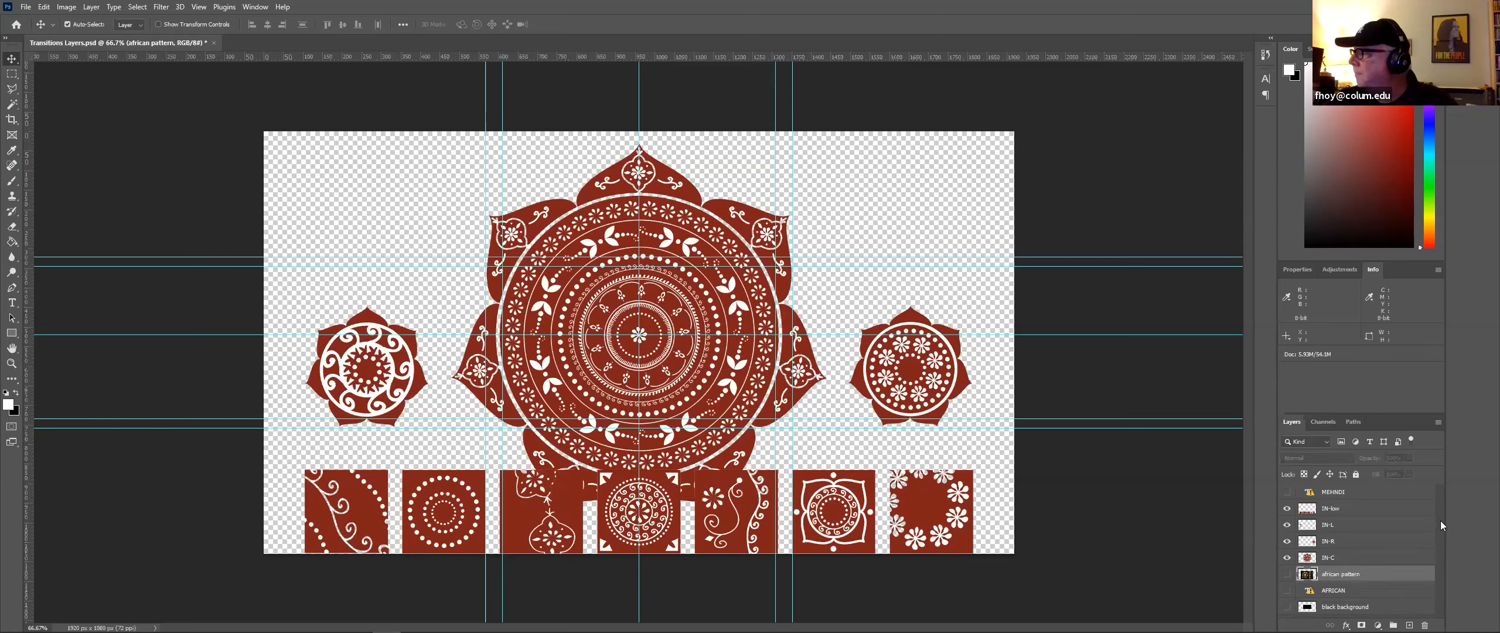
Step: Hide the IN-tiles, IN-L and IN-R layers so only the central mandala shows
{"action": "left_click", "coordinate": [1287, 494]}
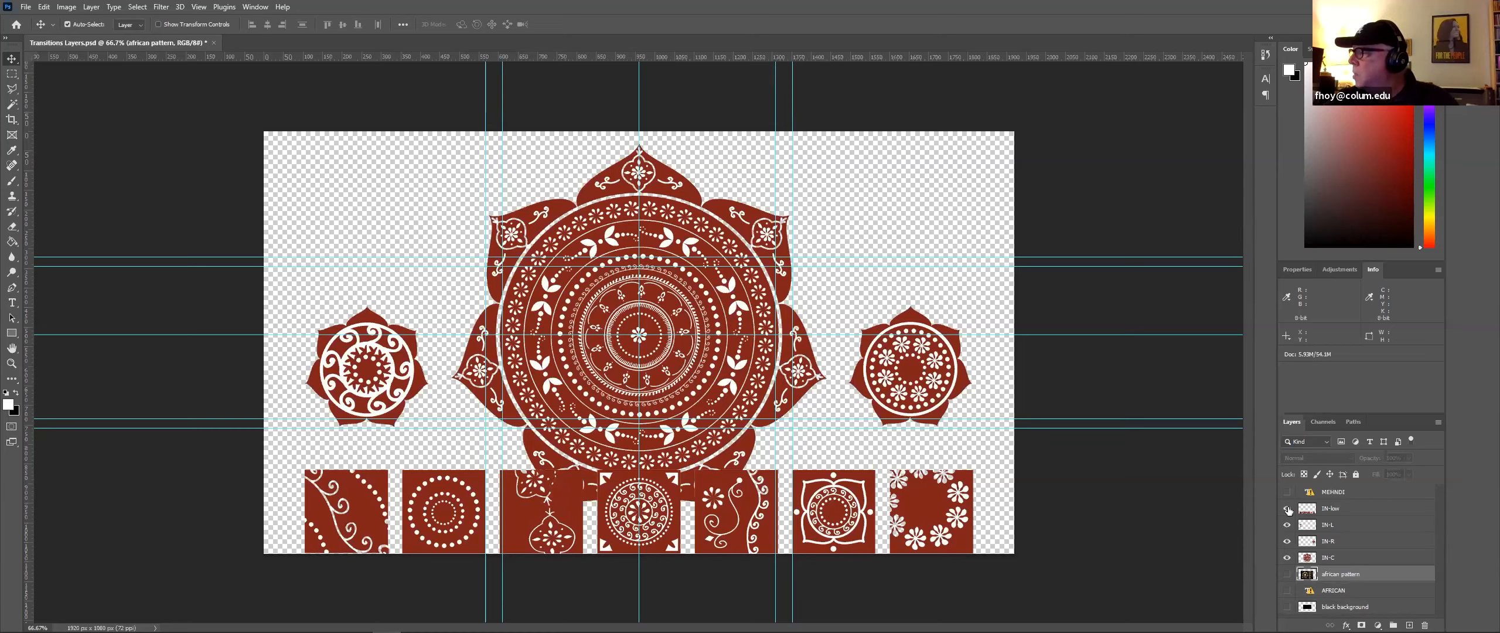
{"action": "left_click", "coordinate": [1288, 510]}
{"action": "left_click", "coordinate": [1287, 525]}
{"action": "left_click", "coordinate": [1287, 541]}
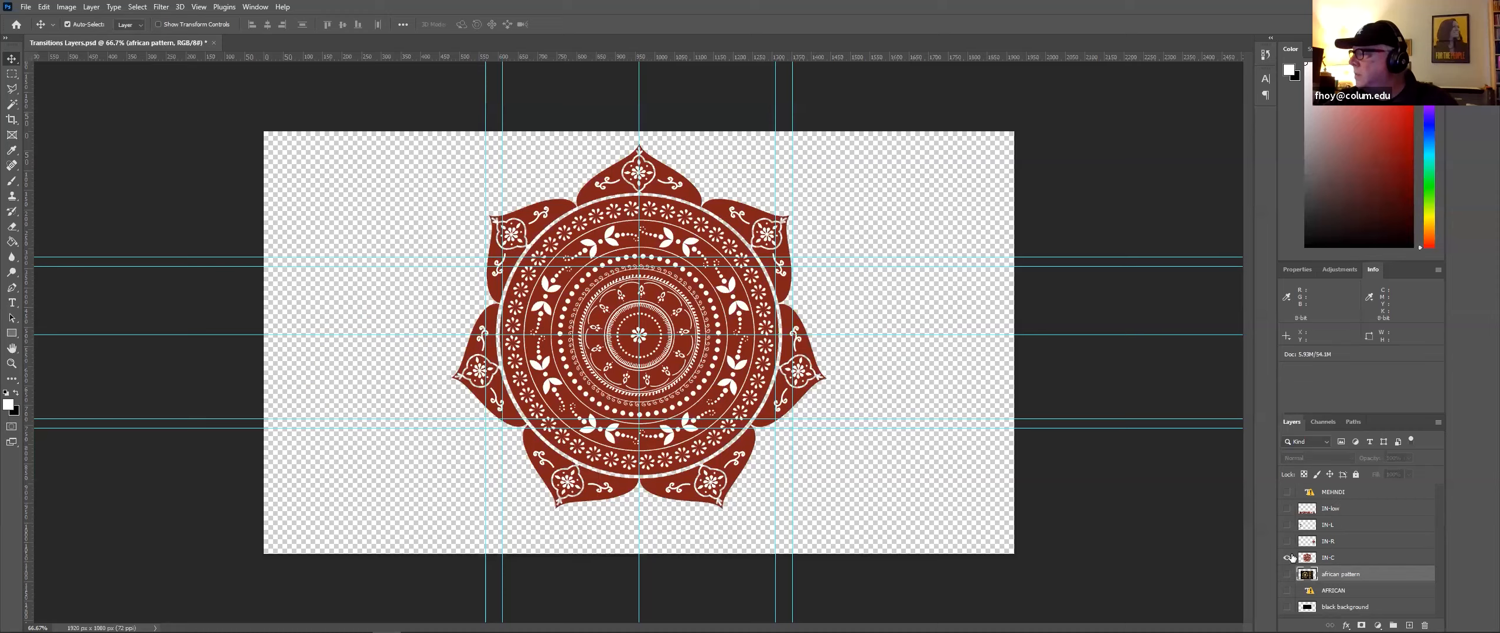
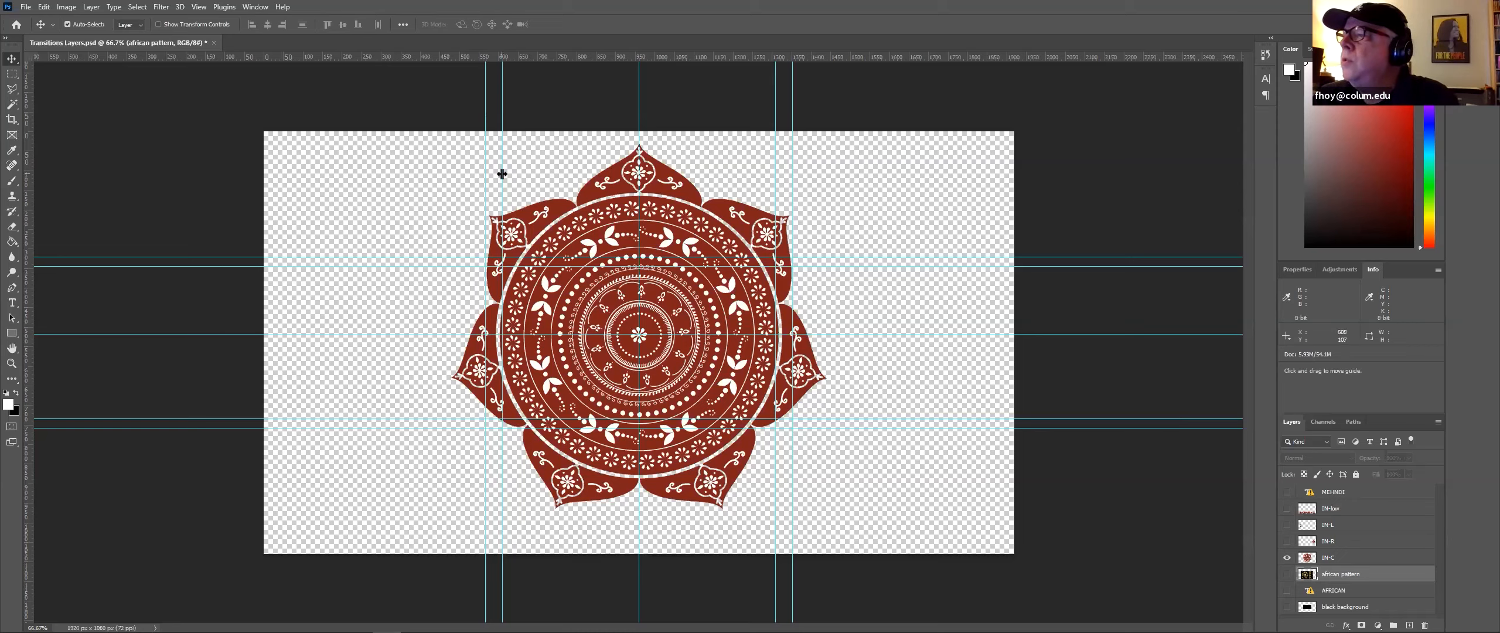
Step: Reposition a vertical and a horizontal guide to frame the mandala's inner circle
{"action": "left_click_drag", "start_coordinate": [502, 174], "coordinate": [495, 174]}
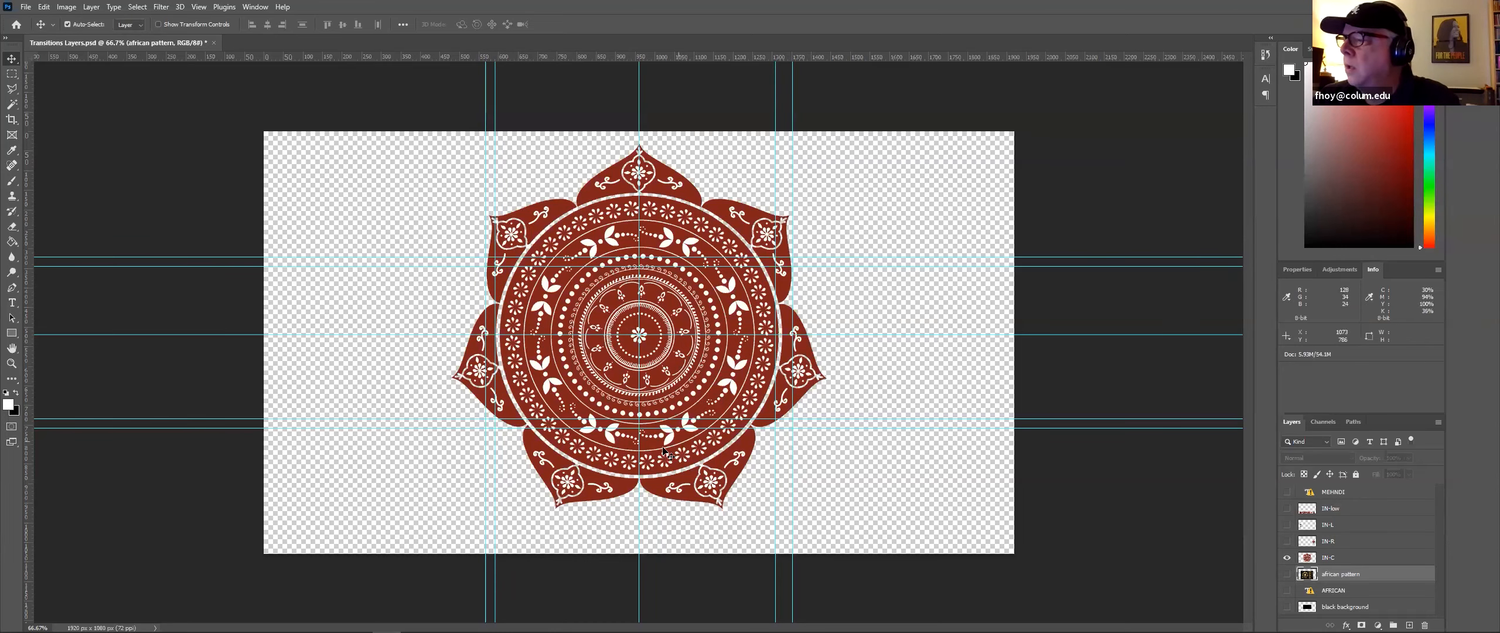
{"action": "left_click_drag", "start_coordinate": [596, 258], "coordinate": [603, 192]}
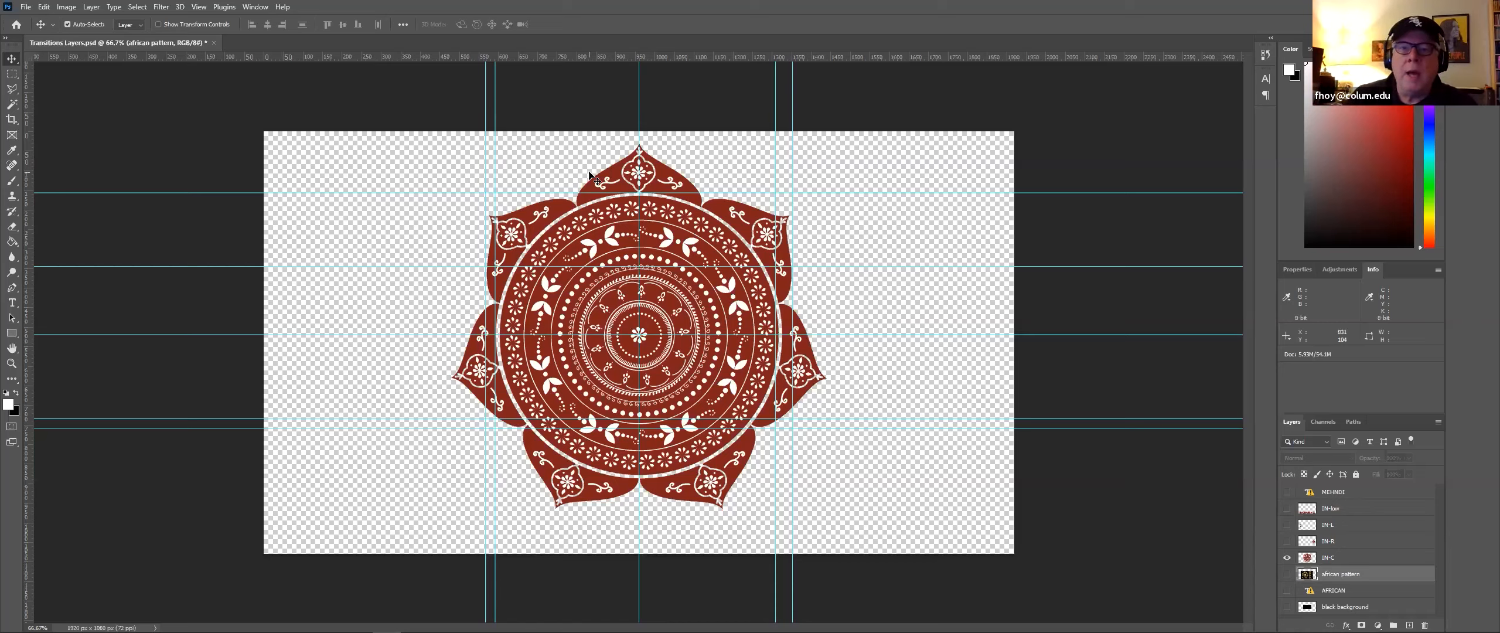
Step: Draw an elliptical selection along the guides and delete the mandala's inner circle from the IN-C layer, then deselect
{"action": "left_click", "coordinate": [11, 75]}
{"action": "right_click", "coordinate": [11, 75]}
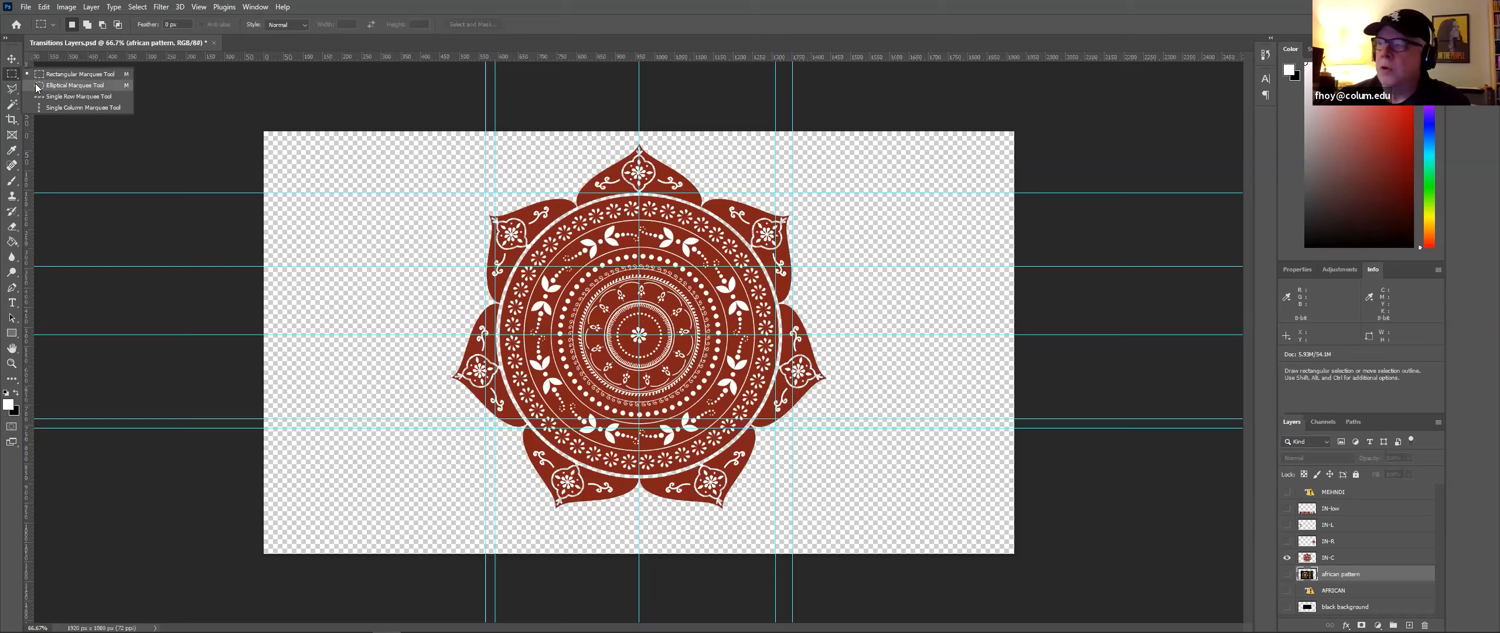
{"action": "left_click", "coordinate": [37, 86]}
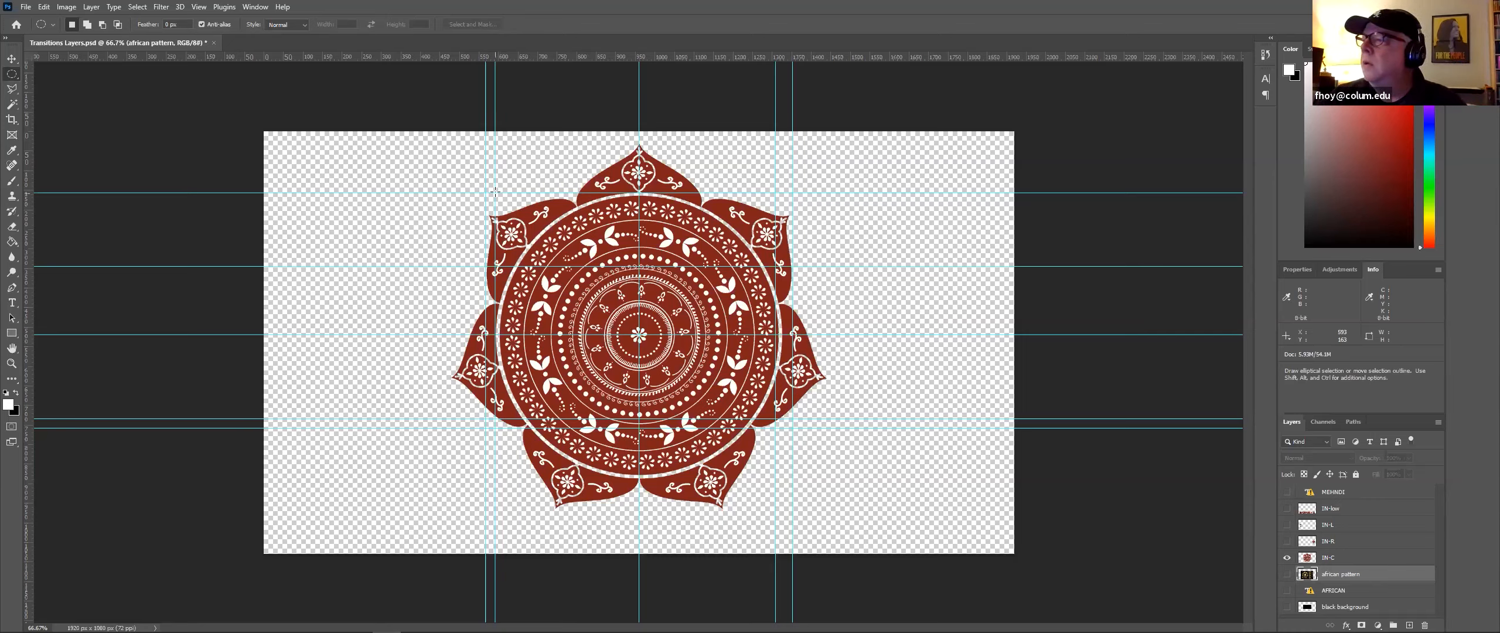
{"action": "left_click_drag", "start_coordinate": [495, 191], "coordinate": [780, 510]}
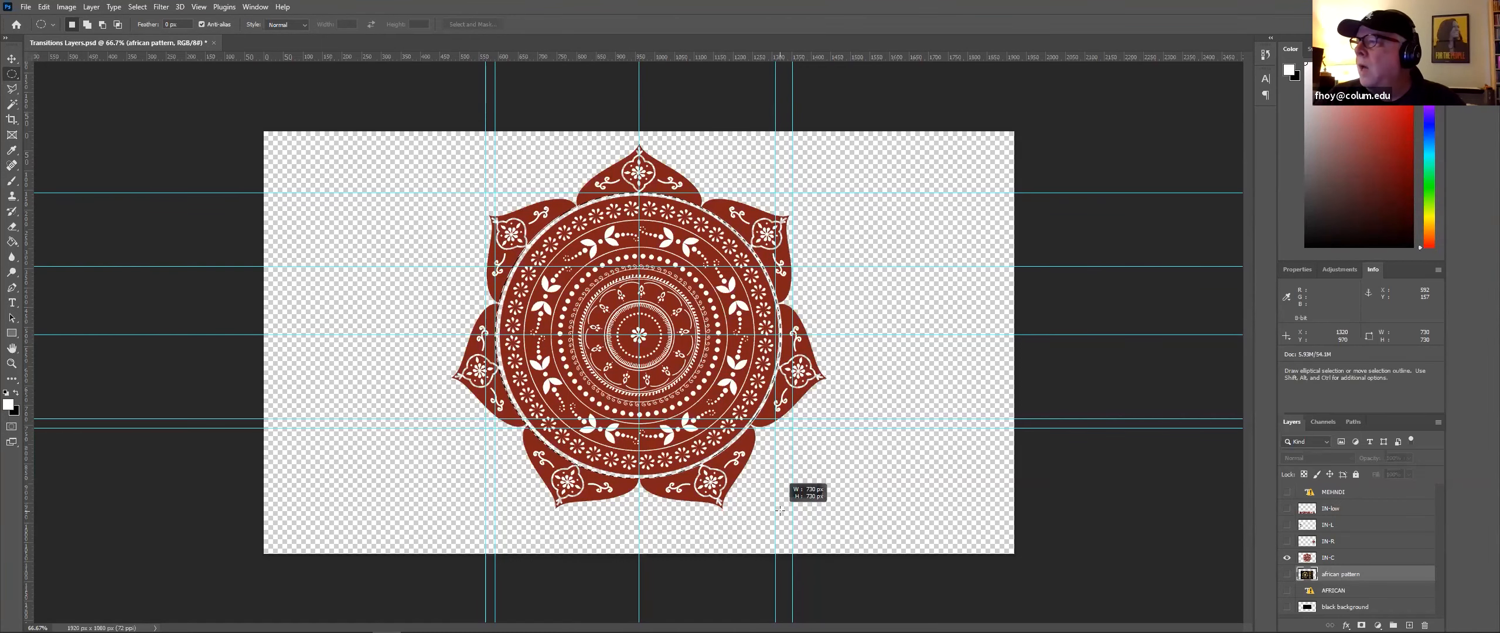
{"action": "left_click_drag", "start_coordinate": [780, 510], "coordinate": [780, 510]}
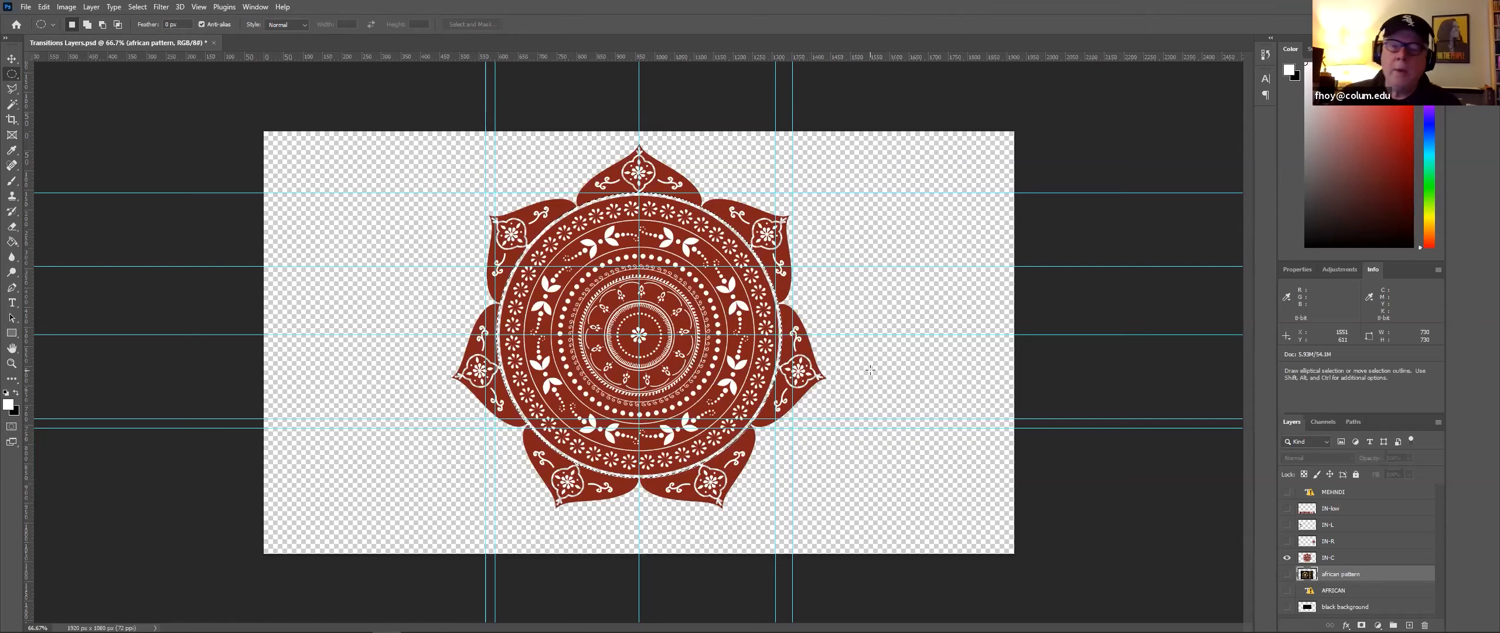
{"action": "left_click", "coordinate": [1413, 558]}
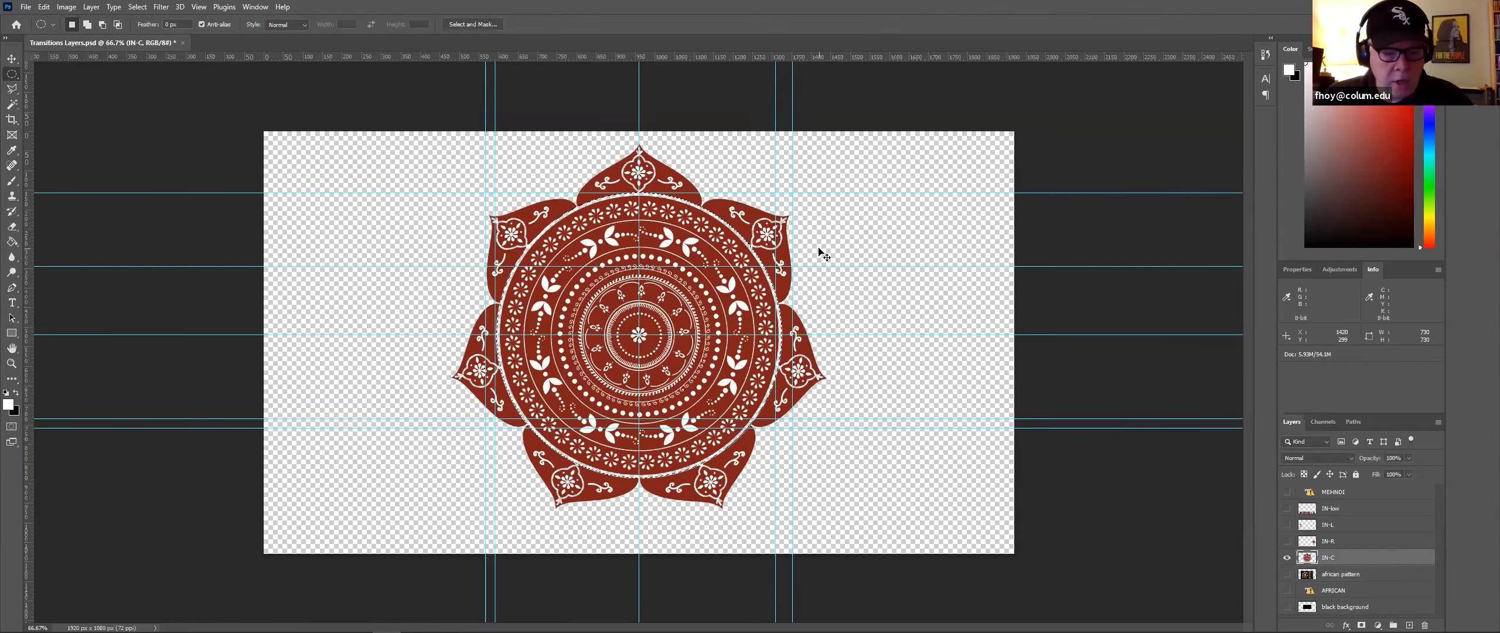
{"action": "key", "text": "Delete"}
{"action": "key", "text": "ctrl+d"}
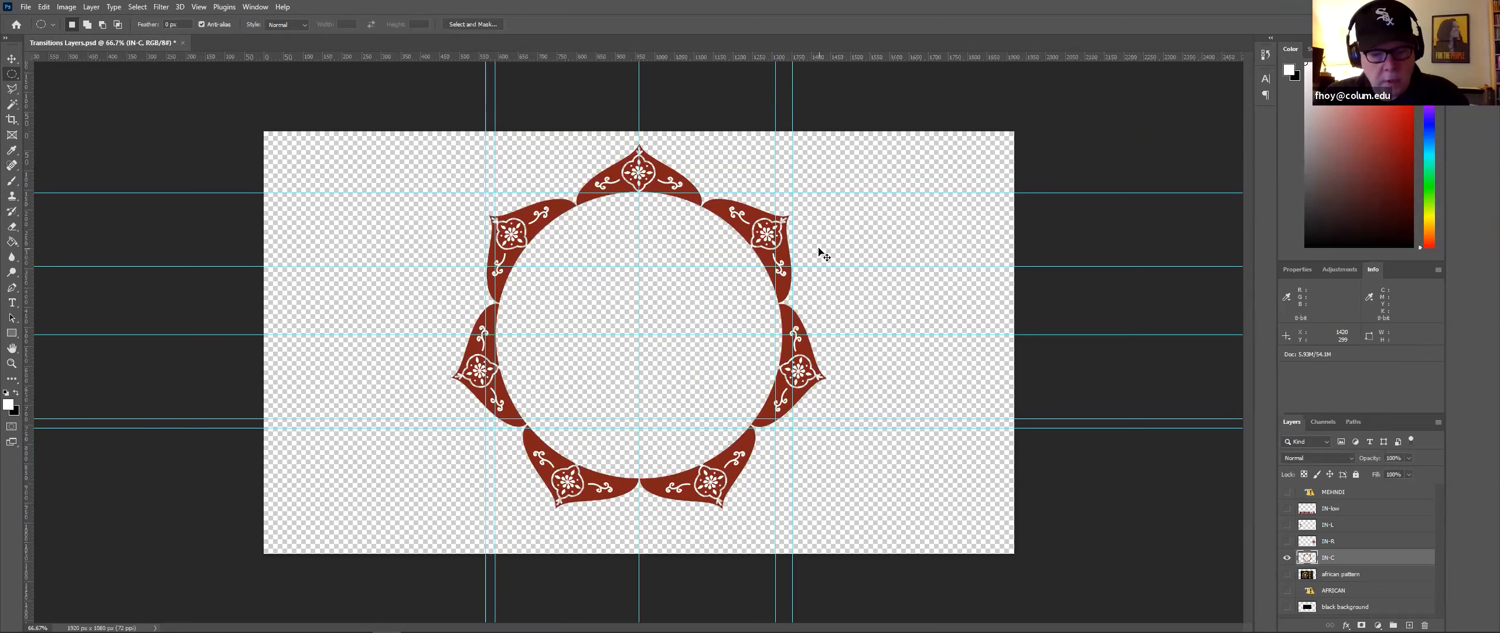
Step: Paste the inner circle onto a new layer and rename the remaining outer ring layer IN-ring
{"action": "key", "text": "ctrl+v"}
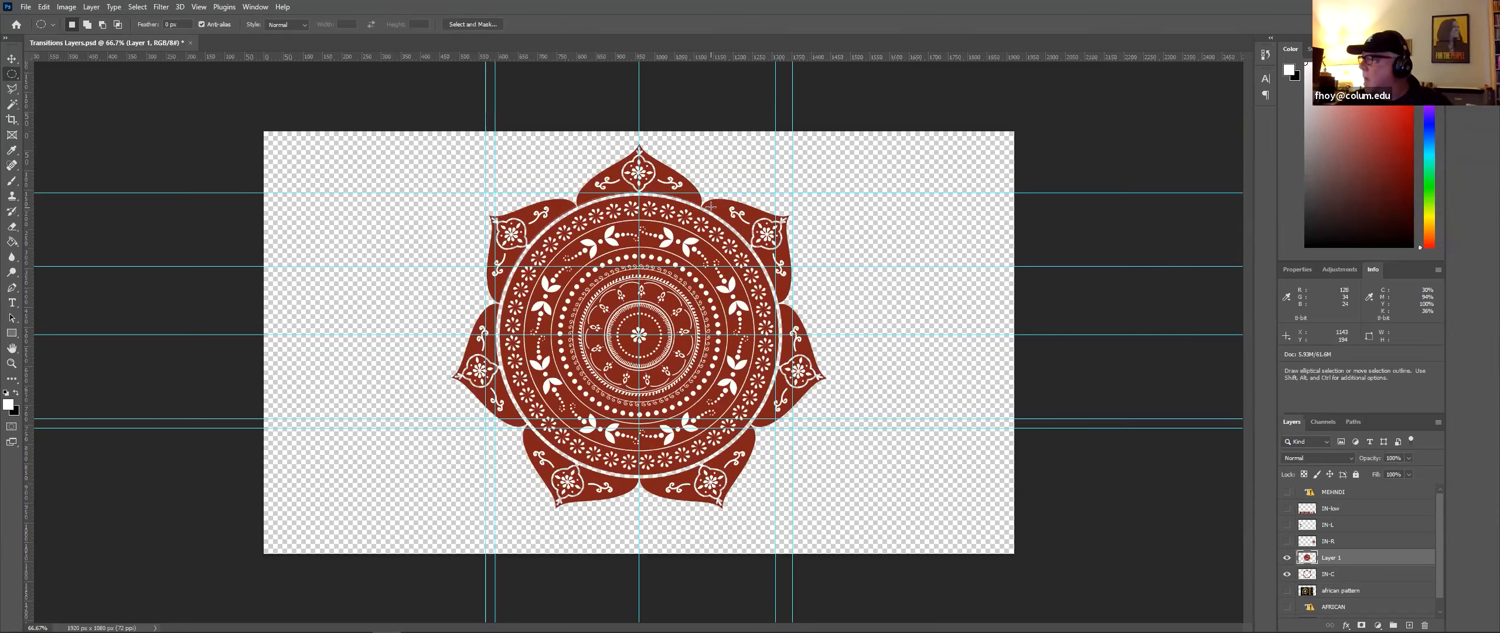
{"action": "double_click", "coordinate": [1331, 575]}
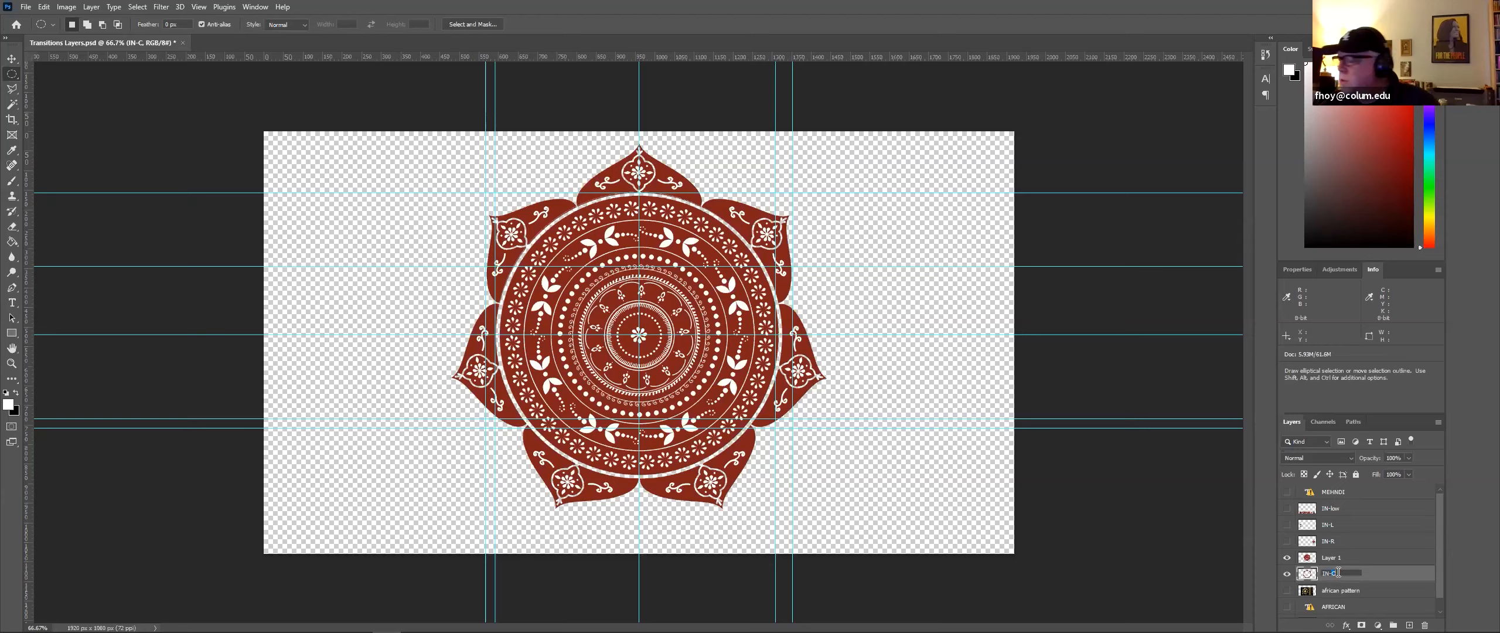
{"action": "type", "text": "rig"}
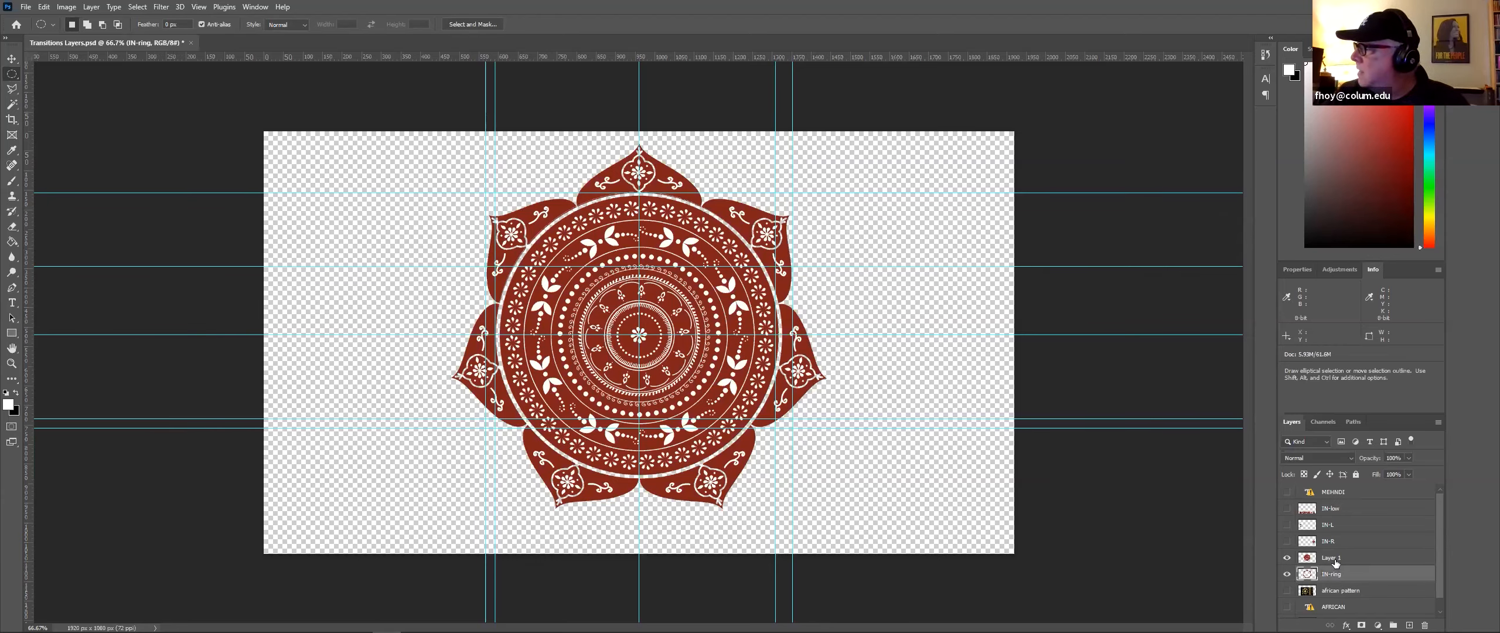
Step: Rename the pasted inner-circle layer IN-C
{"action": "left_click", "coordinate": [1334, 558]}
{"action": "double_click", "coordinate": [1334, 558]}
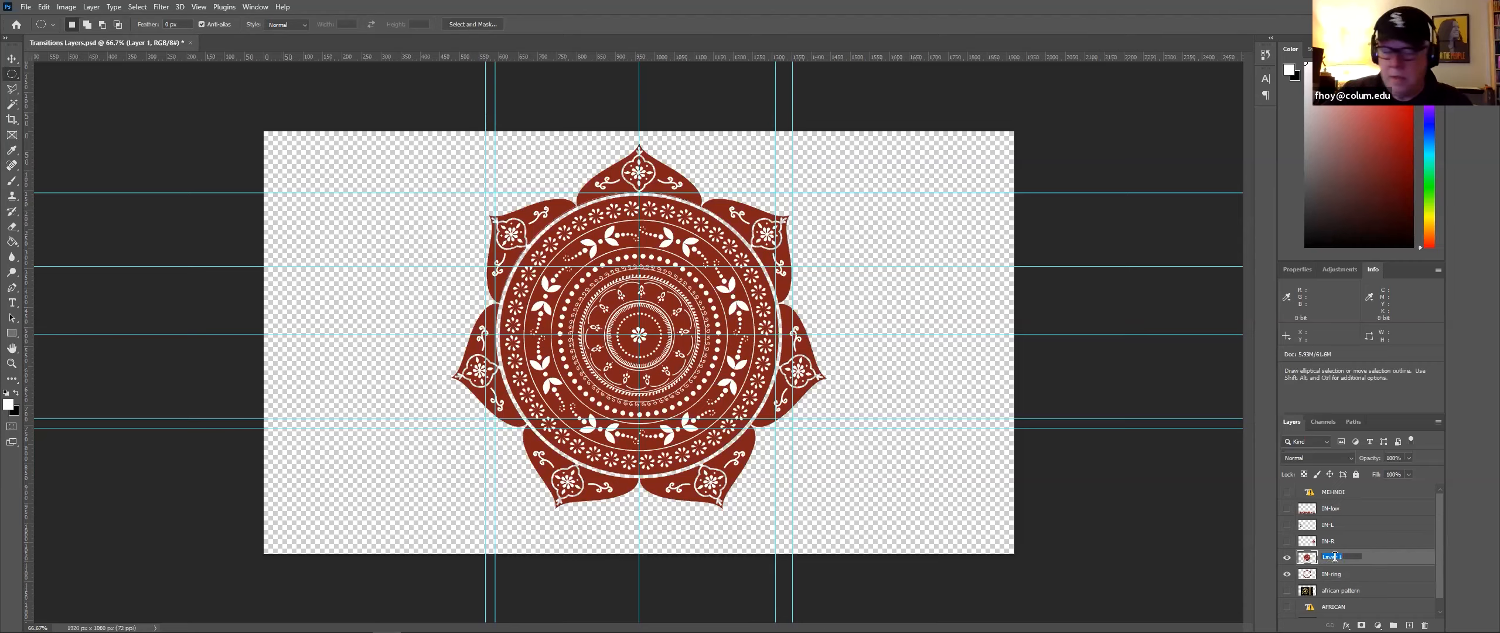
{"action": "type", "text": "IN-"}
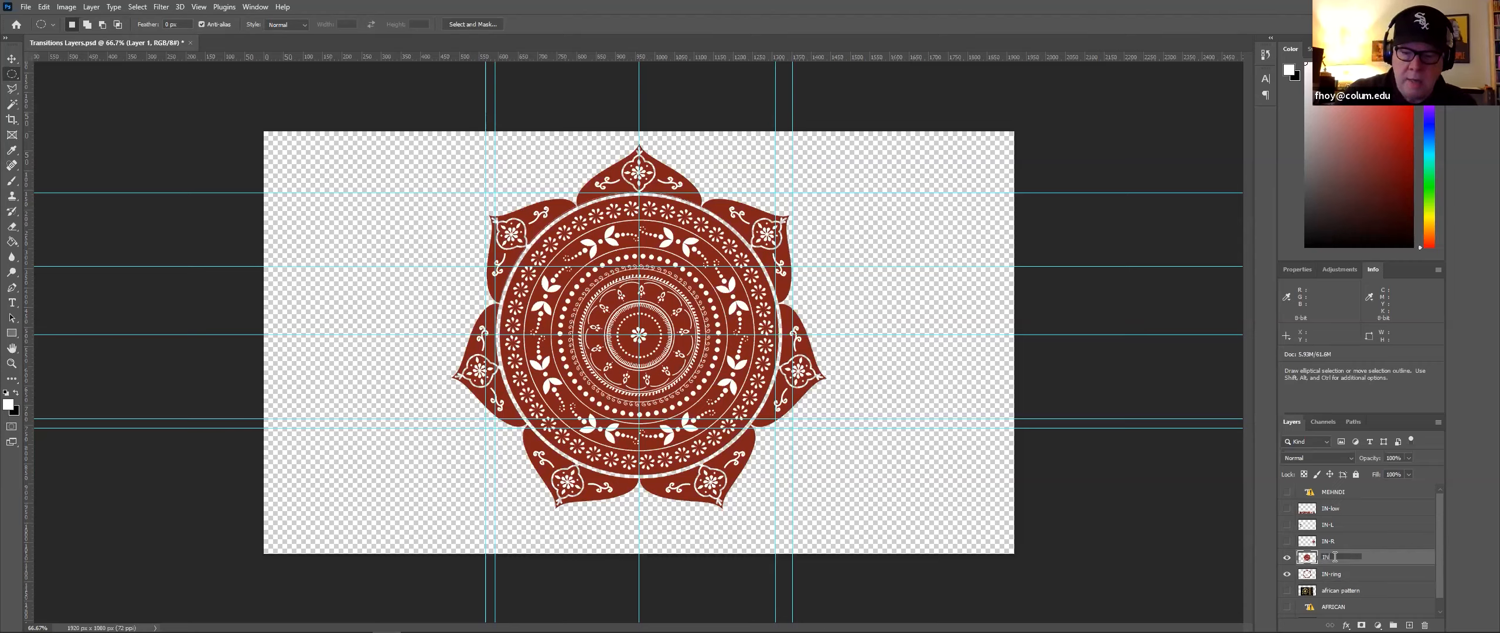
{"action": "type", "text": "C"}
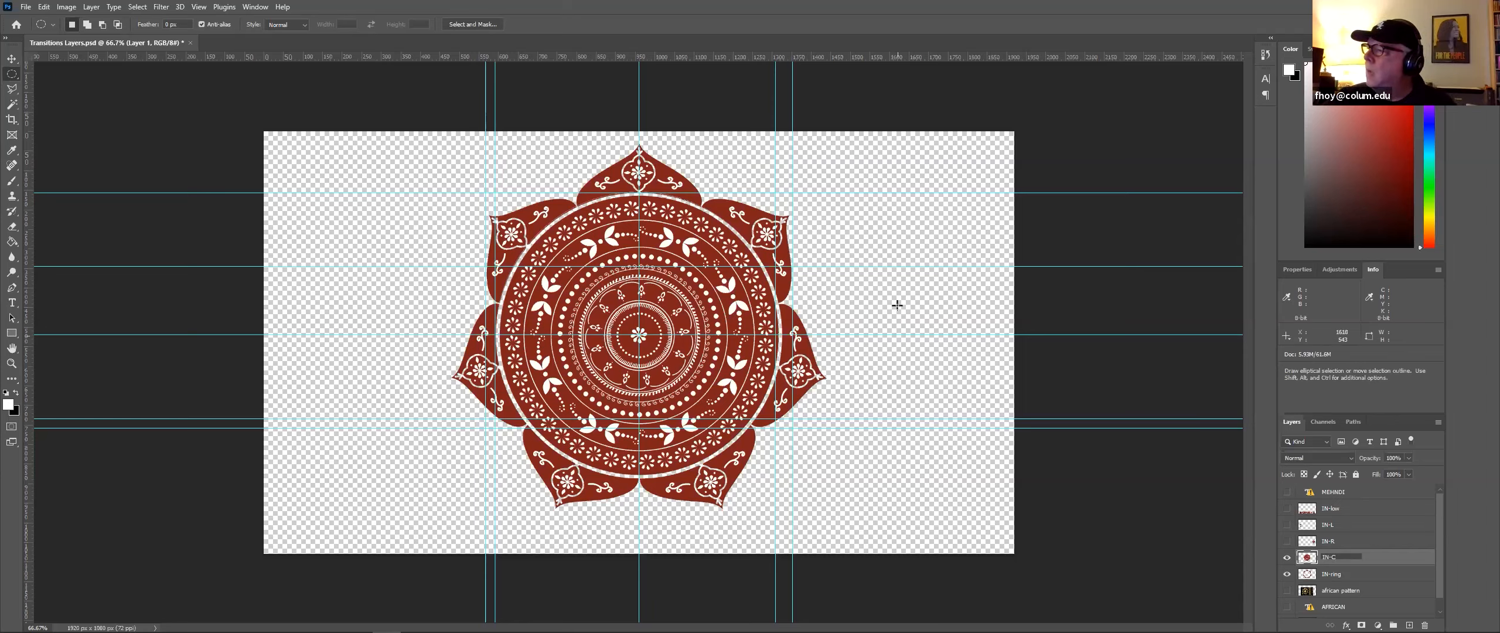
Step: Hide the IN-C and IN-ring layers and show the african pattern layer
{"action": "left_click", "coordinate": [11, 58]}
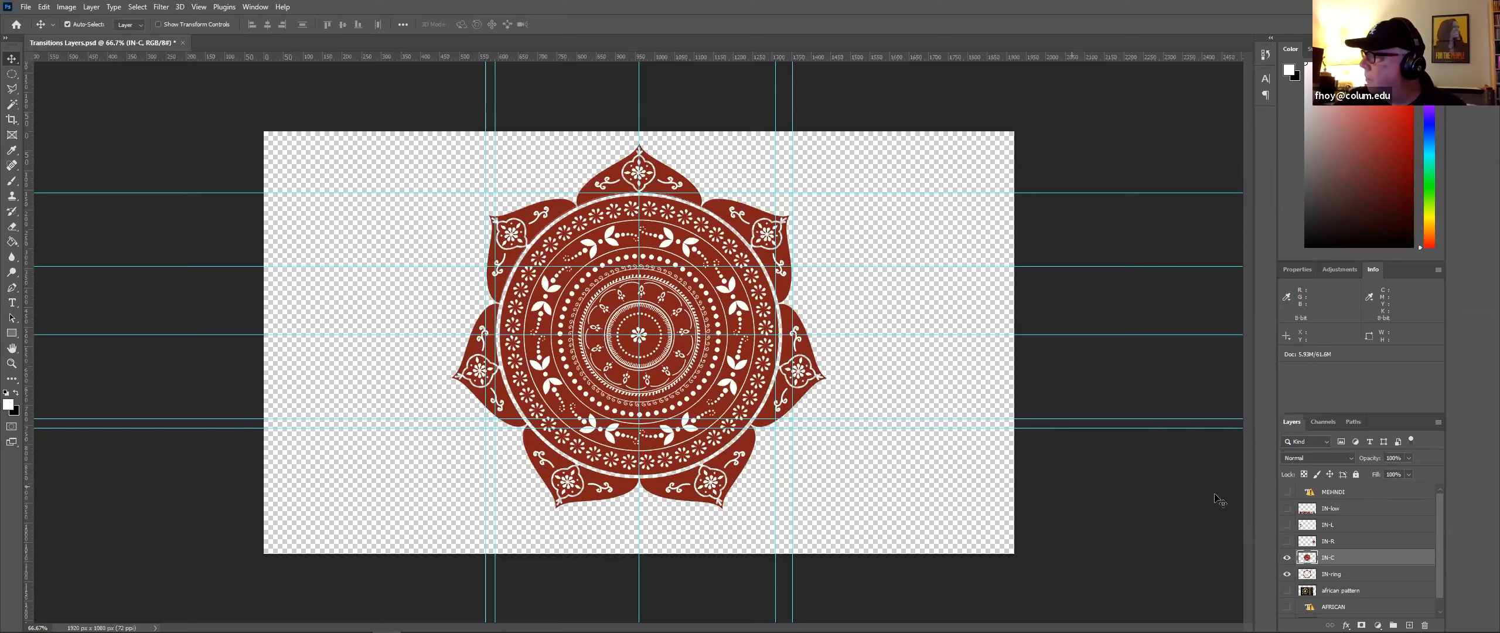
{"action": "left_click", "coordinate": [1289, 557]}
{"action": "left_click", "coordinate": [1289, 574]}
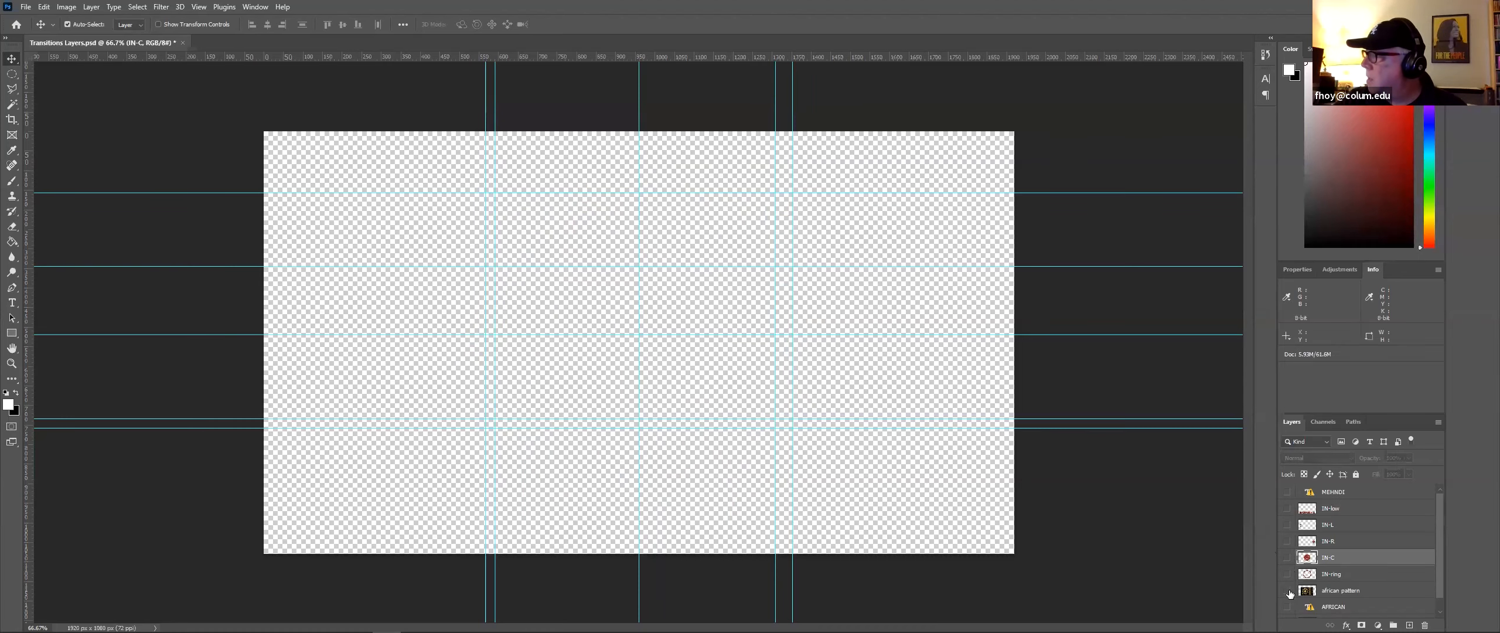
{"action": "left_click", "coordinate": [1288, 591]}
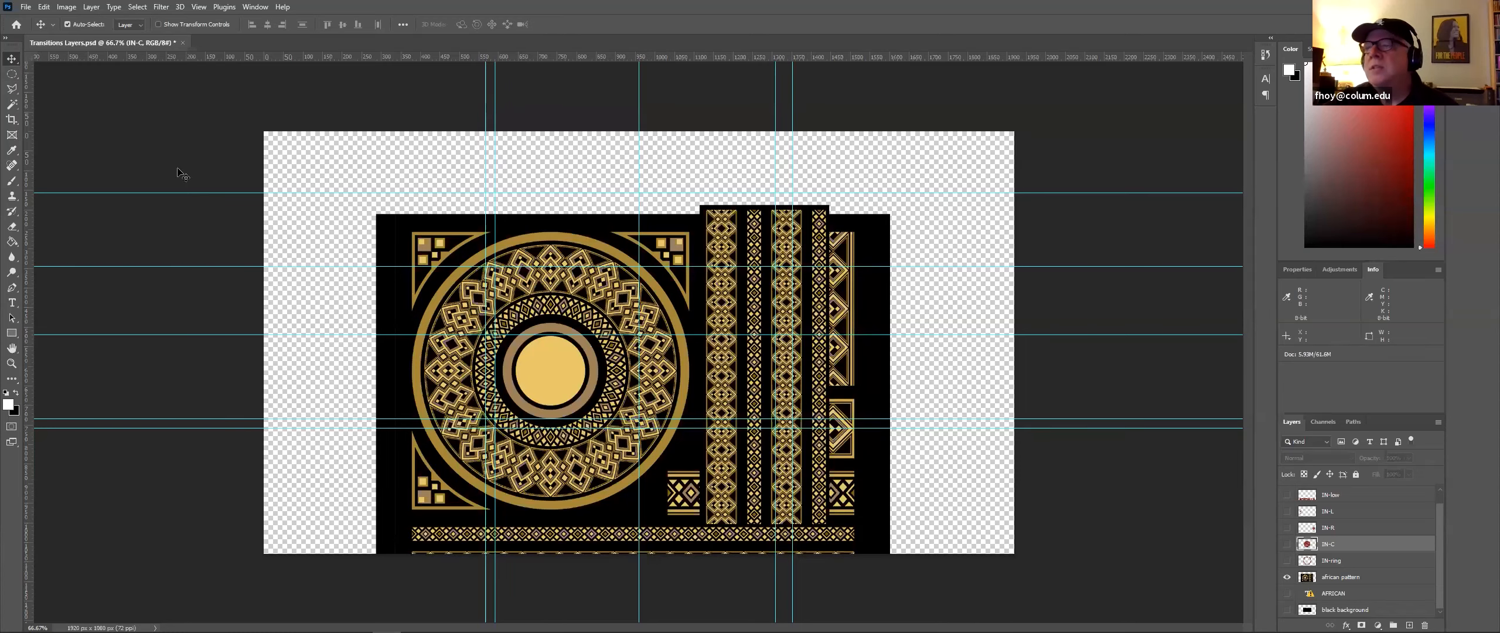
Step: Move the african pattern artwork right and up, nudging it into place against the guides
{"action": "left_click_drag", "start_coordinate": [601, 362], "coordinate": [647, 343]}
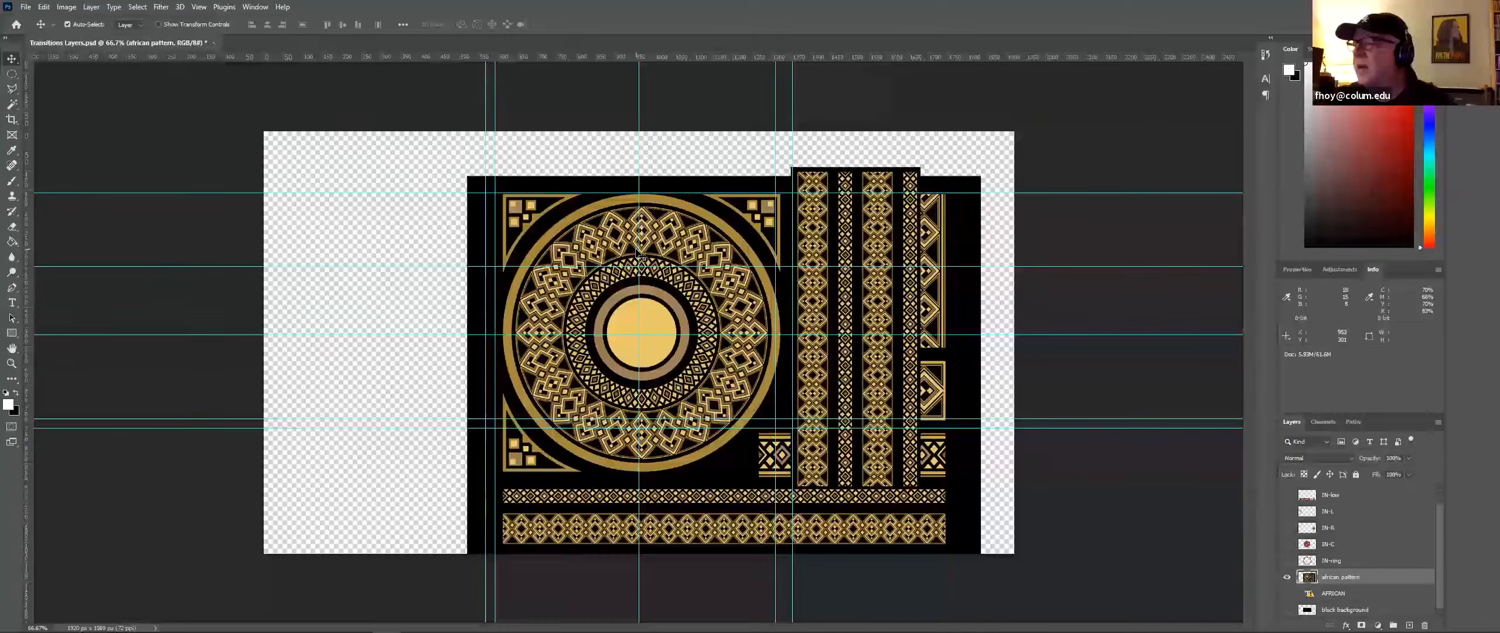
{"action": "left_click_drag", "start_coordinate": [638, 253], "coordinate": [635, 256]}
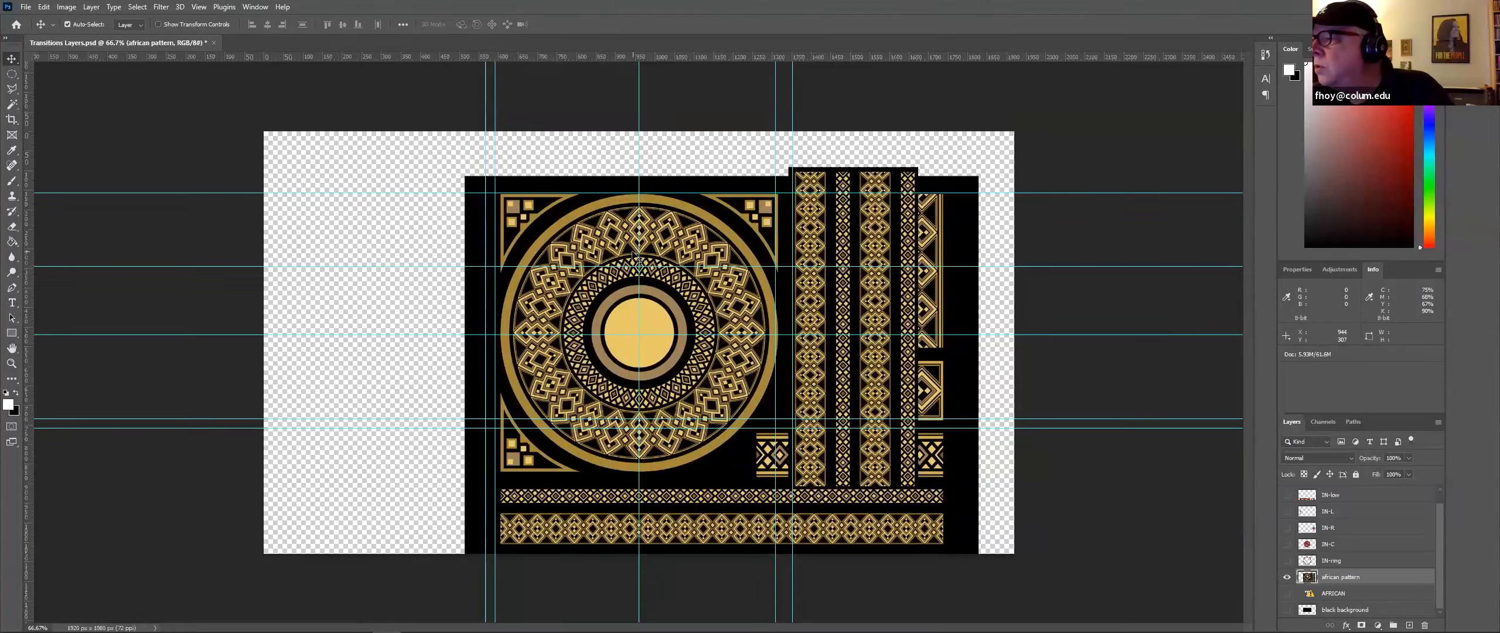
{"action": "key", "text": "Down"}
{"action": "key", "text": "Down"}
{"action": "key", "text": "Down"}
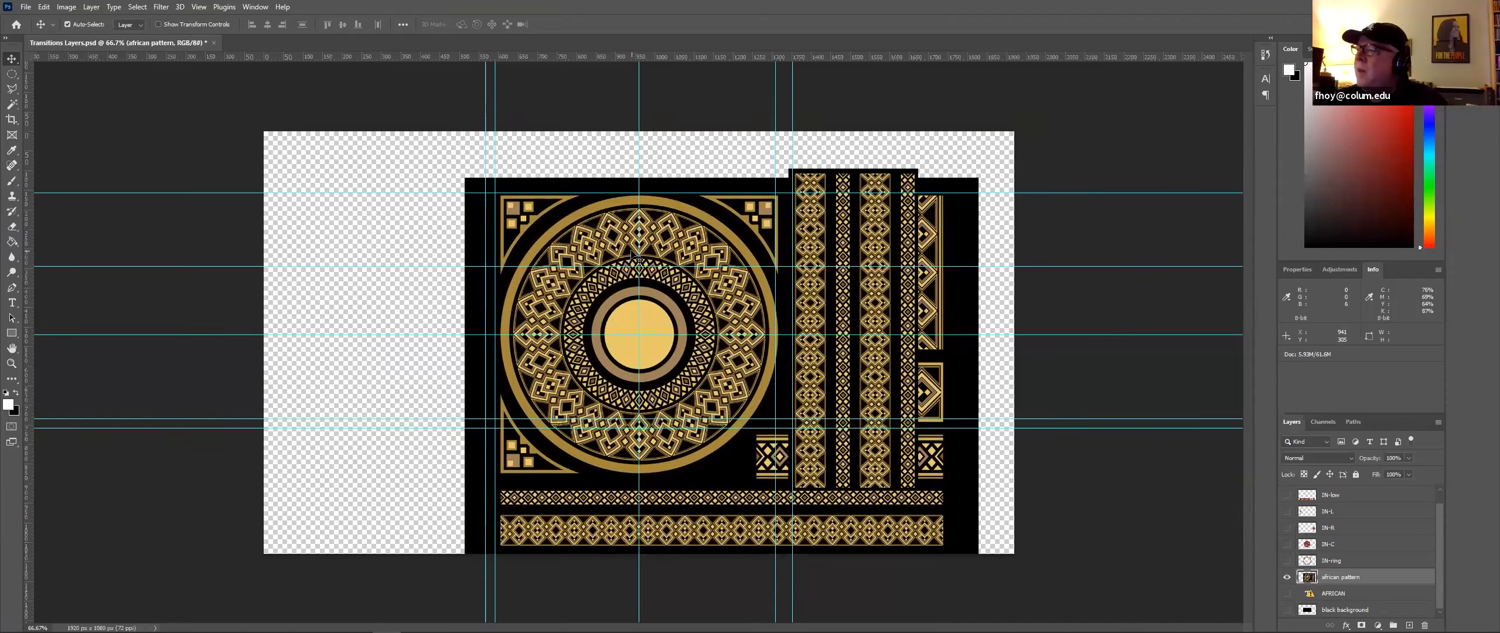
{"action": "key", "text": "Left"}
{"action": "key", "text": "Left"}
{"action": "key", "text": "Left"}
{"action": "key", "text": "Right"}
{"action": "key", "text": "Up"}
{"action": "key", "text": "Up"}
{"action": "key", "text": "Up"}
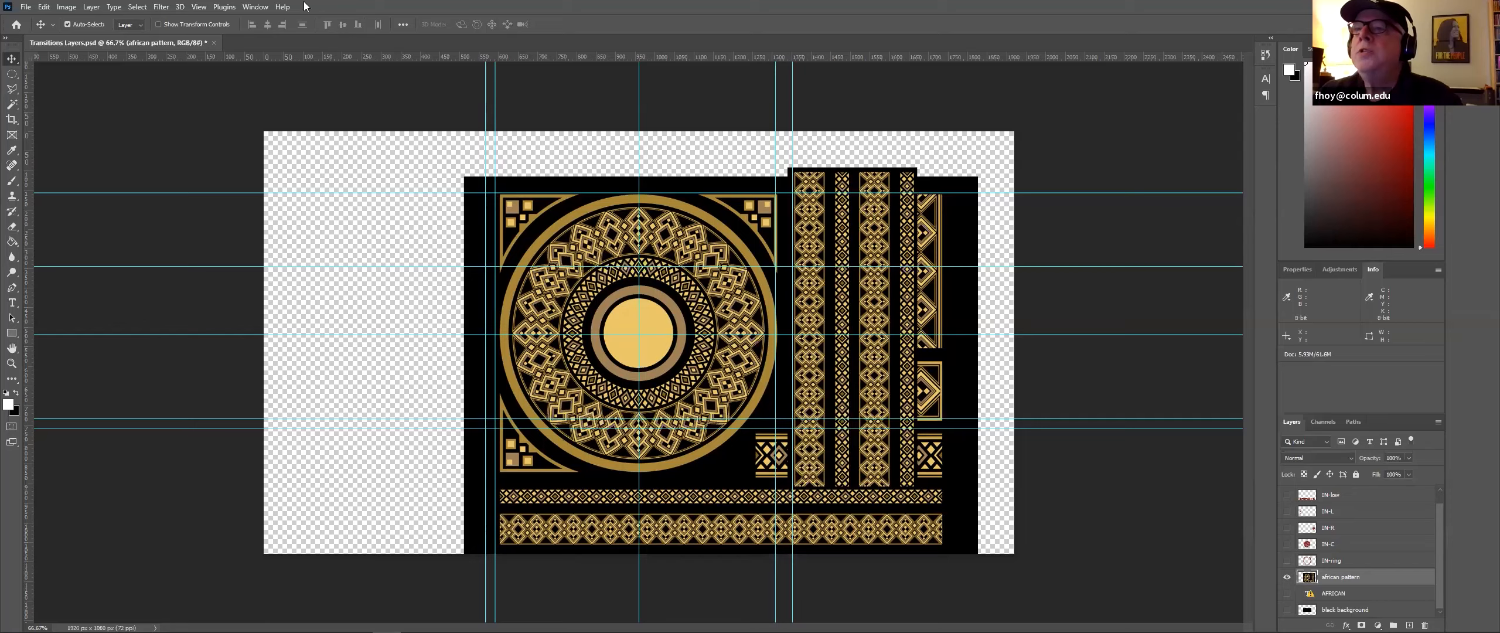
Step: Cut the bottom horizontal border strip from the african pattern with a rectangular selection and paste it onto its own layer
{"action": "left_click", "coordinate": [12, 74]}
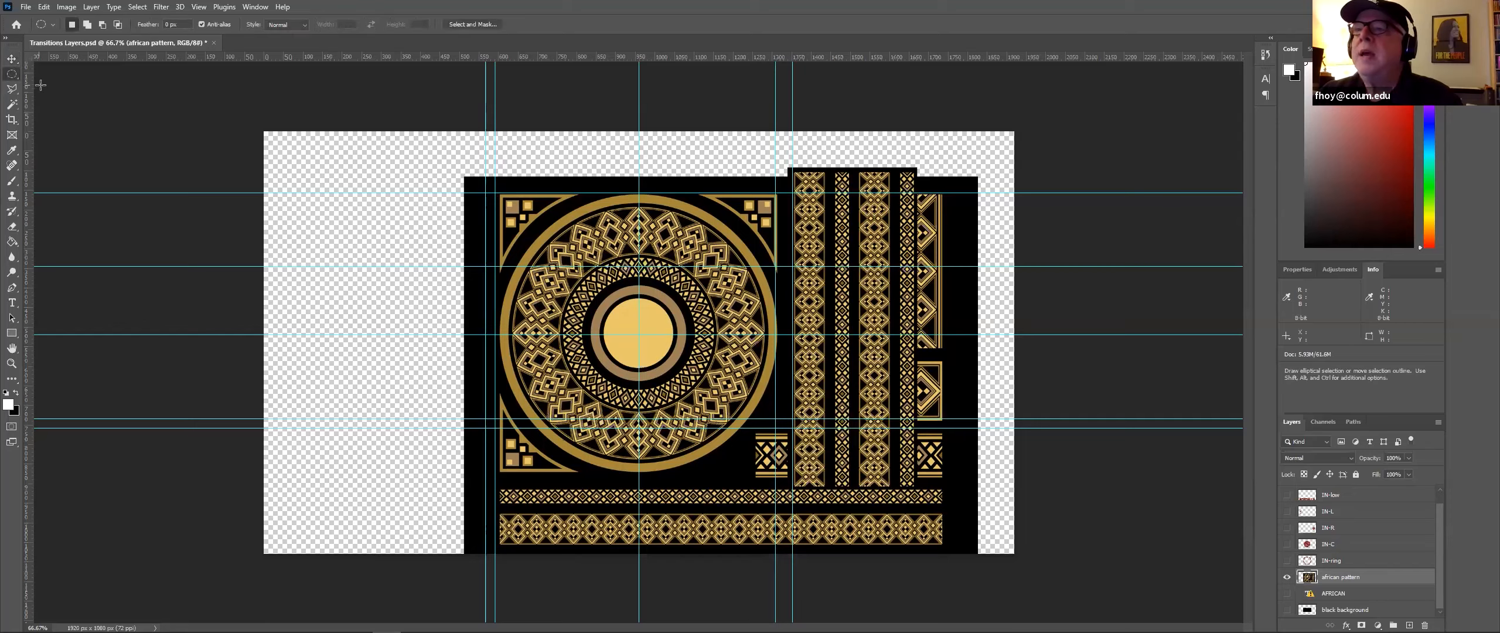
{"action": "right_click", "coordinate": [12, 75]}
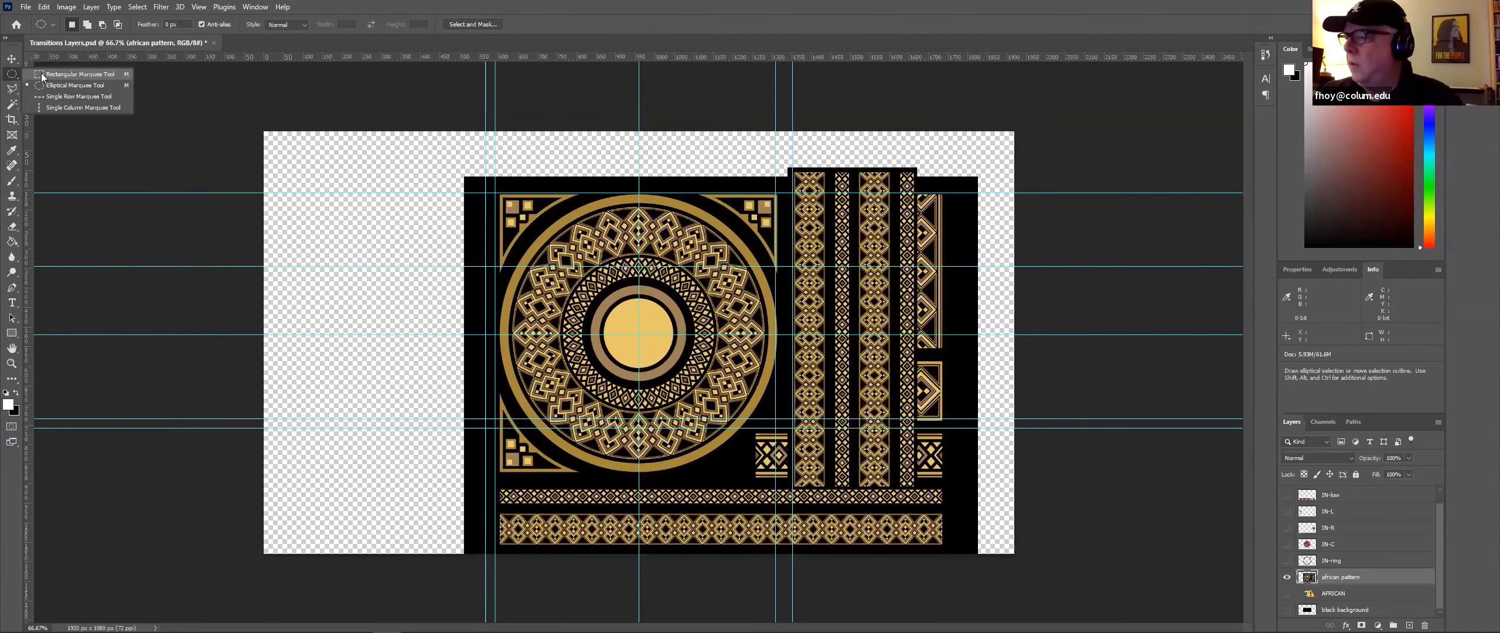
{"action": "left_click", "coordinate": [43, 75]}
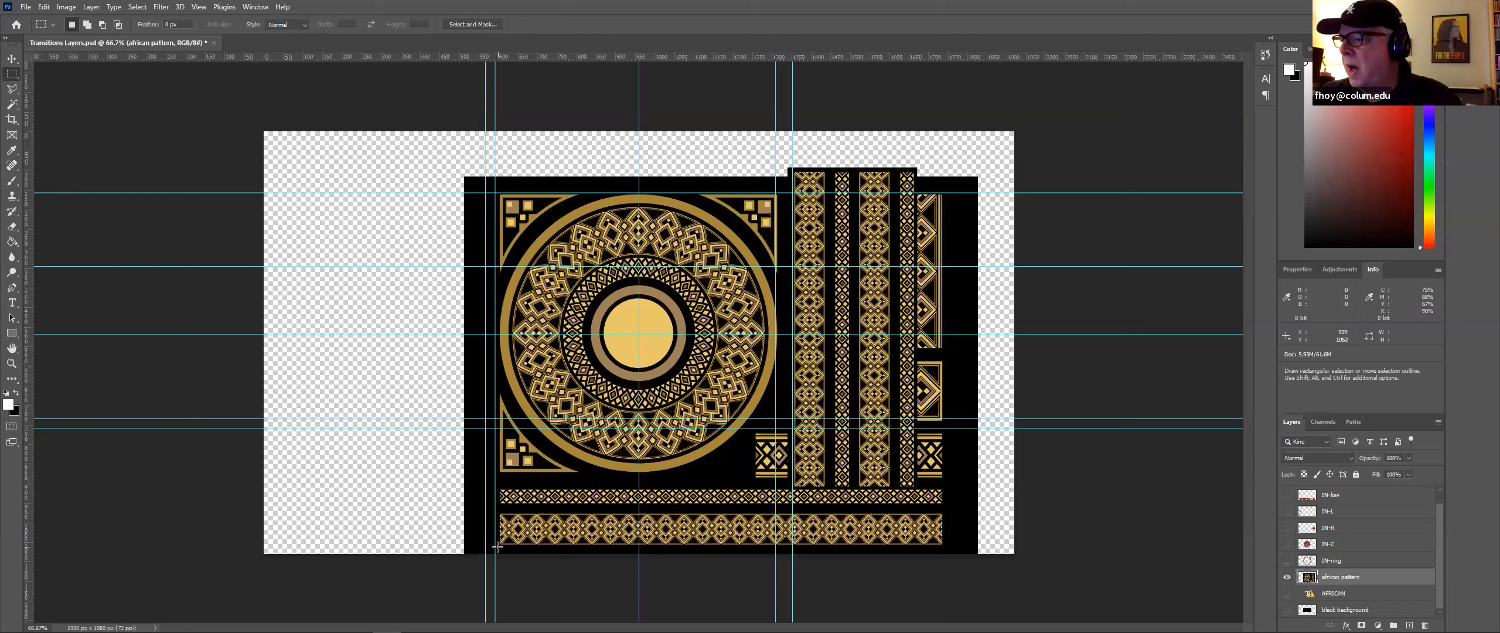
{"action": "left_click_drag", "start_coordinate": [494, 547], "coordinate": [945, 487]}
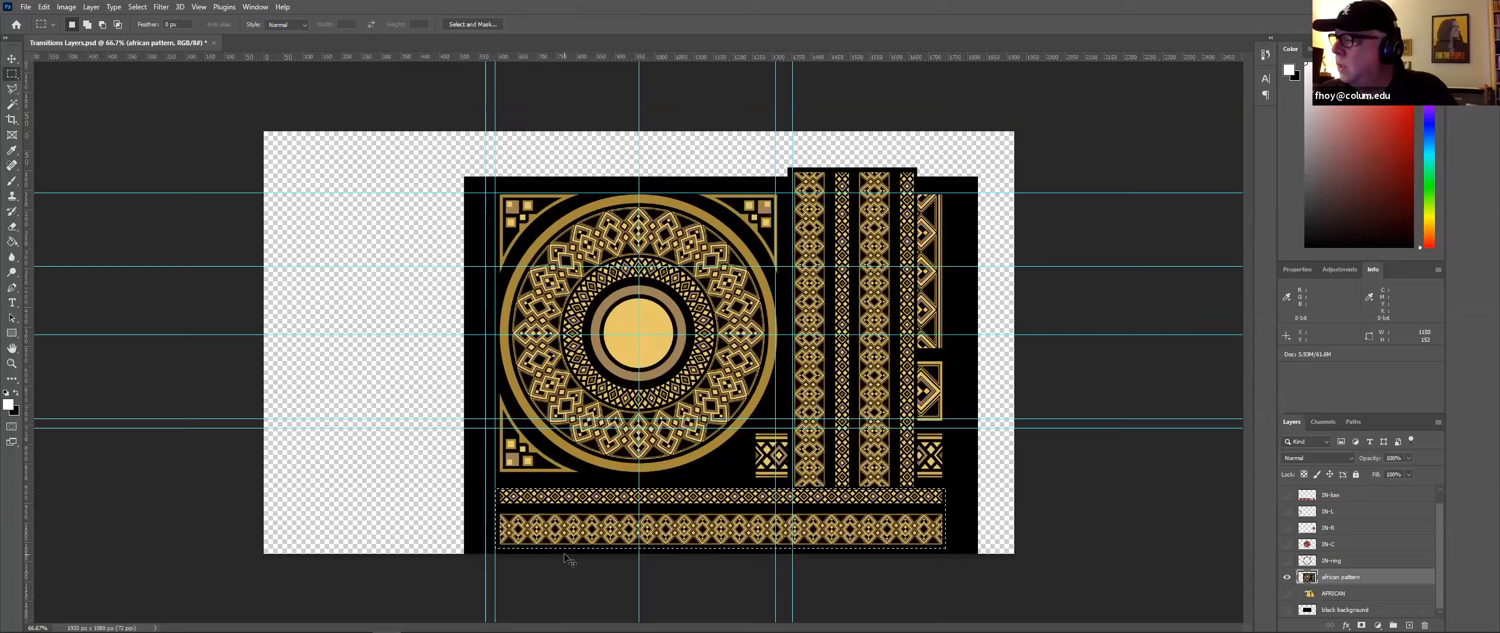
{"action": "key", "text": "ctrl+x"}
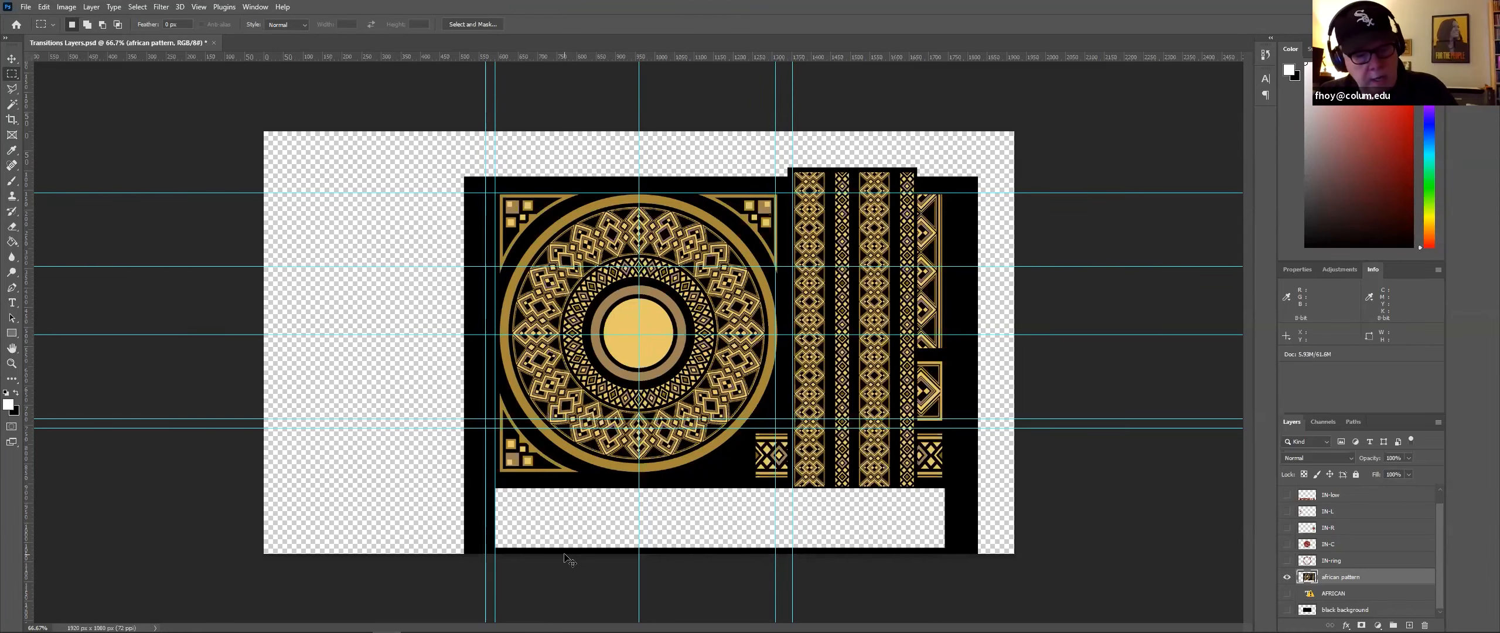
{"action": "key", "text": "ctrl+v"}
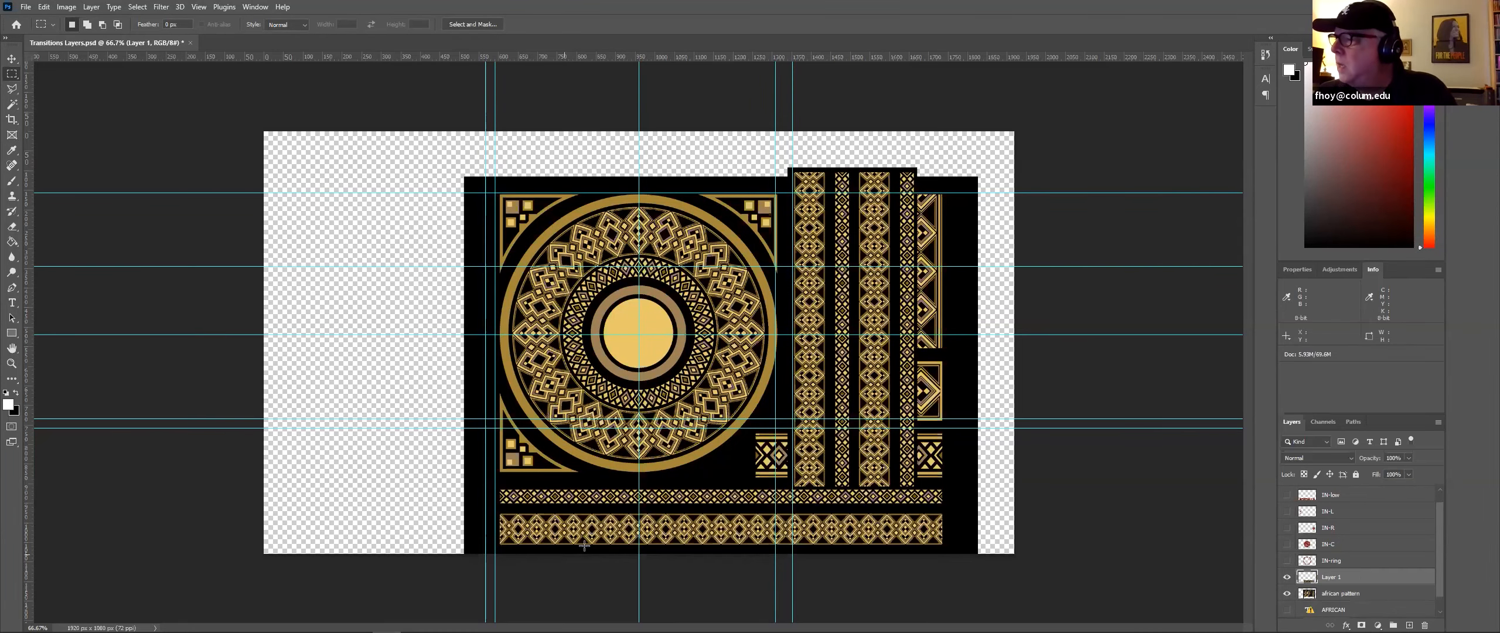
Step: Select the vertical border strips on the african pattern layer and copy them onto a new layer
{"action": "left_click", "coordinate": [1345, 593]}
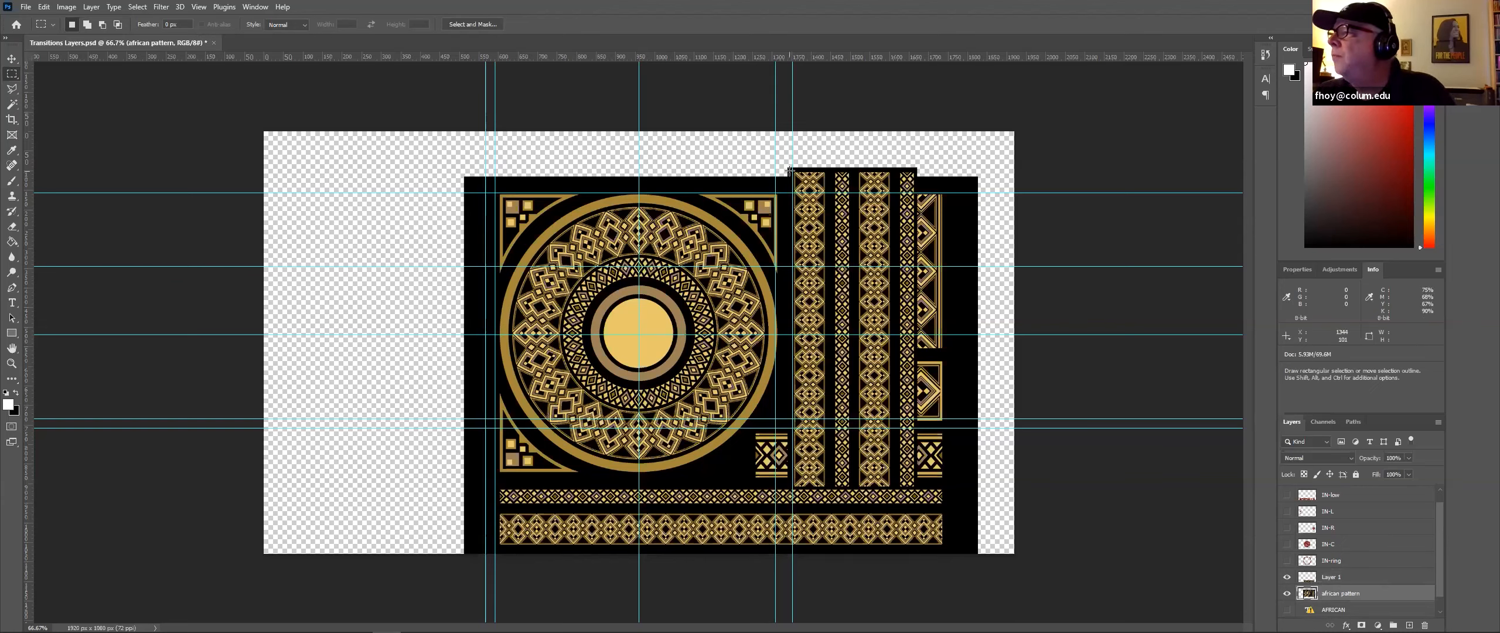
{"action": "left_click_drag", "start_coordinate": [790, 170], "coordinate": [915, 489]}
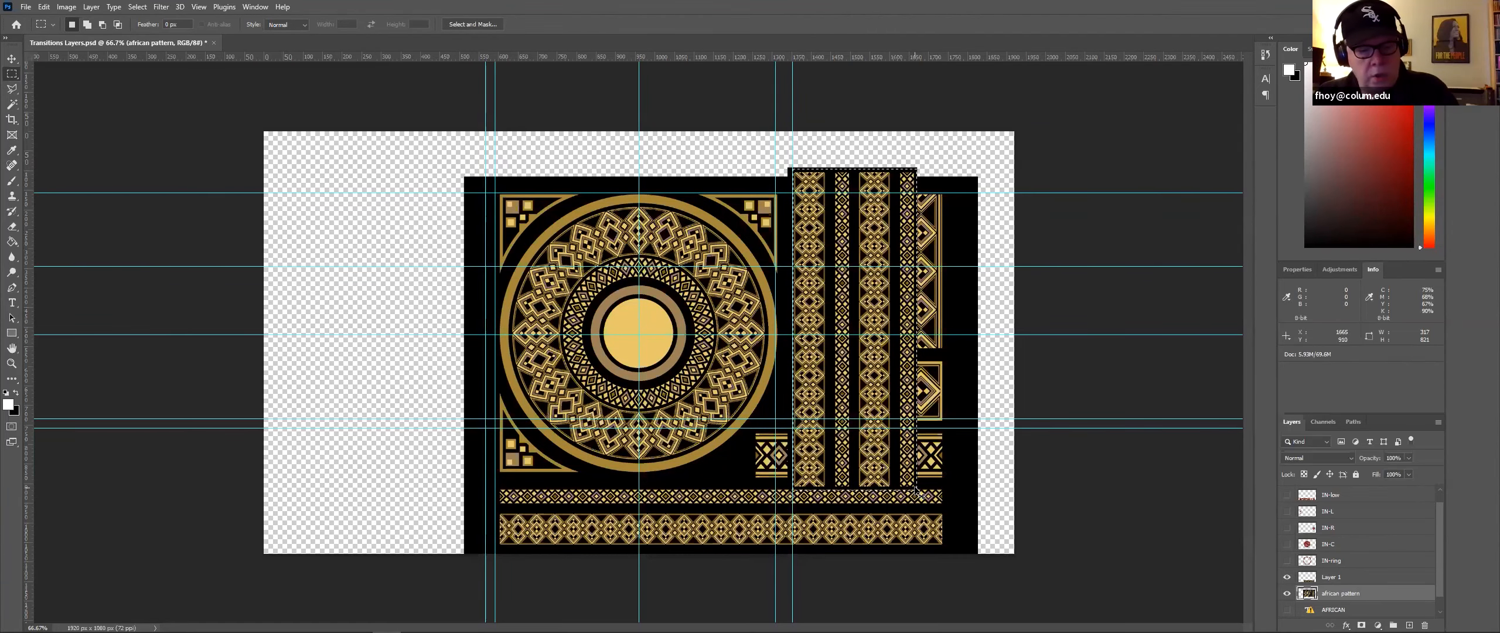
{"action": "key", "text": "Delete"}
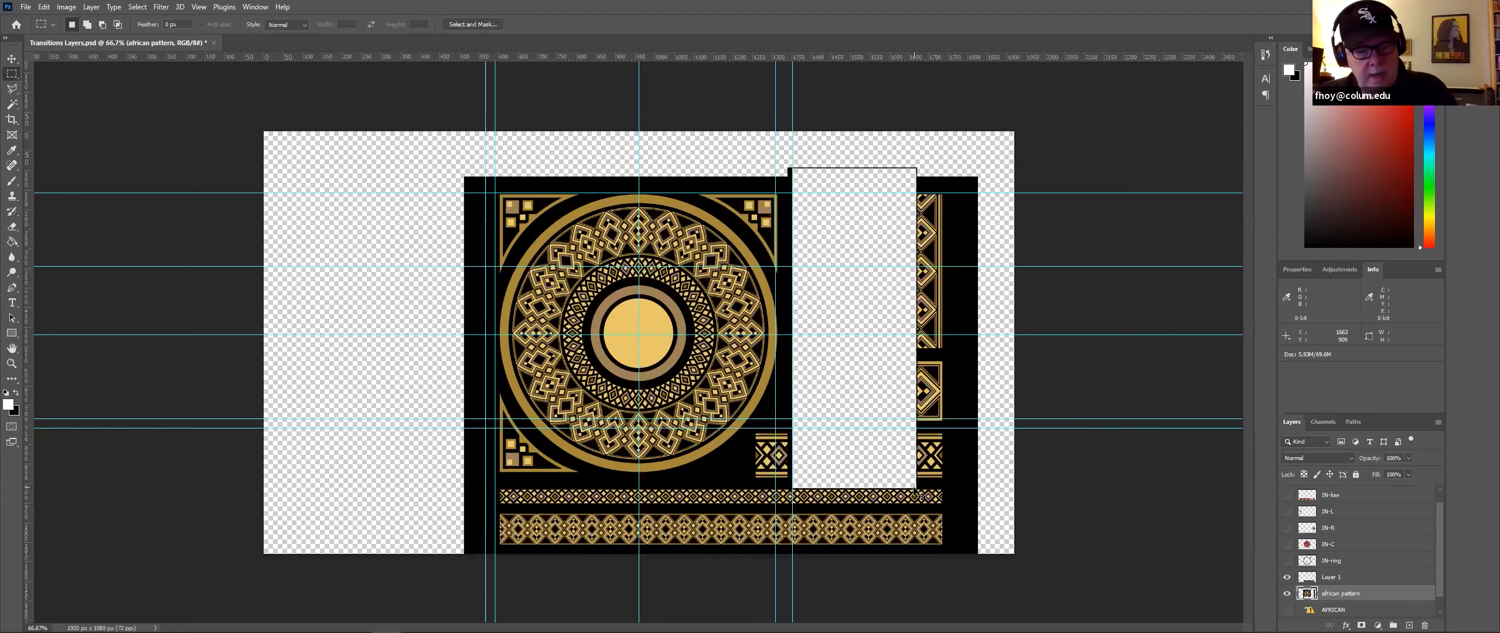
{"action": "key", "text": "ctrl+z"}
{"action": "key", "text": "ctrl+j"}
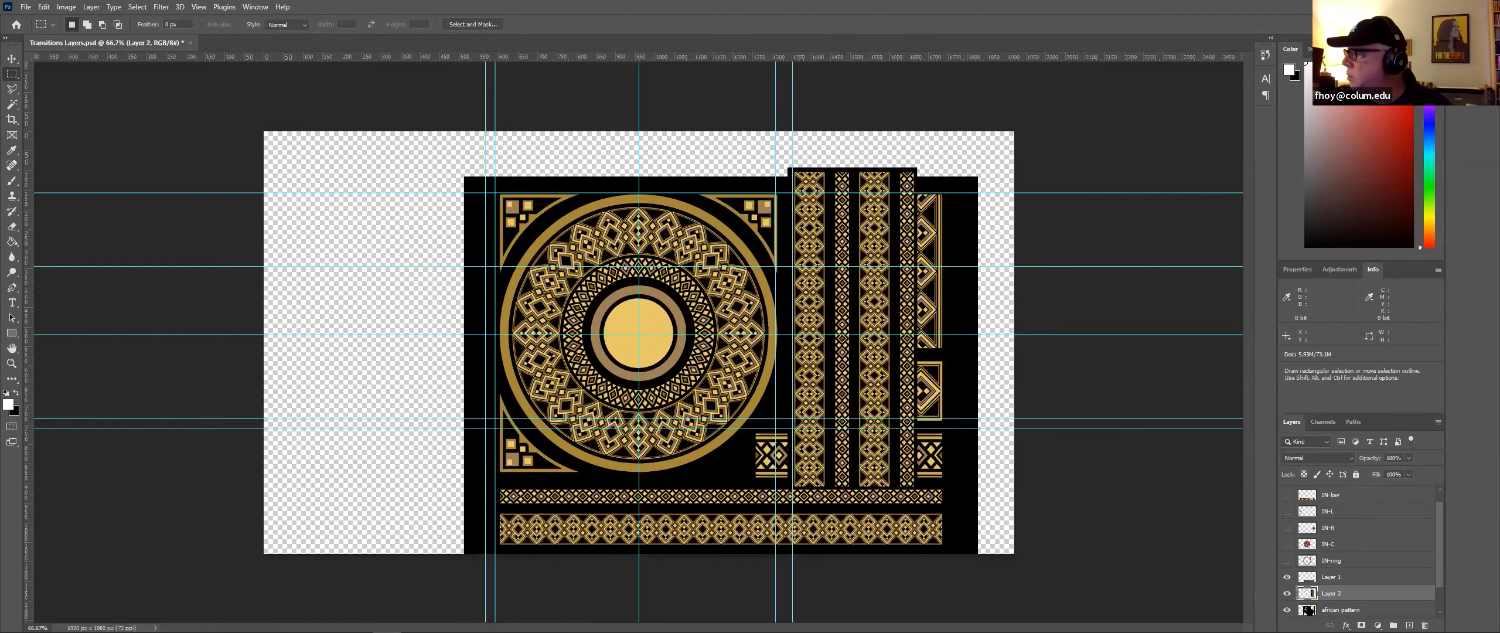
Step: Cut the circular mandala from the african pattern layer with an elliptical selection and paste it in place onto its own layer
{"action": "scroll", "coordinate": [1339, 572], "scroll_direction": "down", "scroll_amount": 1}
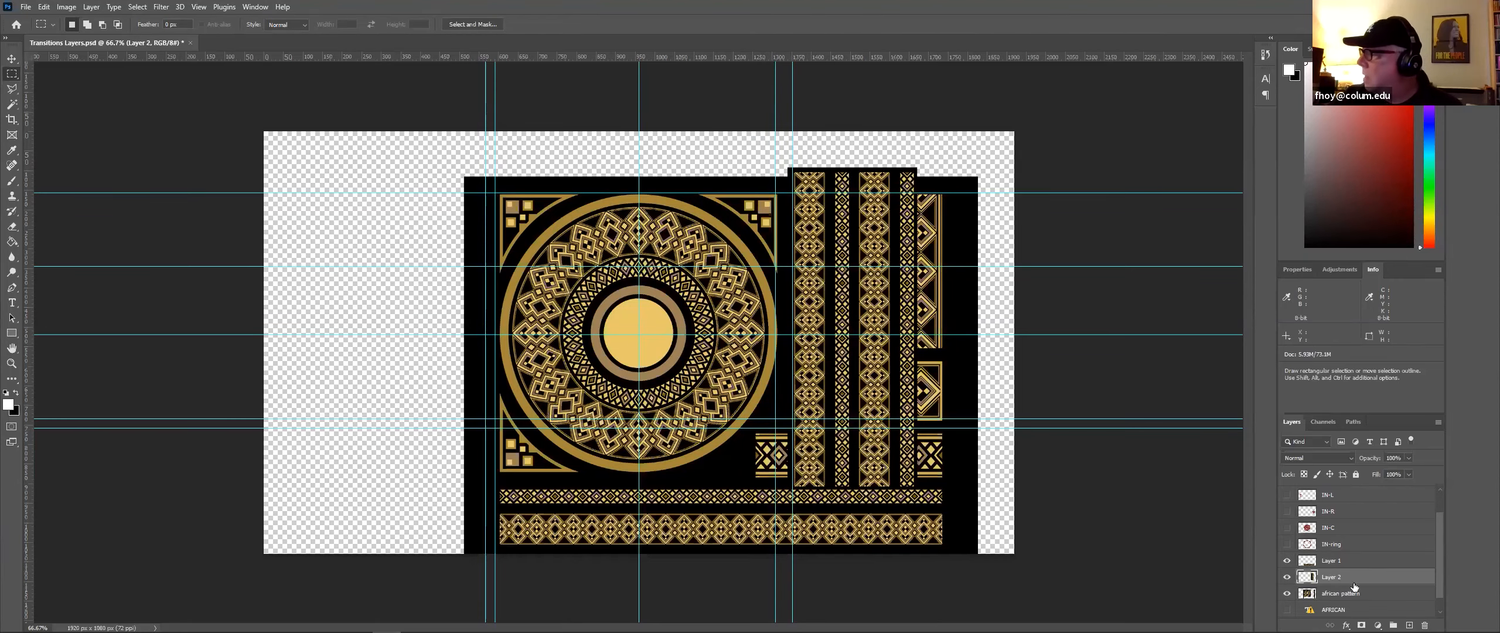
{"action": "scroll", "coordinate": [1349, 586], "scroll_direction": "down", "scroll_amount": 1}
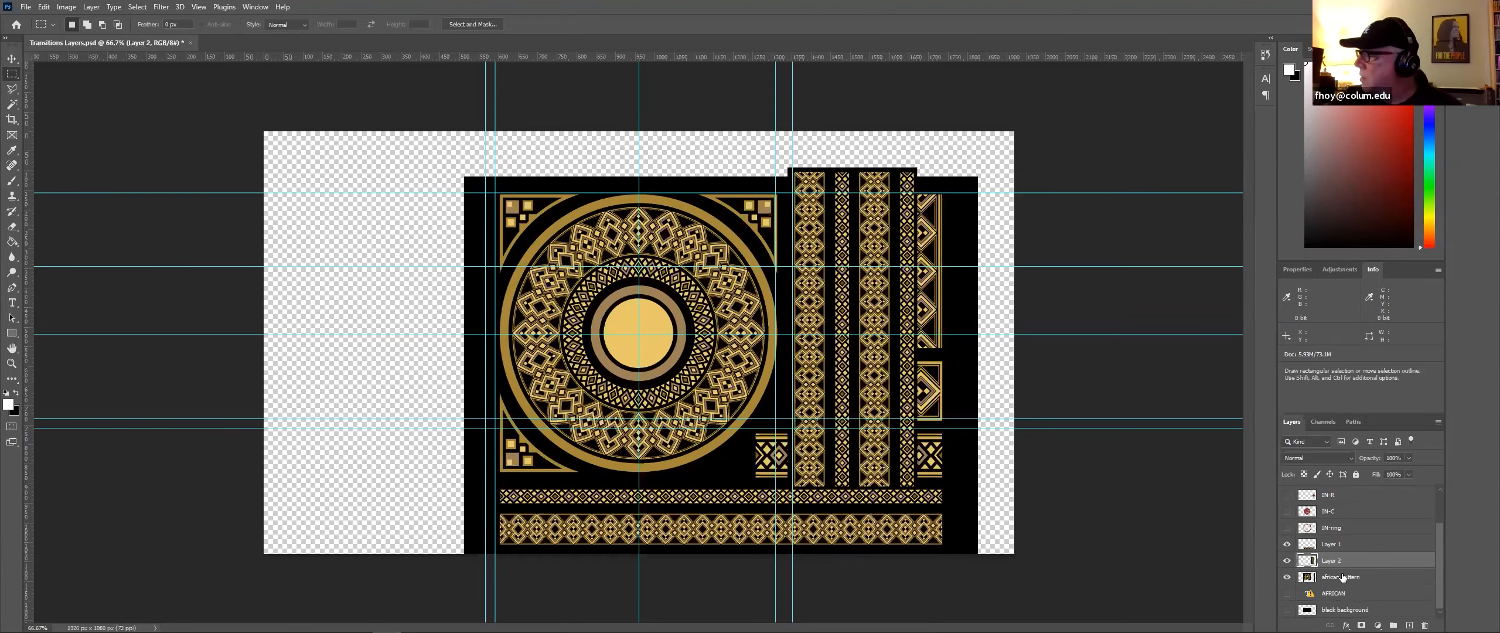
{"action": "left_click", "coordinate": [1342, 577]}
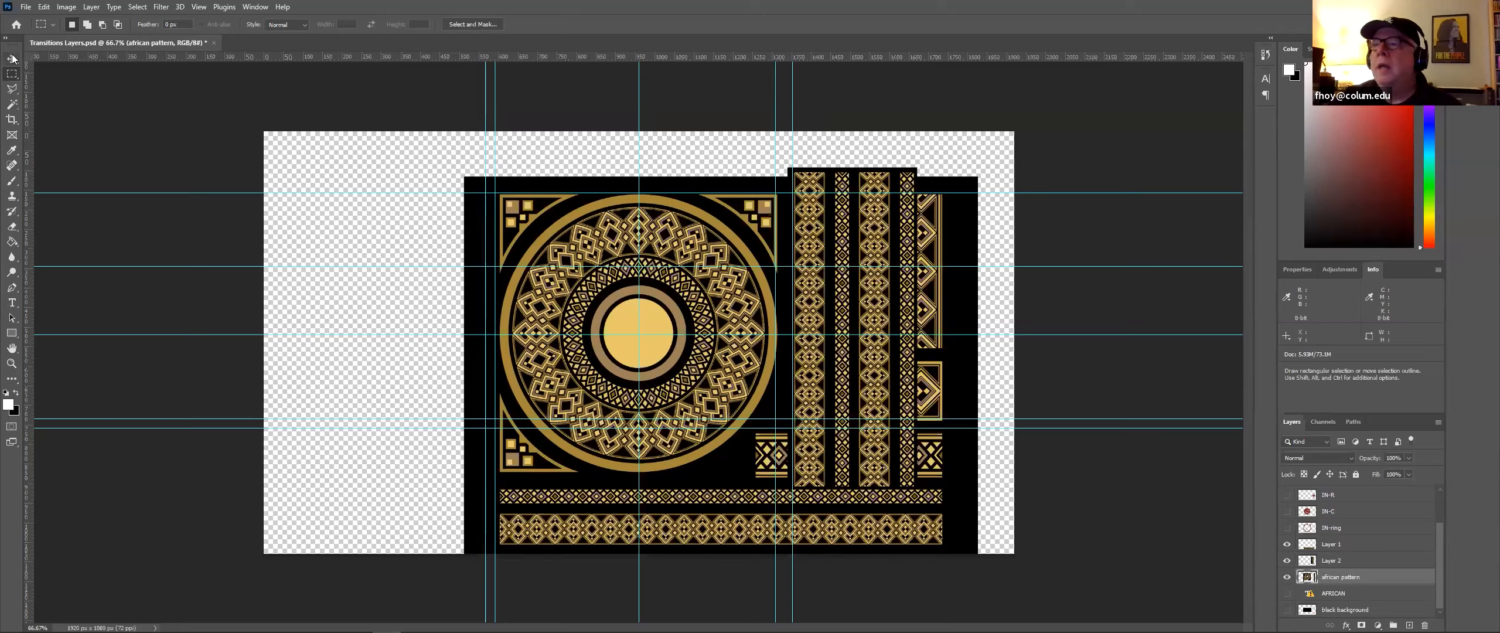
{"action": "key", "text": "v"}
{"action": "left_click_drag", "start_coordinate": [607, 194], "coordinate": [606, 190]}
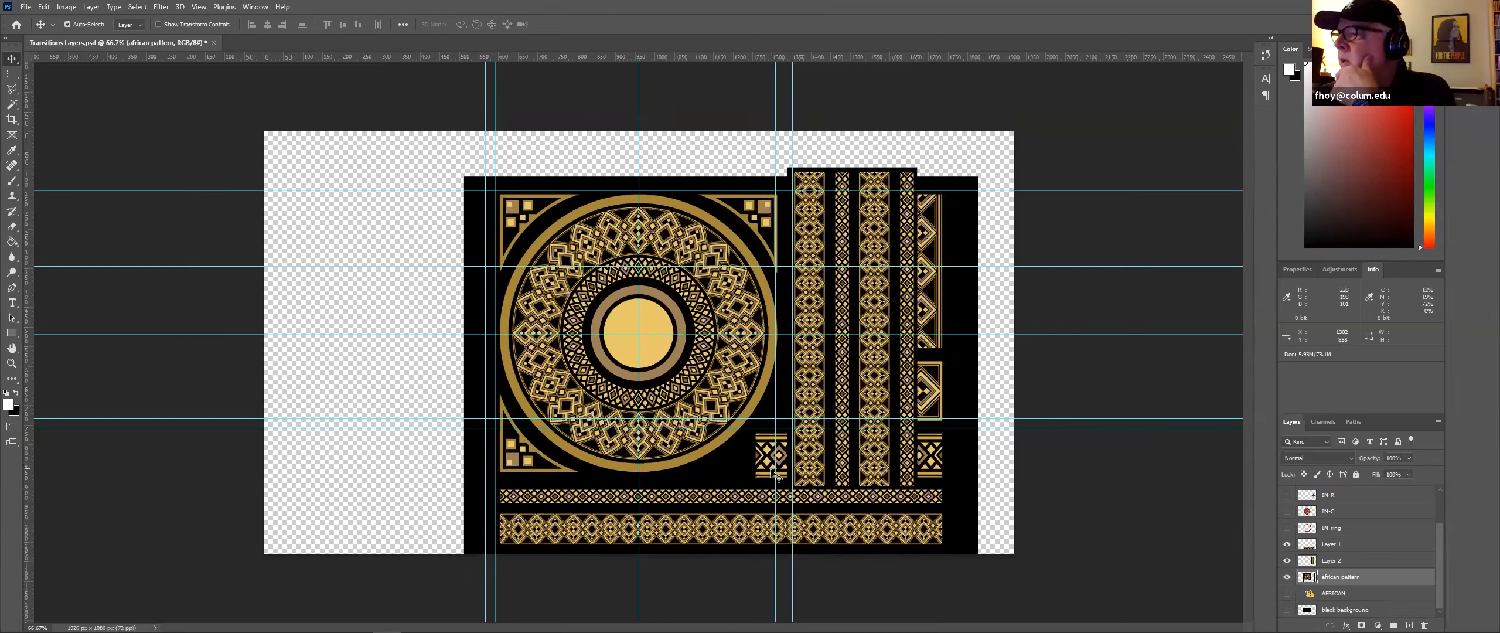
{"action": "left_click", "coordinate": [11, 75]}
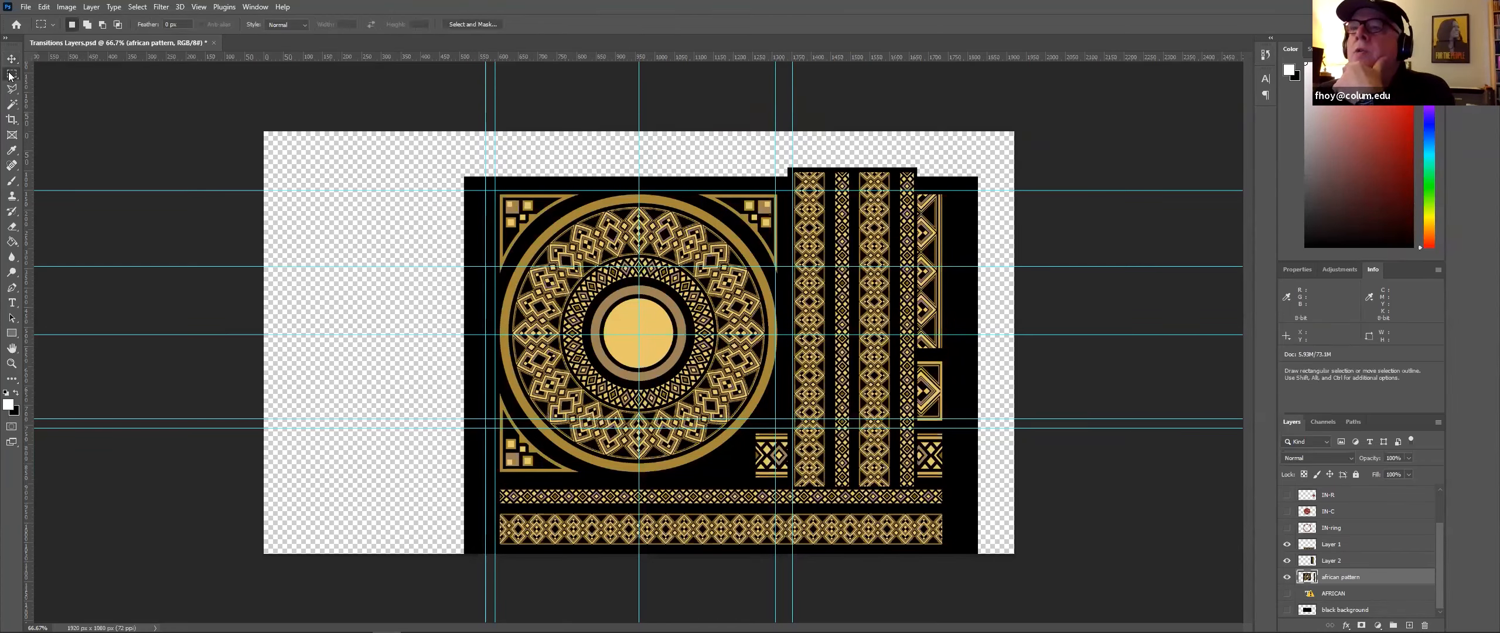
{"action": "right_click", "coordinate": [11, 74]}
{"action": "left_click", "coordinate": [42, 85]}
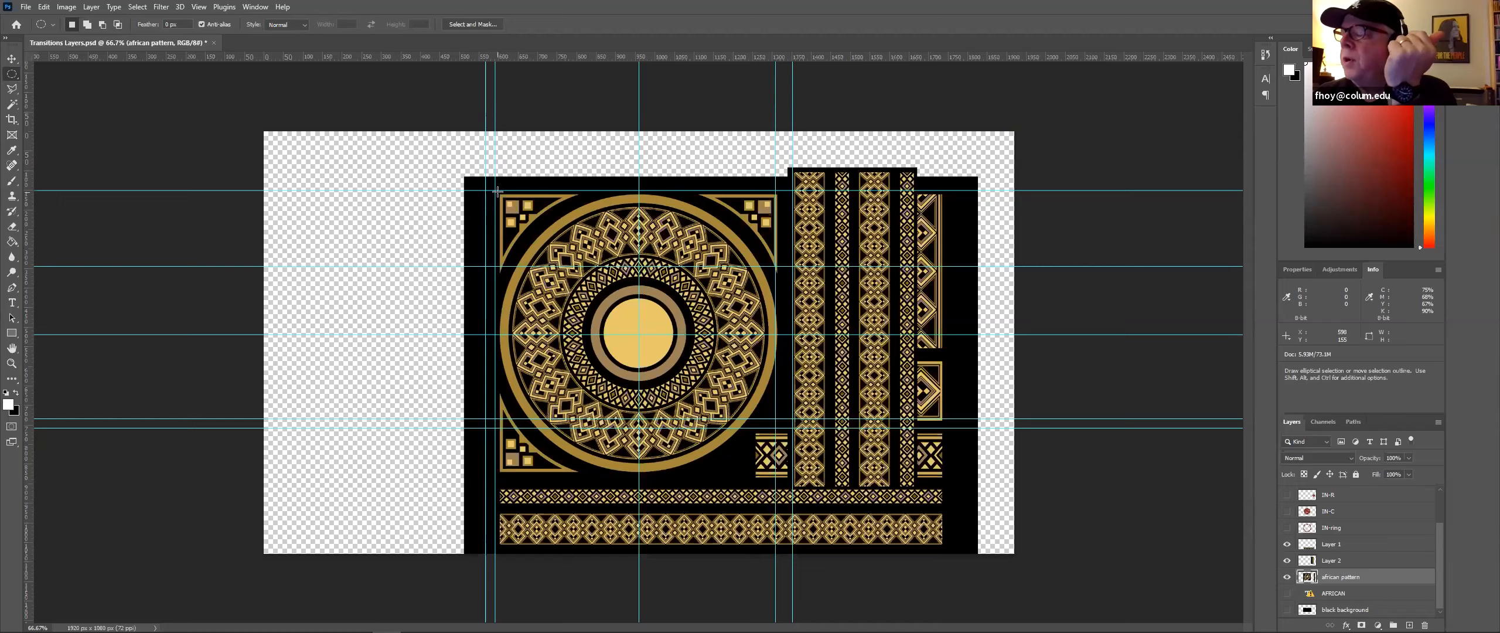
{"action": "left_click_drag", "start_coordinate": [497, 191], "coordinate": [790, 476]}
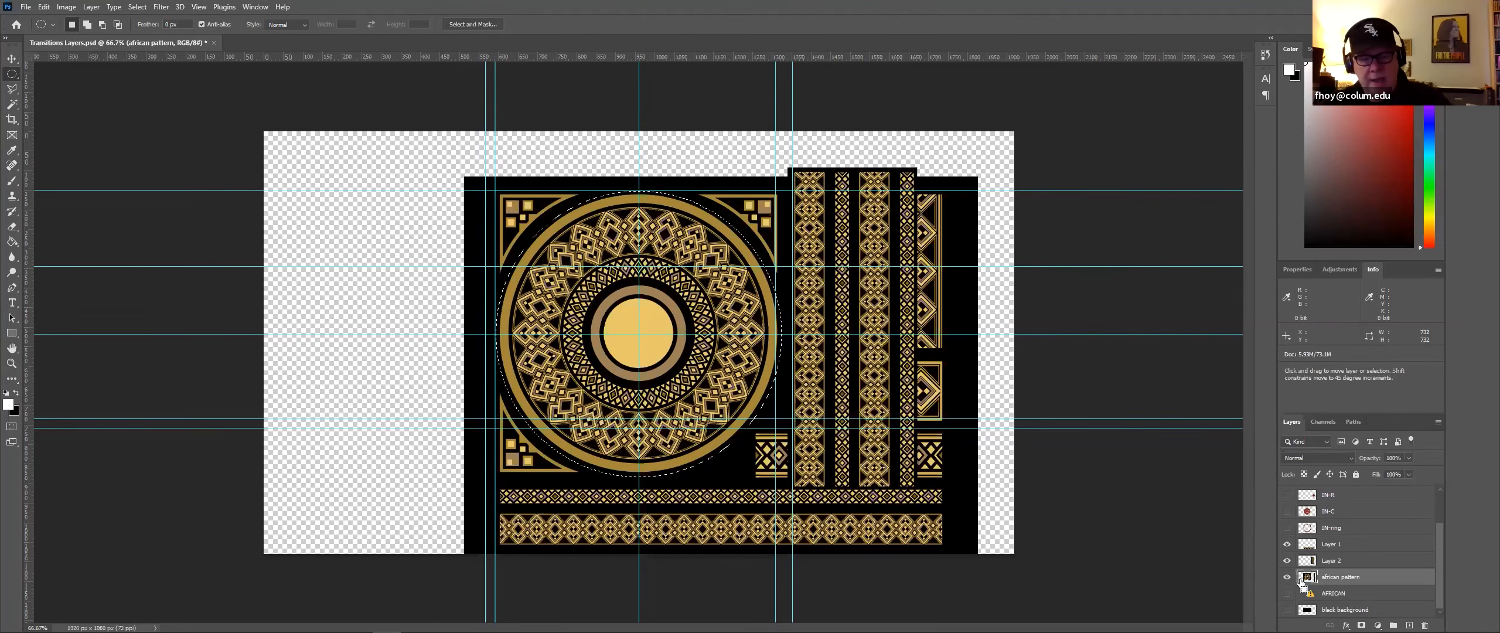
{"action": "key", "text": "Delete"}
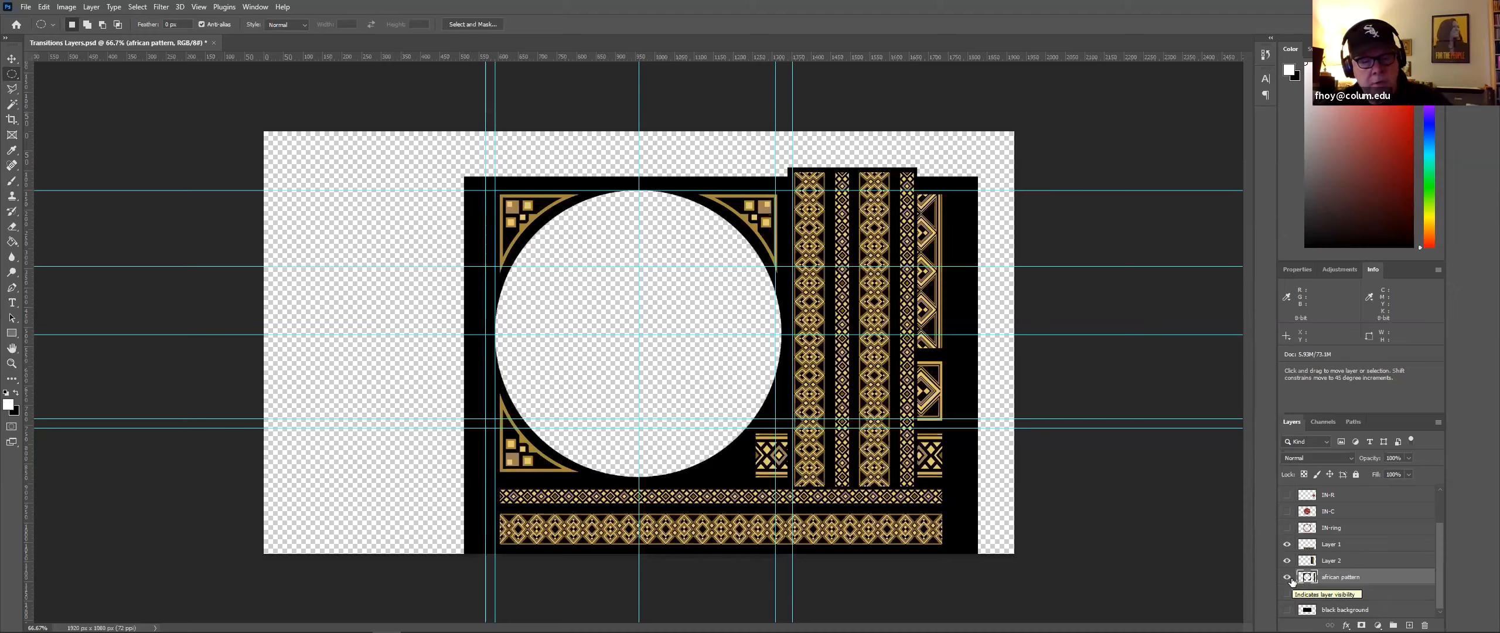
{"action": "key", "text": "shift"}
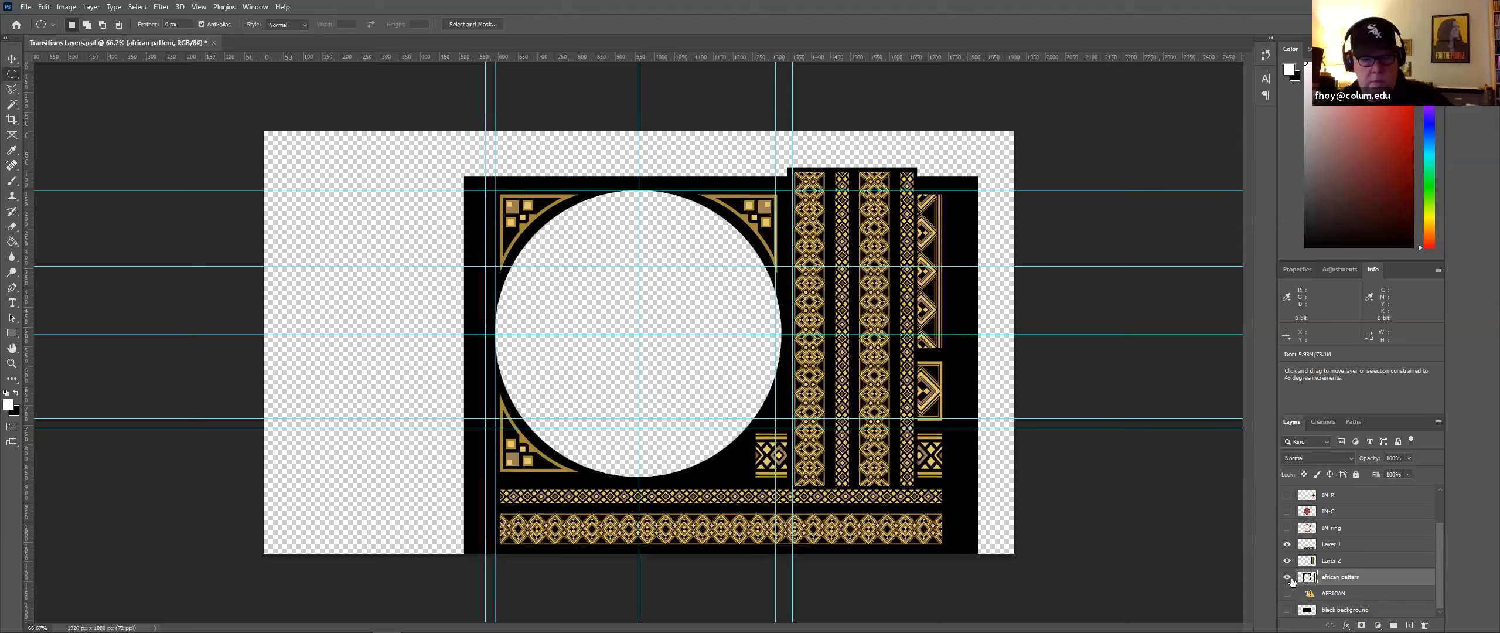
{"action": "key", "text": "ctrl+shift+v"}
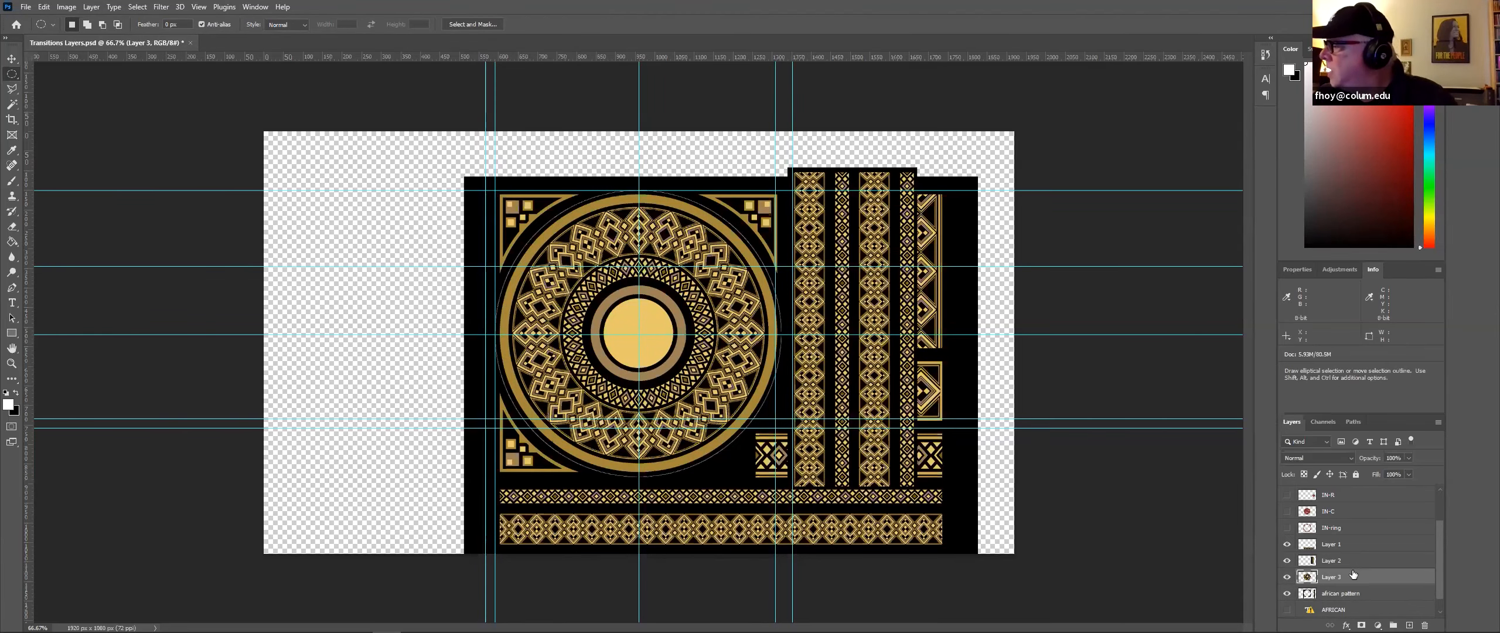
Step: Rename the horizontal strip, vertical strips and mandala layers as A-h, A-v and A-c
{"action": "left_click", "coordinate": [1288, 594]}
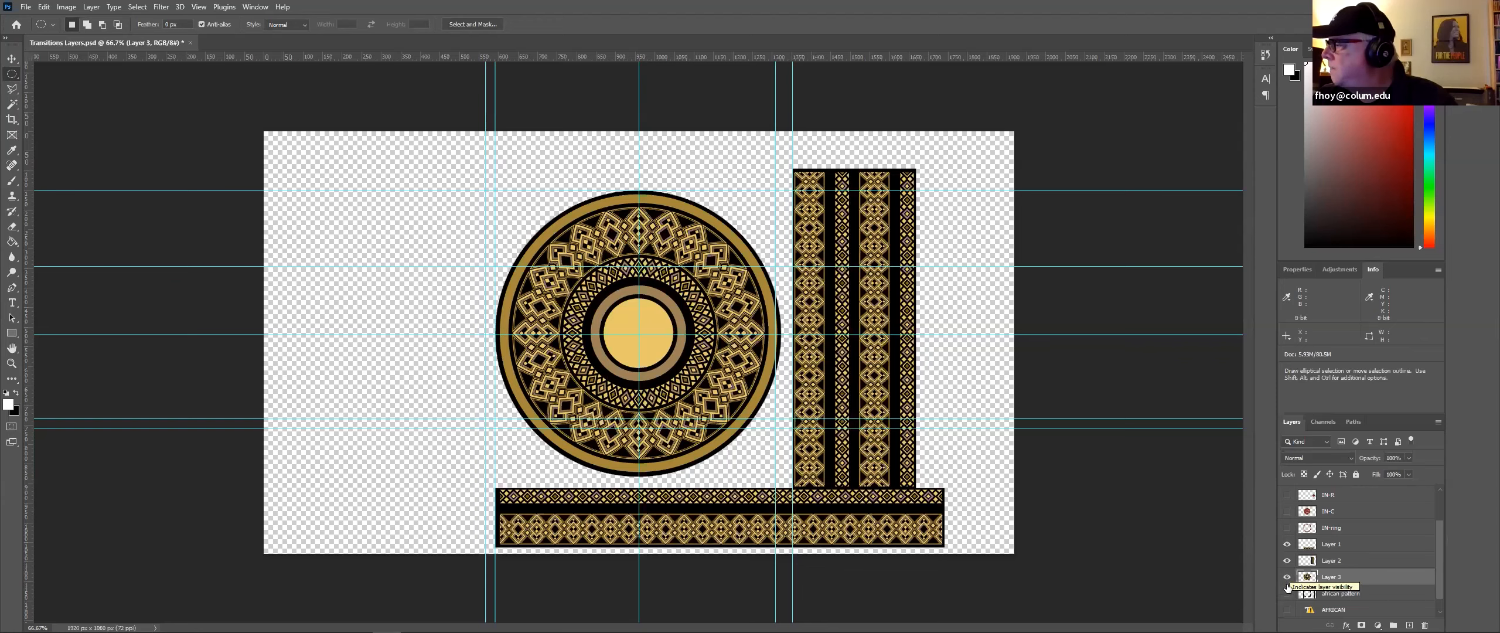
{"action": "left_click", "coordinate": [1288, 593]}
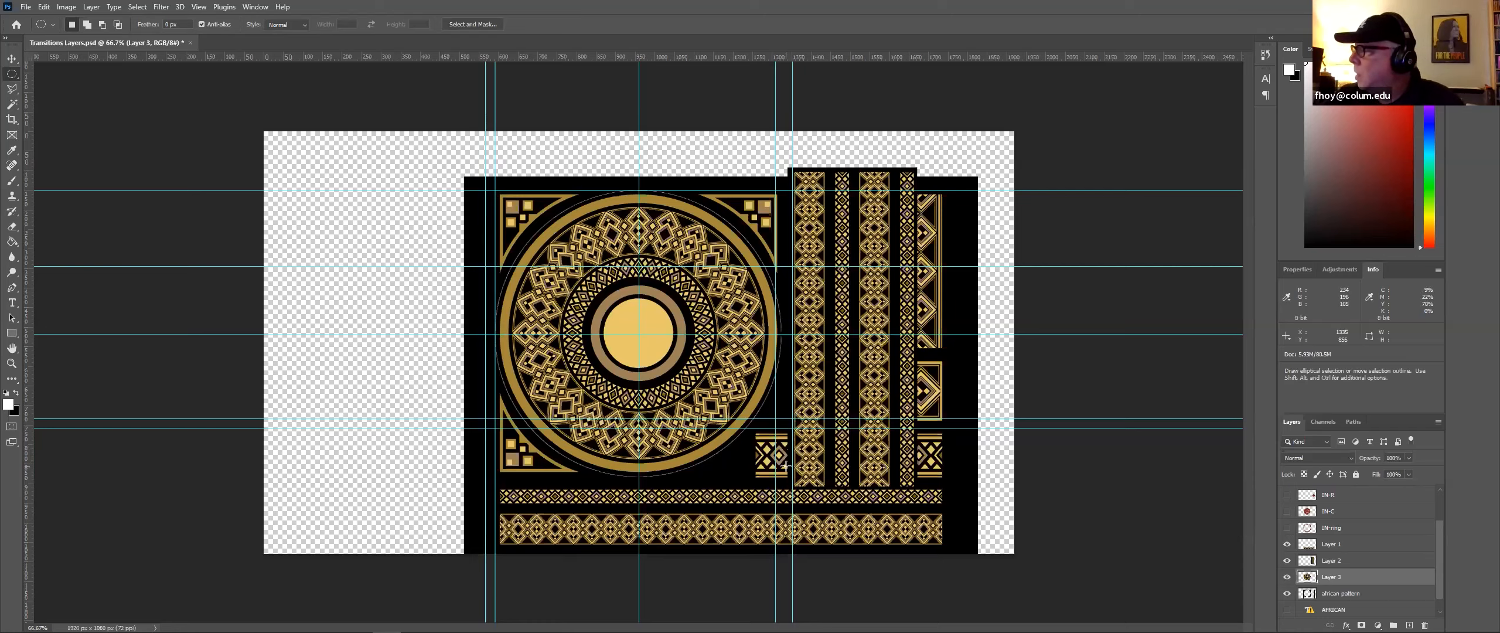
{"action": "double_click", "coordinate": [1334, 544]}
{"action": "type", "text": "A-h"}
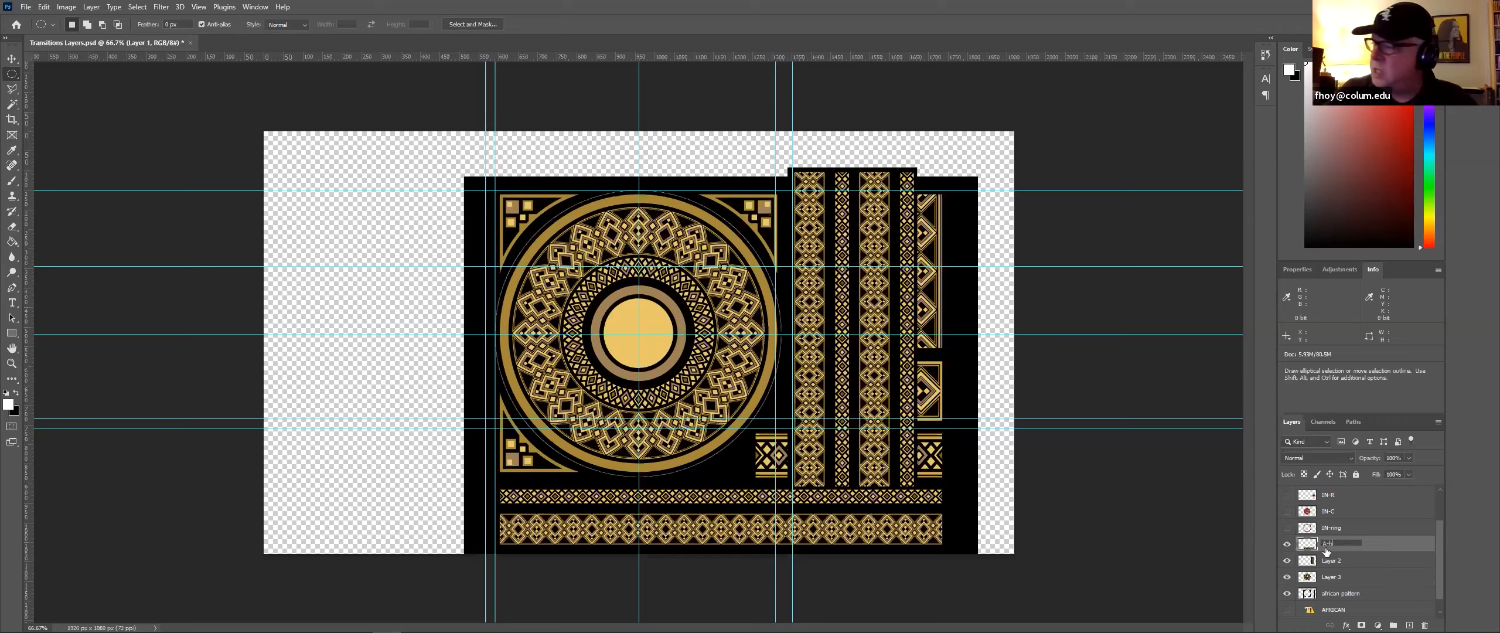
{"action": "left_click", "coordinate": [1332, 560]}
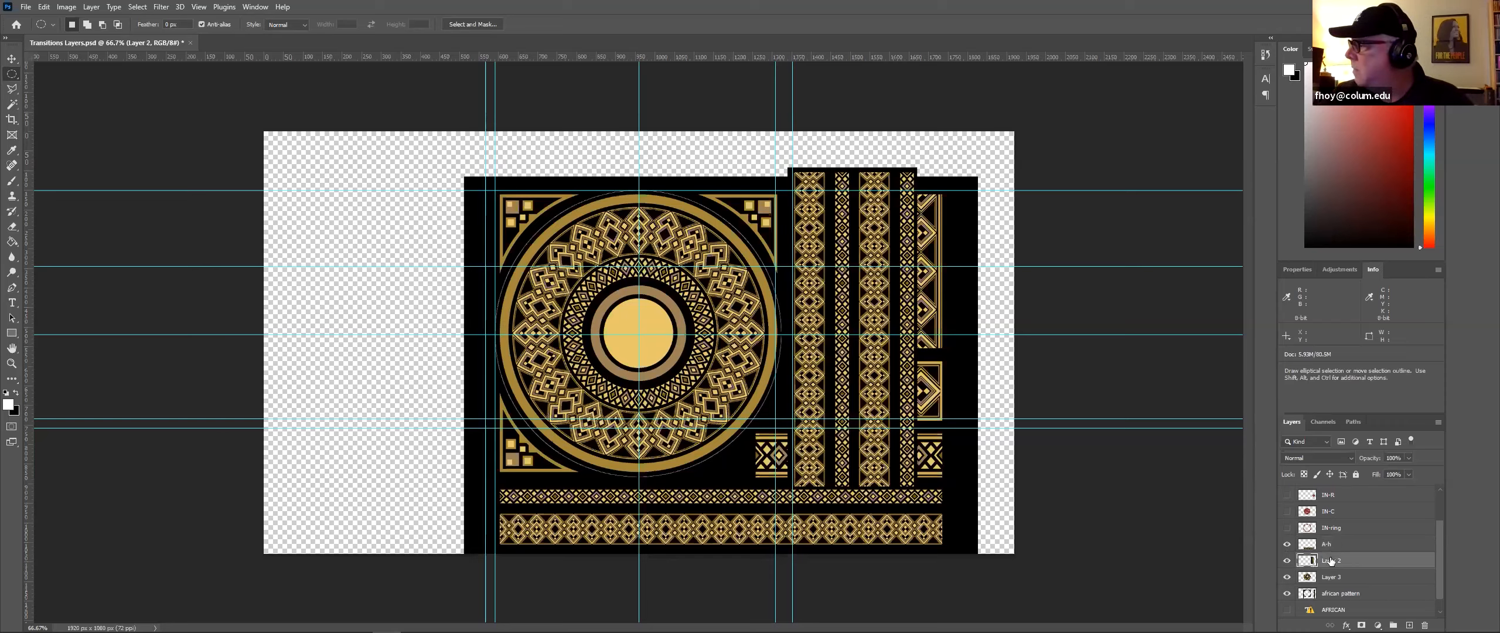
{"action": "double_click", "coordinate": [1324, 561]}
{"action": "type", "text": "A-"}
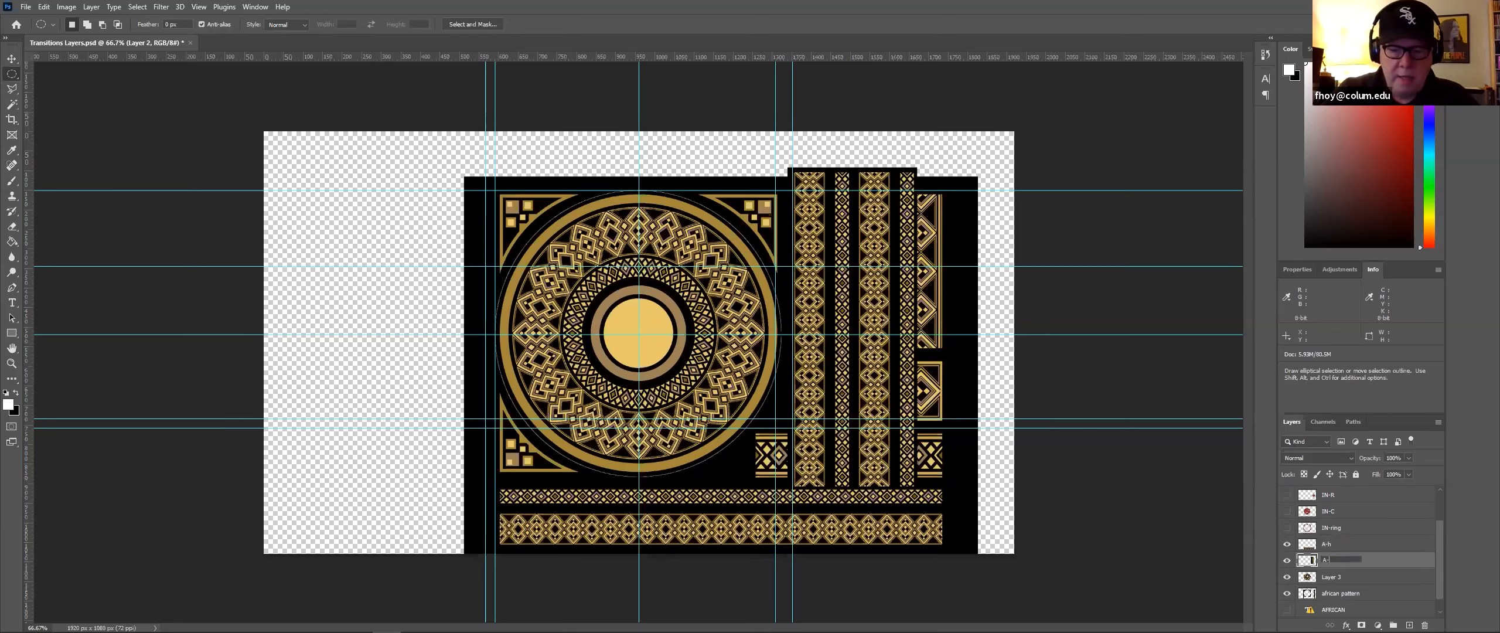
{"action": "type", "text": "v"}
{"action": "double_click", "coordinate": [1333, 577]}
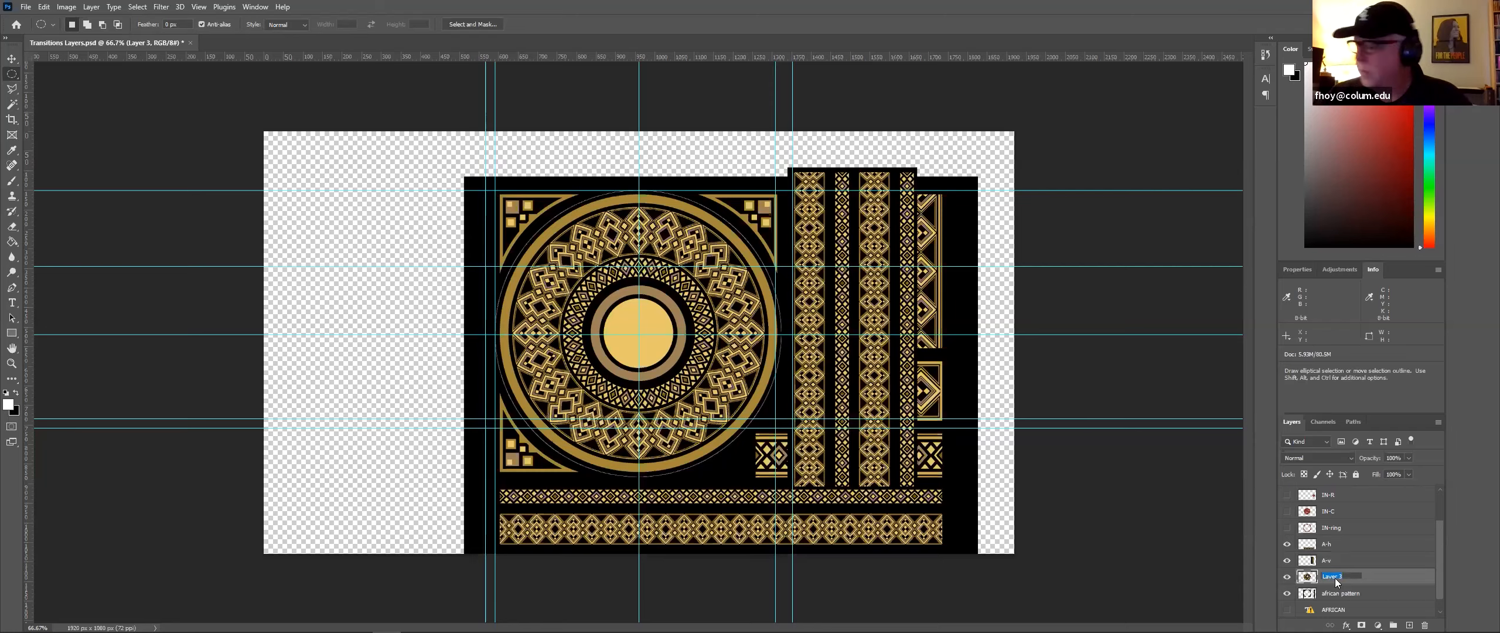
{"action": "type", "text": "A-c"}
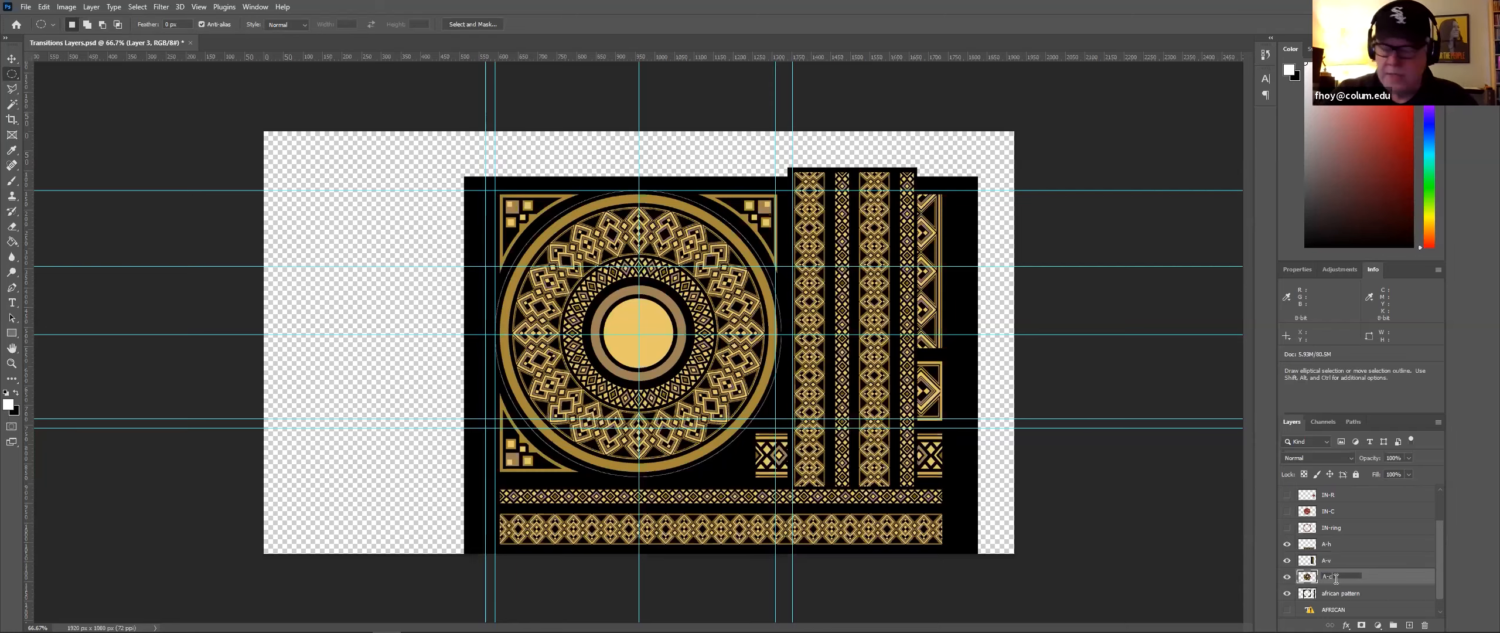
{"action": "left_click", "coordinate": [1378, 565]}
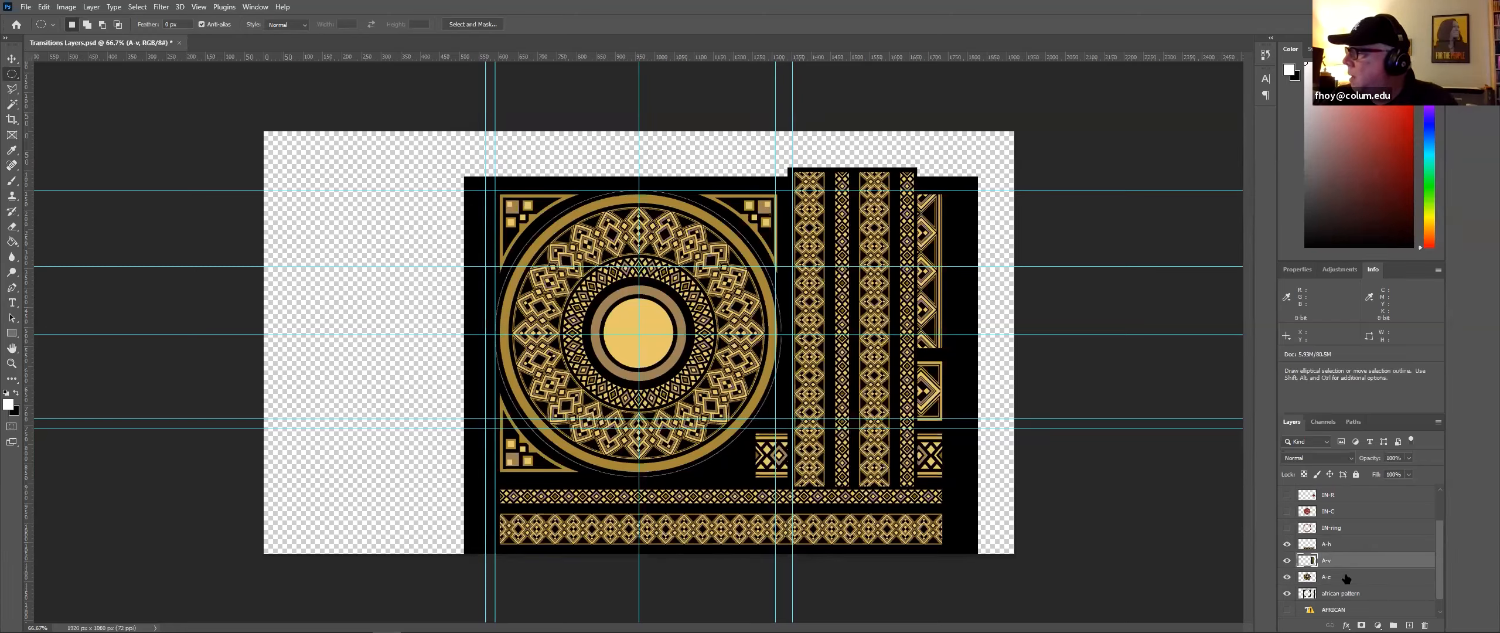
{"action": "scroll", "coordinate": [1346, 579], "scroll_direction": "down", "scroll_amount": 1}
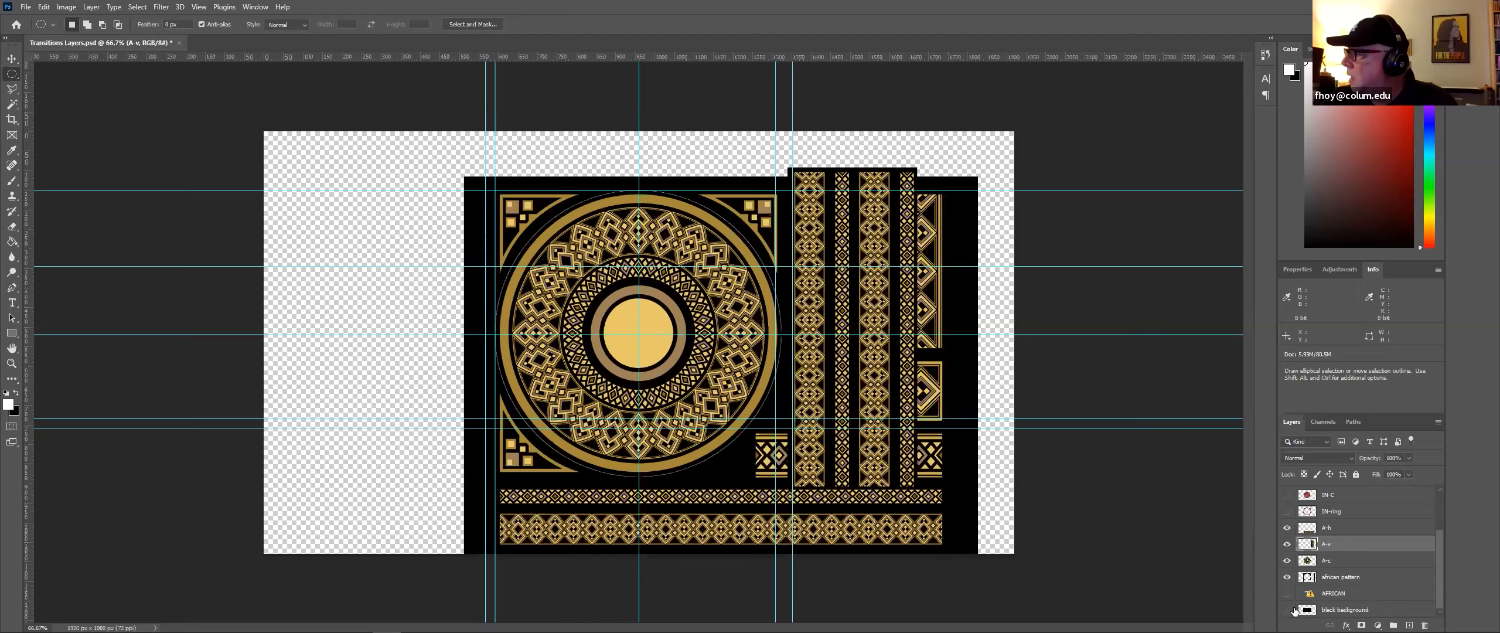
{"action": "left_click_drag", "start_coordinate": [1308, 610], "coordinate": [1308, 625]}
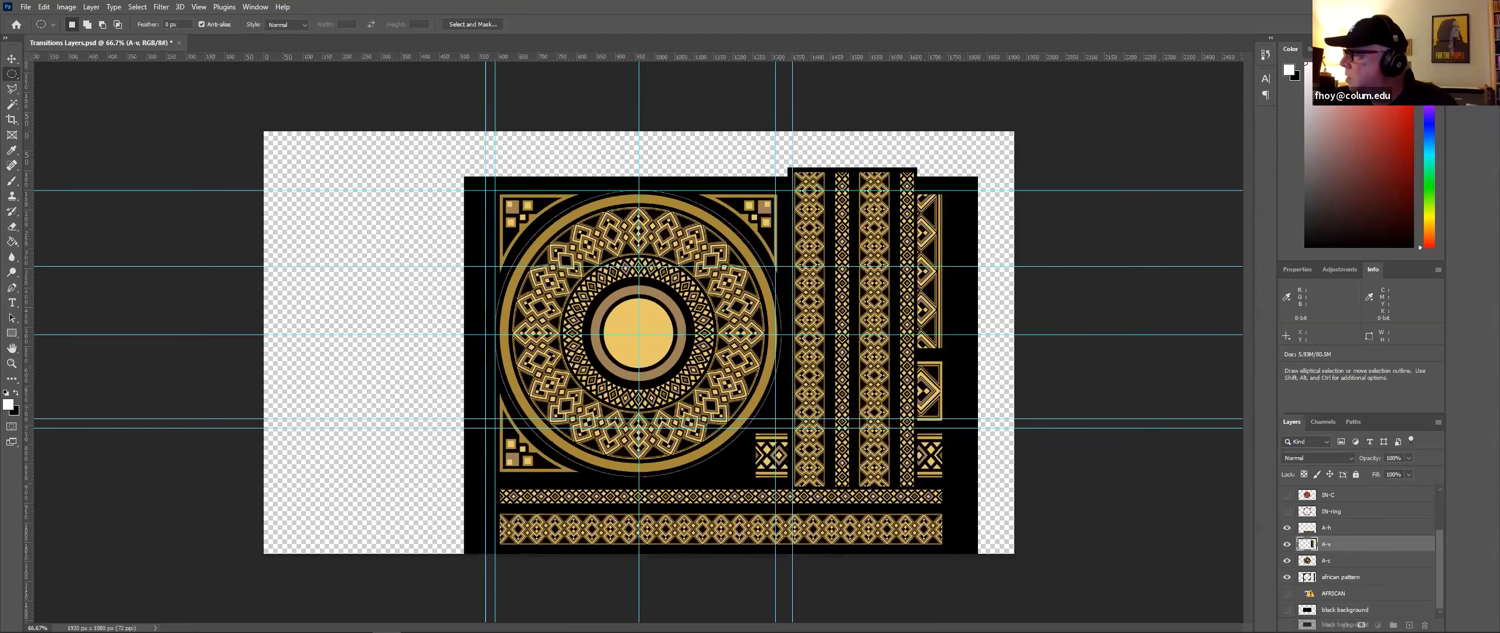
{"action": "left_click_drag", "start_coordinate": [1418, 605], "coordinate": [1395, 585]}
{"action": "left_click_drag", "start_coordinate": [1423, 624], "coordinate": [1425, 626]}
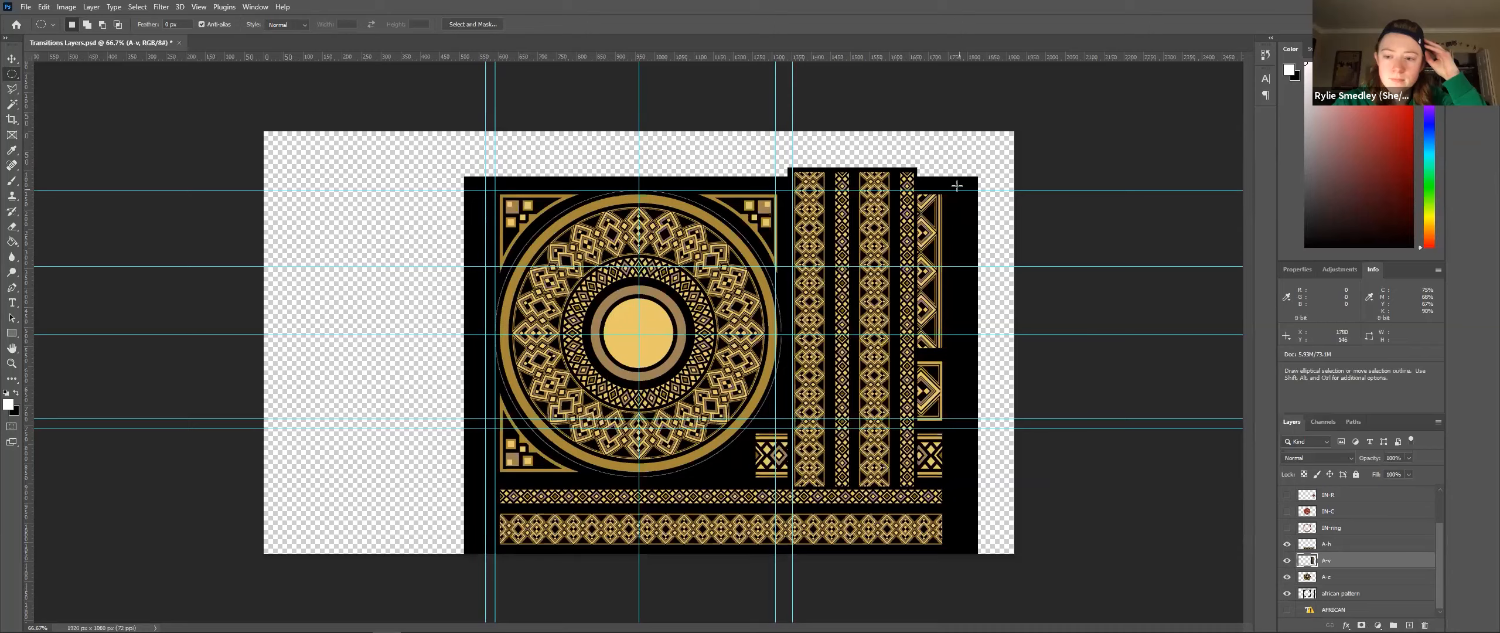
Step: Save a copy of the document as Transitions Layers - cutup.psd in the same folder
{"action": "left_click", "coordinate": [25, 7]}
{"action": "left_click", "coordinate": [63, 148]}
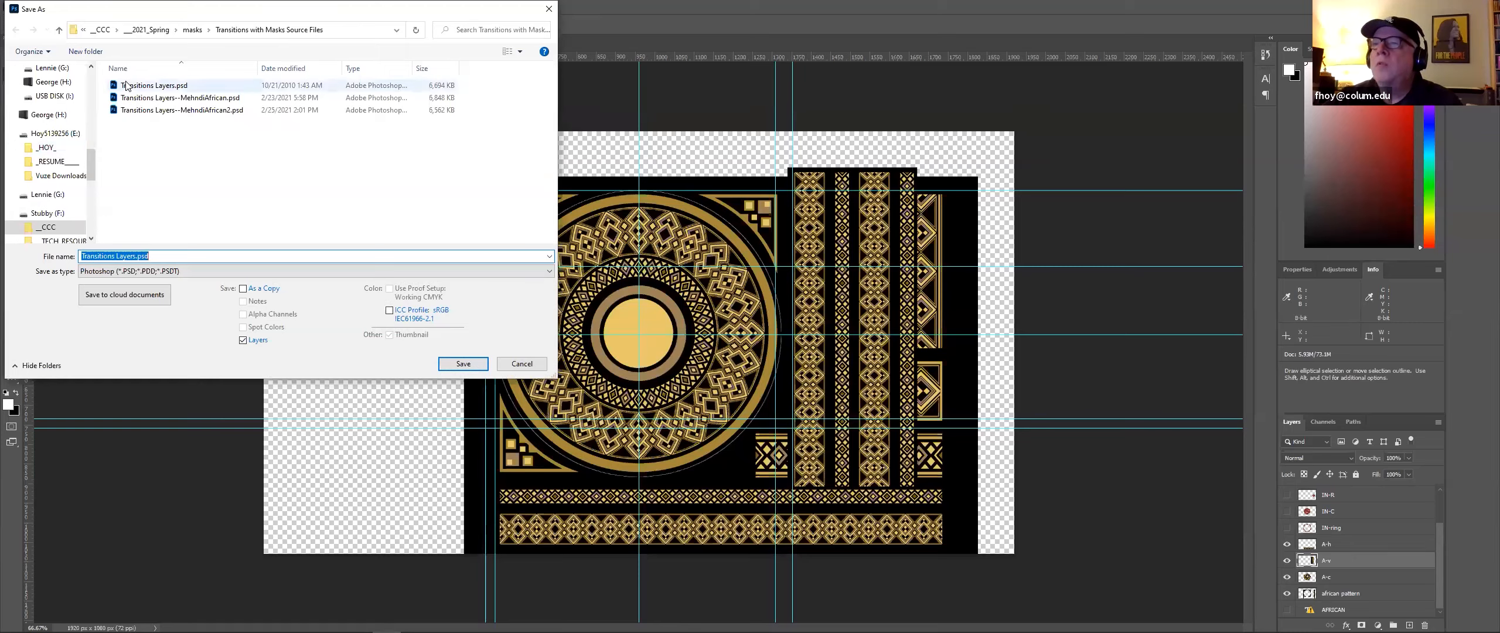
{"action": "left_click", "coordinate": [185, 88]}
{"action": "left_click", "coordinate": [137, 256]}
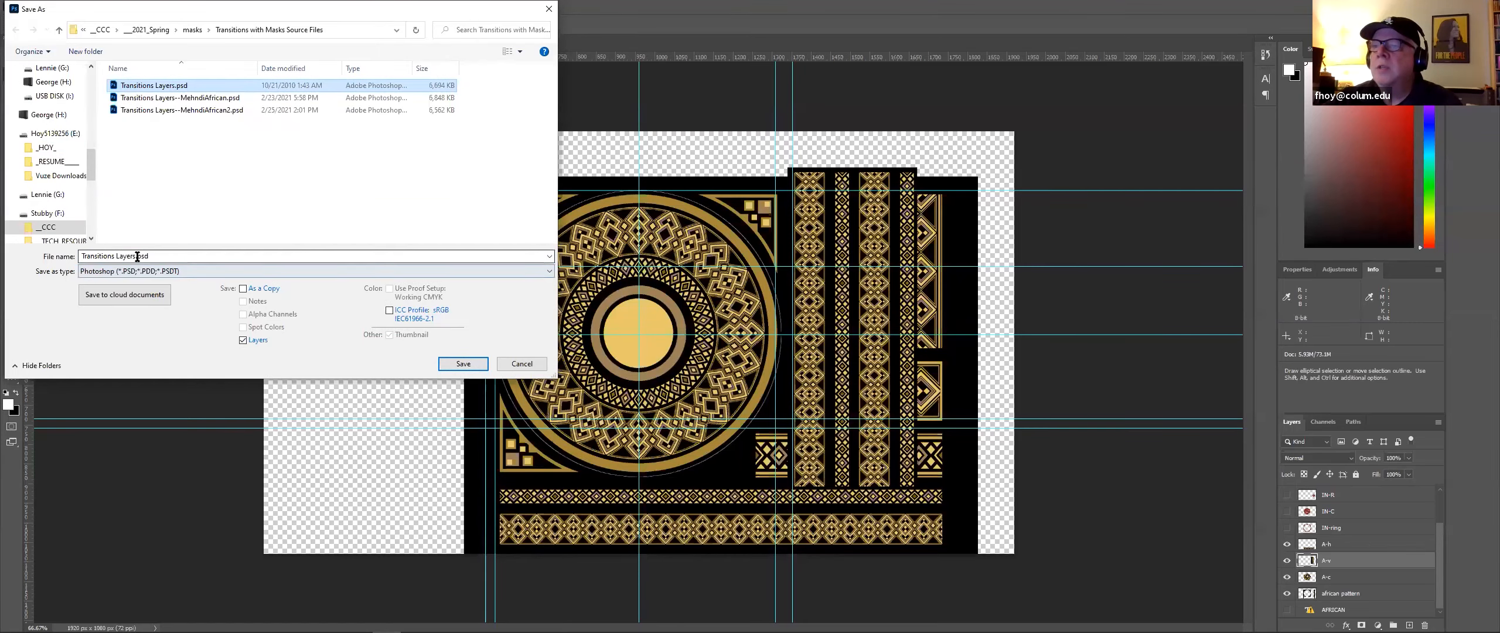
{"action": "left_click", "coordinate": [136, 255]}
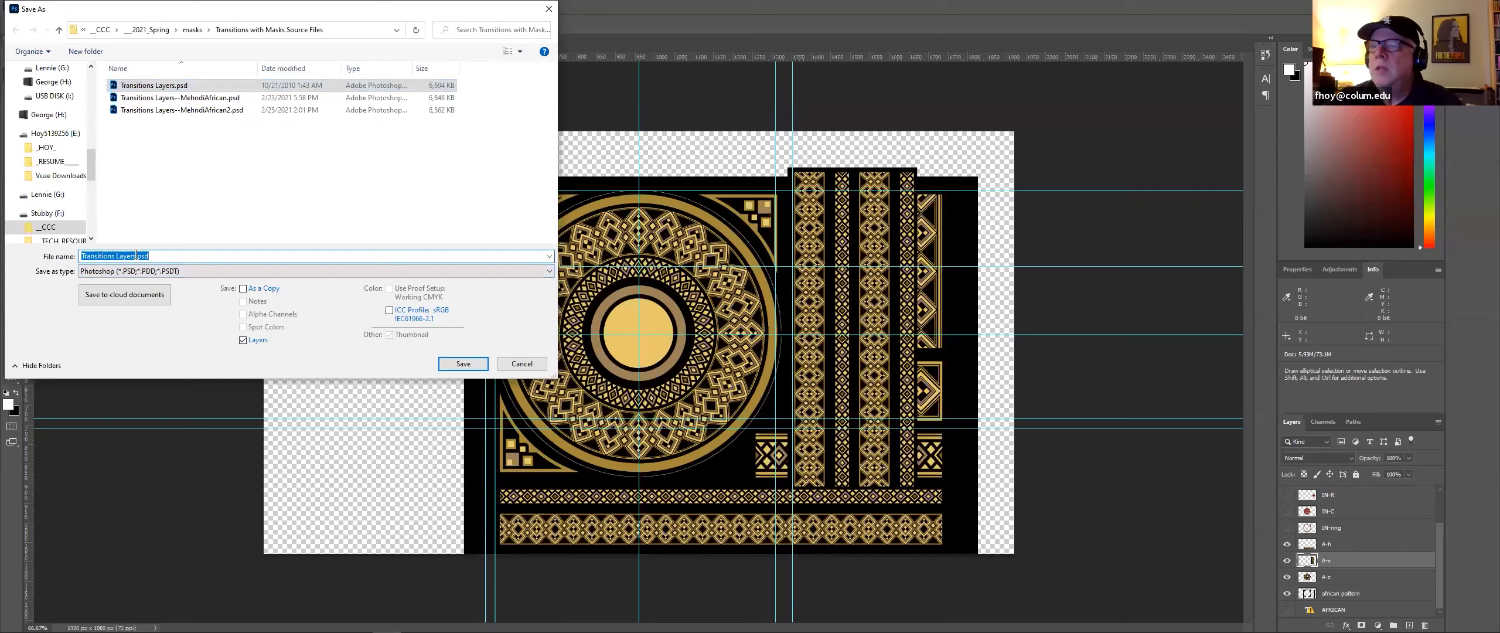
{"action": "type", "text": "- "}
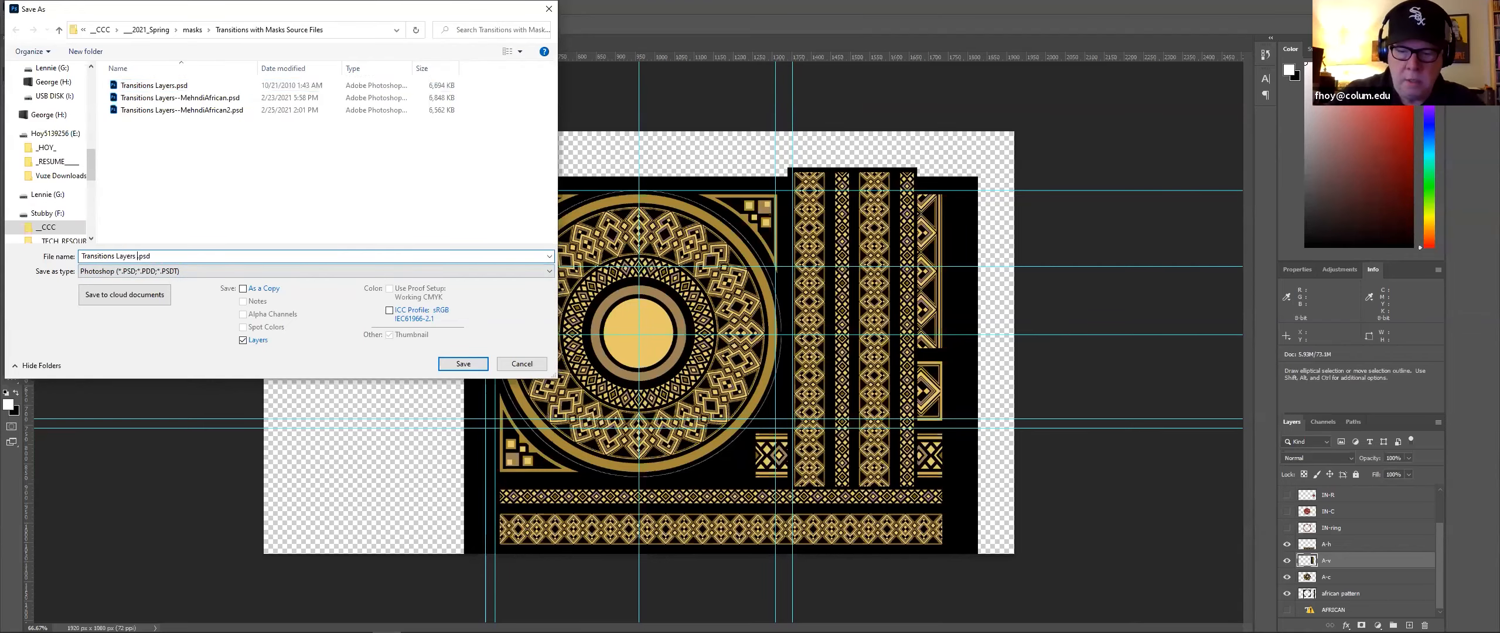
{"action": "type", "text": "cutup"}
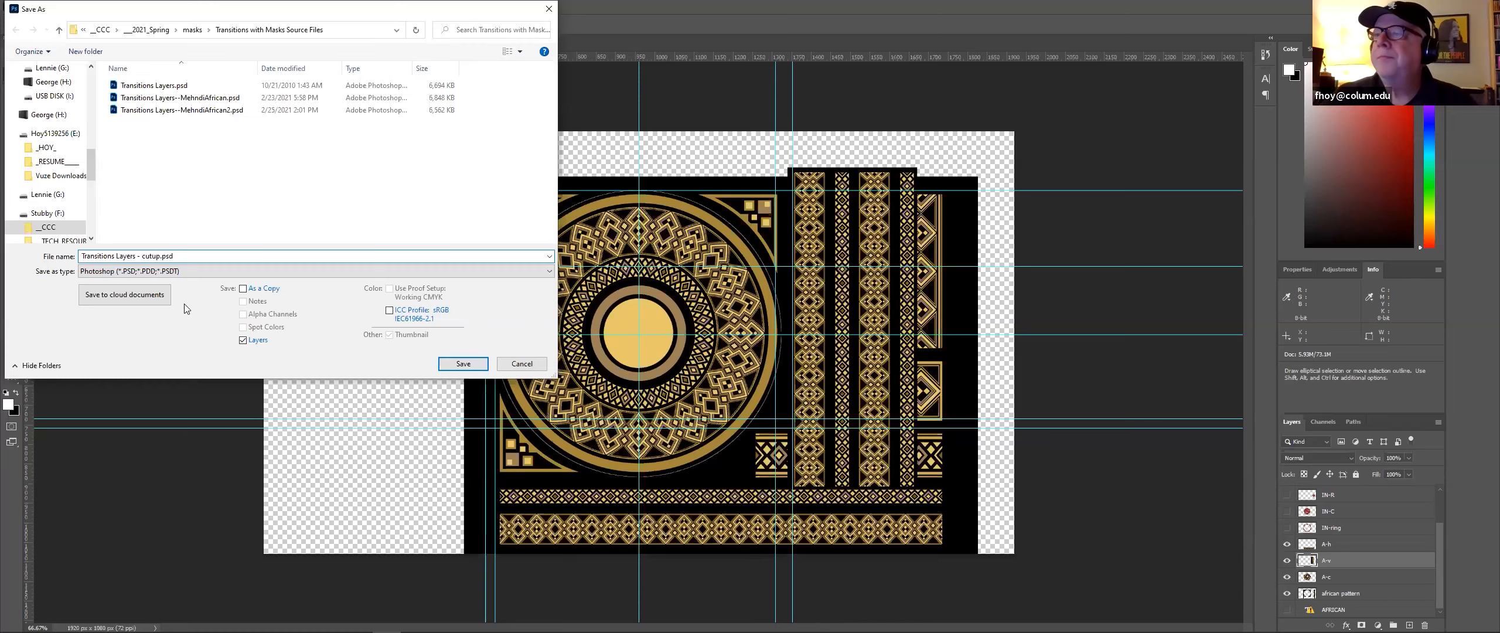
{"action": "left_click", "coordinate": [480, 364]}
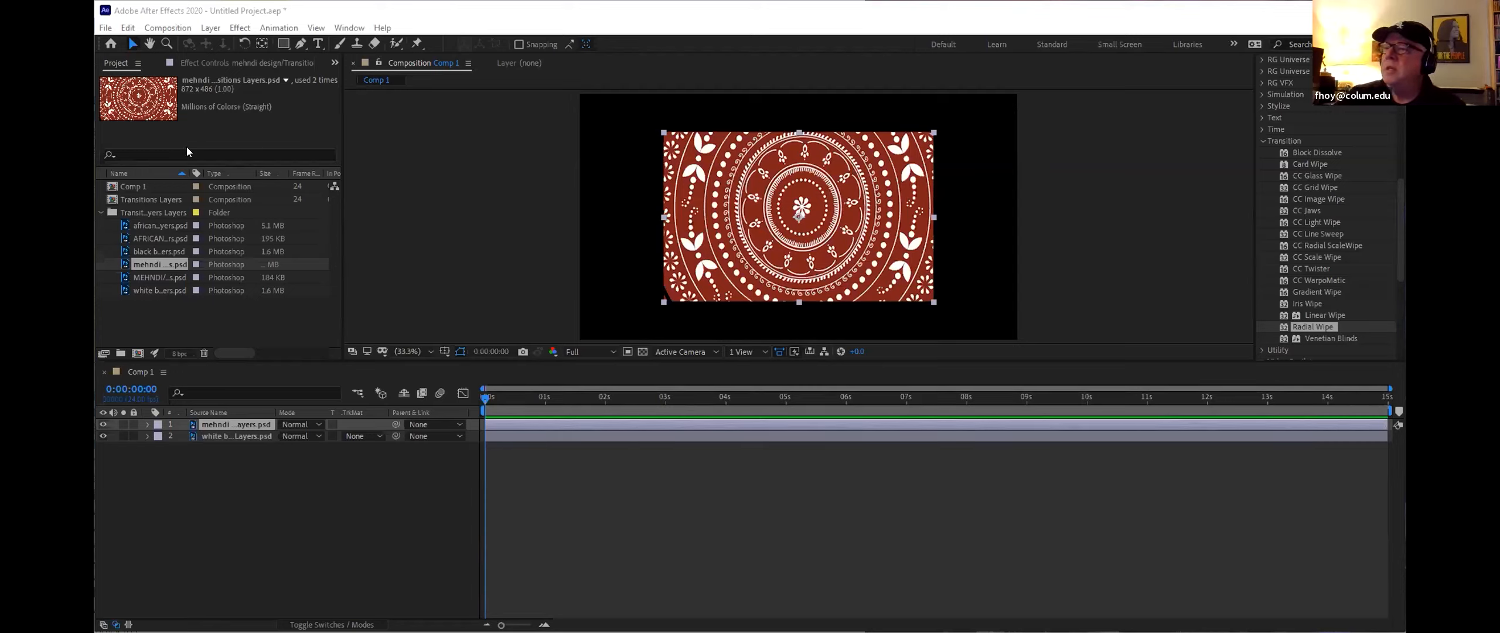
Step: Switch to After Effects, start a new project and create a new HDTV 1080 24 composition at 1920×1080
{"action": "left_click", "coordinate": [107, 29]}
{"action": "mouse_move", "coordinate": [123, 43]}
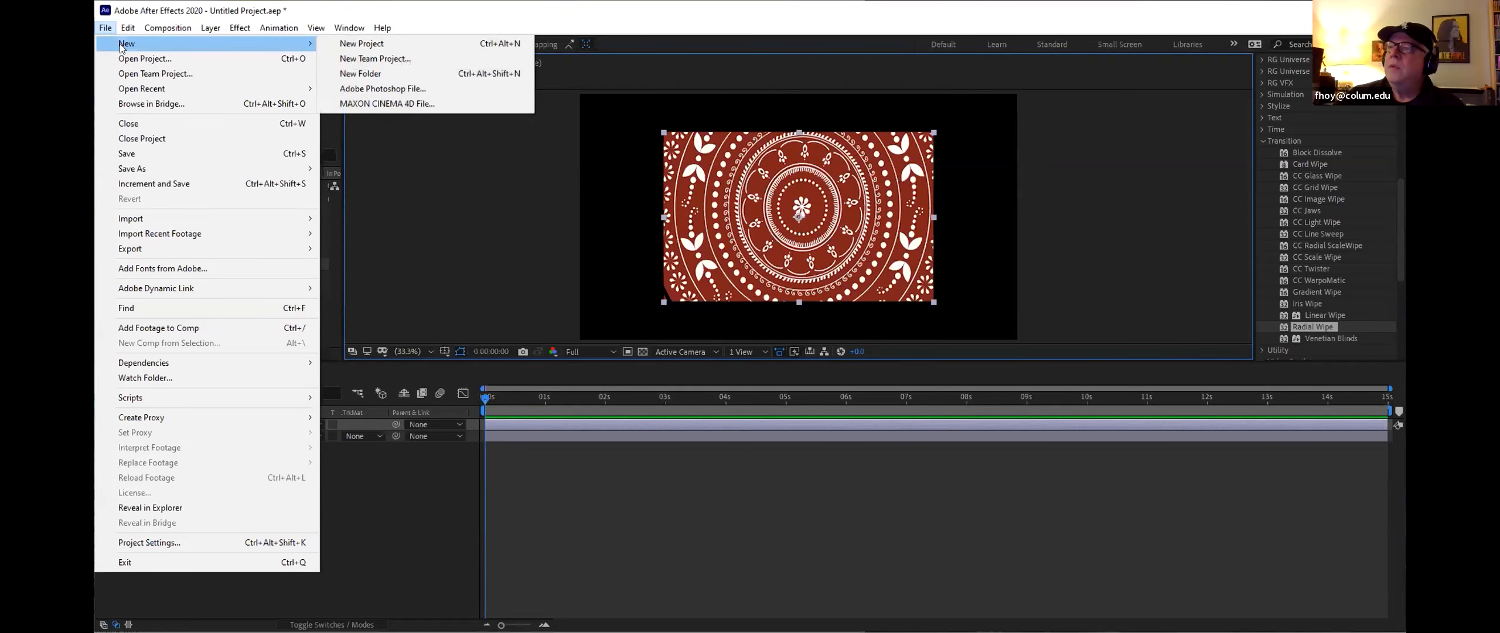
{"action": "left_click", "coordinate": [383, 42]}
{"action": "left_click", "coordinate": [770, 343]}
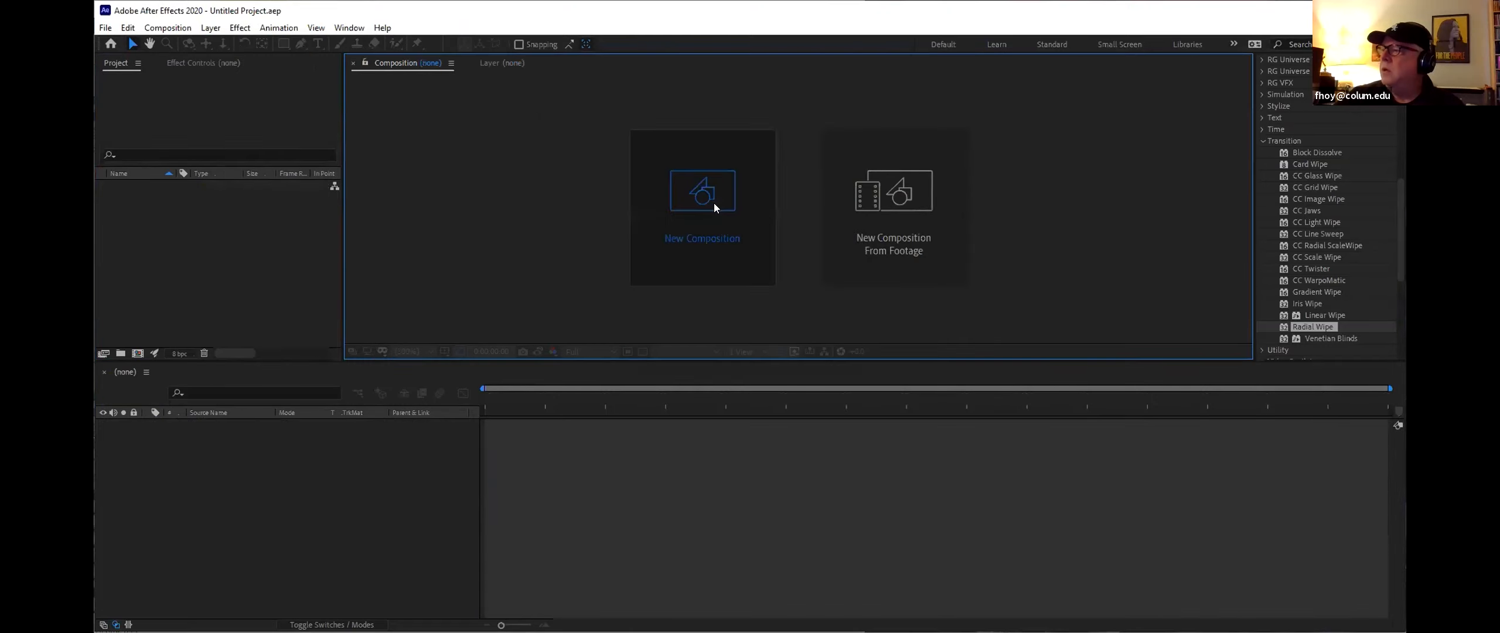
{"action": "left_click", "coordinate": [714, 206]}
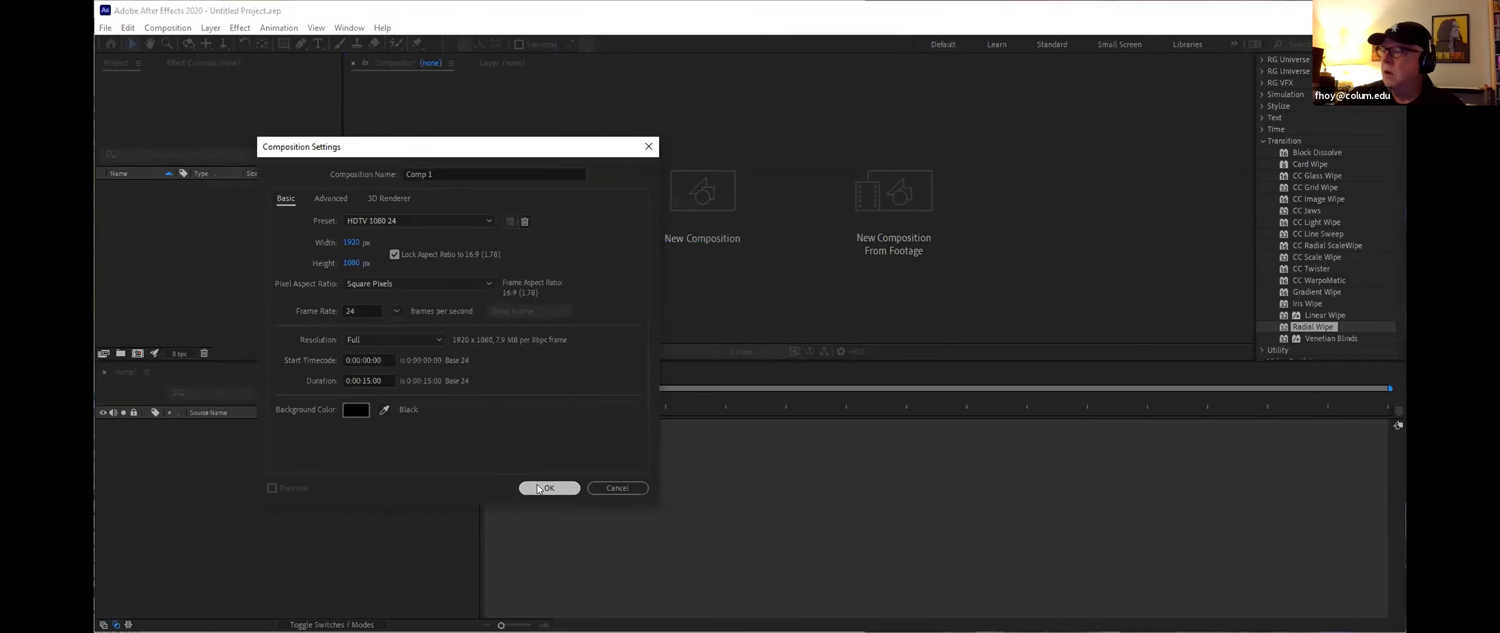
{"action": "left_click", "coordinate": [539, 488]}
Step: Import Transitions Layers - cutup.psd as a composition with editable layer styles
{"action": "left_click", "coordinate": [105, 27]}
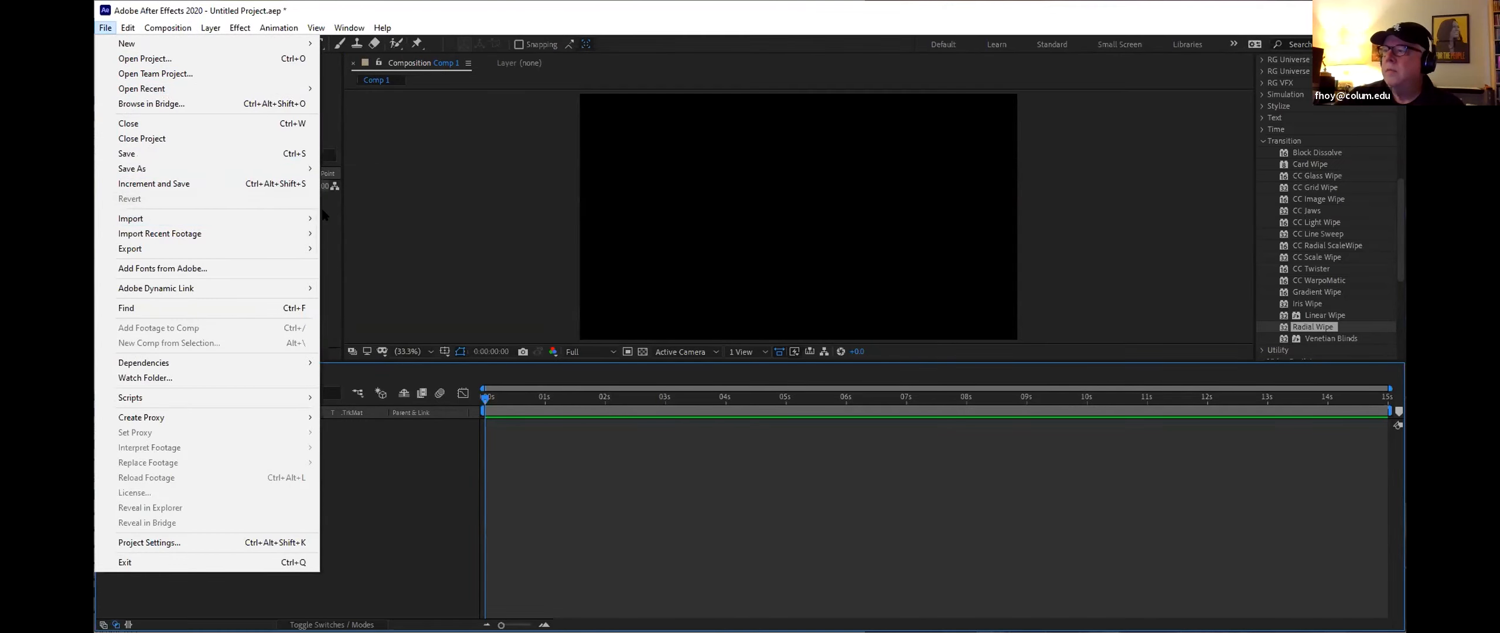
{"action": "left_click", "coordinate": [351, 219]}
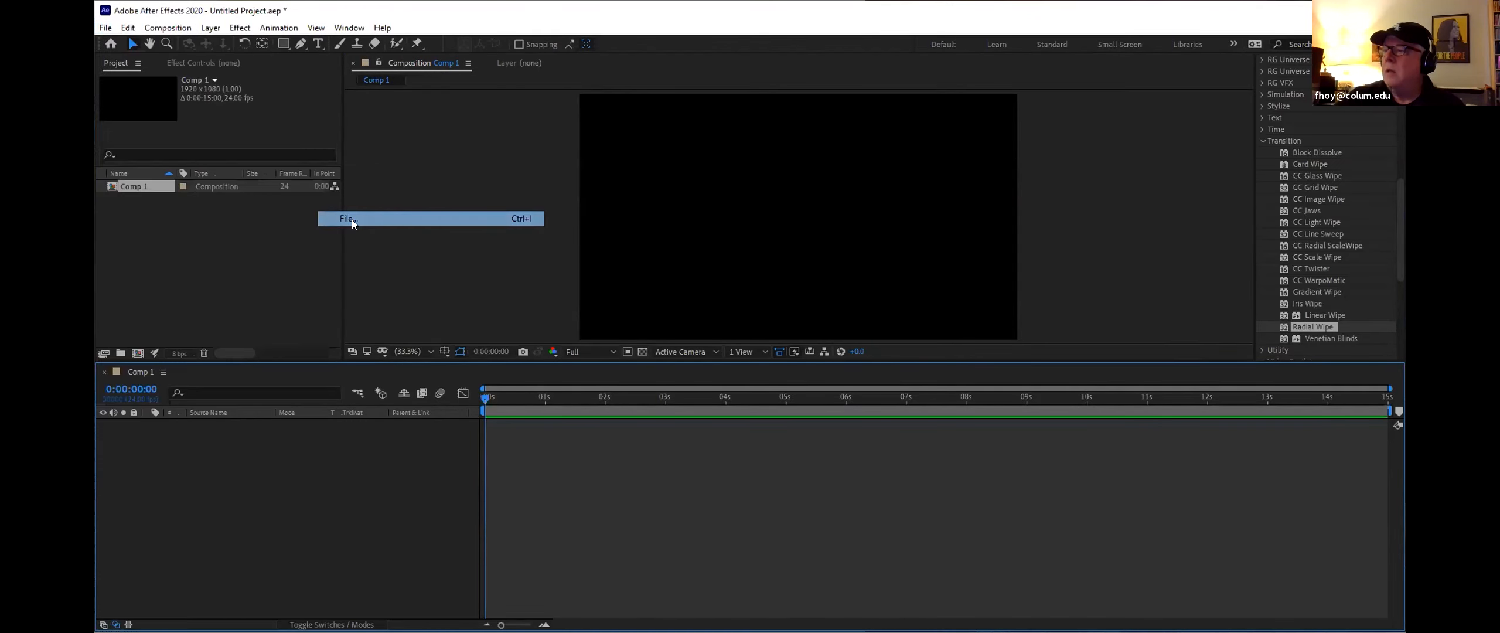
{"action": "left_click", "coordinate": [241, 139]}
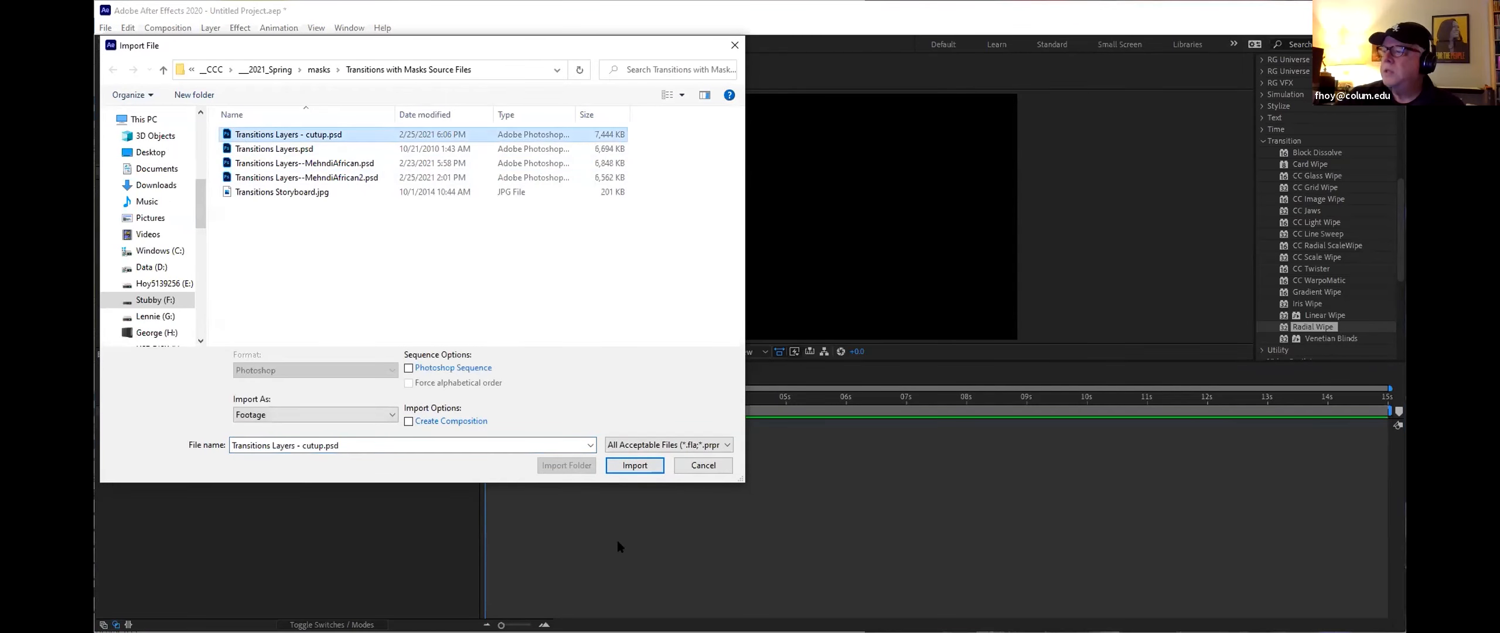
{"action": "left_click", "coordinate": [627, 469]}
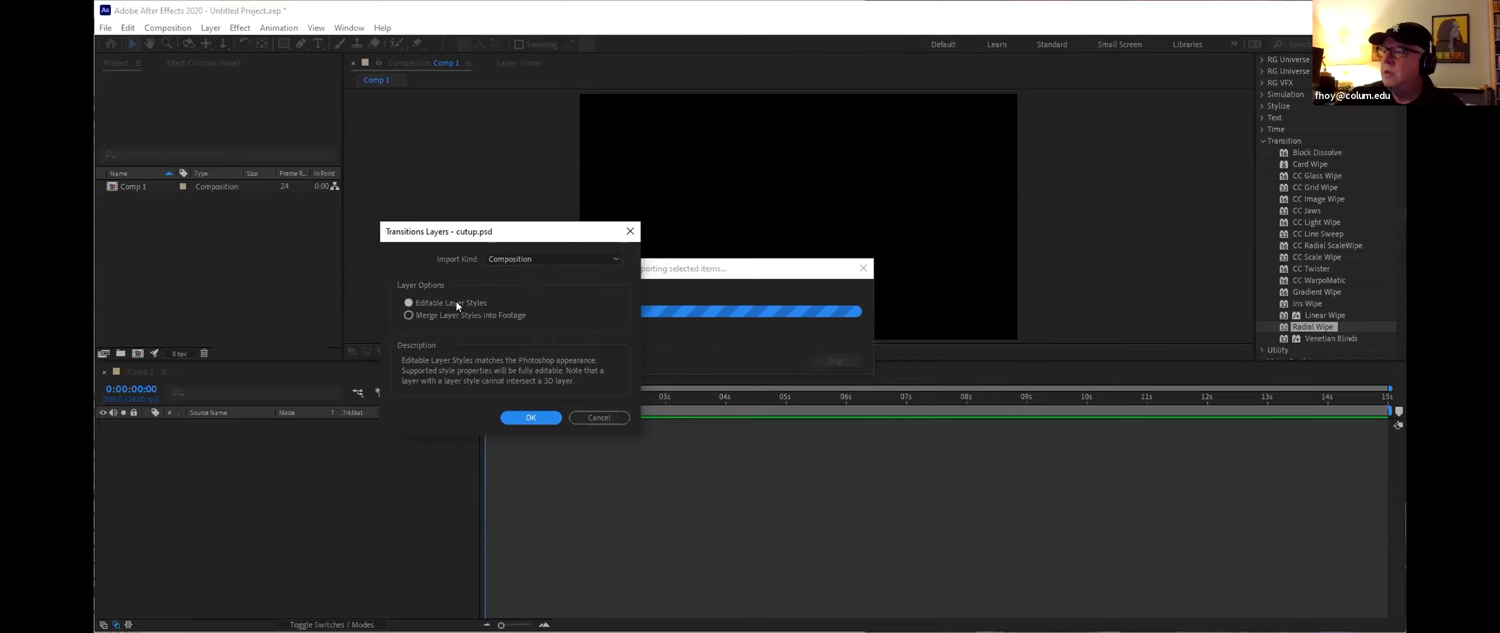
{"action": "left_click", "coordinate": [515, 417]}
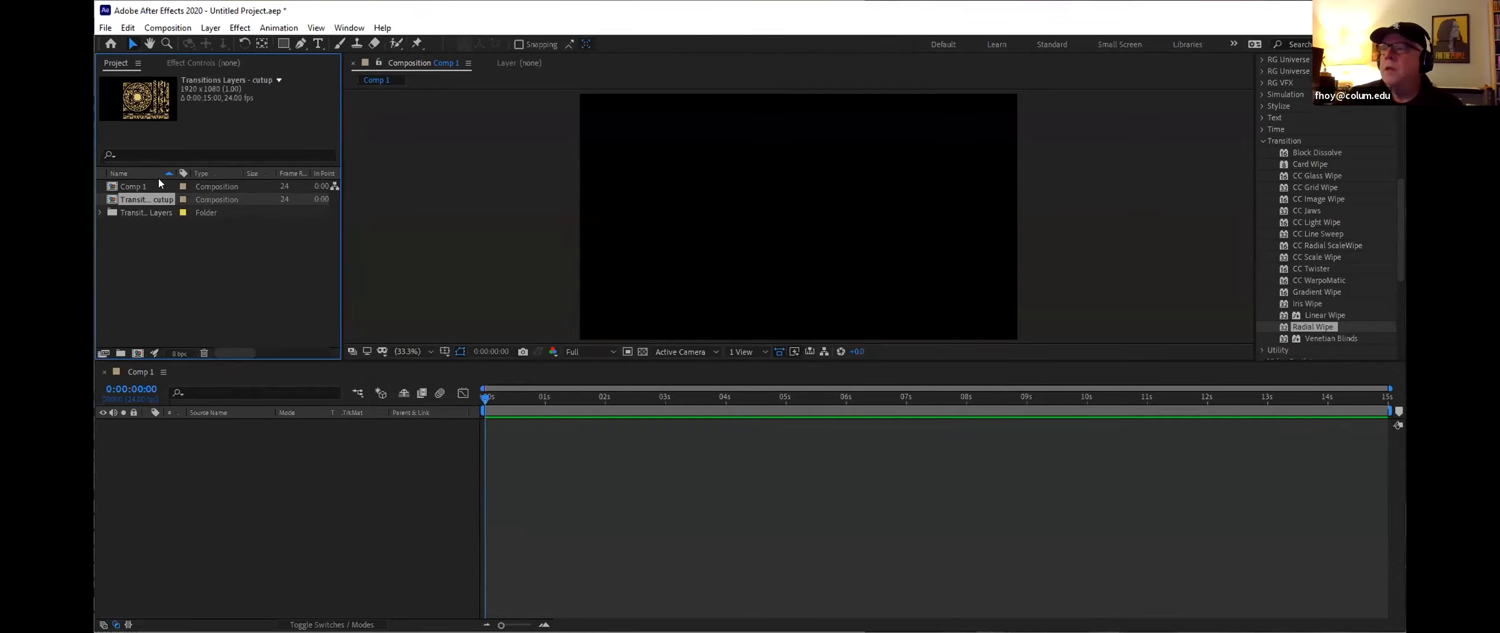
Step: Expand the imported layers folder and add a white 1920×1080 solid to Comp 1
{"action": "left_click", "coordinate": [98, 211]}
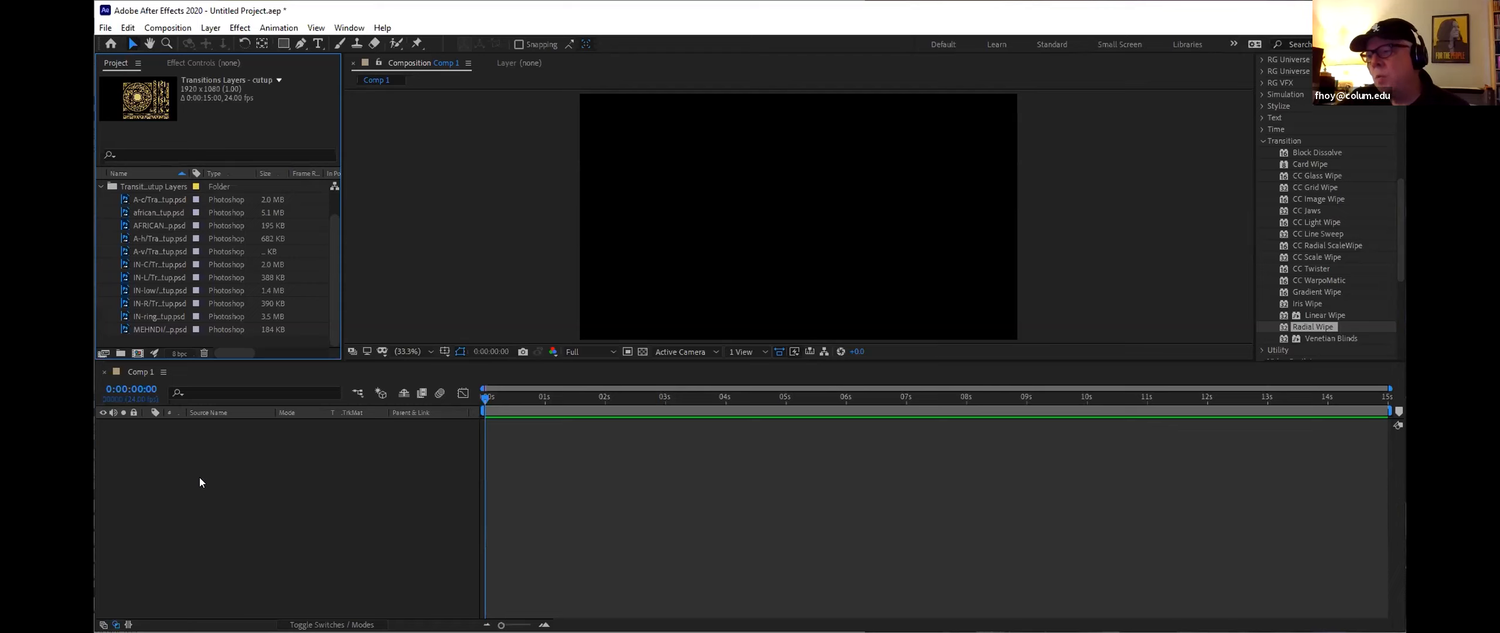
{"action": "right_click", "coordinate": [250, 492]}
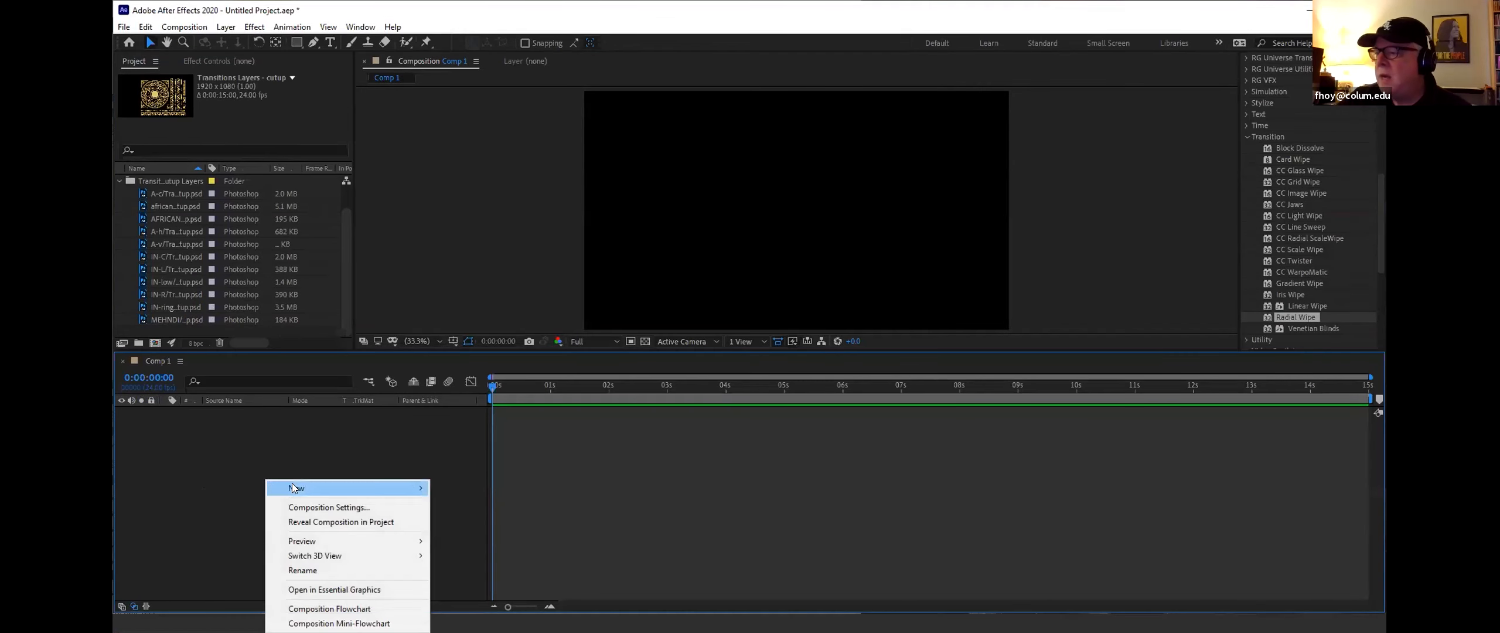
{"action": "mouse_move", "coordinate": [376, 503]}
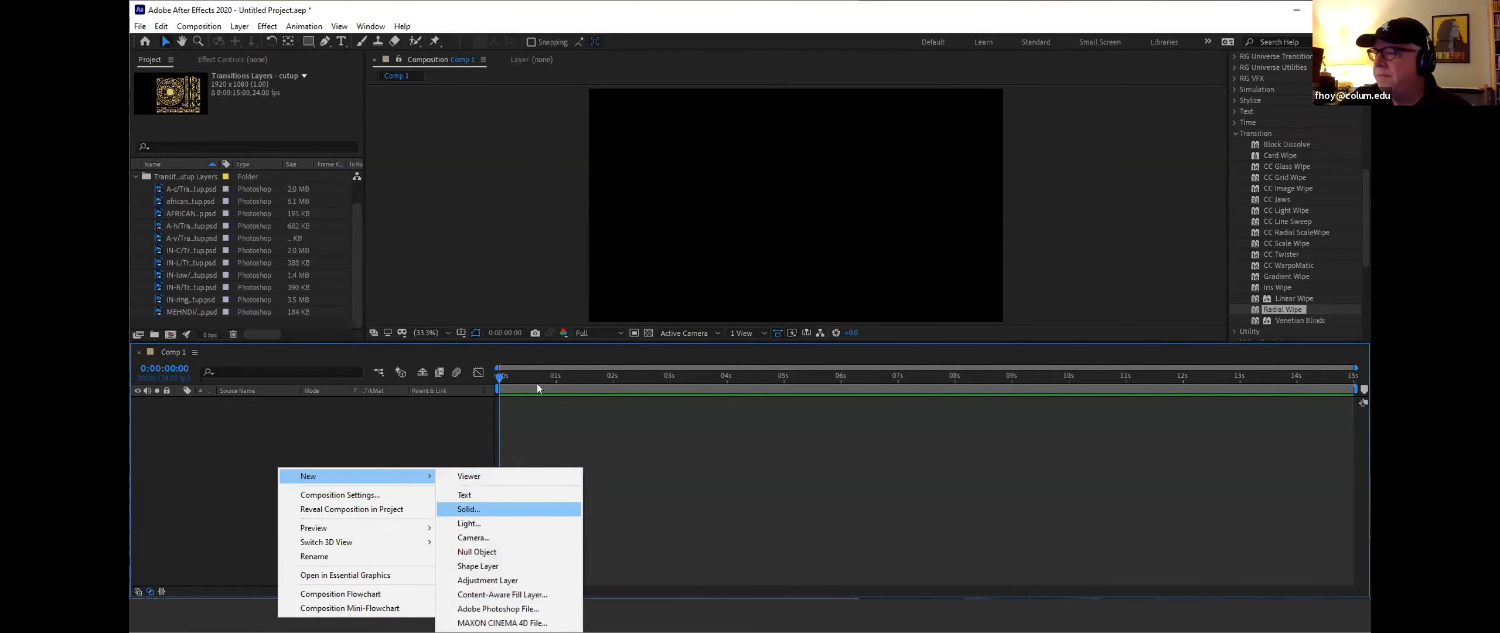
{"action": "left_click", "coordinate": [516, 510]}
{"action": "left_click", "coordinate": [579, 512]}
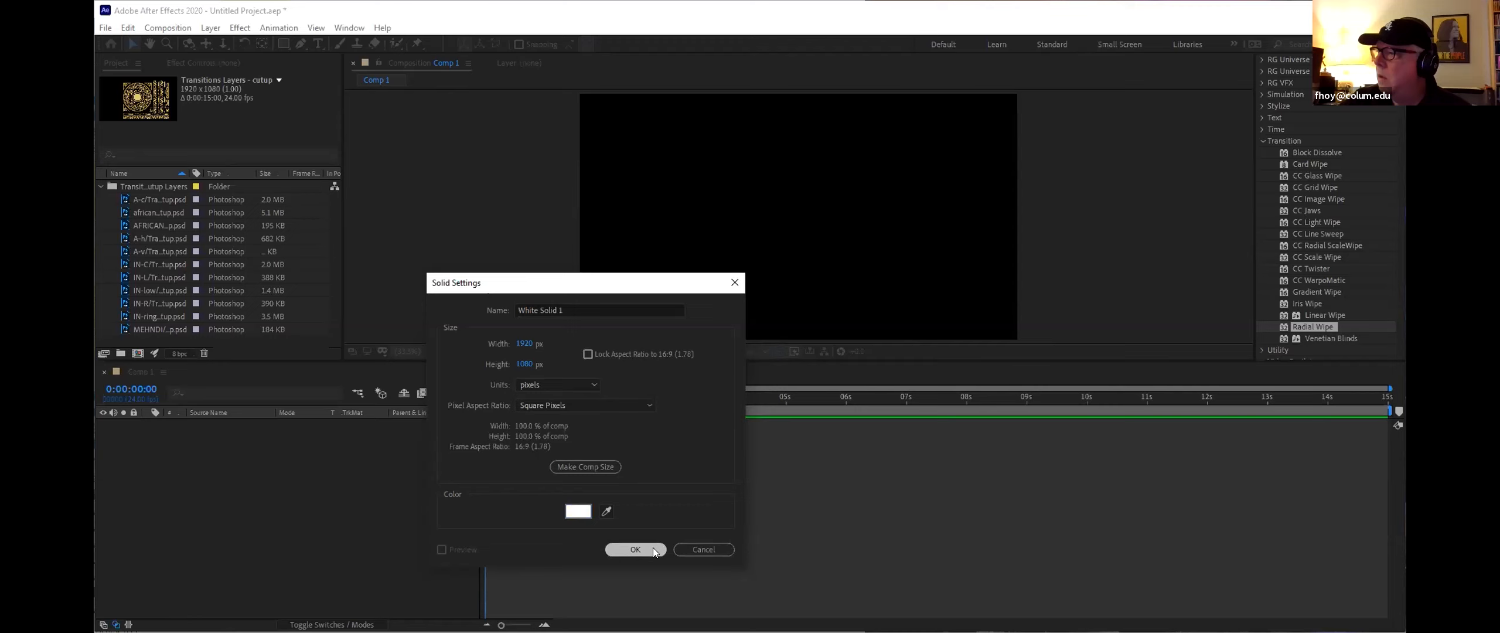
{"action": "left_click", "coordinate": [652, 551]}
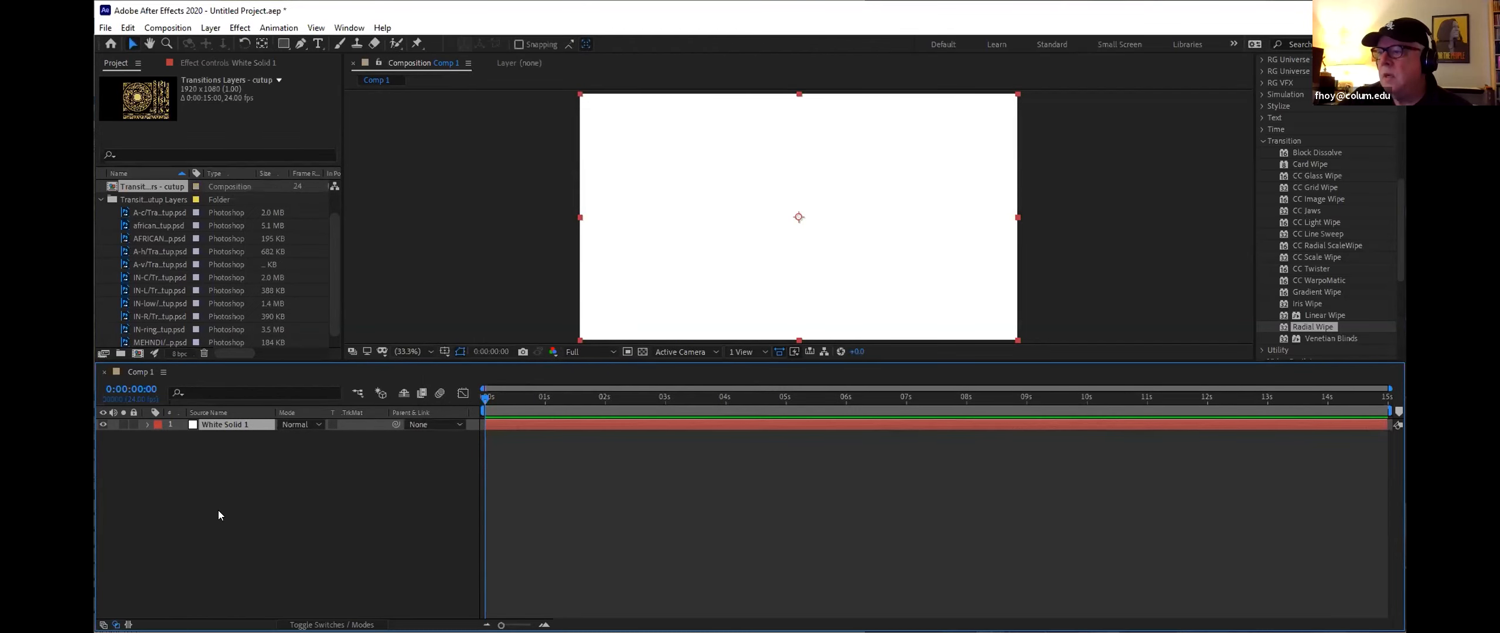
Step: Add the MEHNDI layer above the solid, scale it to about 163% and move it slightly right
{"action": "left_click", "coordinate": [143, 344]}
{"action": "left_click_drag", "start_coordinate": [144, 345], "coordinate": [192, 424]}
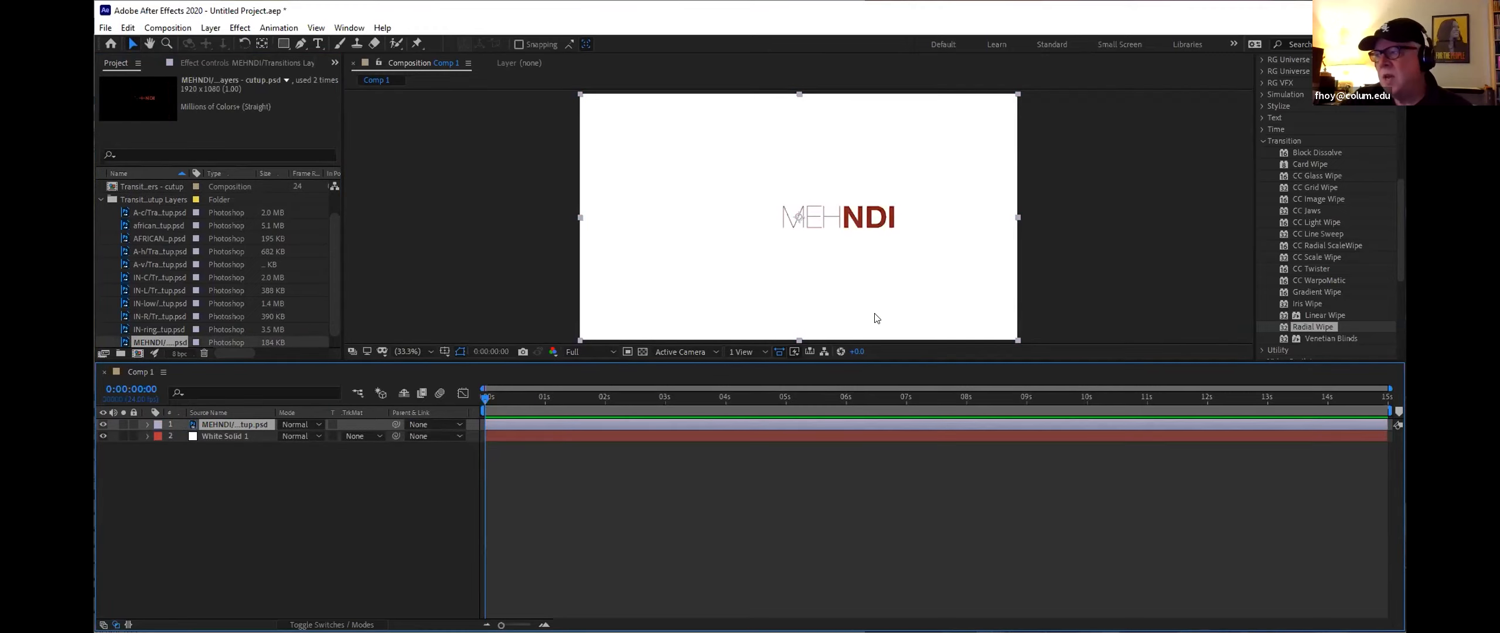
{"action": "left_click", "coordinate": [147, 424]}
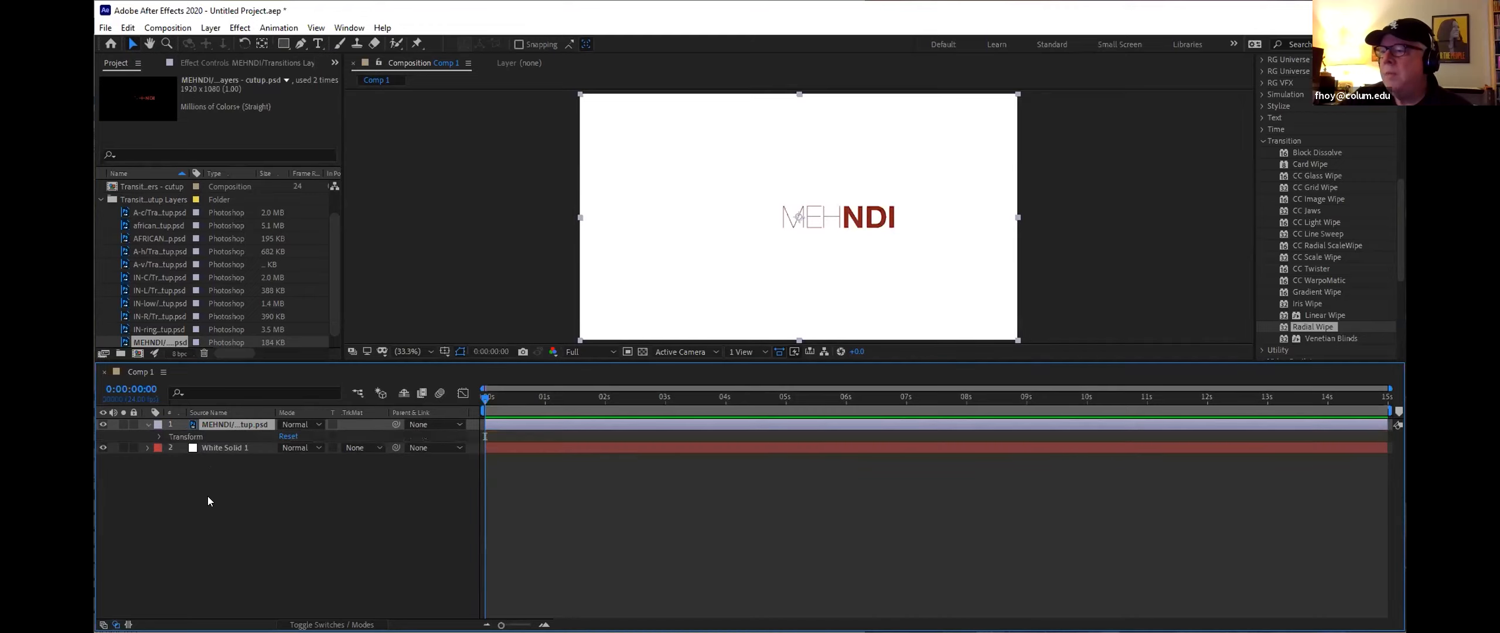
{"action": "left_click", "coordinate": [161, 436]}
{"action": "left_click_drag", "start_coordinate": [300, 471], "coordinate": [358, 469]}
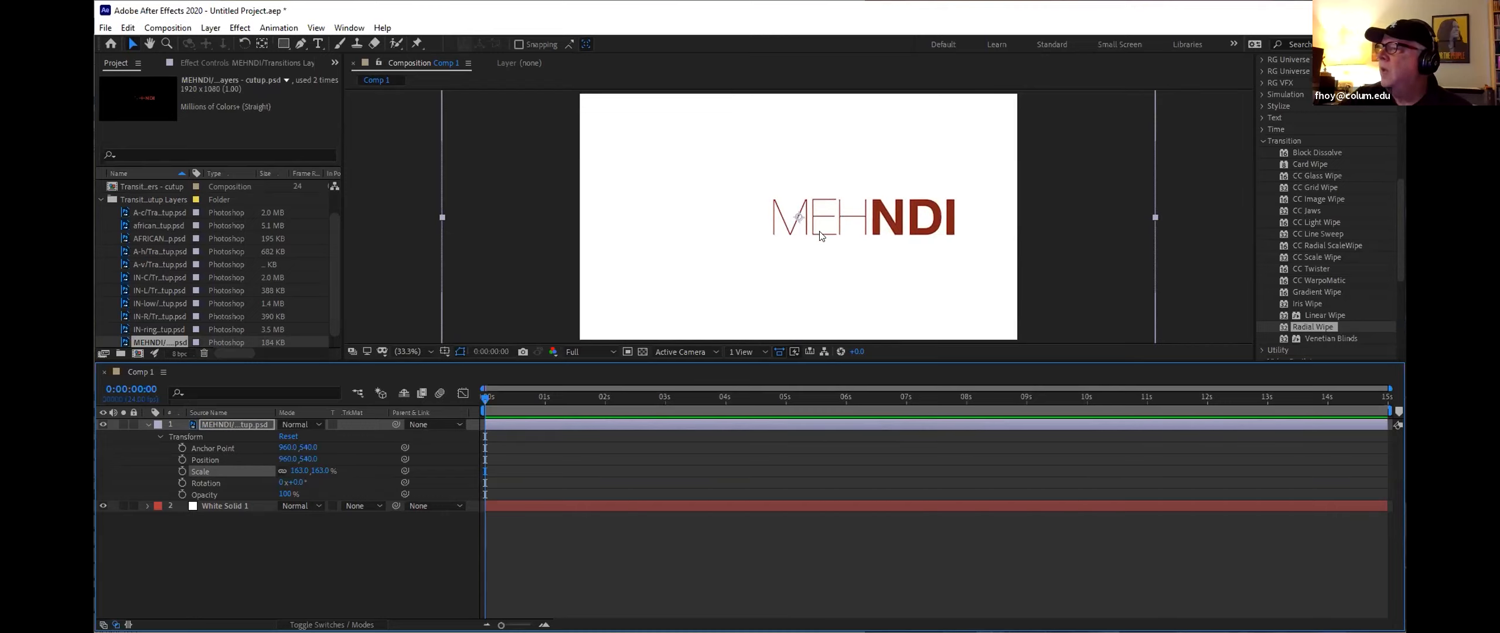
{"action": "left_click_drag", "start_coordinate": [838, 217], "coordinate": [852, 217]}
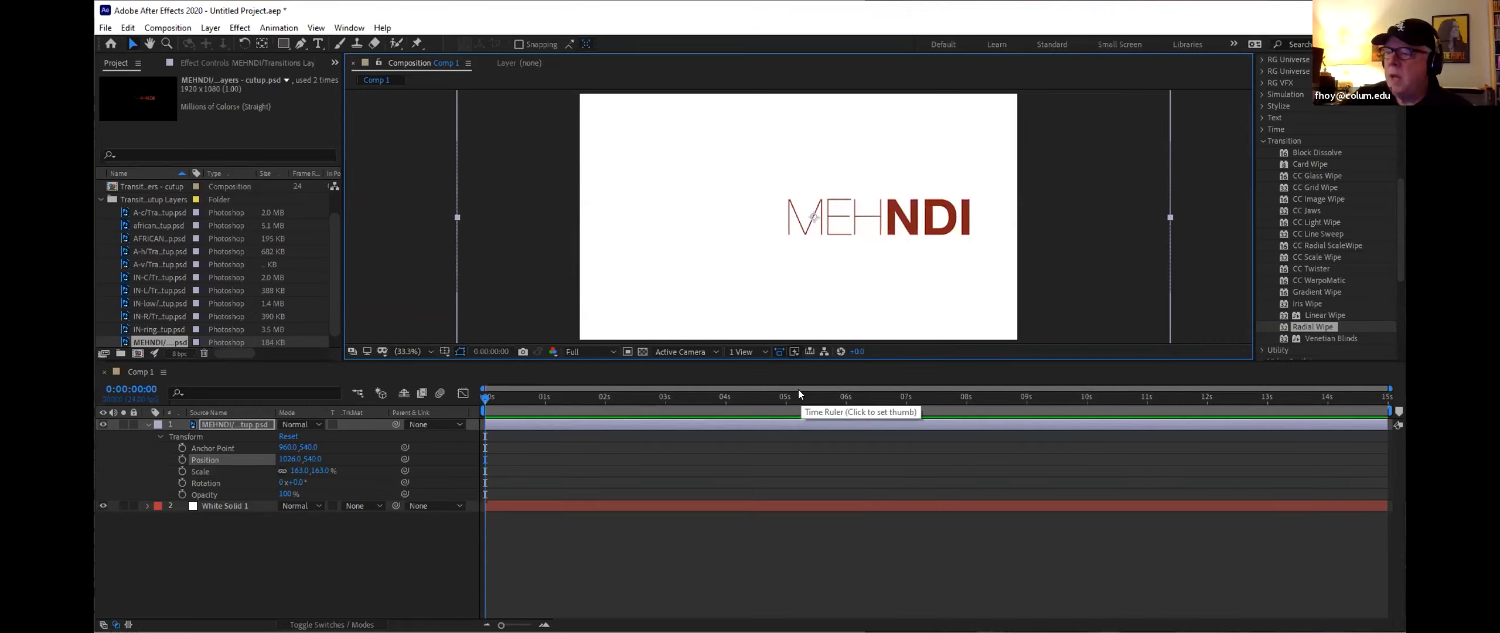
Step: Set Position and Scale keyframes on the MEHNDI layer at 2 seconds
{"action": "left_click_drag", "start_coordinate": [484, 399], "coordinate": [605, 398]}
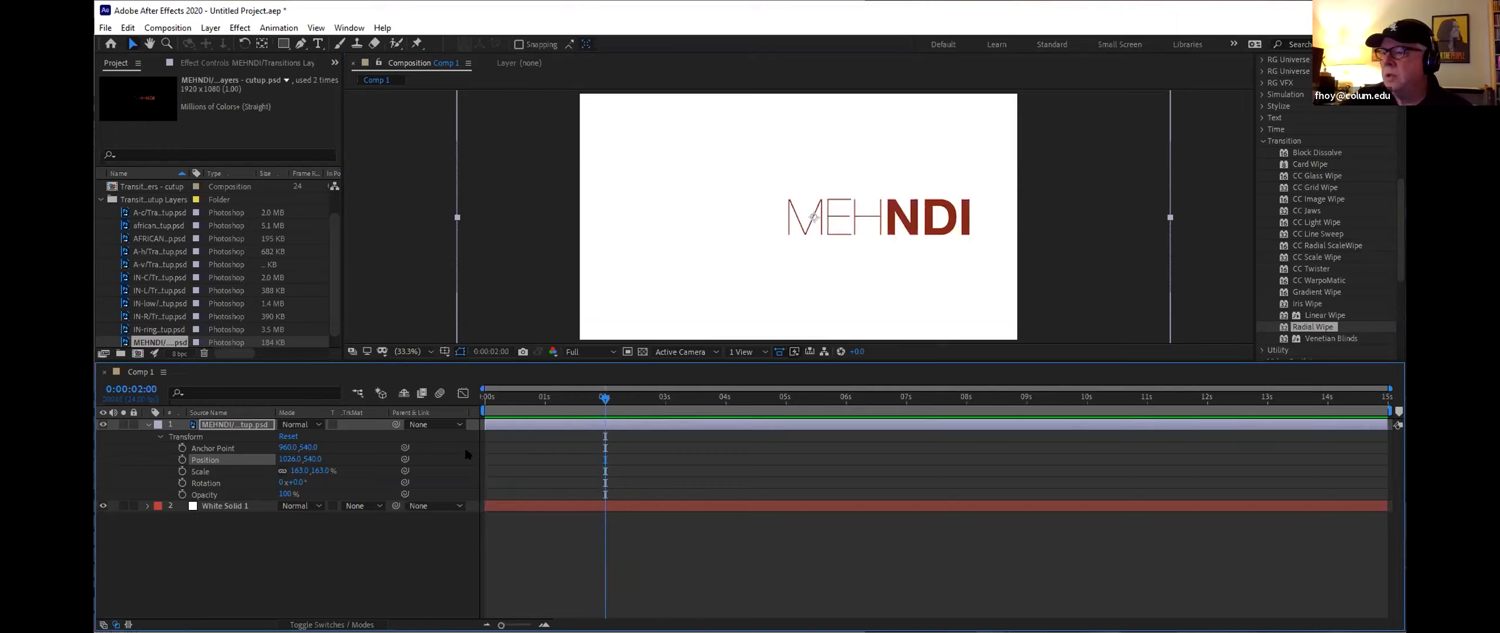
{"action": "left_click", "coordinate": [182, 460]}
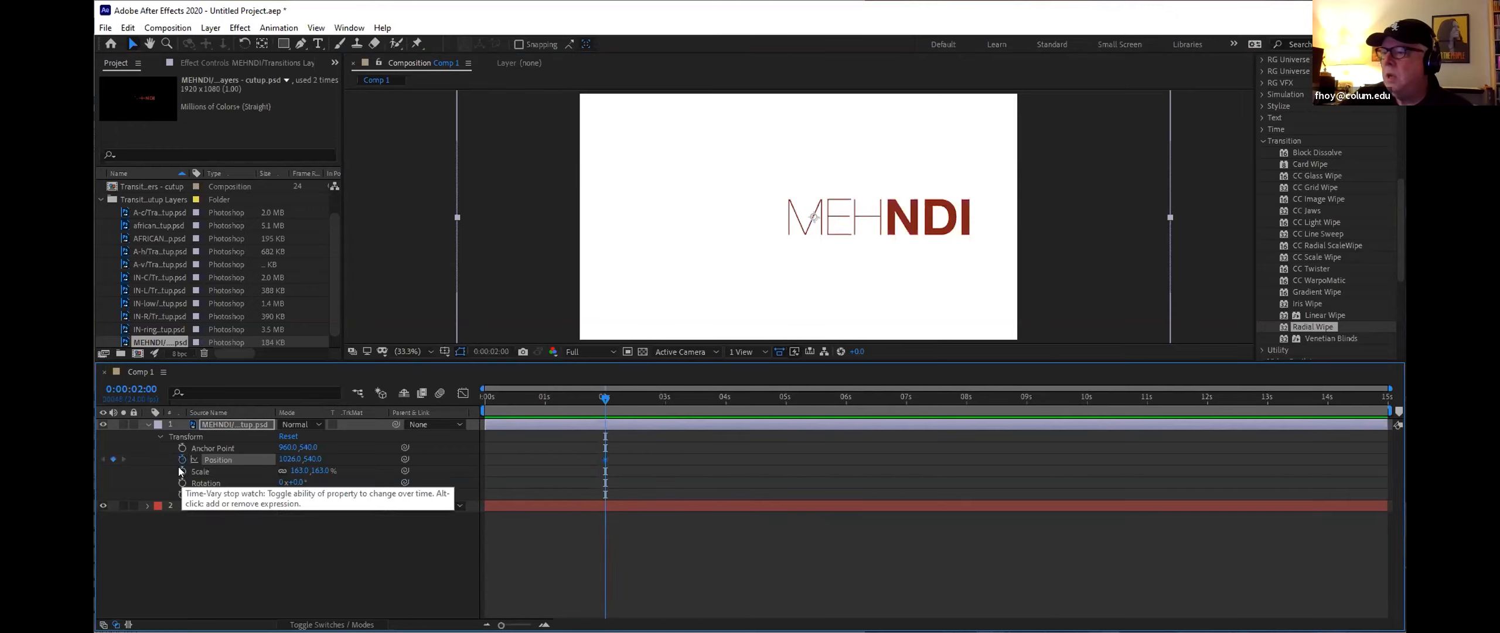
{"action": "left_click", "coordinate": [182, 471]}
Step: At 0 seconds, set the MEHNDI layer's scale to about 406% and its position to 2186,540
{"action": "left_click_drag", "start_coordinate": [601, 399], "coordinate": [485, 399]}
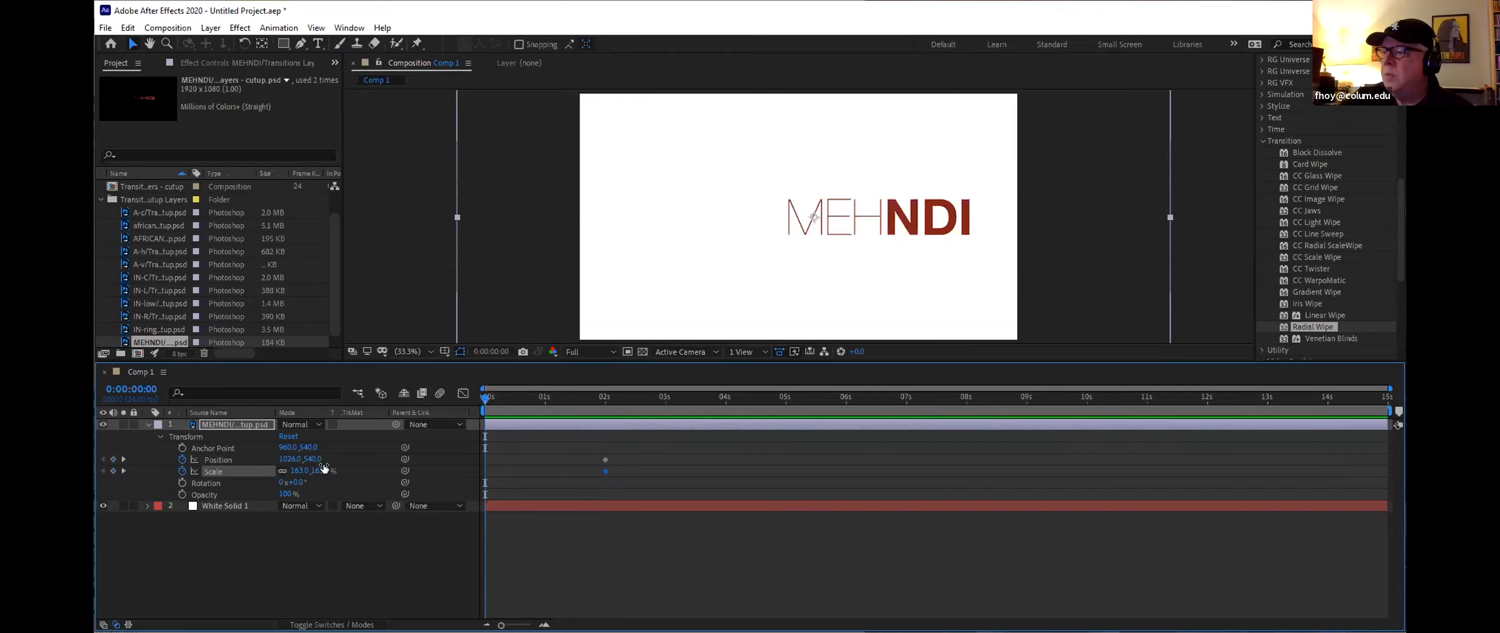
{"action": "left_click_drag", "start_coordinate": [324, 468], "coordinate": [481, 468]}
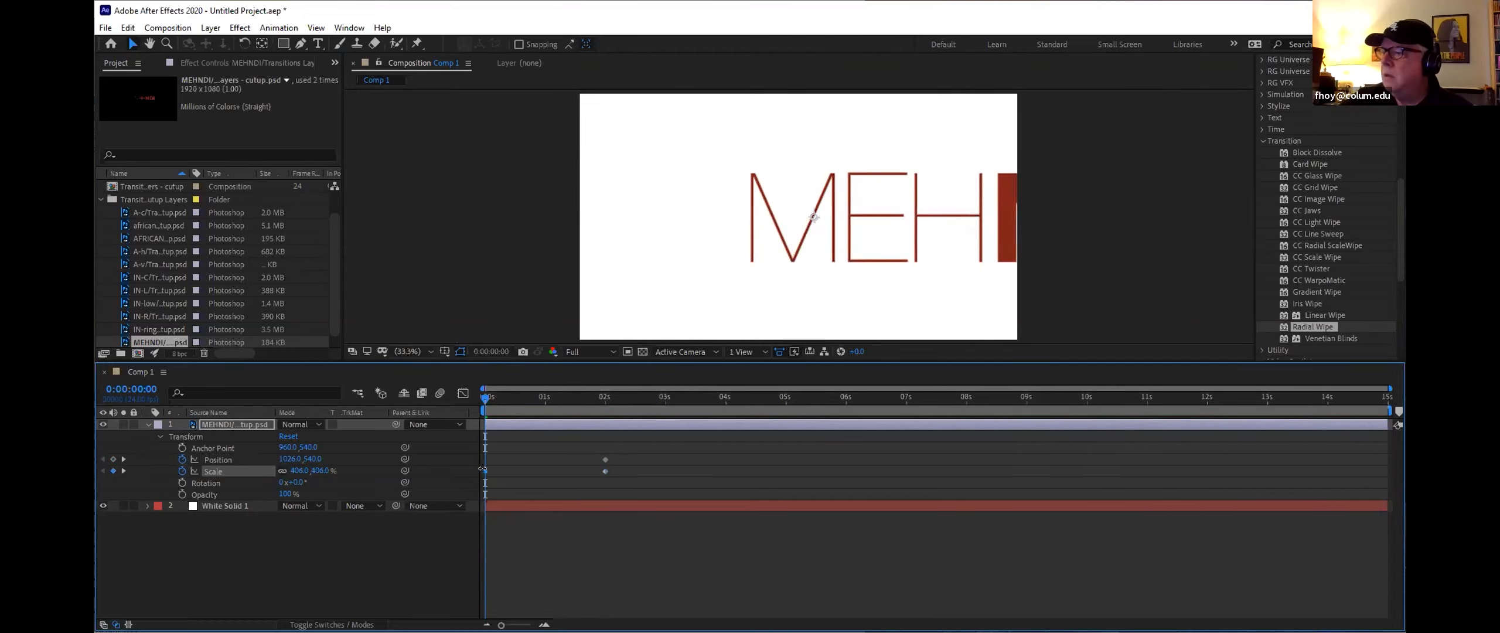
{"action": "left_click_drag", "start_coordinate": [282, 458], "coordinate": [1096, 476]}
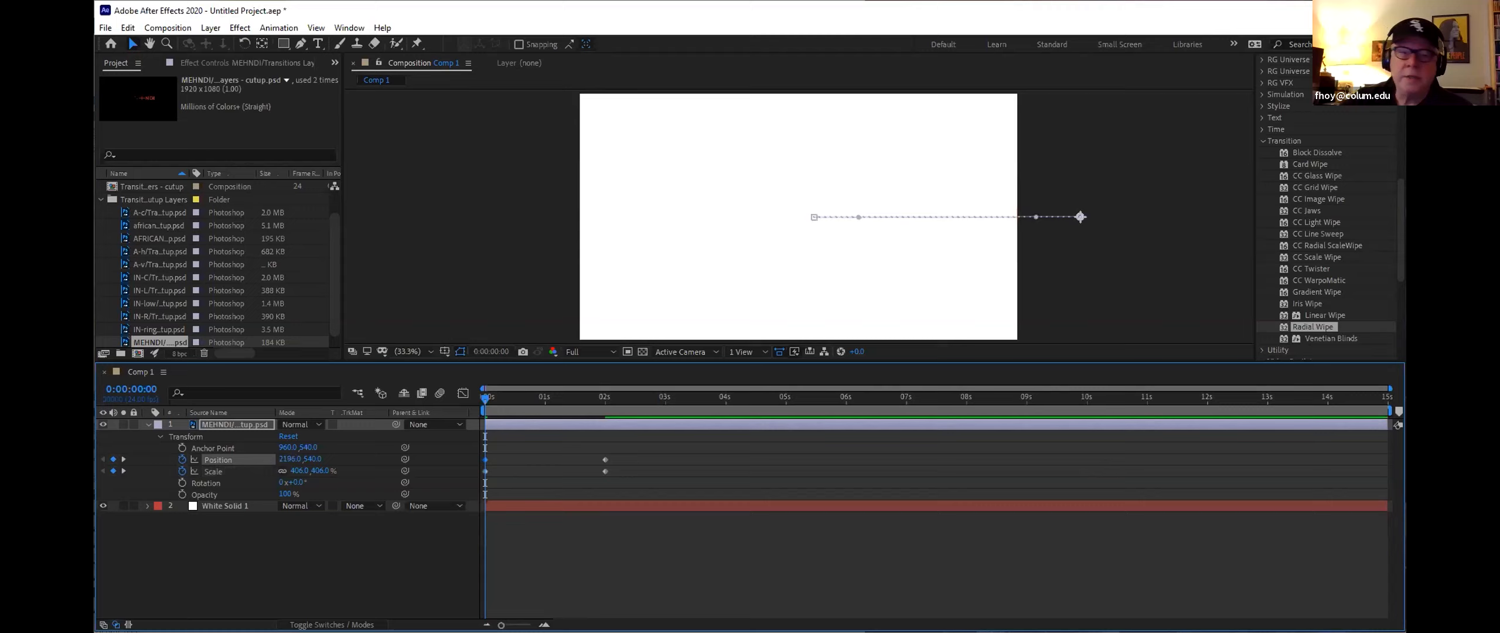
Step: Add the IN-C and IN-ring mandala layers to the top of the composition
{"action": "left_click_drag", "start_coordinate": [495, 412], "coordinate": [603, 411]}
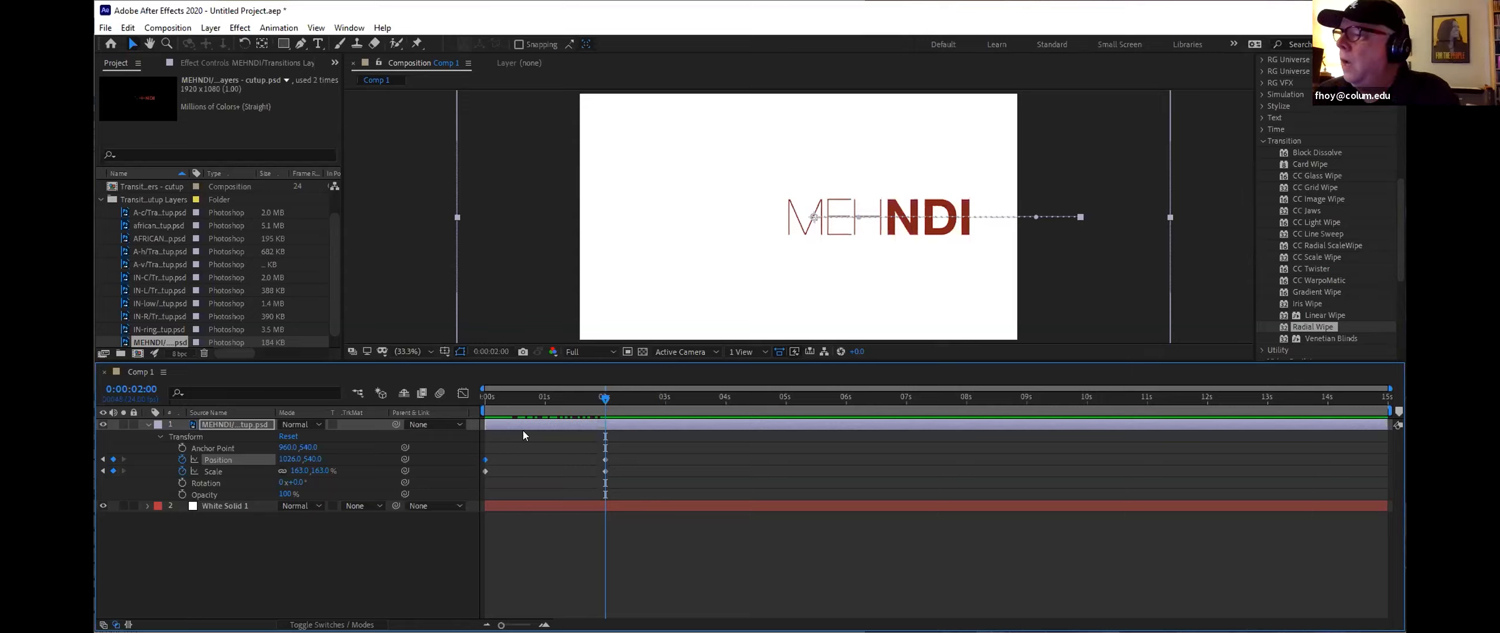
{"action": "mouse_move", "coordinate": [604, 398]}
{"action": "left_mouse_down"}
{"action": "mouse_move", "coordinate": [451, 401]}
{"action": "mouse_move", "coordinate": [604, 417]}
{"action": "left_mouse_up"}
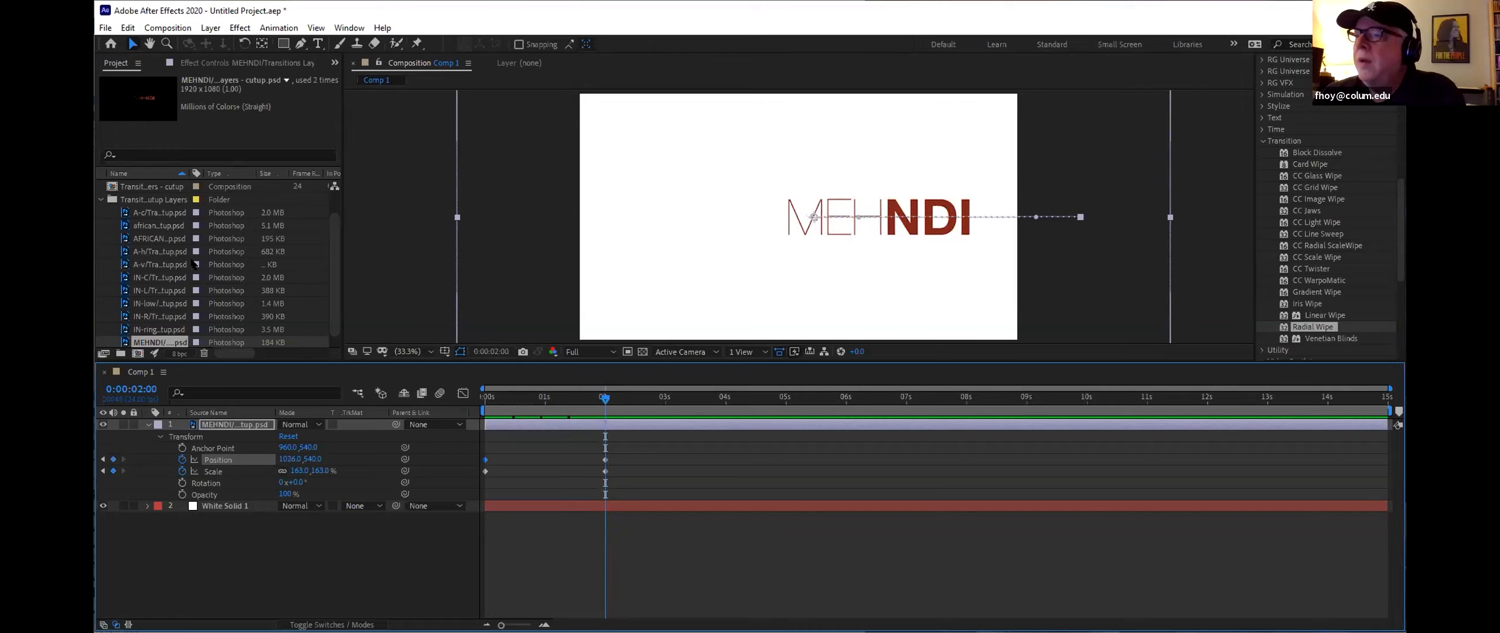
{"action": "left_click", "coordinate": [156, 277]}
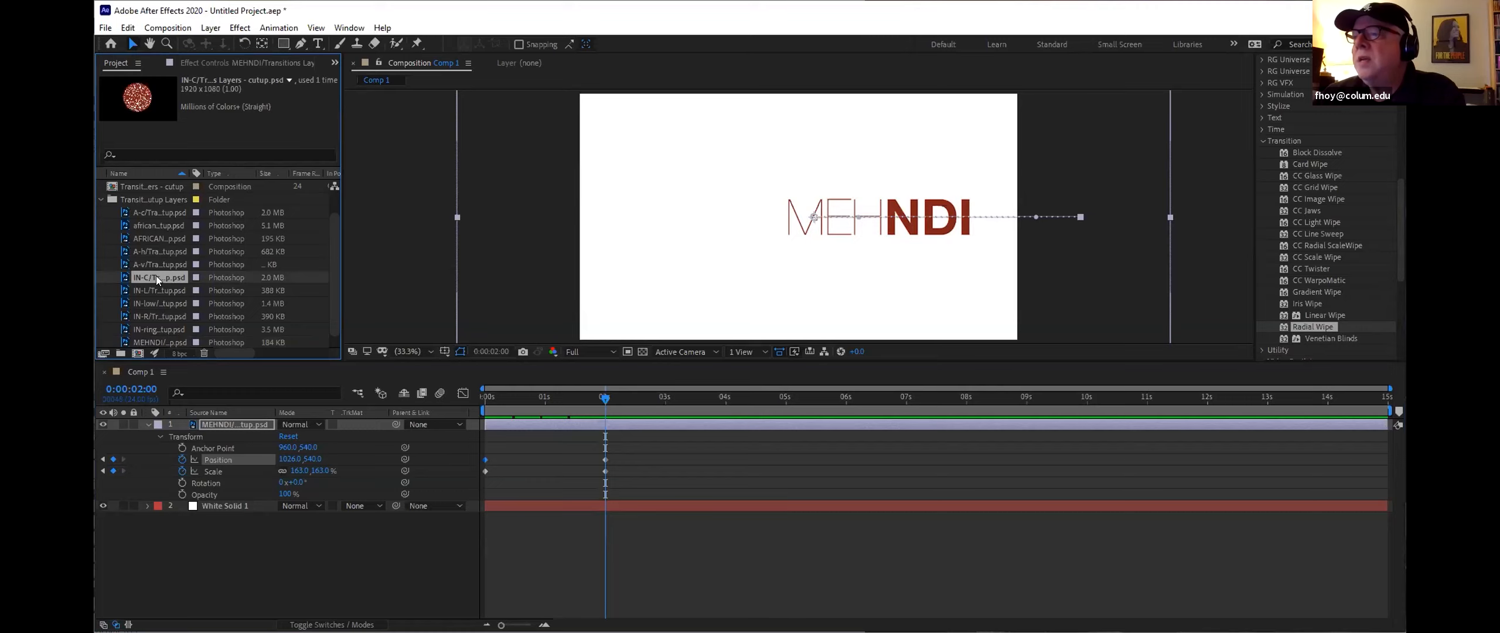
{"action": "left_click_drag", "start_coordinate": [156, 277], "coordinate": [154, 423]}
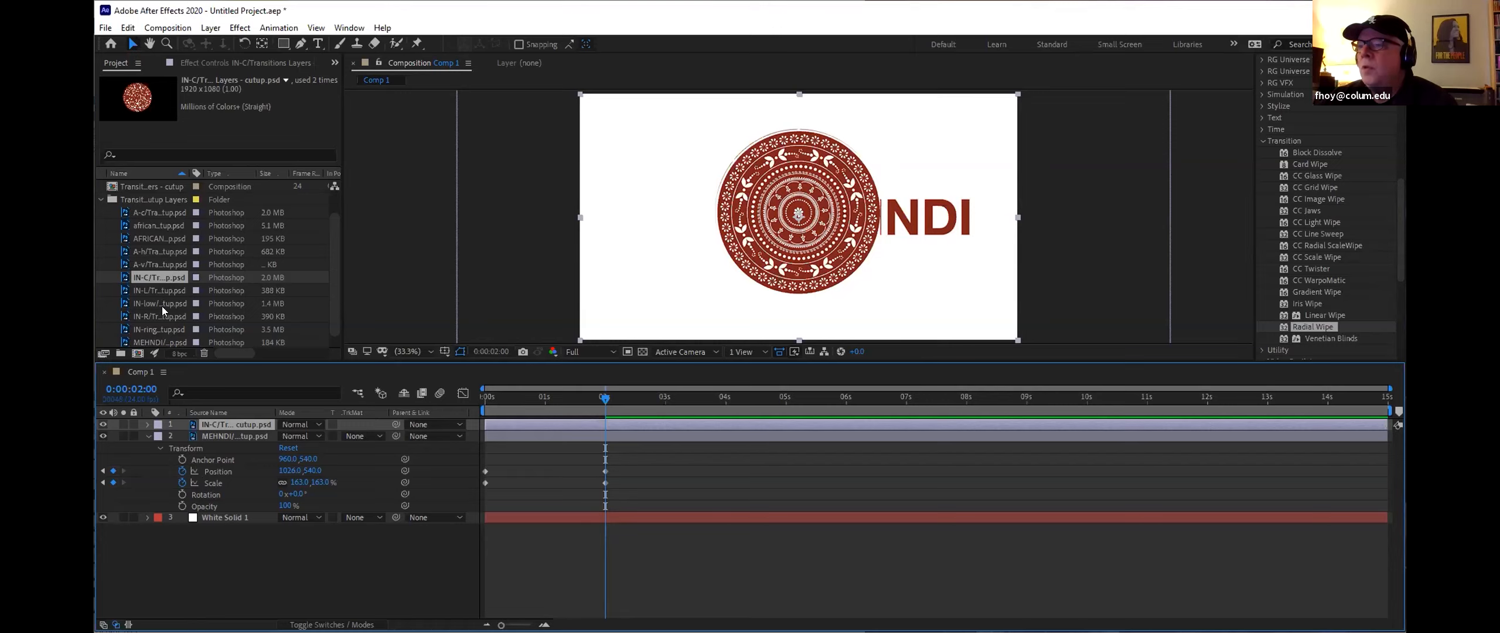
{"action": "left_click_drag", "start_coordinate": [158, 324], "coordinate": [184, 421]}
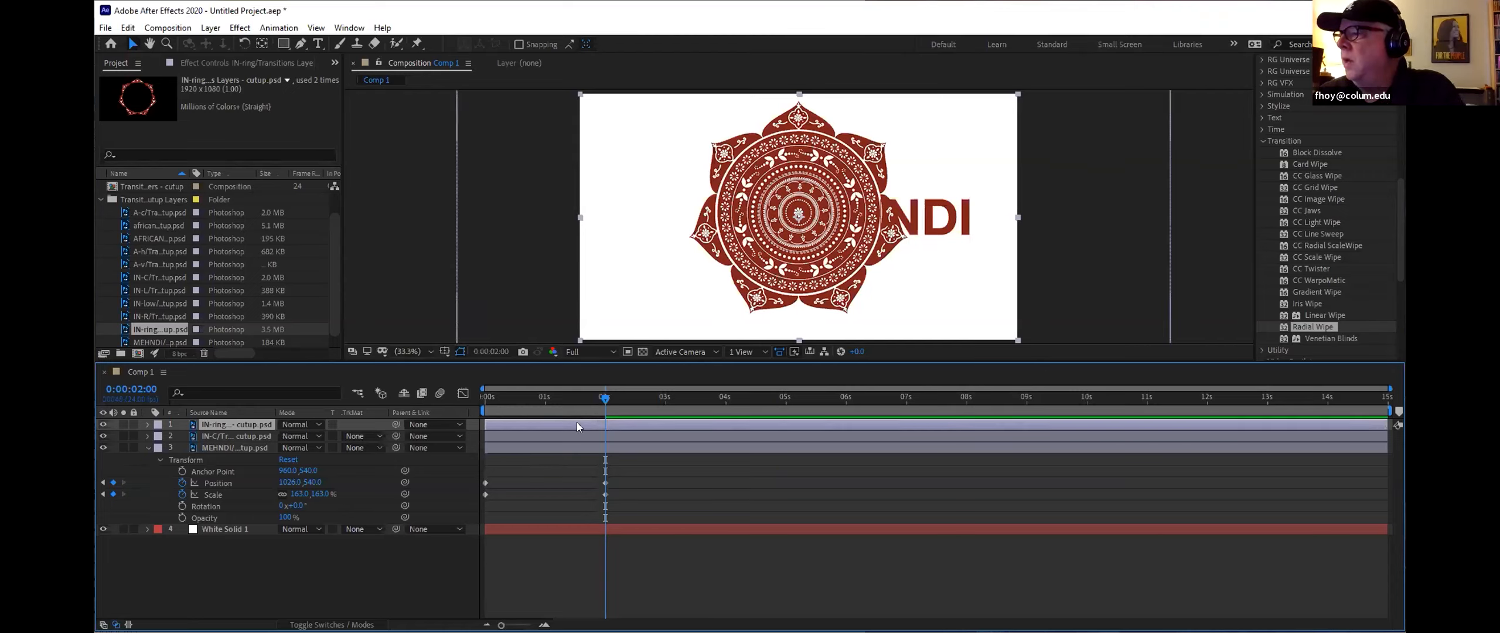
Step: Fade the MEHNDI layer's opacity from 100% at 4 seconds to 0% at 5 seconds
{"action": "left_click_drag", "start_coordinate": [606, 395], "coordinate": [786, 426]}
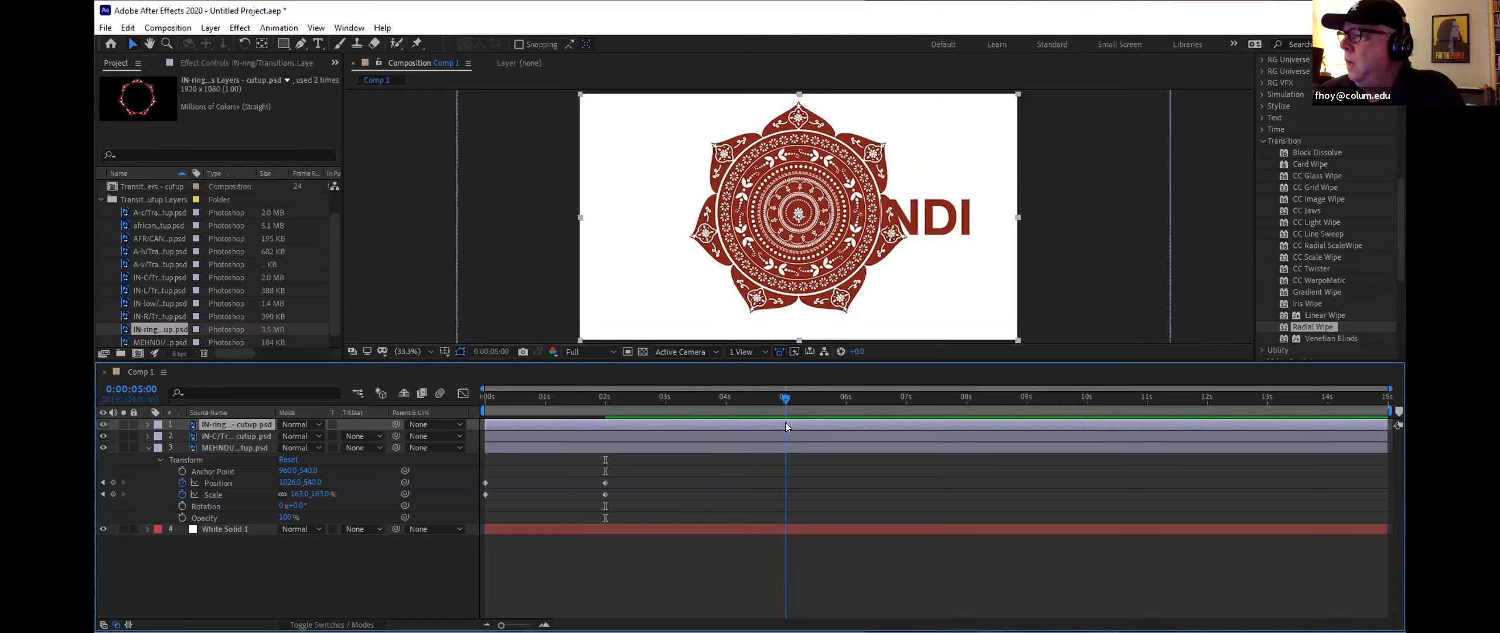
{"action": "left_click_drag", "start_coordinate": [785, 422], "coordinate": [724, 420]}
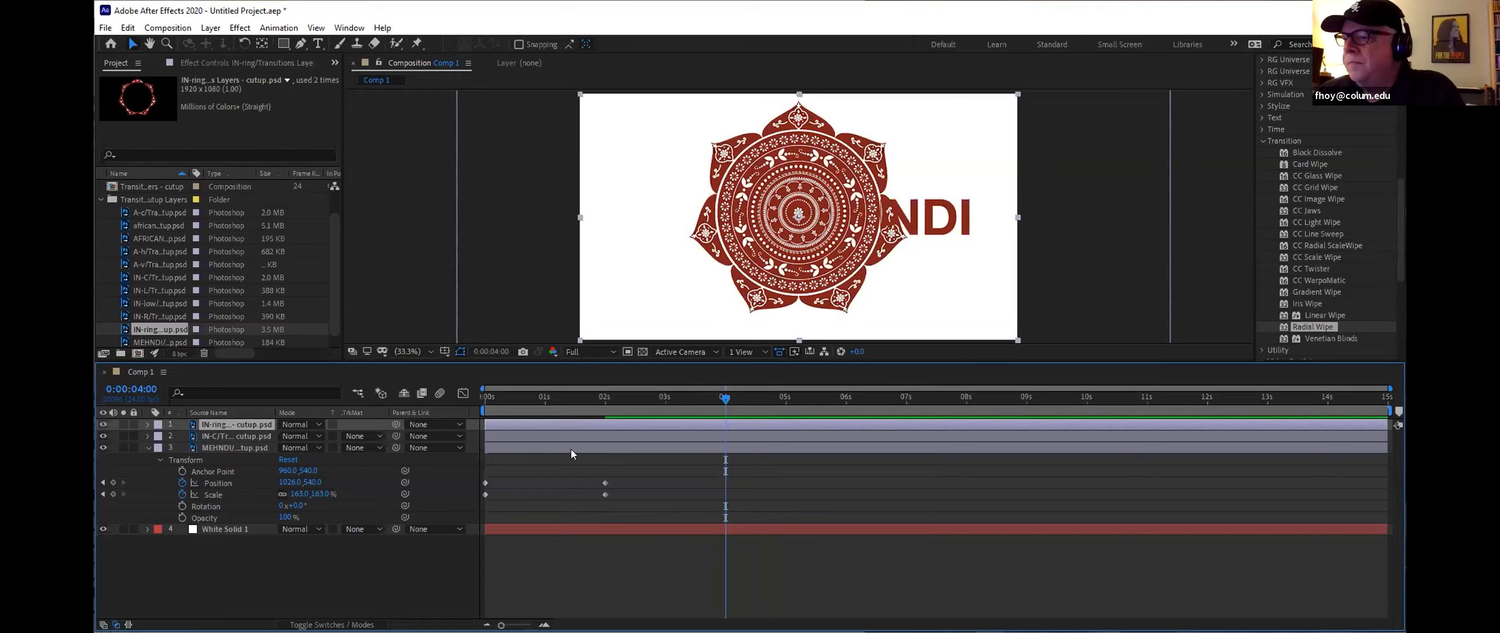
{"action": "left_click", "coordinate": [183, 517]}
{"action": "left_click_drag", "start_coordinate": [724, 396], "coordinate": [784, 399]}
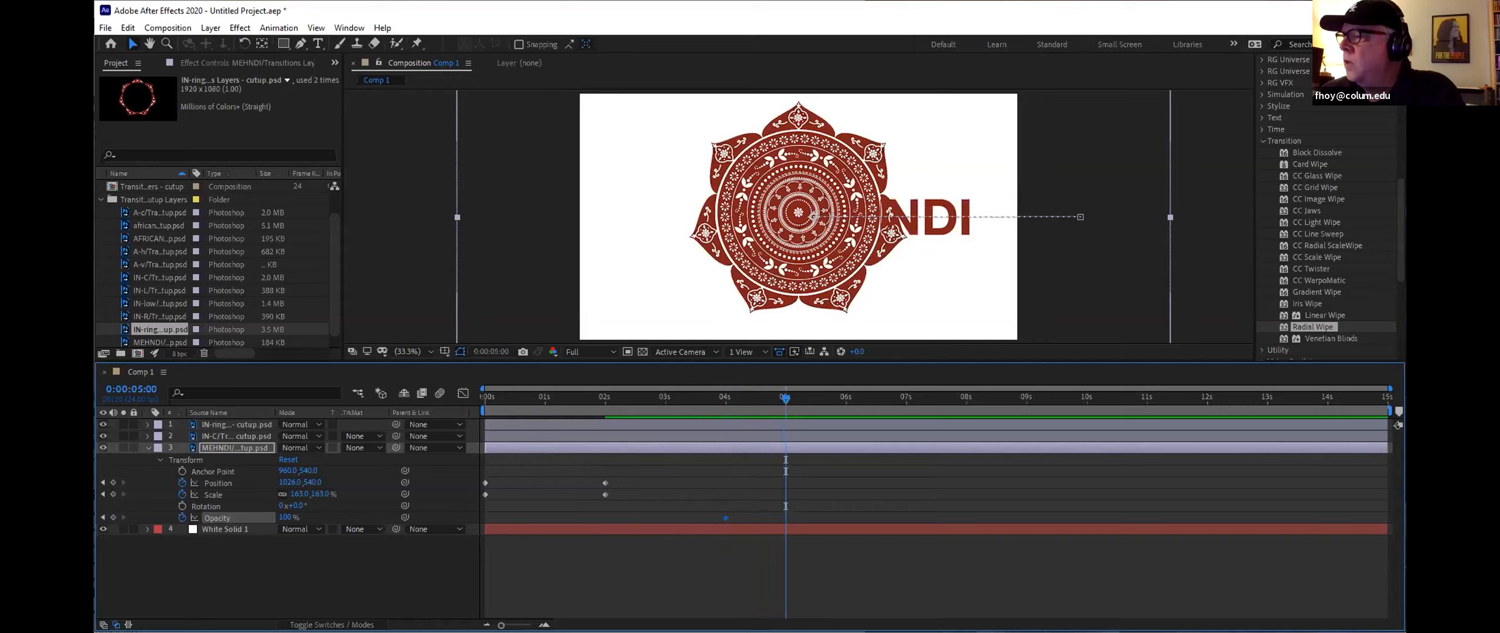
{"action": "left_click_drag", "start_coordinate": [285, 518], "coordinate": [227, 518]}
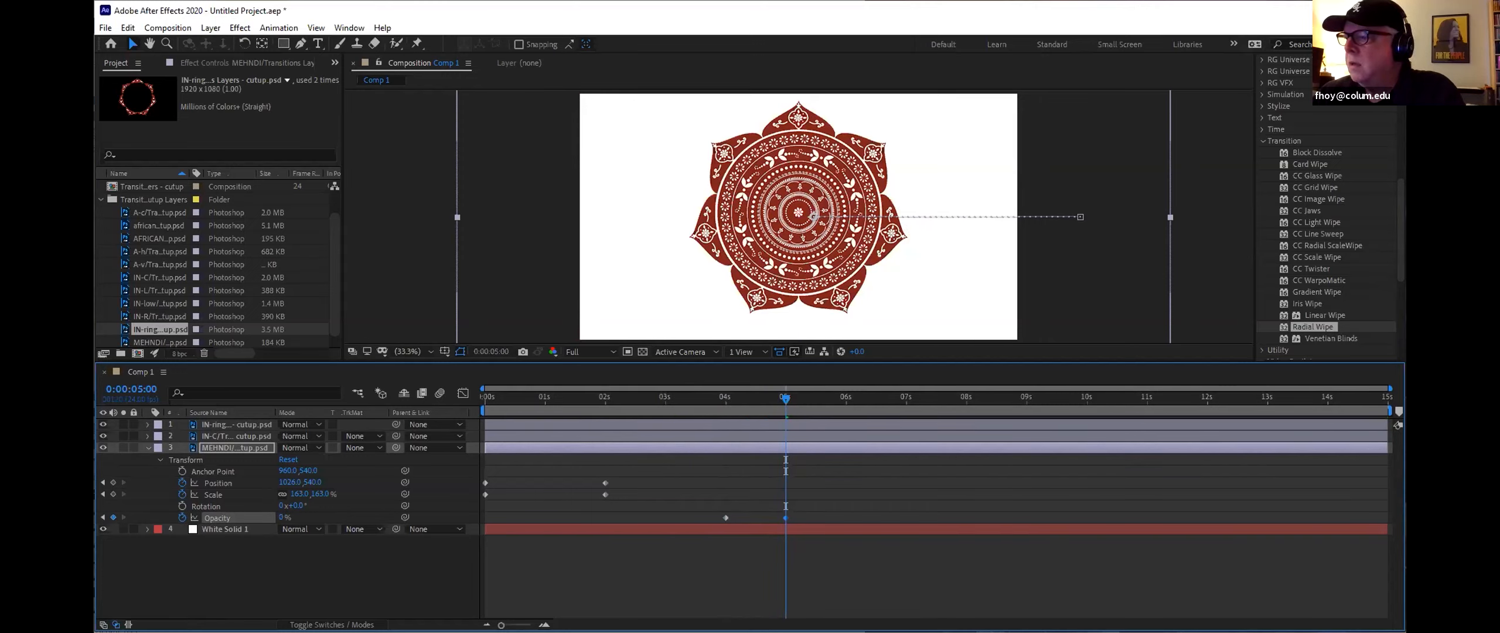
Step: Set a Rotation keyframe on the IN-C mandala layer at 5 seconds
{"action": "left_click", "coordinate": [148, 448]}
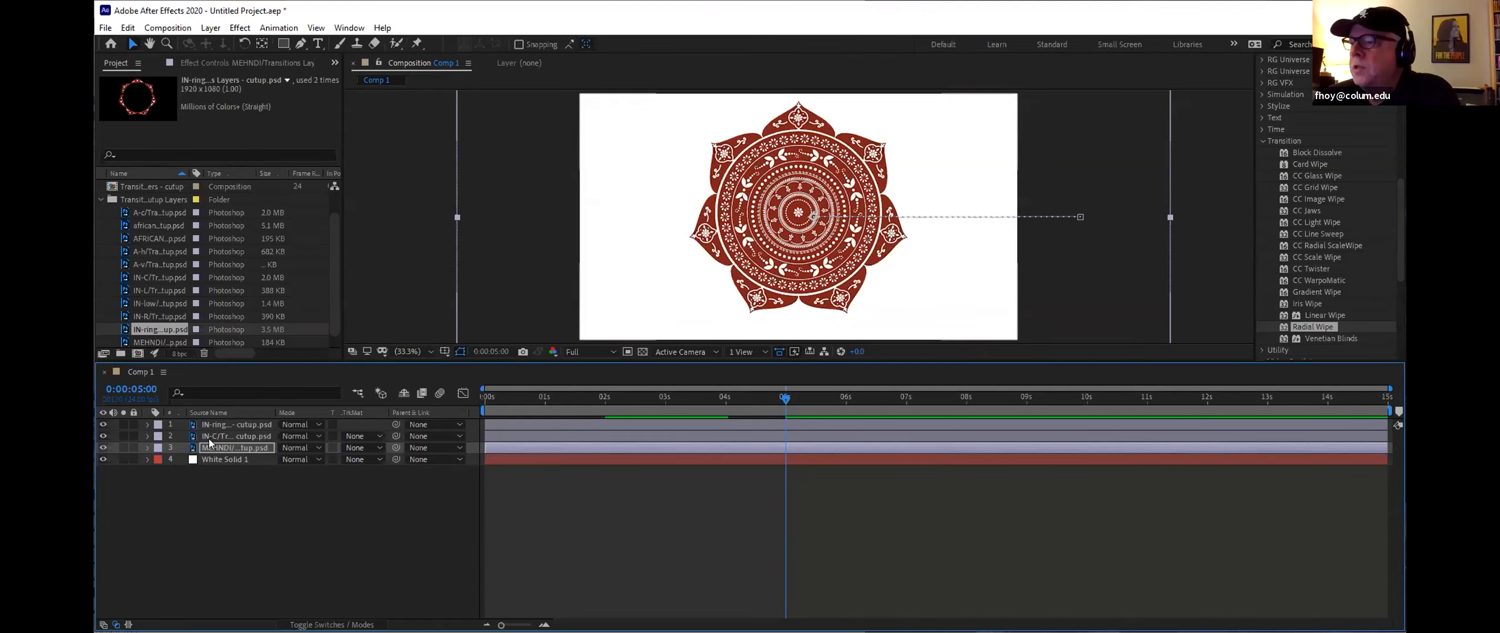
{"action": "left_click", "coordinate": [148, 436]}
{"action": "left_click", "coordinate": [158, 448]}
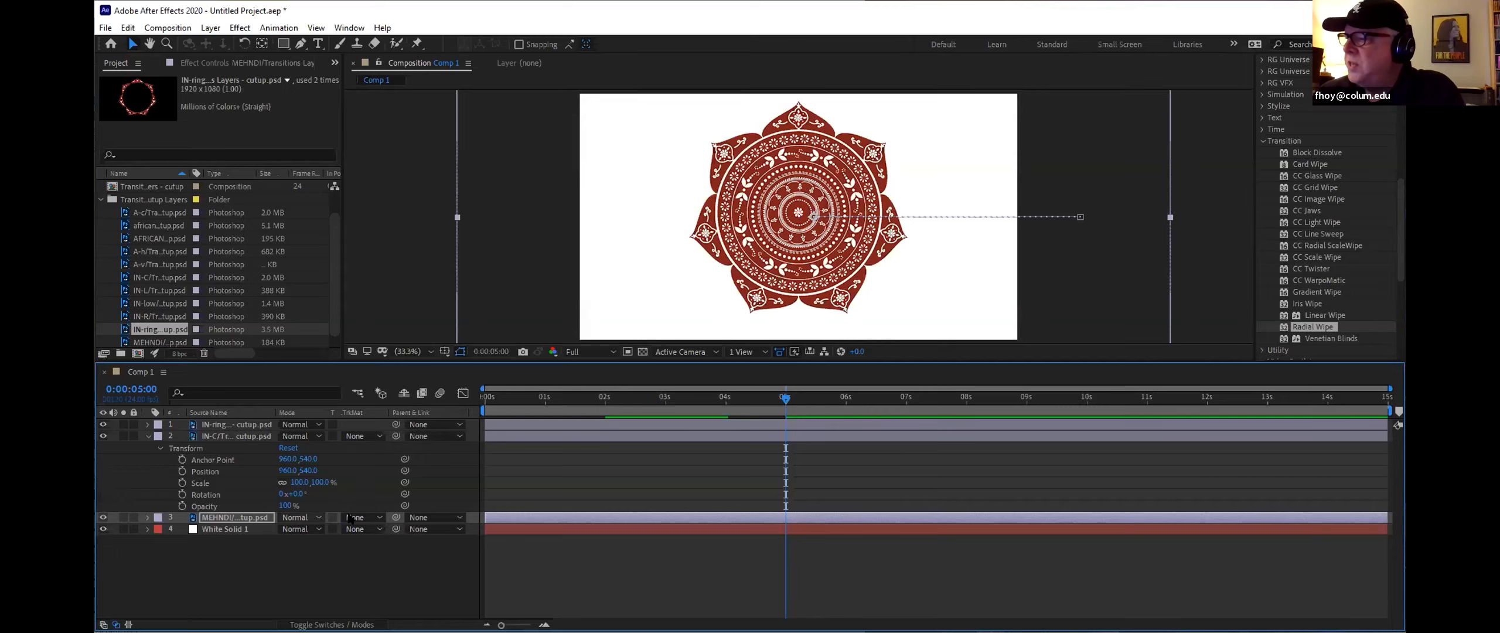
{"action": "left_click", "coordinate": [182, 494]}
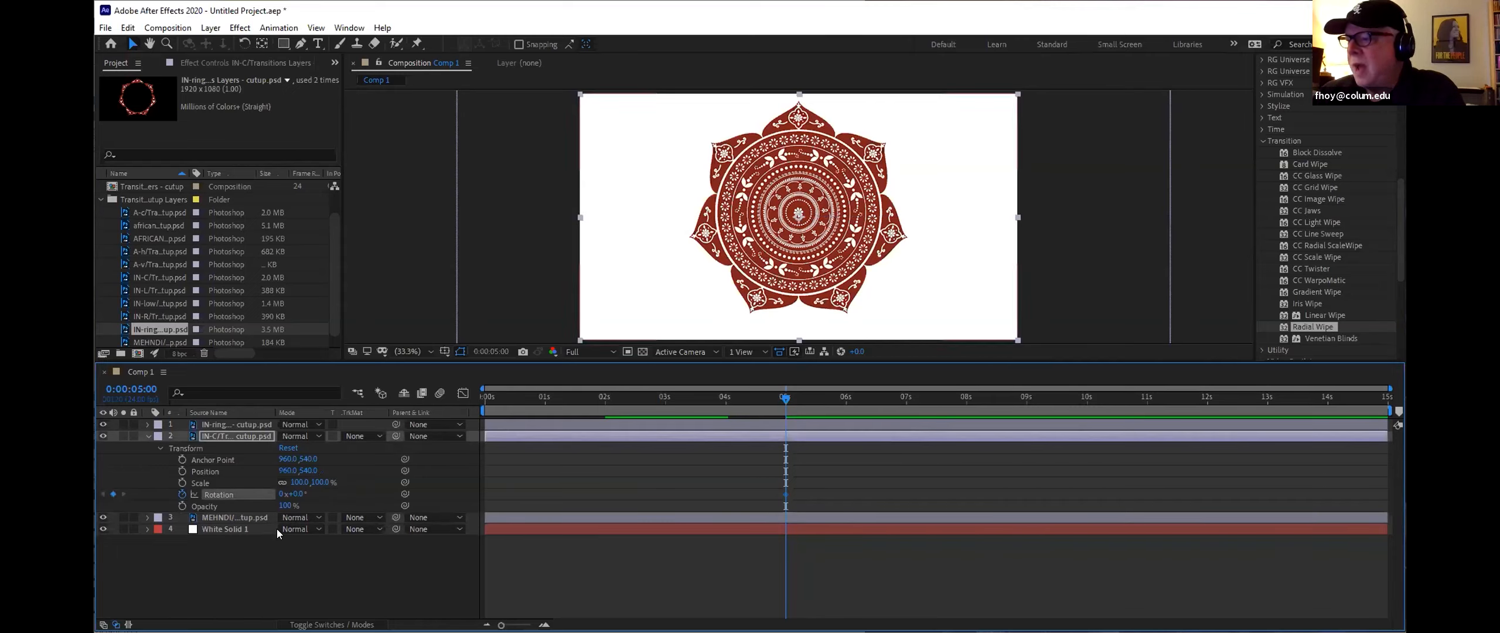
Step: At 0 seconds, set the IN-C layer's rotation to -1 revolution
{"action": "left_click_drag", "start_coordinate": [782, 400], "coordinate": [451, 413]}
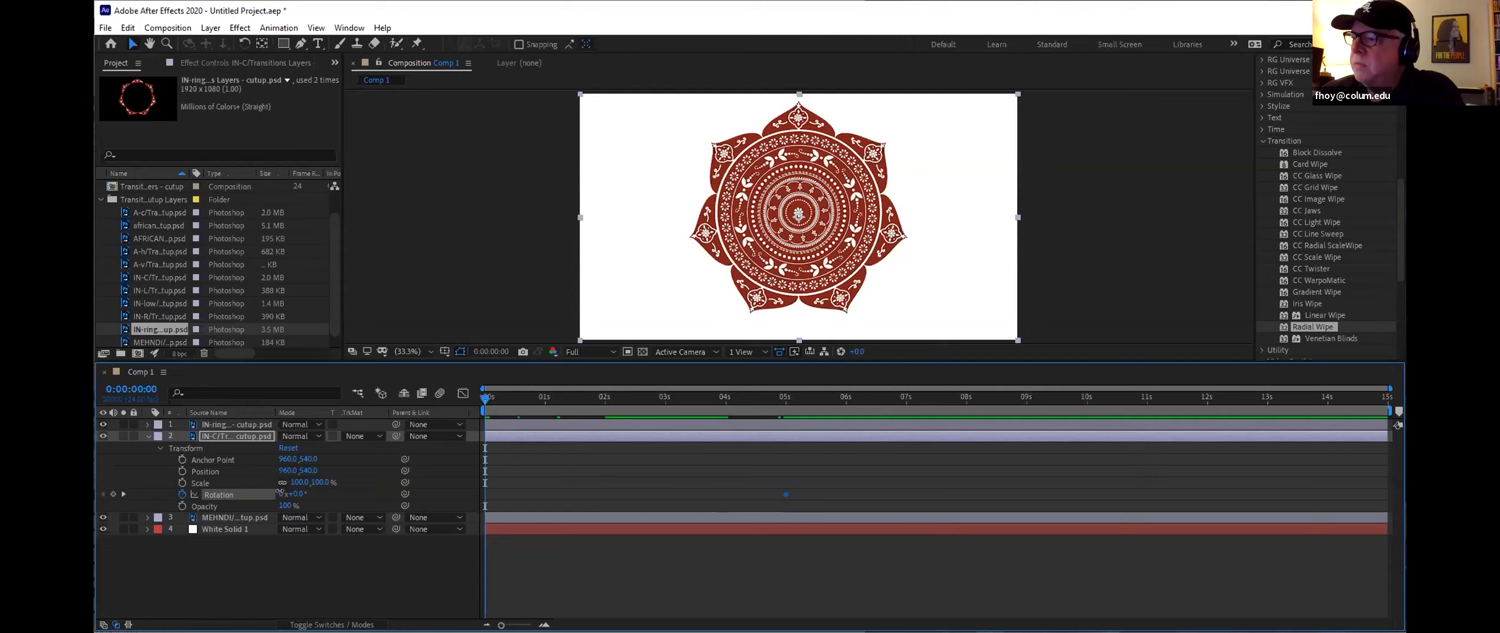
{"action": "left_click_drag", "start_coordinate": [279, 491], "coordinate": [277, 491]}
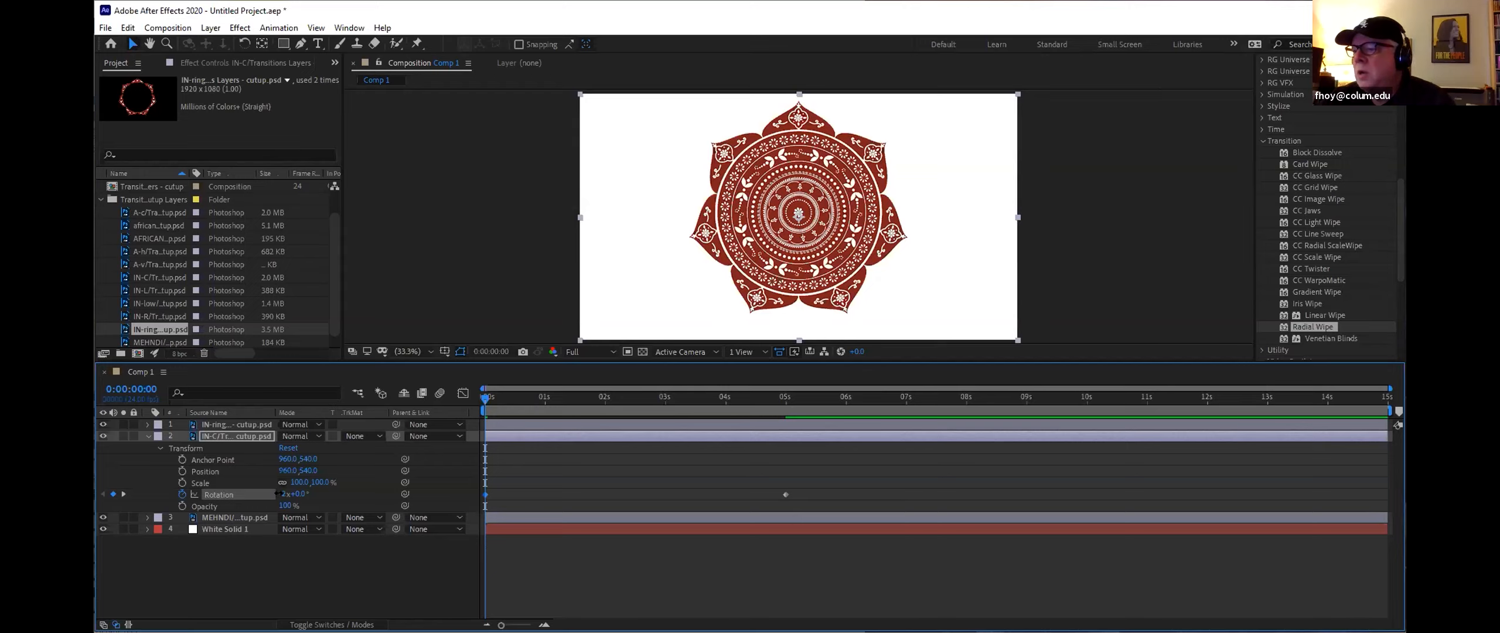
{"action": "left_click_drag", "start_coordinate": [278, 493], "coordinate": [285, 494]}
{"action": "key", "text": "ctrl+z"}
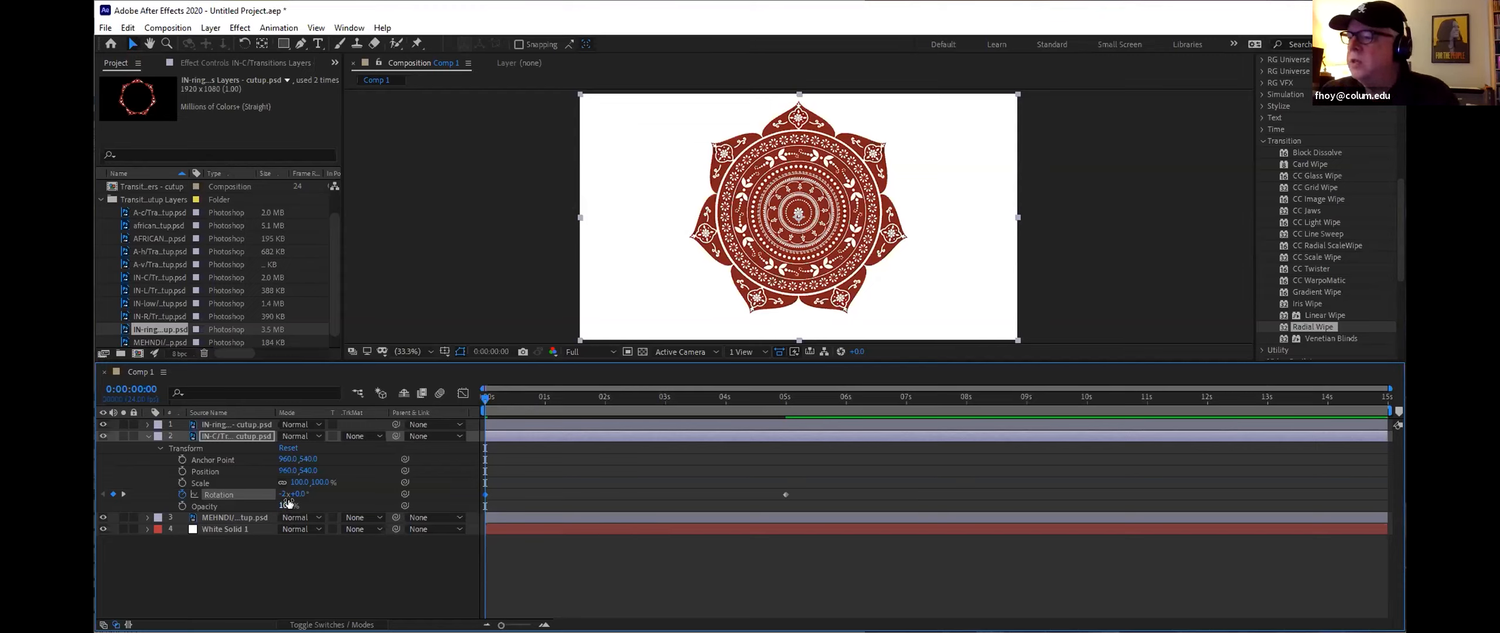
{"action": "left_click", "coordinate": [282, 494]}
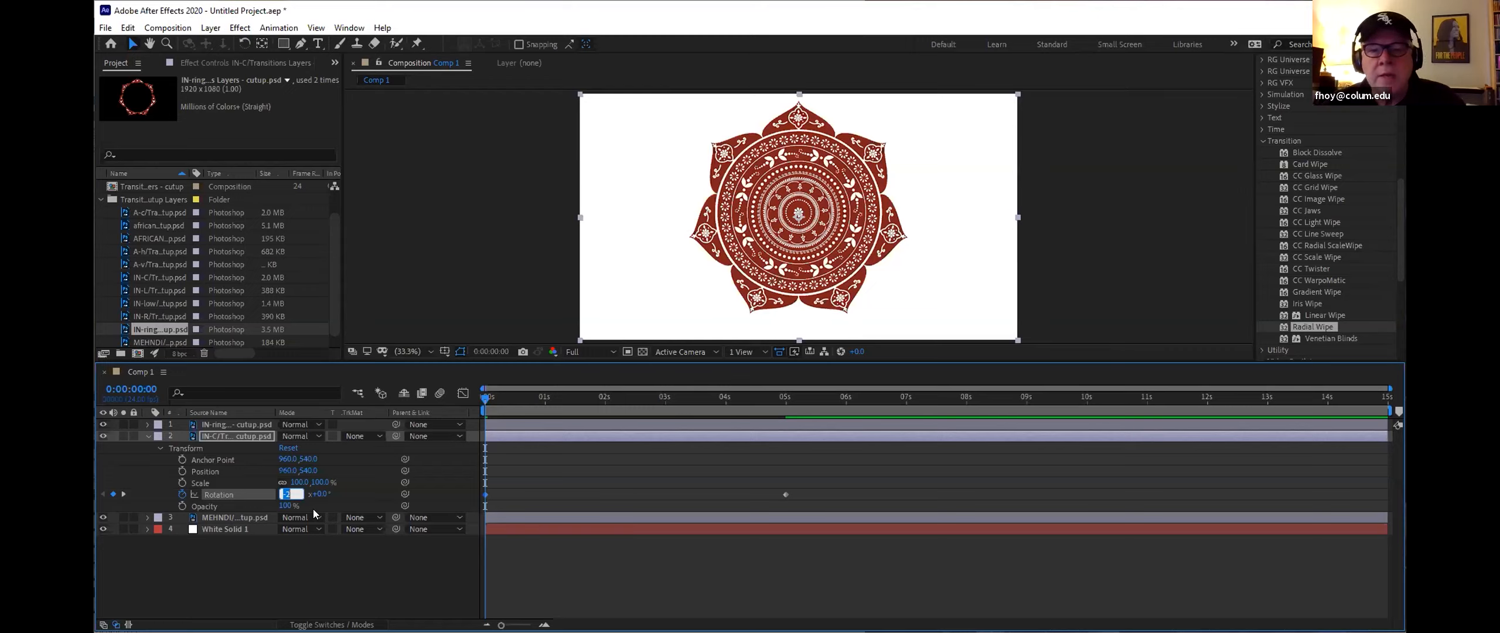
{"action": "type", "text": "-"}
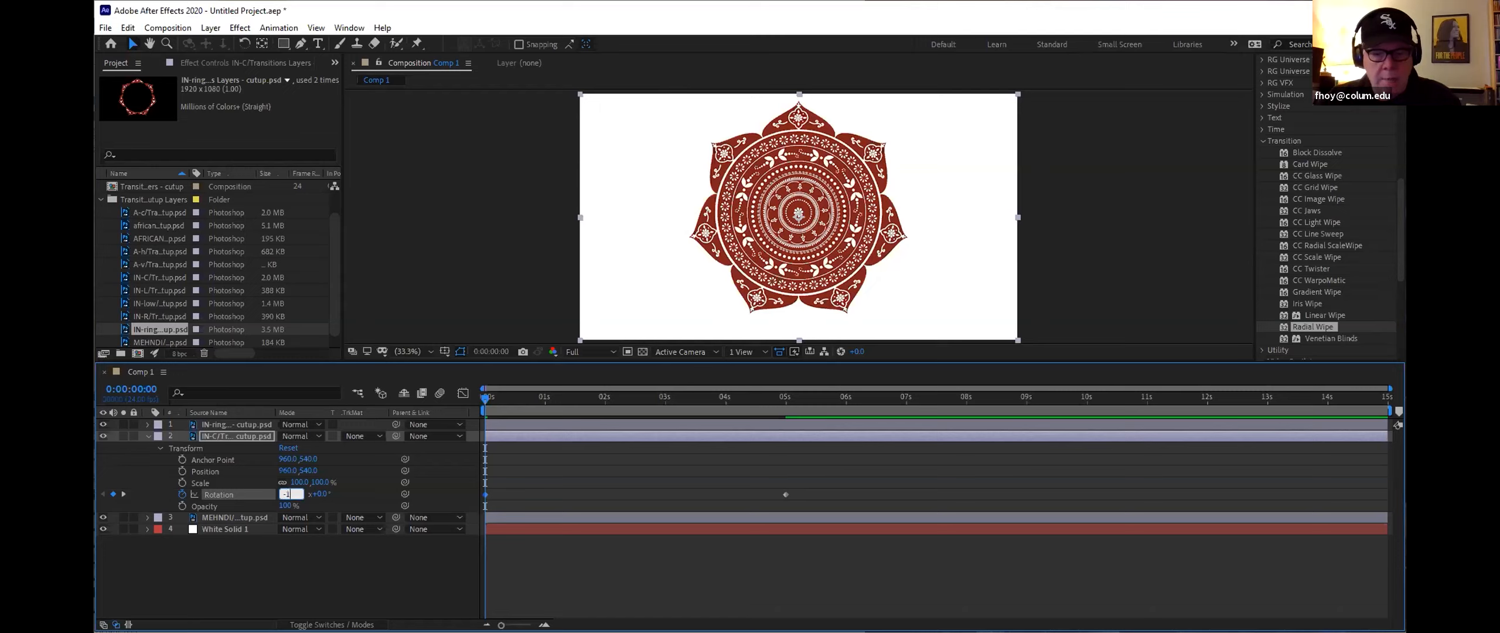
{"action": "type", "text": "1"}
{"action": "key", "text": "Return"}
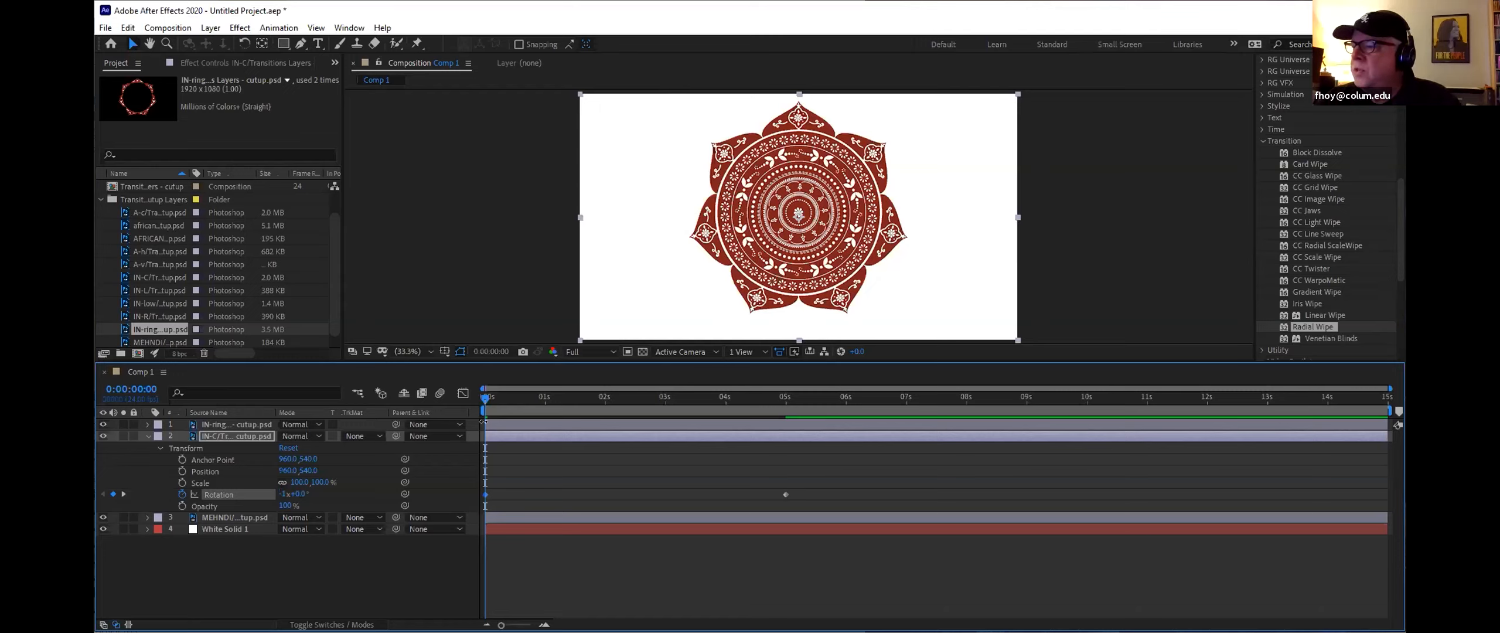
Step: Adjust the IN-C mandala layer's vertical anchor point value at about 1 second 14 frames
{"action": "left_click_drag", "start_coordinate": [485, 404], "coordinate": [578, 430]}
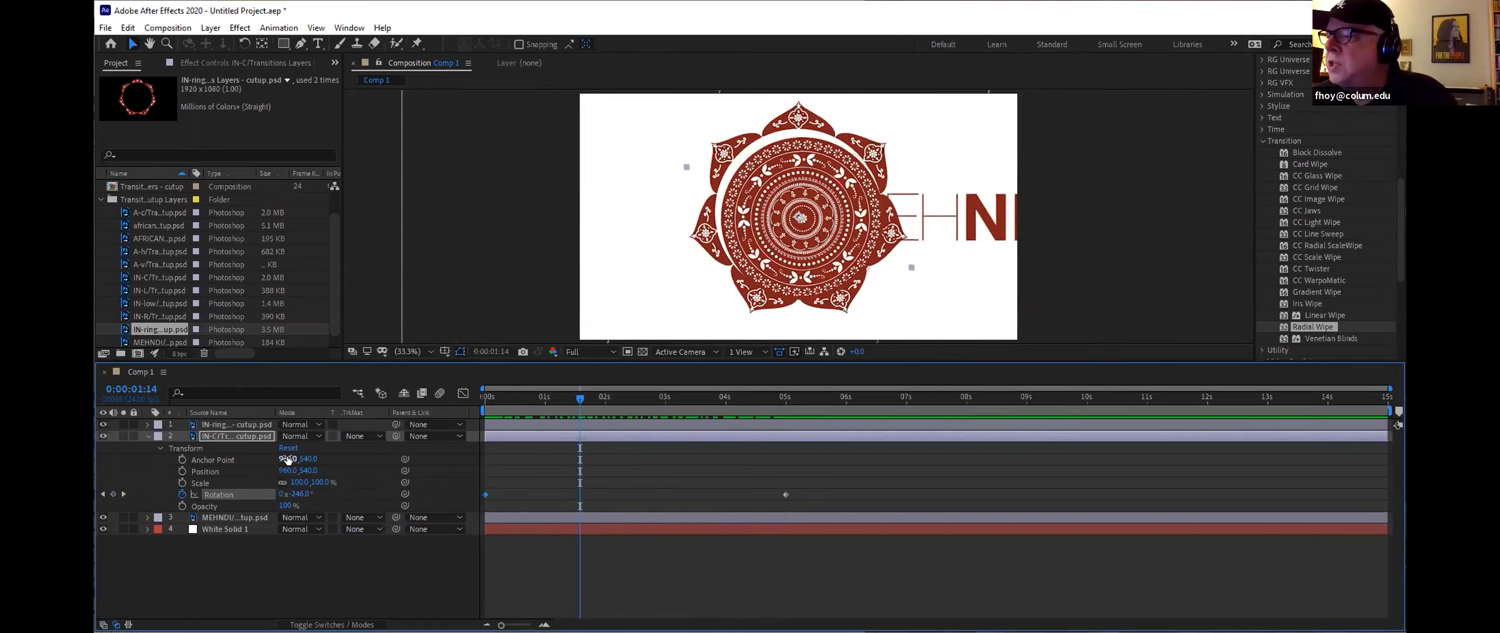
{"action": "left_click_drag", "start_coordinate": [287, 458], "coordinate": [299, 458]}
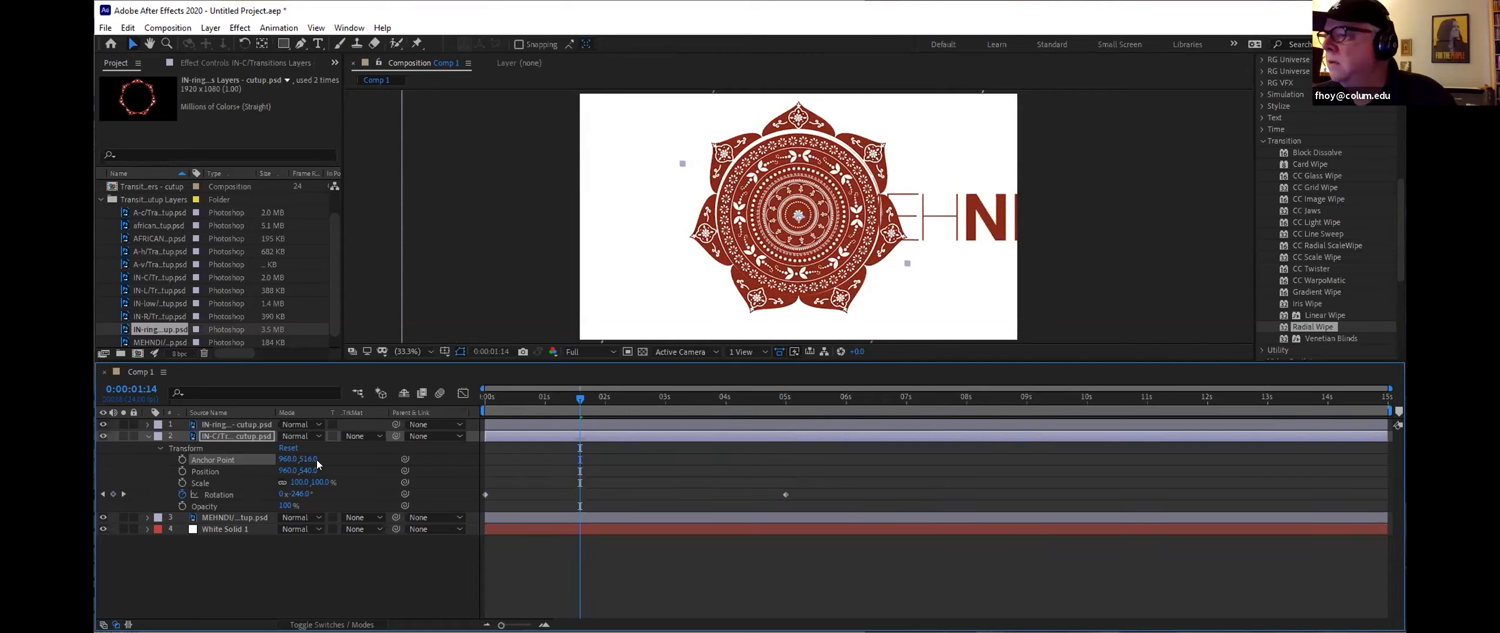
{"action": "left_click_drag", "start_coordinate": [303, 458], "coordinate": [301, 456]}
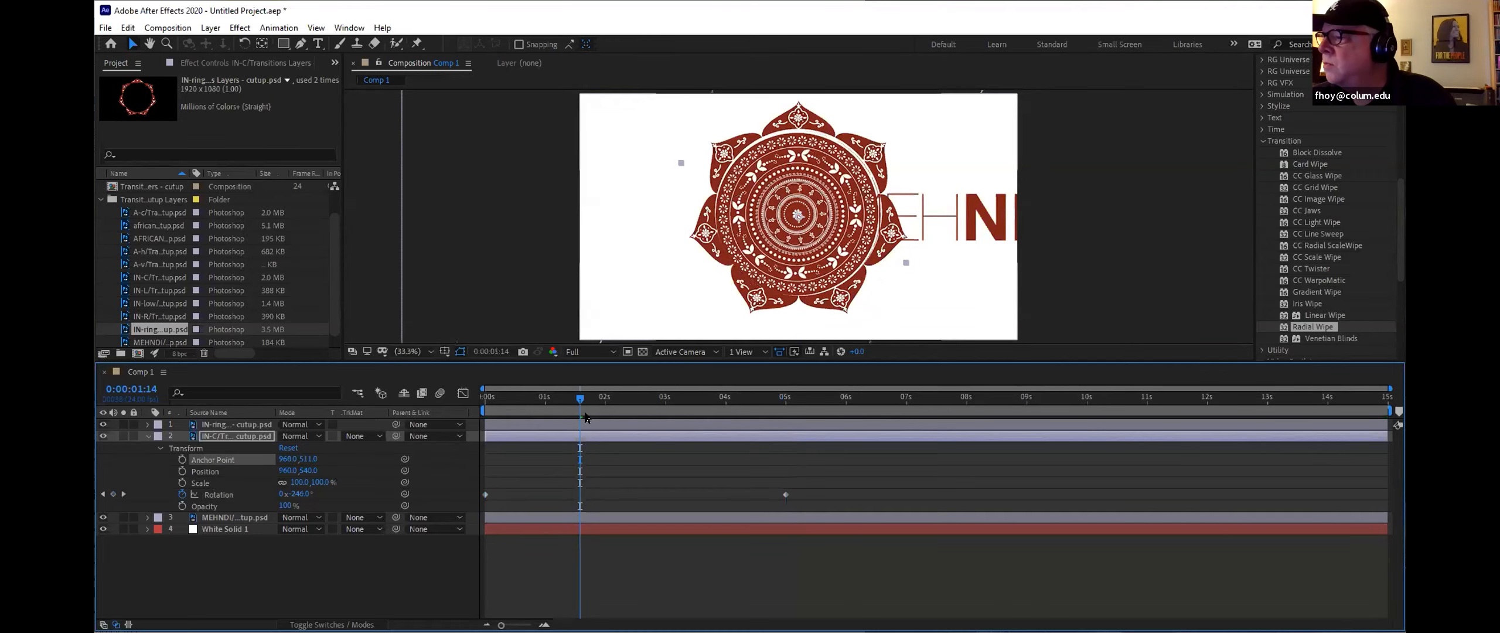
Step: At 0 seconds, set the IN-C mandala layer's vertical anchor point value to about 522
{"action": "left_click_drag", "start_coordinate": [580, 400], "coordinate": [407, 391]}
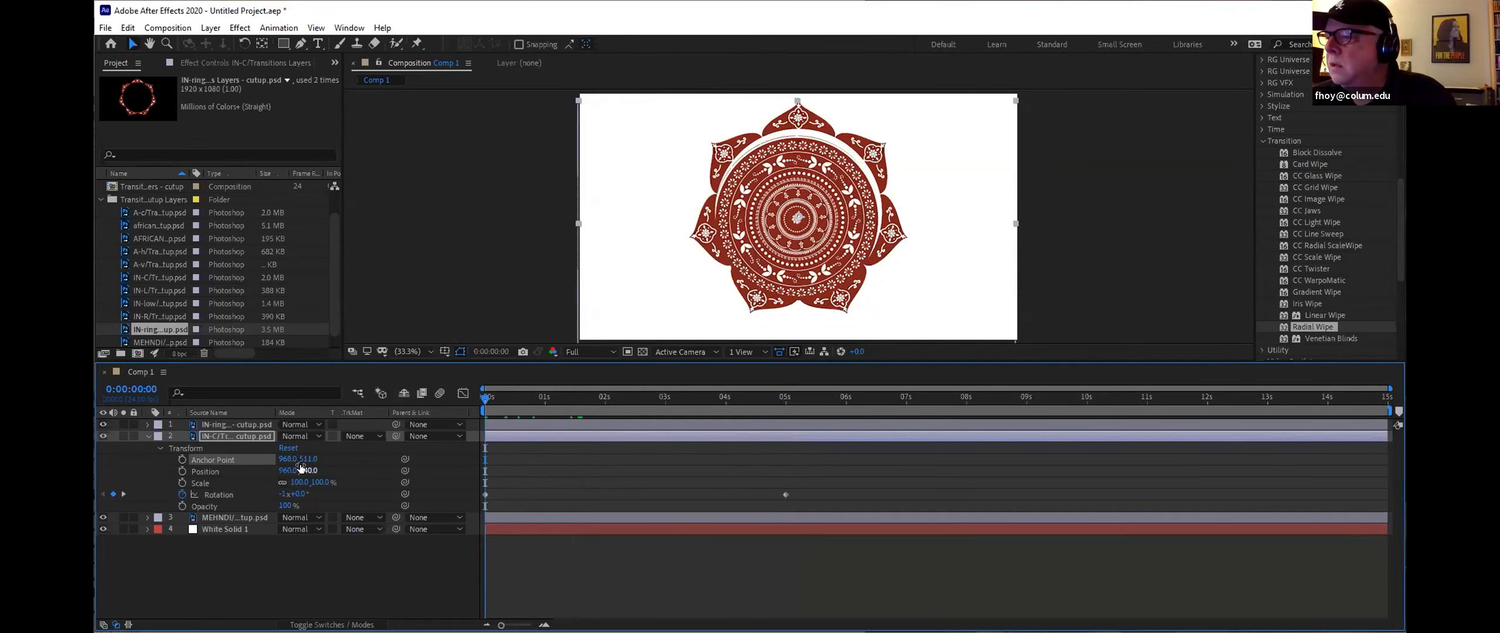
{"action": "left_click_drag", "start_coordinate": [303, 459], "coordinate": [311, 457]}
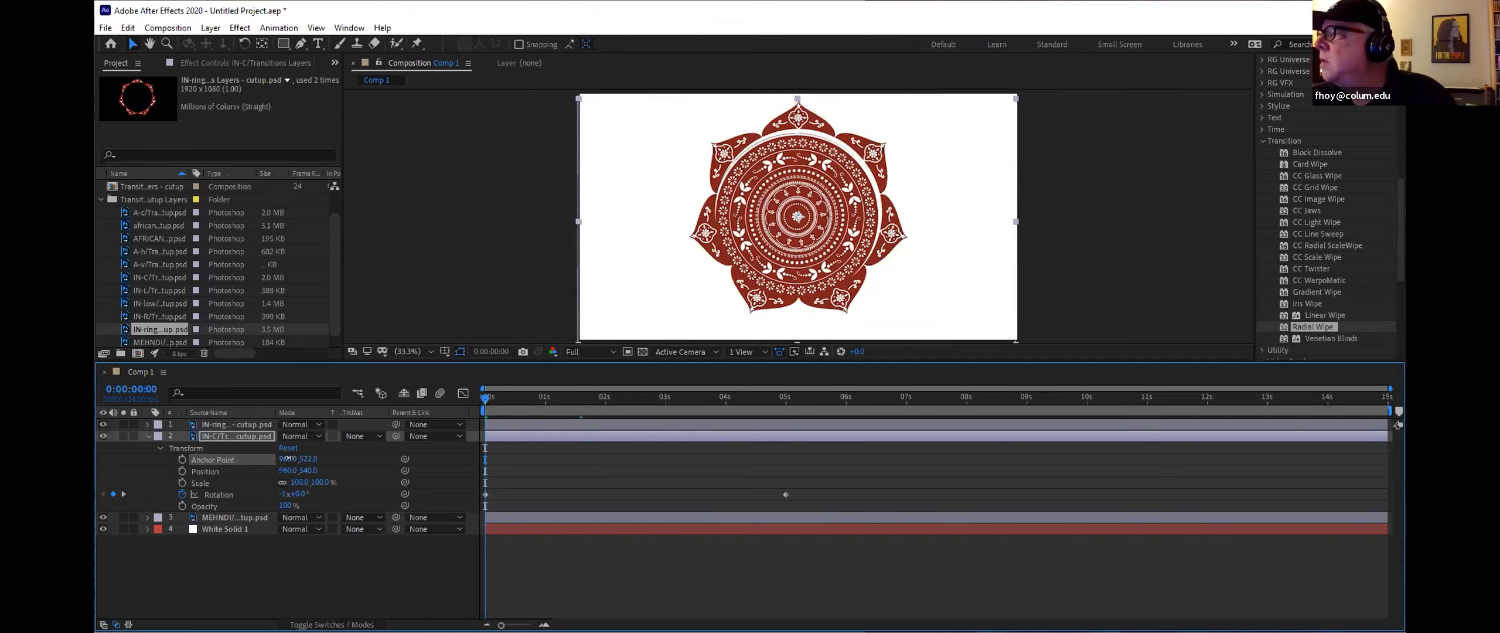
{"action": "left_click_drag", "start_coordinate": [292, 458], "coordinate": [283, 457]}
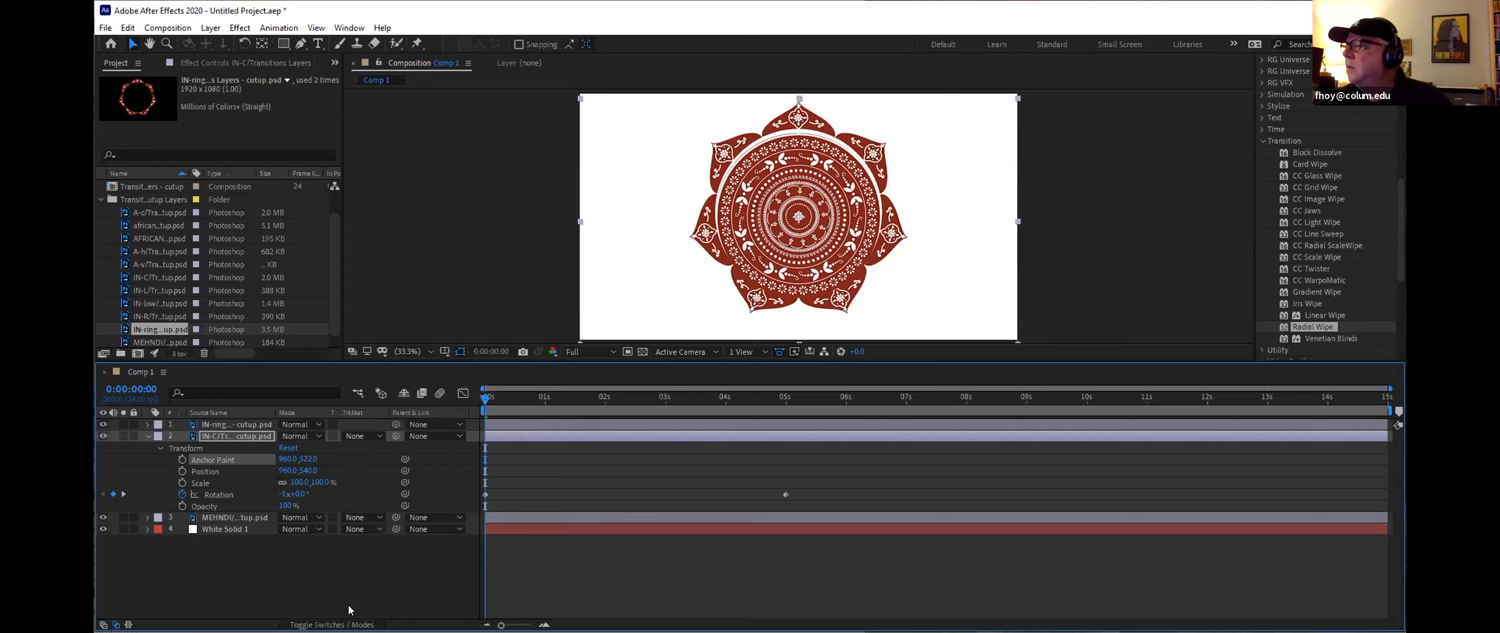
Step: Move the IN-C layer's starting Rotation keyframe from 0 to 2 seconds
{"action": "left_click_drag", "start_coordinate": [488, 400], "coordinate": [572, 413]}
{"action": "left_click_drag", "start_coordinate": [658, 417], "coordinate": [605, 411]}
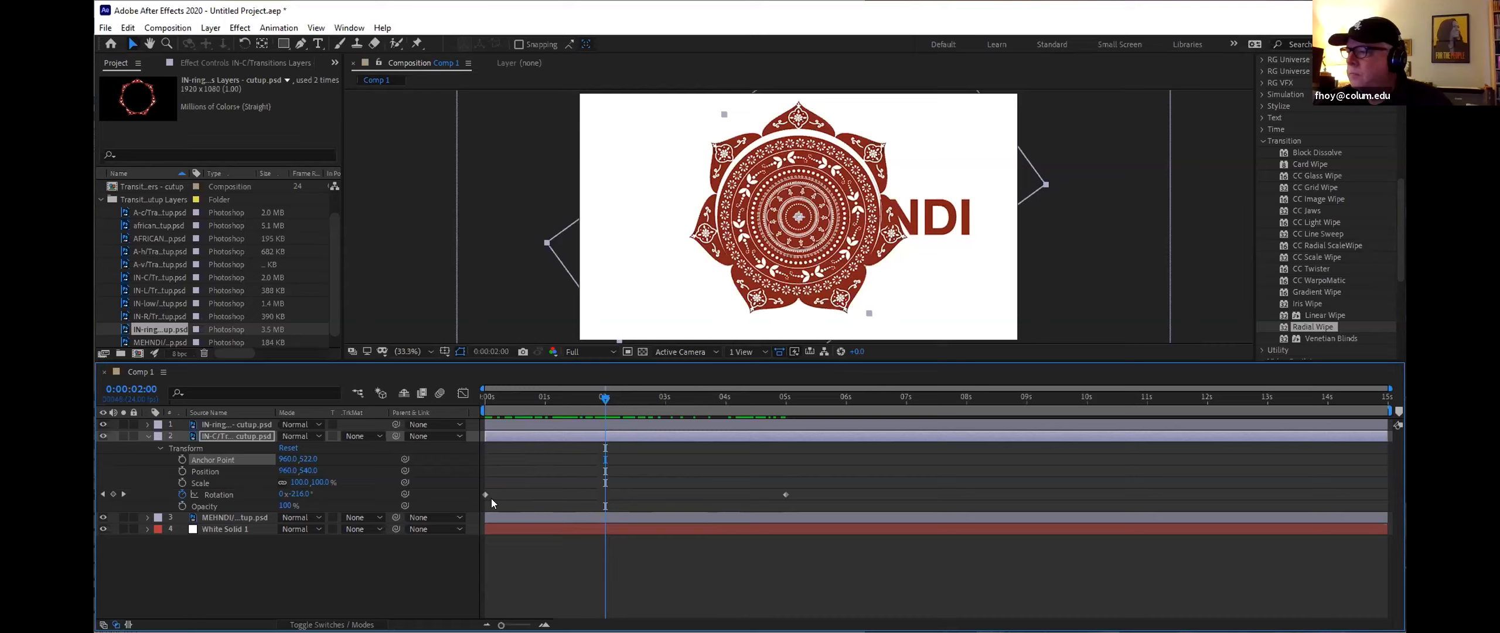
{"action": "left_click_drag", "start_coordinate": [485, 494], "coordinate": [606, 496]}
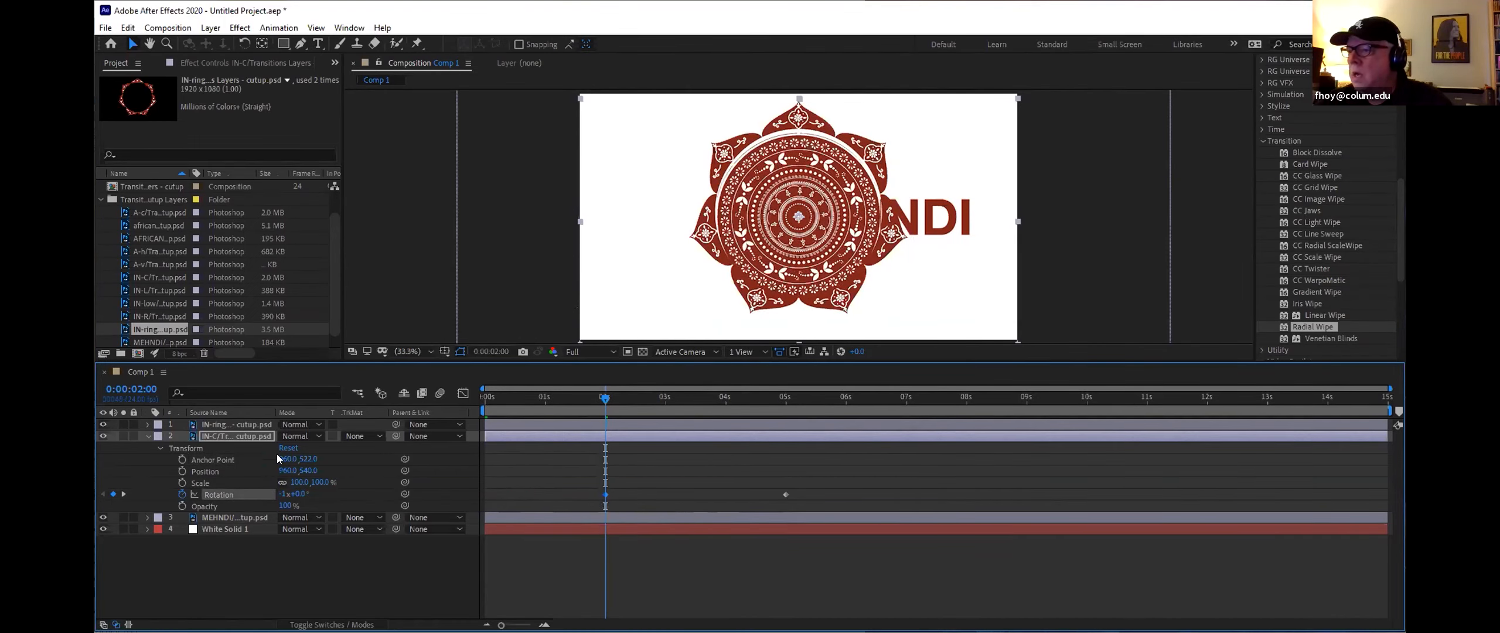
Step: Expand the IN-ring layer's Transform properties and set its vertical anchor point value to about 522
{"action": "left_click", "coordinate": [147, 424]}
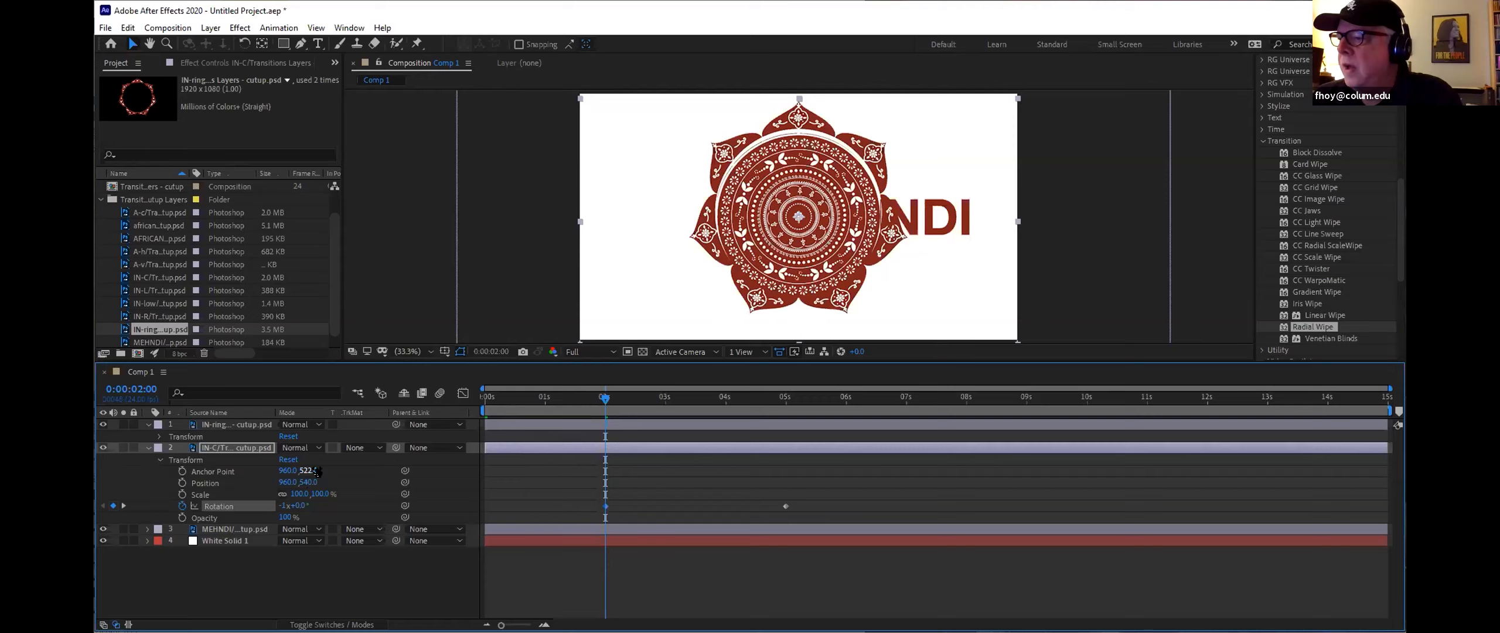
{"action": "left_click", "coordinate": [156, 437]}
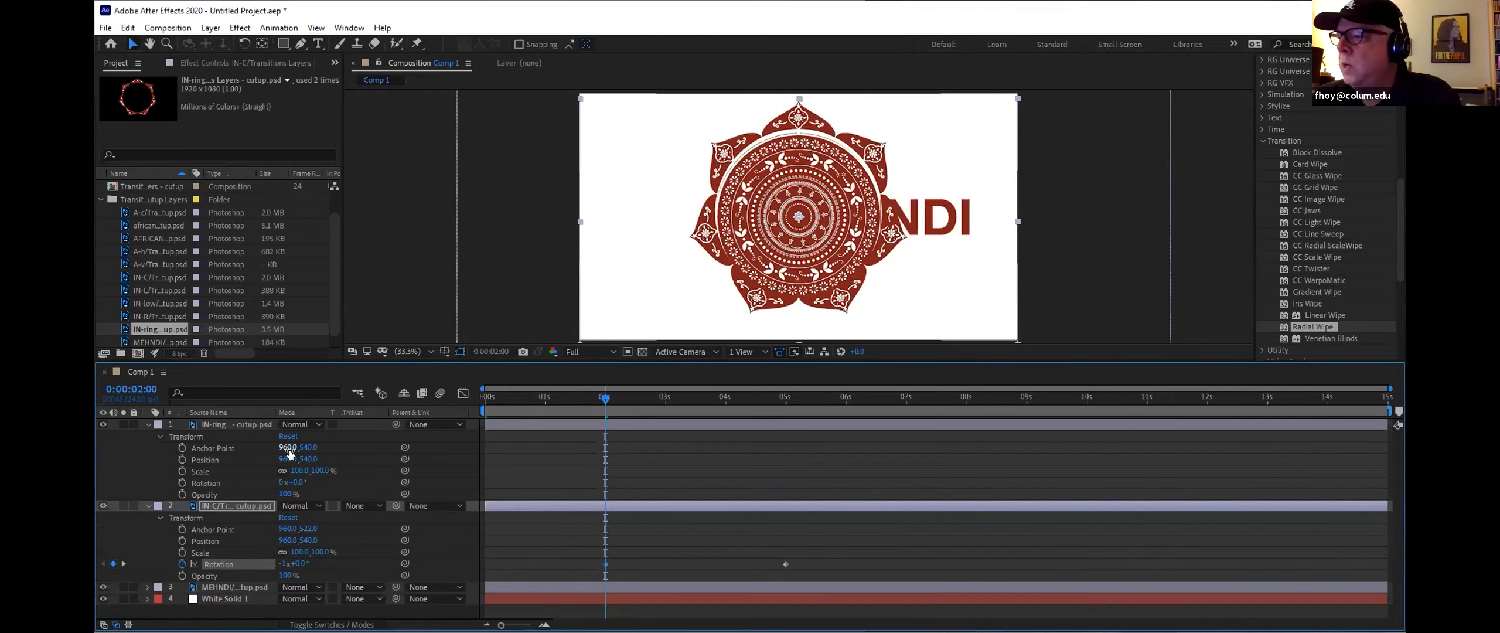
{"action": "left_click_drag", "start_coordinate": [310, 448], "coordinate": [299, 447]}
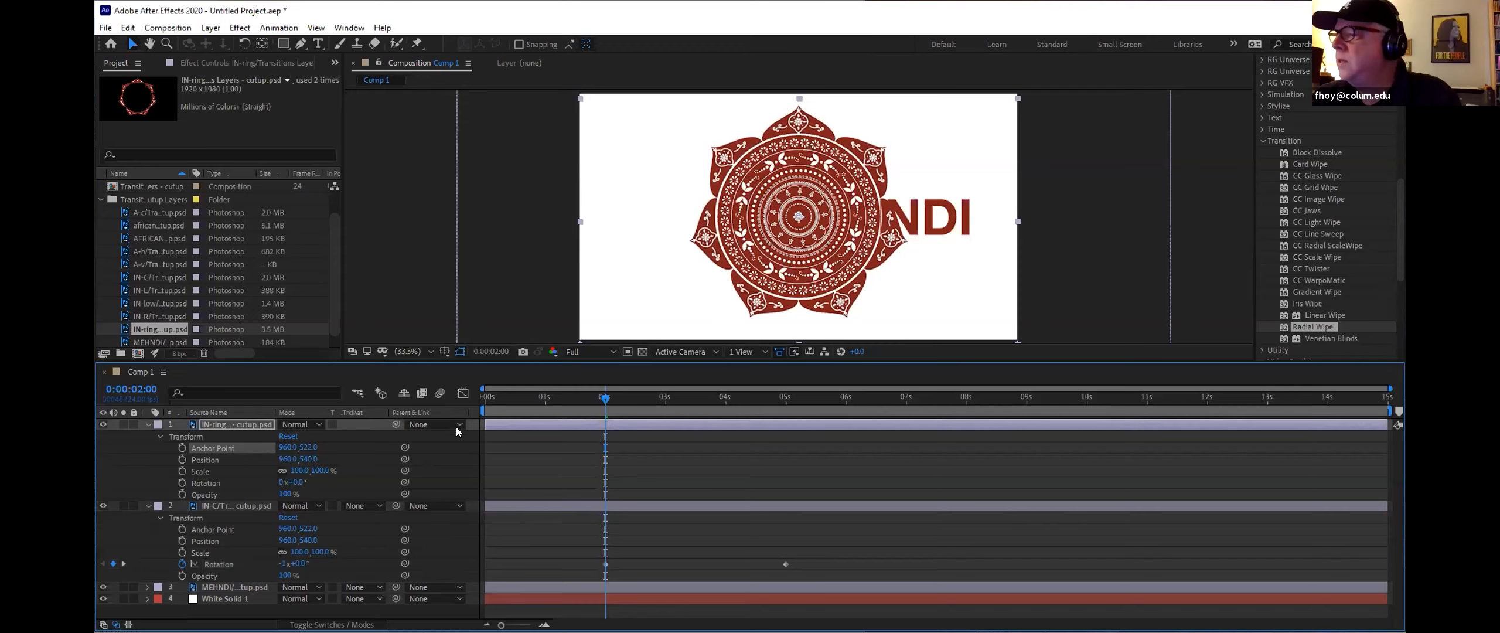
Step: At 2 seconds, set a Rotation keyframe of 1 revolution on the IN-ring layer
{"action": "left_click", "coordinate": [280, 481]}
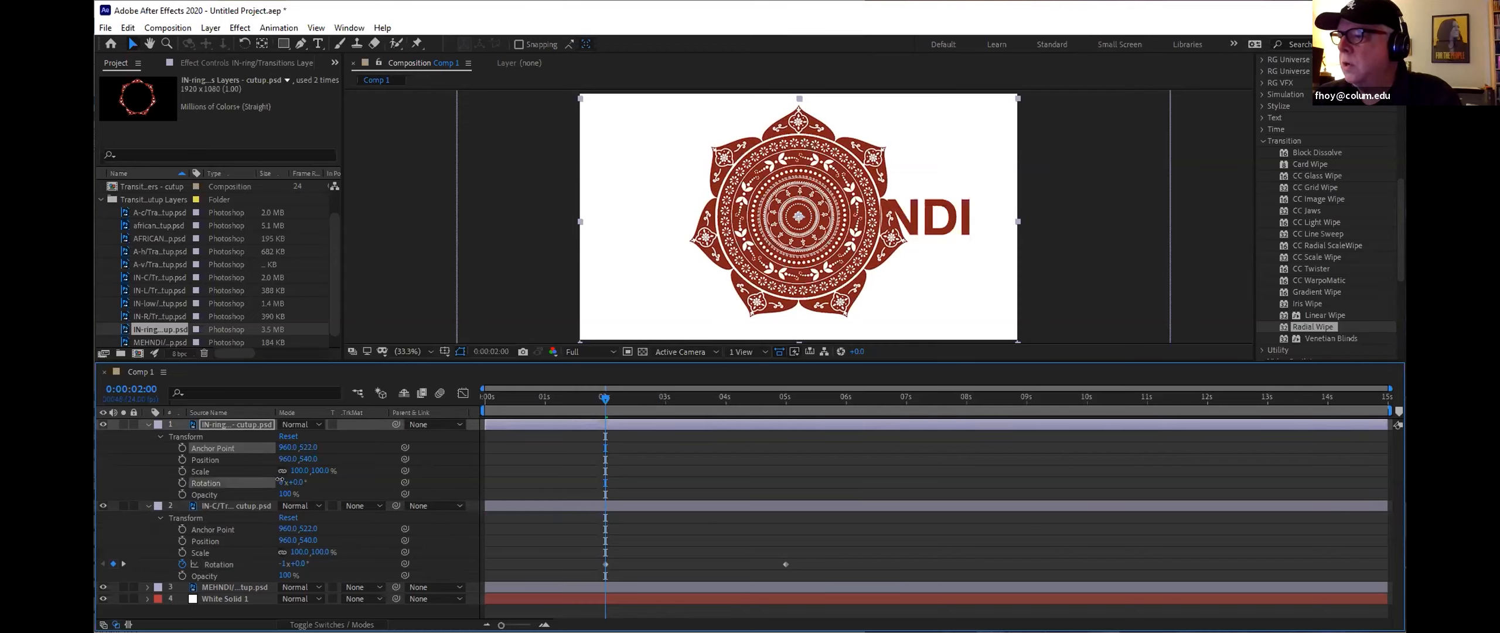
{"action": "left_click_drag", "start_coordinate": [279, 481], "coordinate": [273, 479]}
{"action": "left_click", "coordinate": [284, 482]}
{"action": "type", "text": "0"}
{"action": "key", "text": "Return"}
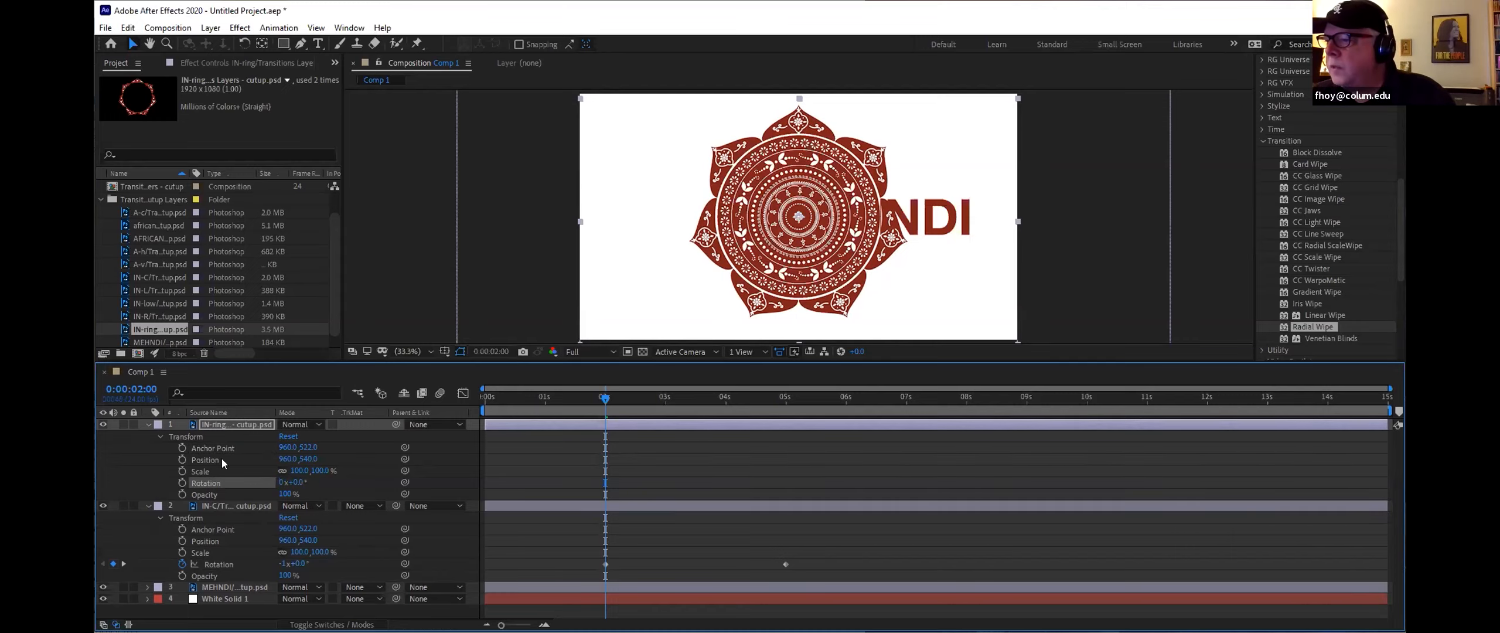
{"action": "left_click", "coordinate": [182, 482]}
{"action": "left_click", "coordinate": [284, 482]}
{"action": "type", "text": "1"}
{"action": "key", "text": "Return"}
Step: At 5 seconds, set the IN-ring layer's rotation to 0
{"action": "left_click_drag", "start_coordinate": [604, 397], "coordinate": [785, 408]}
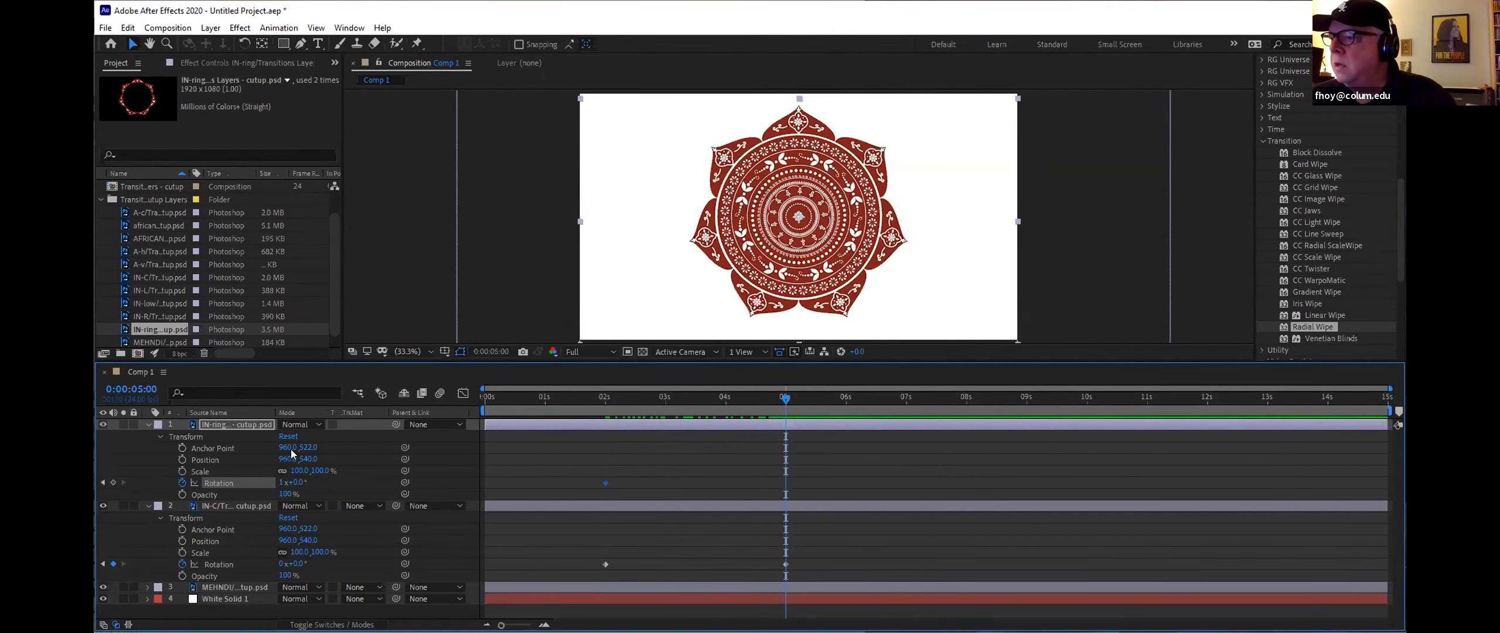
{"action": "left_click", "coordinate": [282, 482]}
{"action": "type", "text": "0"}
{"action": "key", "text": "Return"}
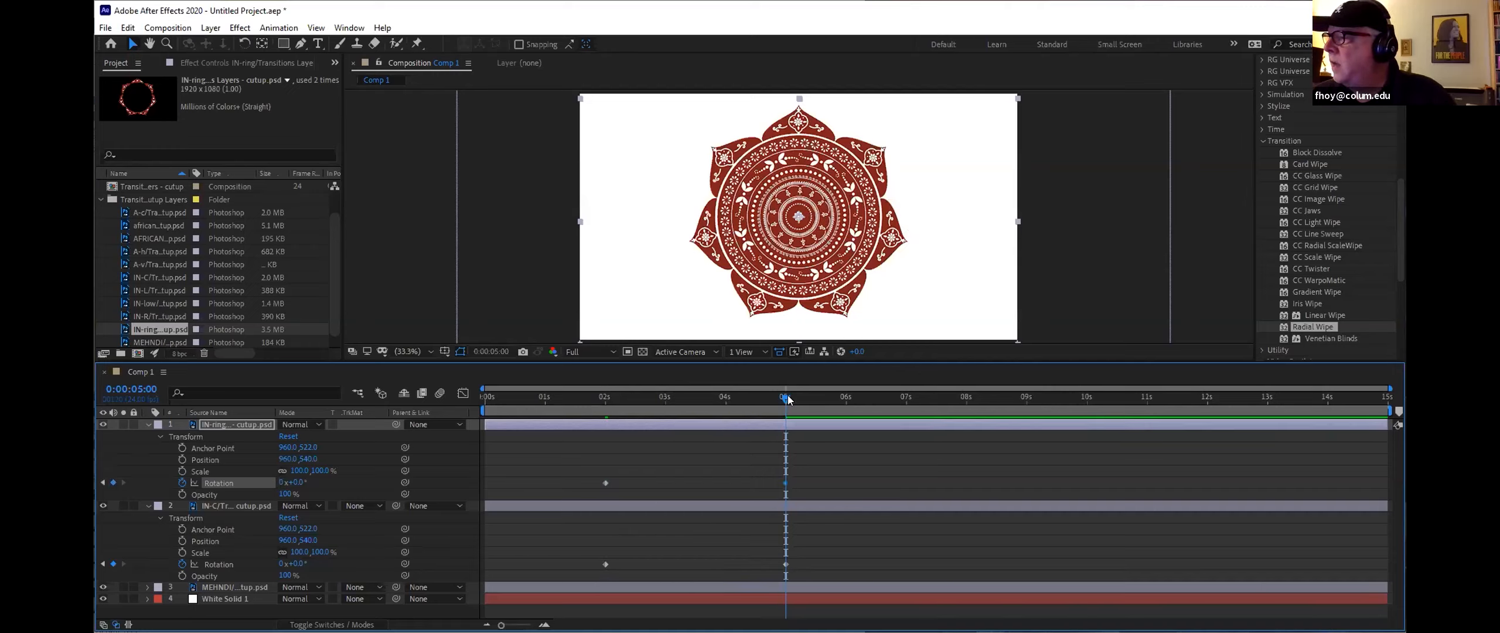
Step: At 0 seconds, add a new Null Object layer to the composition
{"action": "left_click_drag", "start_coordinate": [784, 396], "coordinate": [456, 399]}
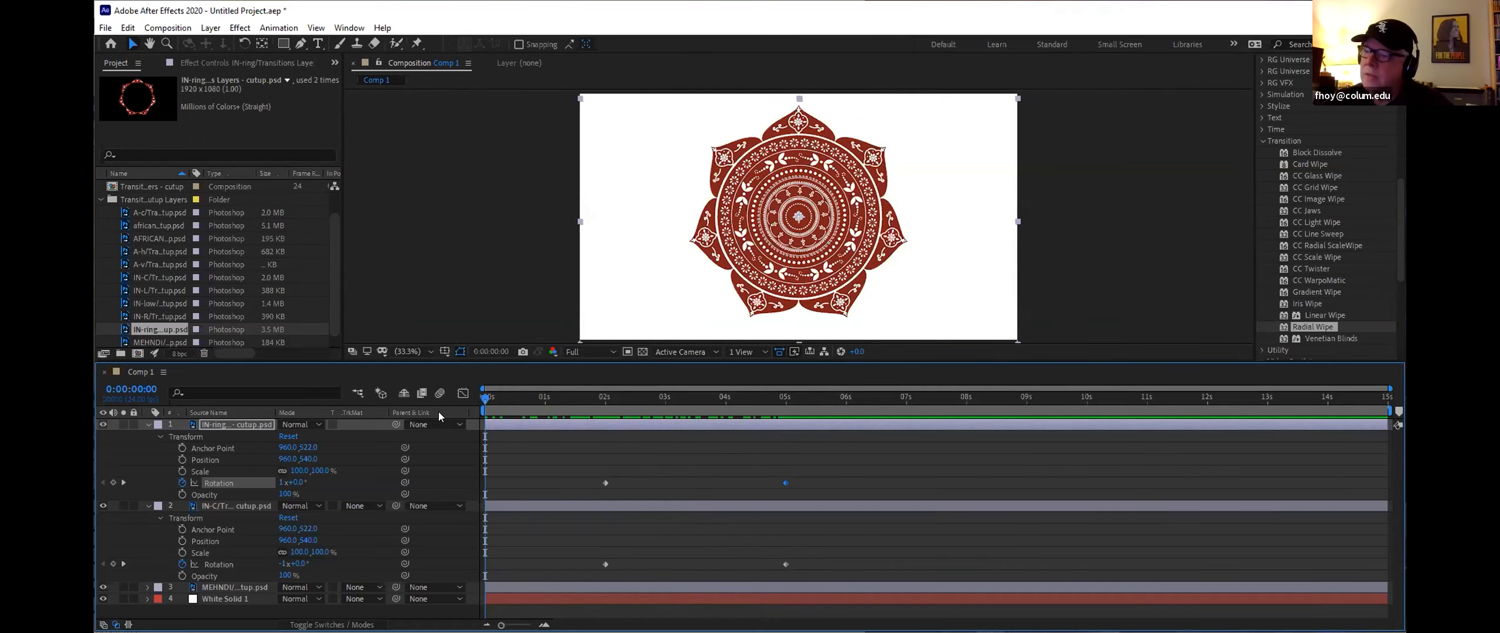
{"action": "right_click", "coordinate": [229, 613]}
{"action": "mouse_move", "coordinate": [363, 462]}
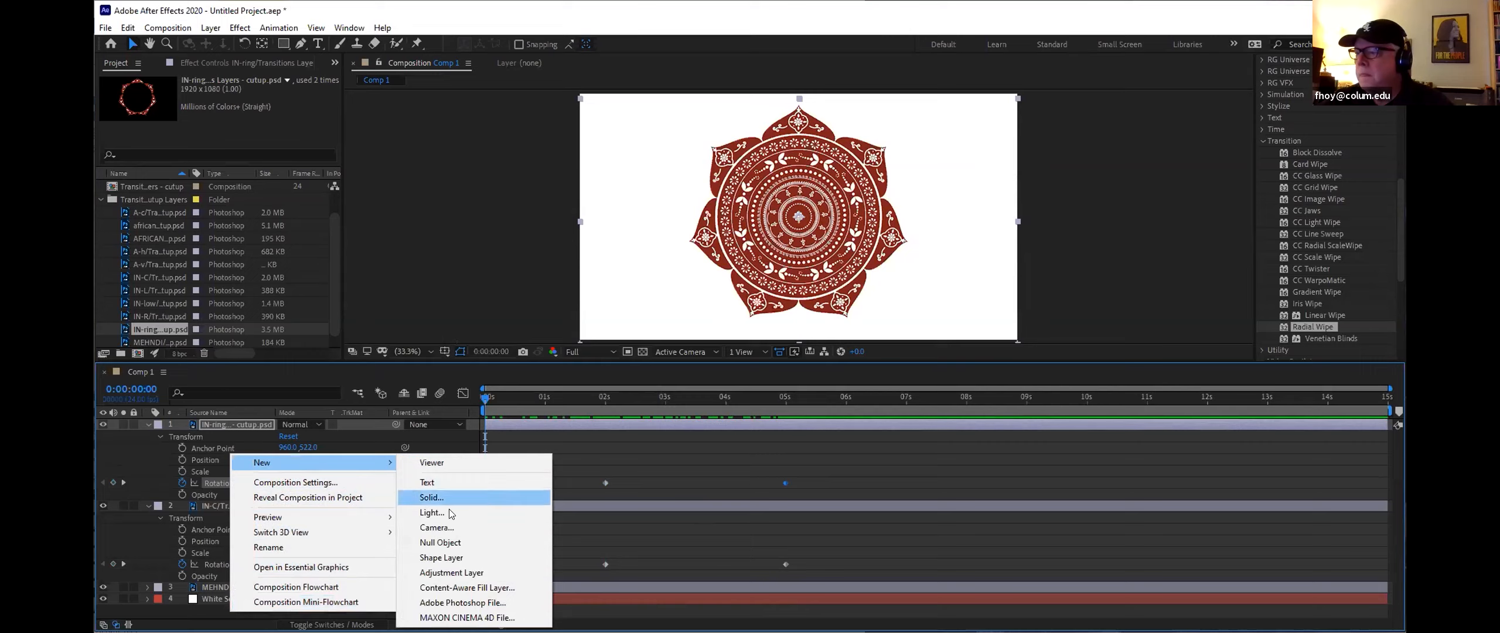
{"action": "left_click", "coordinate": [450, 542]}
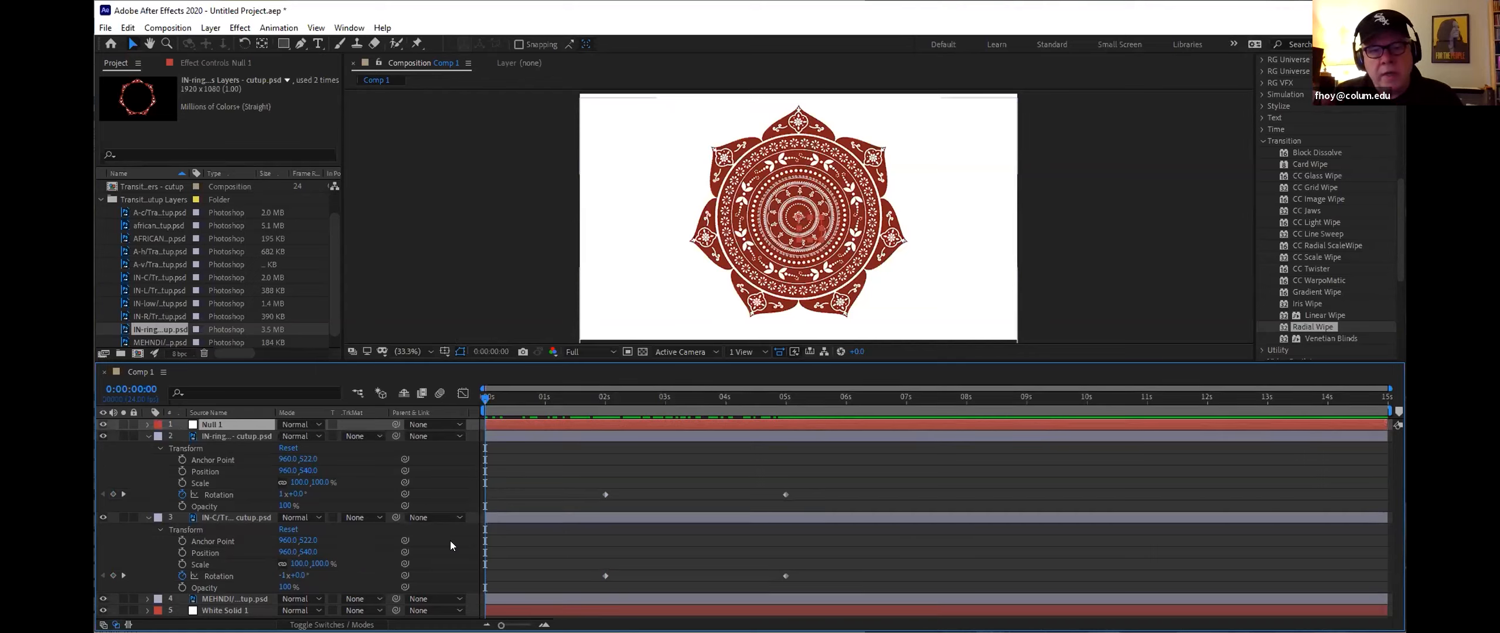
Step: Parent both the IN-ring and IN-C mandala layers to Null 1
{"action": "left_click", "coordinate": [422, 437]}
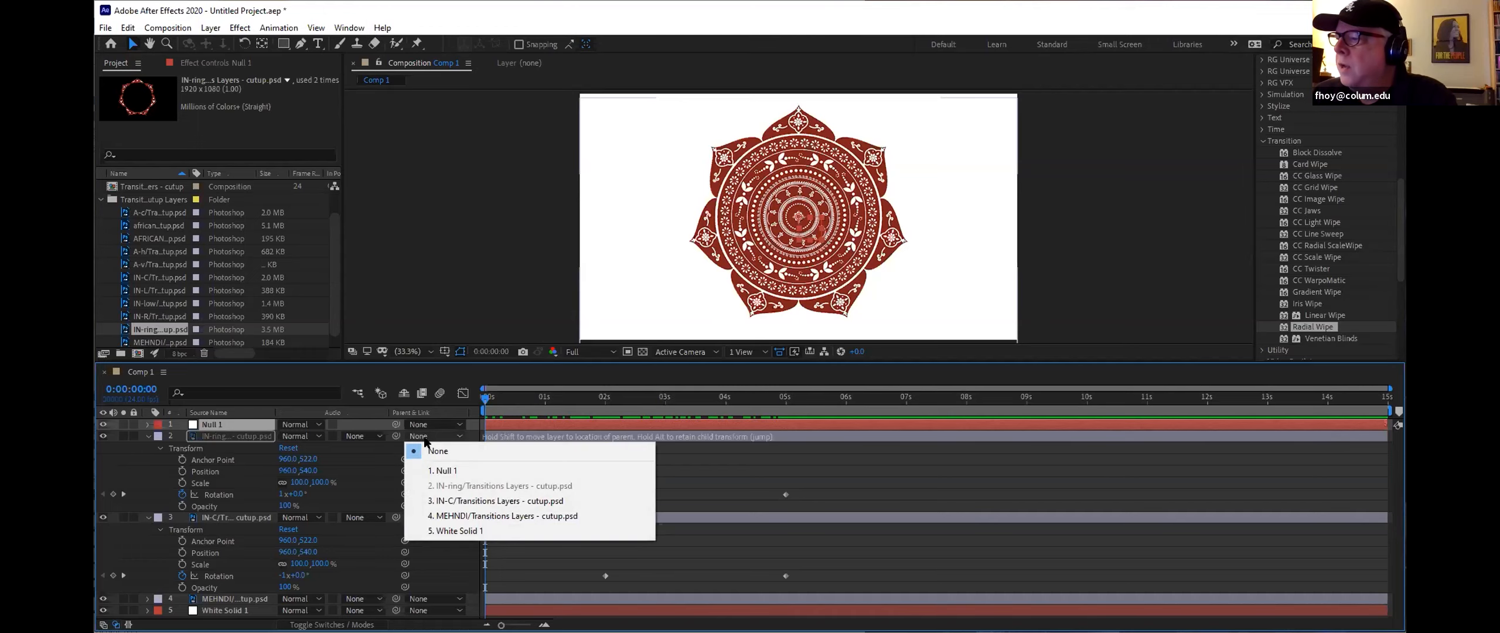
{"action": "left_click", "coordinate": [441, 470]}
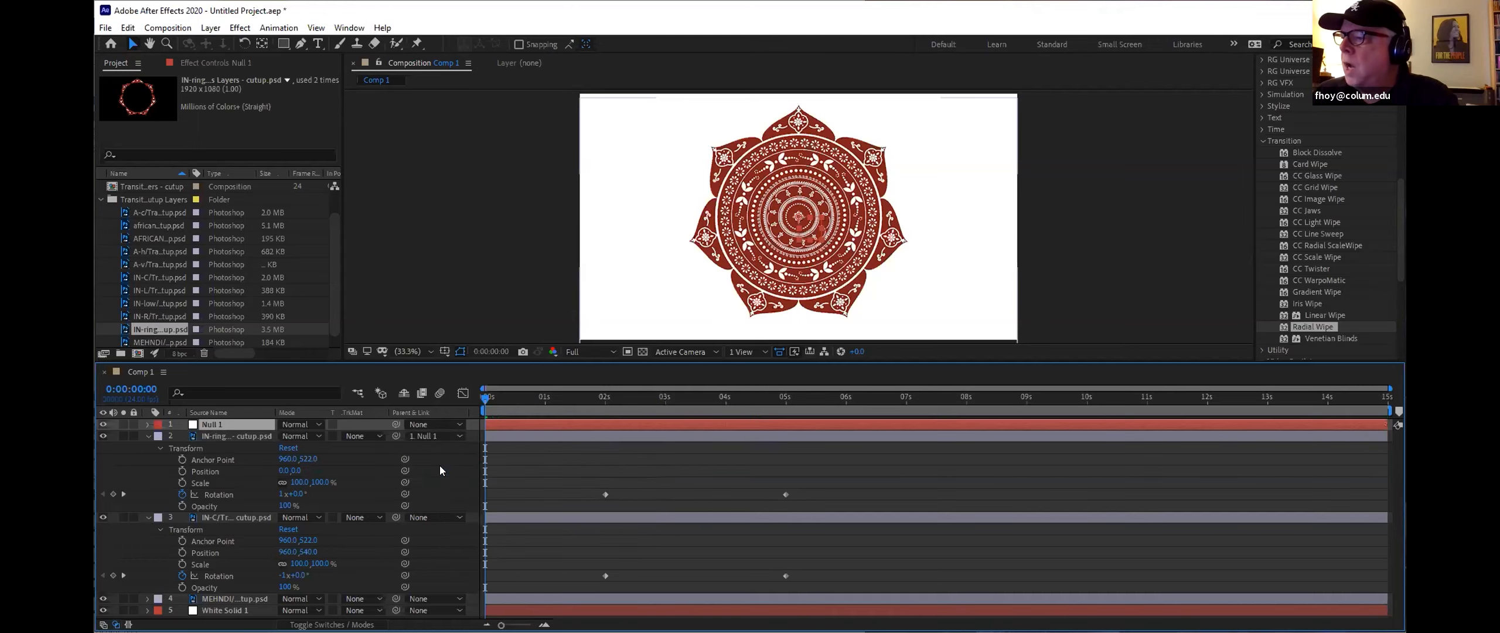
{"action": "left_click", "coordinate": [428, 518]}
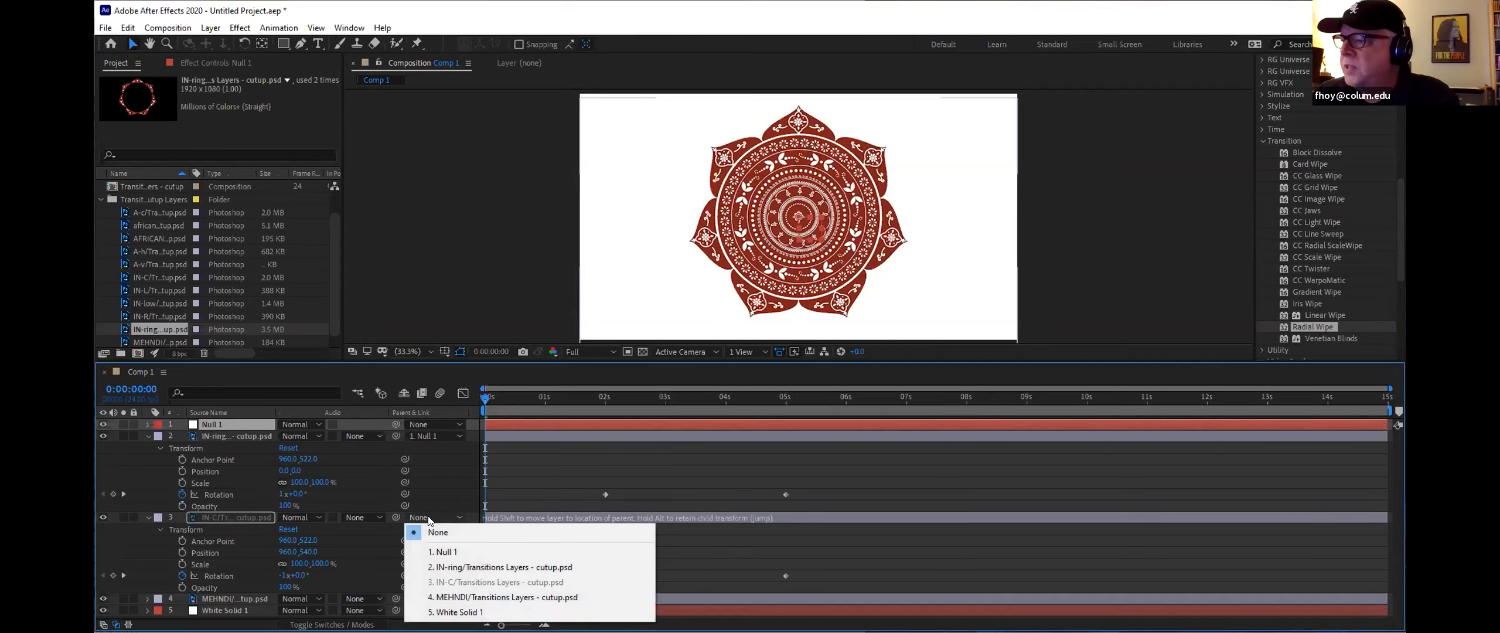
{"action": "left_click", "coordinate": [430, 551]}
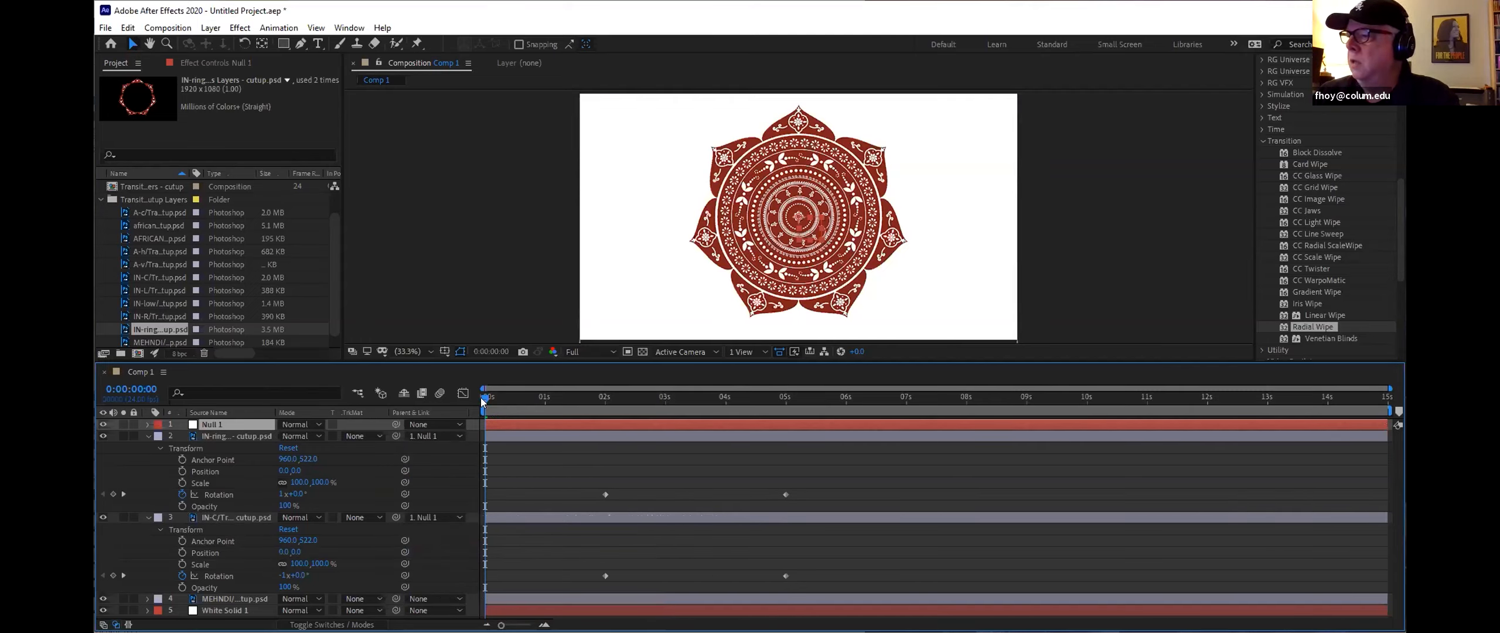
Step: Animate Null 1's Position with a keyframe at 5 seconds and an x value of about -480 at 2 seconds
{"action": "left_click", "coordinate": [148, 424]}
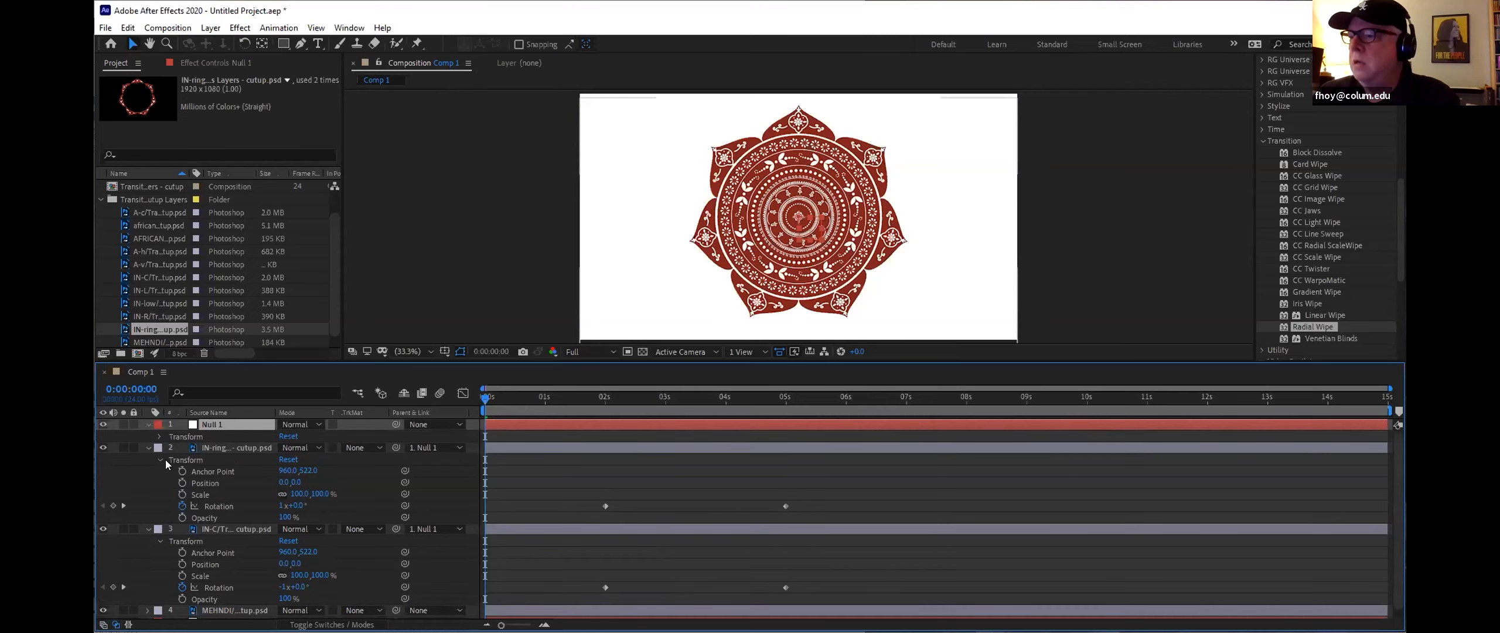
{"action": "left_click", "coordinate": [161, 437]}
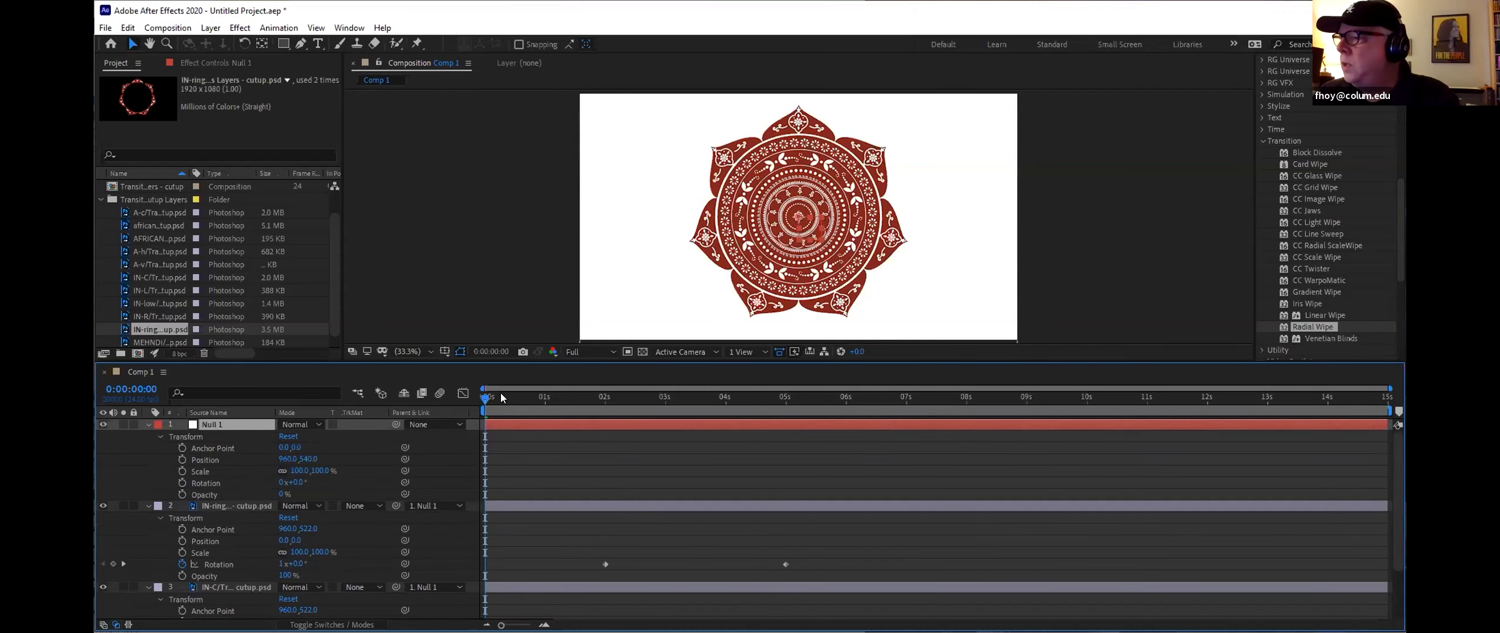
{"action": "left_click_drag", "start_coordinate": [484, 400], "coordinate": [786, 411]}
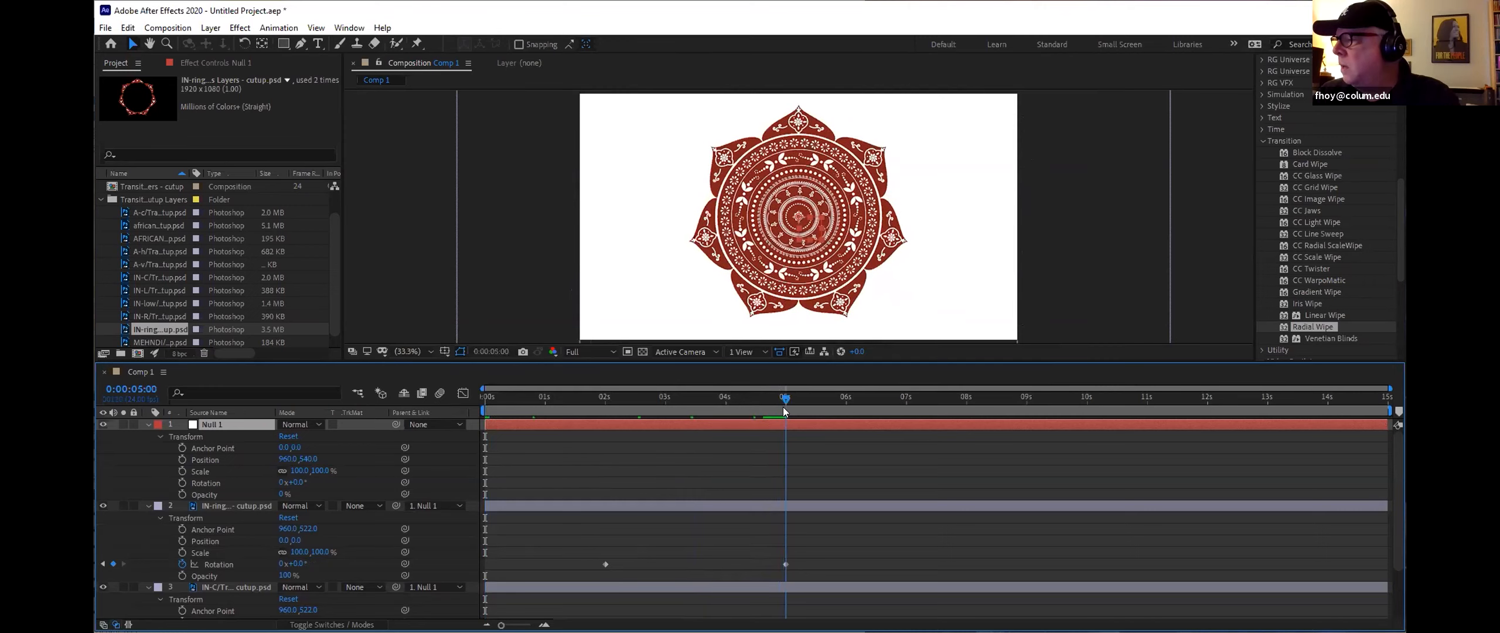
{"action": "left_click", "coordinate": [182, 460]}
{"action": "left_click_drag", "start_coordinate": [784, 395], "coordinate": [605, 412]}
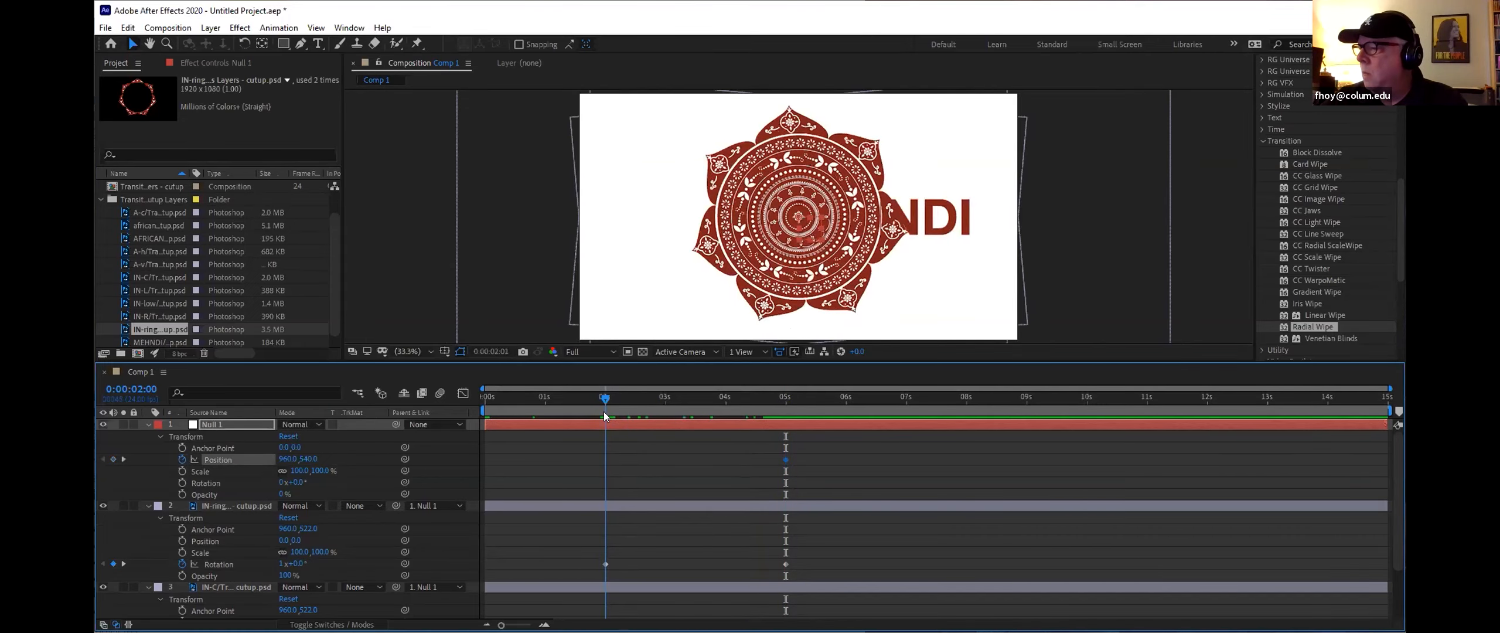
{"action": "left_click_drag", "start_coordinate": [288, 459], "coordinate": [176, 459]}
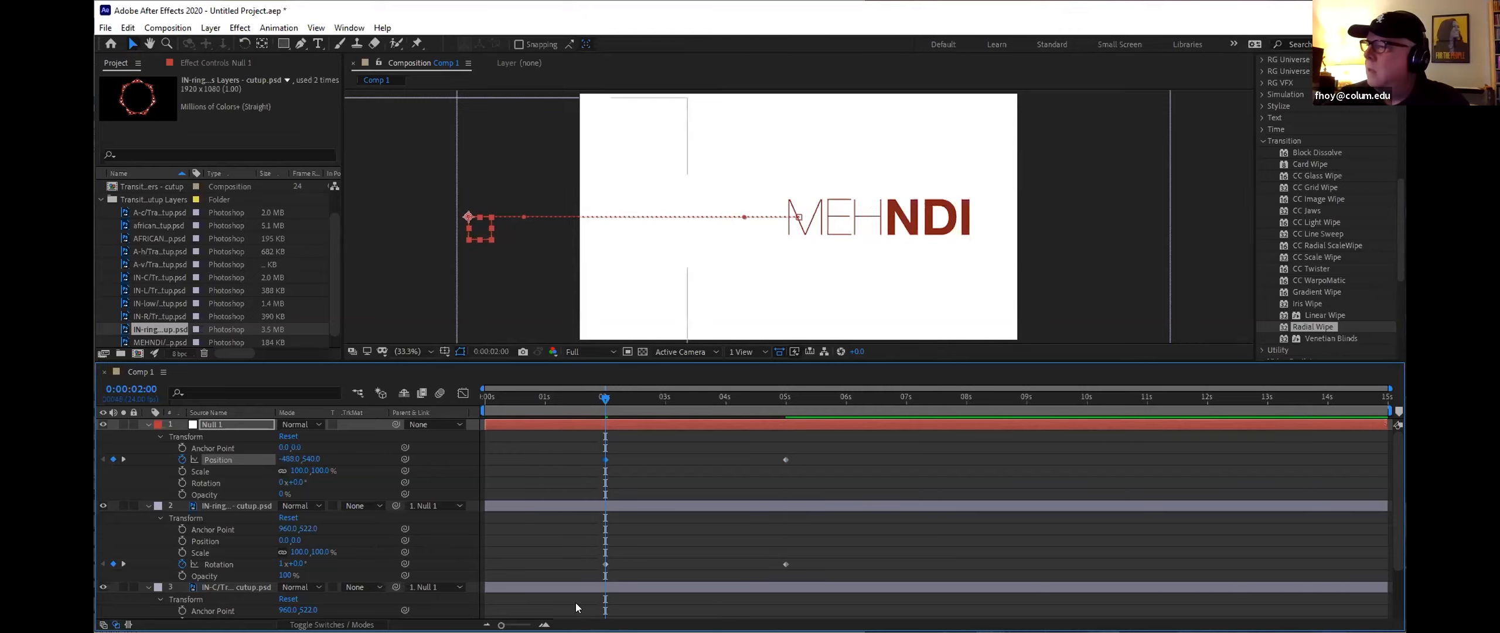
Step: Play back the animation from the start
{"action": "left_click_drag", "start_coordinate": [603, 397], "coordinate": [448, 400]}
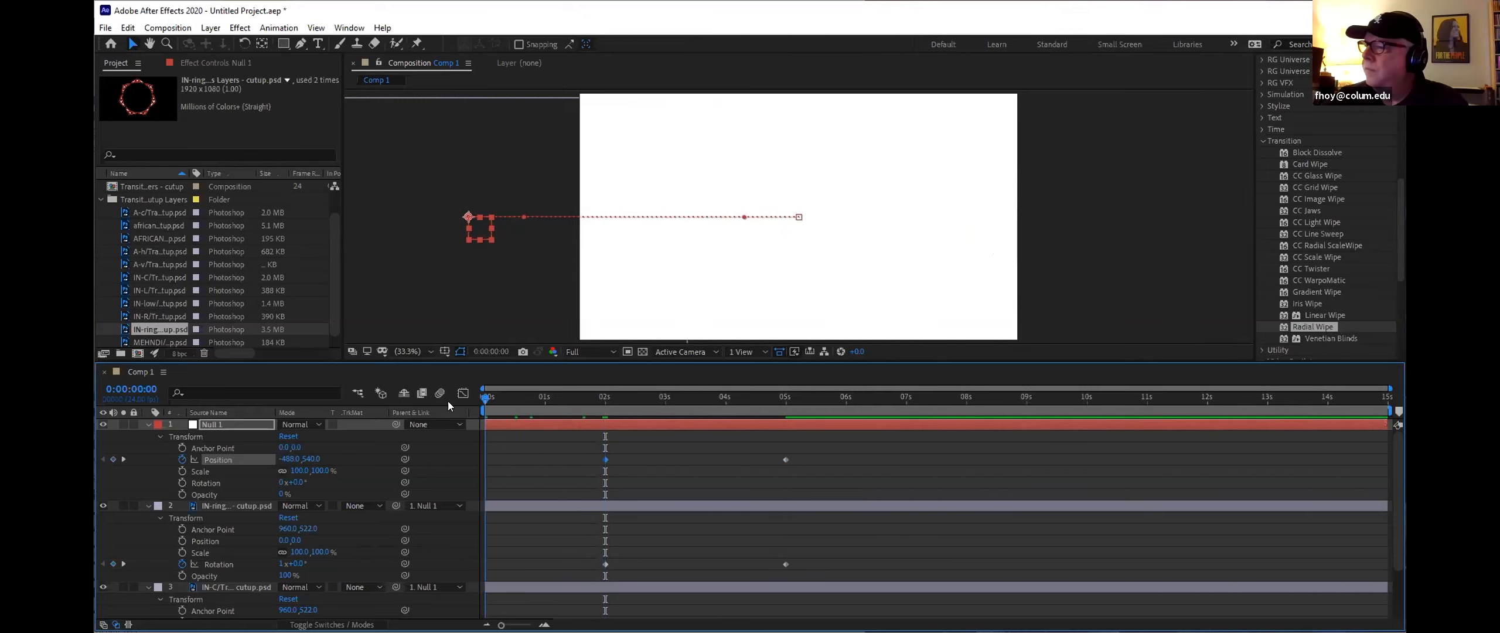
{"action": "key", "text": "space"}
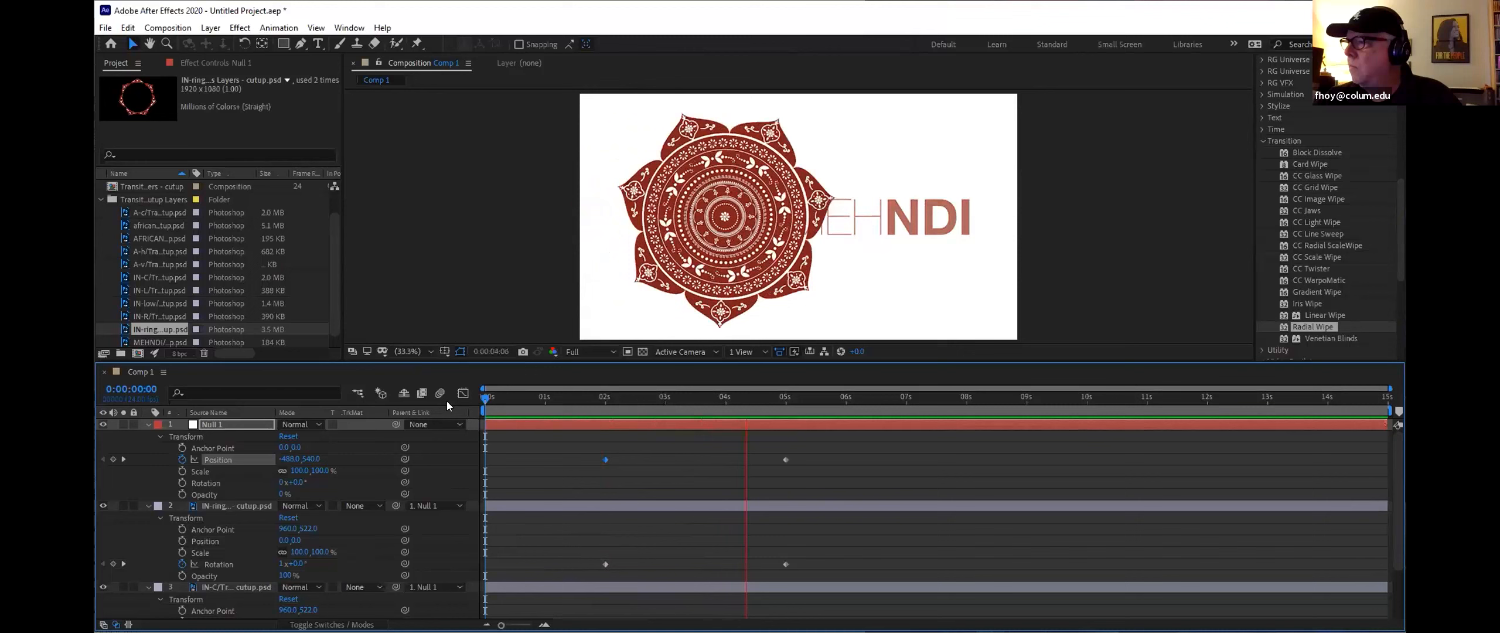
{"action": "key", "text": "space"}
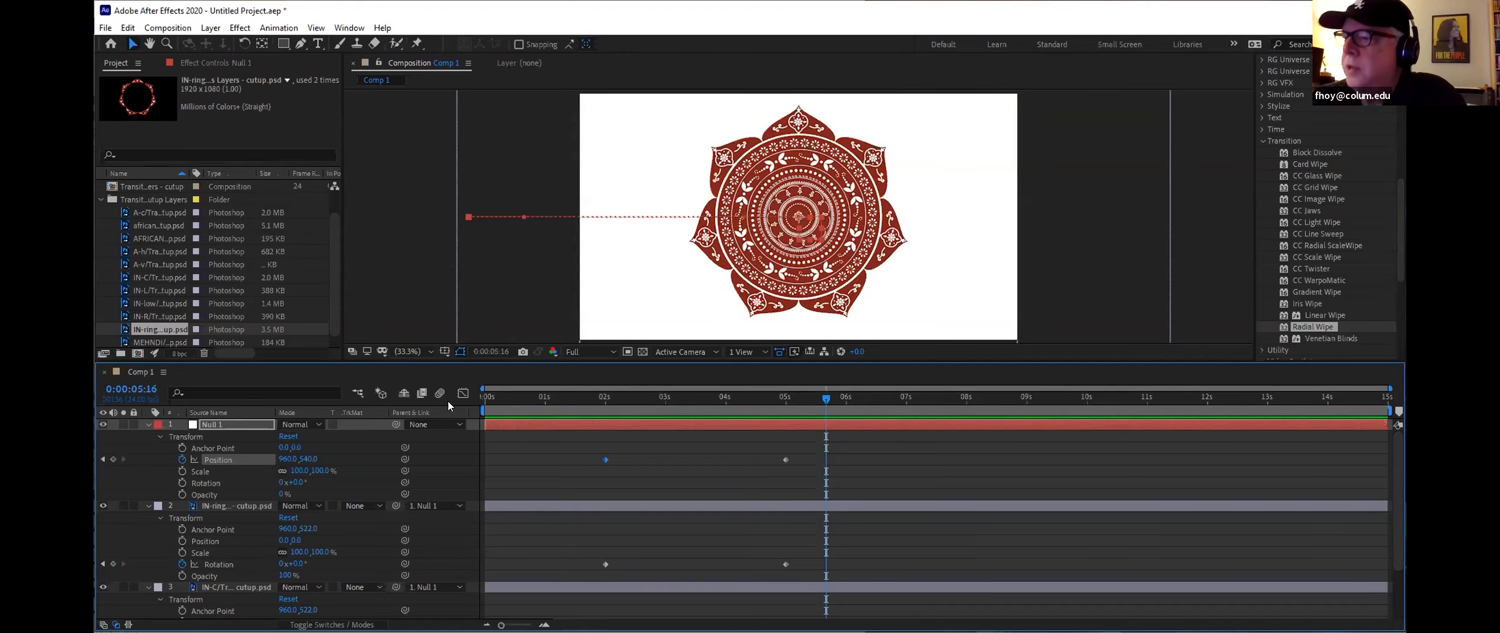
Step: Collapse the layers' properties and browse the mandala files in the project
{"action": "left_click", "coordinate": [148, 423]}
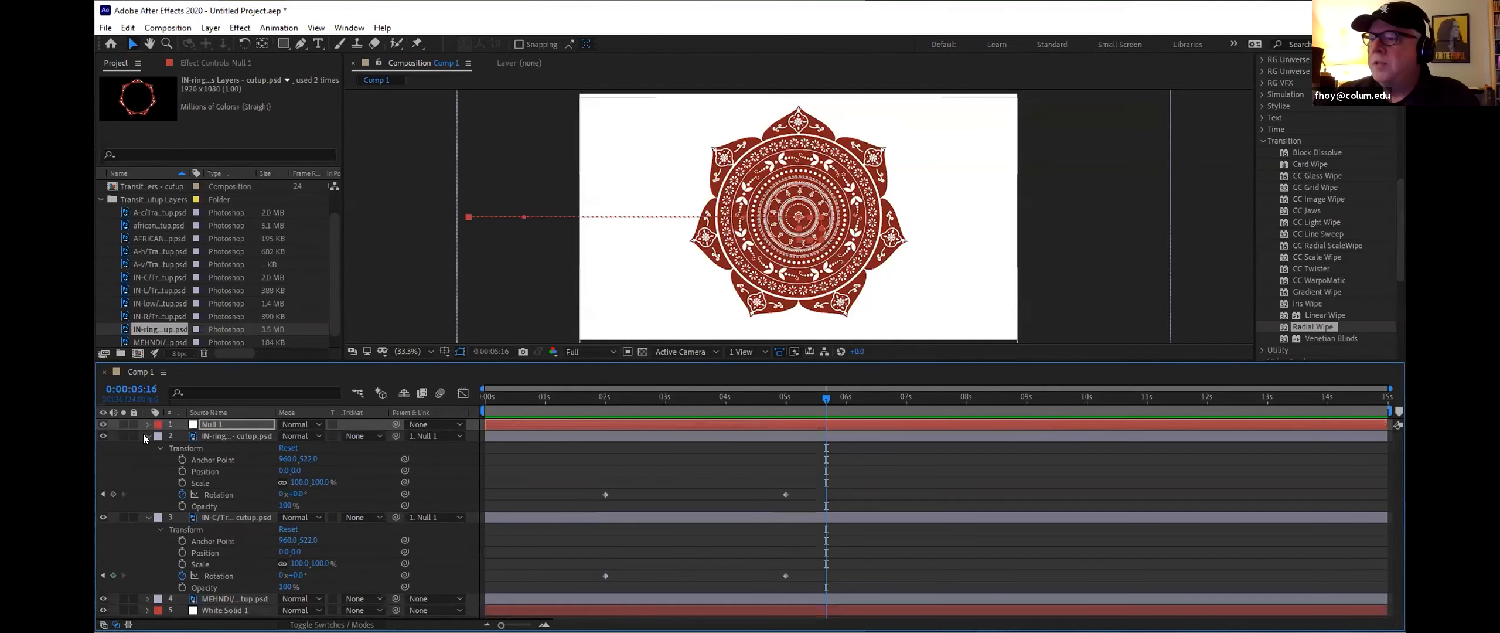
{"action": "left_click", "coordinate": [144, 435]}
{"action": "left_click", "coordinate": [146, 448]}
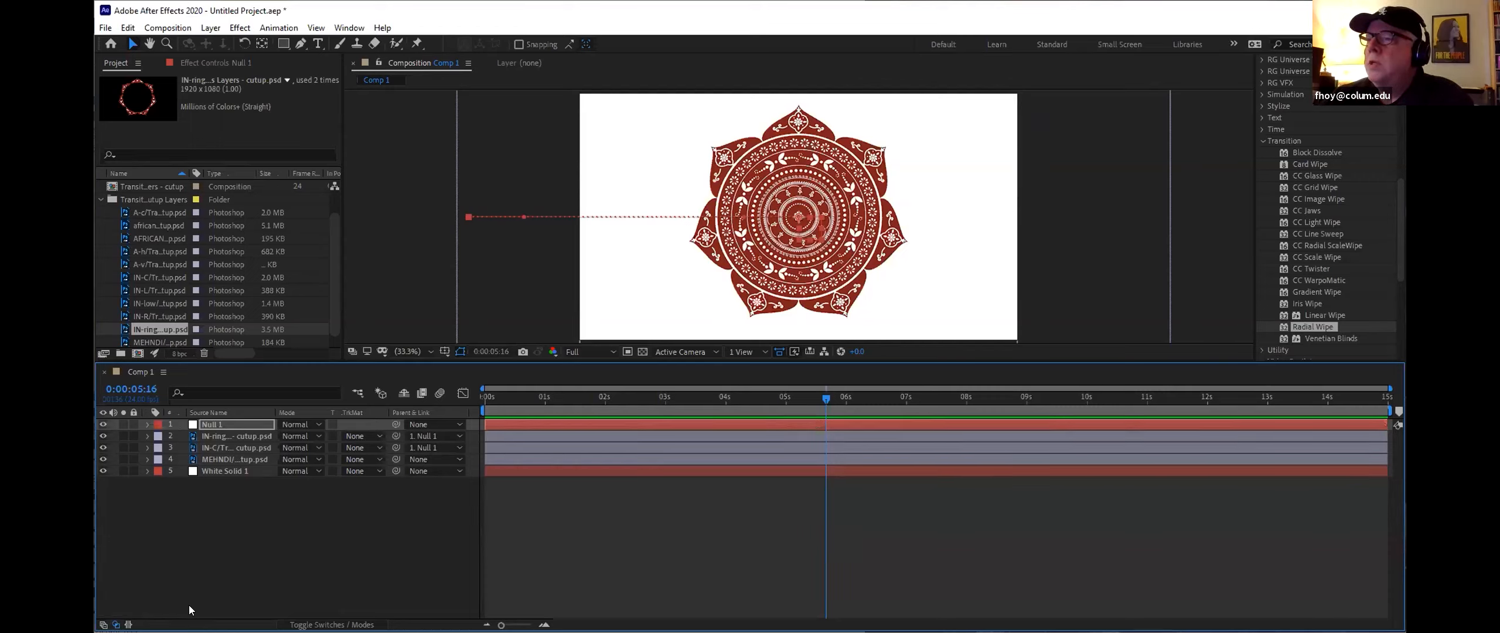
{"action": "left_click", "coordinate": [120, 225]}
{"action": "left_click", "coordinate": [122, 235]}
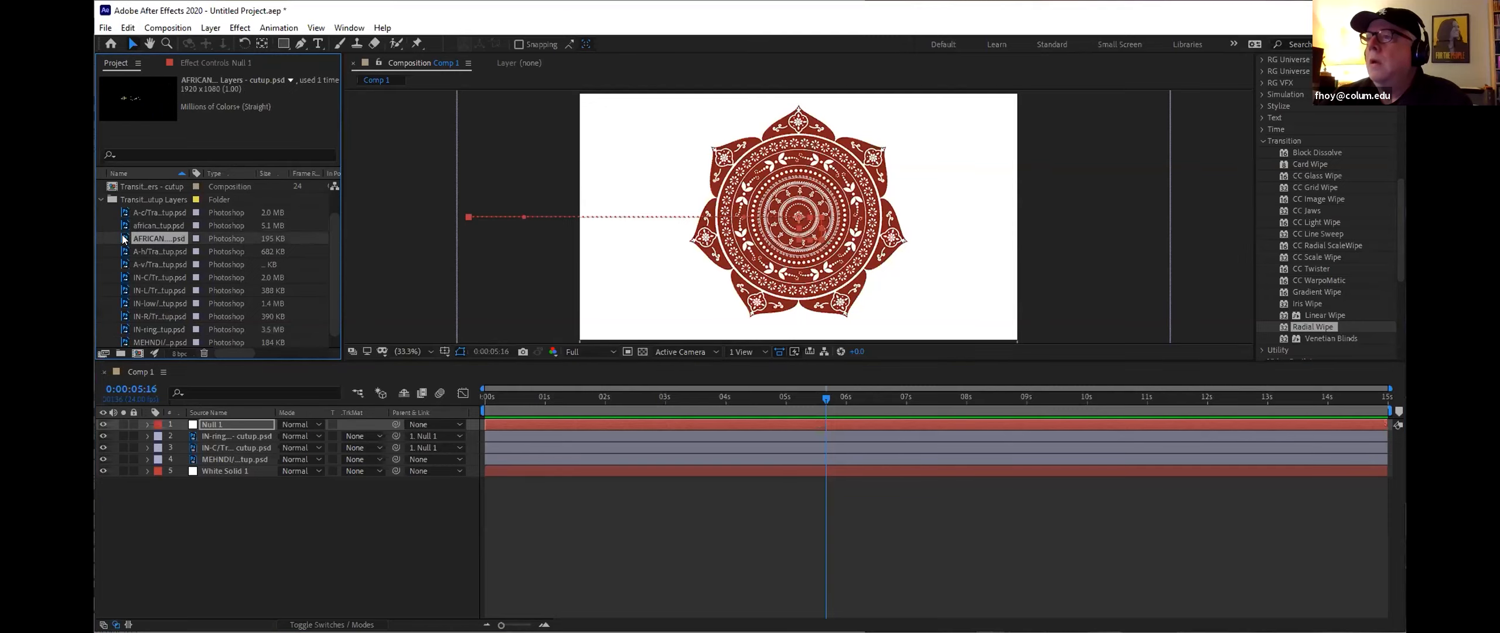
{"action": "left_click", "coordinate": [120, 250]}
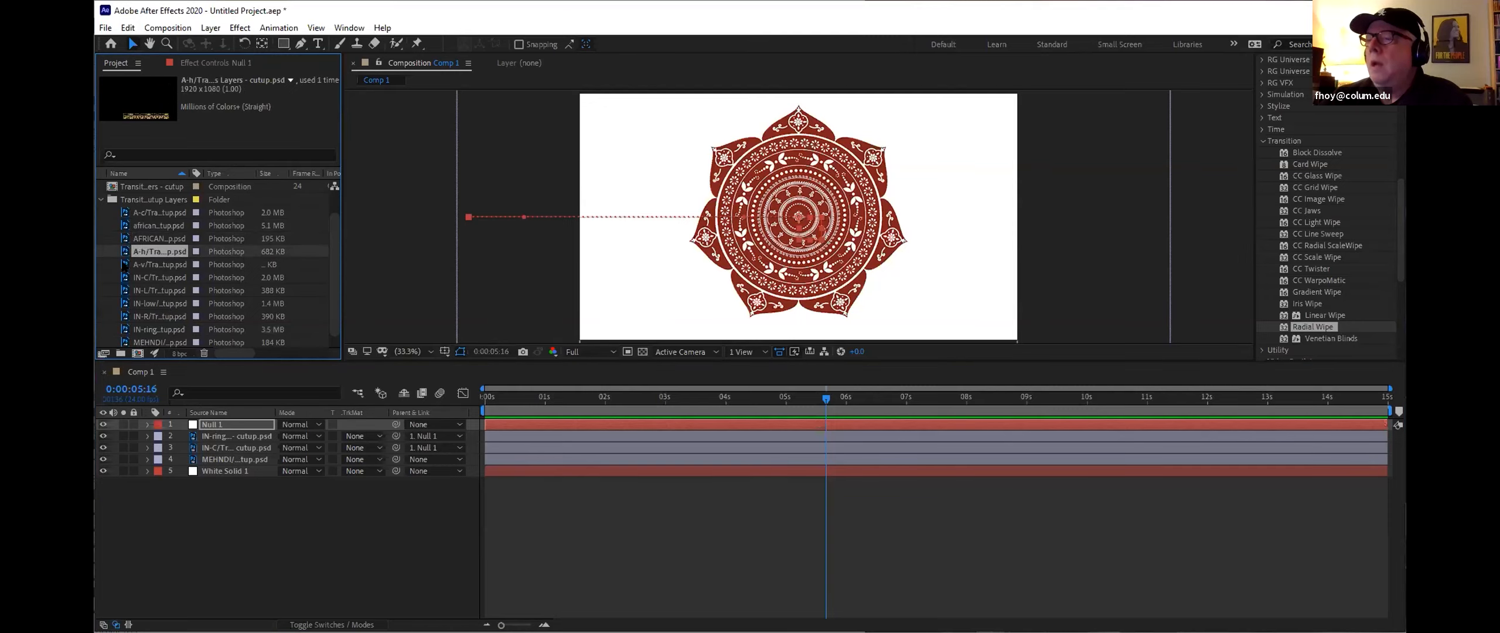
{"action": "left_click", "coordinate": [124, 213]}
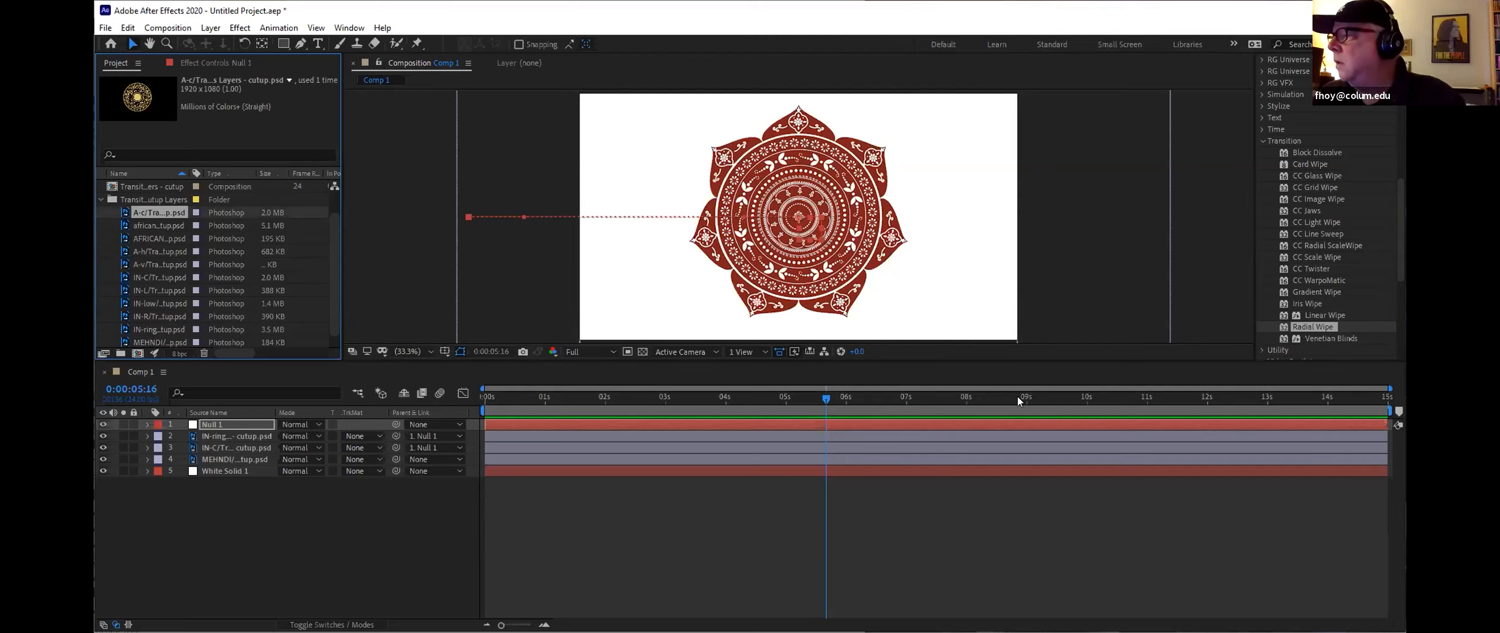
Step: At 6 seconds, add the A-c/Transitions mandala file as the top layer and nudge its Position and Anchor Point slightly
{"action": "mouse_move", "coordinate": [823, 397]}
{"action": "left_mouse_down"}
{"action": "mouse_move", "coordinate": [796, 396]}
{"action": "mouse_move", "coordinate": [844, 398]}
{"action": "left_mouse_up"}
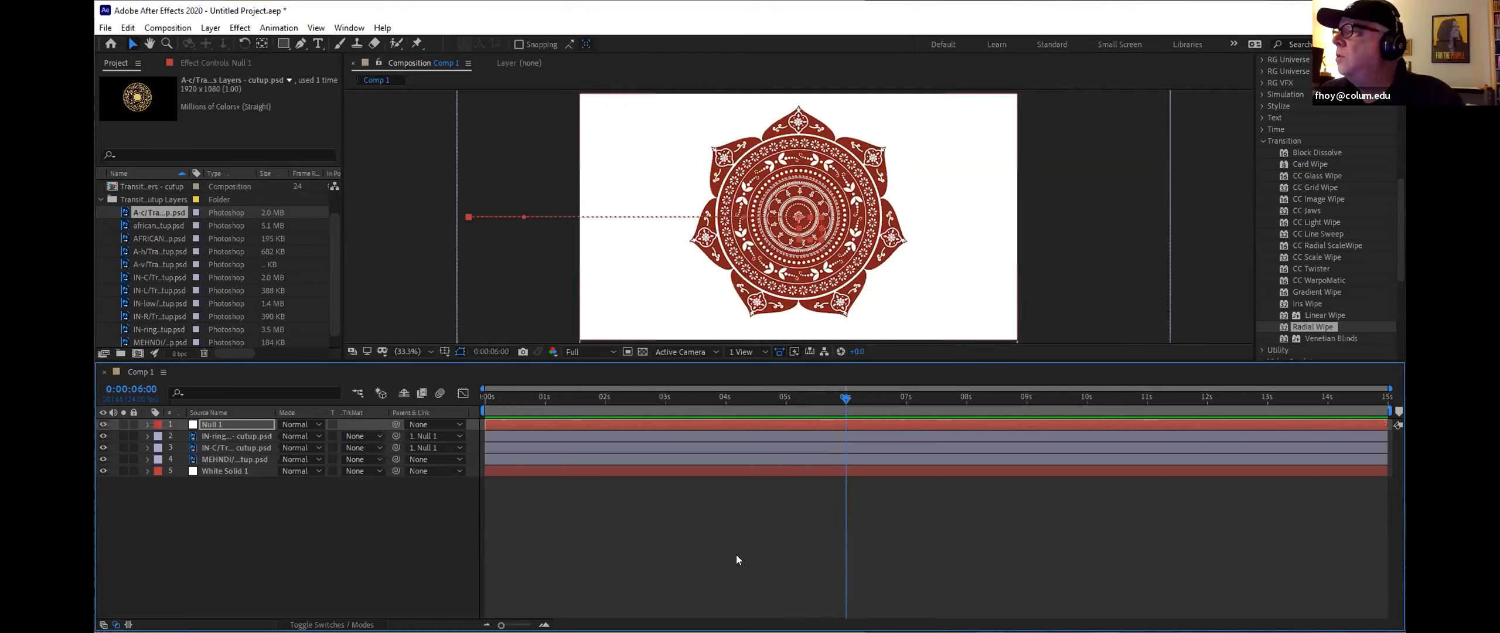
{"action": "left_click_drag", "start_coordinate": [144, 219], "coordinate": [216, 424]}
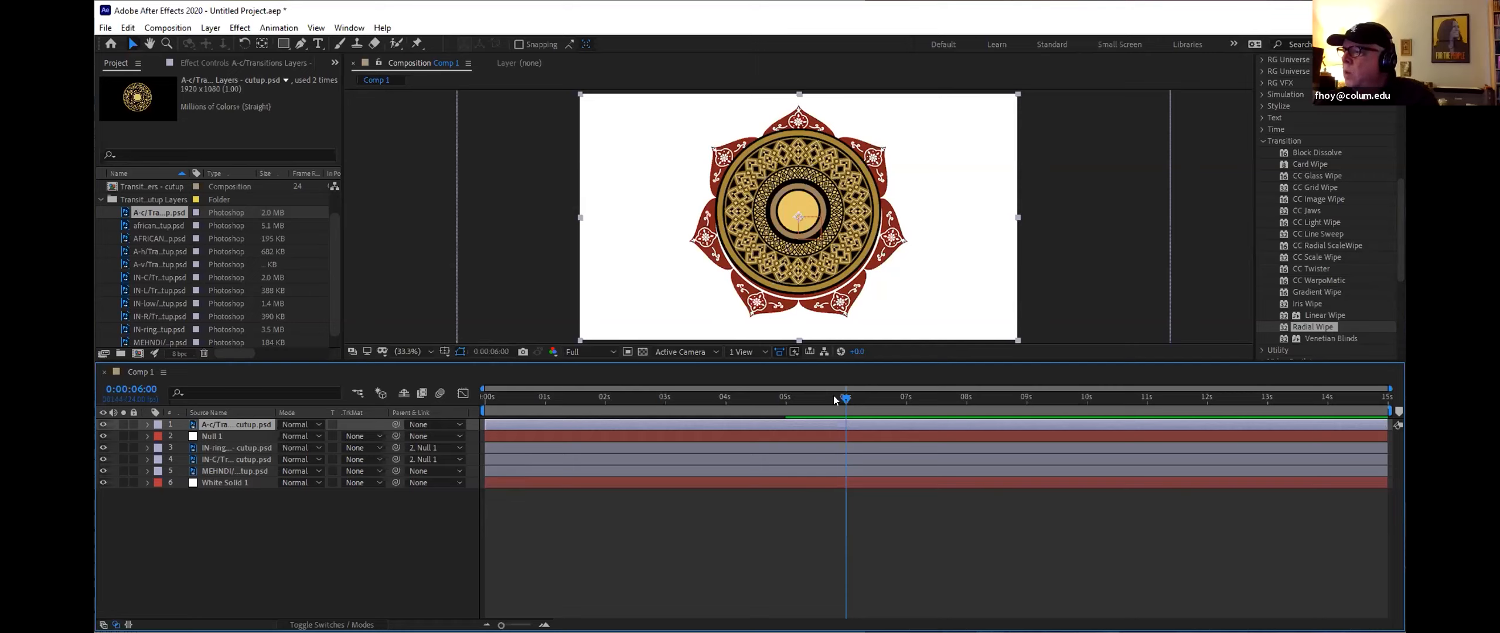
{"action": "left_click", "coordinate": [147, 424]}
{"action": "left_click", "coordinate": [157, 437]}
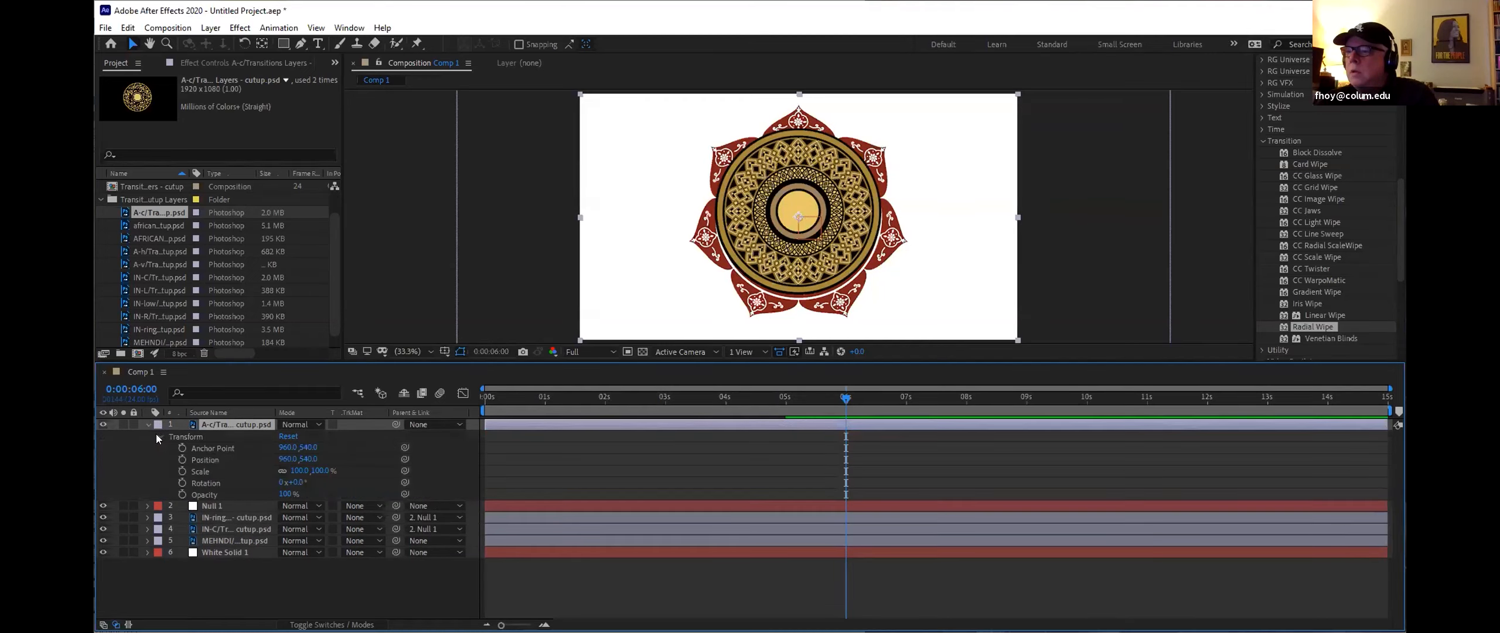
{"action": "left_click_drag", "start_coordinate": [289, 459], "coordinate": [323, 454]}
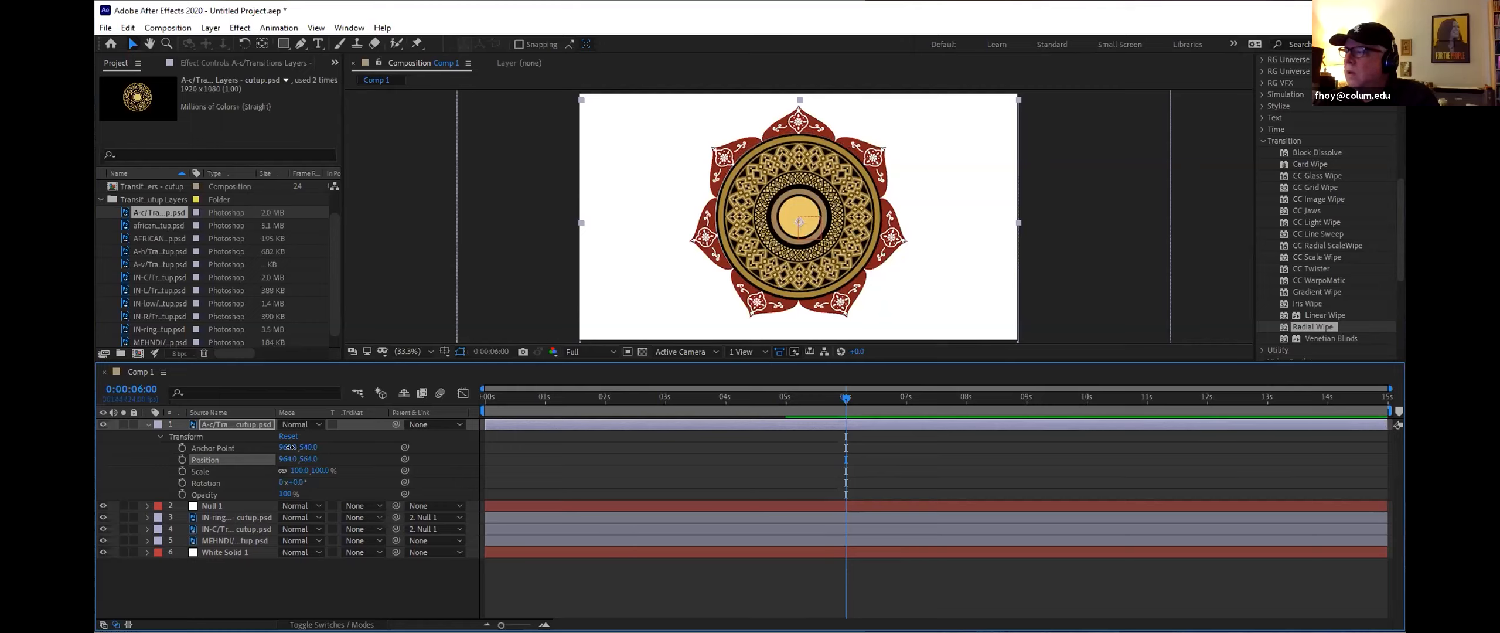
{"action": "left_click_drag", "start_coordinate": [289, 447], "coordinate": [290, 447]}
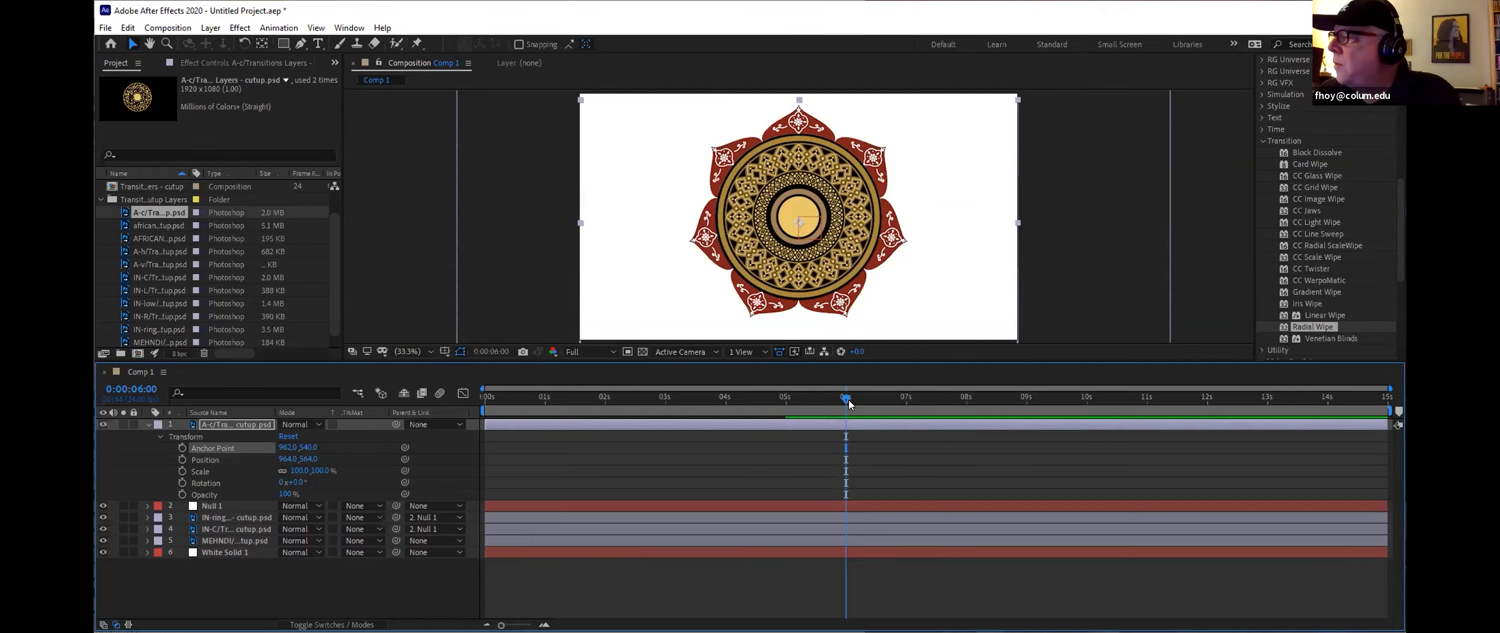
Step: Move the A-c/Transitions layer so it starts at 7 seconds, then preview the animation
{"action": "left_click_drag", "start_coordinate": [843, 395], "coordinate": [905, 432]}
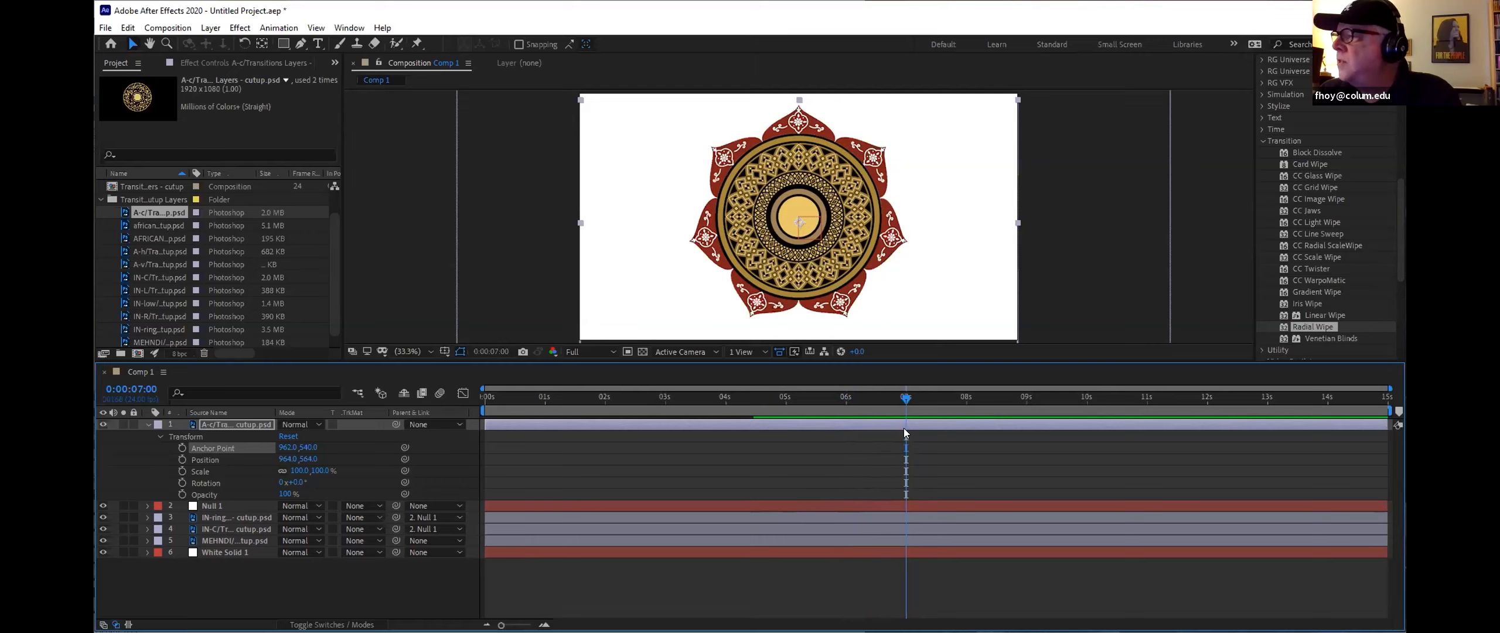
{"action": "left_click", "coordinate": [482, 422]}
{"action": "left_click_drag", "start_coordinate": [642, 422], "coordinate": [902, 417]}
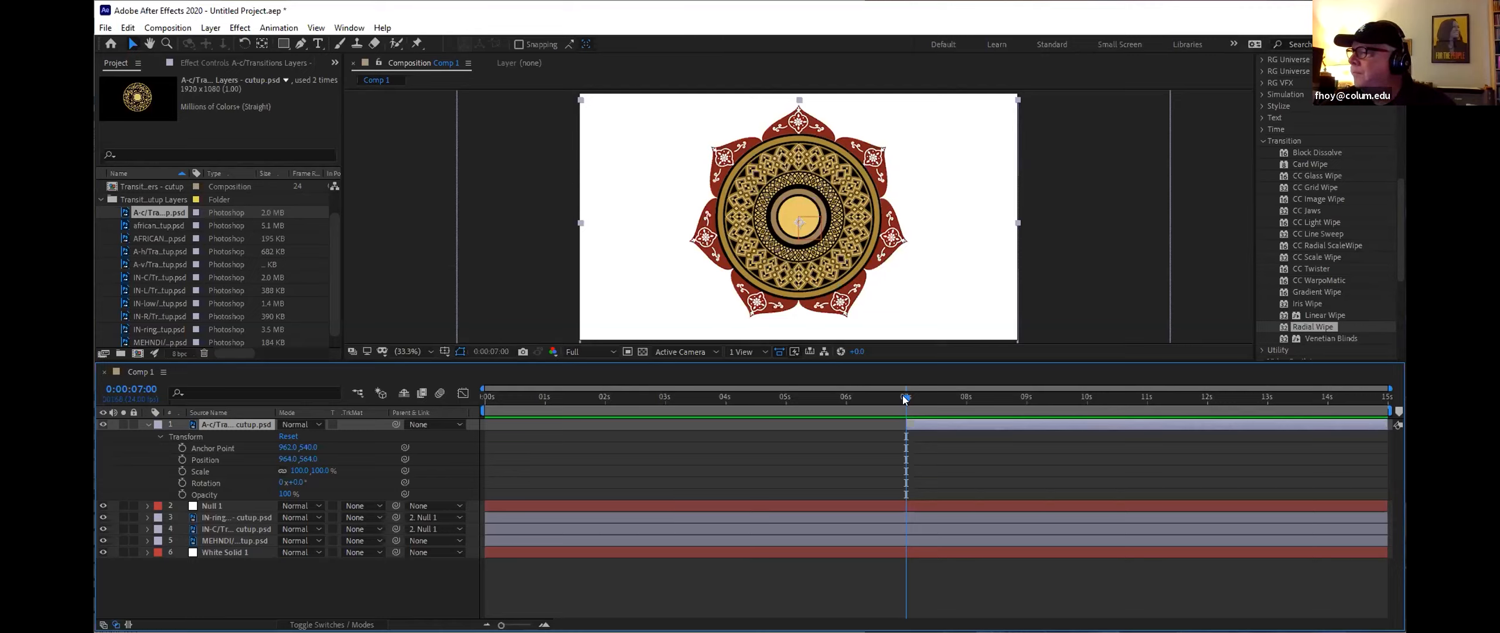
{"action": "key", "text": "space"}
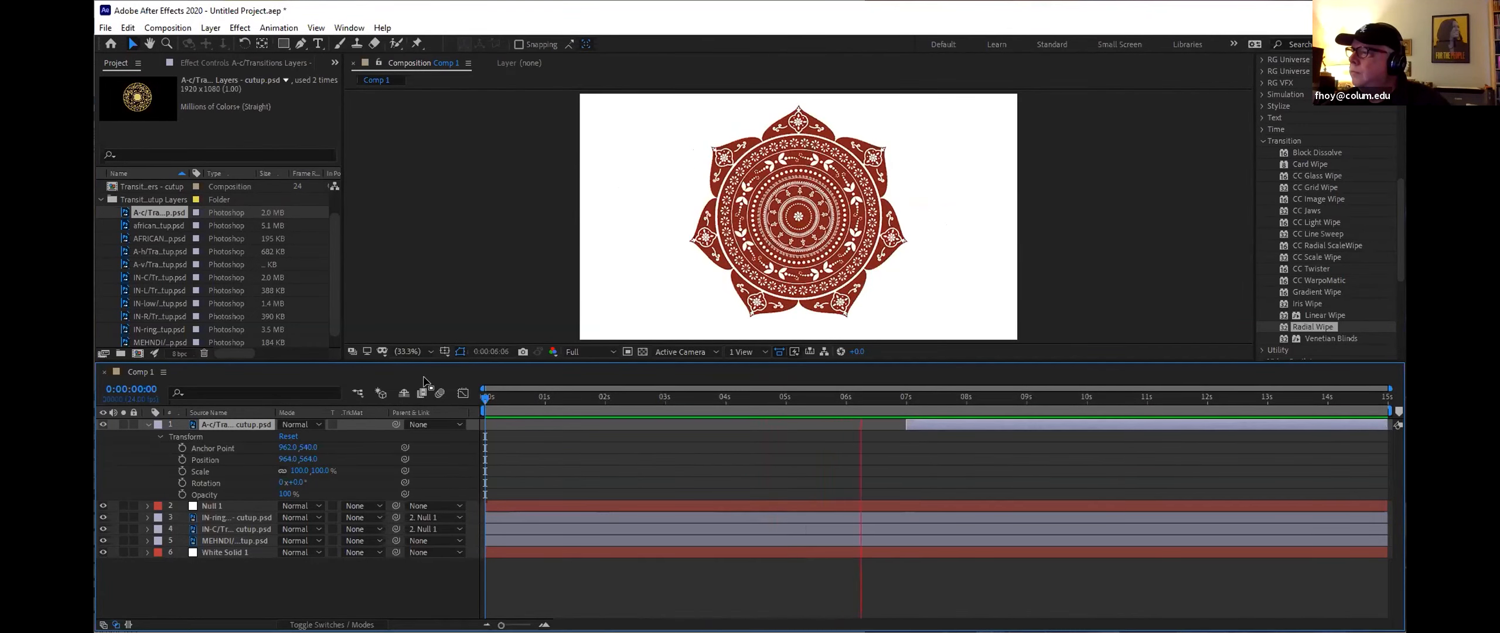
{"action": "key", "text": "space"}
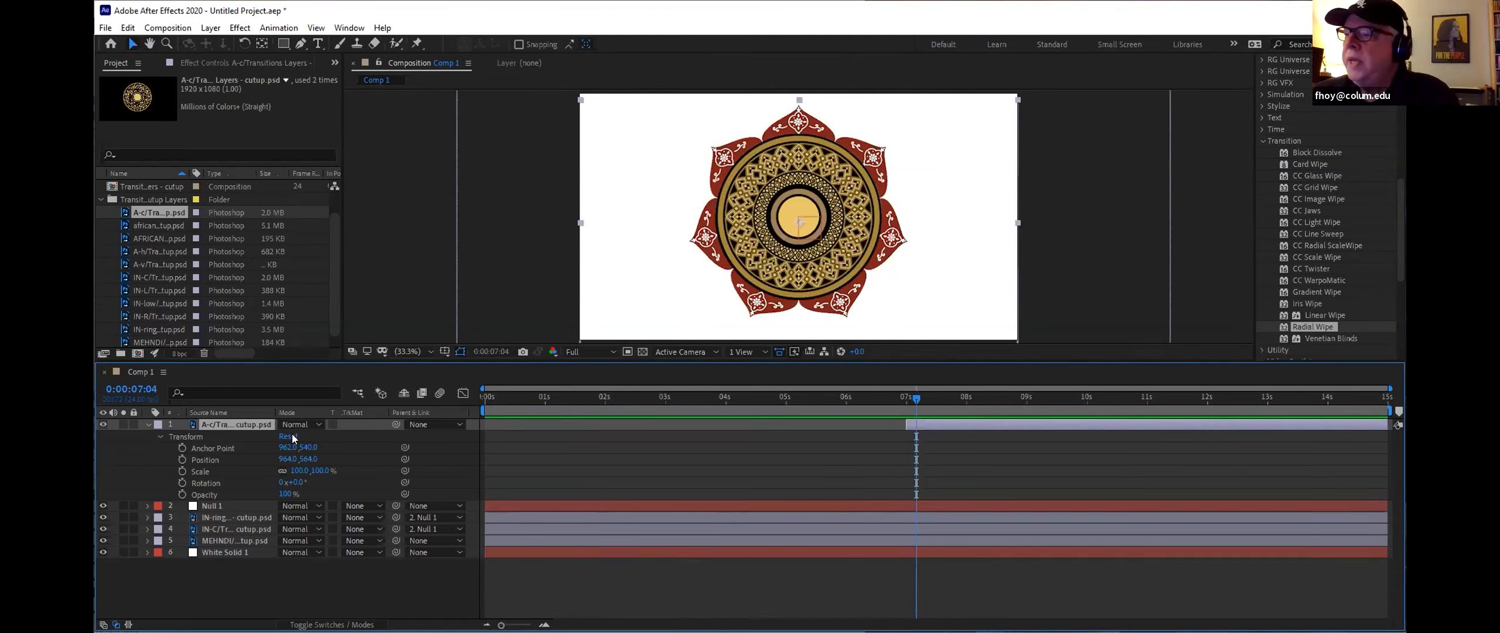
Step: Create a new shape layer and choose the Ellipse tool
{"action": "right_click", "coordinate": [277, 590]}
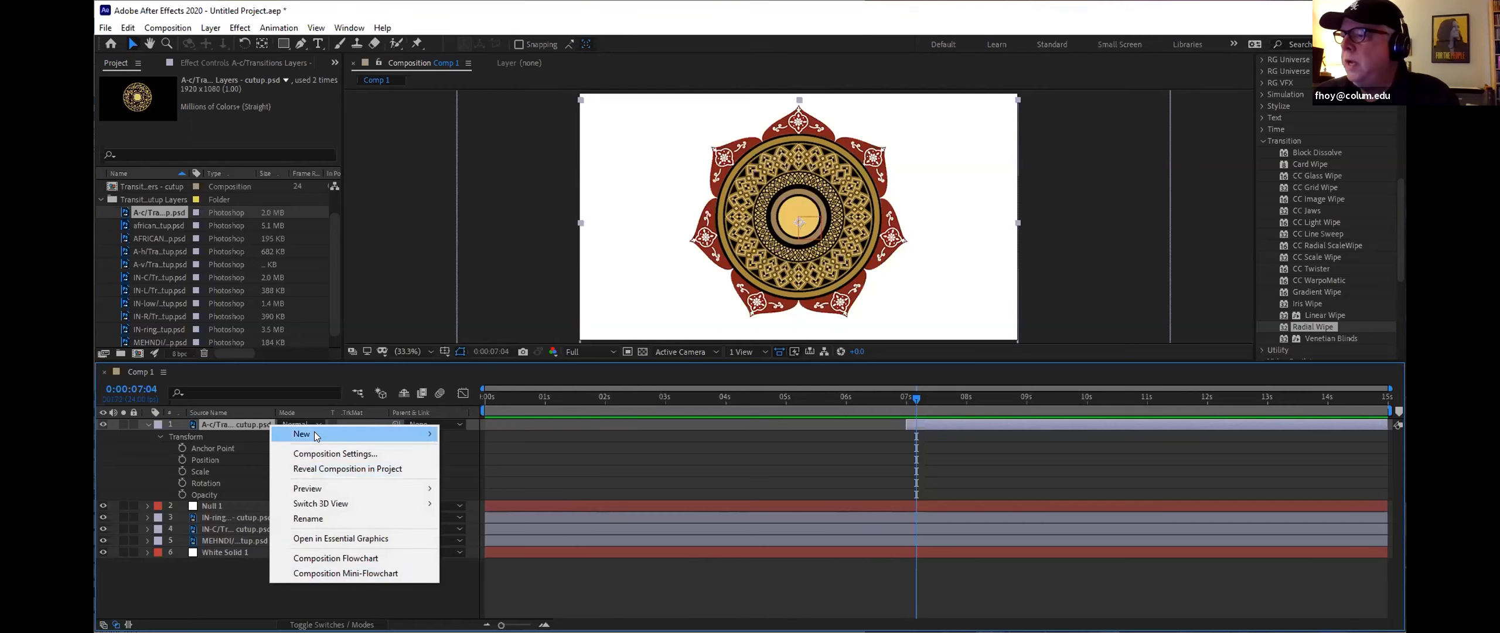
{"action": "mouse_move", "coordinate": [352, 434]}
{"action": "left_click", "coordinate": [505, 529]}
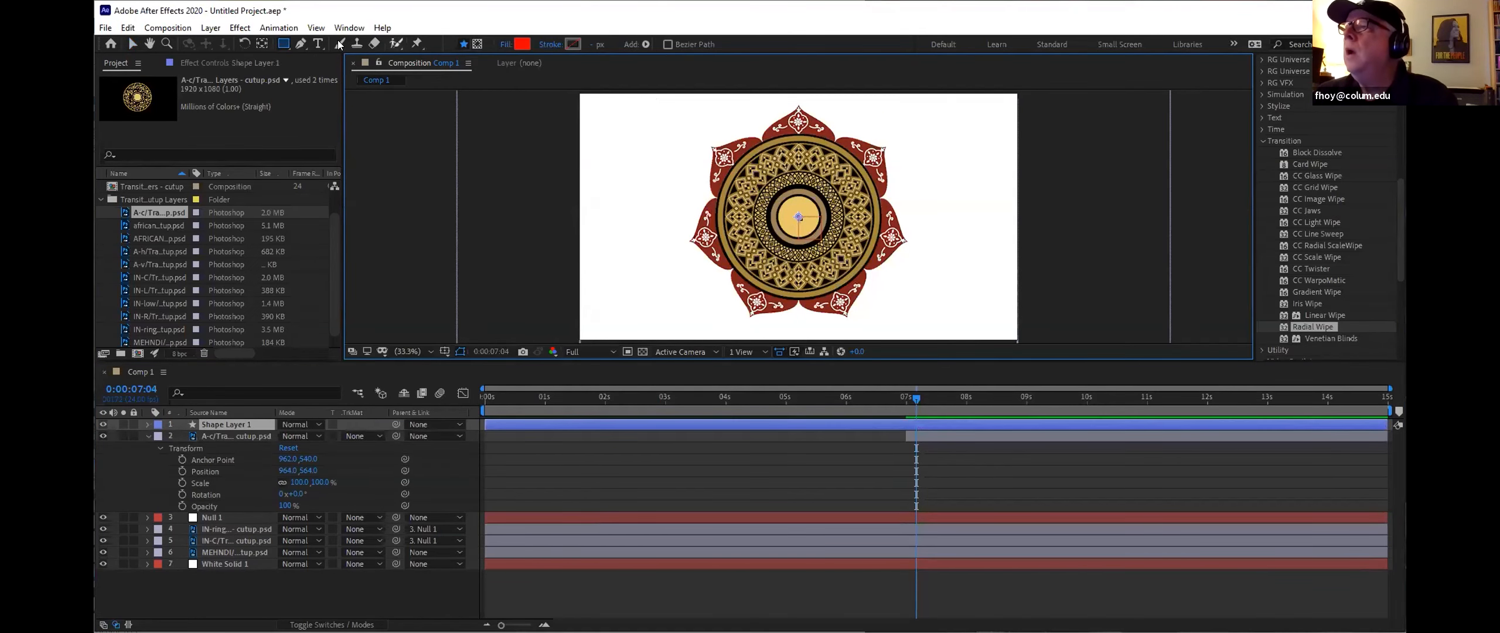
{"action": "left_click", "coordinate": [285, 45]}
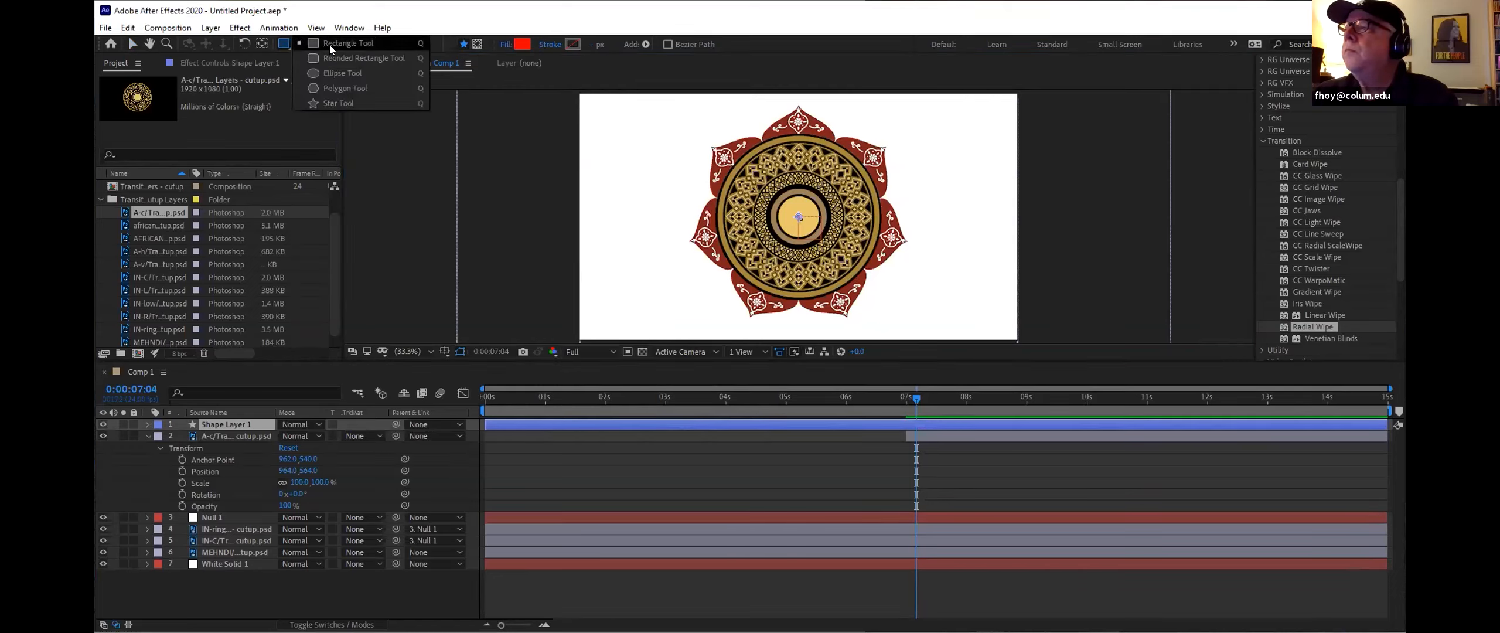
{"action": "left_click", "coordinate": [340, 71]}
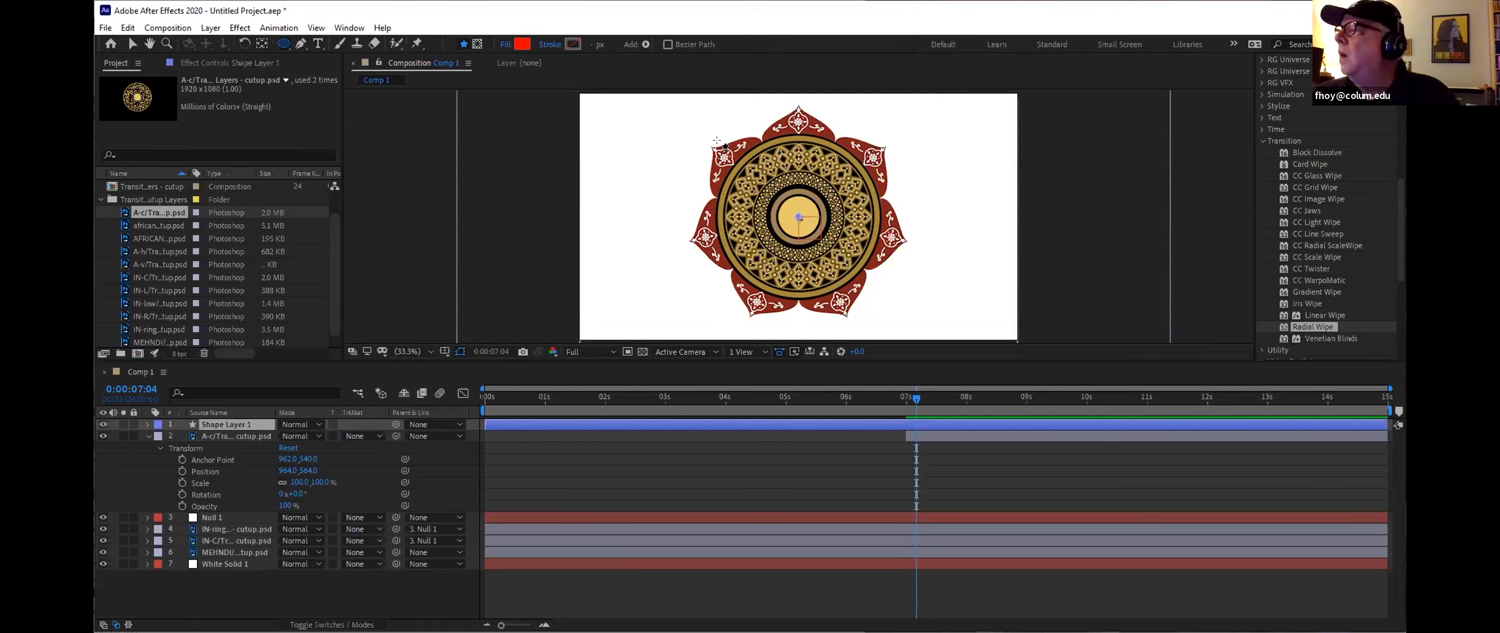
Step: Set the shape fill color to pure green, 00FF00
{"action": "left_click", "coordinate": [518, 47]}
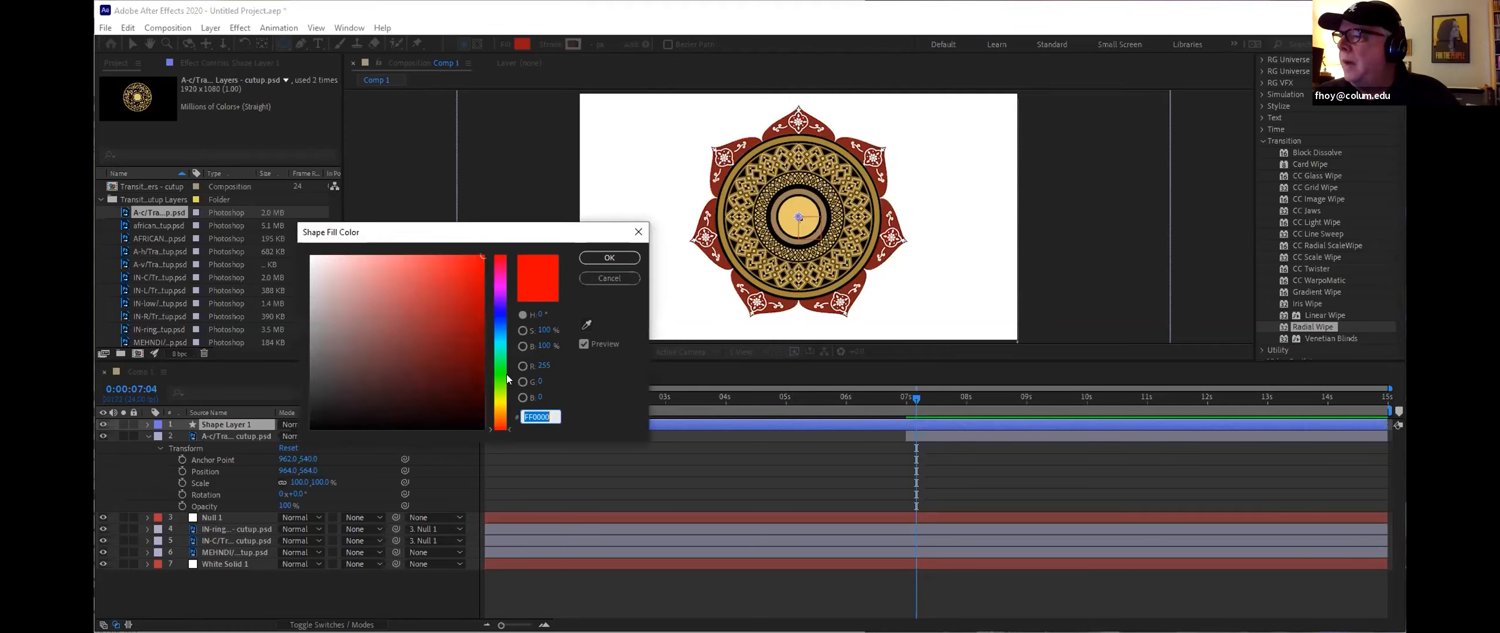
{"action": "left_click", "coordinate": [502, 372]}
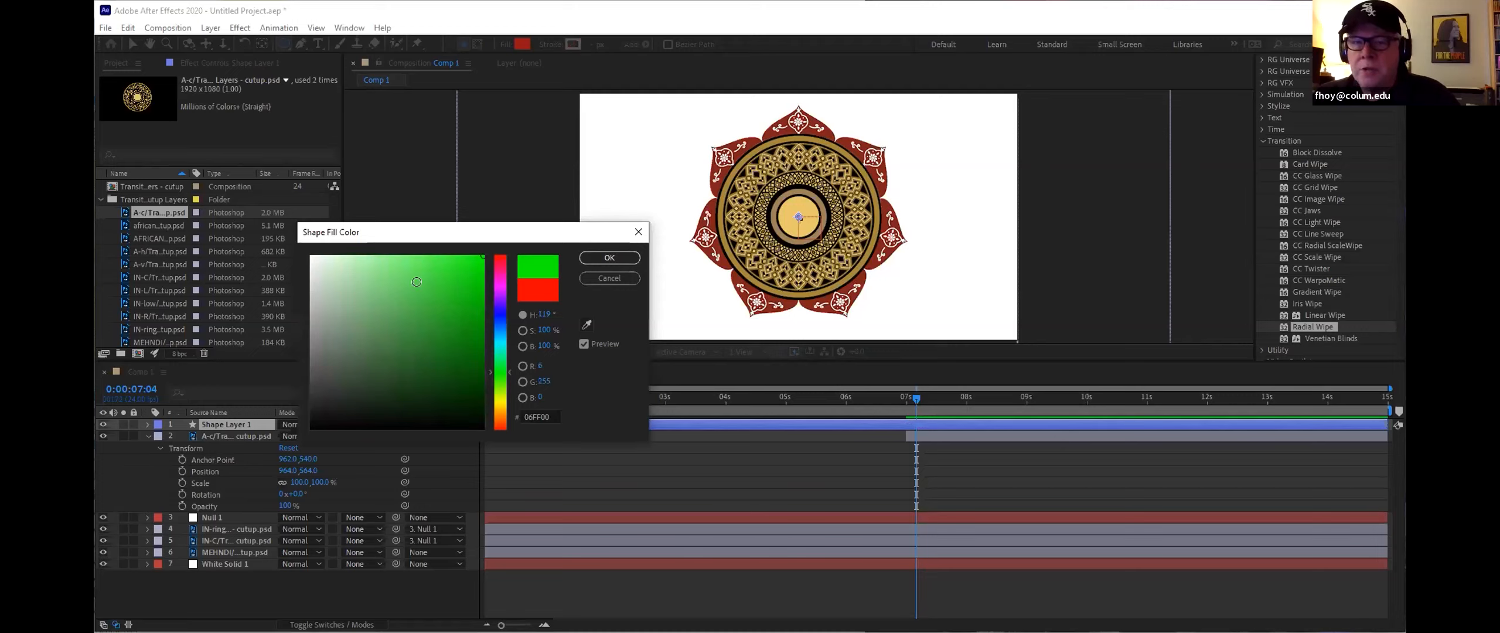
{"action": "left_click", "coordinate": [609, 258]}
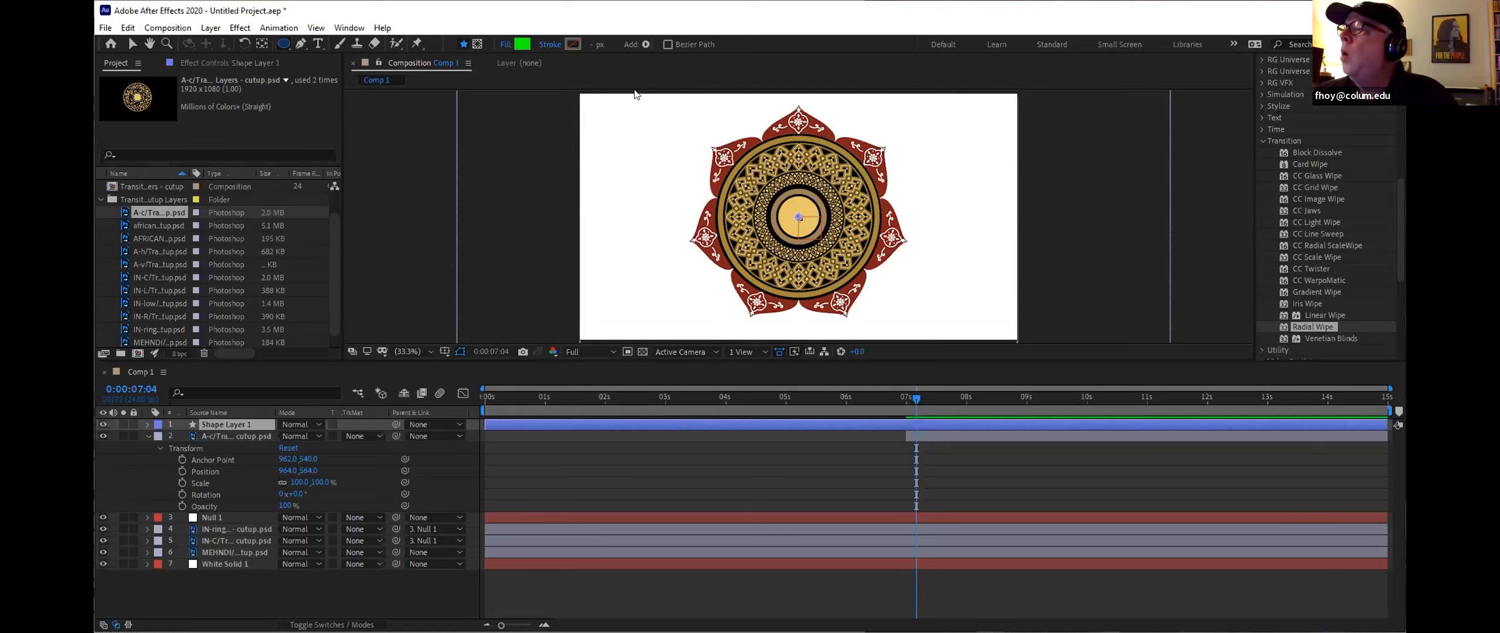
Step: Show rulers and add a vertical and a horizontal guide through the mandala's centre
{"action": "left_click", "coordinate": [315, 28]}
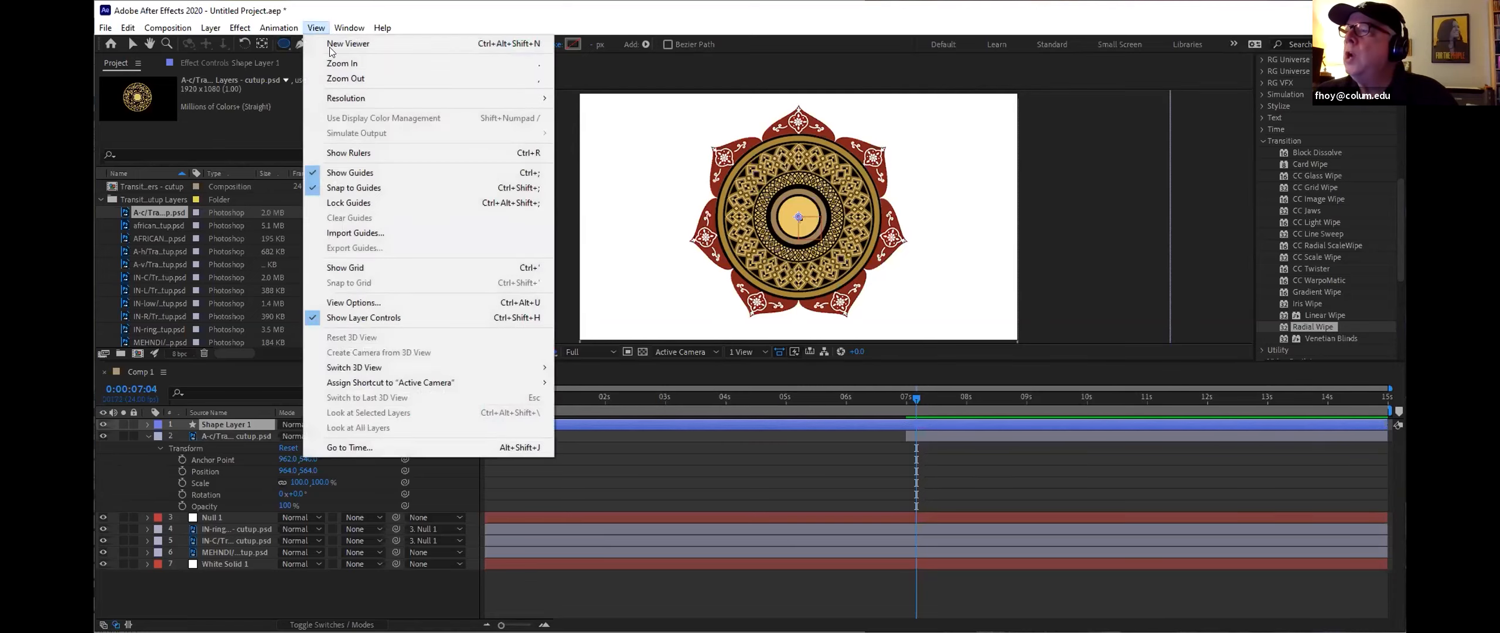
{"action": "left_click", "coordinate": [371, 158]}
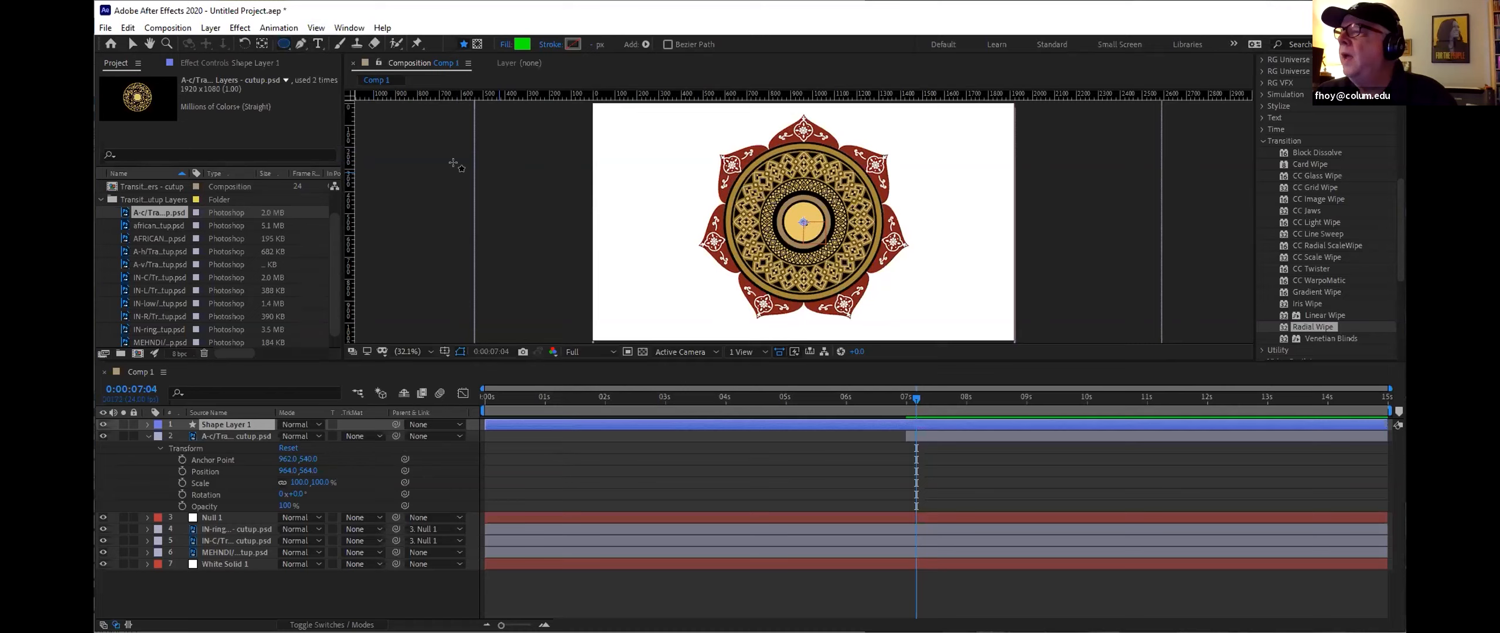
{"action": "left_click_drag", "start_coordinate": [350, 150], "coordinate": [802, 165]}
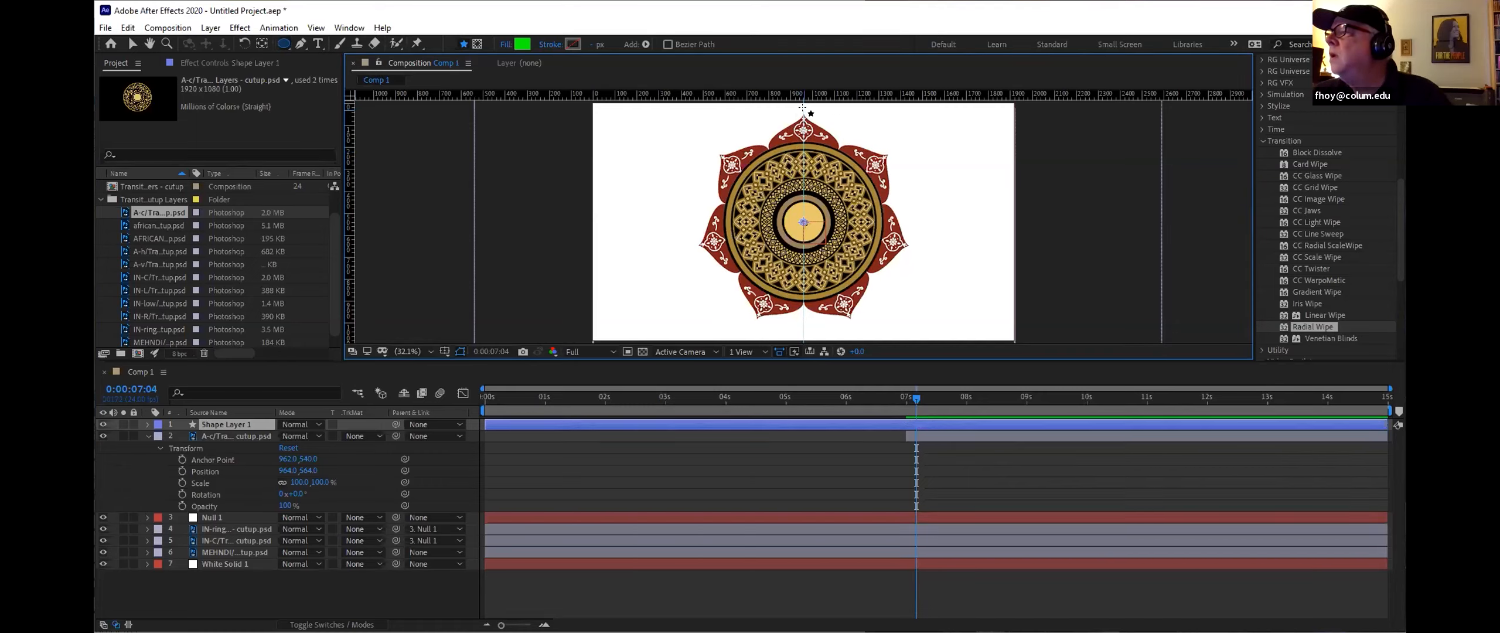
{"action": "left_click_drag", "start_coordinate": [743, 94], "coordinate": [737, 220]}
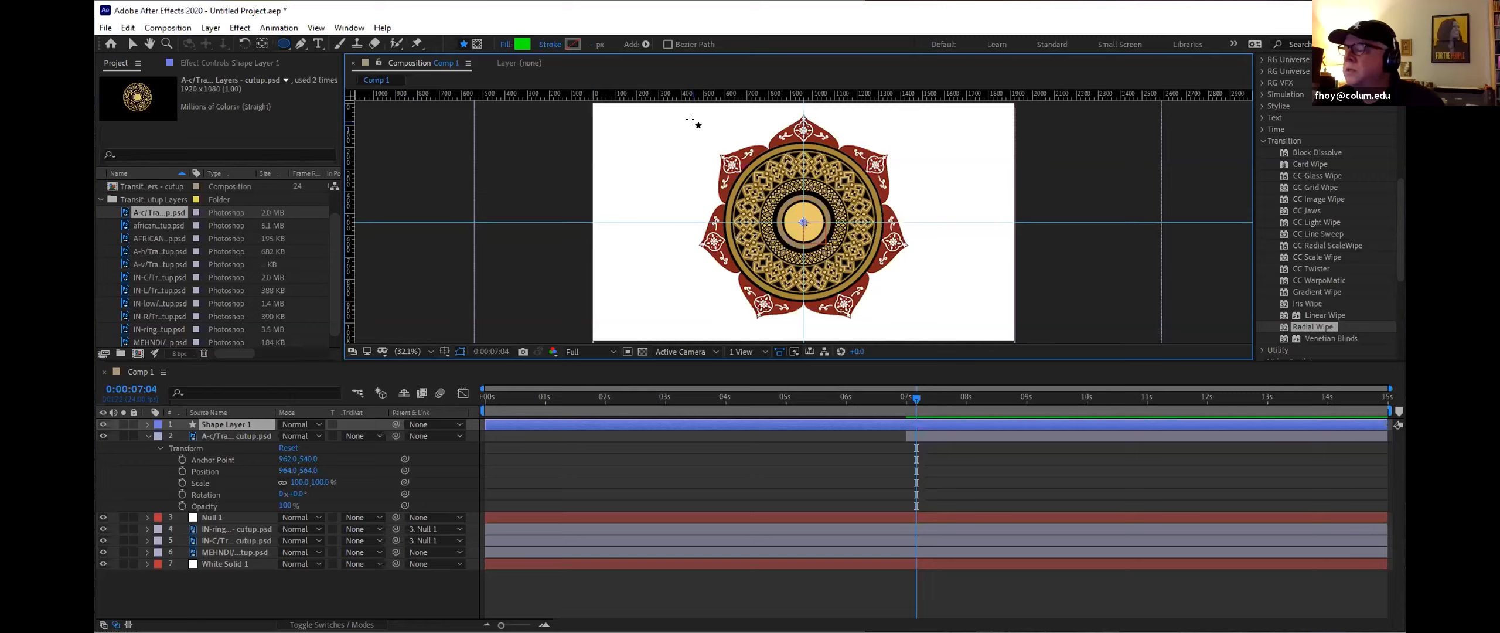
Step: Draw a green circle covering the mandala and lower the shape layer's opacity to 47%
{"action": "left_click_drag", "start_coordinate": [690, 120], "coordinate": [901, 271]}
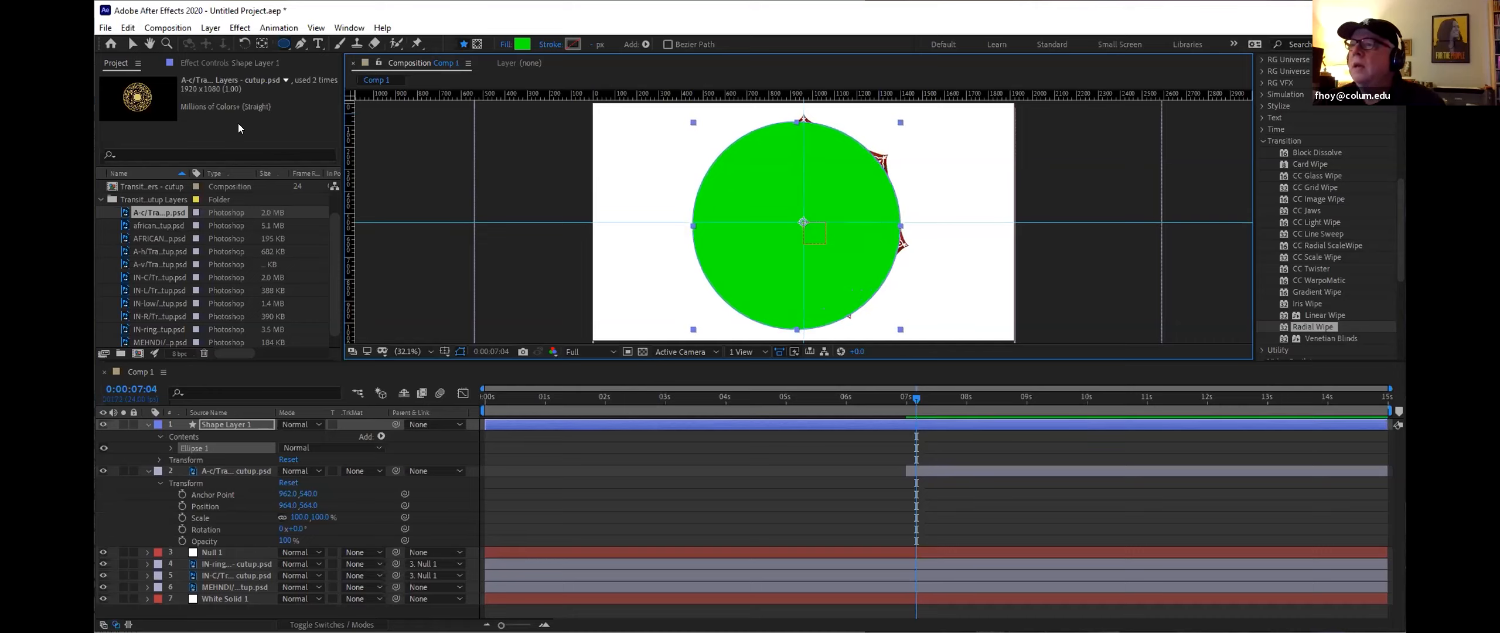
{"action": "left_click", "coordinate": [156, 458]}
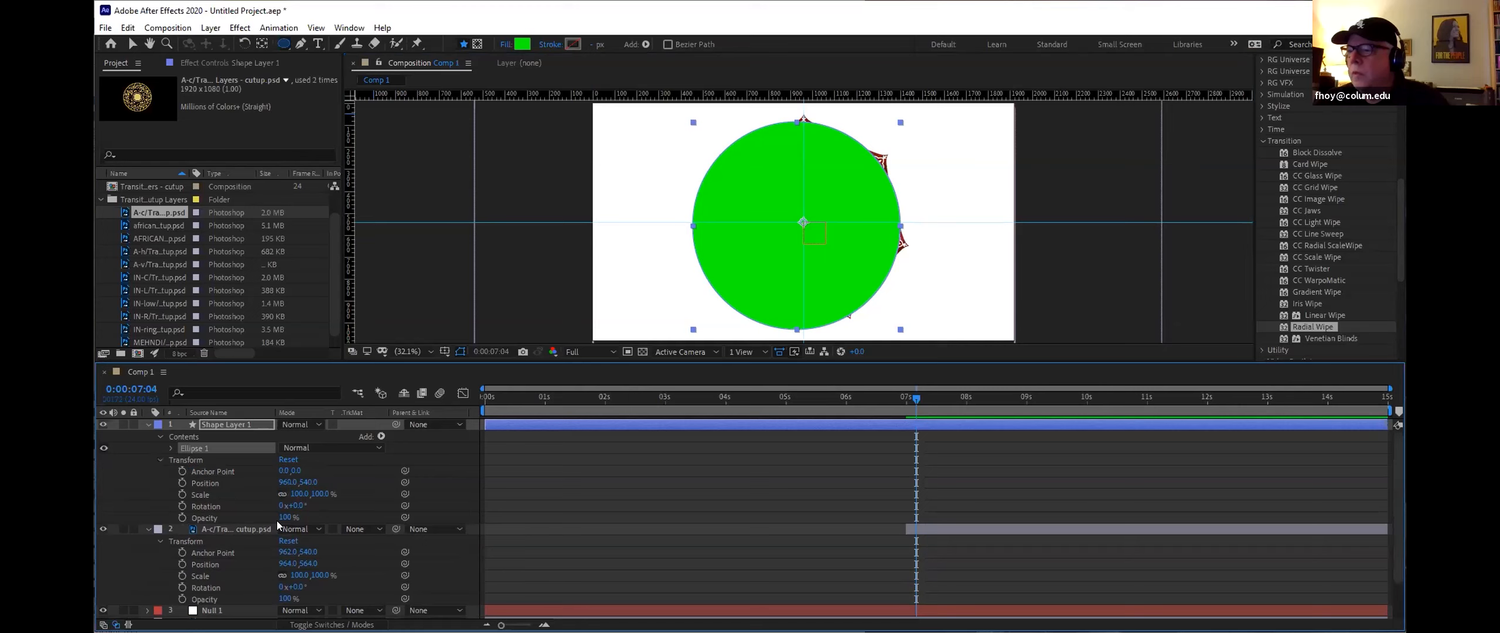
{"action": "left_click_drag", "start_coordinate": [285, 517], "coordinate": [252, 518]}
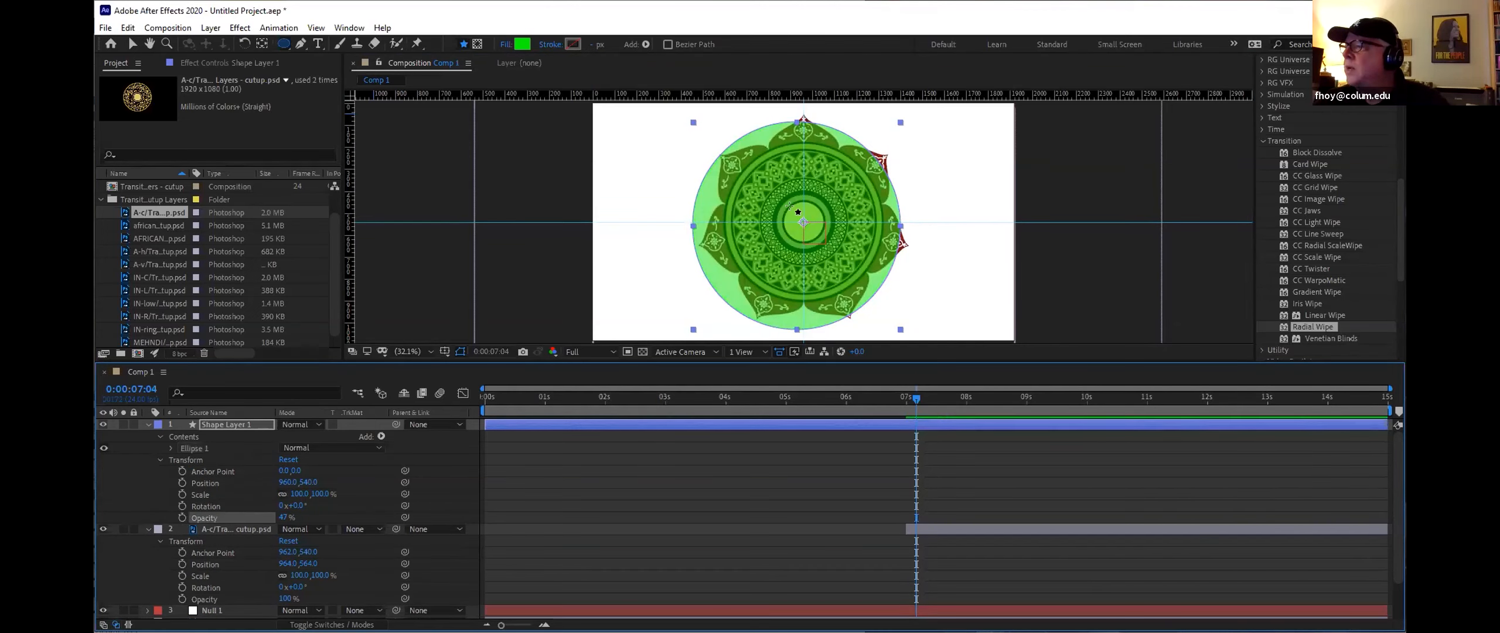
Step: Reposition the circle to centre it over the mandala and scale it to about 107%
{"action": "left_click", "coordinate": [133, 43]}
{"action": "left_click_drag", "start_coordinate": [762, 257], "coordinate": [768, 253]}
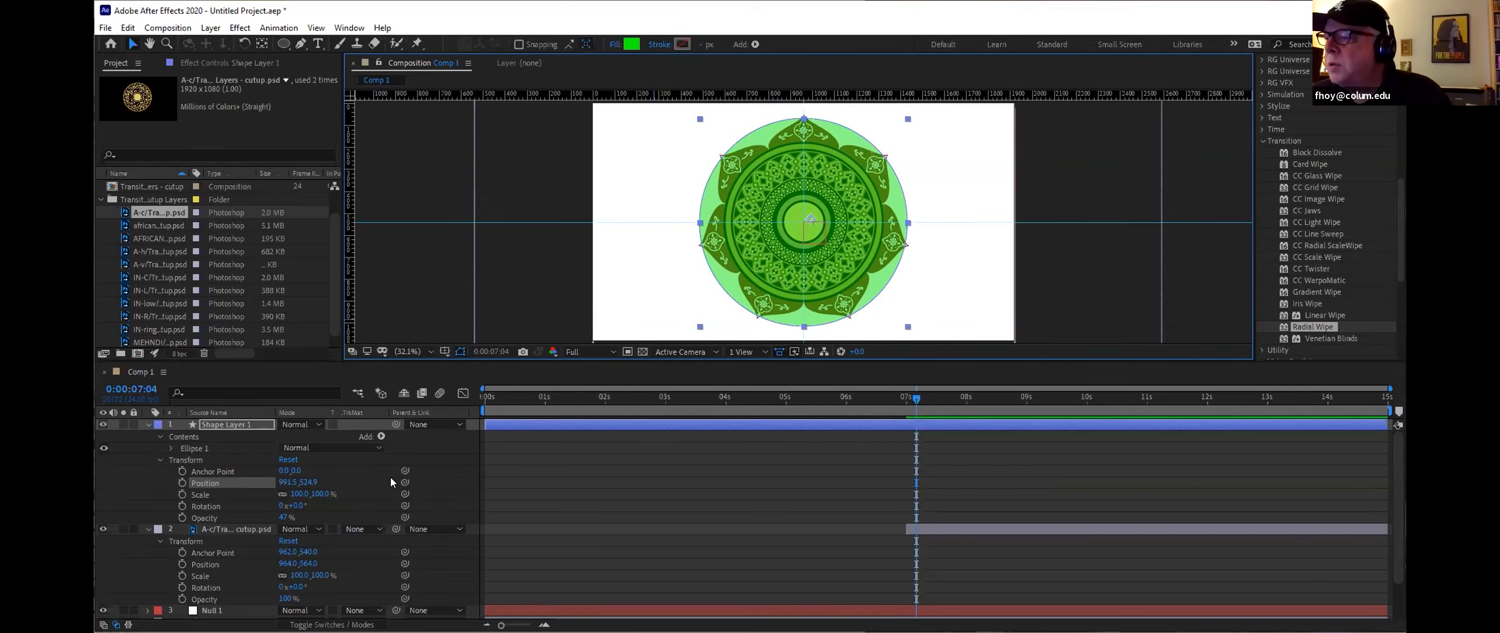
{"action": "left_click_drag", "start_coordinate": [326, 492], "coordinate": [329, 492]}
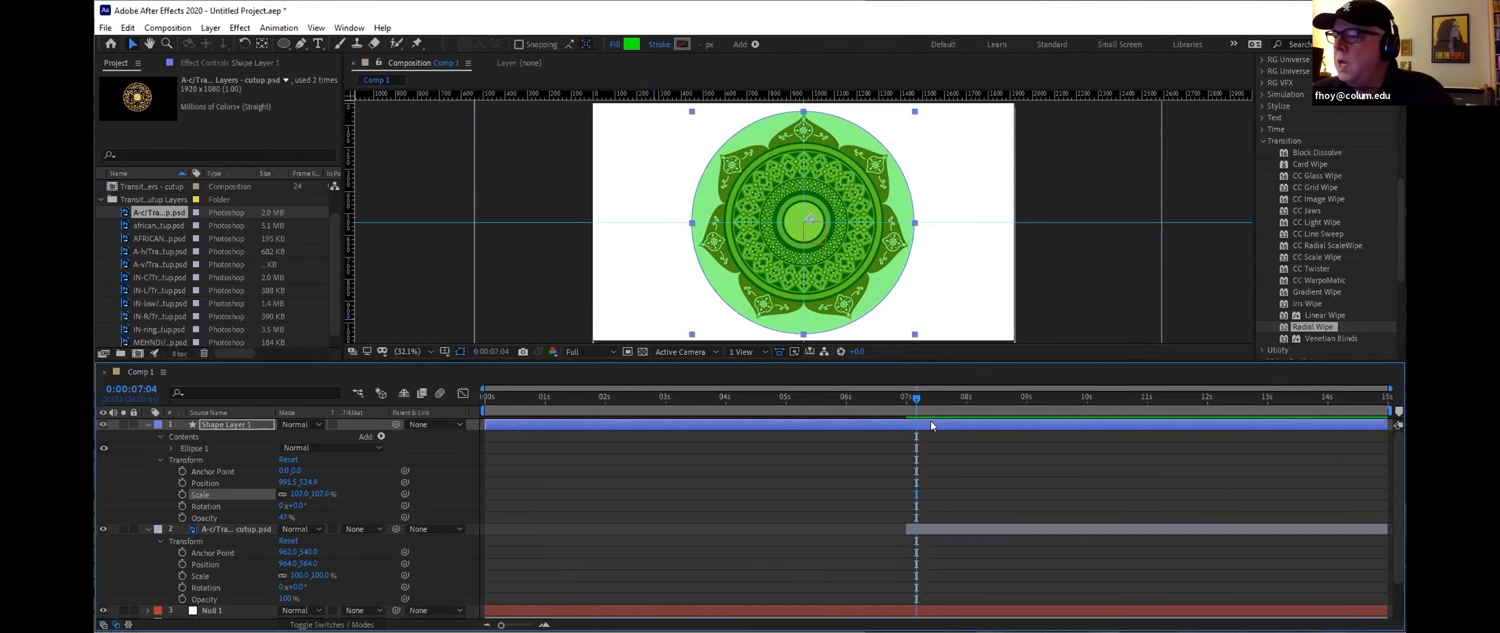
Step: Keyframe the circle's Scale at 107% at 10 seconds and 40% at 8 seconds
{"action": "left_click_drag", "start_coordinate": [917, 395], "coordinate": [1086, 413]}
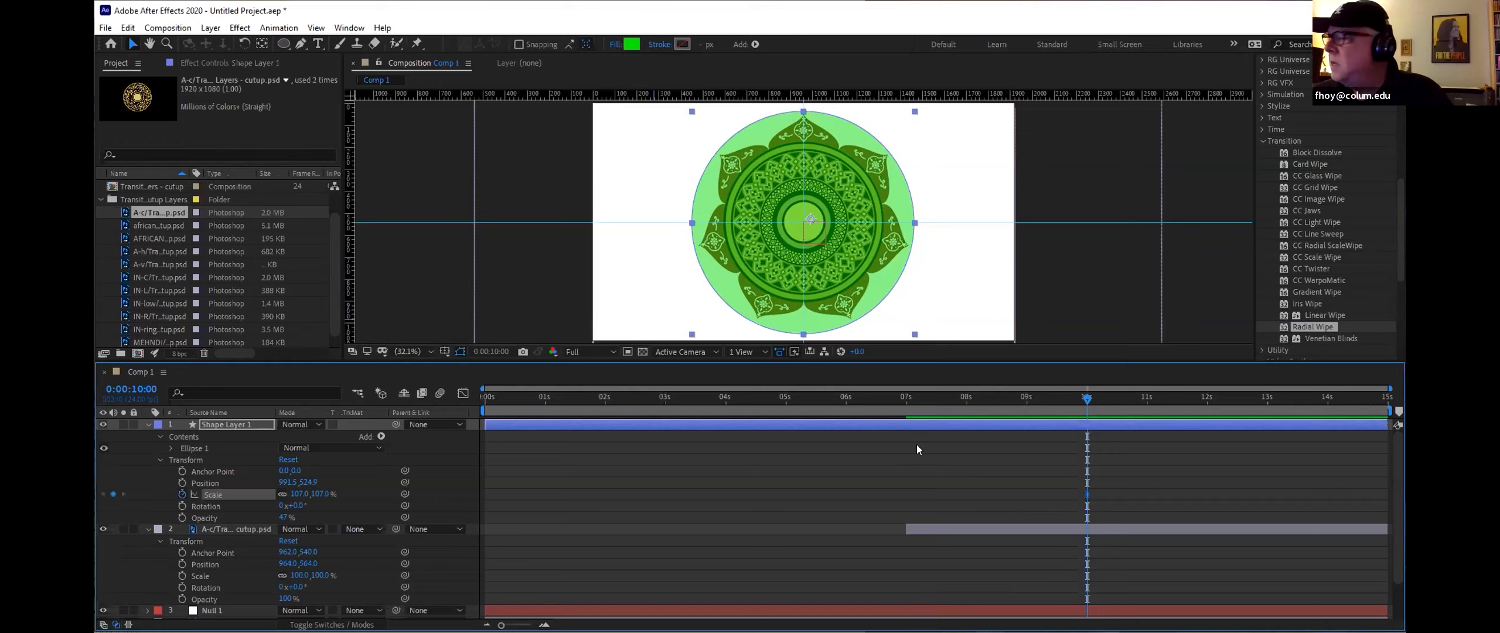
{"action": "left_click_drag", "start_coordinate": [1086, 397], "coordinate": [966, 402]}
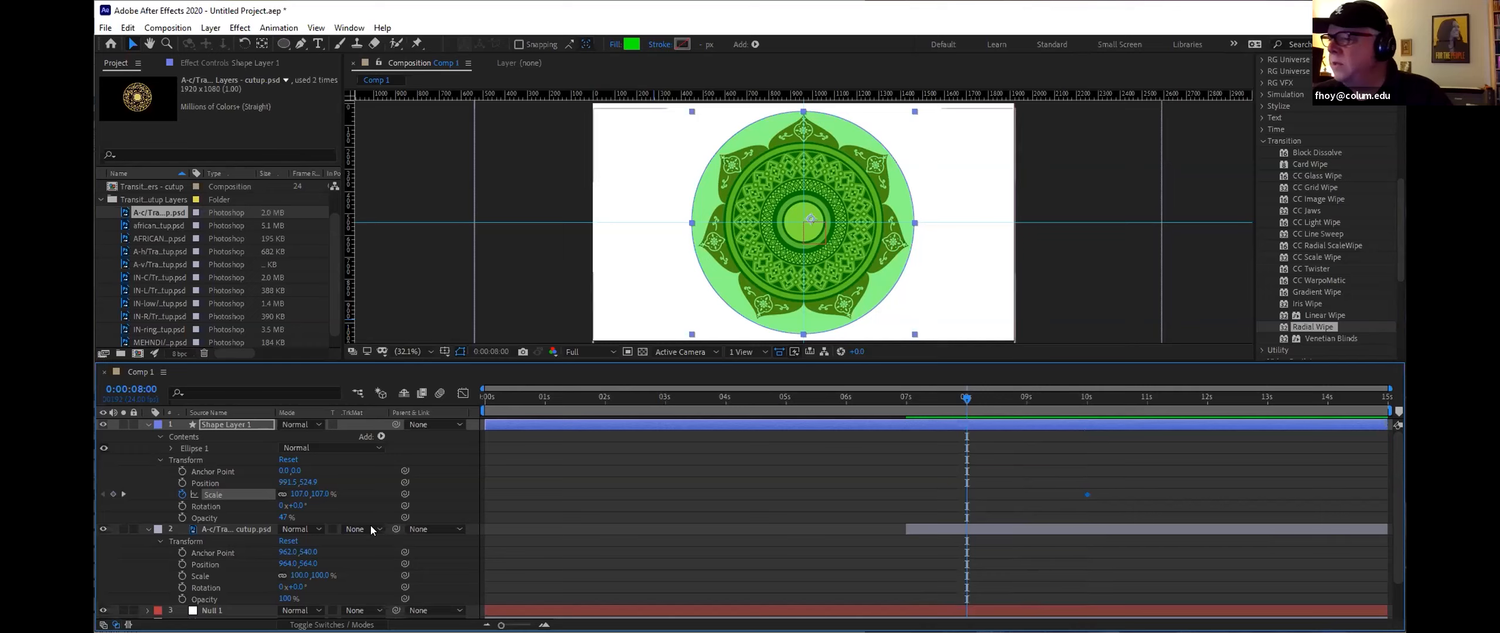
{"action": "left_click_drag", "start_coordinate": [317, 492], "coordinate": [228, 477]}
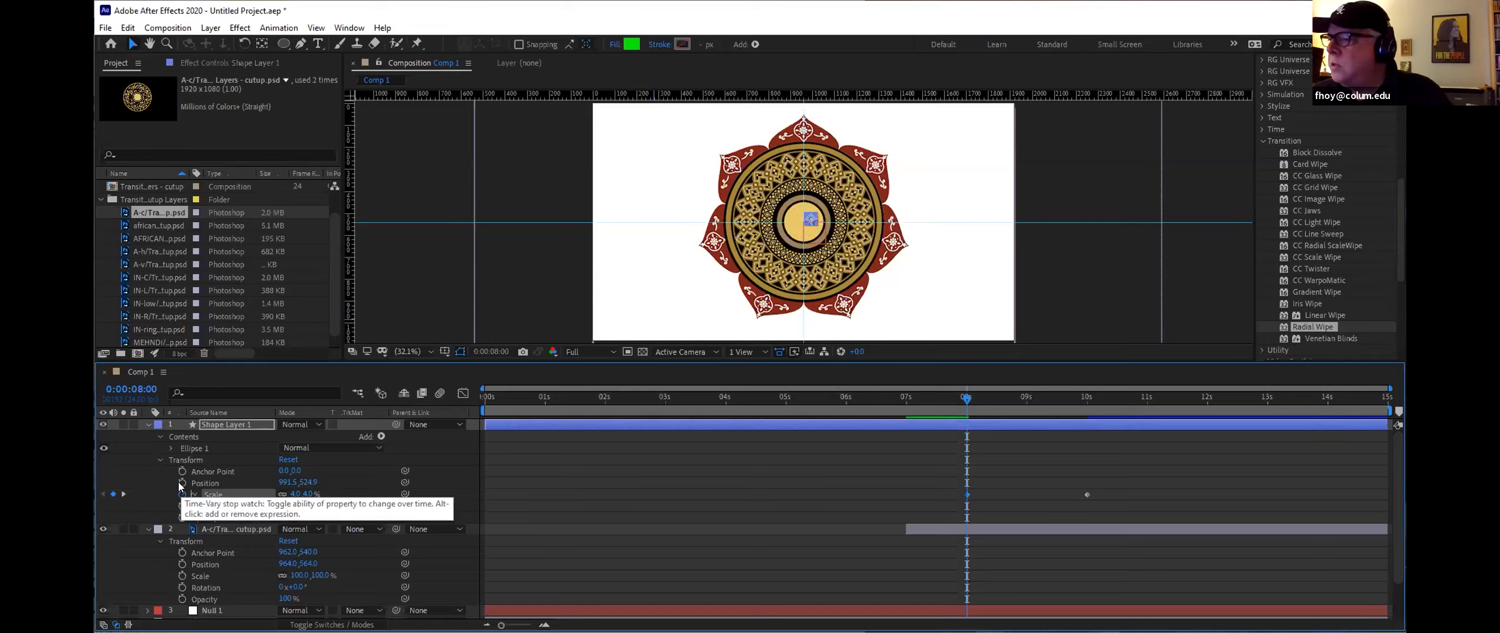
Step: Add circle Position keyframes at 10 seconds and at 8 seconds, centring it at about 988.5,539.5
{"action": "left_click_drag", "start_coordinate": [960, 396], "coordinate": [1083, 399]}
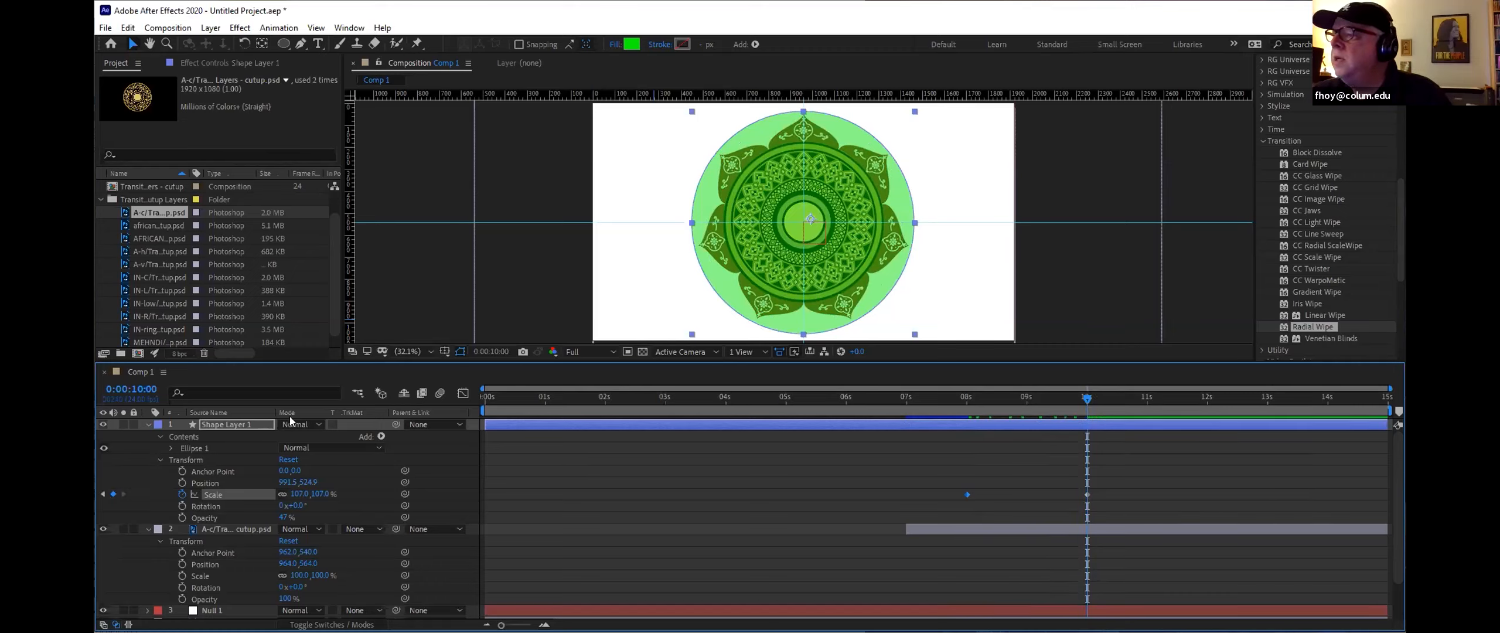
{"action": "left_click", "coordinate": [182, 483]}
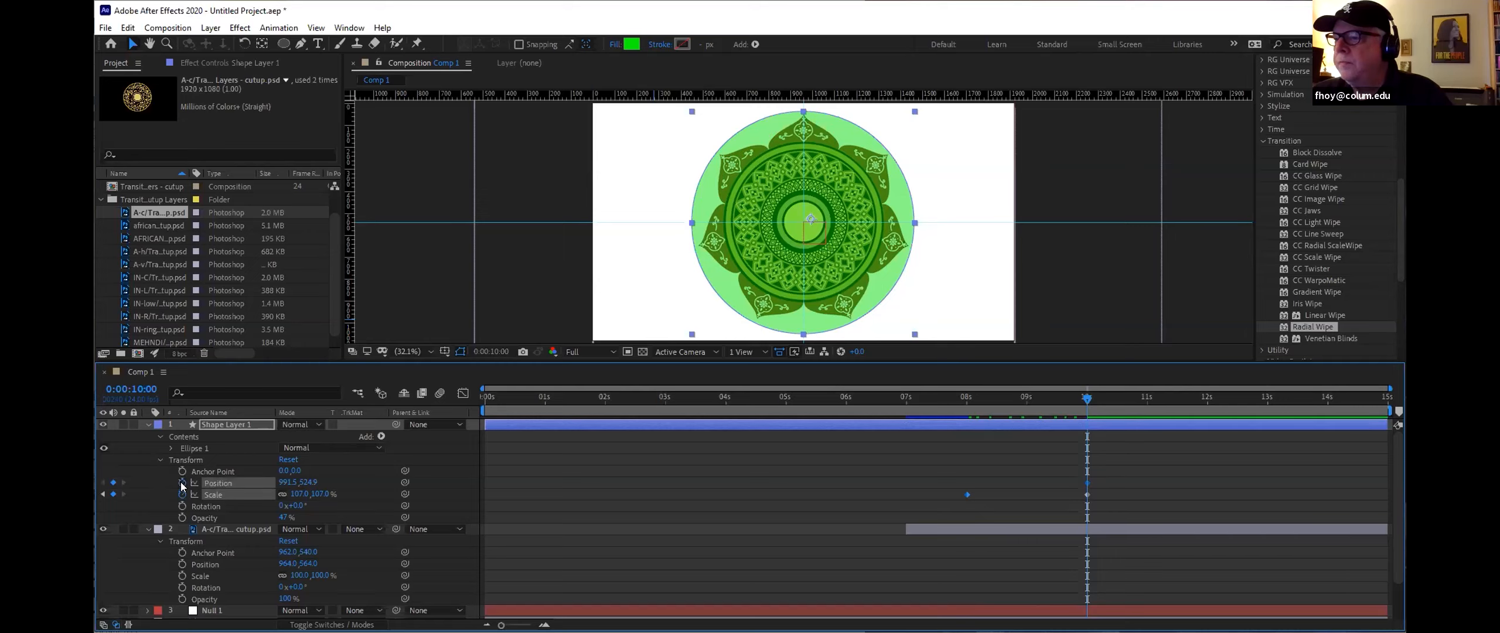
{"action": "left_click_drag", "start_coordinate": [1082, 394], "coordinate": [962, 406]}
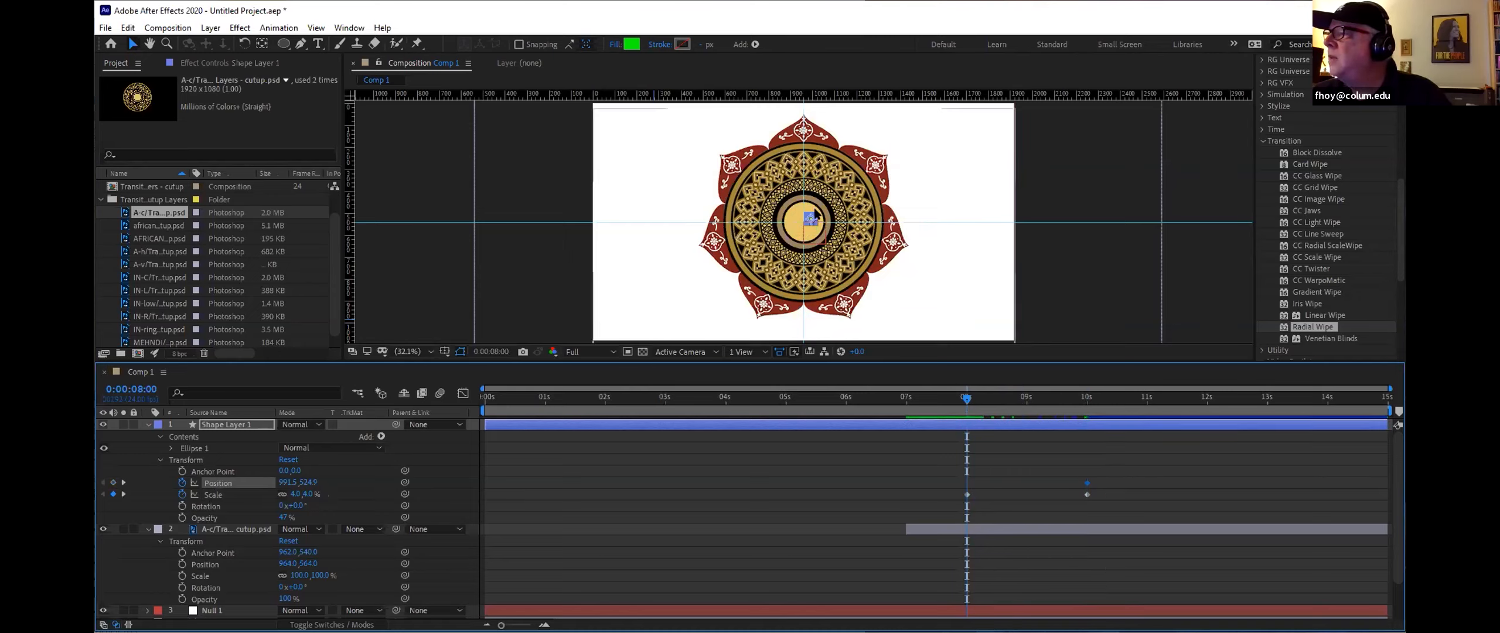
{"action": "mouse_move", "coordinate": [287, 481]}
{"action": "left_mouse_down"}
{"action": "mouse_move", "coordinate": [266, 483]}
{"action": "mouse_move", "coordinate": [312, 481]}
{"action": "left_mouse_up"}
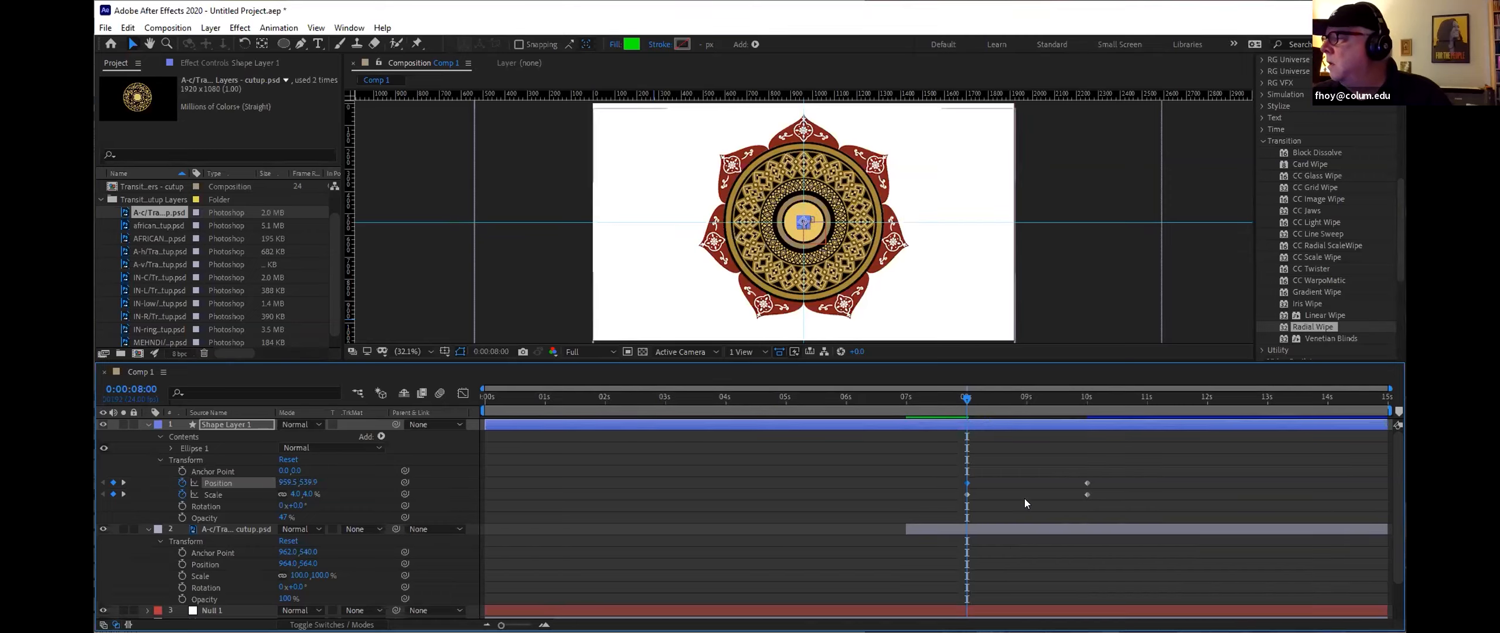
Step: Raise the circle shape layer's opacity back to 100%
{"action": "mouse_move", "coordinate": [965, 395]}
{"action": "left_mouse_down"}
{"action": "mouse_move", "coordinate": [1089, 403]}
{"action": "mouse_move", "coordinate": [966, 413]}
{"action": "left_mouse_up"}
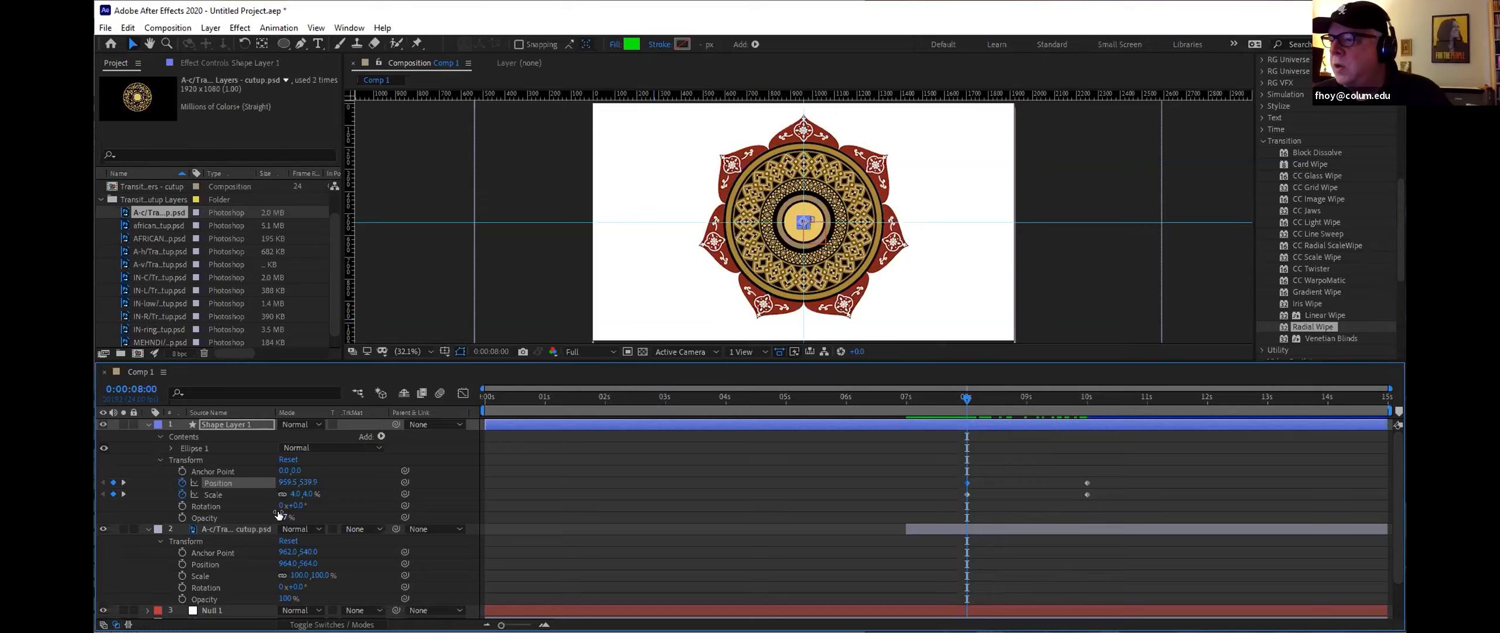
{"action": "left_click_drag", "start_coordinate": [283, 517], "coordinate": [558, 508]}
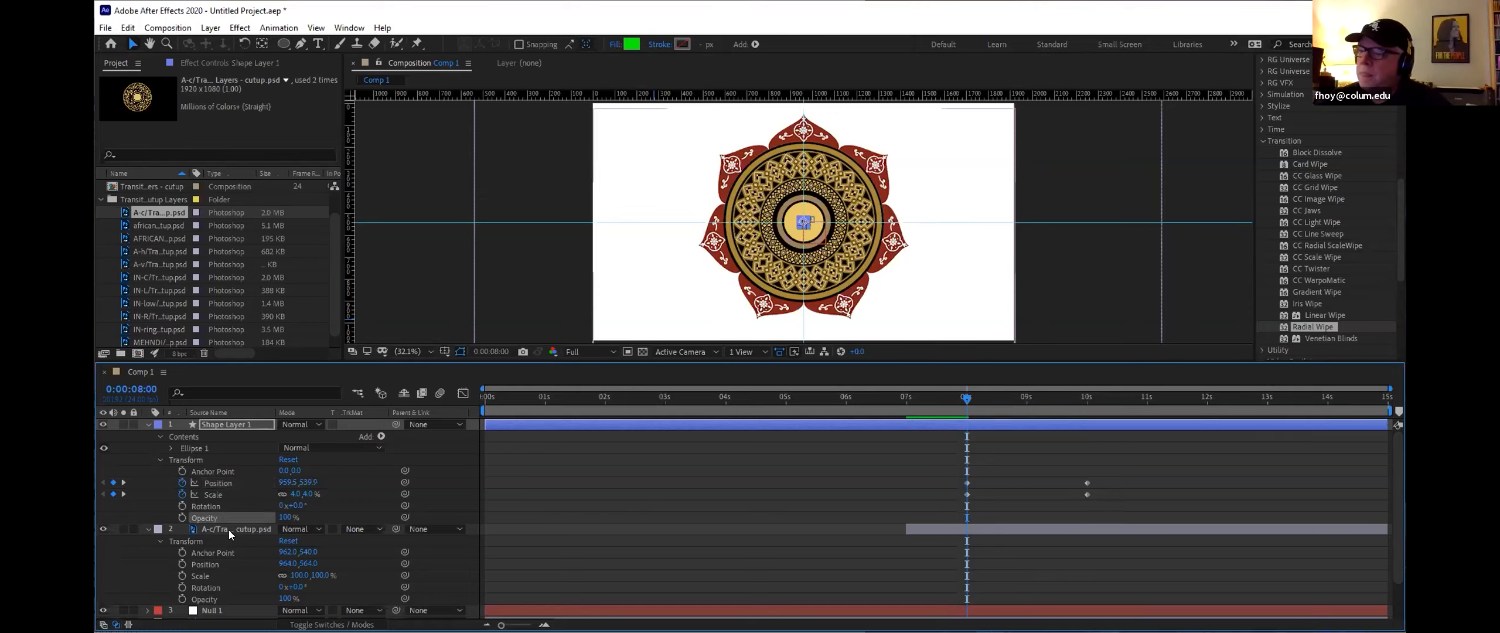
Step: Set the mandala layer's track matte to Alpha Matte "Shape Layer 1"
{"action": "left_click", "coordinate": [381, 529]}
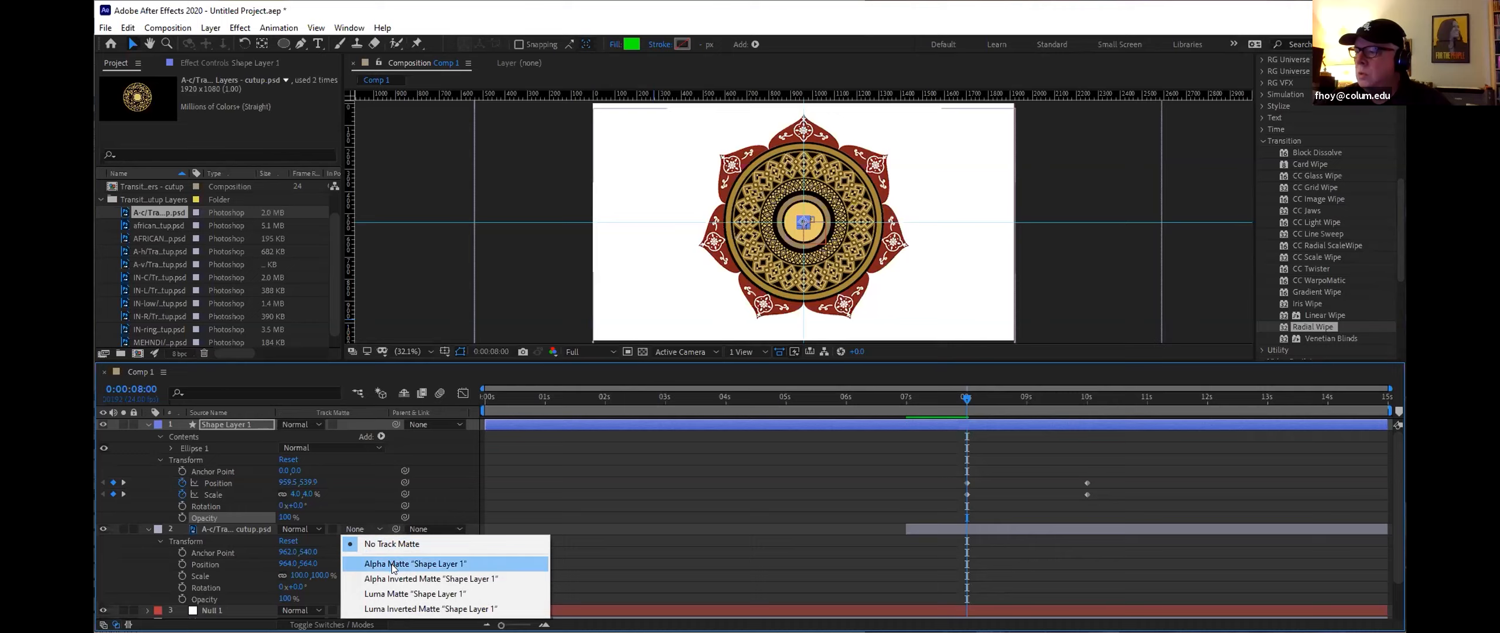
{"action": "left_click", "coordinate": [392, 579]}
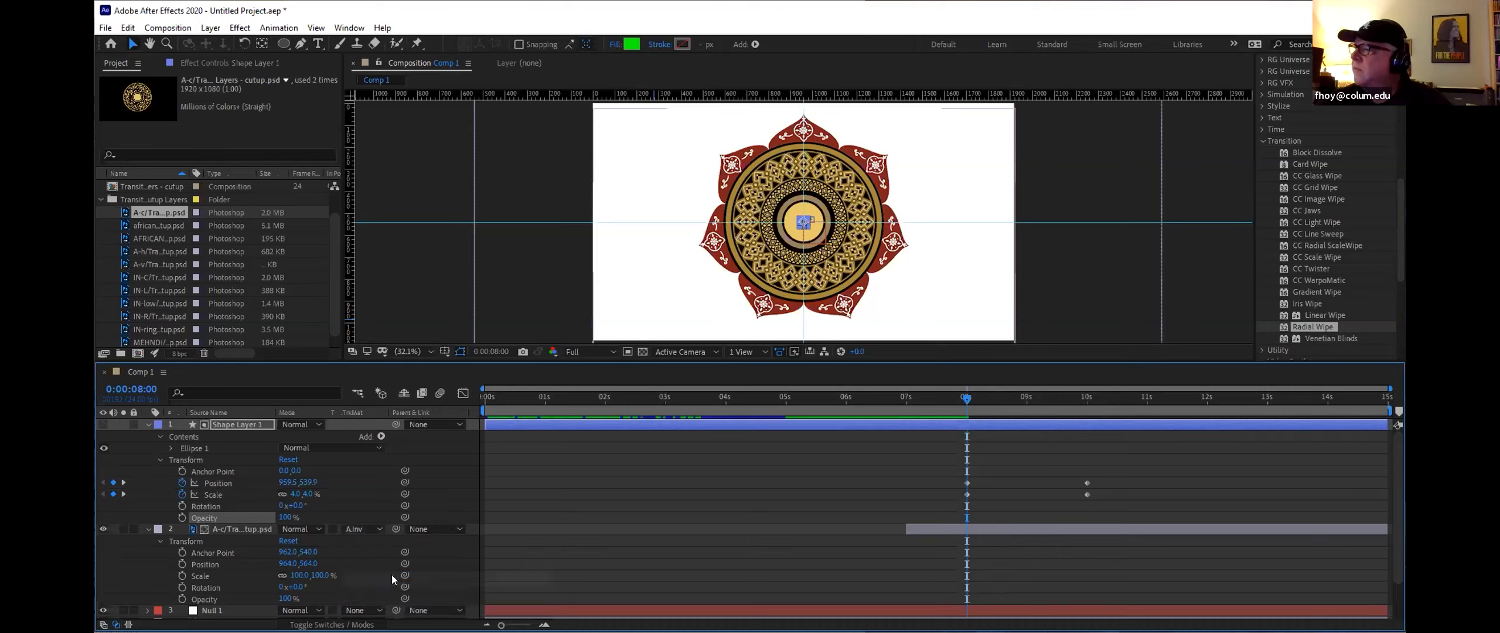
{"action": "mouse_move", "coordinate": [963, 395]}
{"action": "left_mouse_down"}
{"action": "mouse_move", "coordinate": [1049, 395]}
{"action": "mouse_move", "coordinate": [968, 396]}
{"action": "left_mouse_up"}
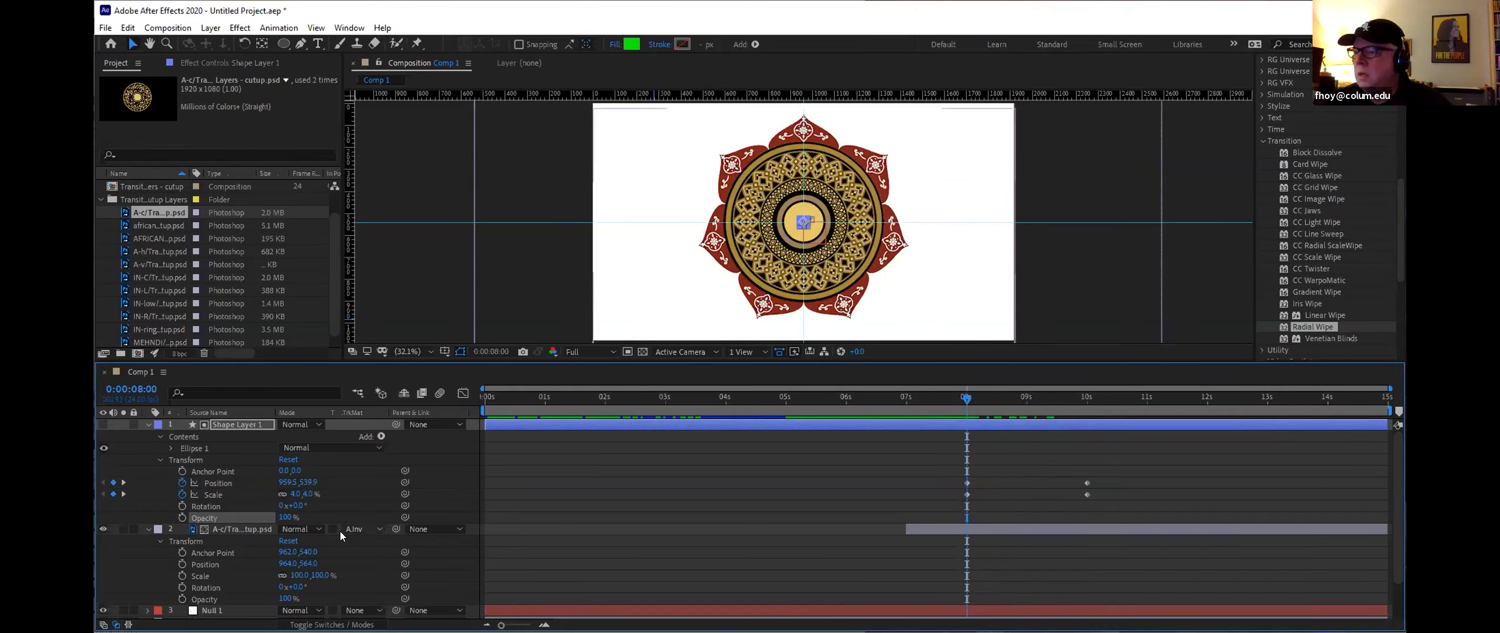
{"action": "left_click", "coordinate": [358, 529]}
{"action": "left_click", "coordinate": [368, 564]}
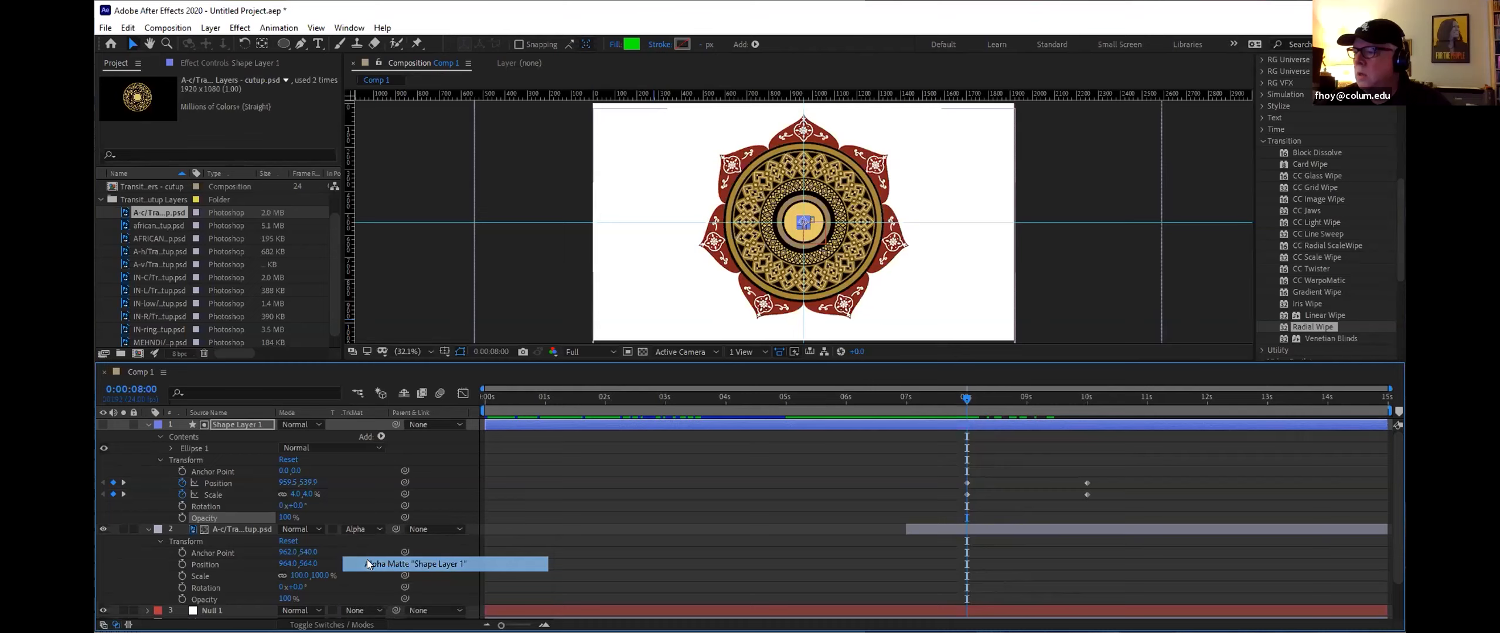
Step: Preview the circular matte reveal from the start of the composition
{"action": "left_click_drag", "start_coordinate": [963, 396], "coordinate": [466, 396]}
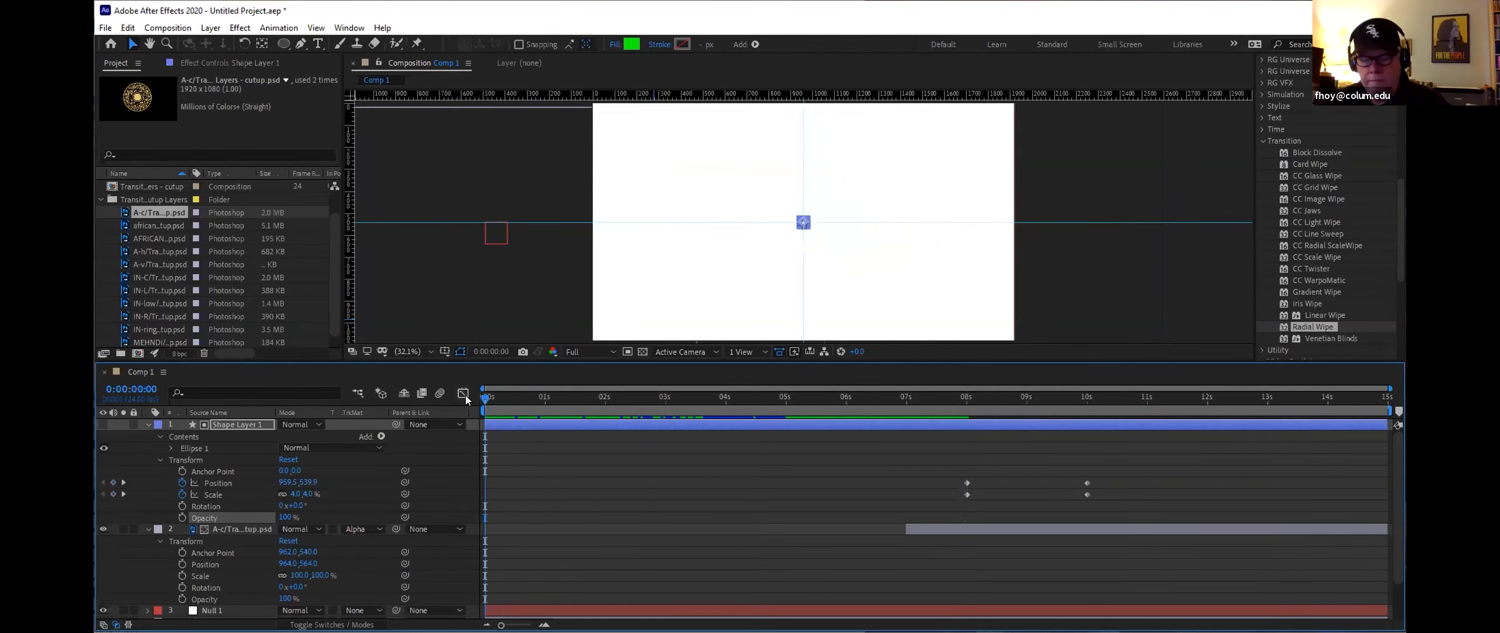
{"action": "key", "text": "space"}
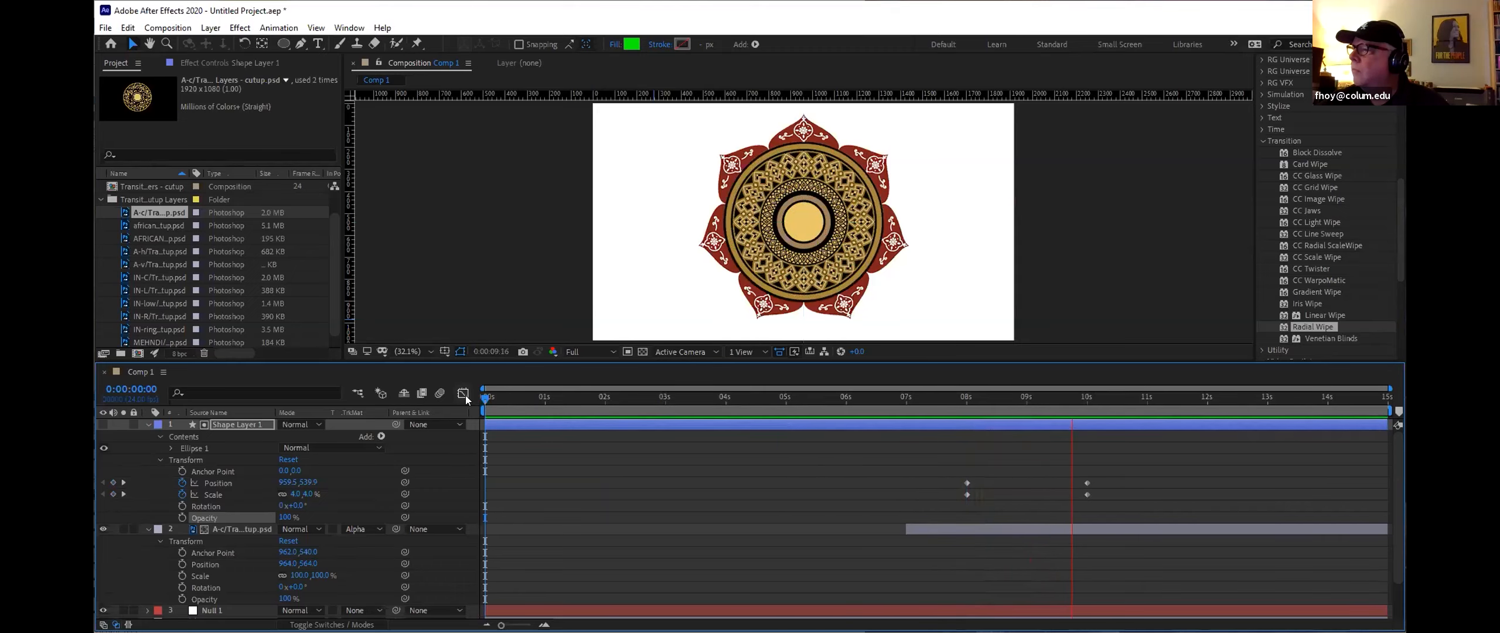
{"action": "key", "text": "space"}
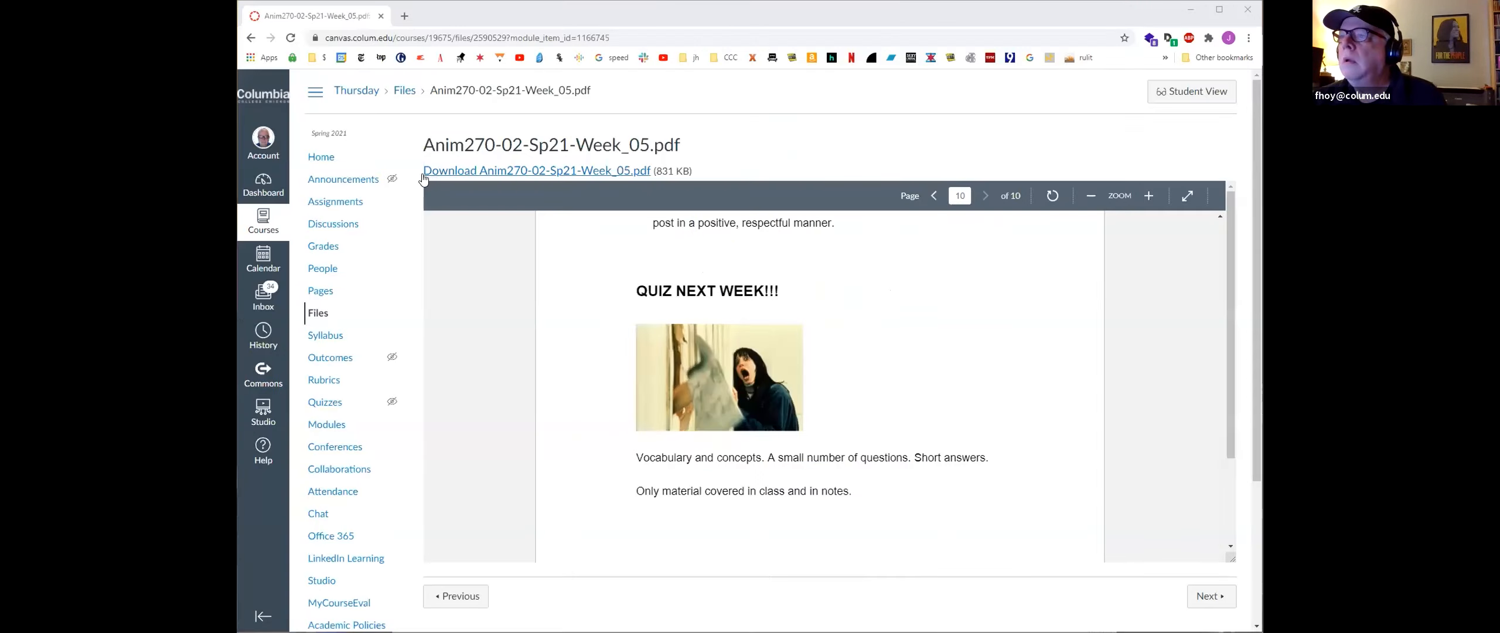
Step: Switch to the course site in the browser and open the Spotlight on... Oskar Fischinger.pdf from the modules list
{"action": "left_click", "coordinate": [321, 157]}
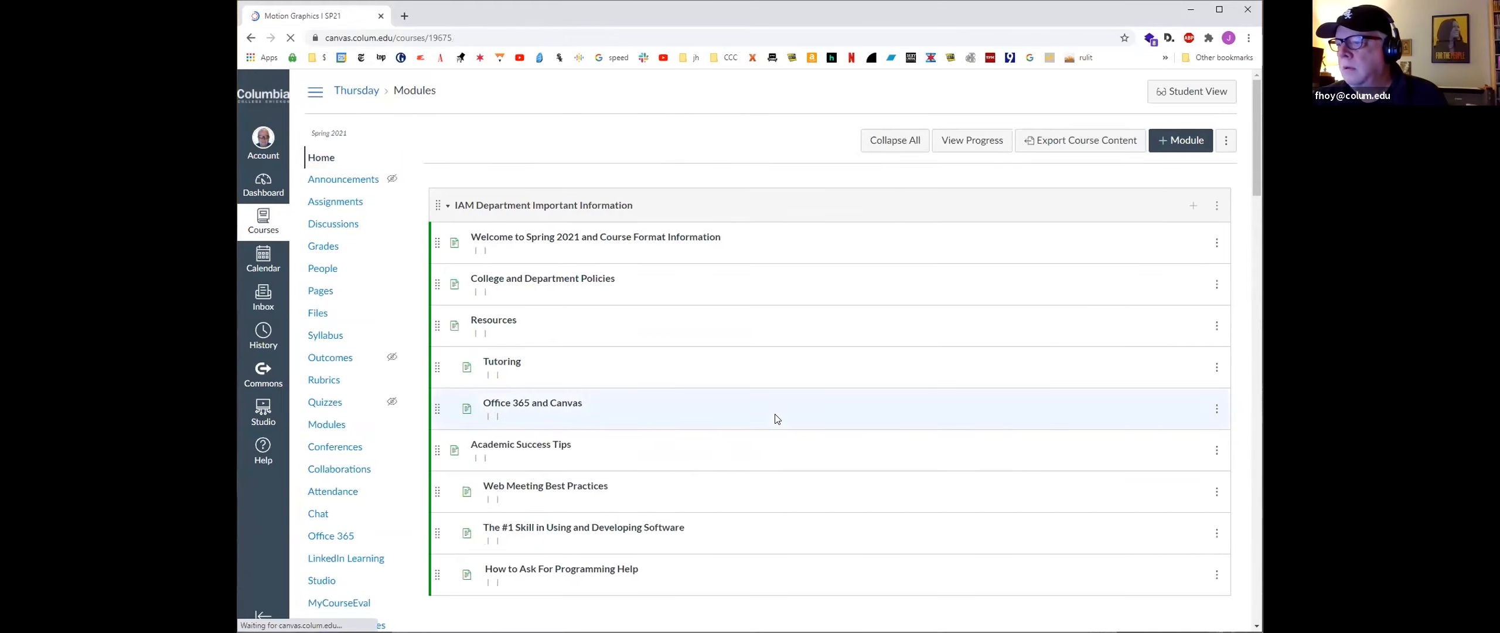
{"action": "scroll", "coordinate": [774, 415], "scroll_direction": "down", "scroll_amount": 8}
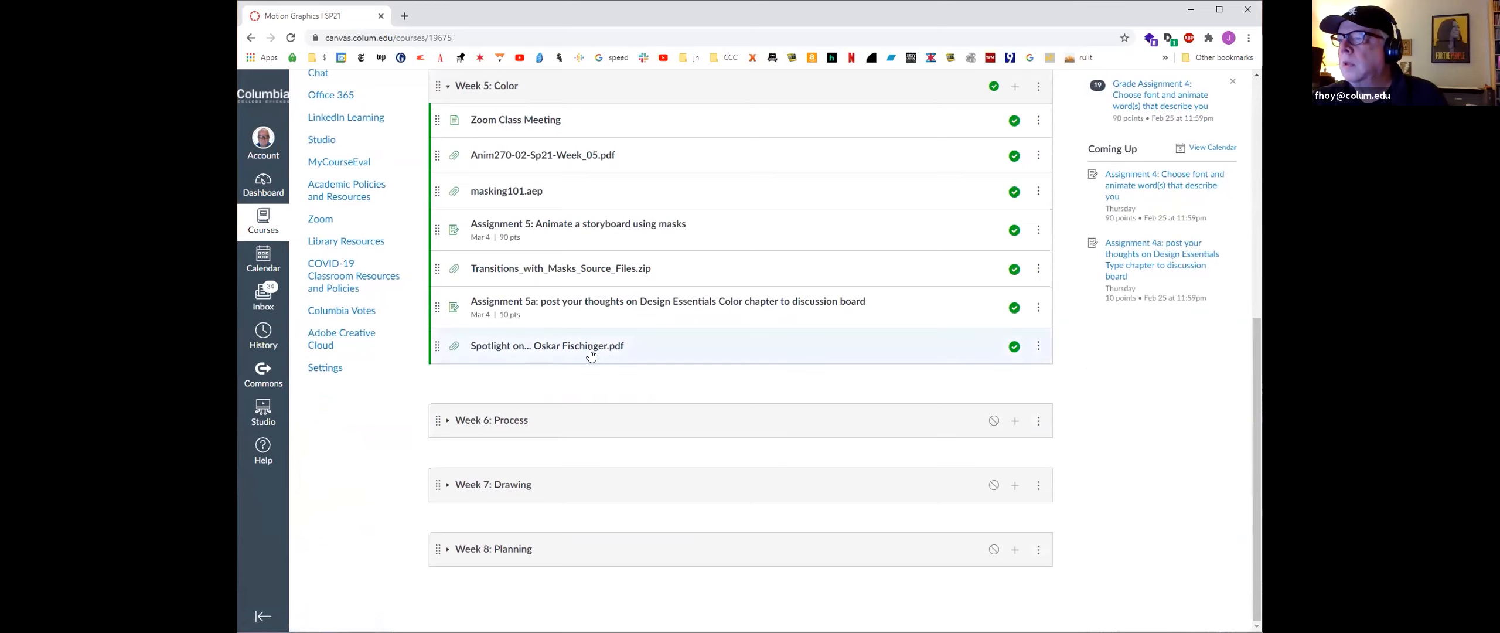
{"action": "left_click", "coordinate": [583, 351]}
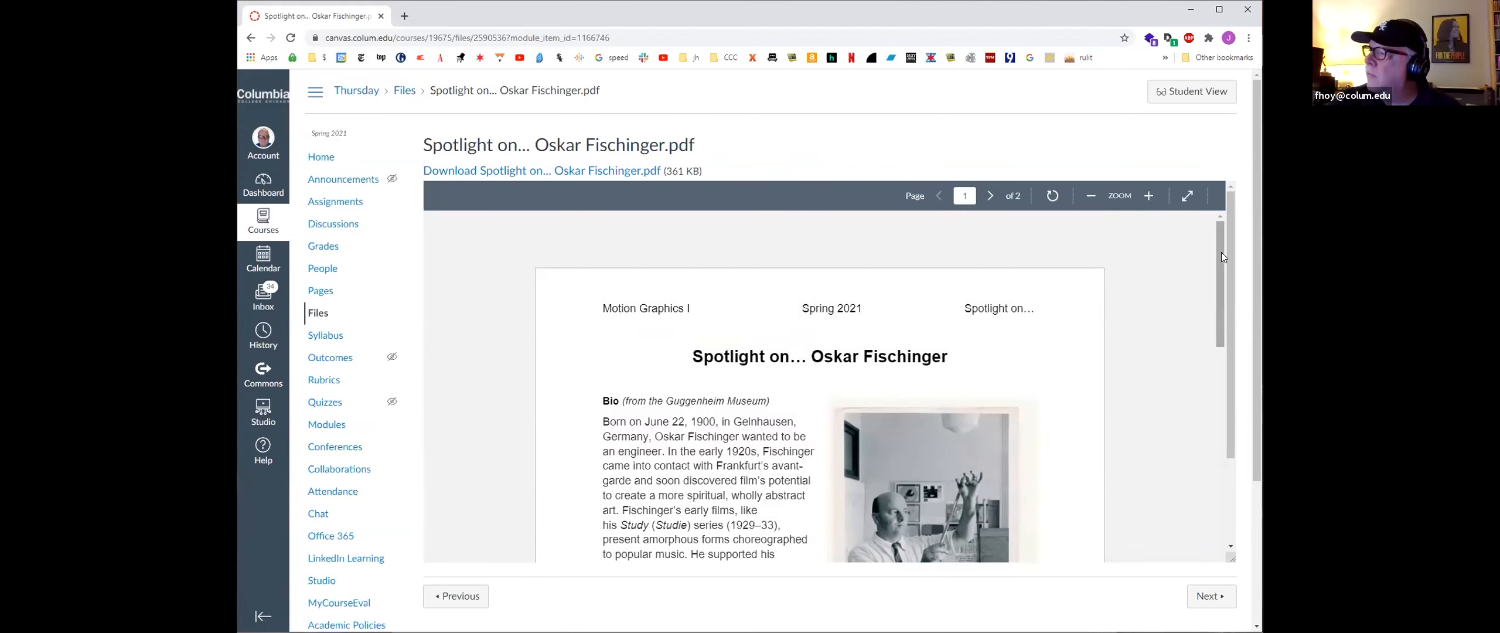
Step: Scroll through the Oskar Fischinger PDF down to its His Work section
{"action": "left_click_drag", "start_coordinate": [1221, 250], "coordinate": [1230, 494]}
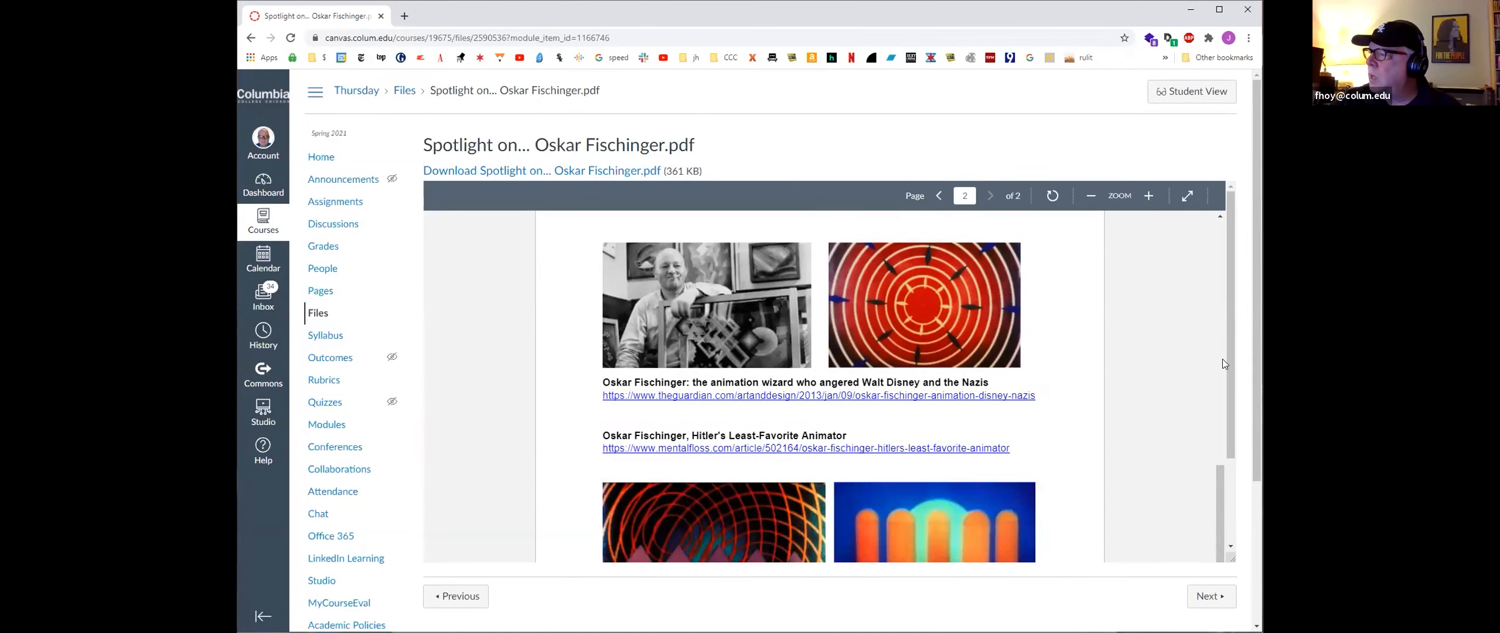
{"action": "scroll", "coordinate": [1224, 390], "scroll_direction": "down", "scroll_amount": 2}
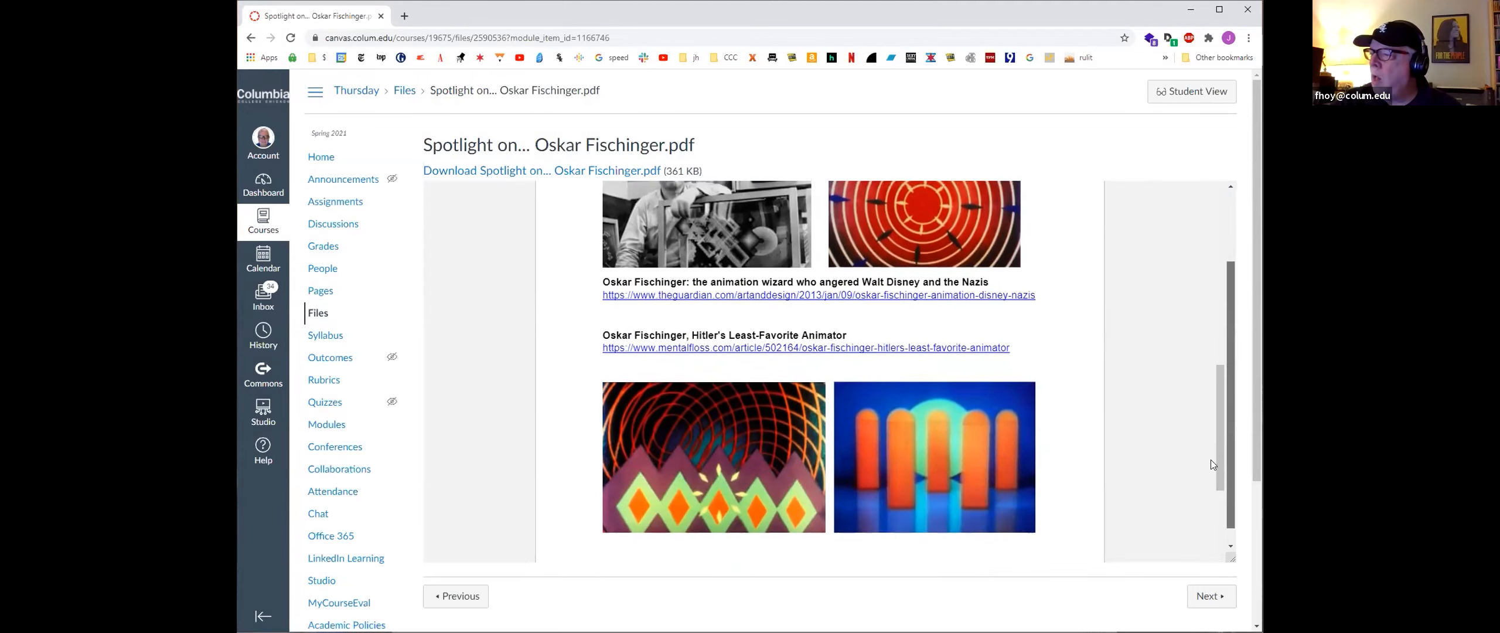
{"action": "left_click_drag", "start_coordinate": [1217, 432], "coordinate": [1208, 517]}
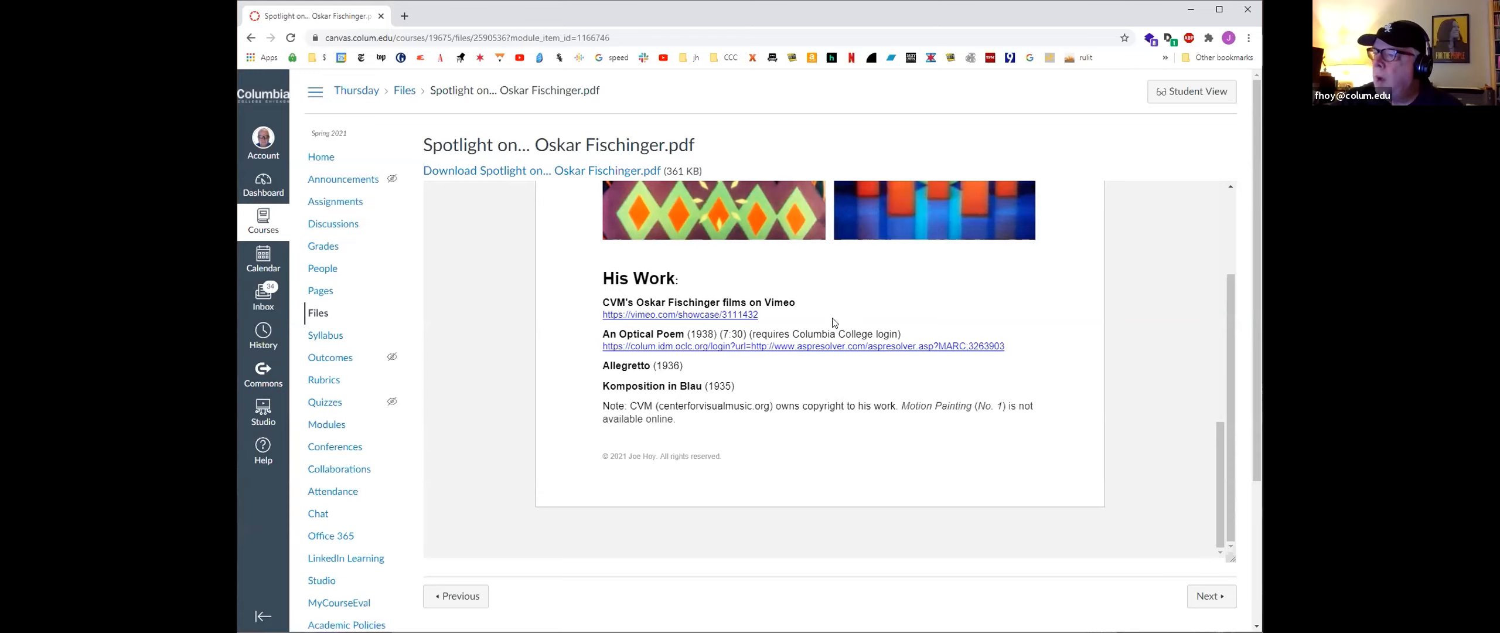
Step: Open the CVM's Oskar Fischinger films on Vimeo link in a new tab and browse the film showcase
{"action": "middle_click", "coordinate": [701, 316]}
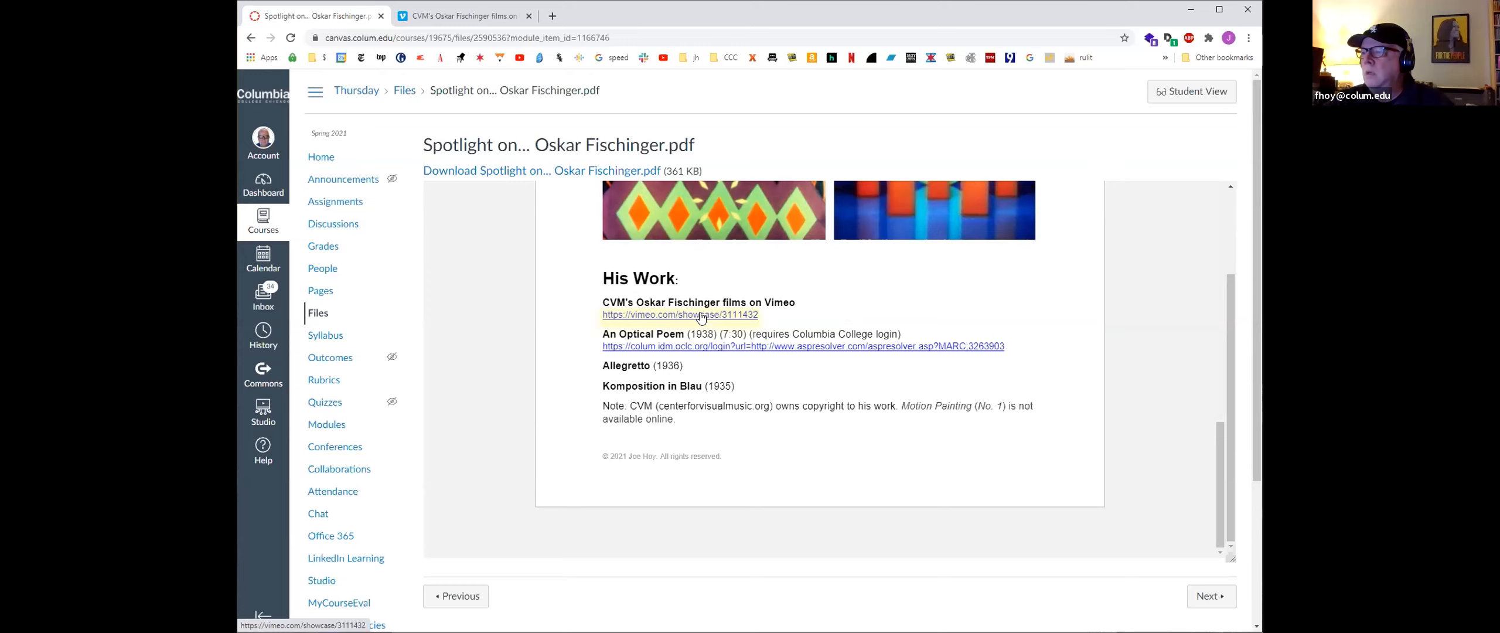
{"action": "left_click", "coordinate": [460, 16]}
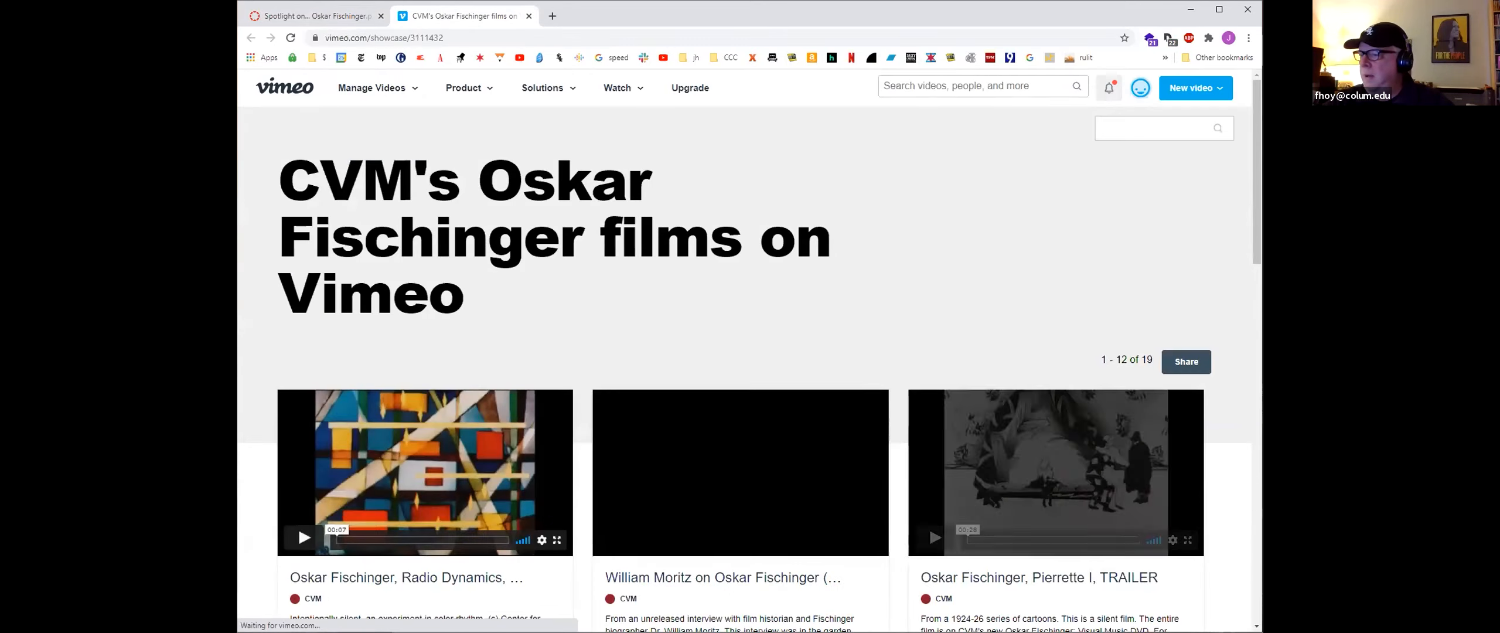
{"action": "scroll", "coordinate": [541, 515], "scroll_direction": "down", "scroll_amount": 5}
{"action": "scroll", "coordinate": [543, 513], "scroll_direction": "down", "scroll_amount": 2}
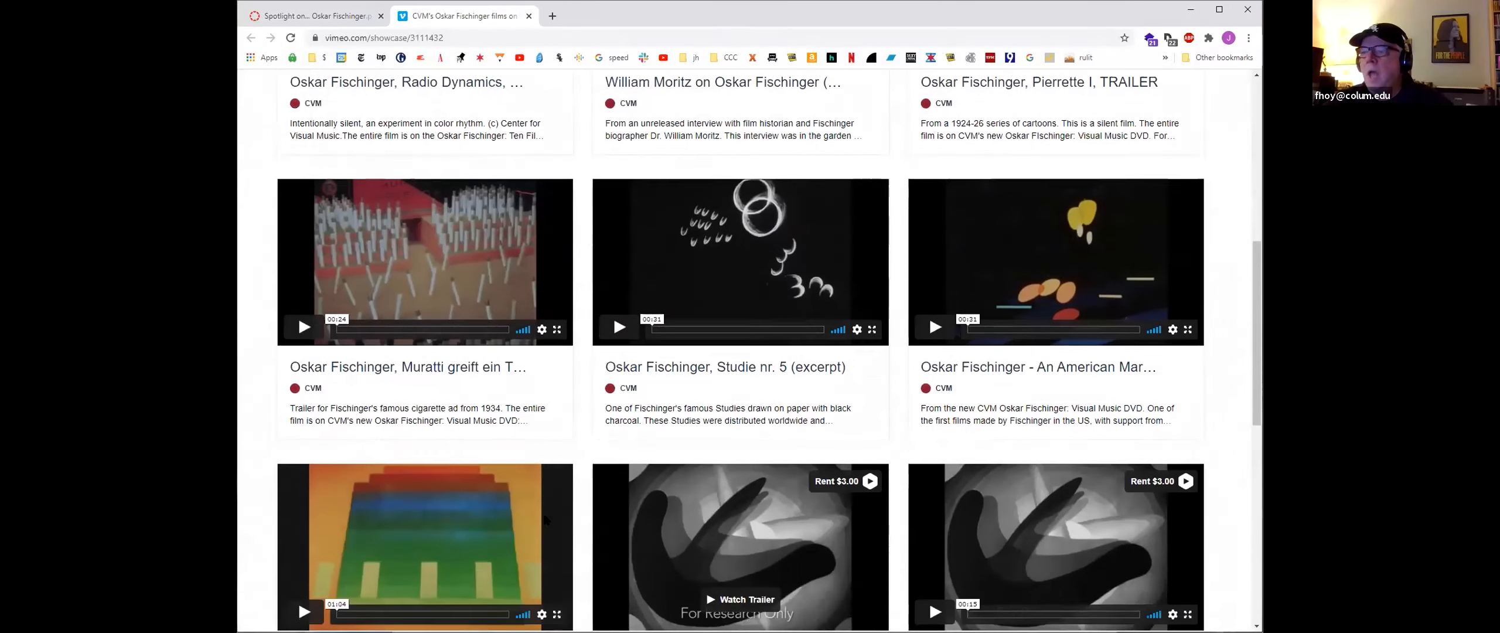